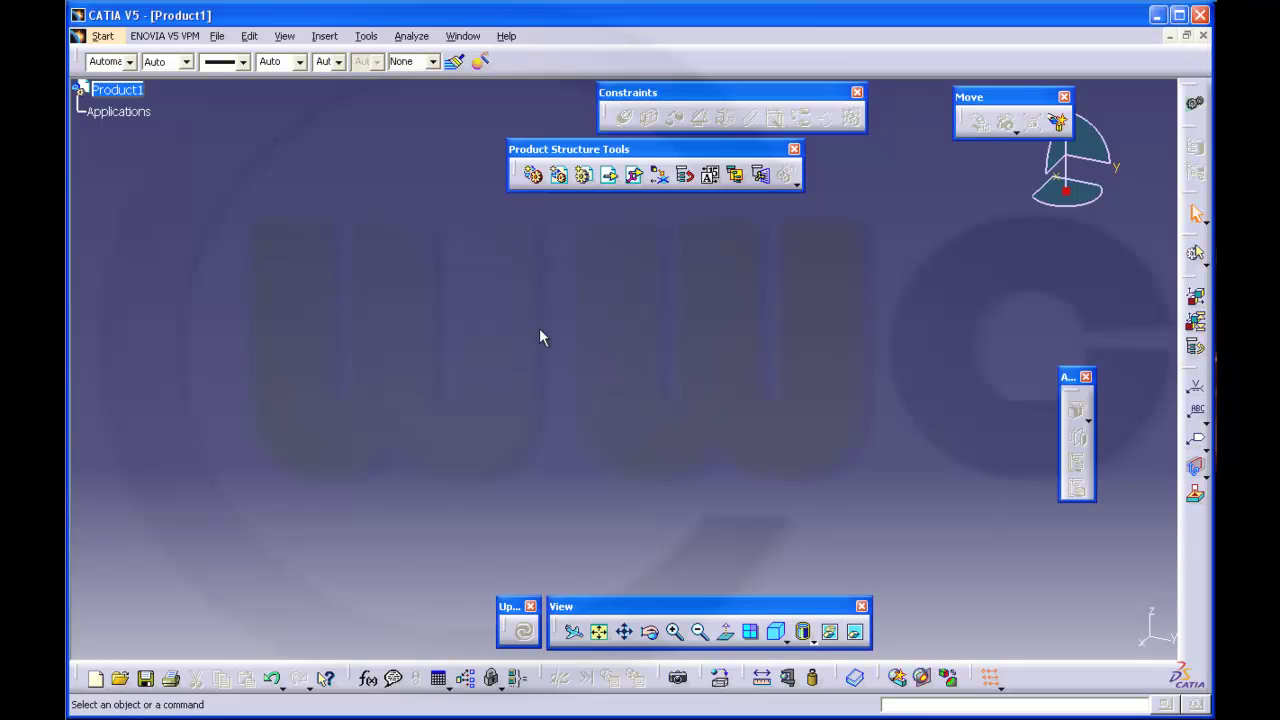
Step: Rename the root product by setting its part number to 7_cylinder_stern_motor
right_click(127, 90)
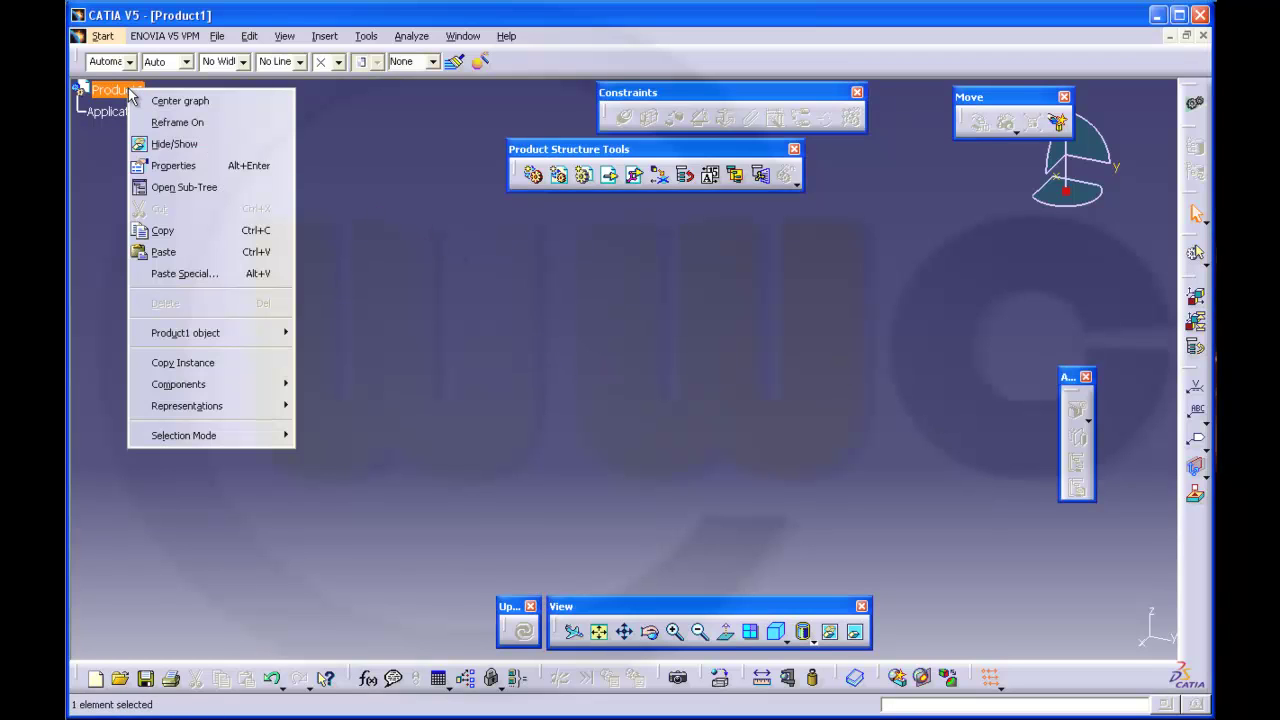
click(162, 166)
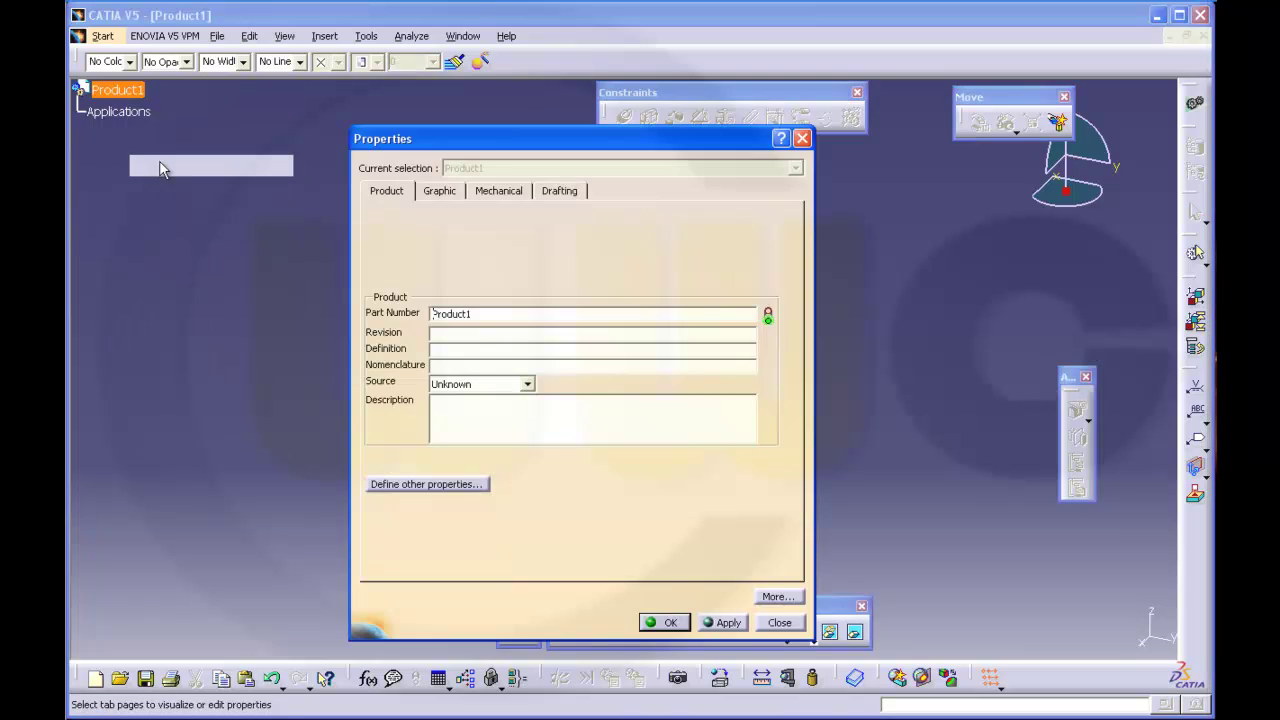
text(7_cyli)
text(nder_stern)
text(_plate)
key(Return)
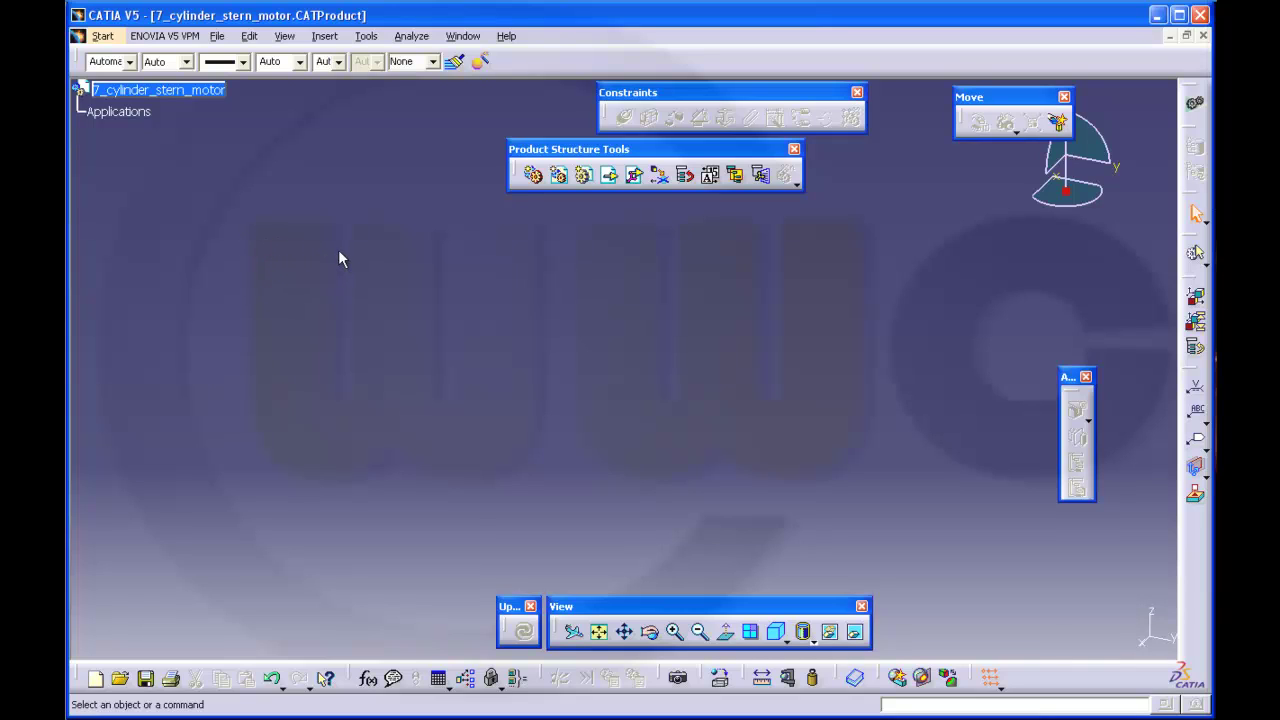
Step: Insert two new empty products under the root product 7_cylinder_stern_motor
click(560, 178)
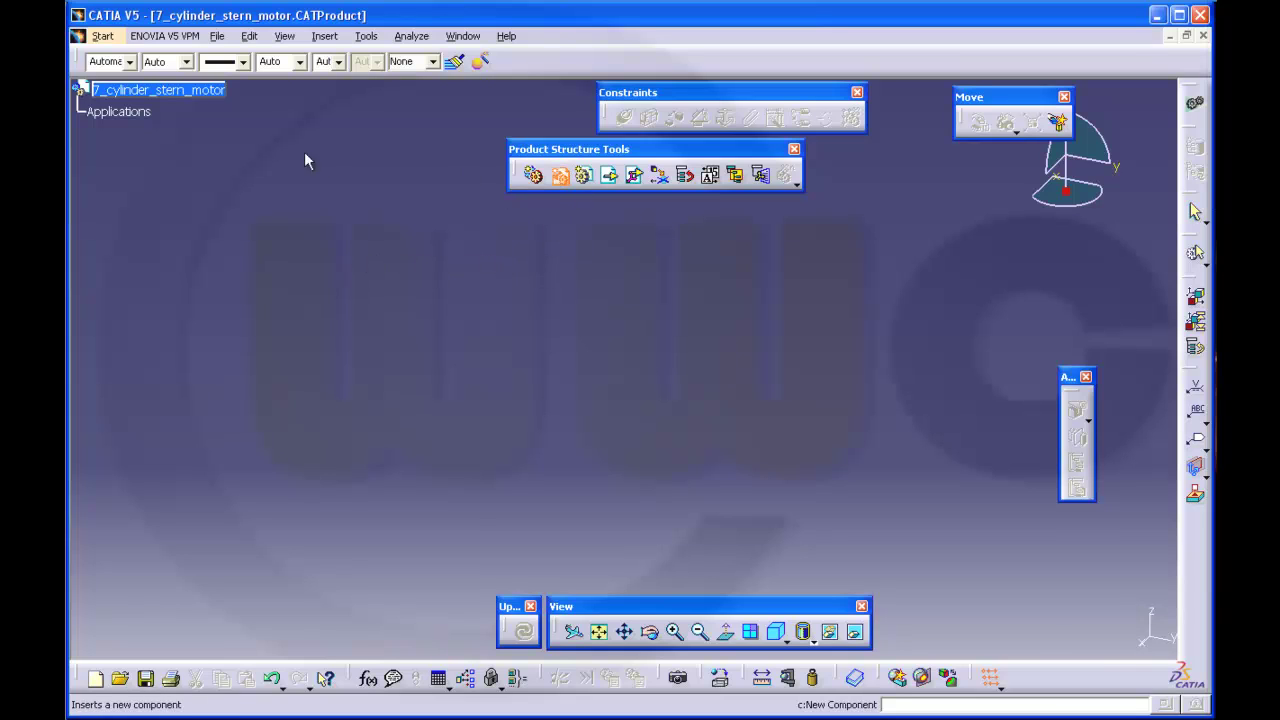
click(200, 90)
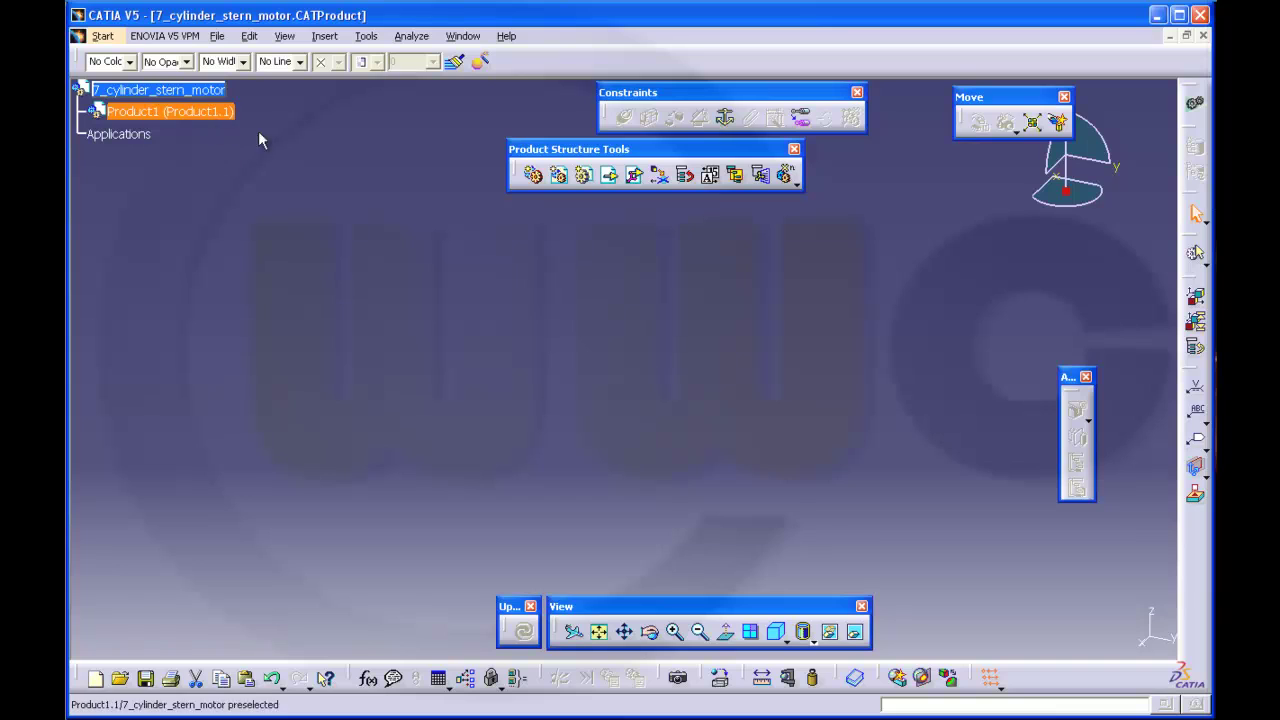
click(439, 193)
click(560, 178)
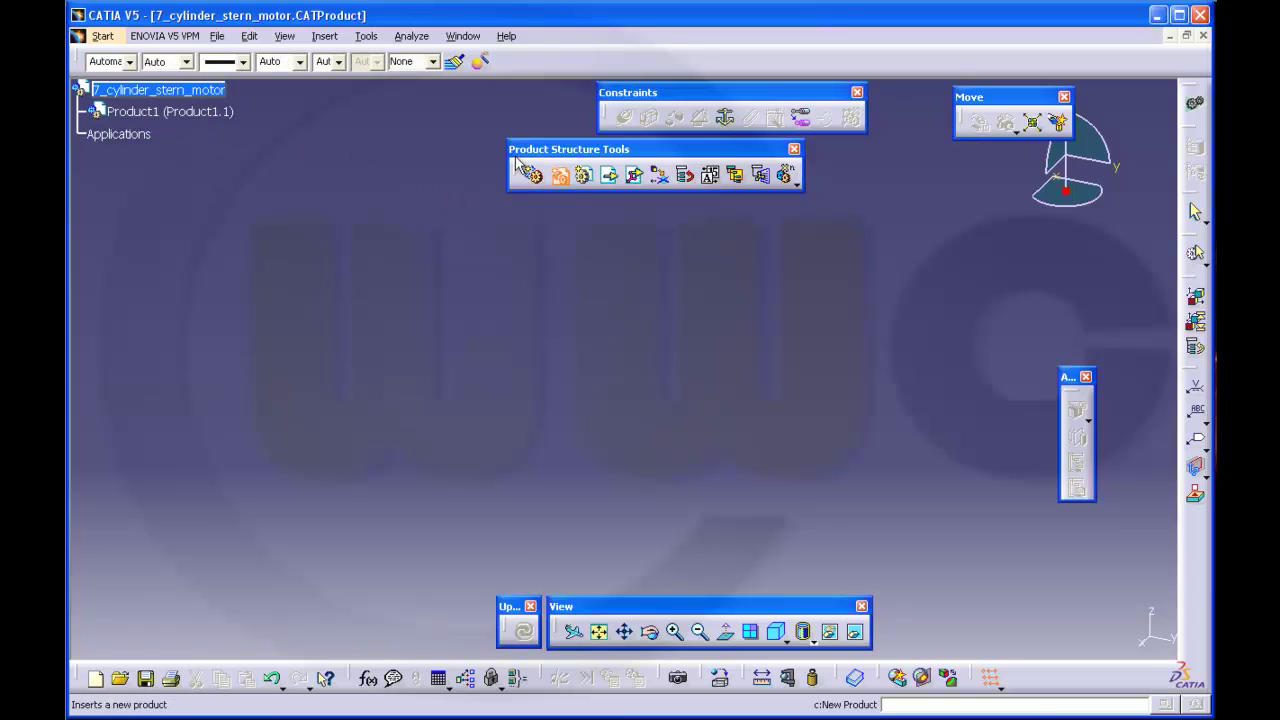
click(172, 91)
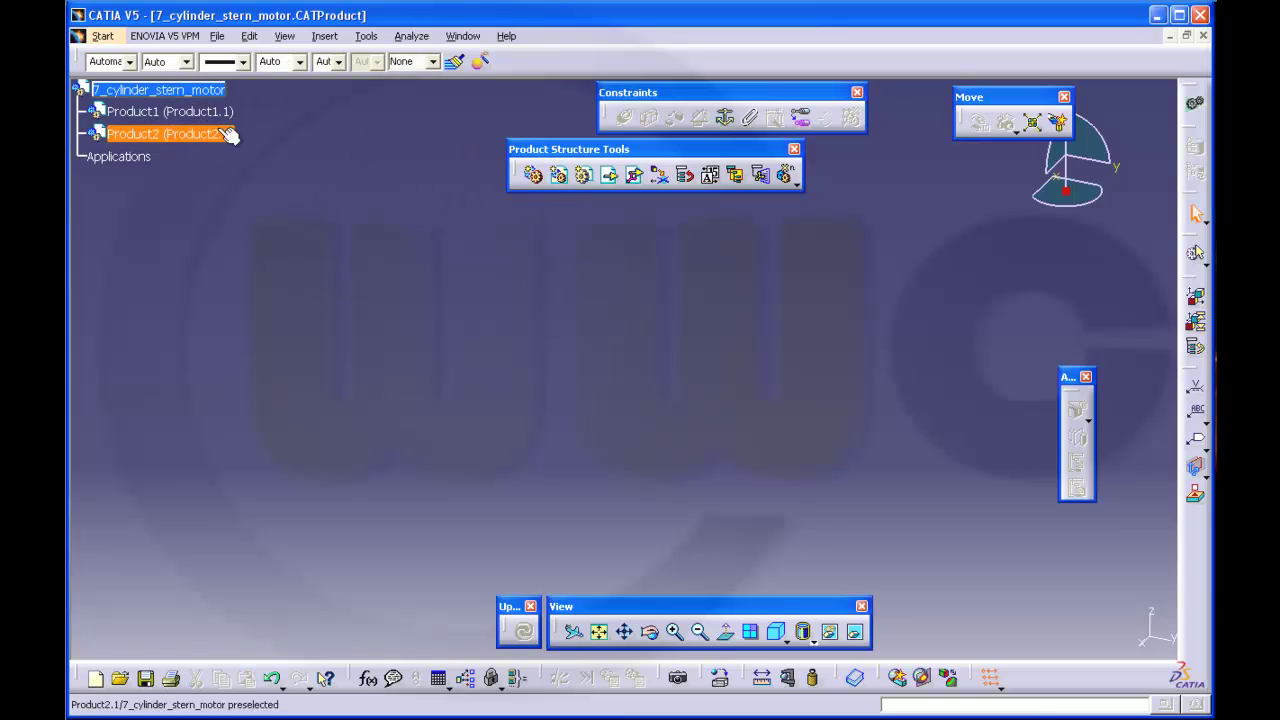
Step: Set the first sub-product's part number to sub_kolben_pleuel
click(205, 112)
right_click(200, 112)
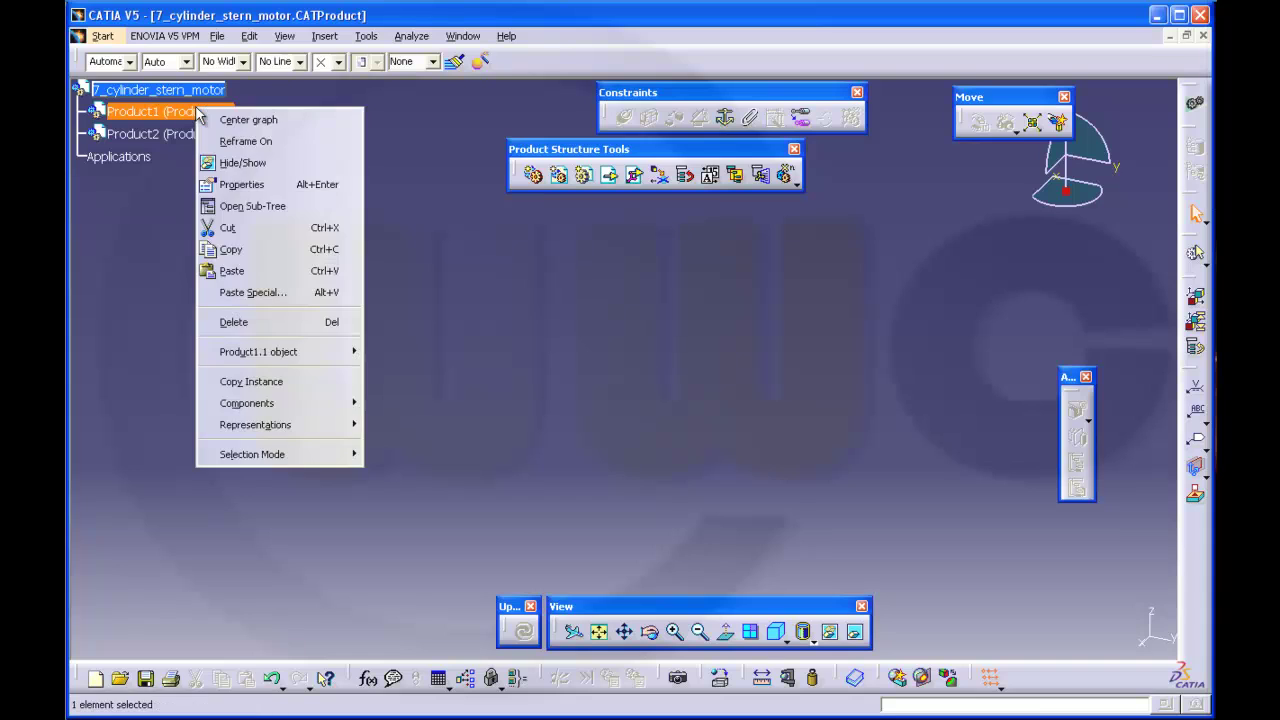
click(245, 184)
double_click(516, 398)
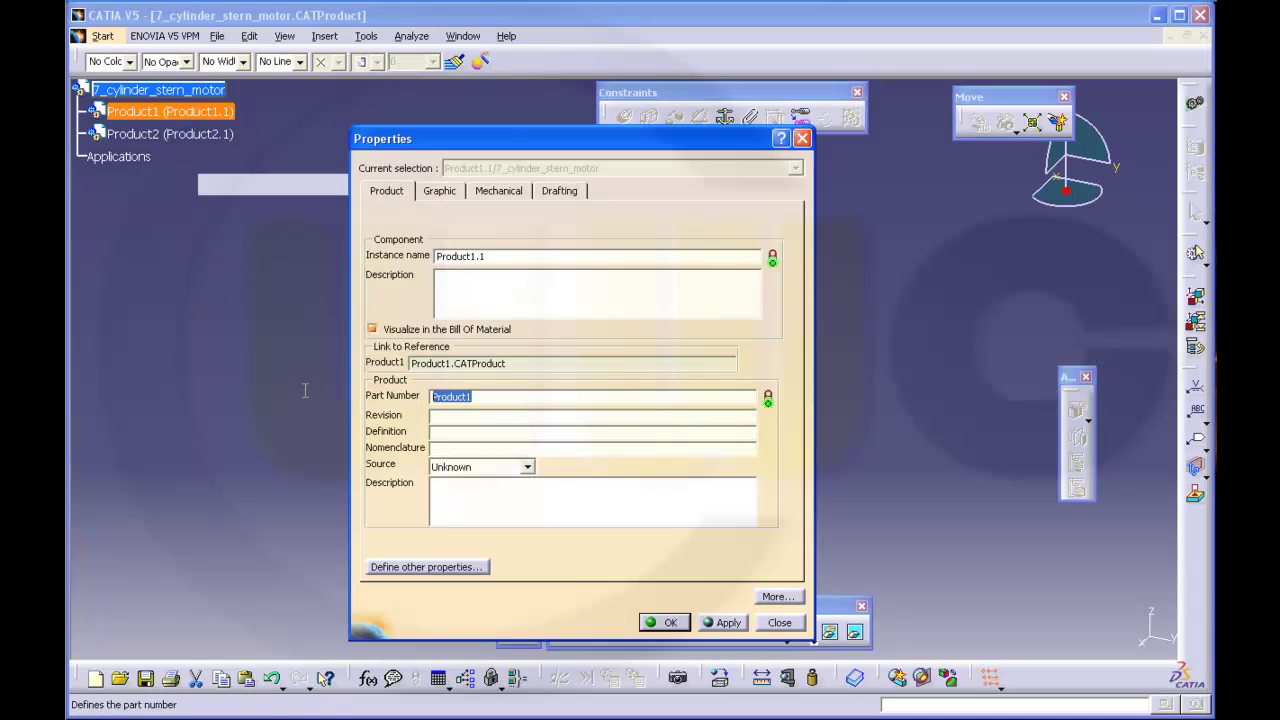
text(sub_kolben_pleuel)
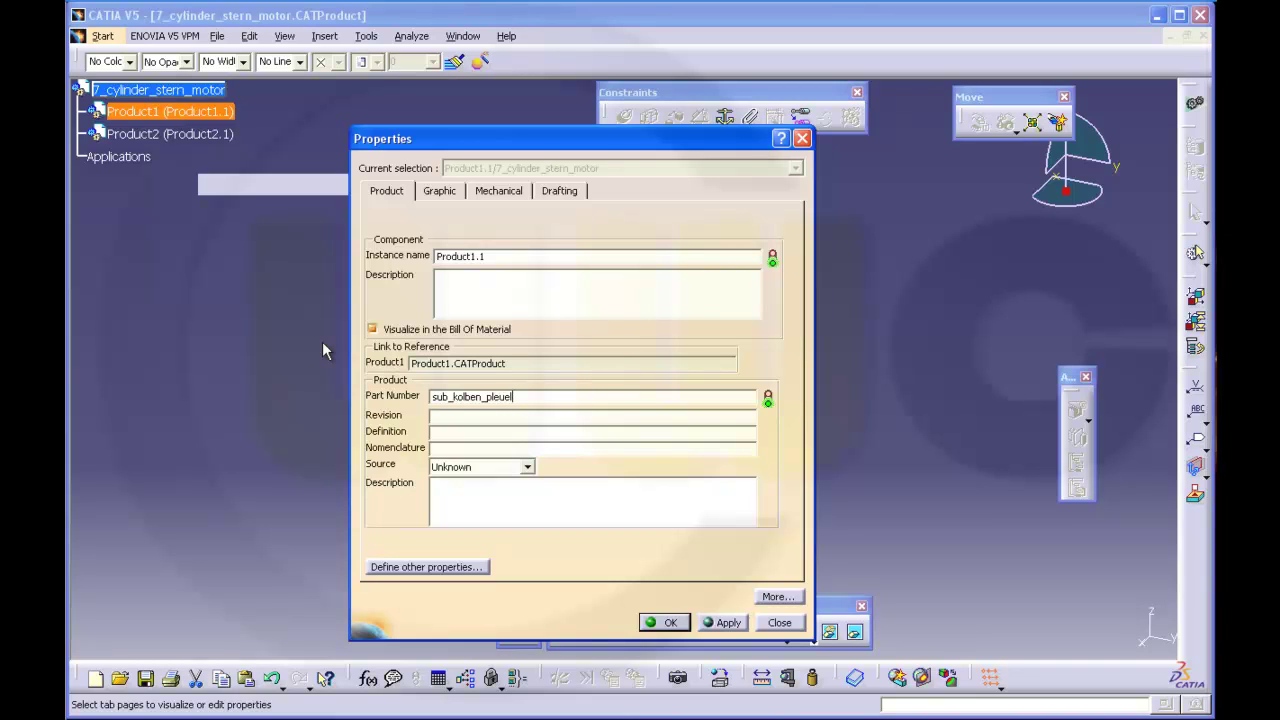
click(664, 622)
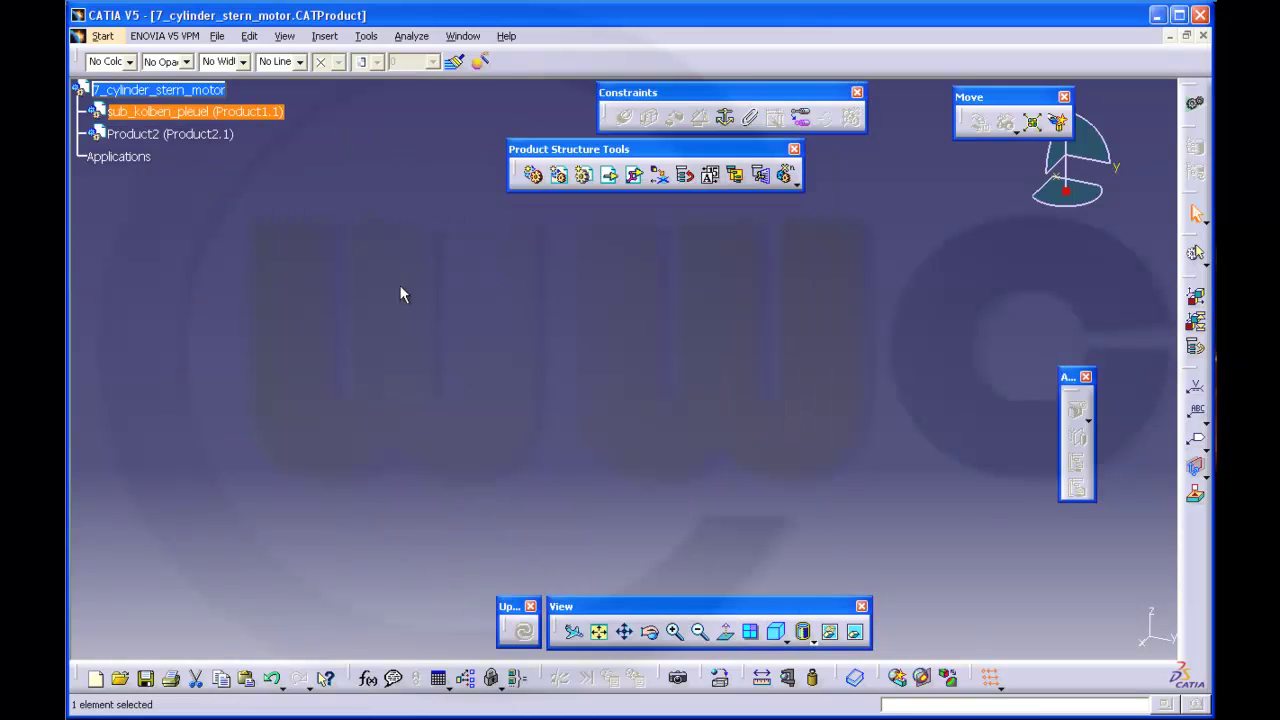
Step: Set the second sub-product's part number to sub_kolben_hauptpleuel
right_click(198, 132)
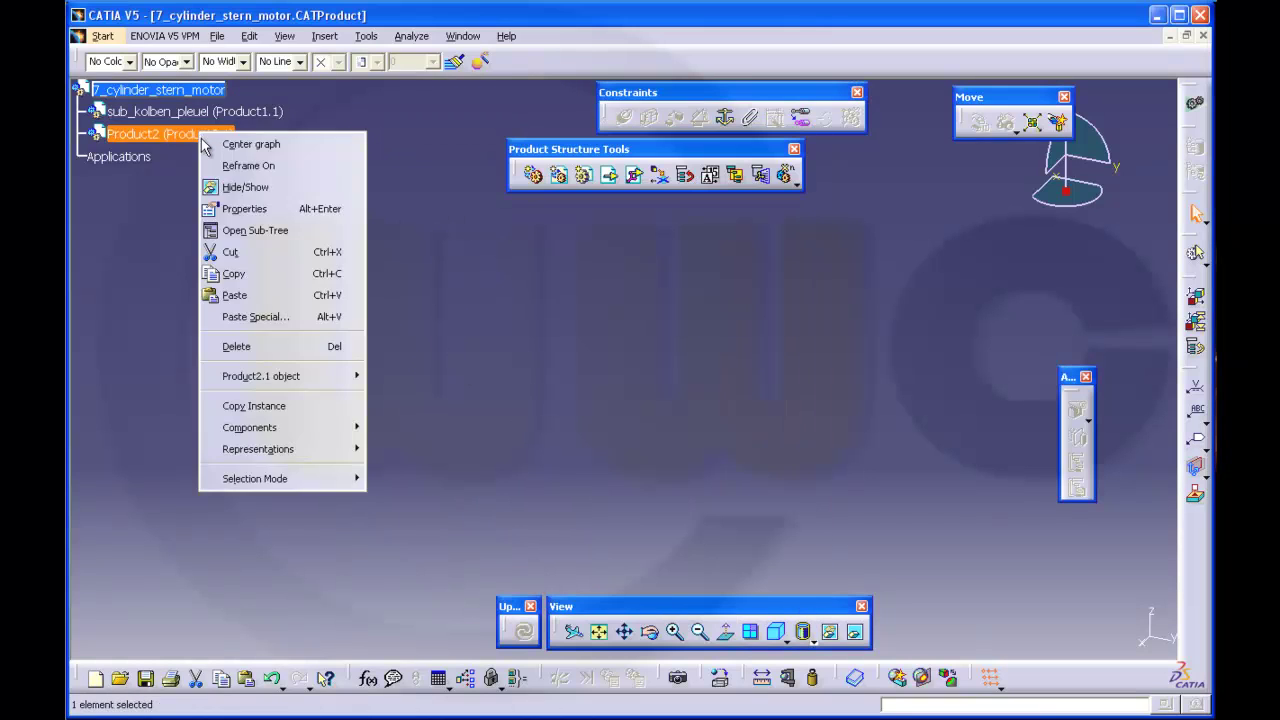
click(240, 209)
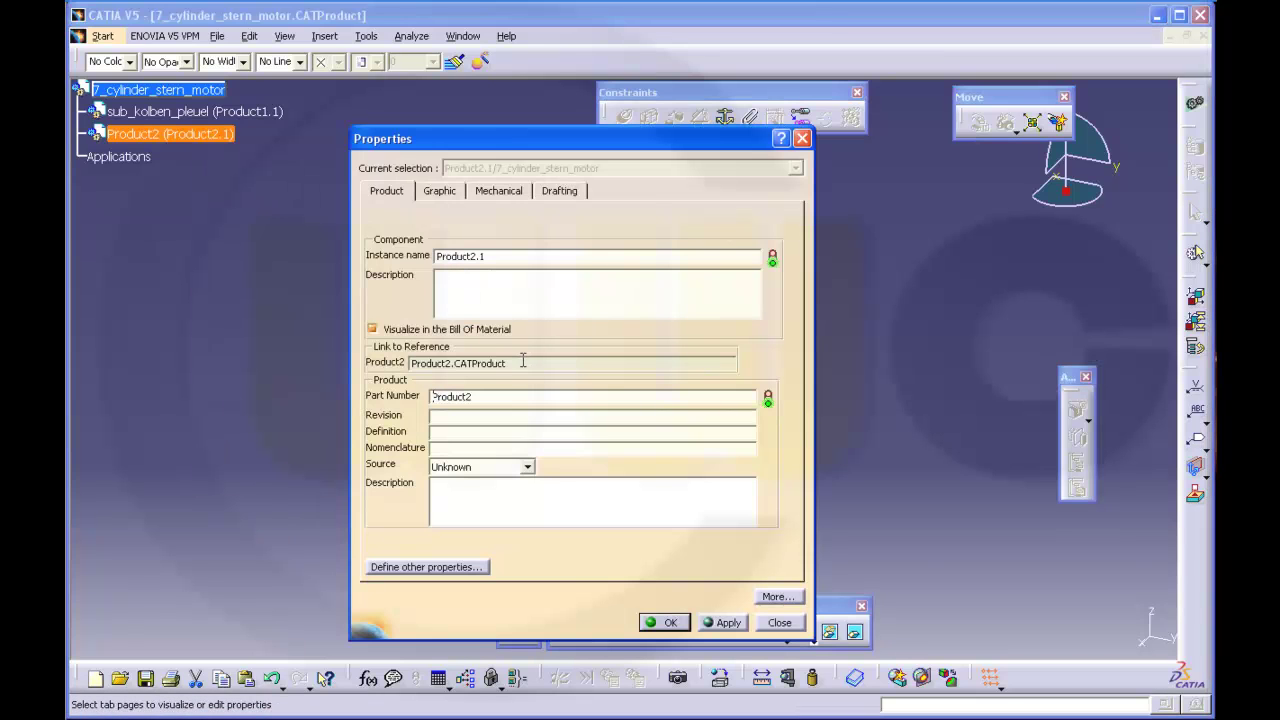
double_click(475, 397)
text(sx)
key(BackSpace)
text(ub_kolben_hauptpleuel)
click(668, 622)
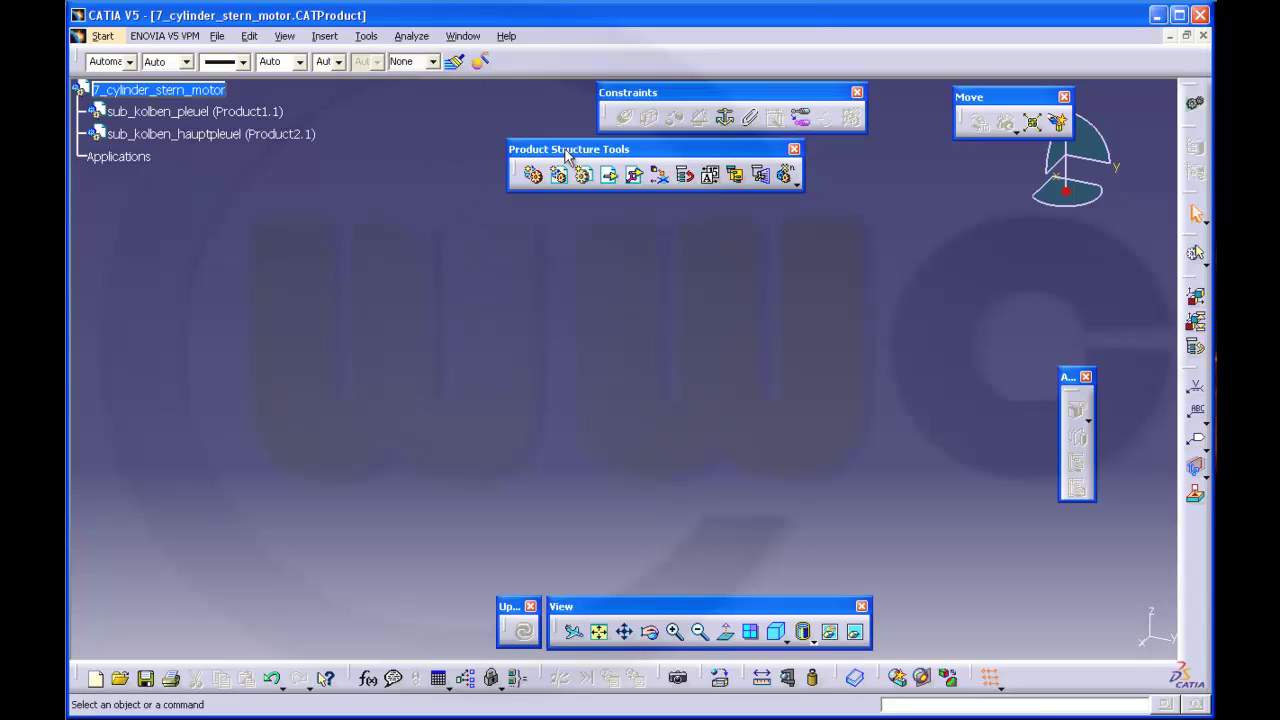
Step: Insert the existing part kurbelgehaeuse_sternmotor_klein.CATPart from the se_videos folder into the root product
click(610, 176)
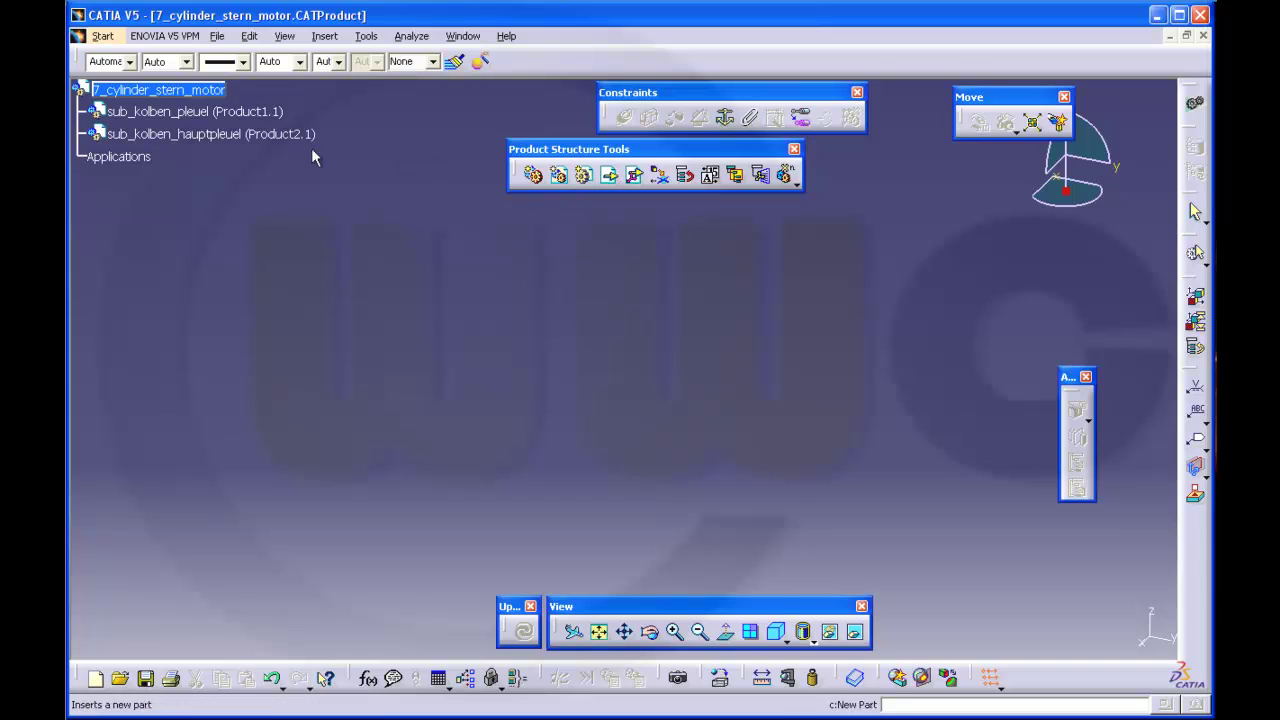
click(154, 90)
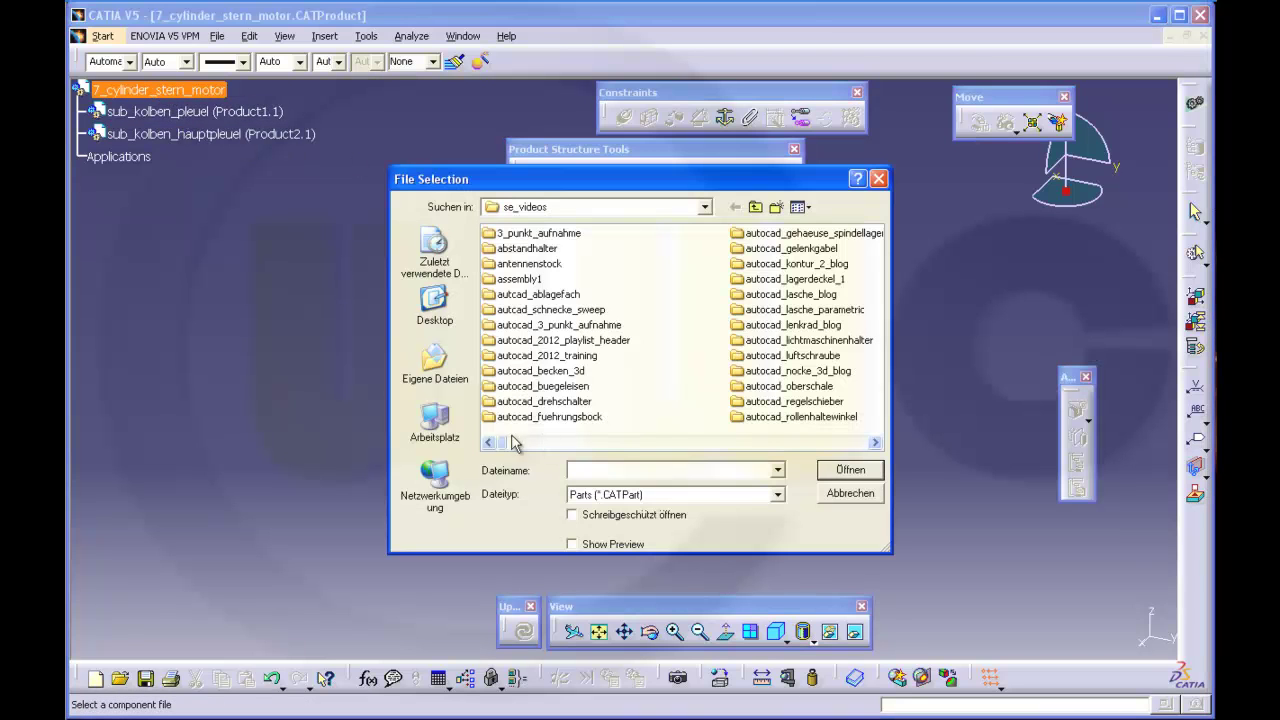
click(742, 442)
drag(742, 442, 817, 443)
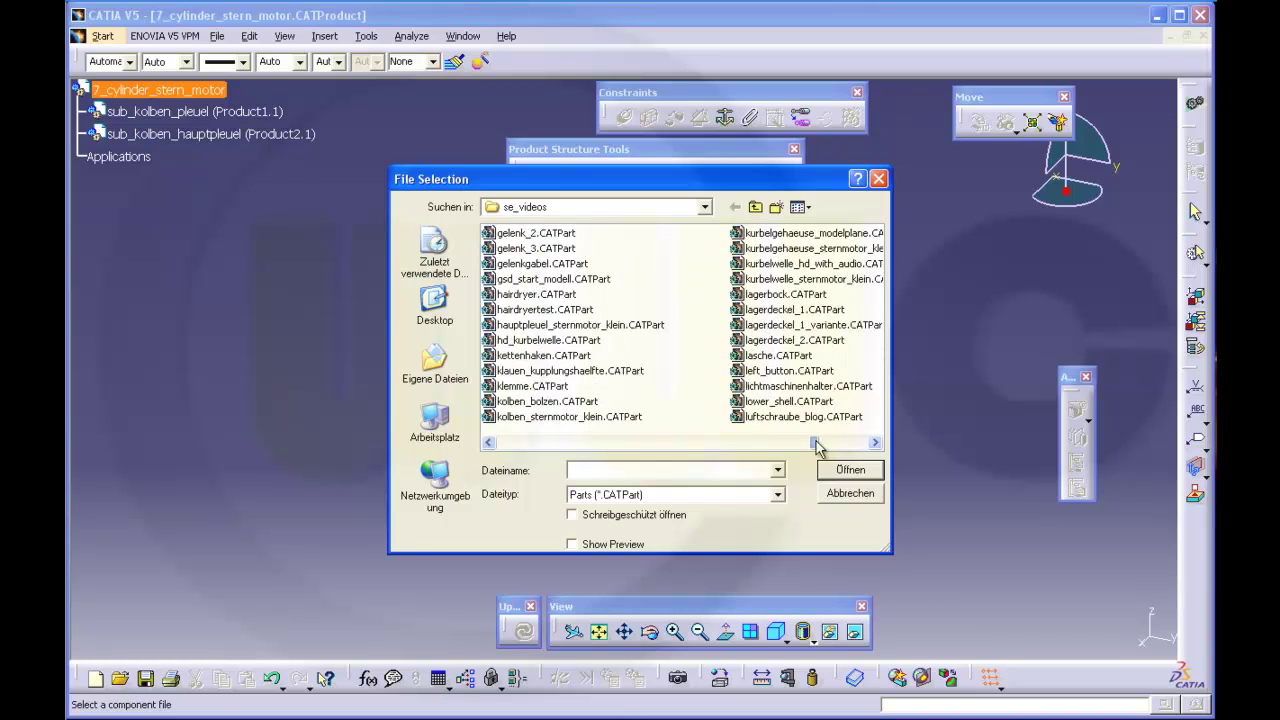
click(815, 249)
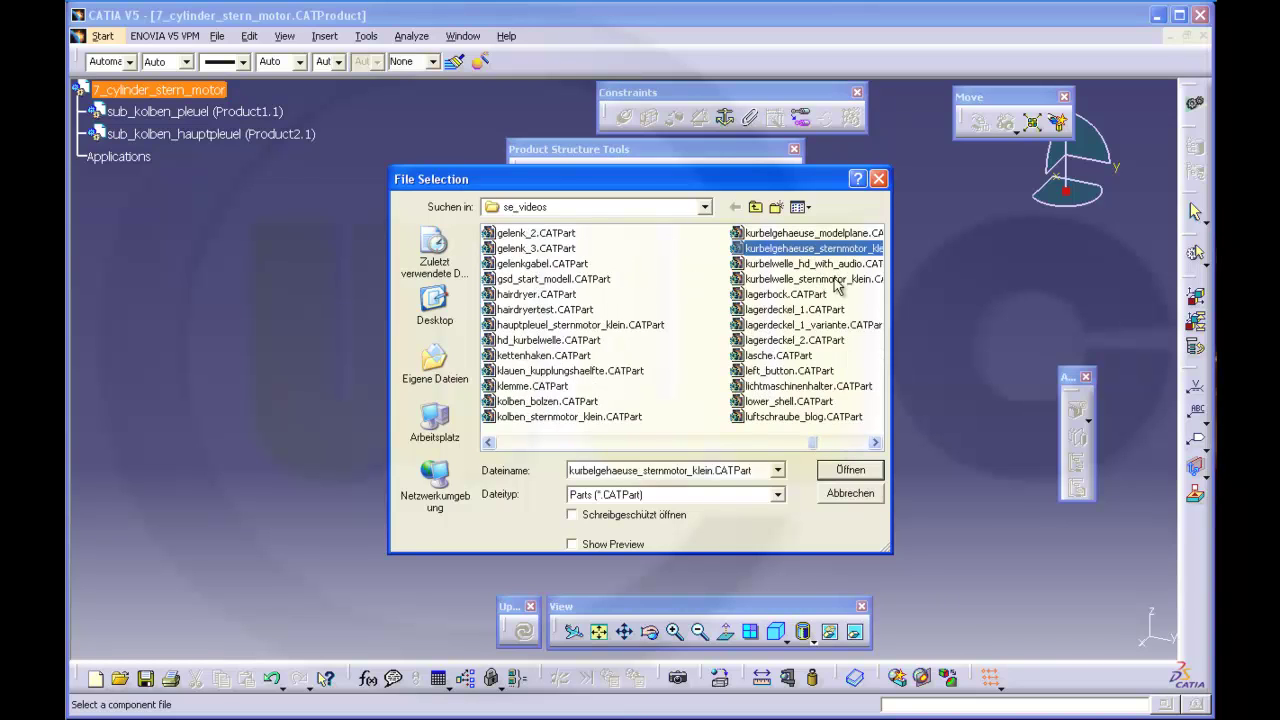
click(847, 466)
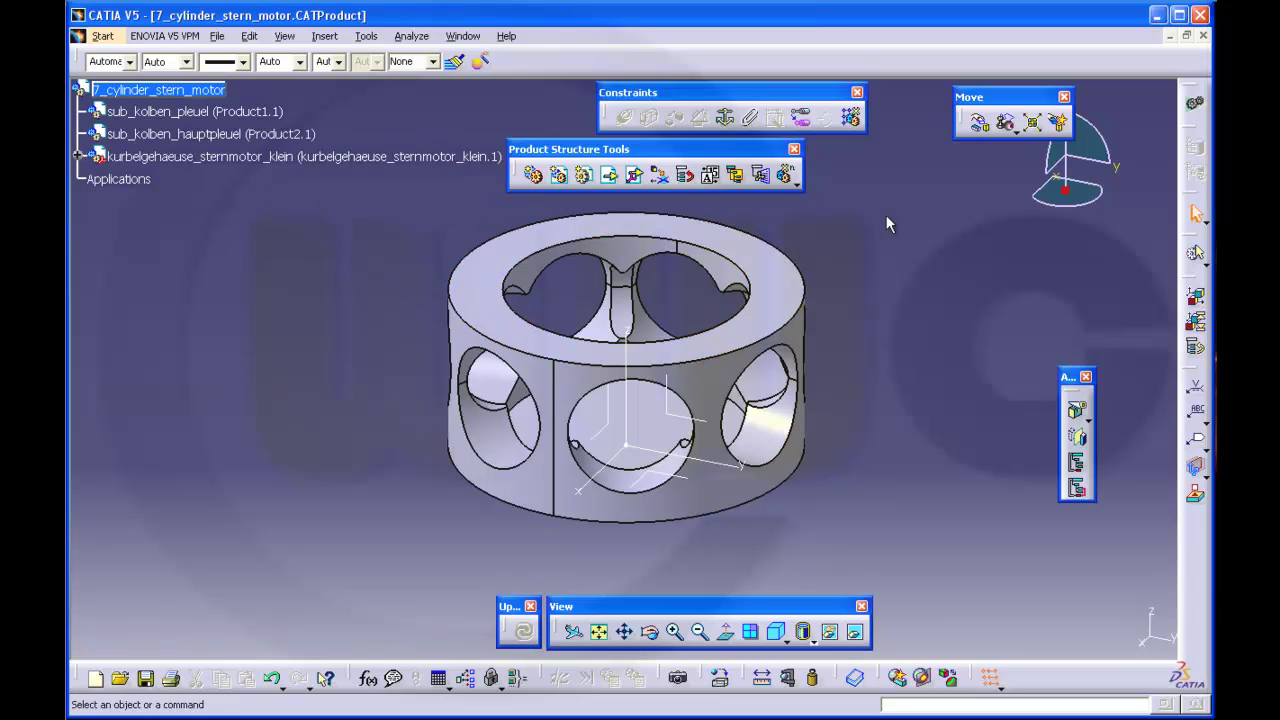
Step: Fix the crankcase kurbelgehaeuse_sternmotor_klein in space and expand the Constraints branch of the tree
click(726, 117)
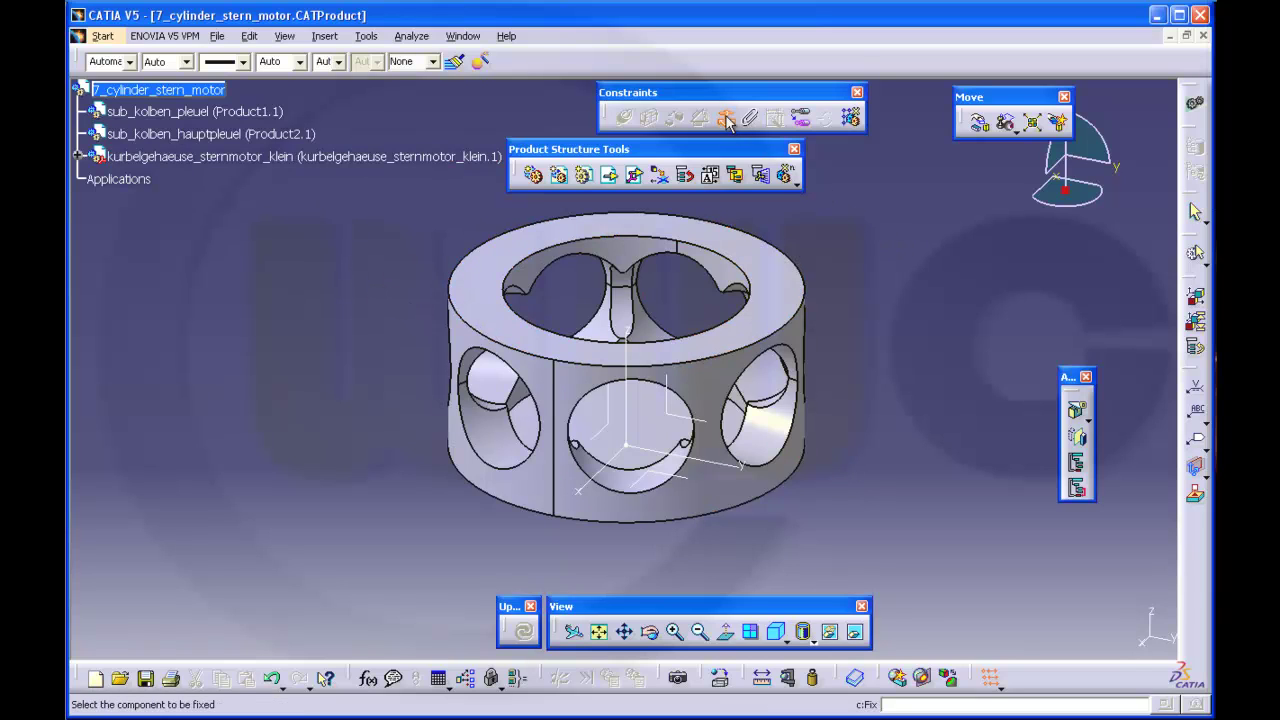
click(250, 157)
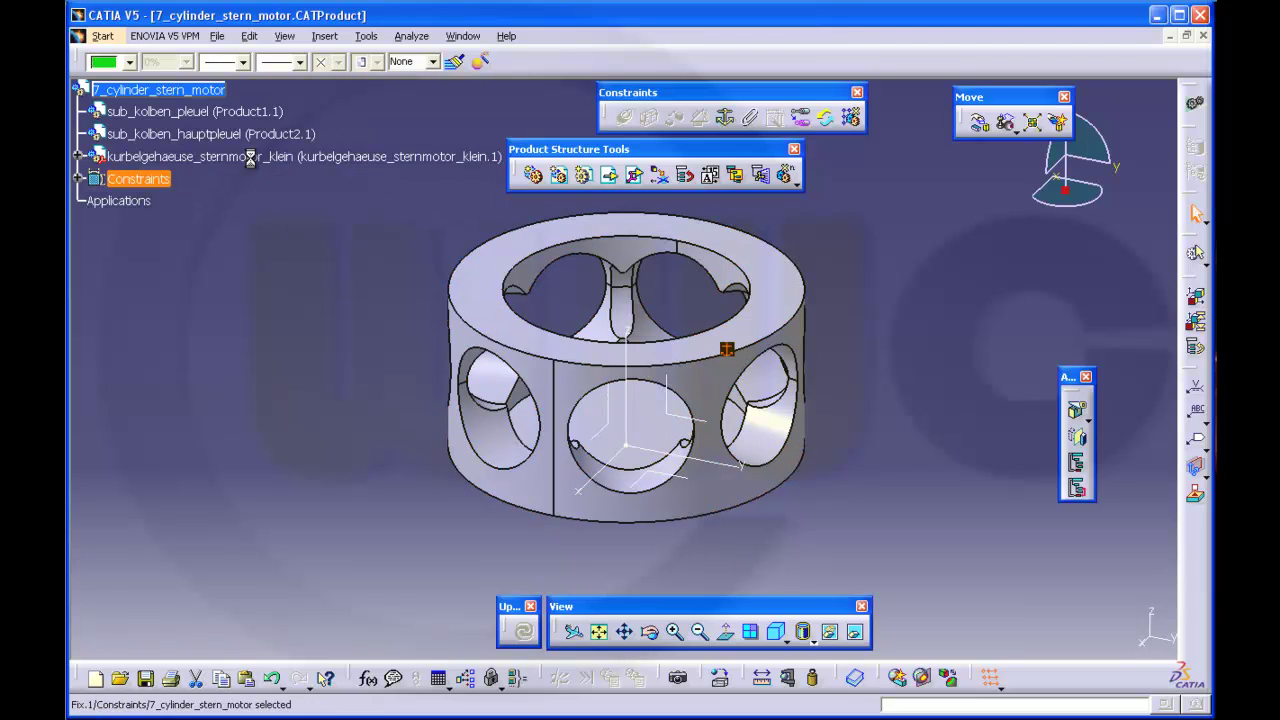
click(78, 178)
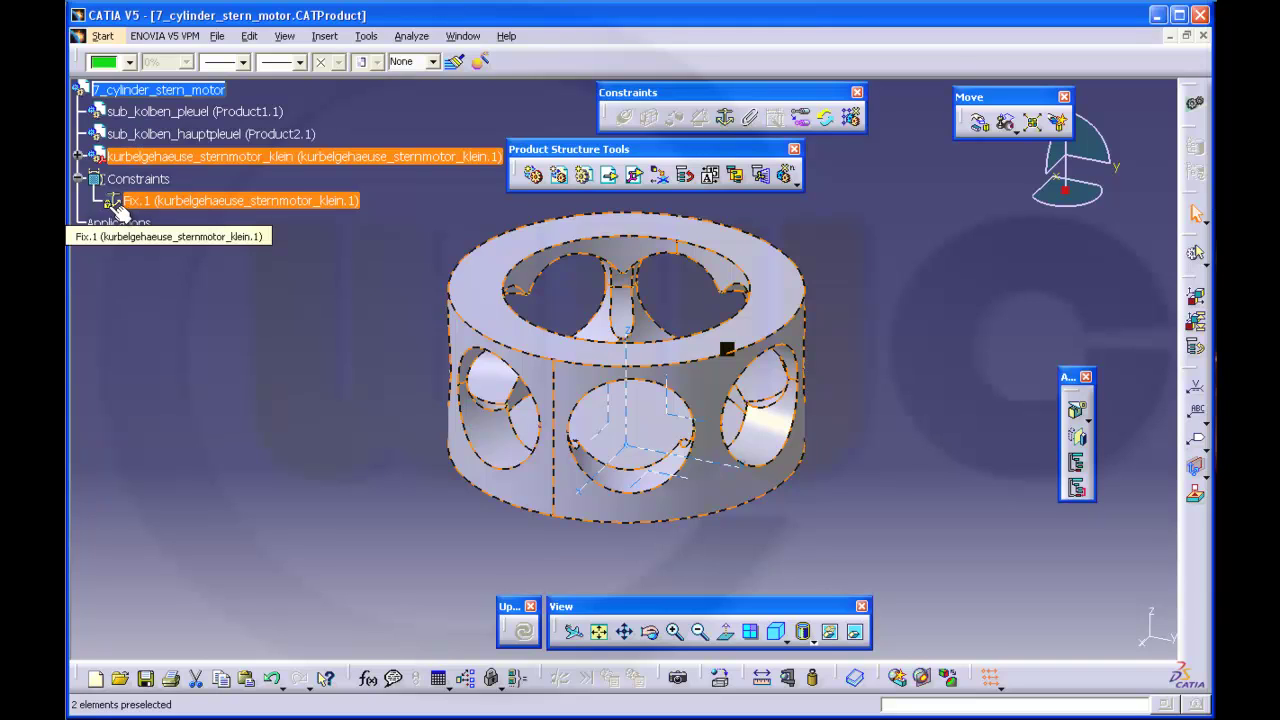
click(287, 241)
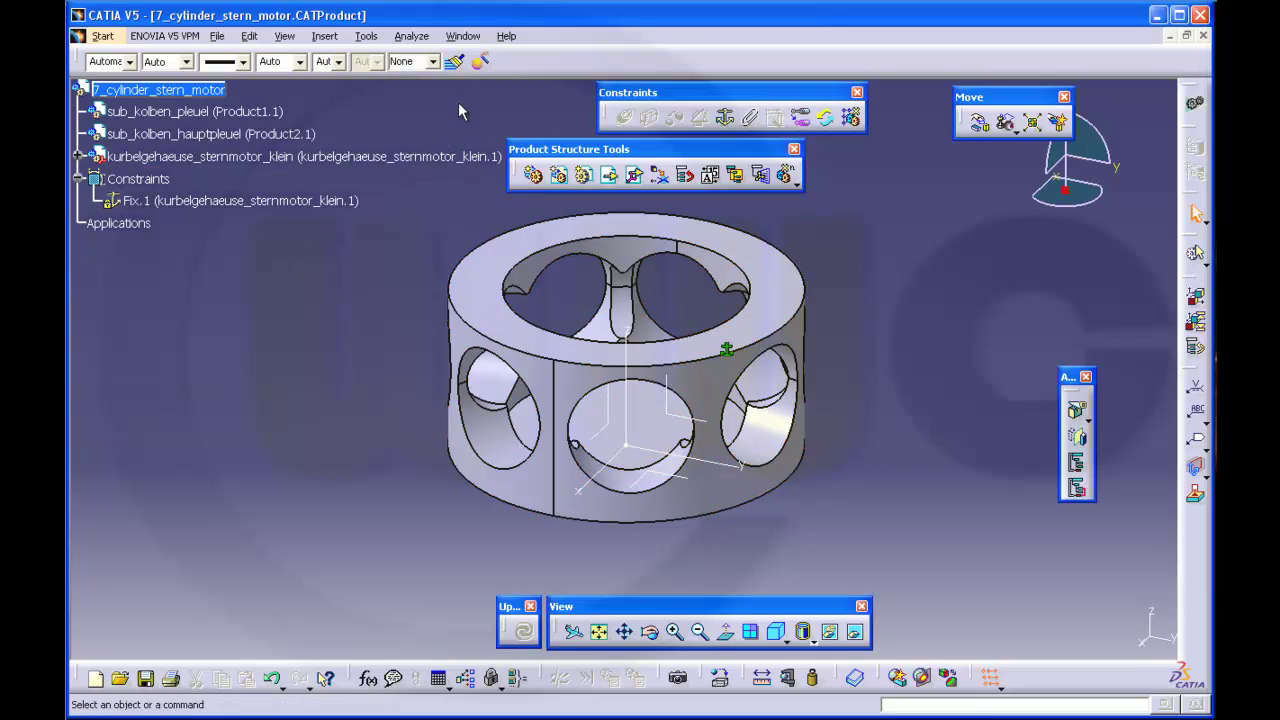
Step: Color the crankcase component blue
click(120, 156)
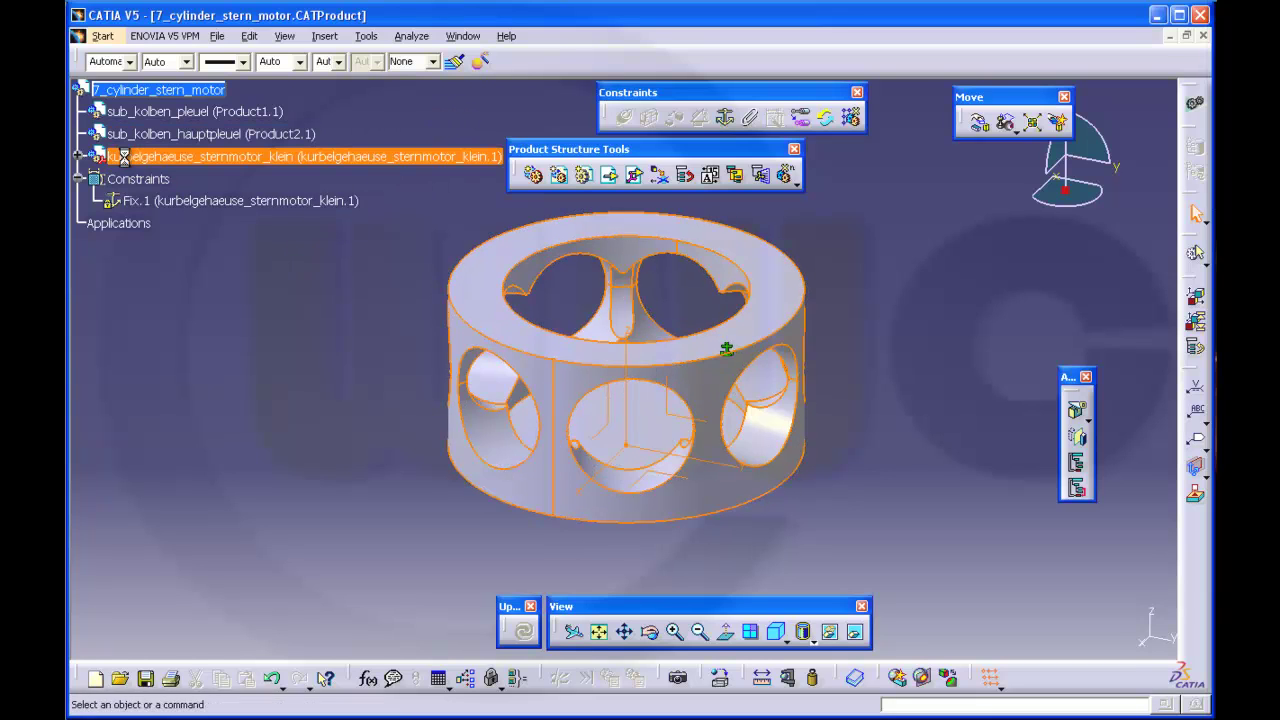
click(127, 61)
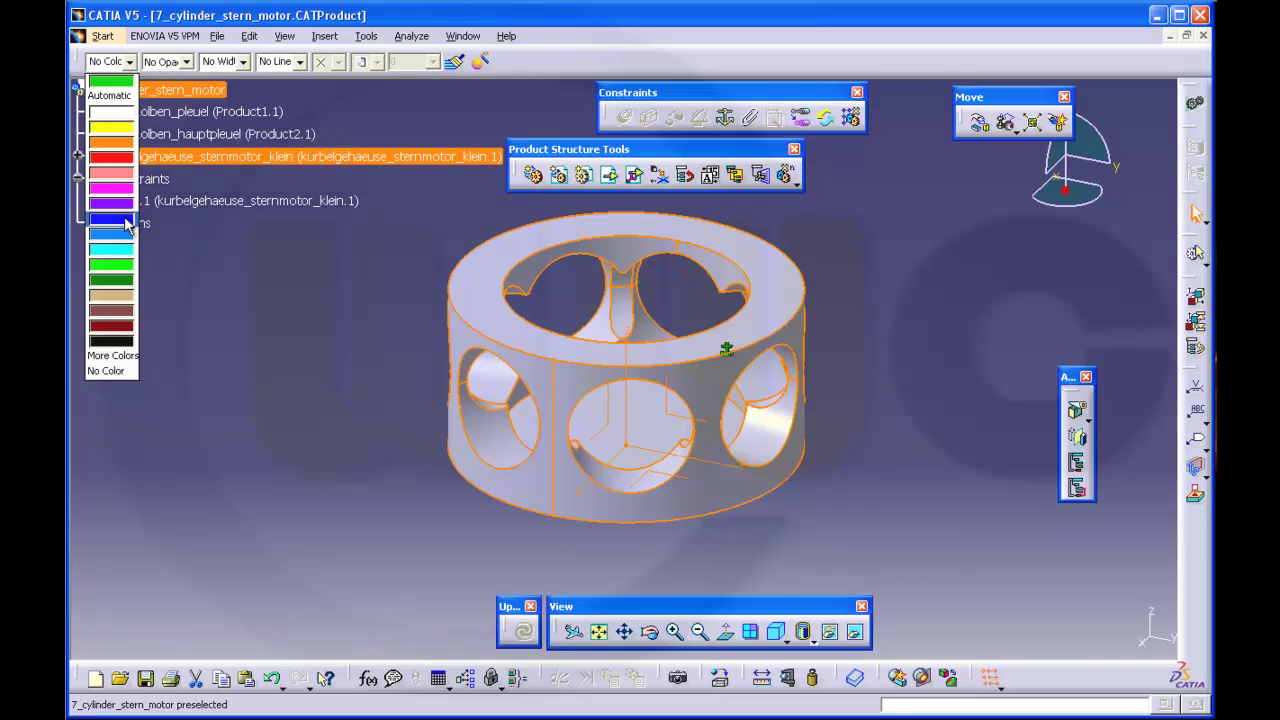
click(118, 215)
click(348, 271)
middle_drag(351, 247, 367, 305)
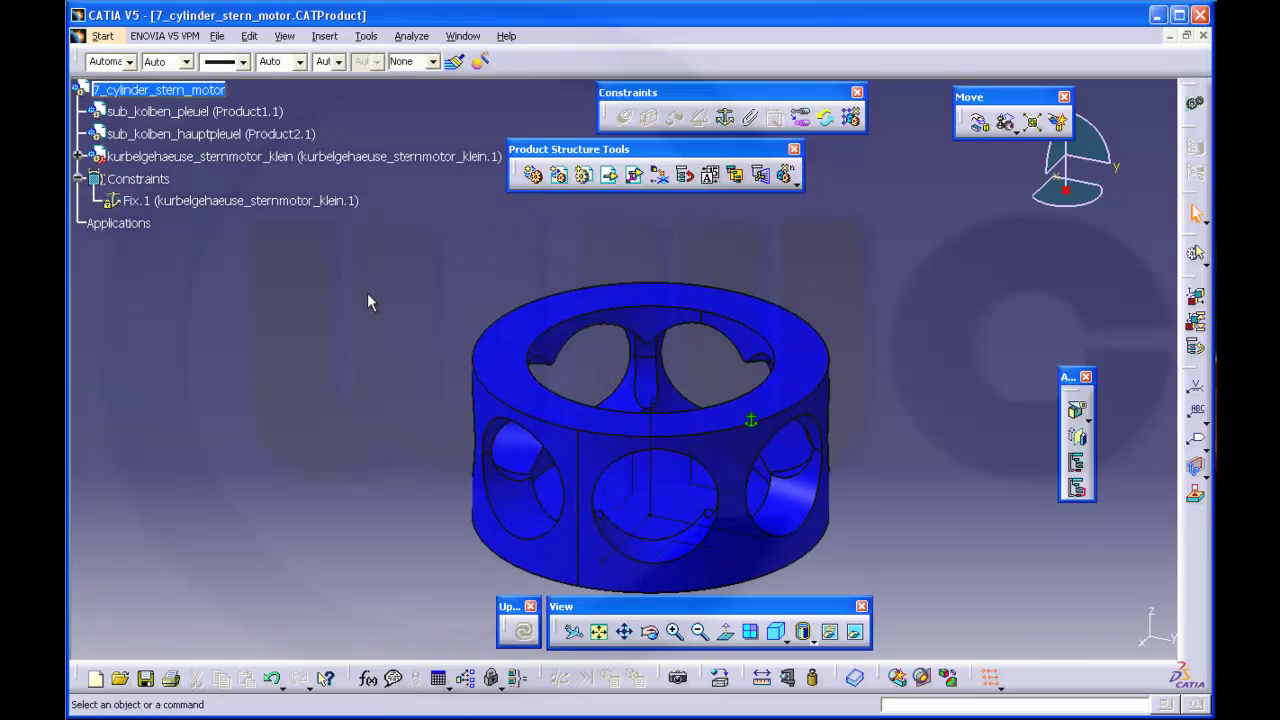
ctrl+middle_drag(674, 247, 672, 276)
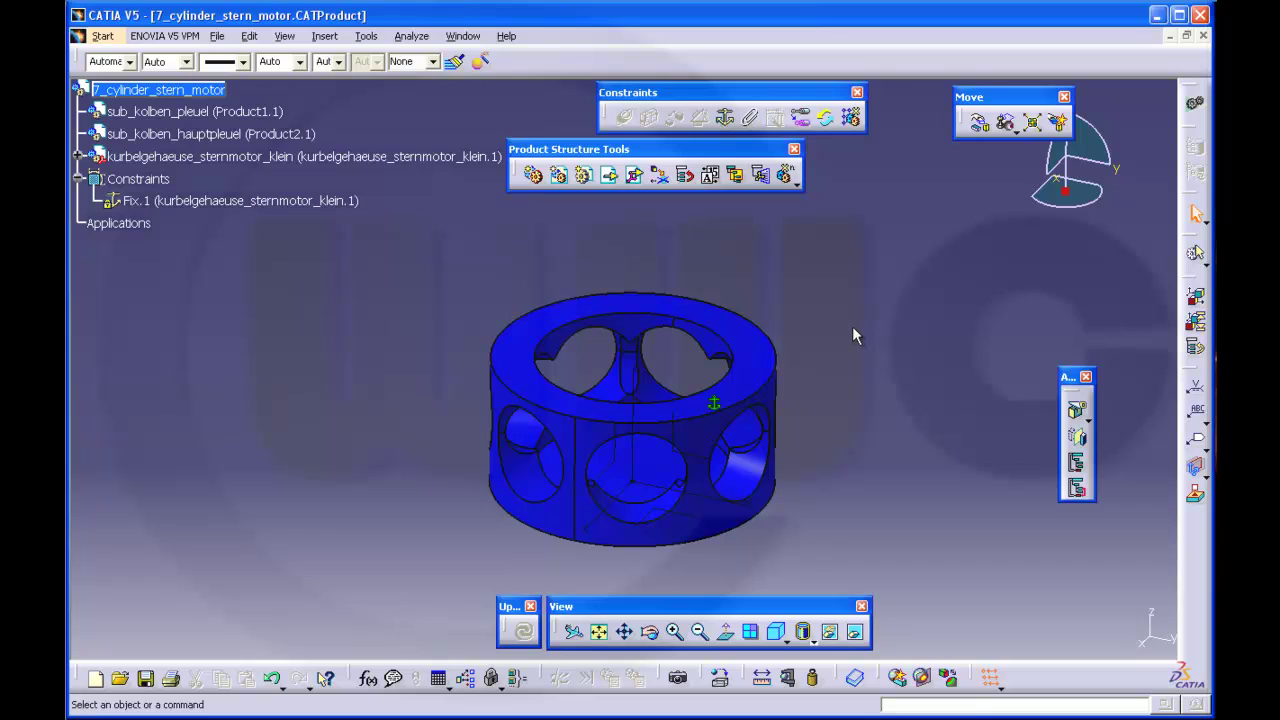
Step: Review the pattern instantiation options and the definition of the crankcase's circular pattern CircPattern.1
click(850, 117)
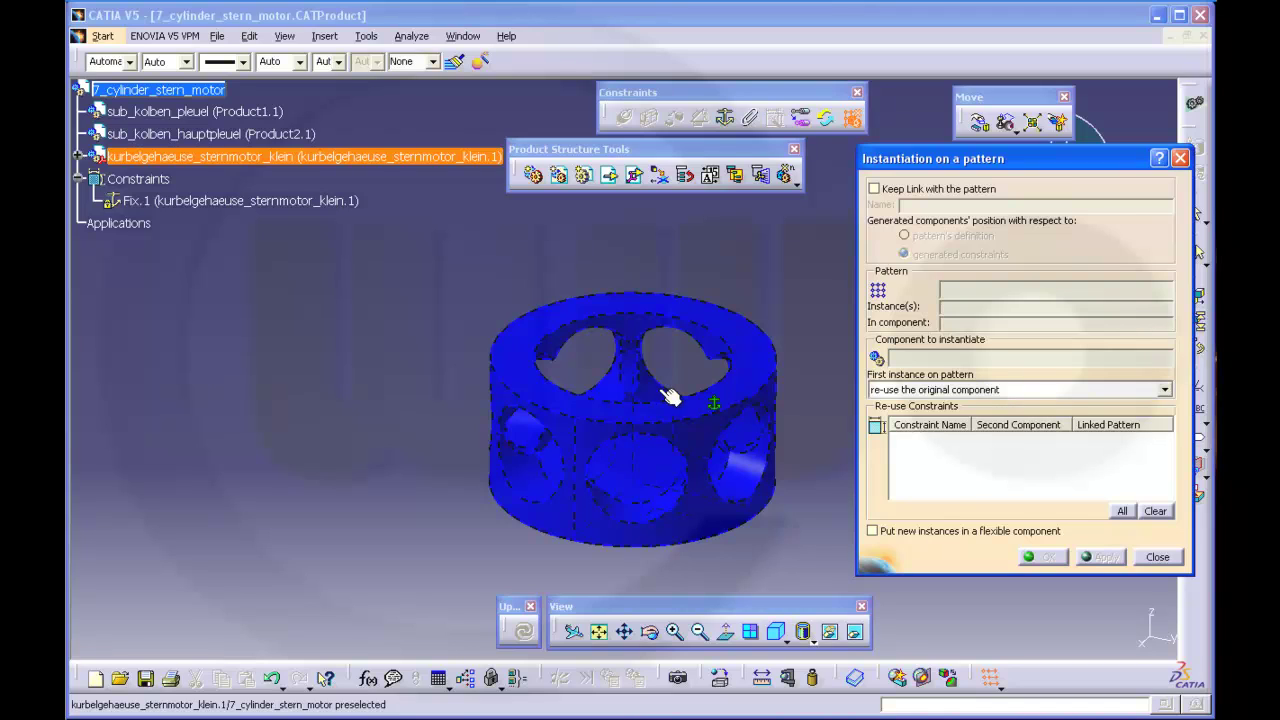
click(1157, 557)
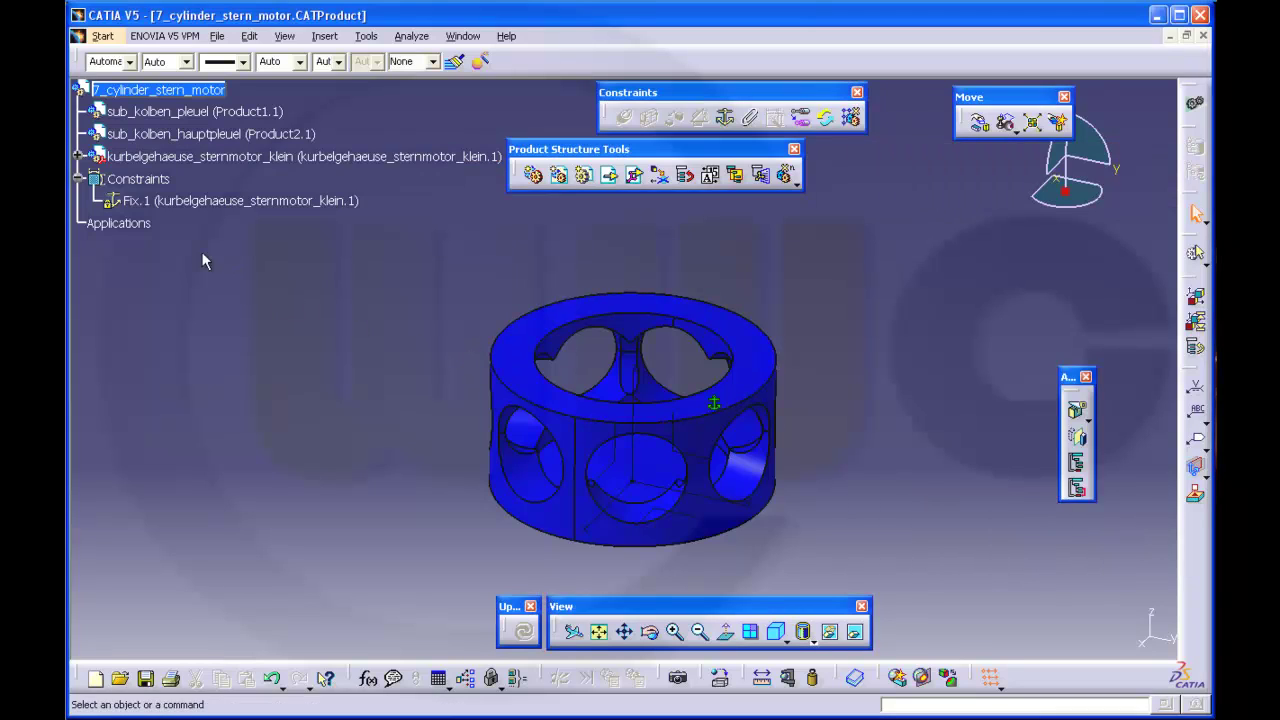
click(78, 157)
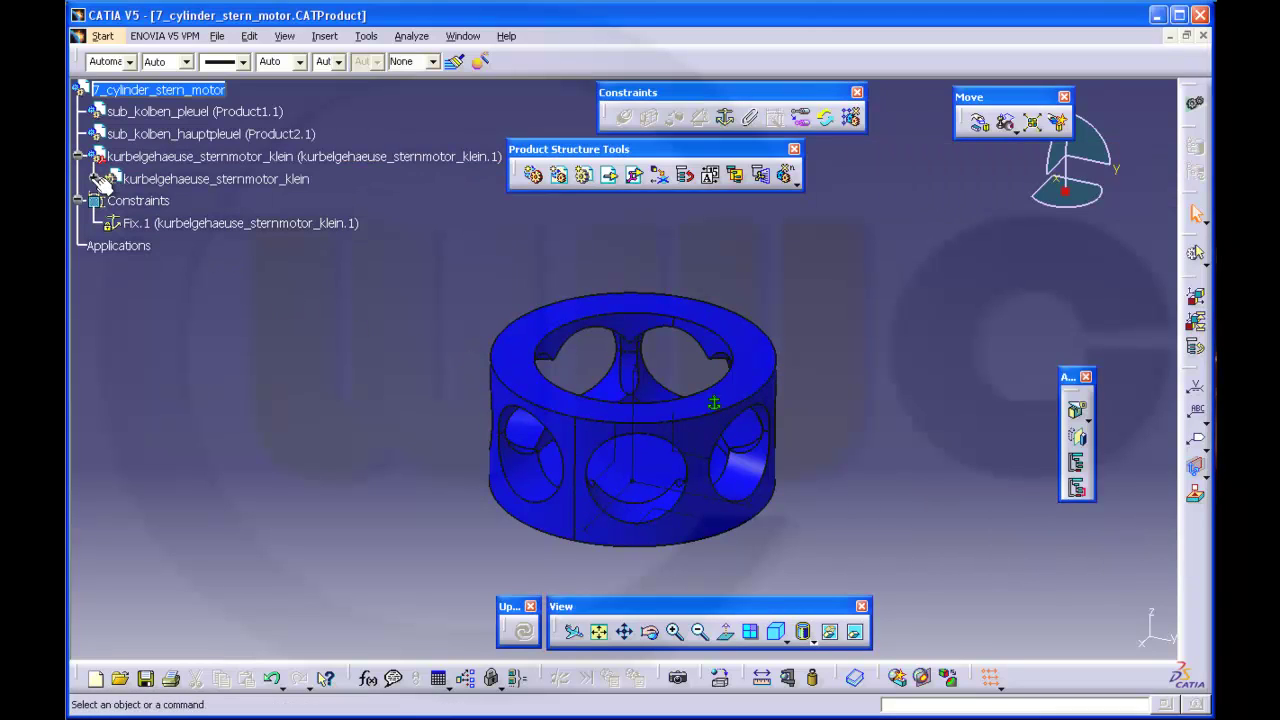
click(94, 178)
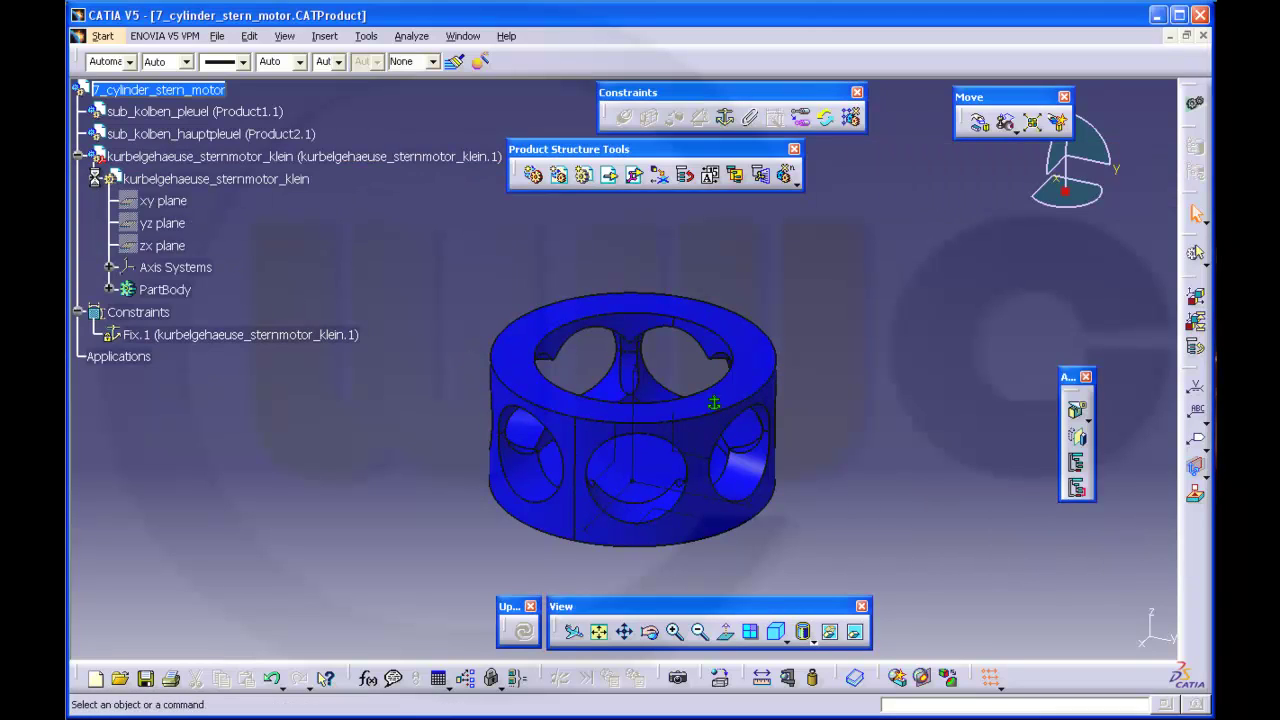
click(109, 289)
double_click(215, 400)
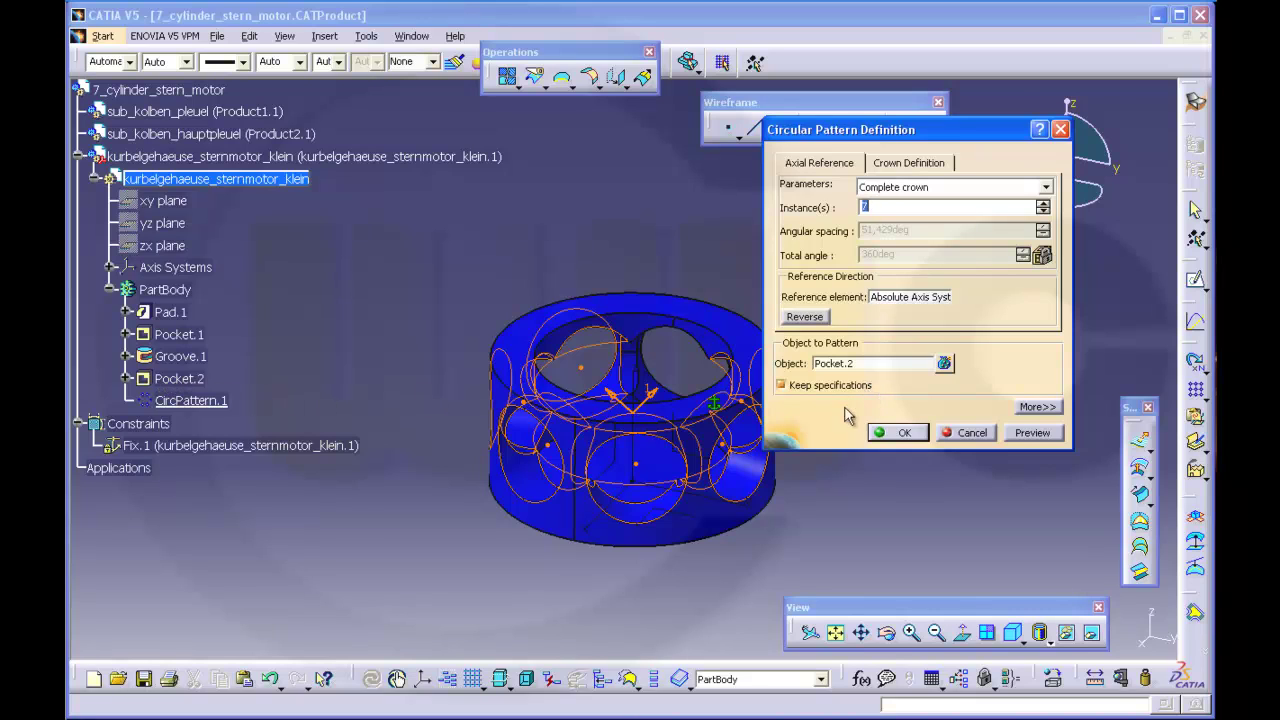
click(901, 432)
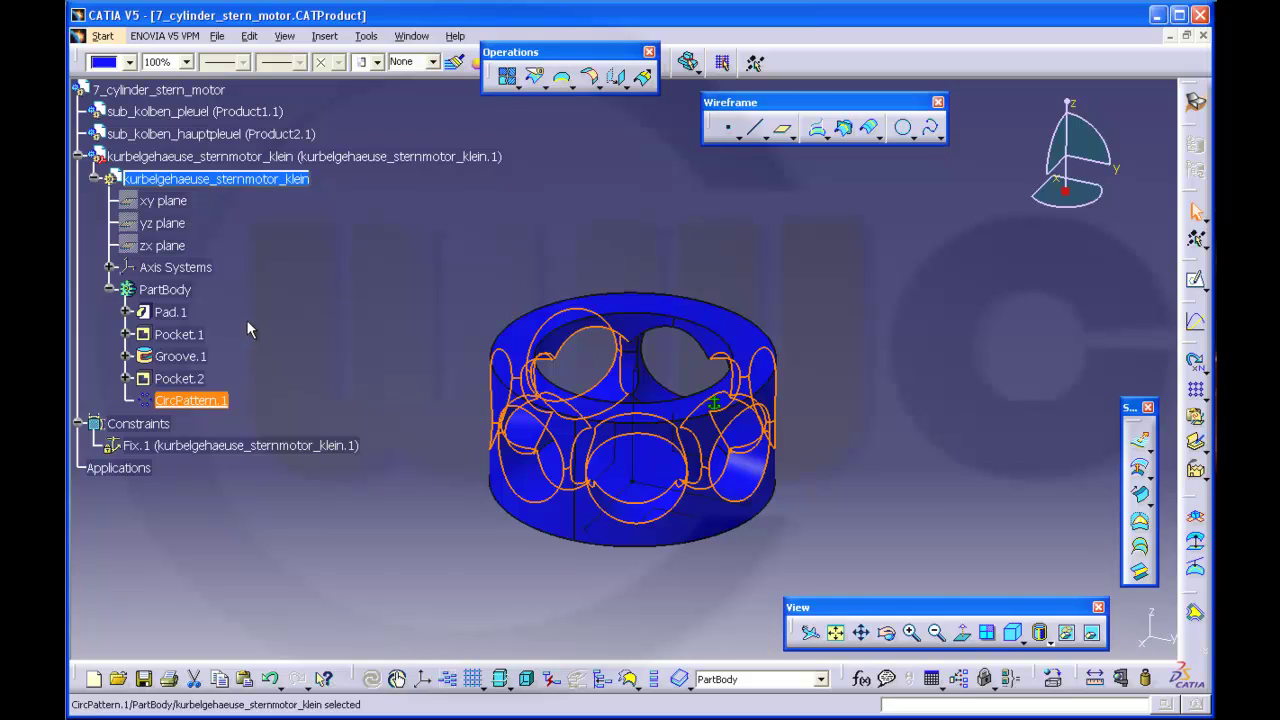
Step: Reactivate the root product 7_cylinder_stern_motor for assembly work and collapse the crankcase branch in the tree
click(140, 90)
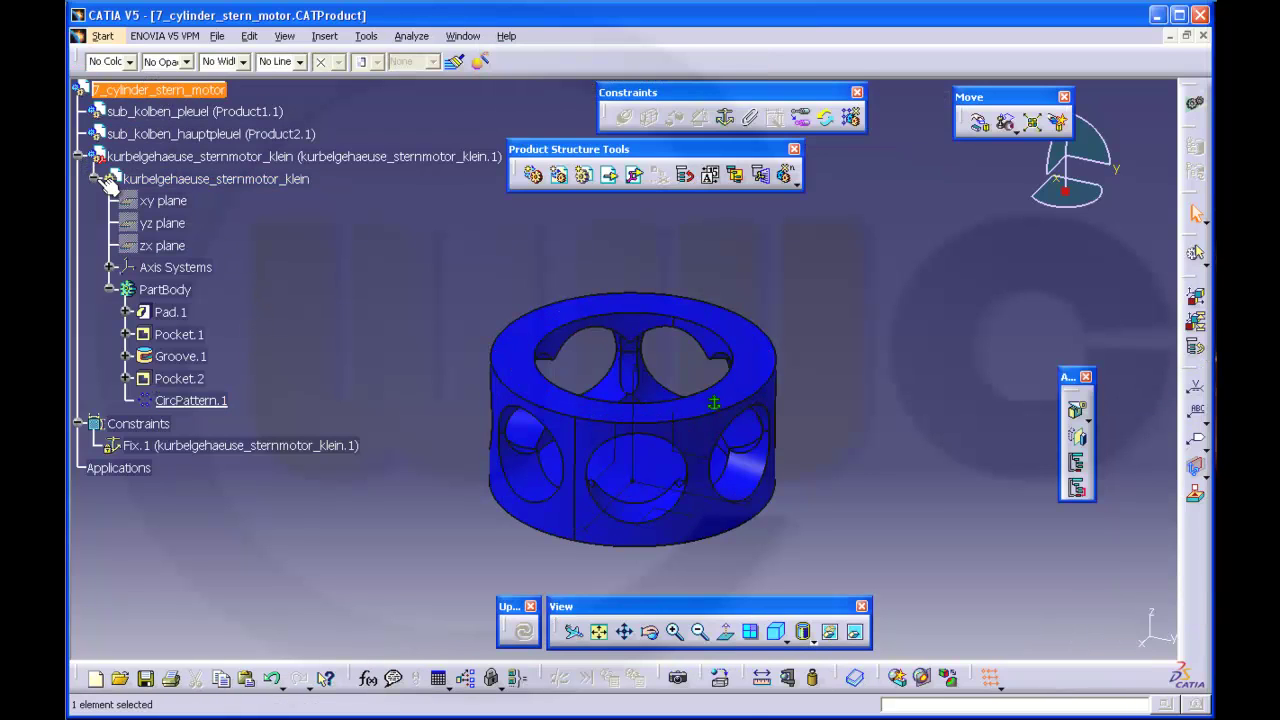
click(95, 178)
click(80, 156)
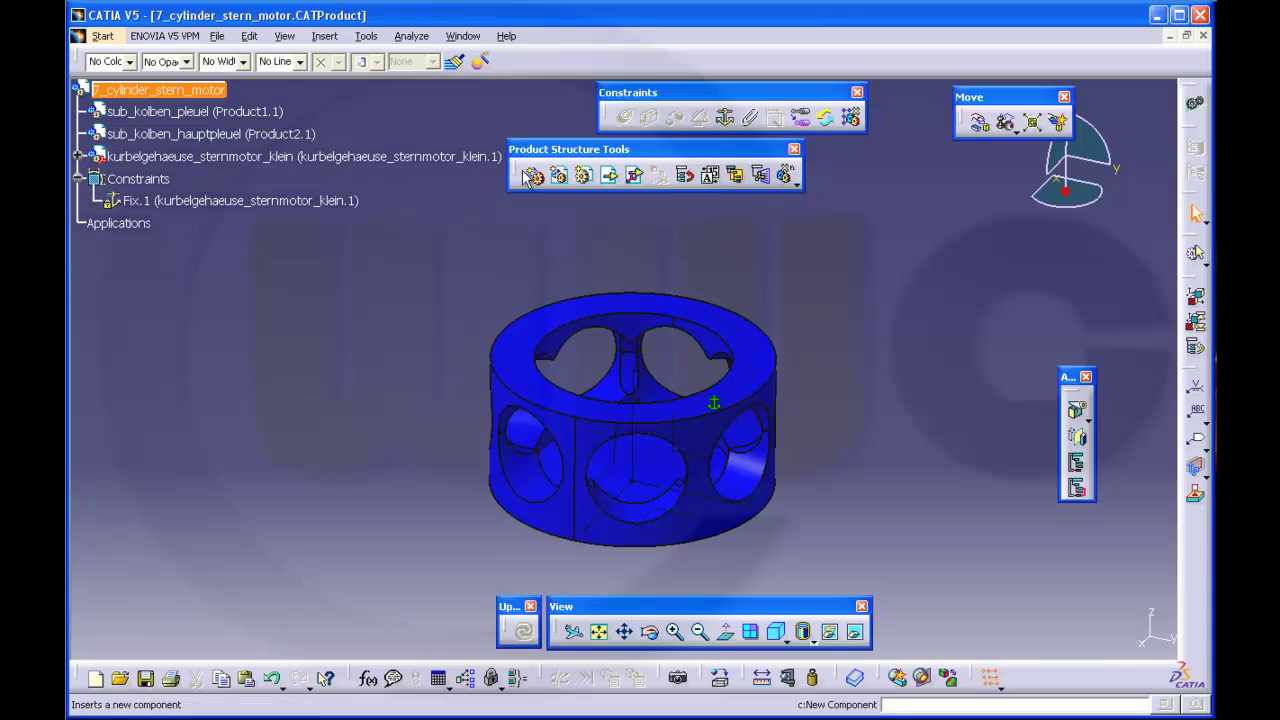
Step: Insert the existing part zylinder_sternmotor_klein.CATPart into the root product with positioning
click(633, 183)
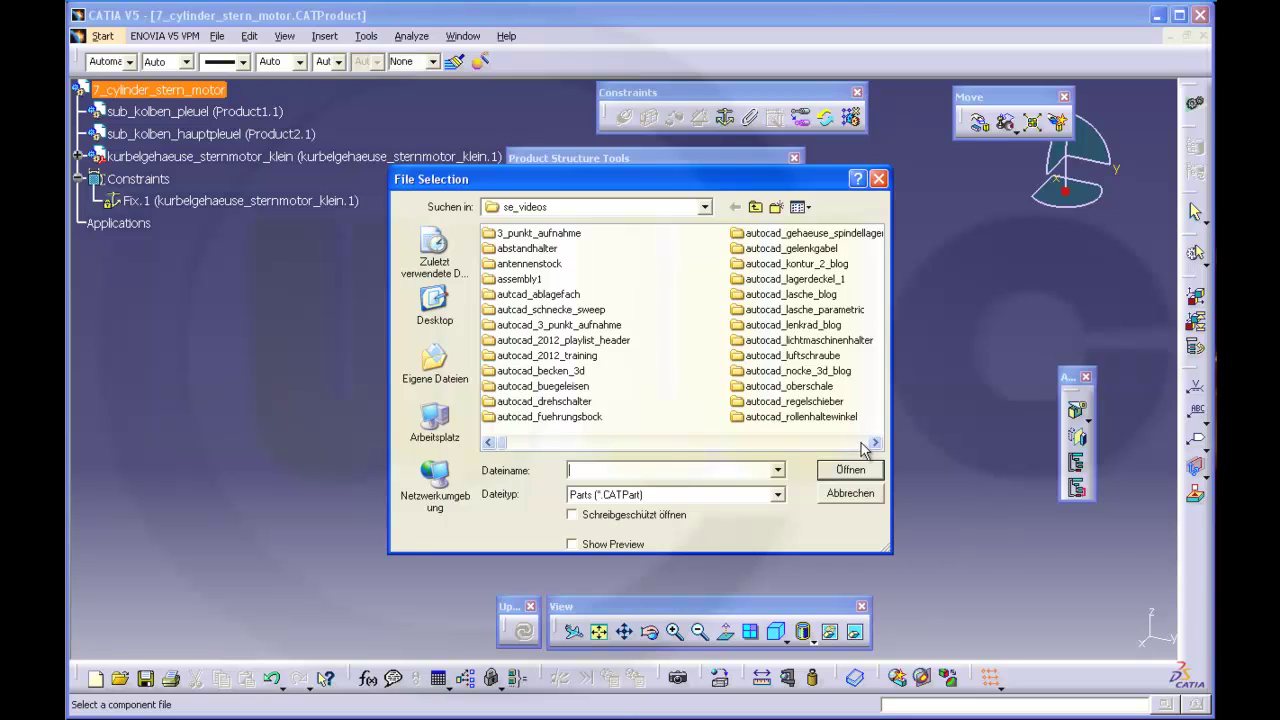
drag(505, 444, 859, 448)
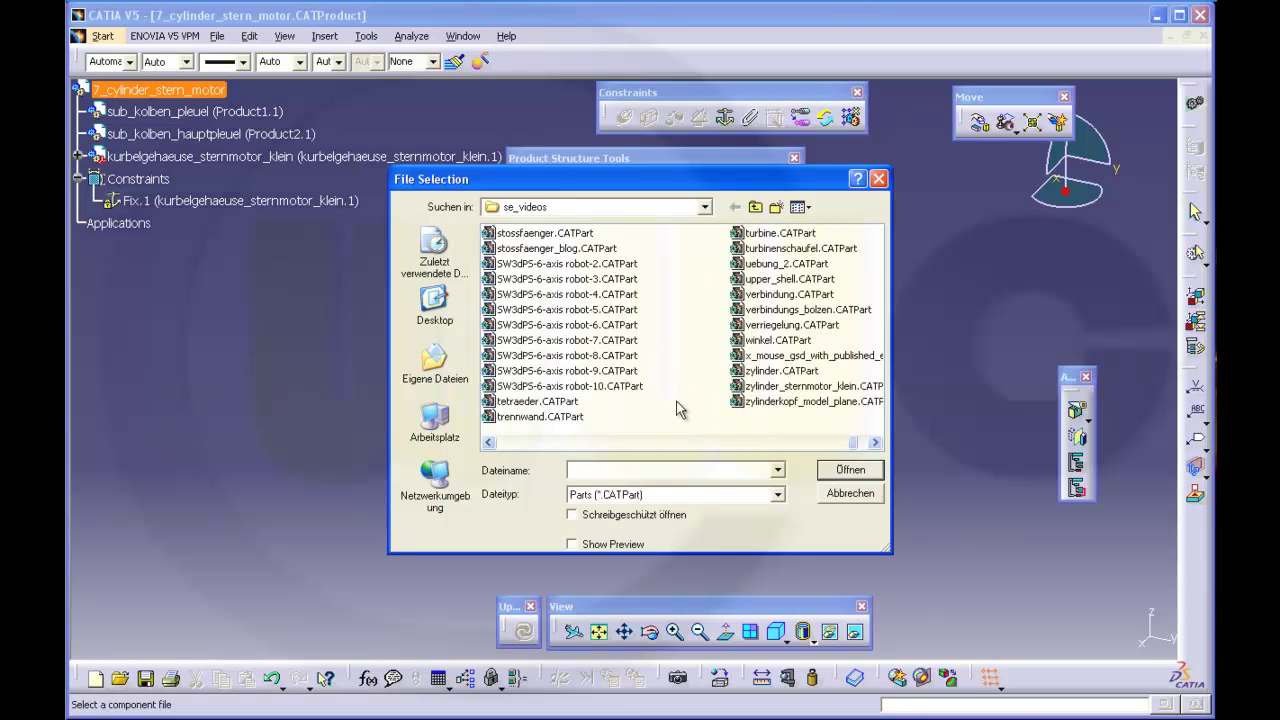
click(779, 388)
click(848, 470)
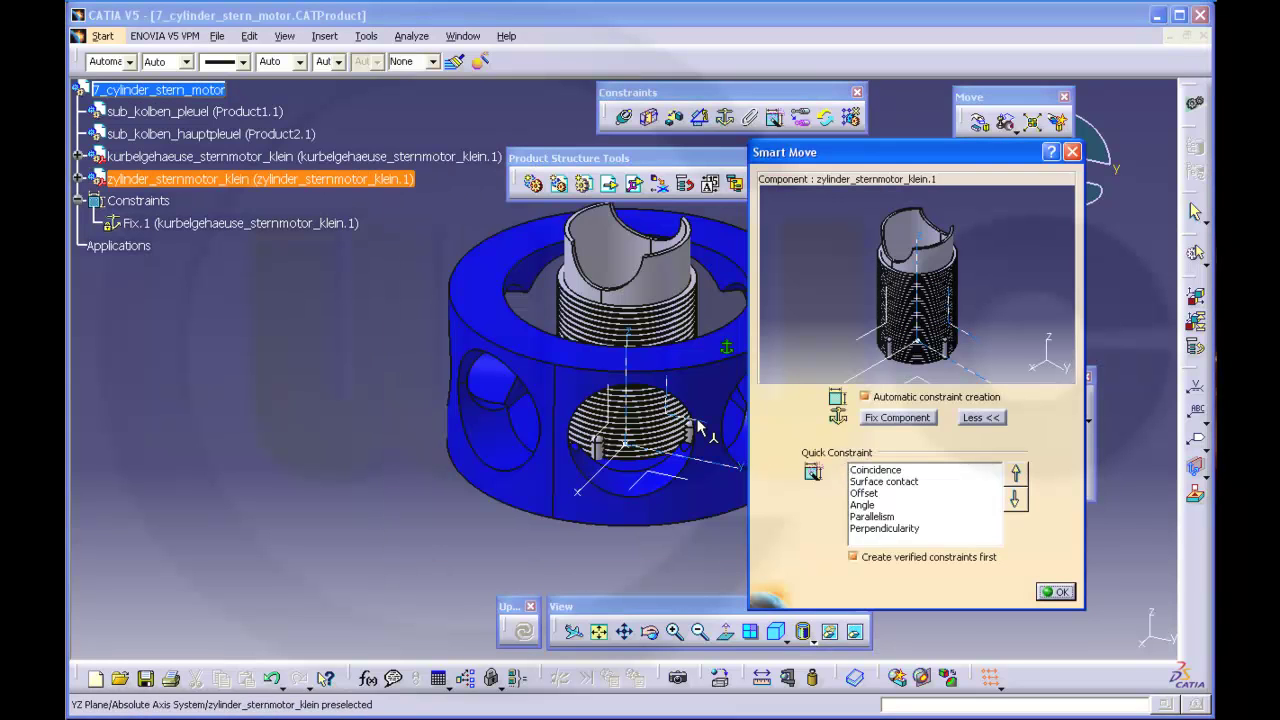
Step: Align the cylinder's axis with the axis of a crankcase side bore using Smart Move with automatic constraint creation
click(818, 153)
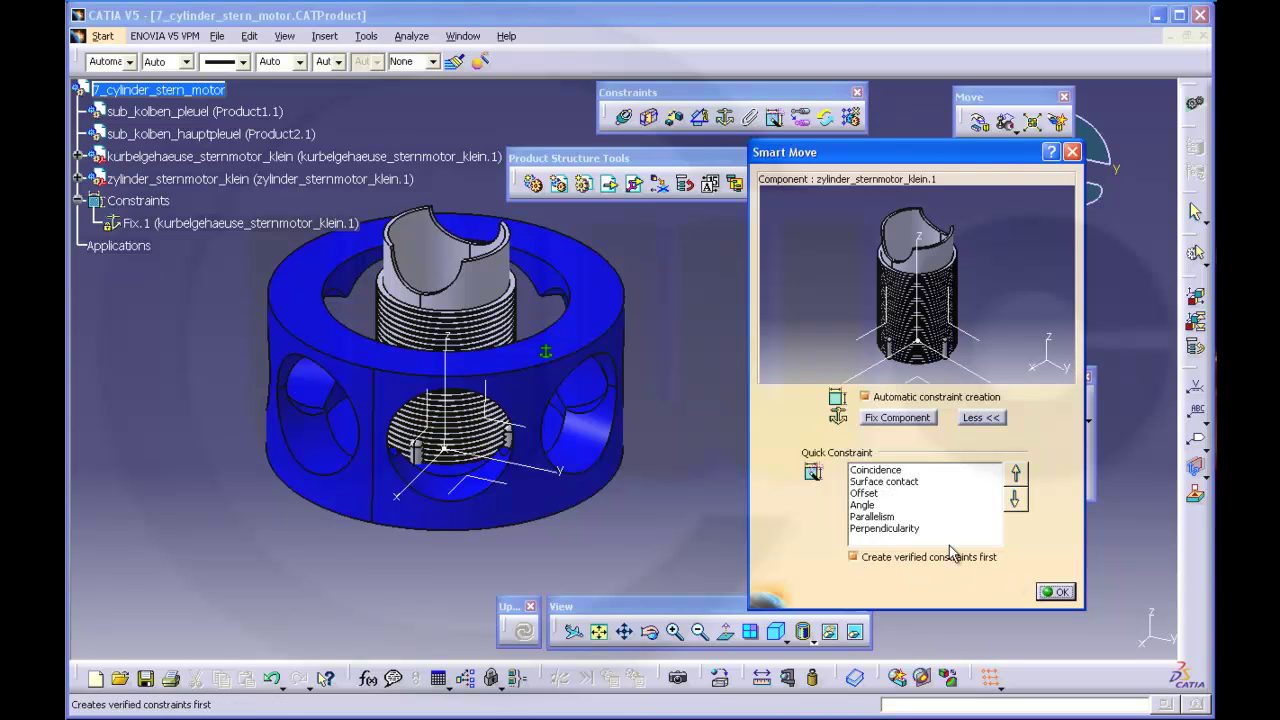
scroll(1040, 366, up, 3)
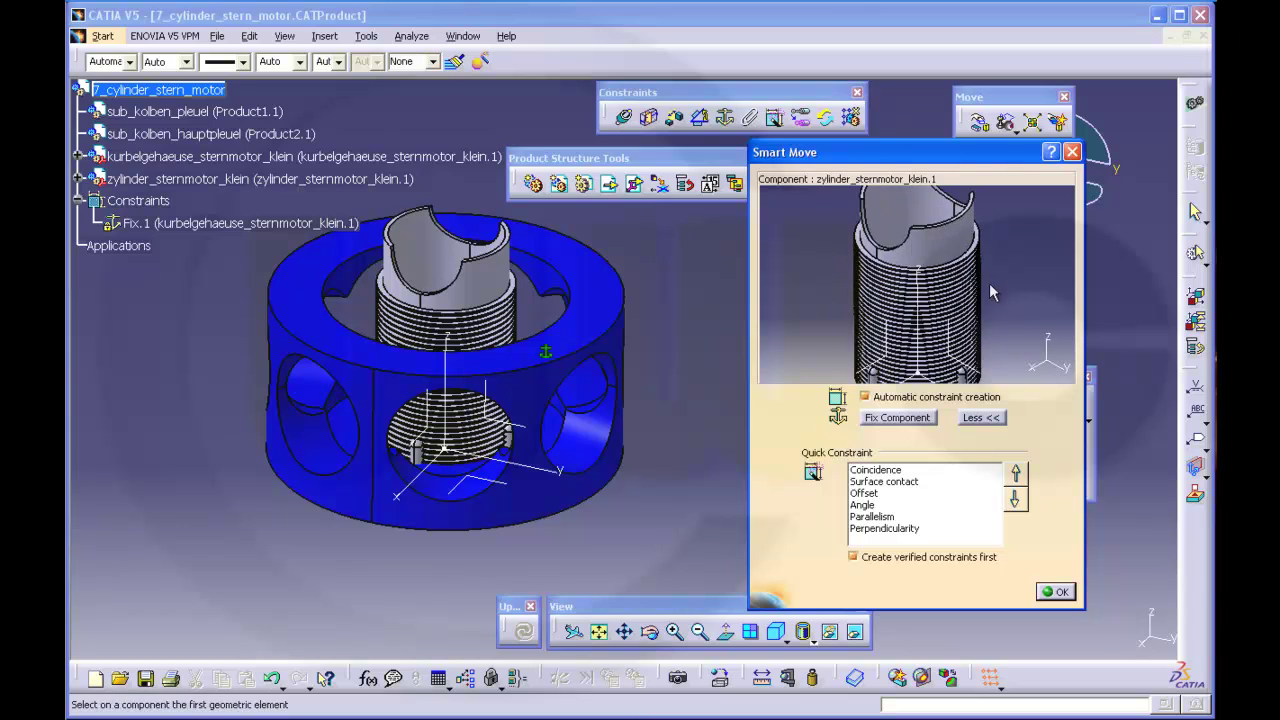
click(945, 243)
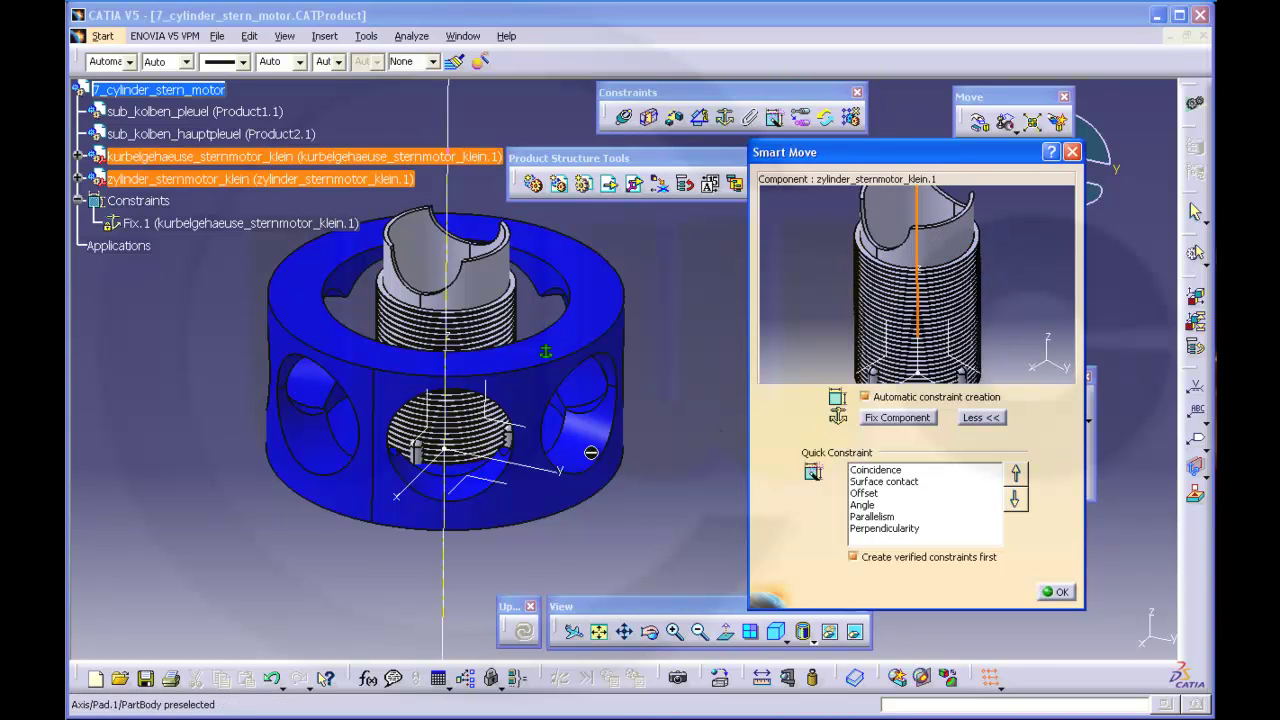
click(583, 455)
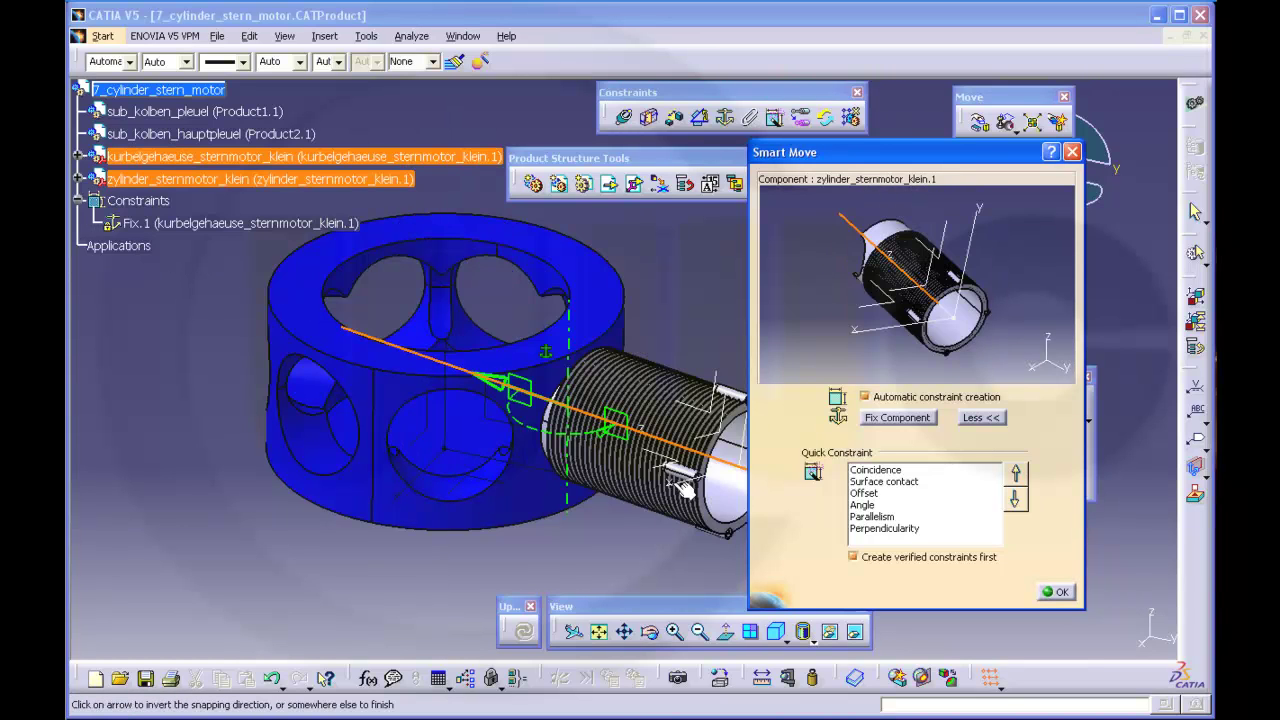
click(178, 344)
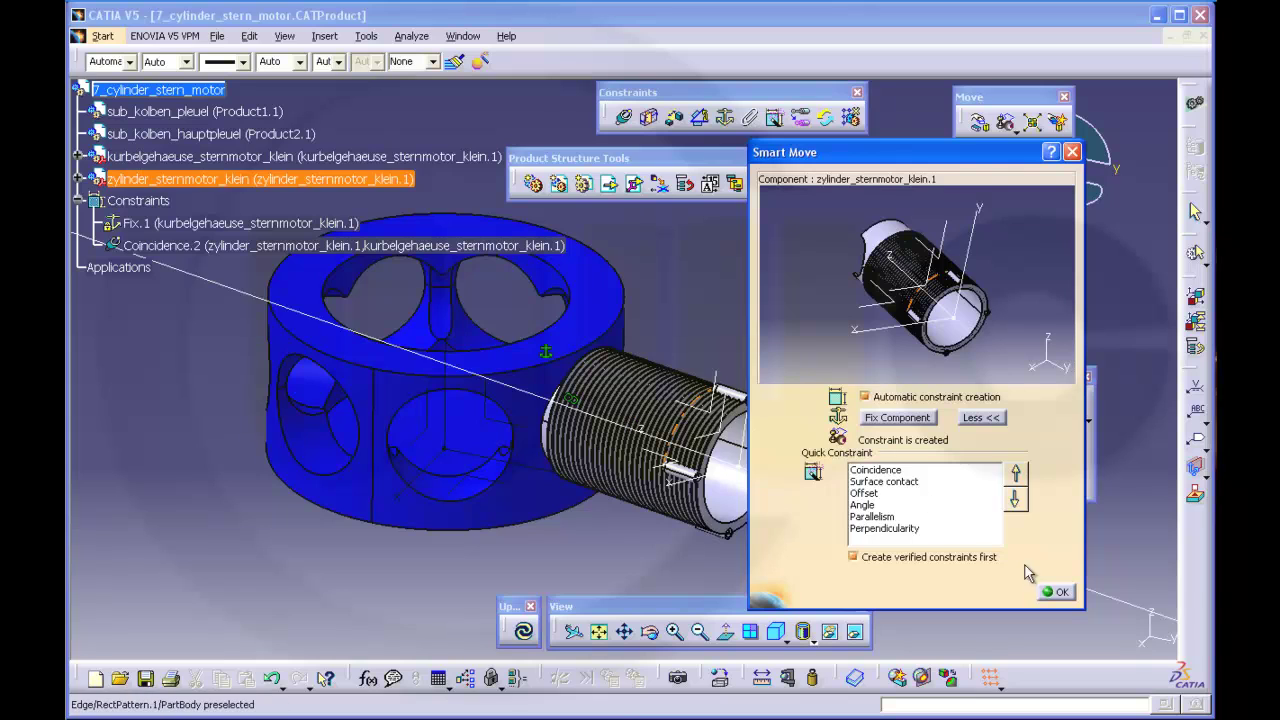
click(1058, 593)
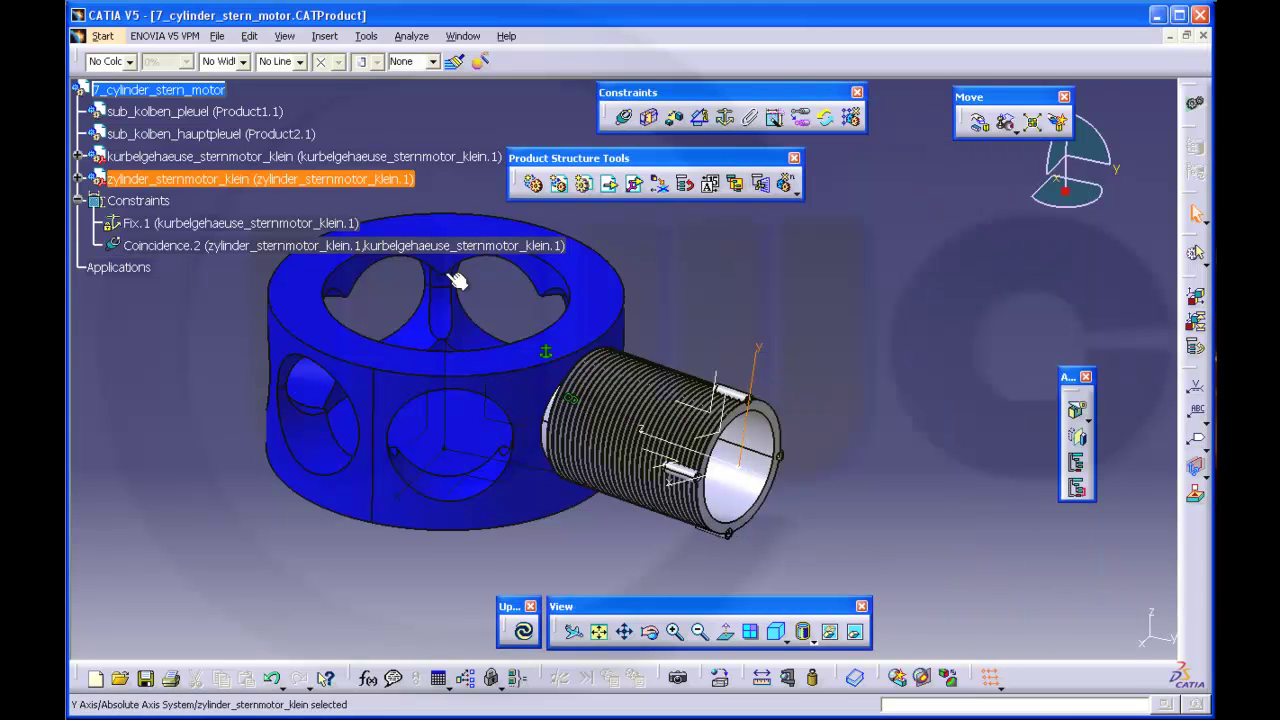
Step: Color the cylinder component zylinder_sternmotor_klein dark red
click(200, 178)
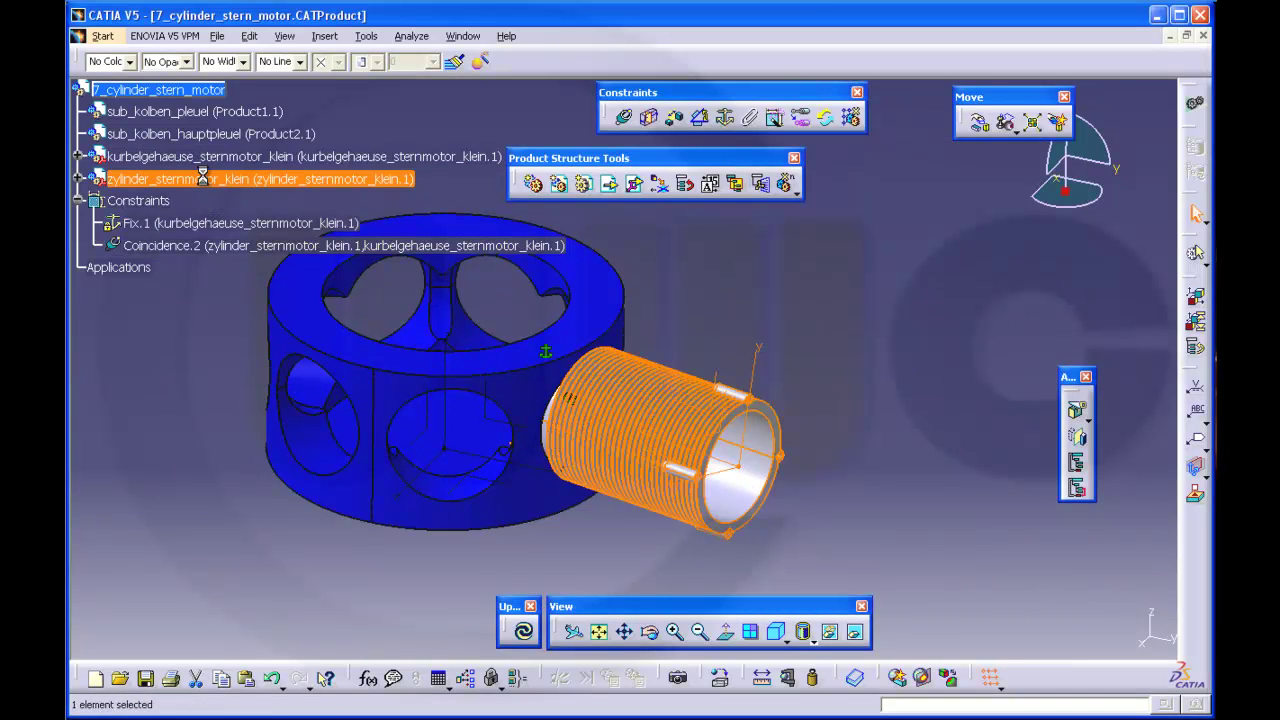
click(129, 61)
click(112, 333)
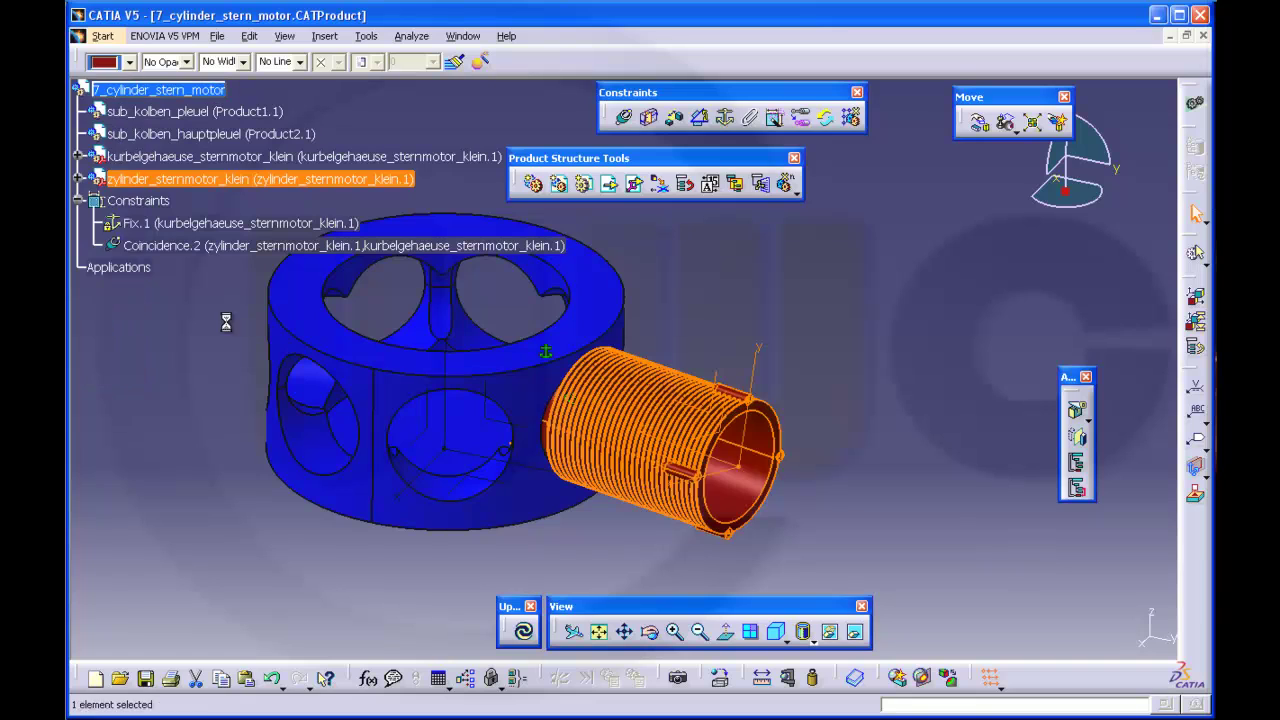
click(784, 304)
mouse_move(807, 303)
middle_down()
mouse_move(807, 335)
mouse_move(810, 302)
middle_up()
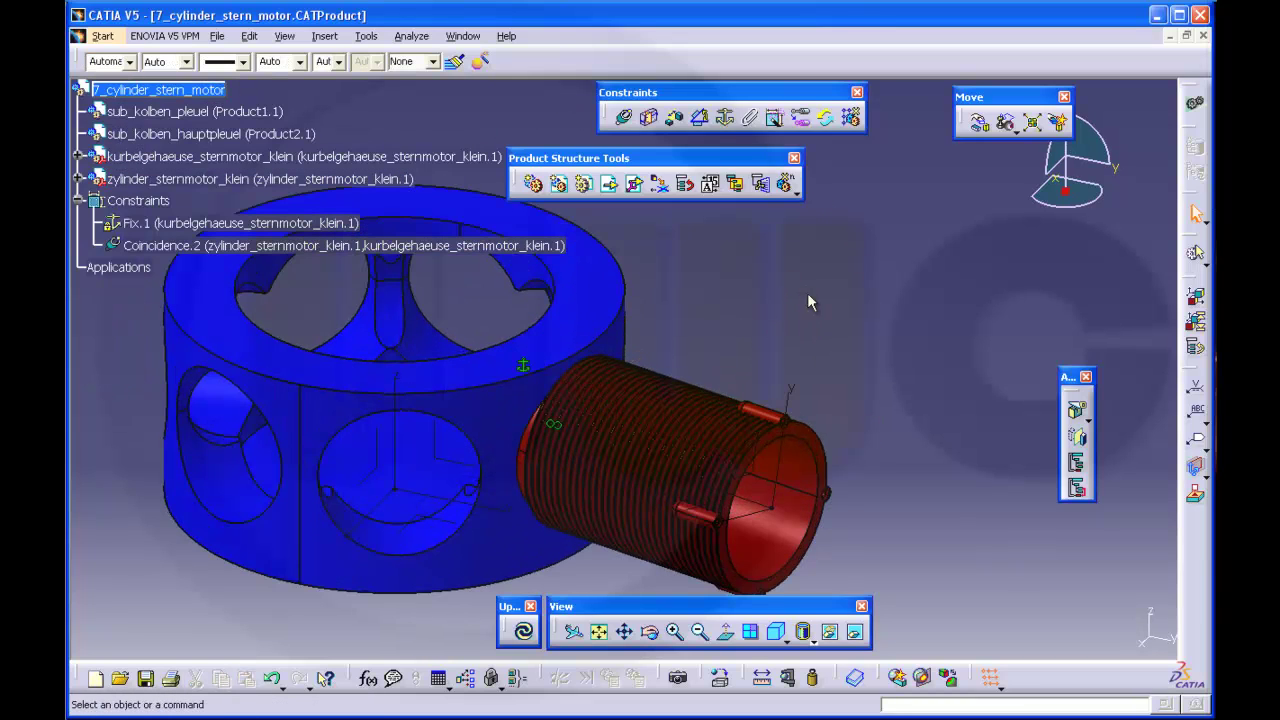
Step: Constrain a plane of the cylinder parallel to the crankcase's flat top face and update the assembly
click(699, 117)
middle_drag(903, 466, 740, 427)
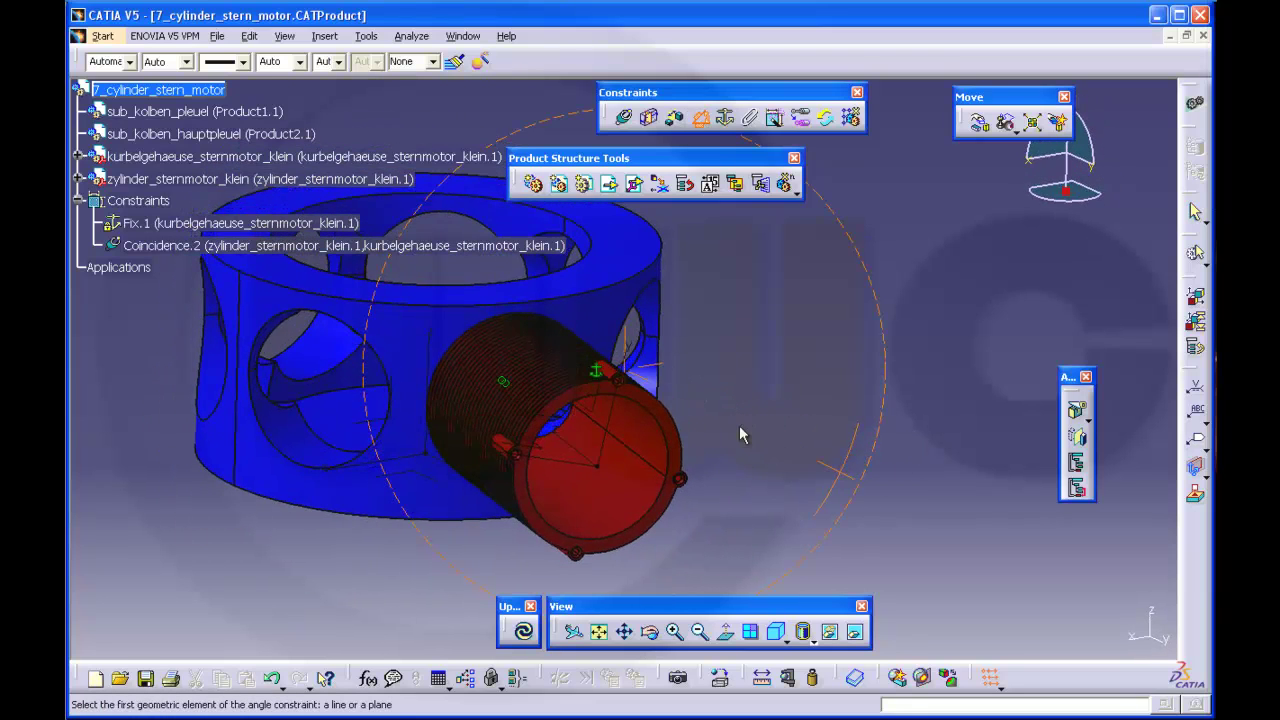
click(540, 450)
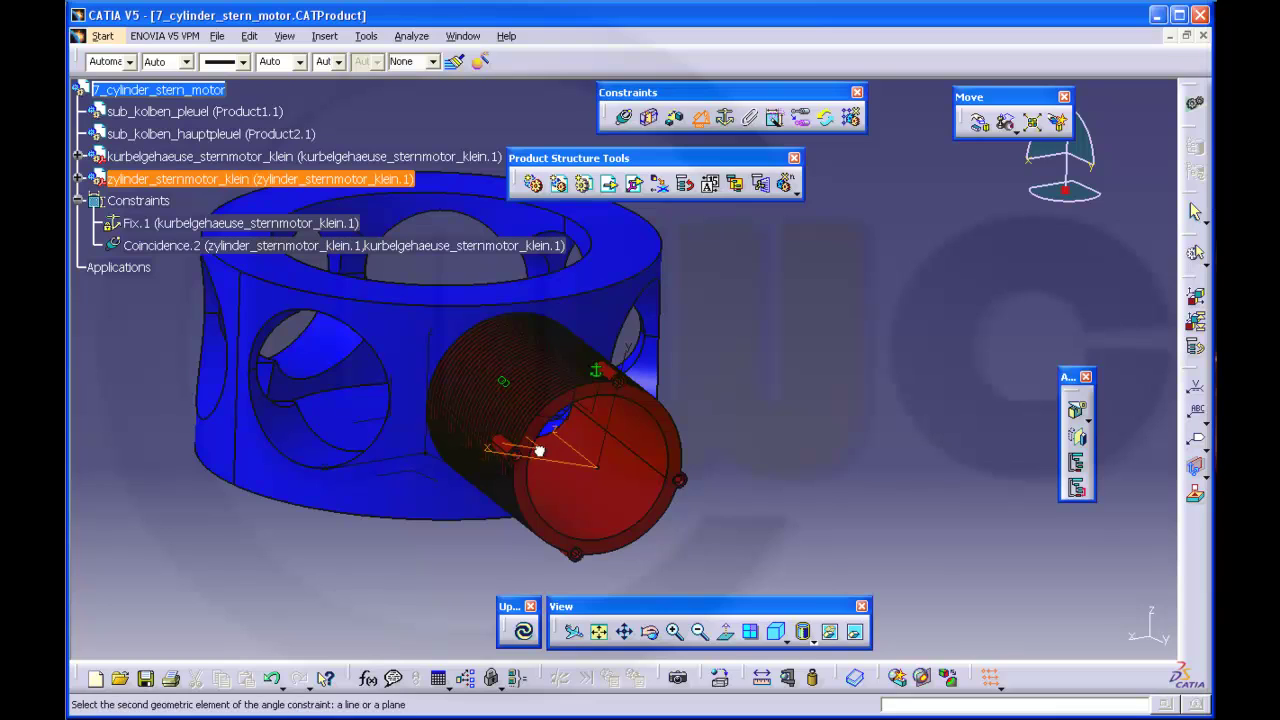
click(551, 292)
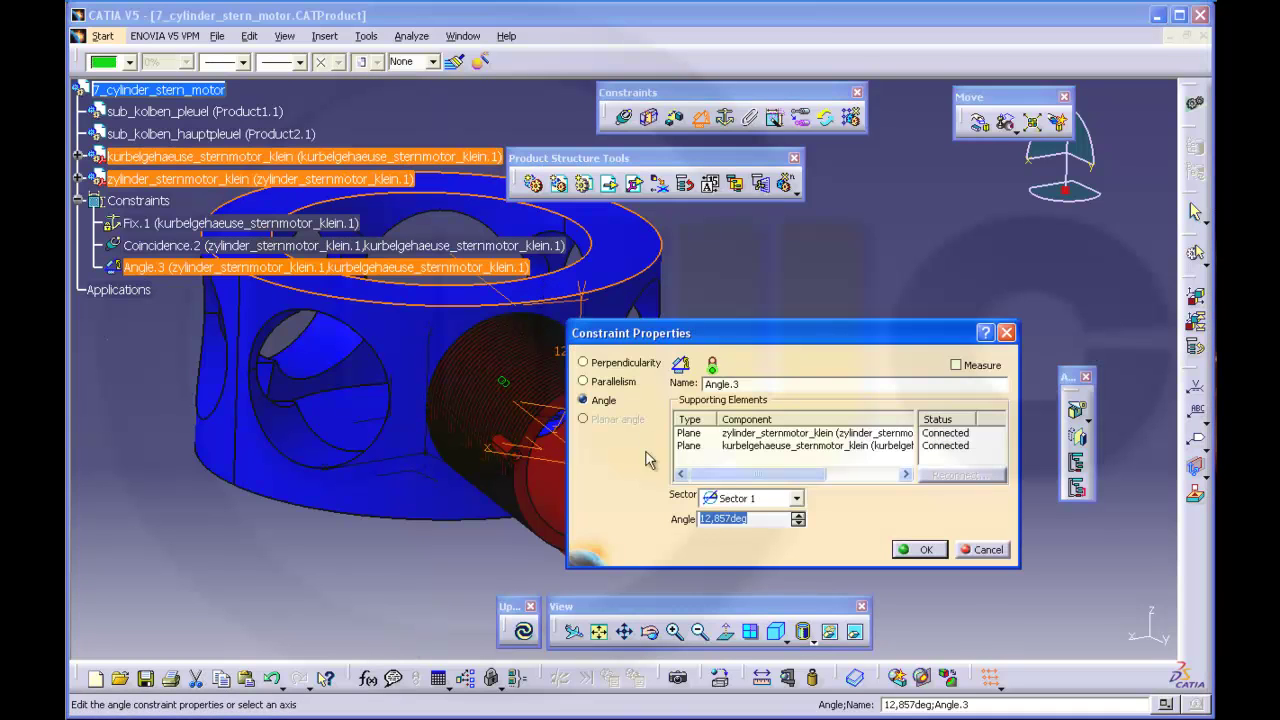
click(583, 381)
click(915, 550)
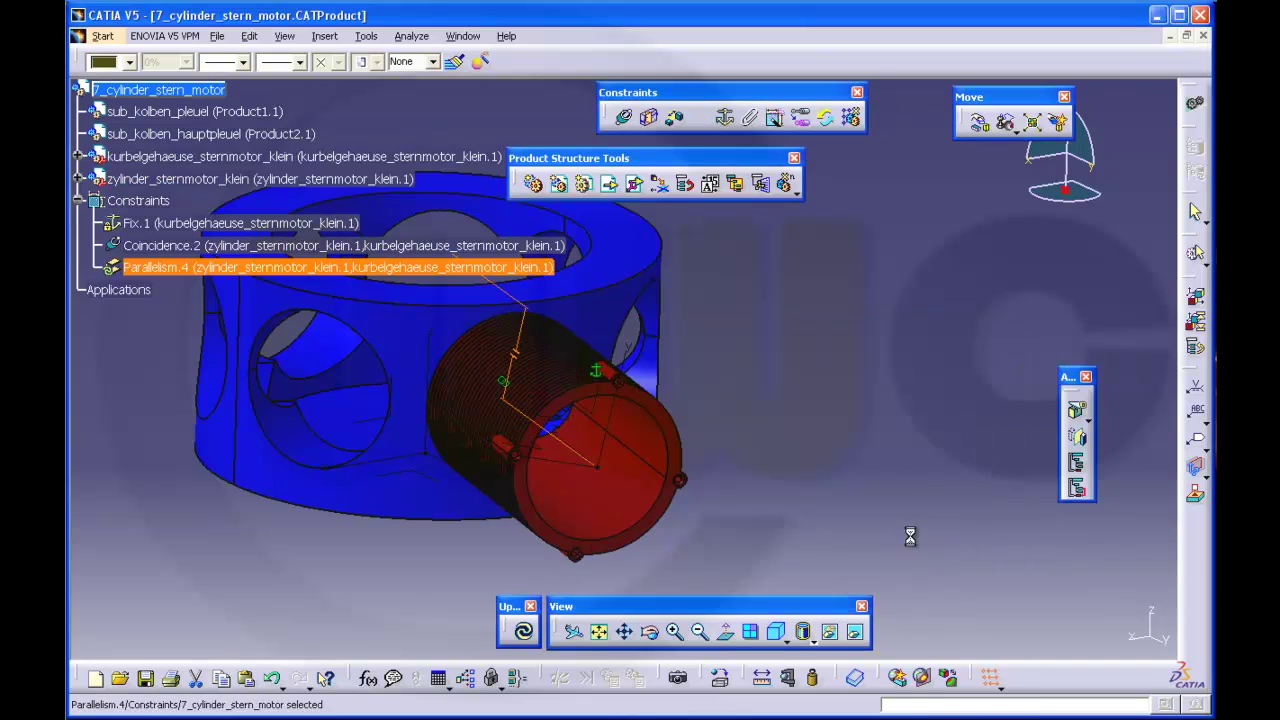
mouse_move(403, 420)
middle_down()
mouse_move(489, 443)
mouse_move(590, 440)
middle_up()
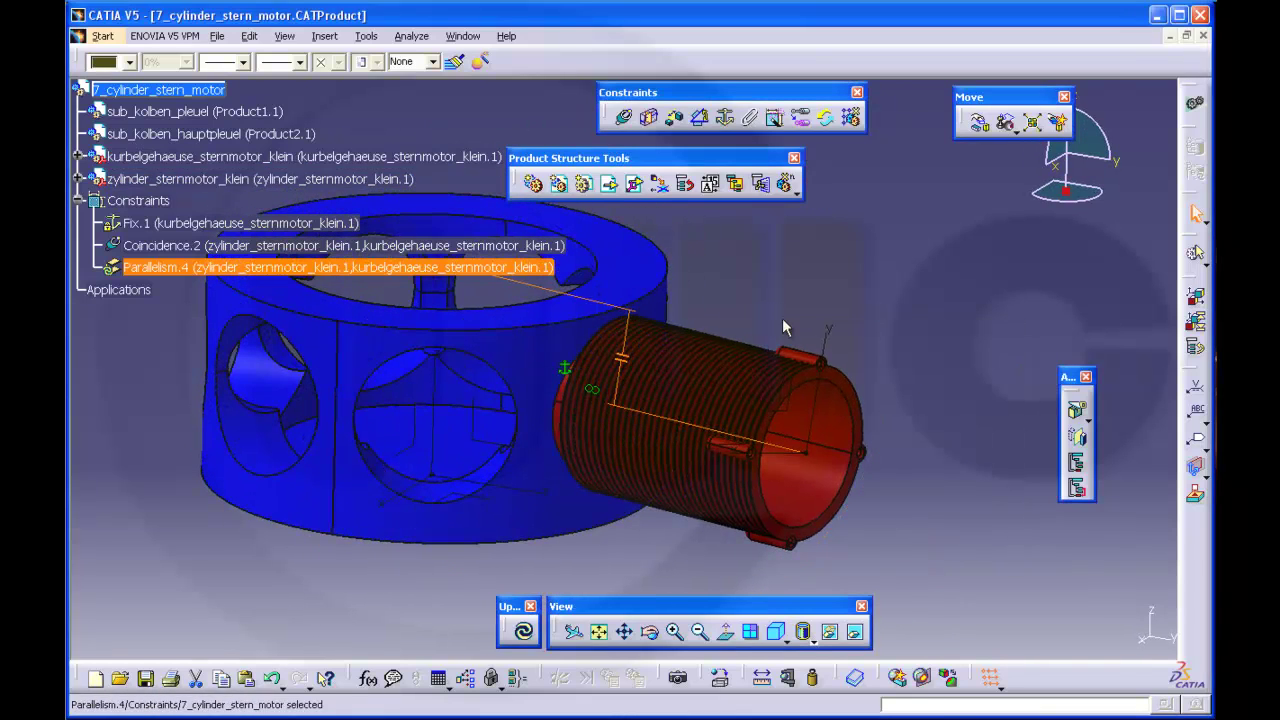
click(523, 631)
Step: Add a 191.5 mm offset constraint between the crankcase's central axis and the cylinder's annular seating face, and update the assembly
middle_drag(763, 322, 767, 286)
middle_drag(674, 366, 748, 448)
middle_drag(694, 391, 904, 337)
middle_drag(937, 420, 873, 413)
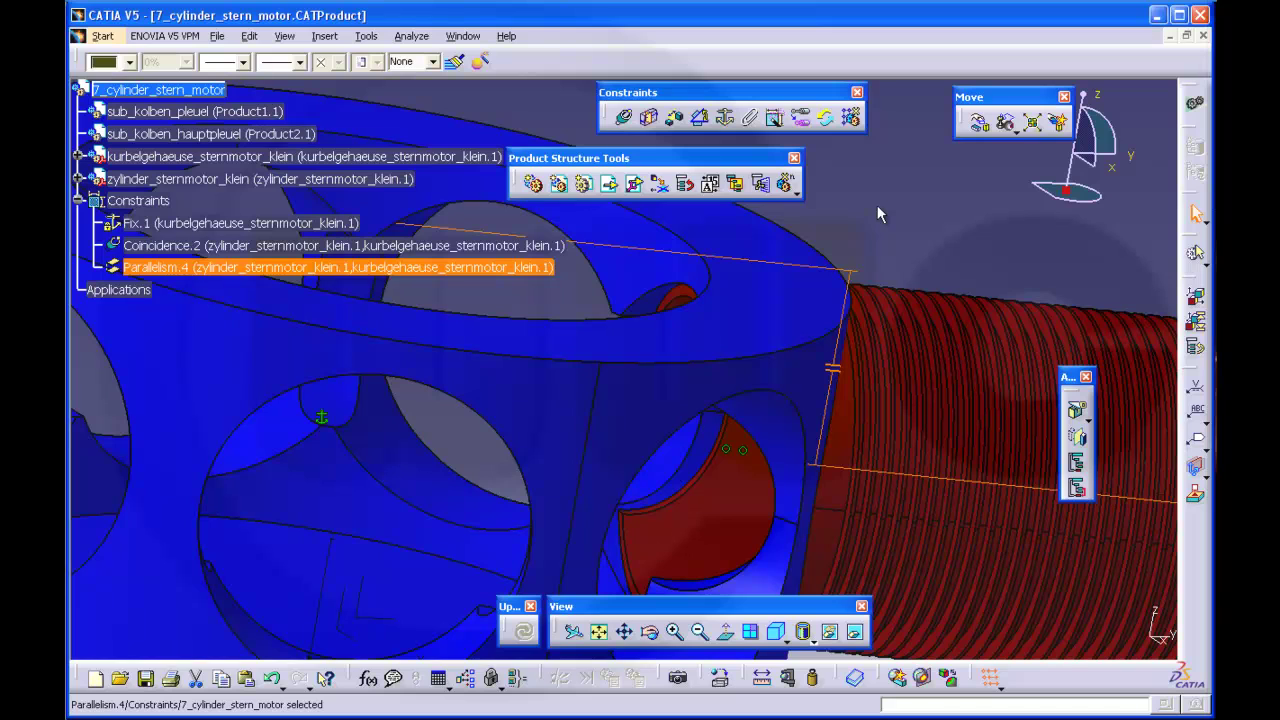
middle_drag(859, 244, 863, 275)
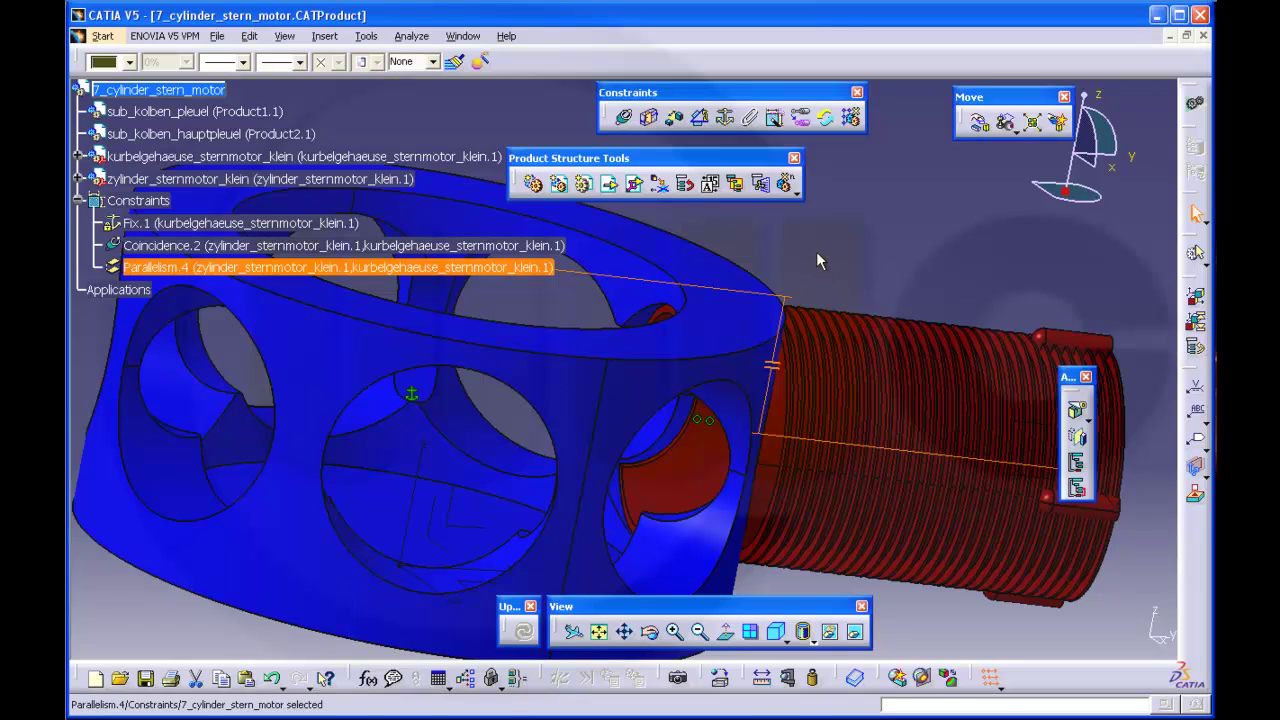
middle_drag(819, 257, 824, 240)
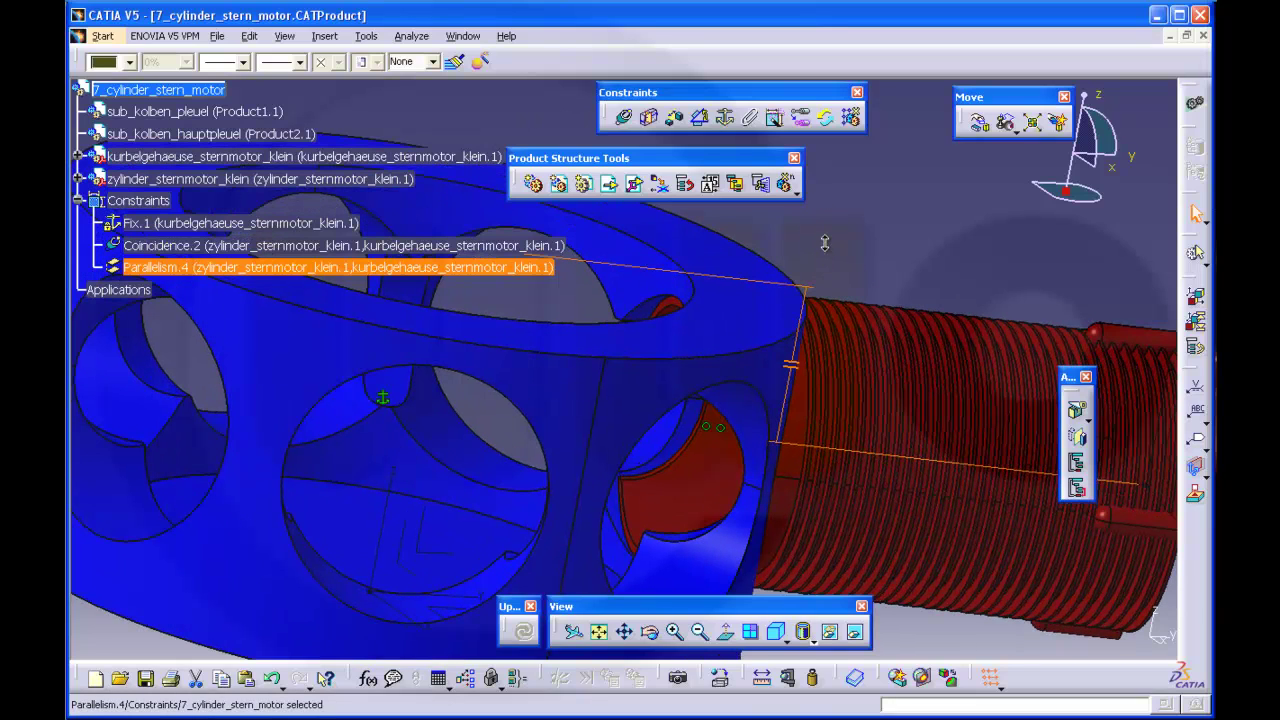
click(675, 119)
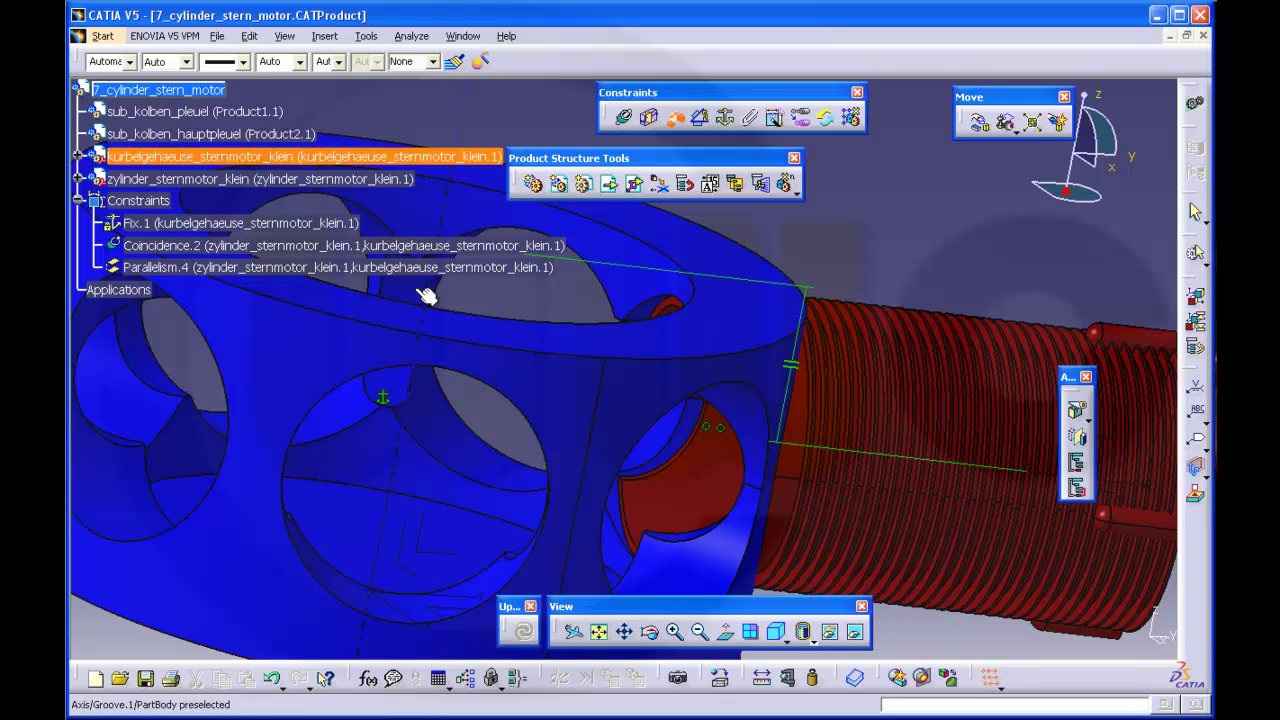
click(762, 367)
middle_drag(809, 274, 973, 316)
click(936, 283)
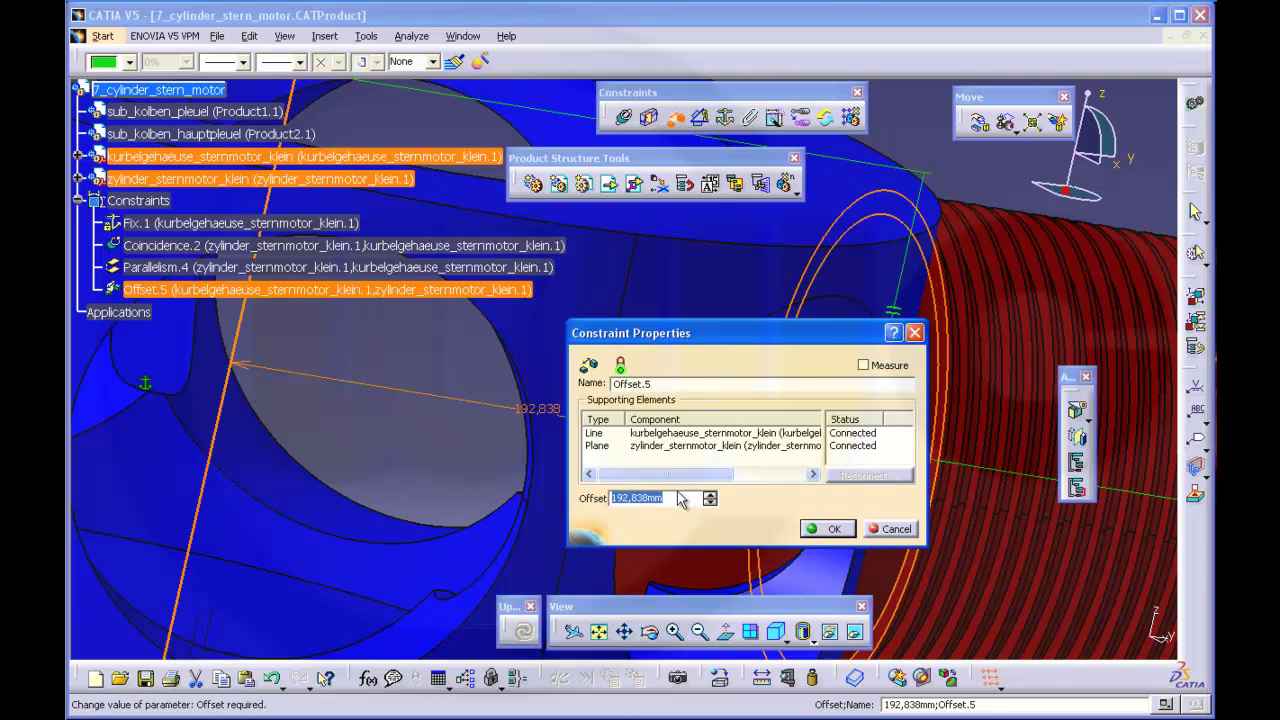
text(191.5)
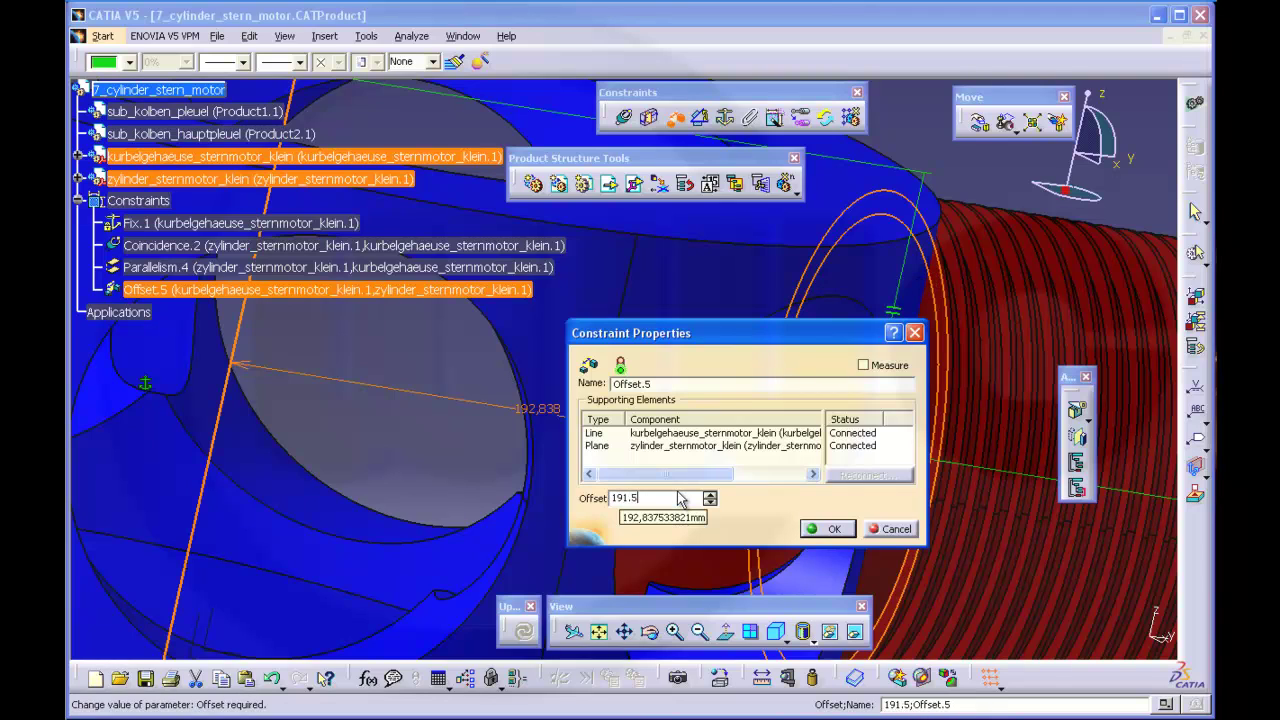
key(Return)
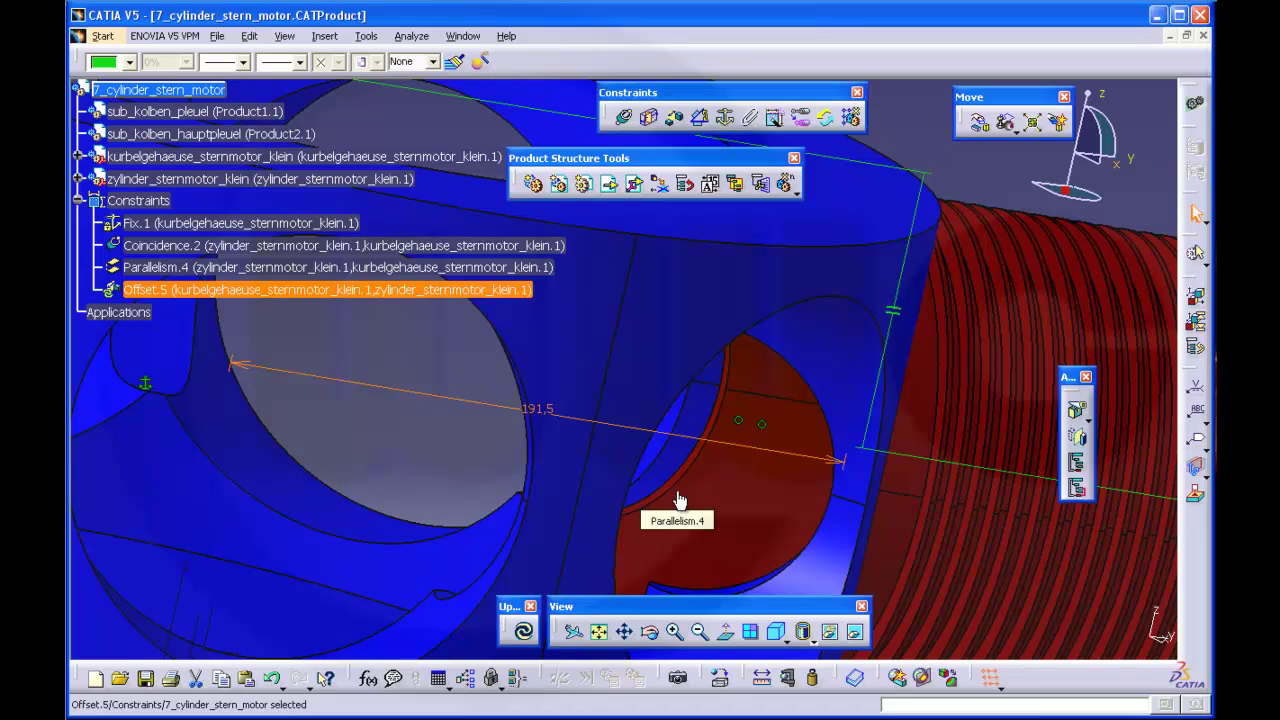
click(525, 632)
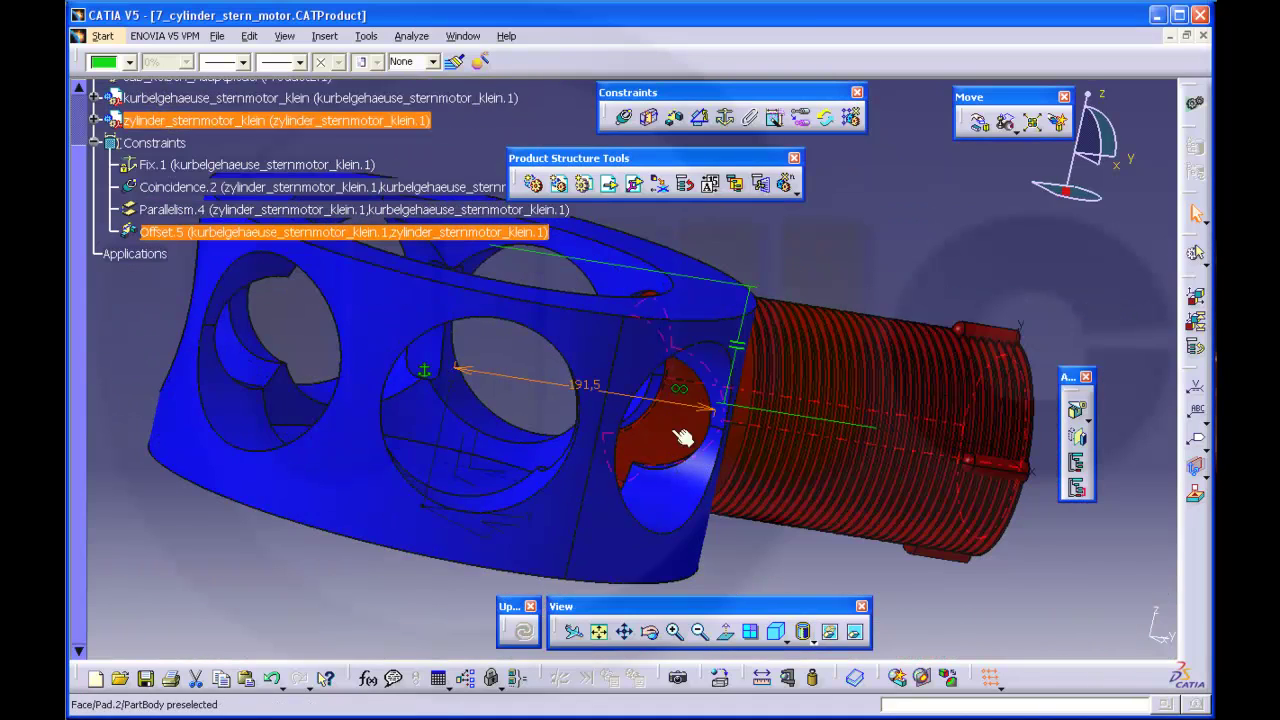
Step: Hide the fix, coincidence, parallelism and offset constraints from the 3D view
middle_drag(683, 437, 551, 426)
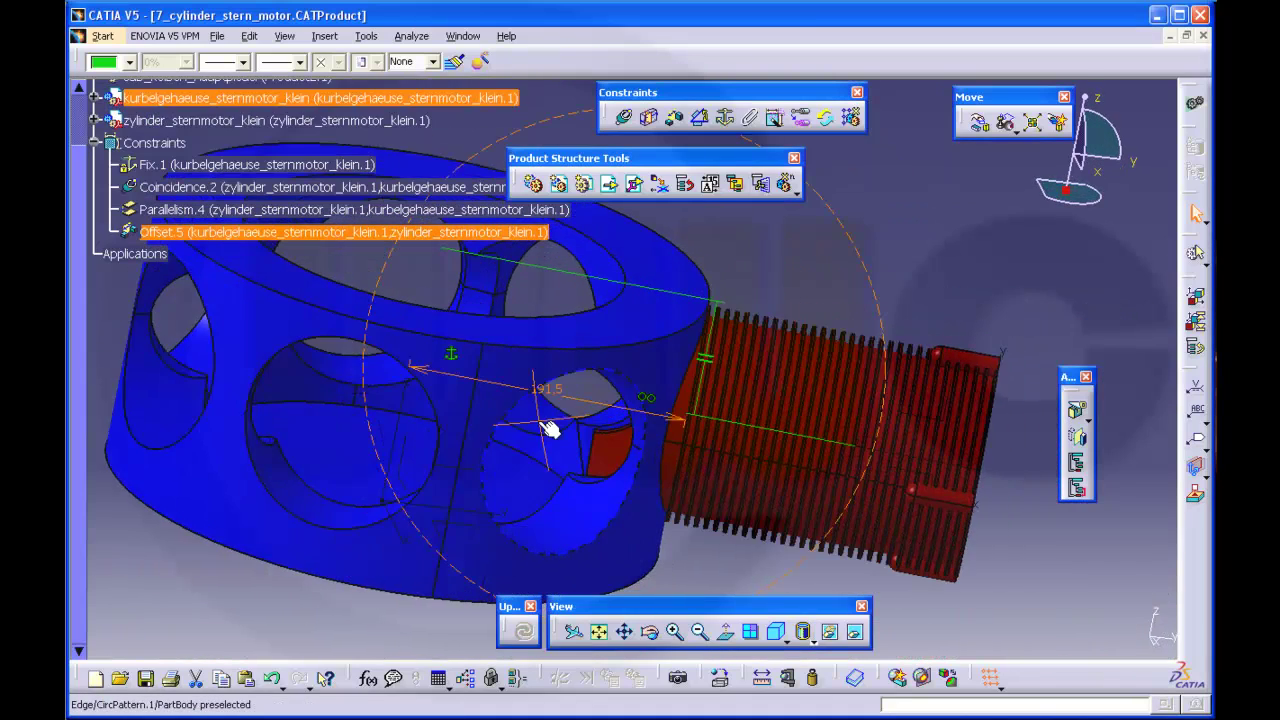
ctrl+click(150, 164)
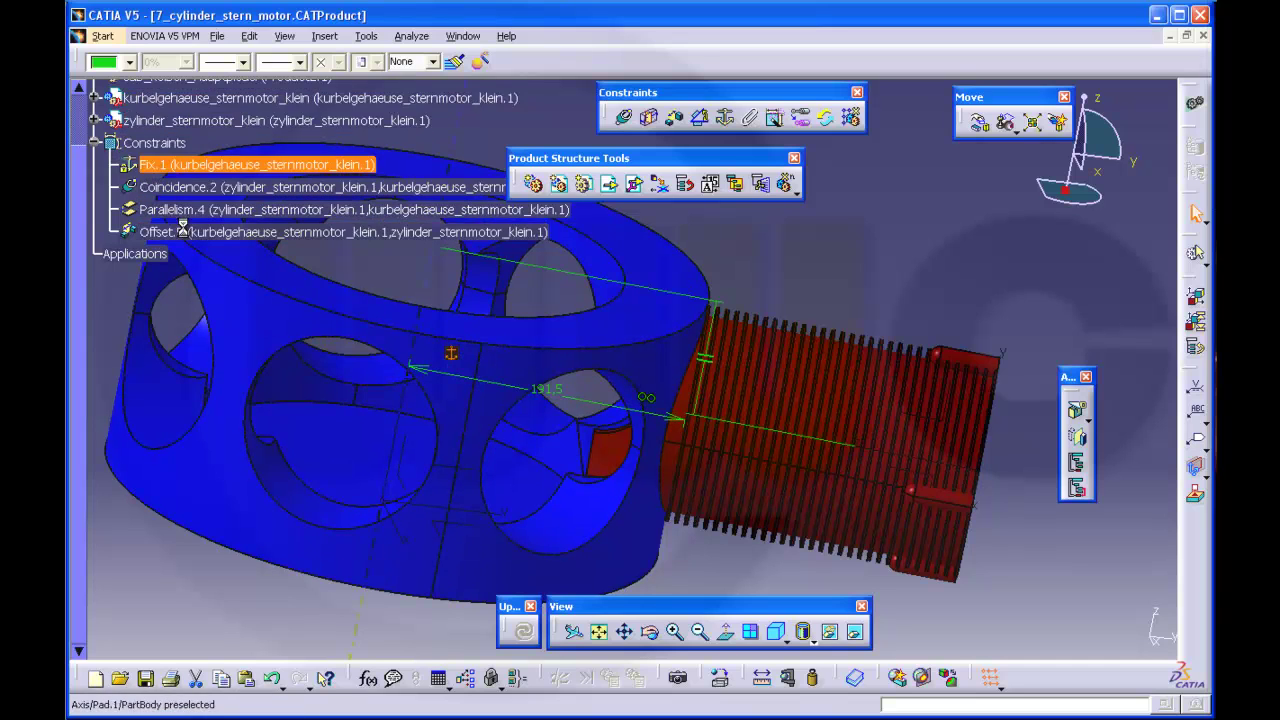
ctrl+click(165, 187)
ctrl+click(165, 209)
right_click(186, 233)
click(216, 287)
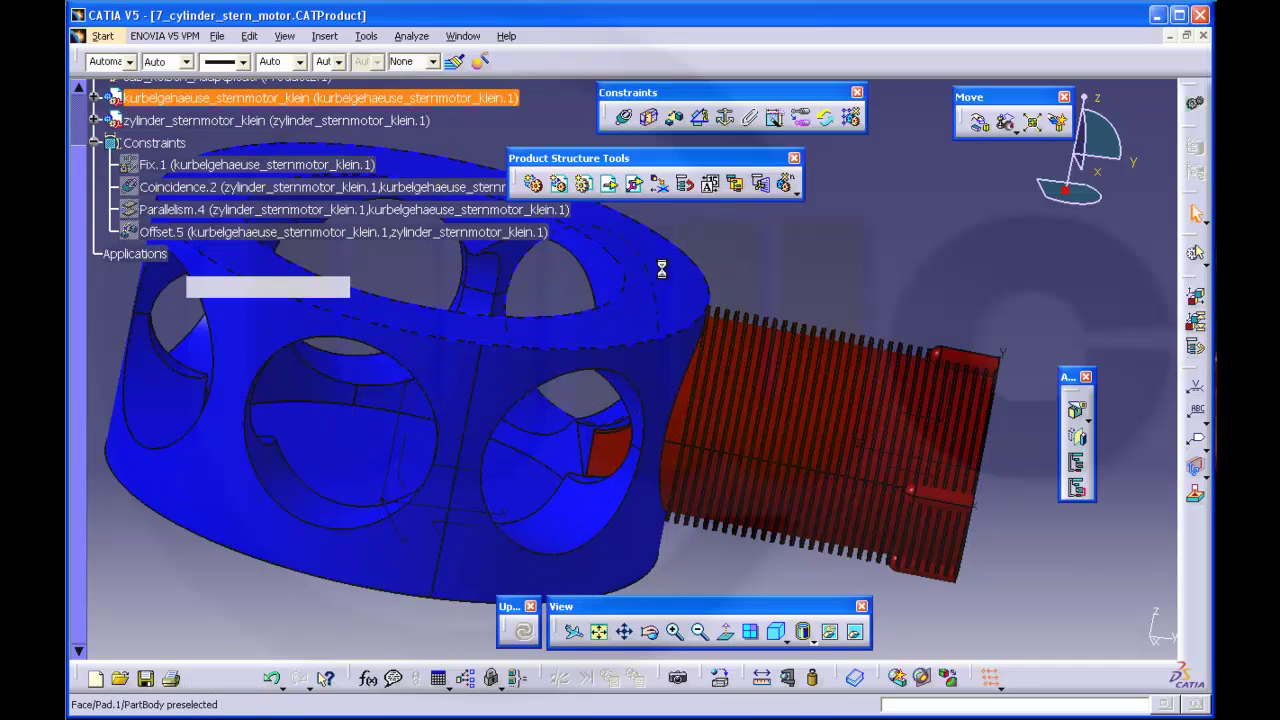
Step: Instantiate the cylinder on the crankcase's seven-instance CircPattern.1 using Reuse Pattern, keeping the link and positioning by the pattern's definition
mouse_move(771, 329)
middle_down()
mouse_move(838, 310)
mouse_move(815, 398)
middle_up()
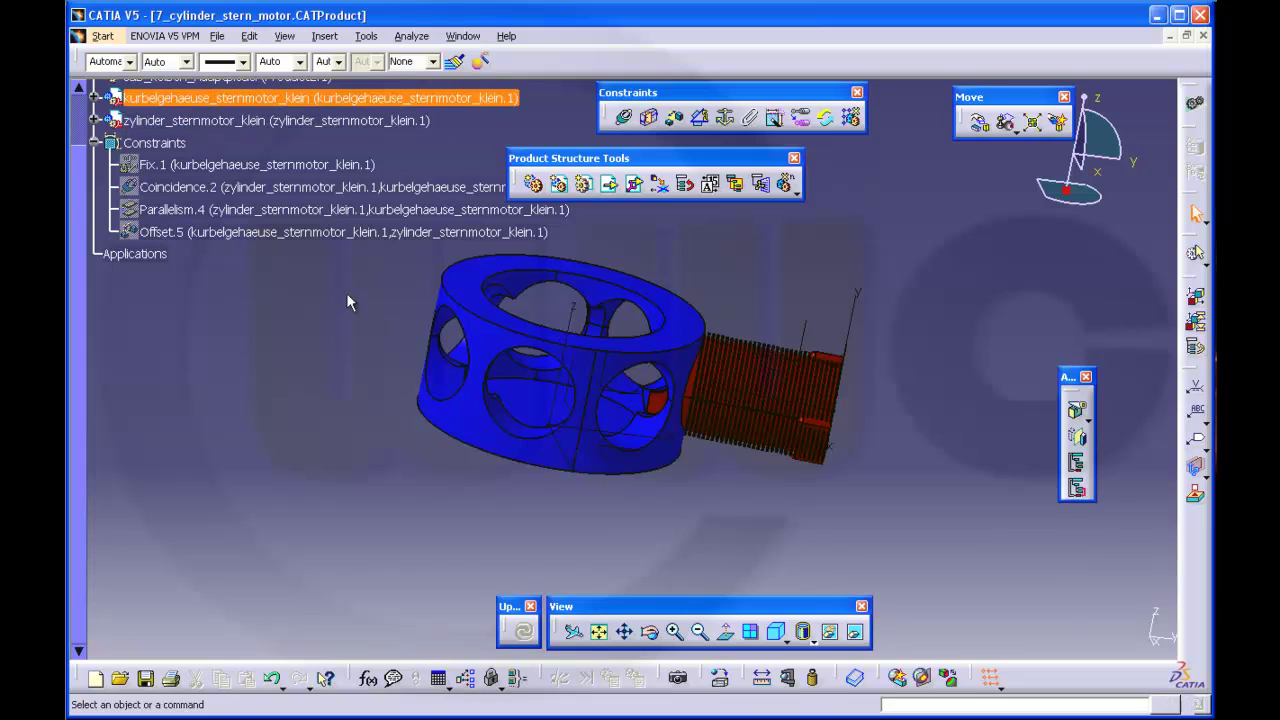
scroll(314, 286, up, 3)
middle_drag(720, 258, 870, 280)
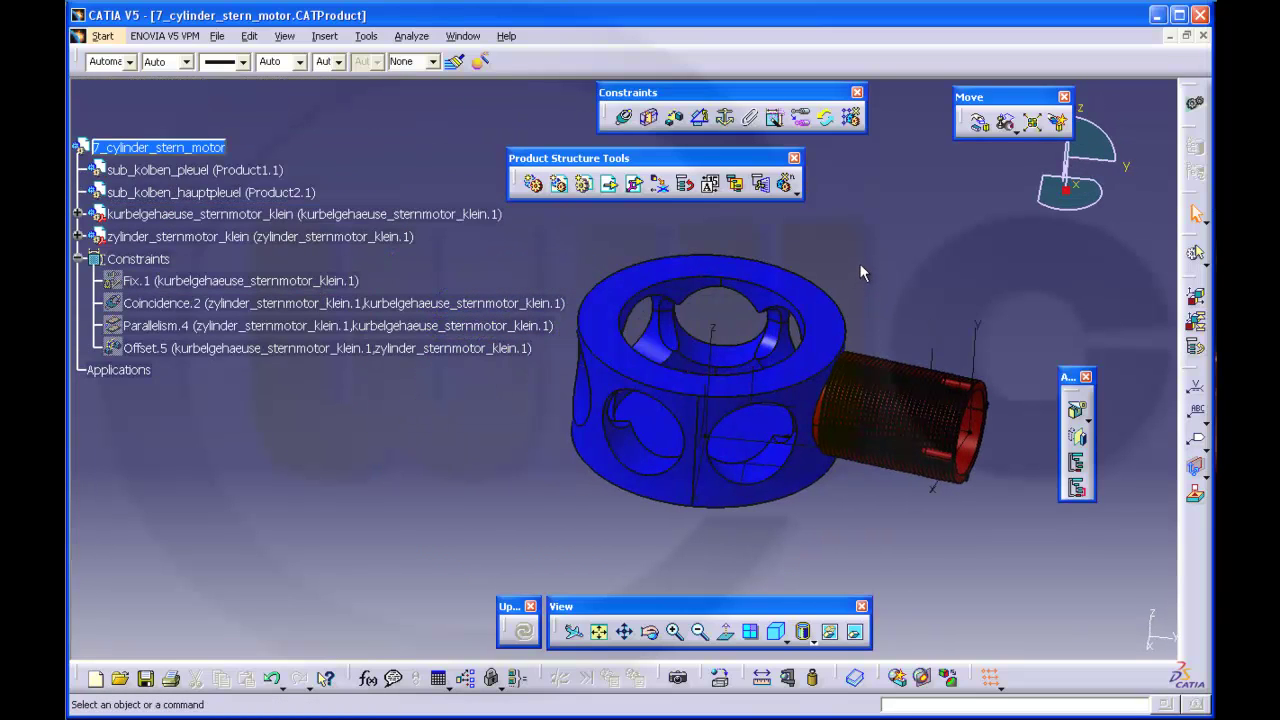
click(851, 120)
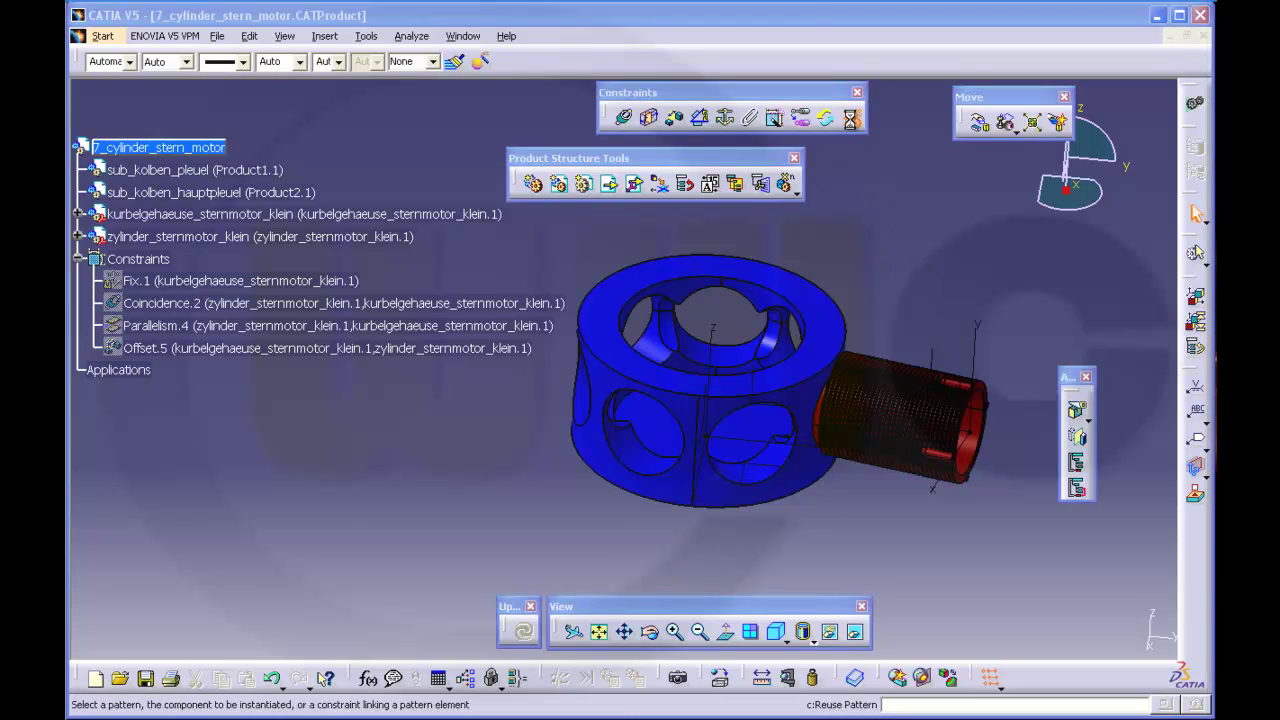
click(190, 240)
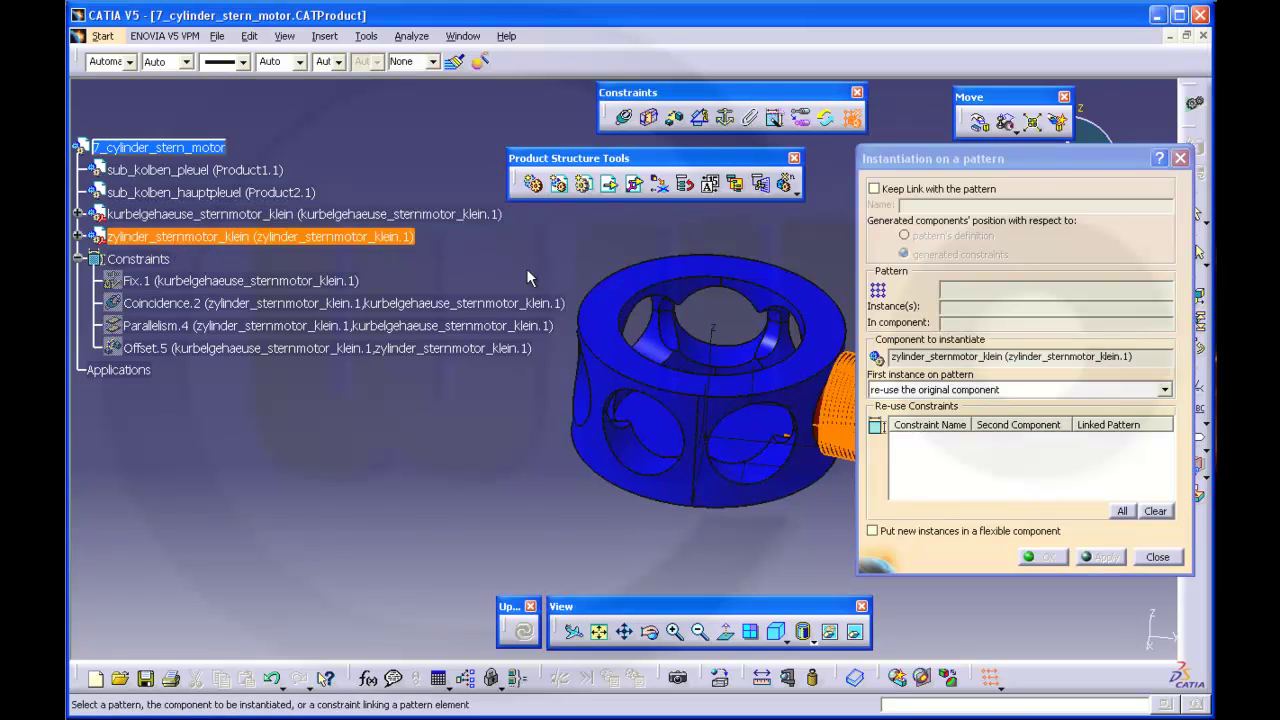
click(770, 486)
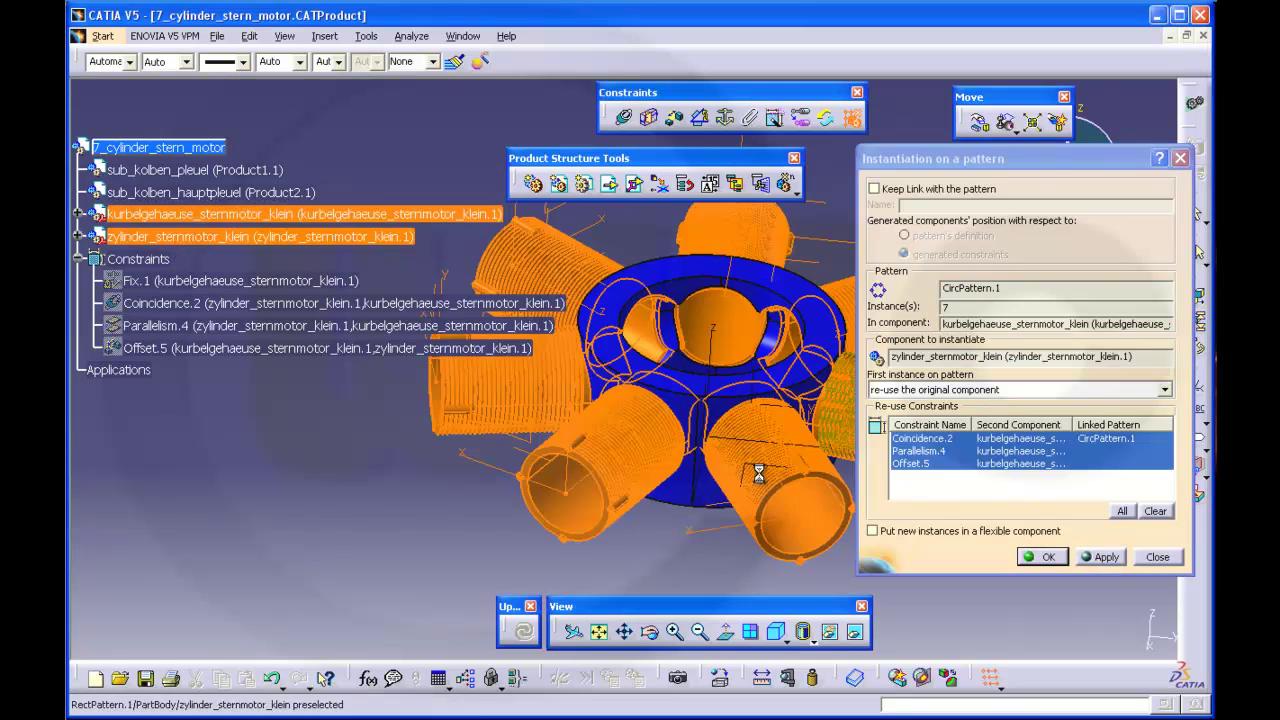
click(884, 189)
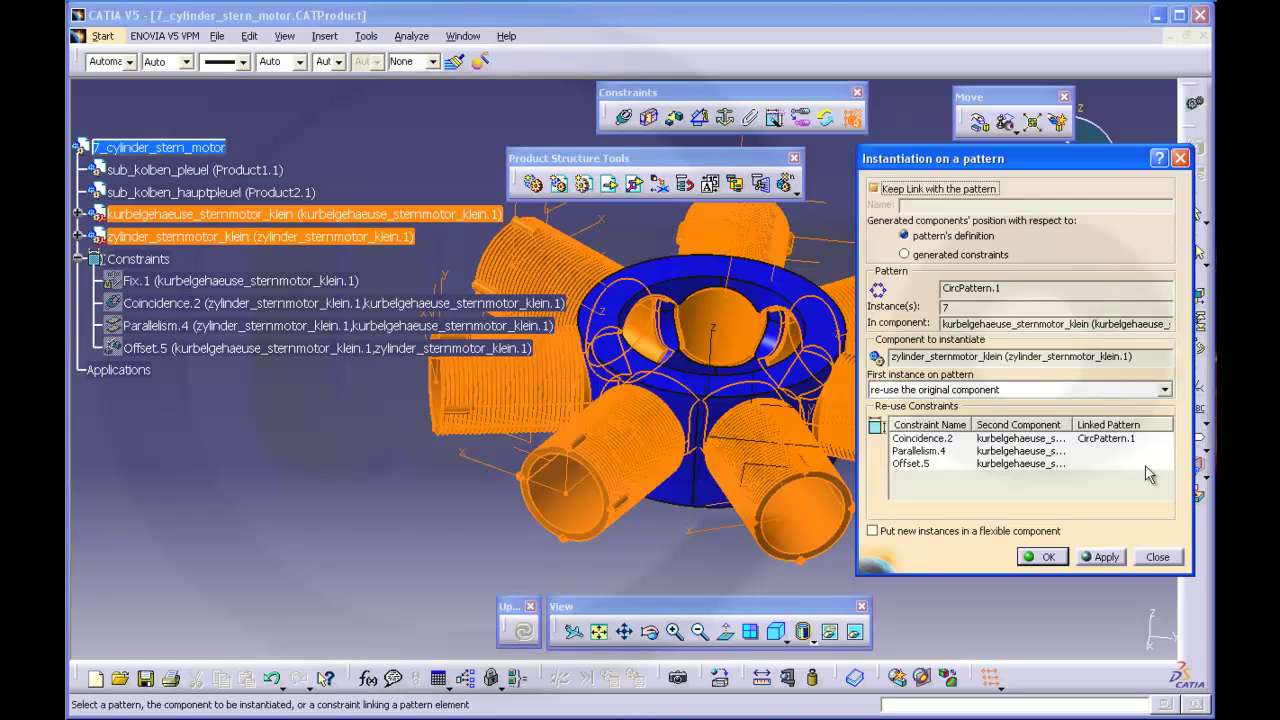
click(1046, 557)
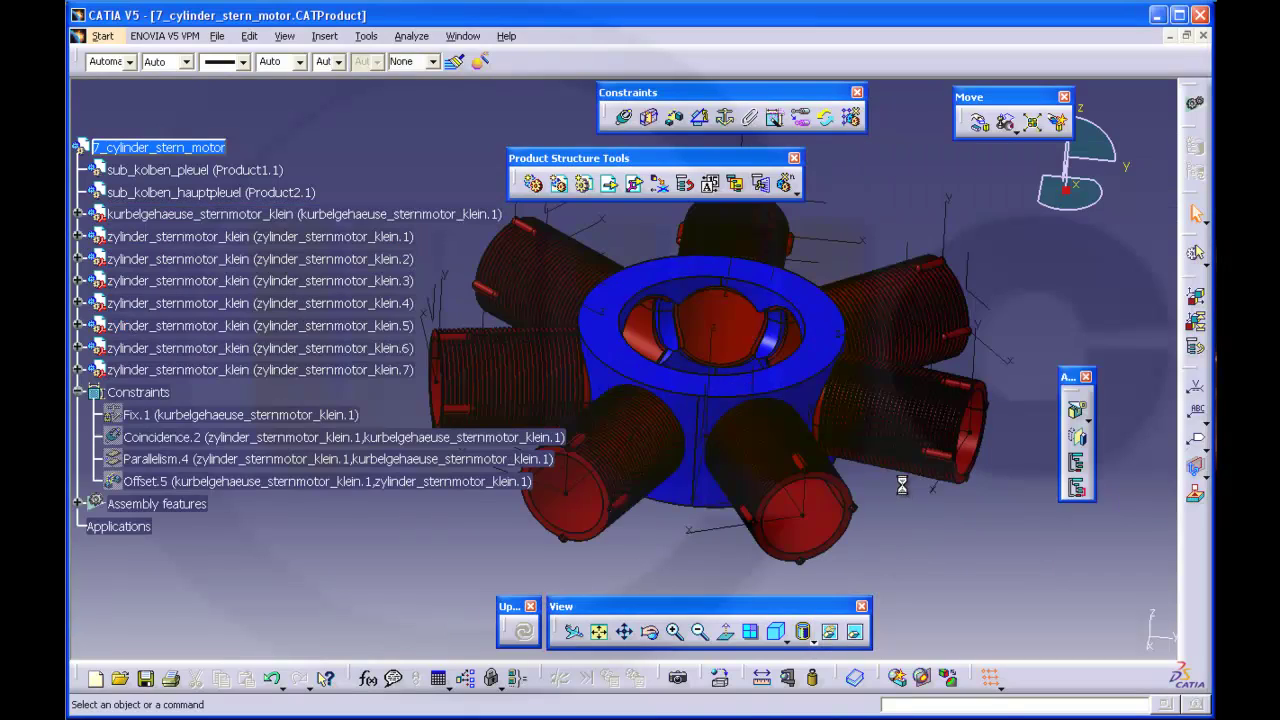
Step: Hide all seven zylinder_sternmotor_klein instances so that only the crankcase is displayed
middle_drag(873, 505, 679, 449)
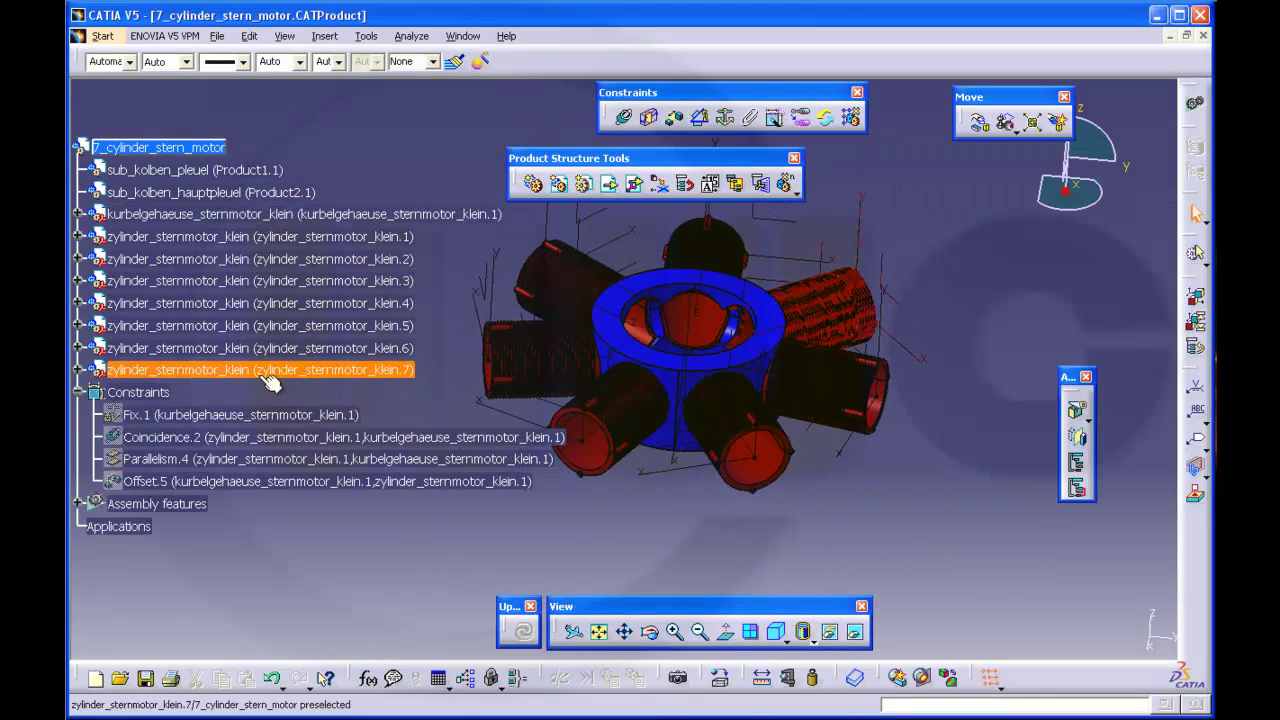
click(245, 237)
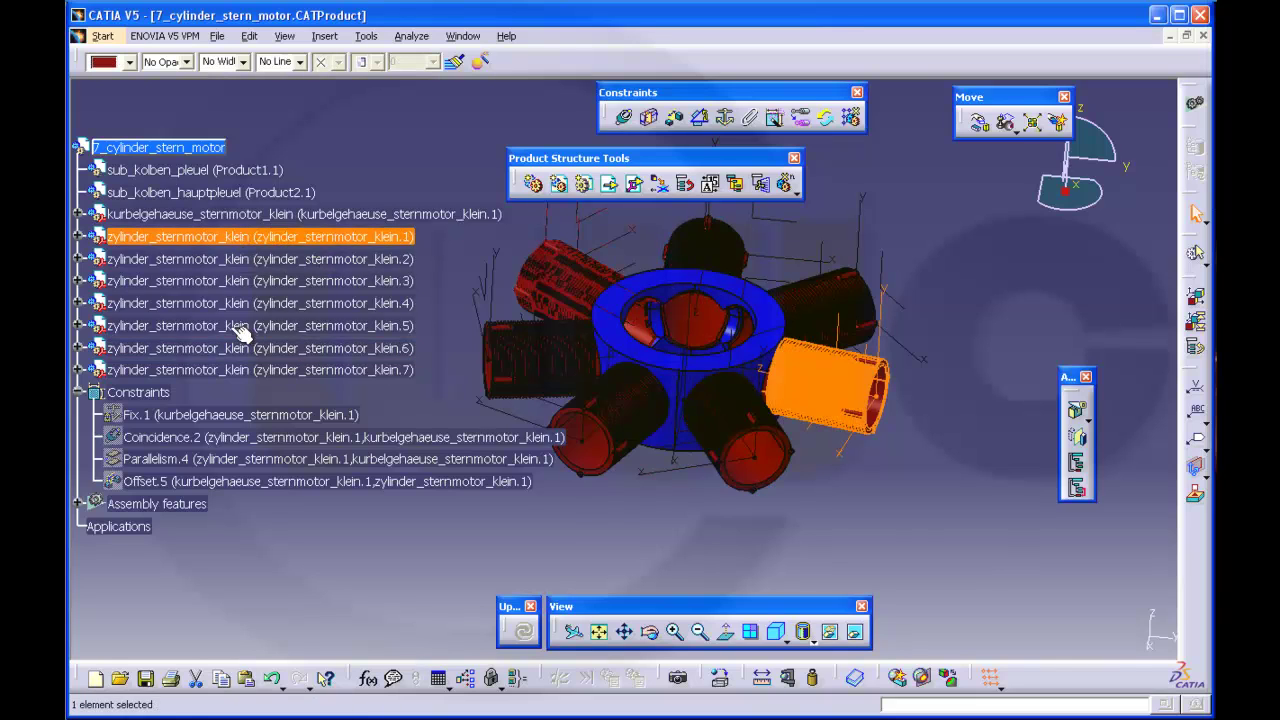
shift+click(231, 369)
right_click(231, 369)
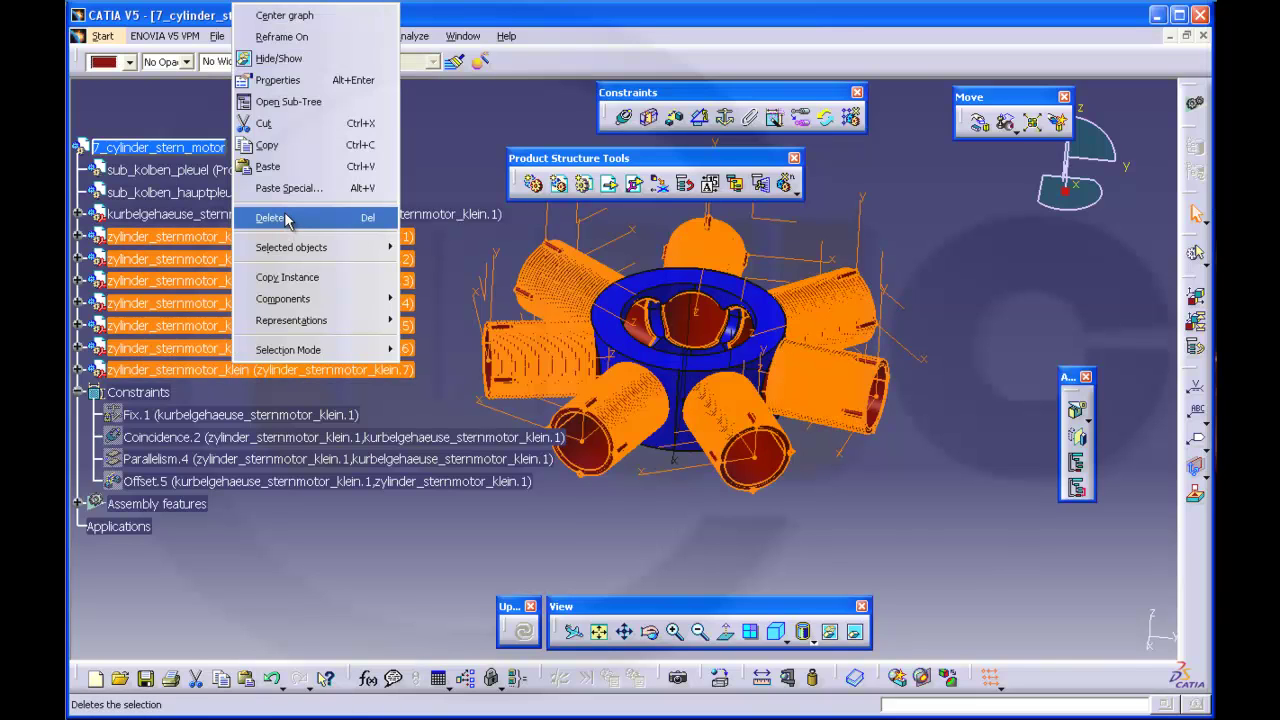
click(288, 60)
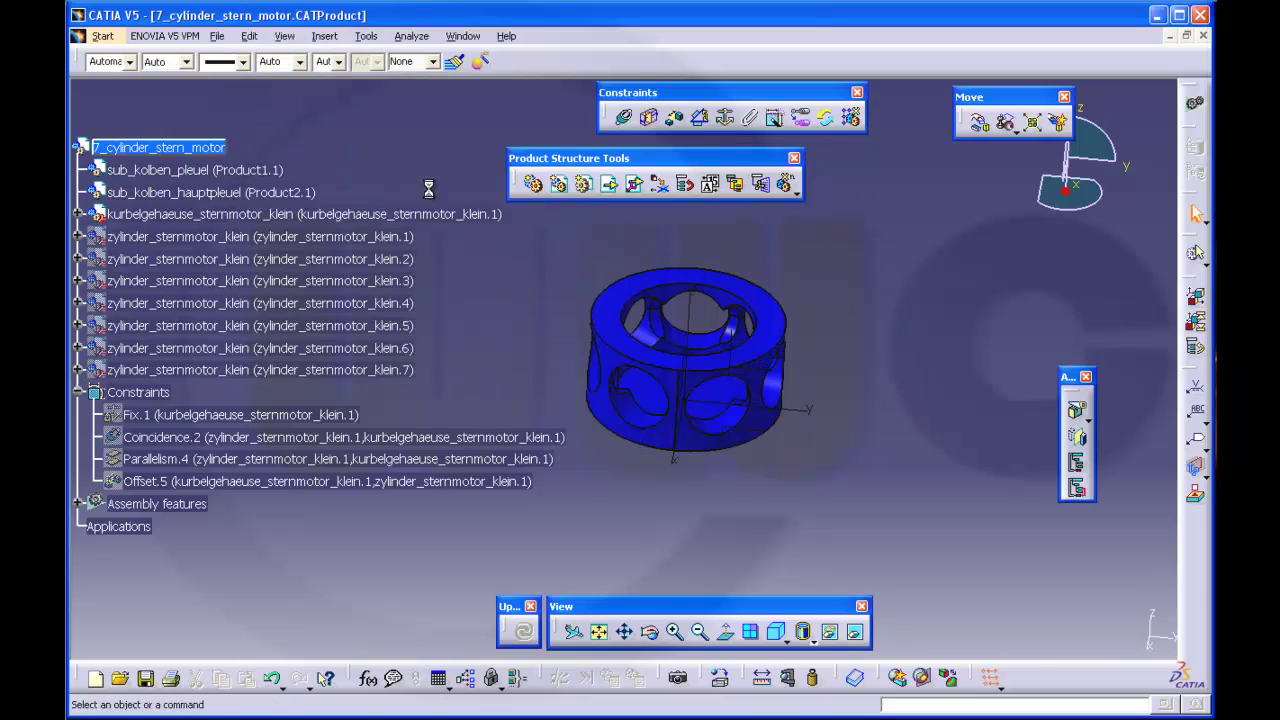
Step: Open the sub_kolben_pleuel subassembly in its own window
click(216, 170)
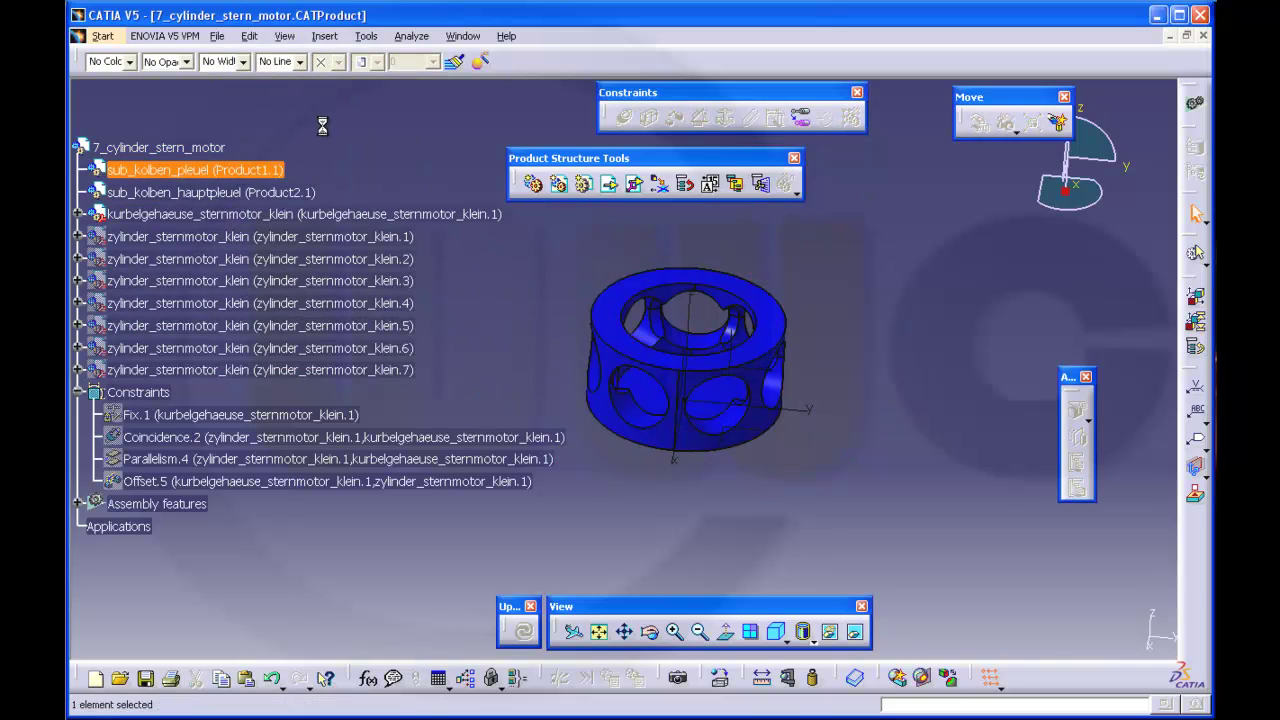
right_click(270, 174)
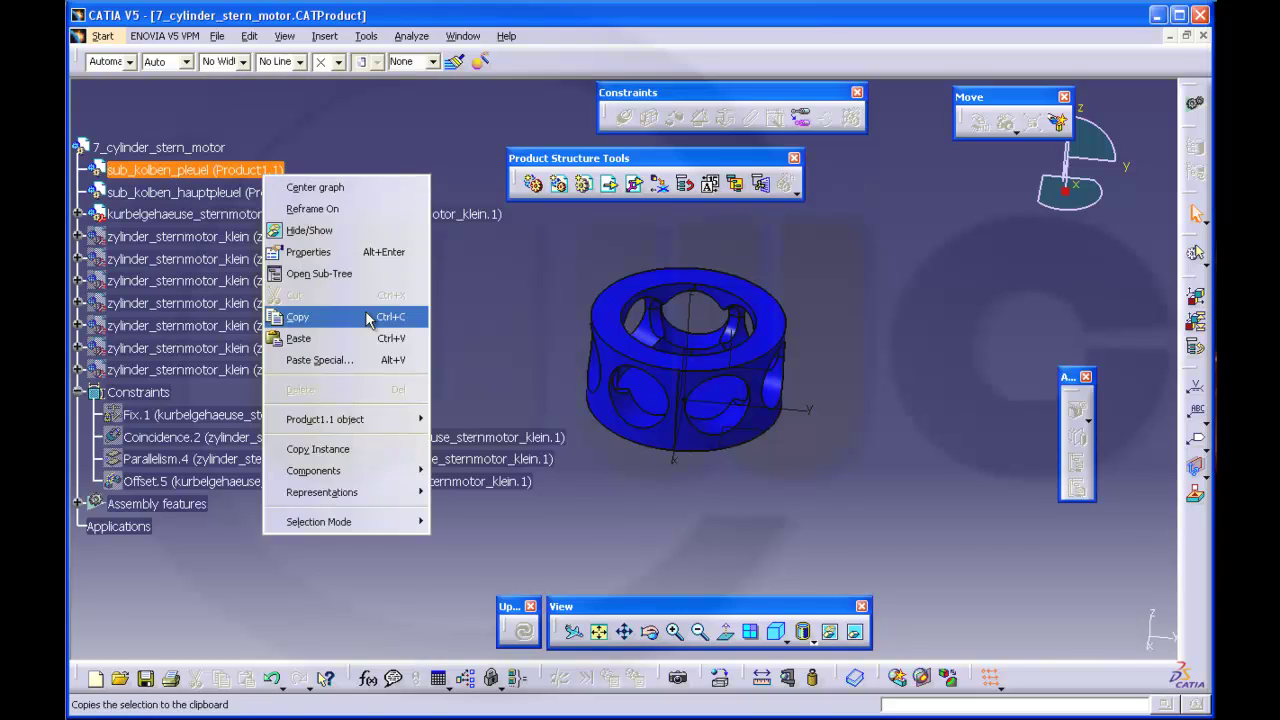
mouse_move(380, 420)
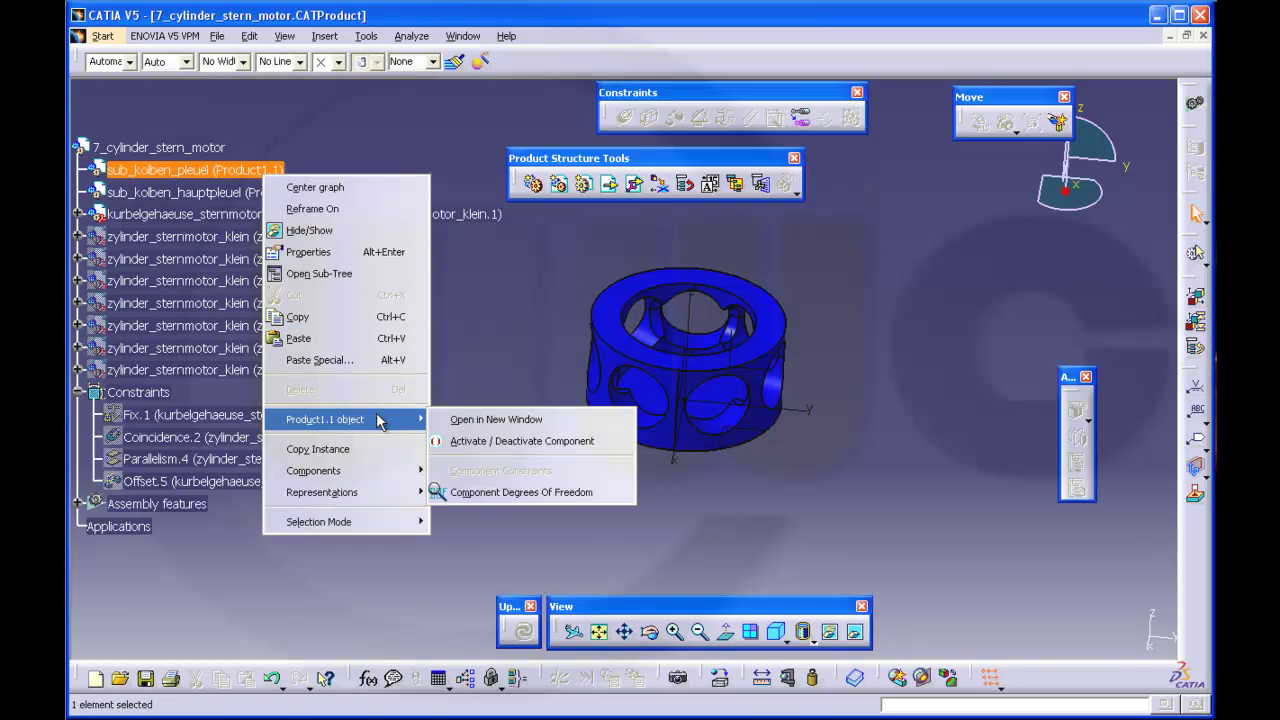
click(449, 420)
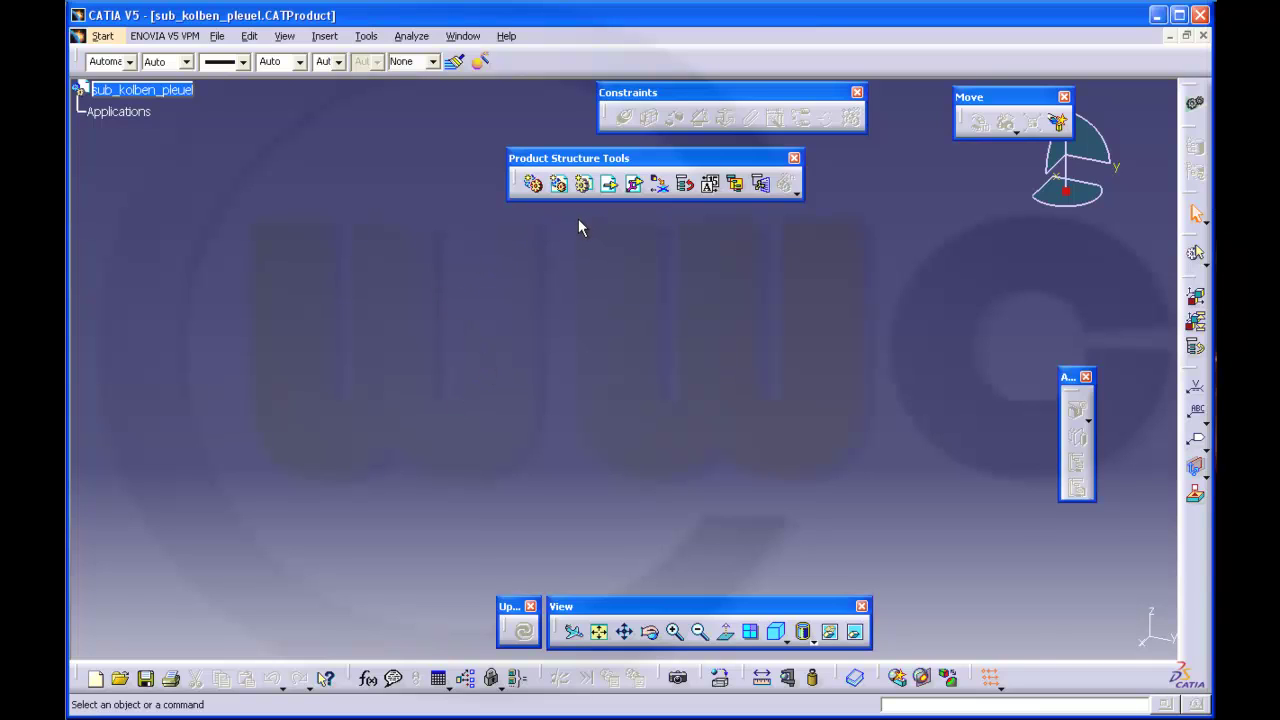
Step: Insert the existing parts kolben_bolzen, kolben_sternmotor_klein and pleuel_sternmotor_klein into sub_kolben_pleuel from the se_videos folder
click(608, 184)
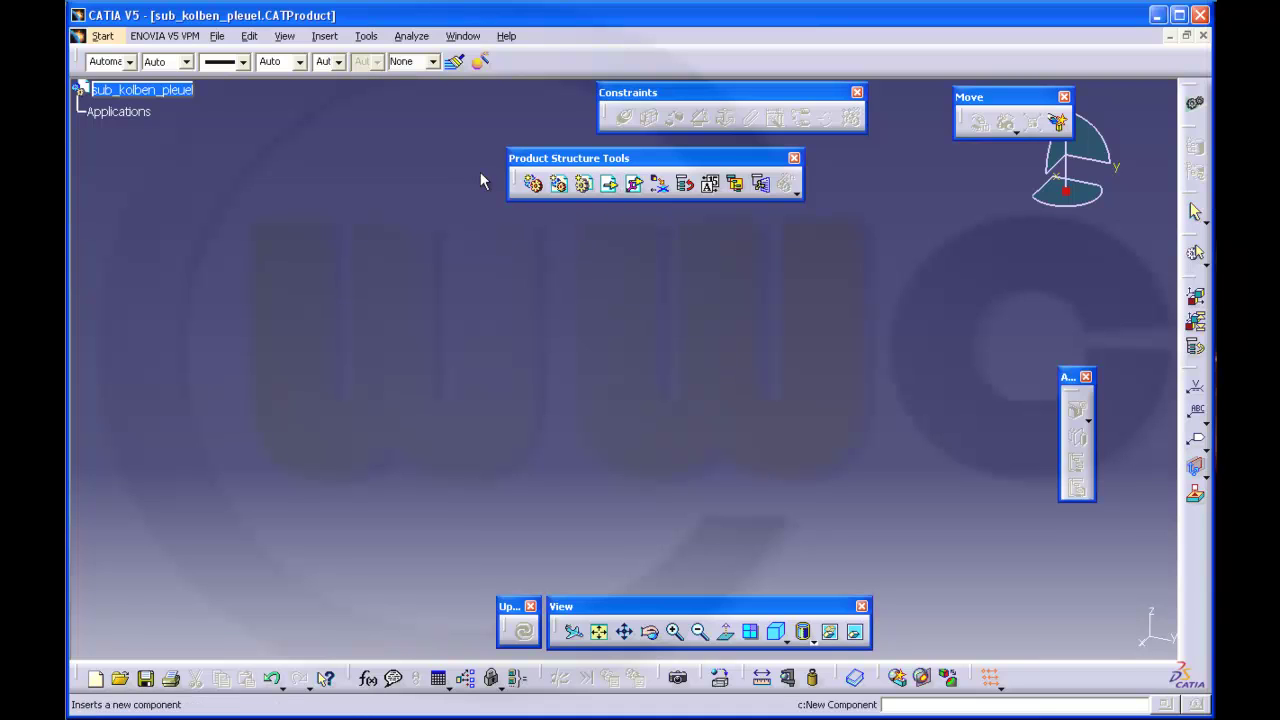
click(155, 90)
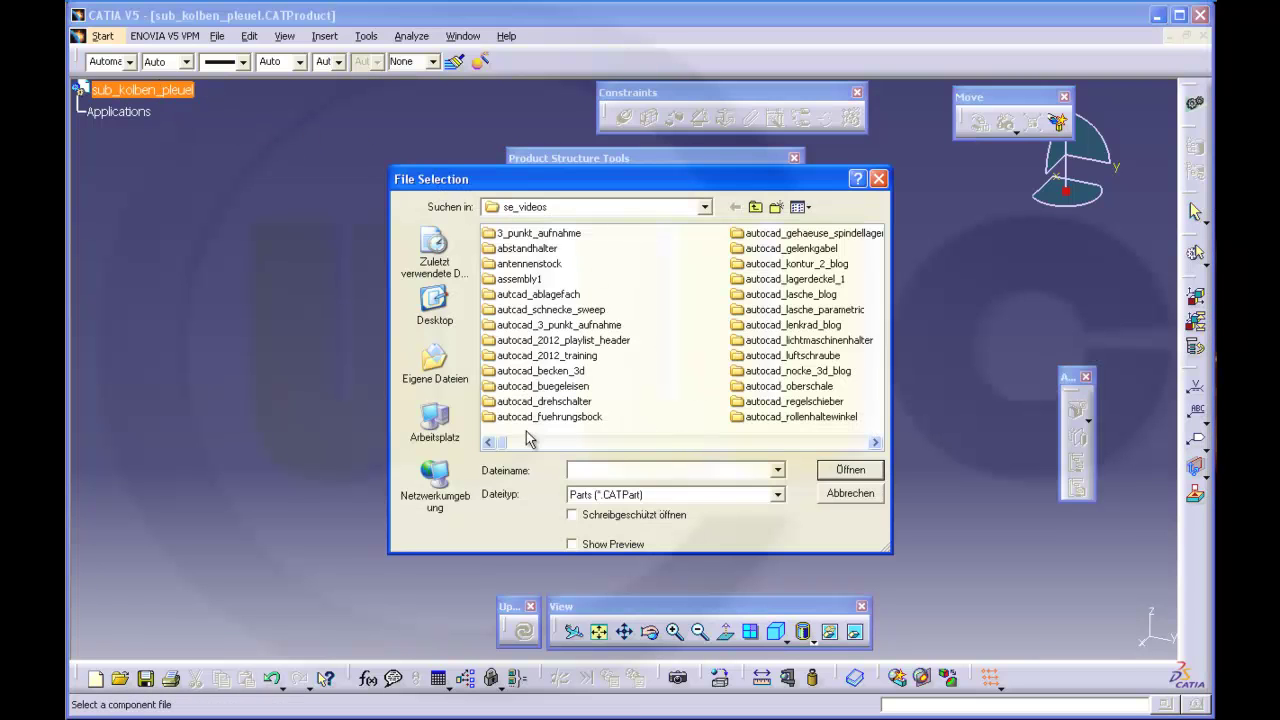
drag(503, 448, 805, 455)
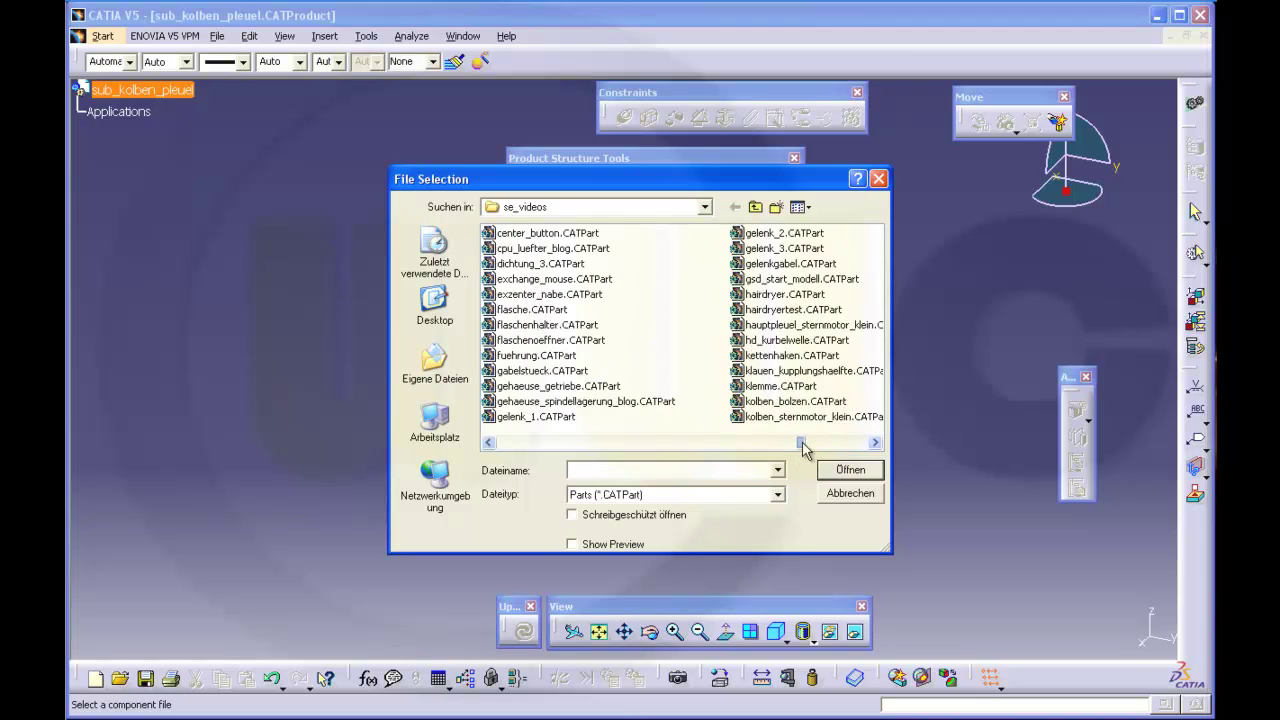
click(780, 402)
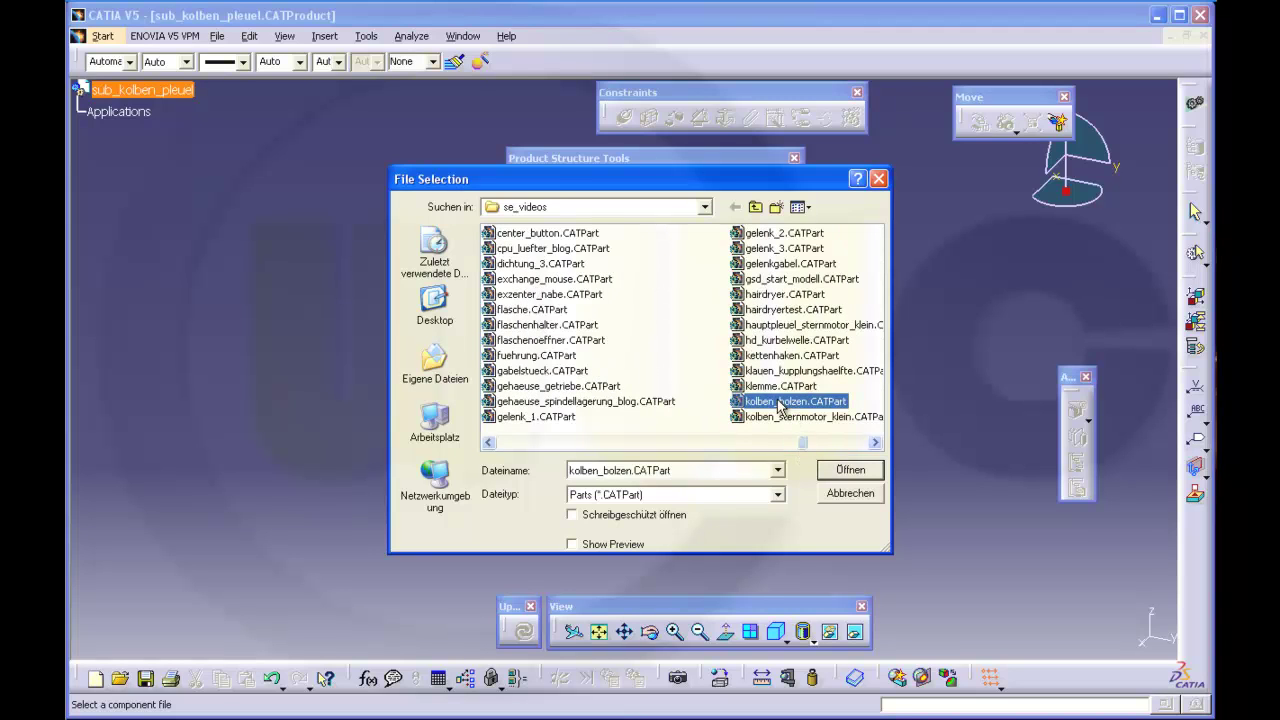
shift+click(783, 418)
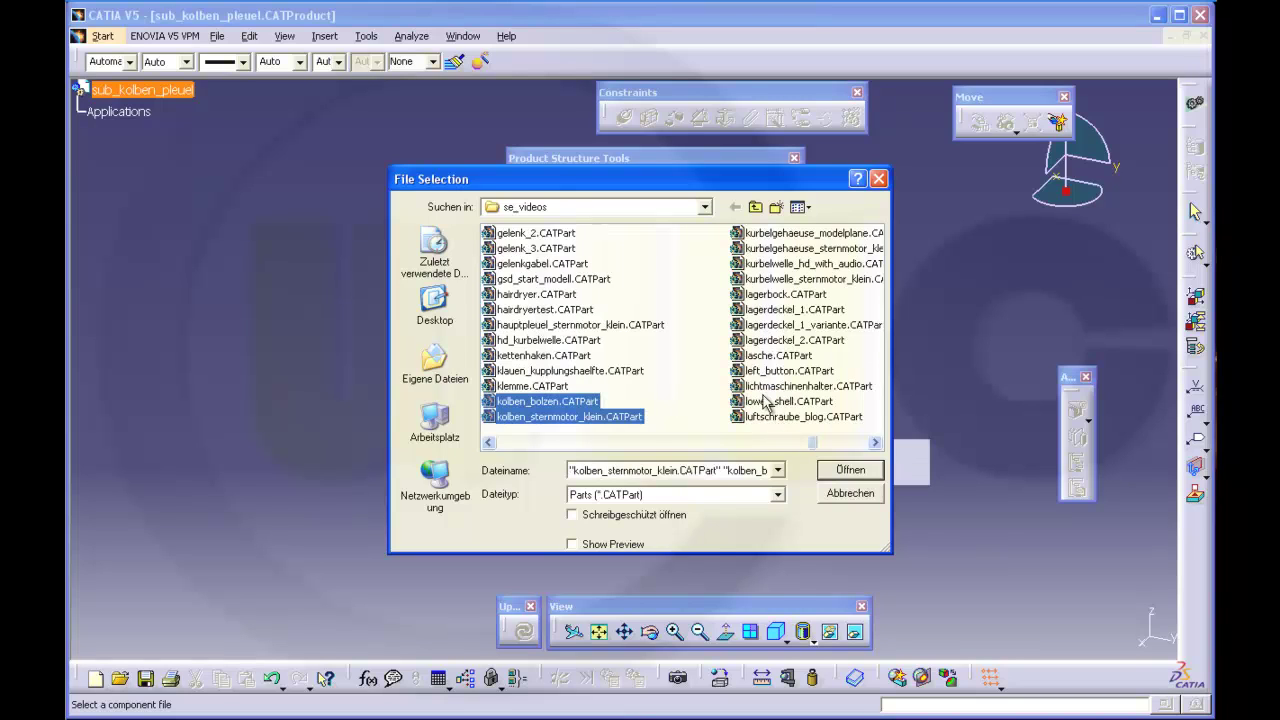
click(876, 444)
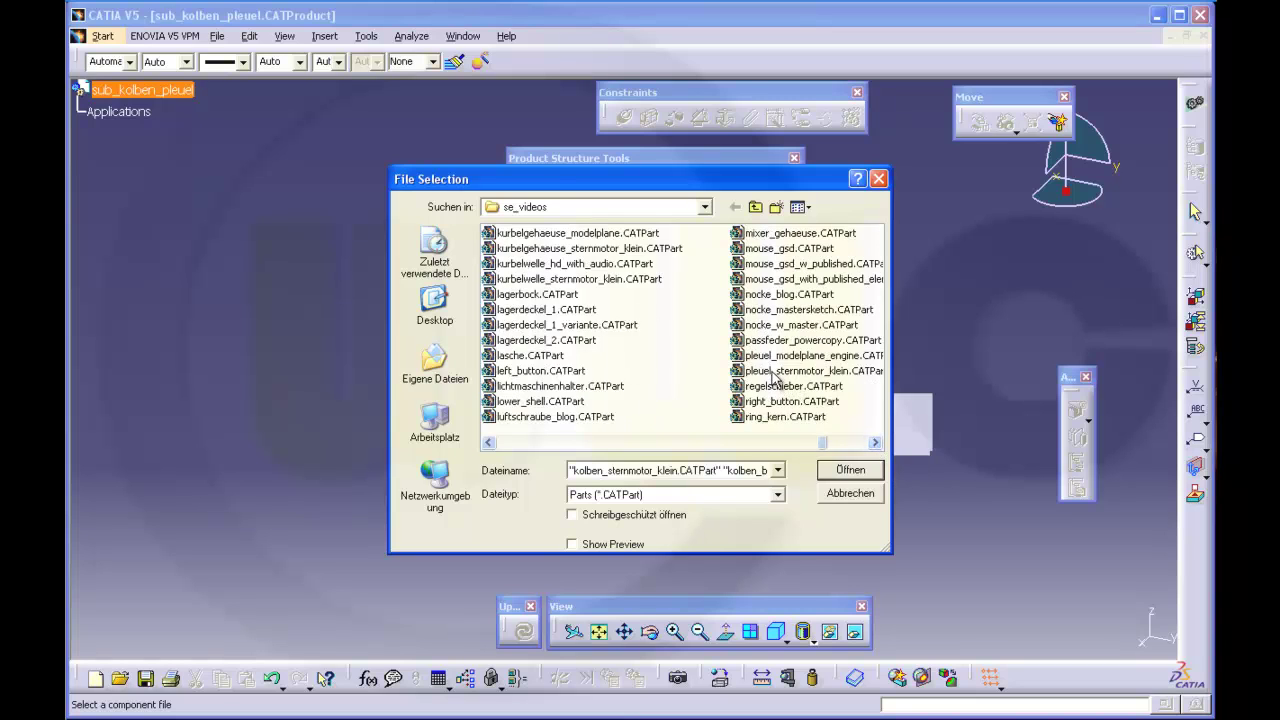
ctrl+click(775, 372)
click(840, 469)
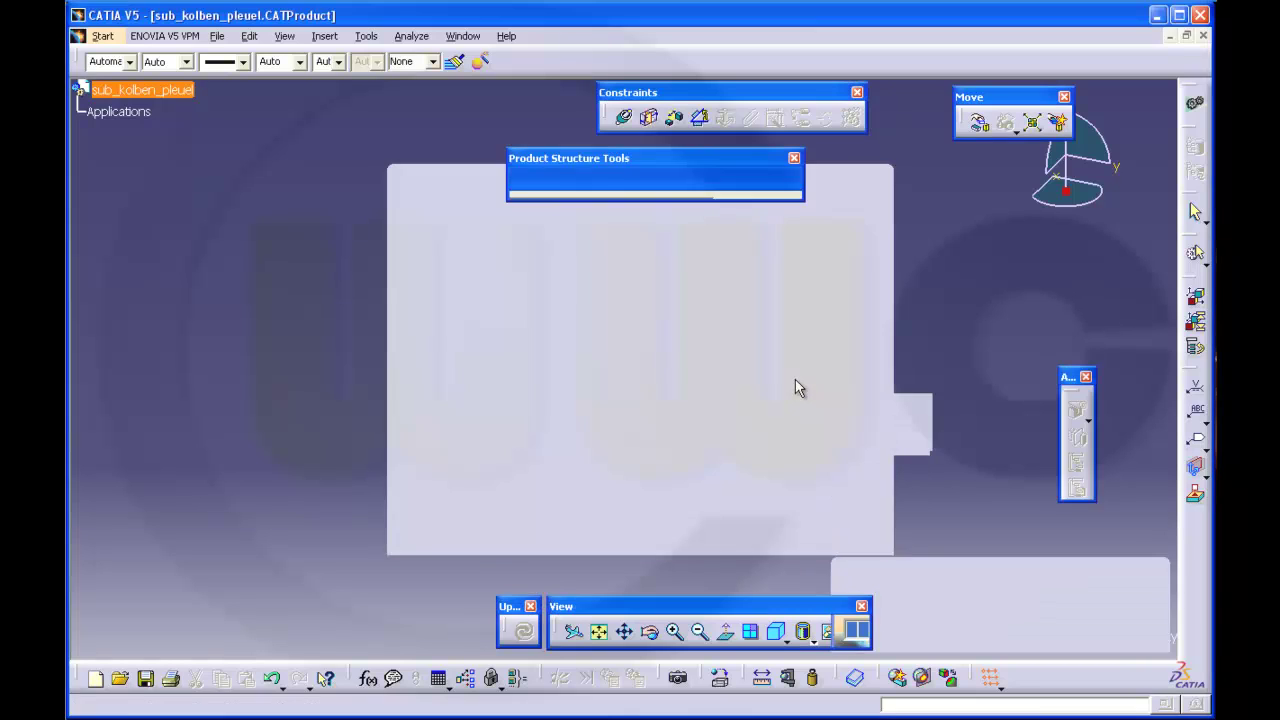
middle_drag(749, 334, 779, 346)
middle_drag(401, 258, 379, 251)
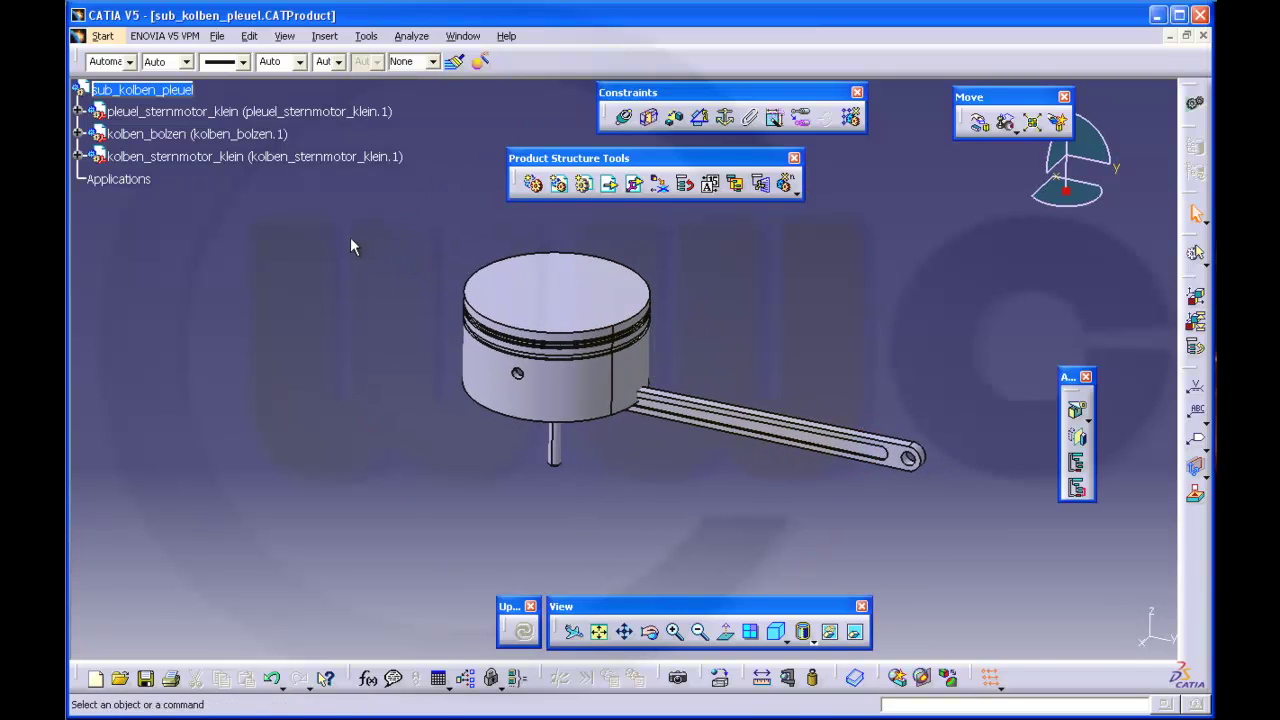
Step: Color the connecting rod bright green and the piston pin beige
click(215, 116)
click(129, 61)
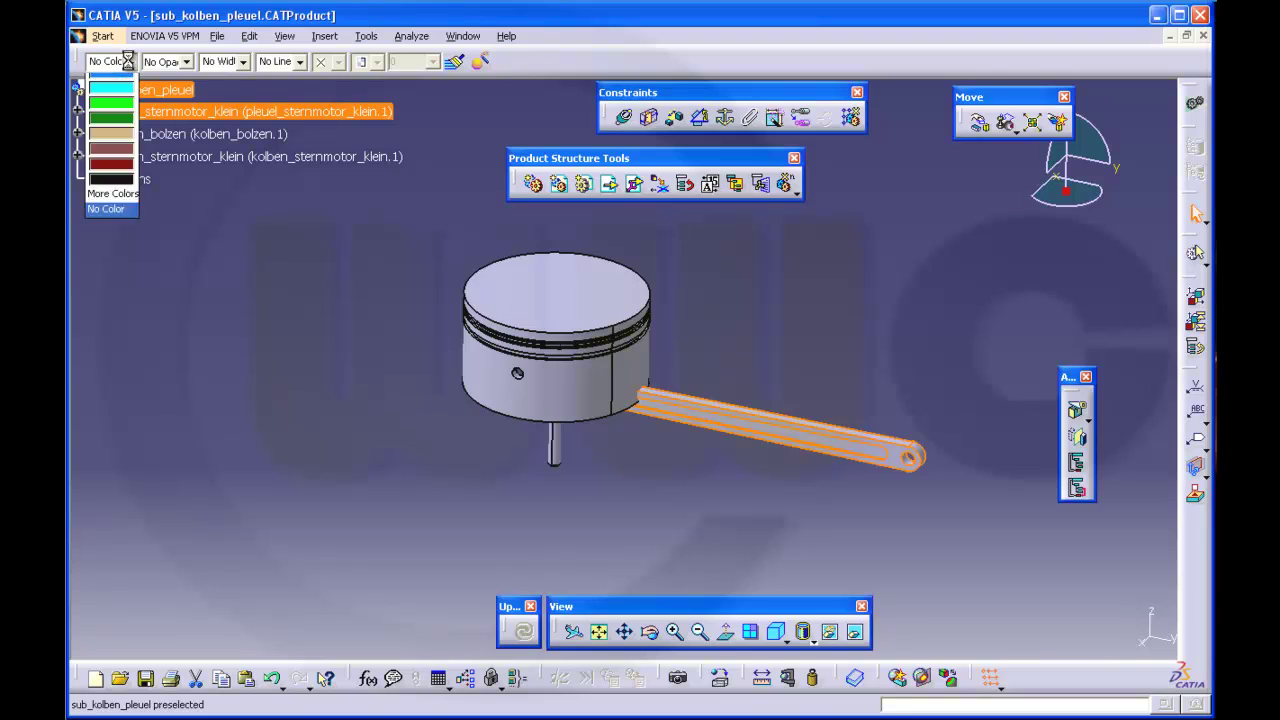
click(111, 267)
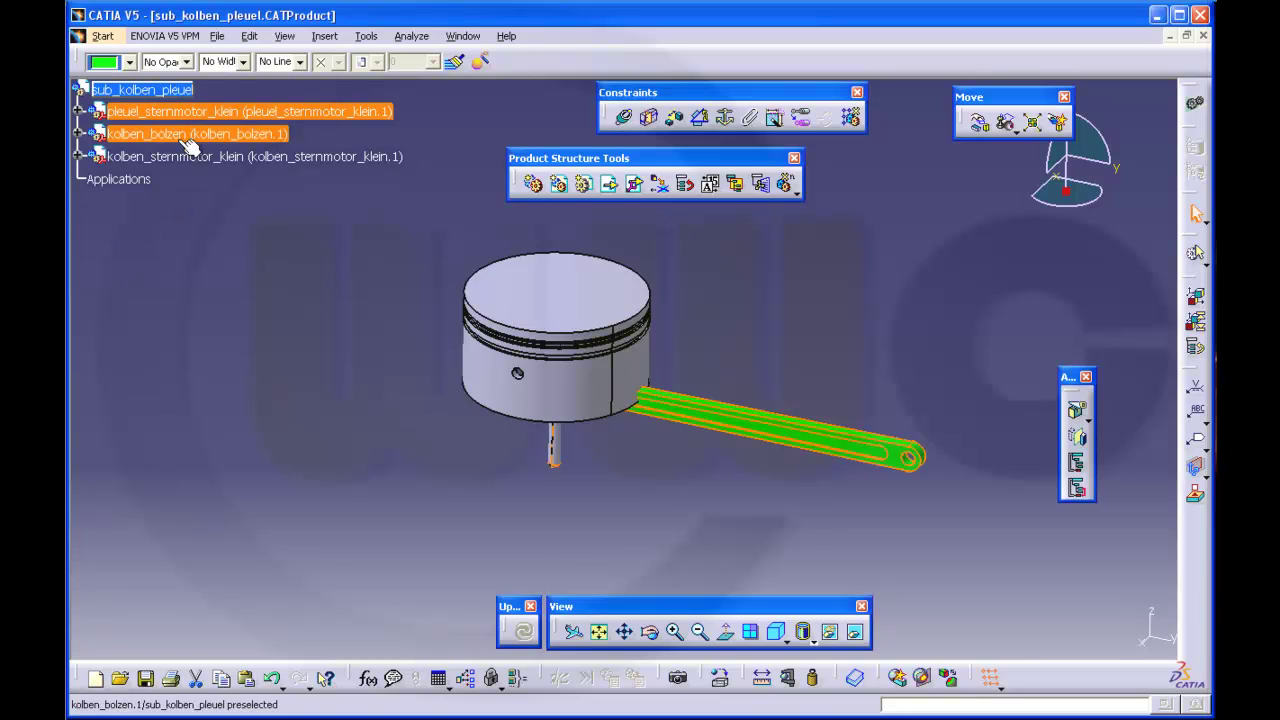
click(189, 134)
click(129, 61)
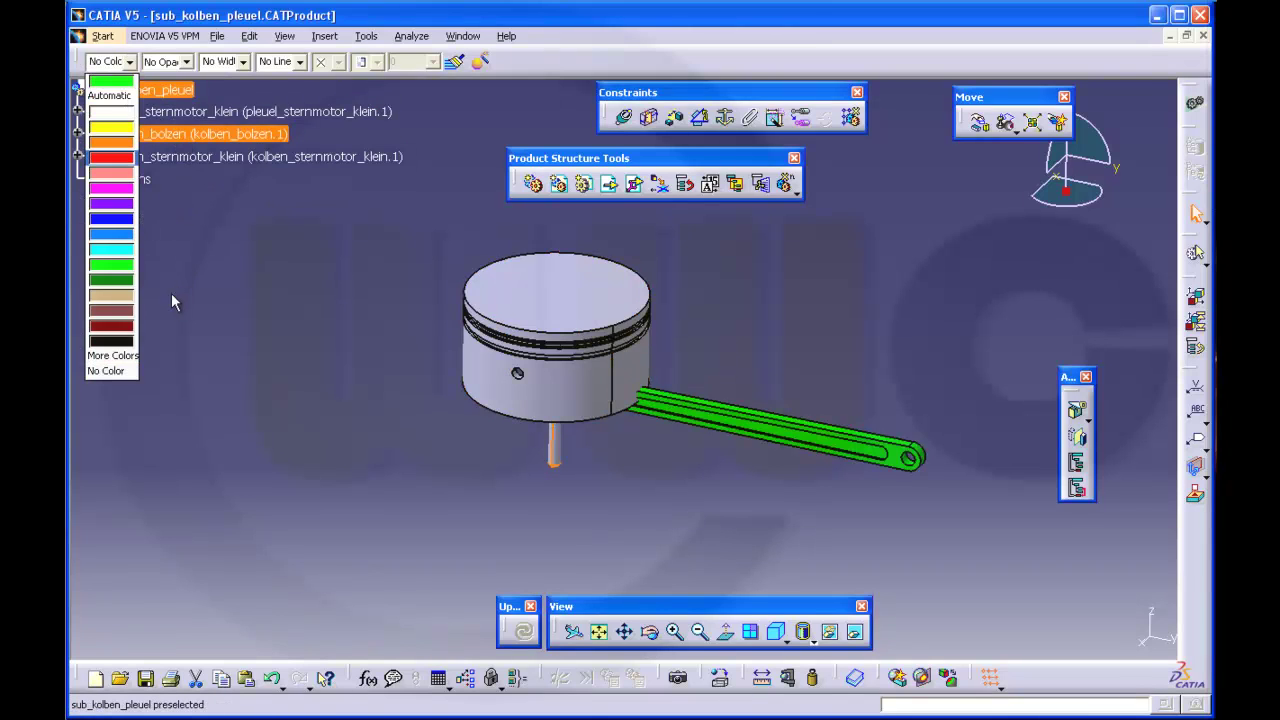
click(130, 306)
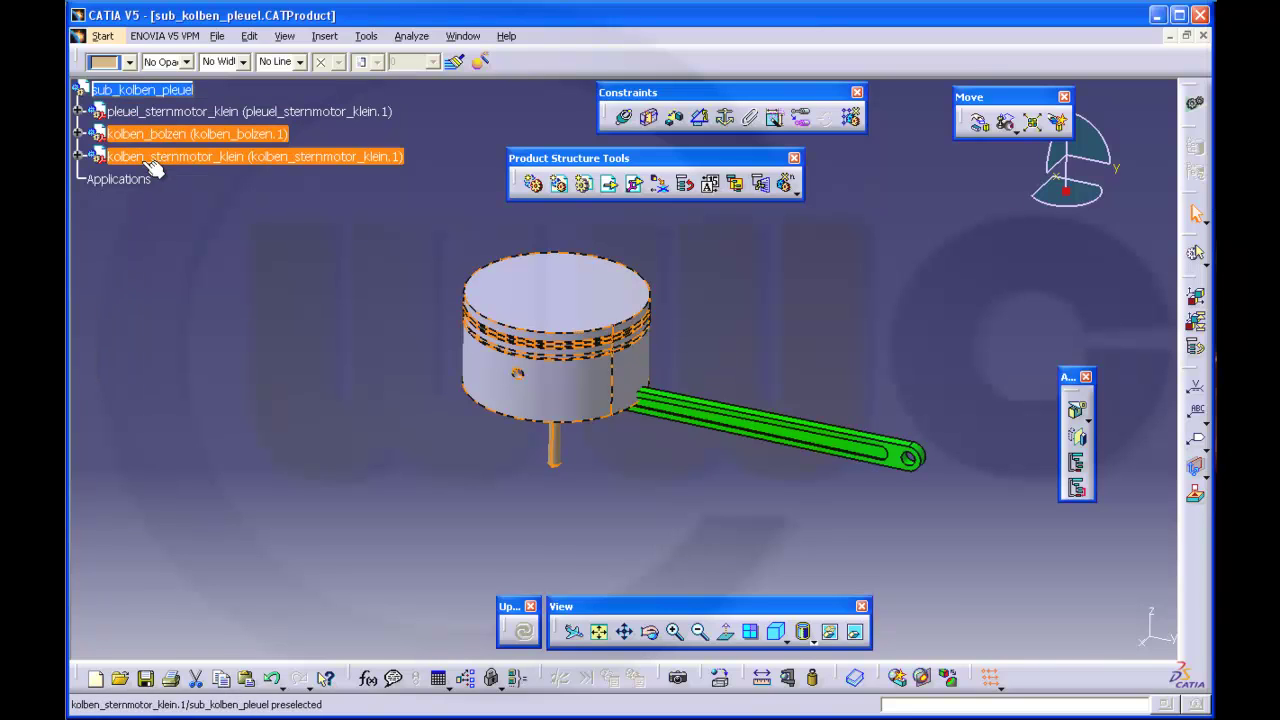
Step: Color the piston kolben_sternmotor_klein cyan and clear the selection
click(175, 157)
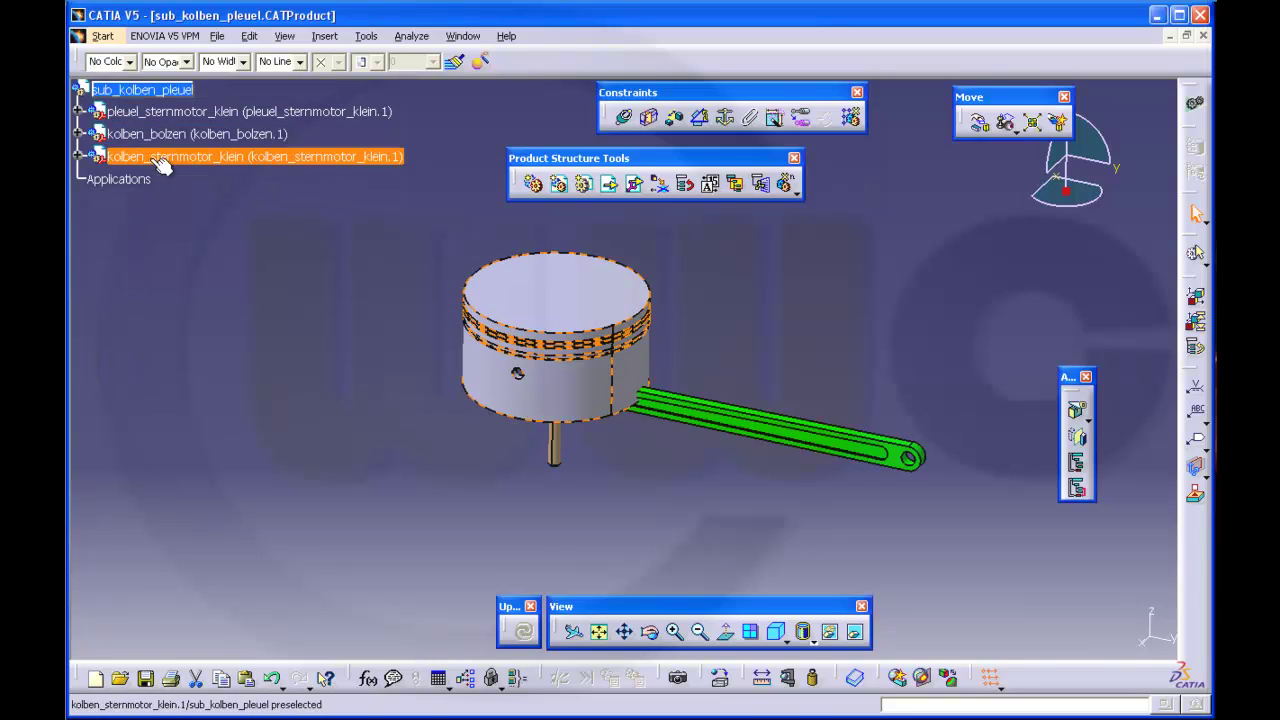
click(130, 62)
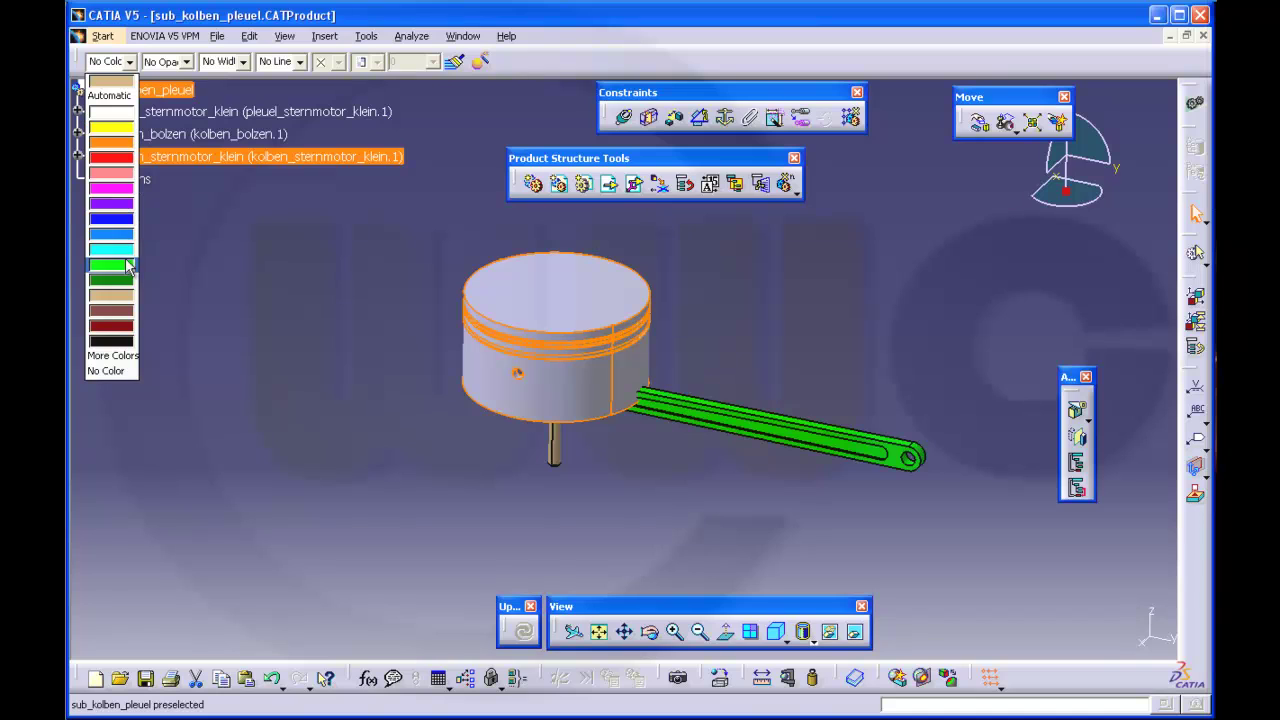
click(112, 260)
click(841, 262)
Step: Separate the parts with the compass, moving the connecting rod sideways away from the piston and the pin below it, and return the compass
middle_drag(744, 357, 737, 325)
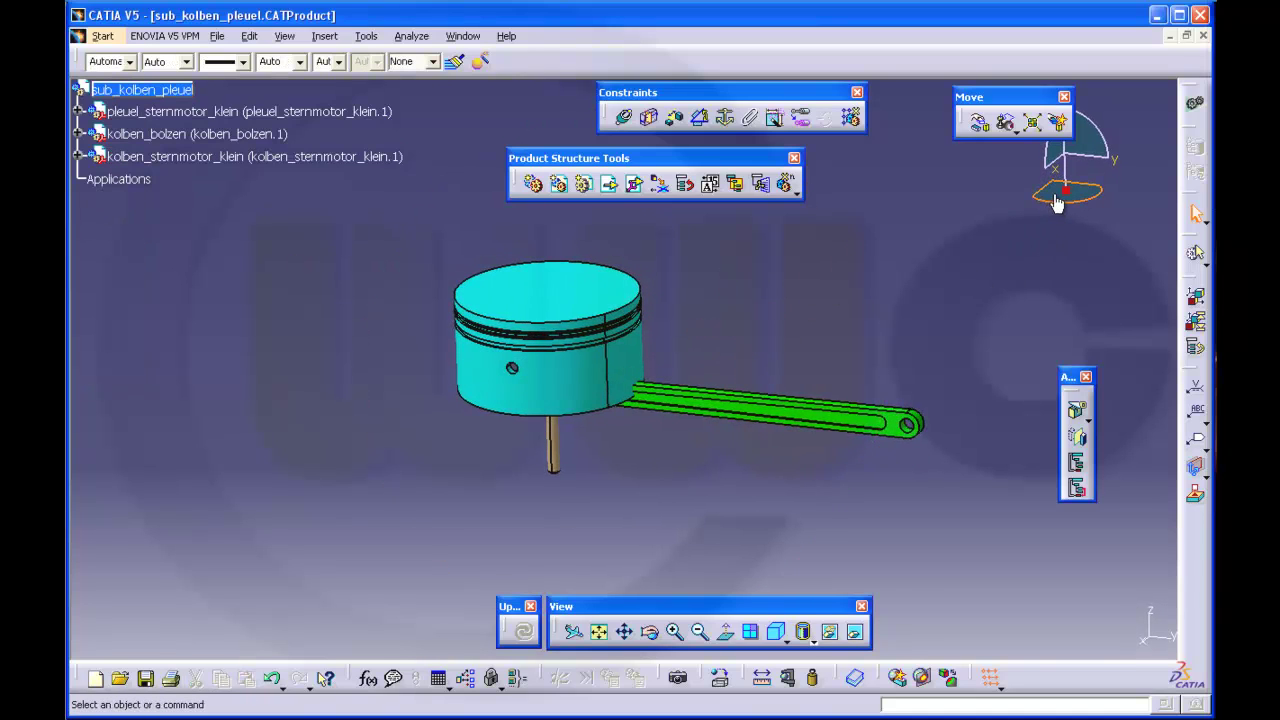
drag(1065, 200, 590, 292)
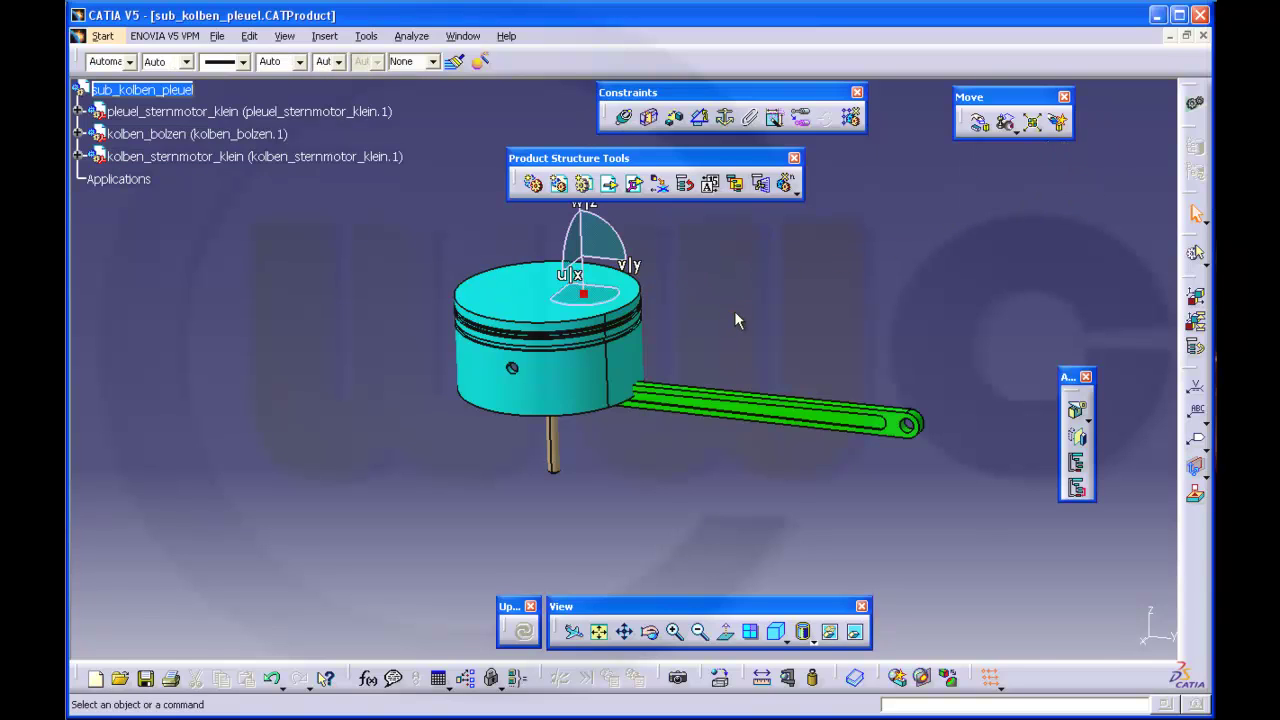
click(657, 360)
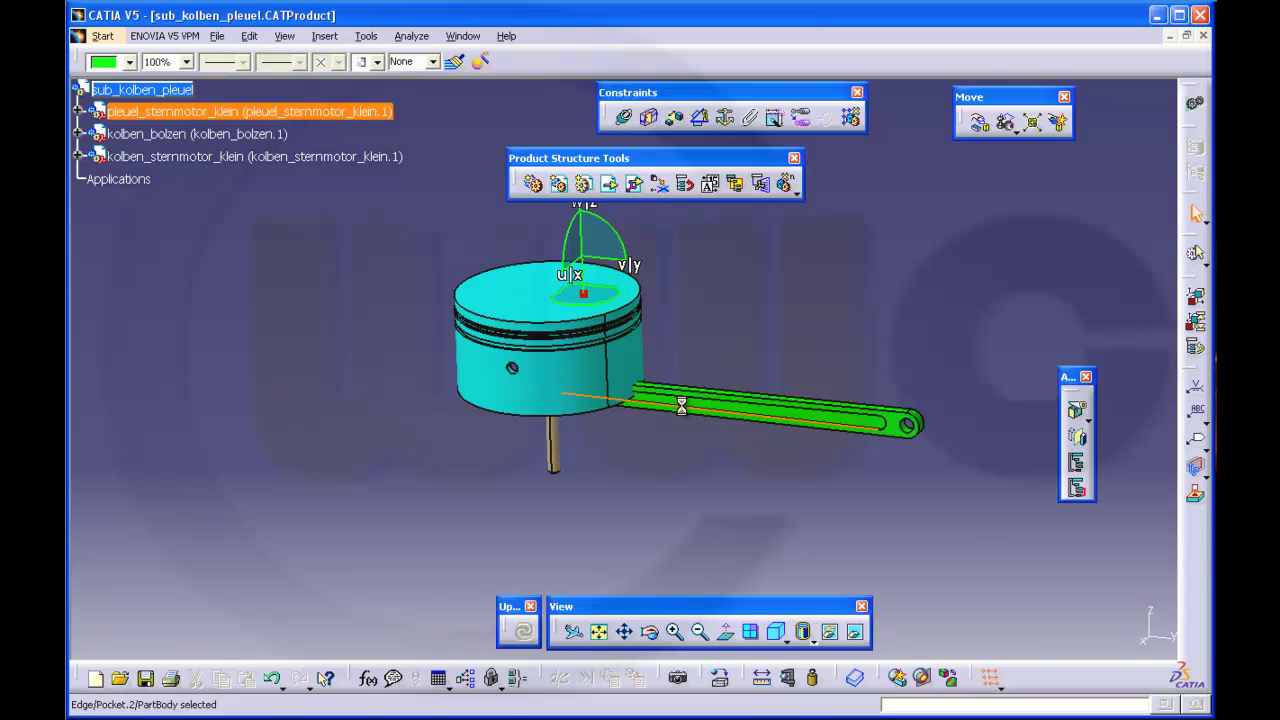
drag(605, 300, 812, 310)
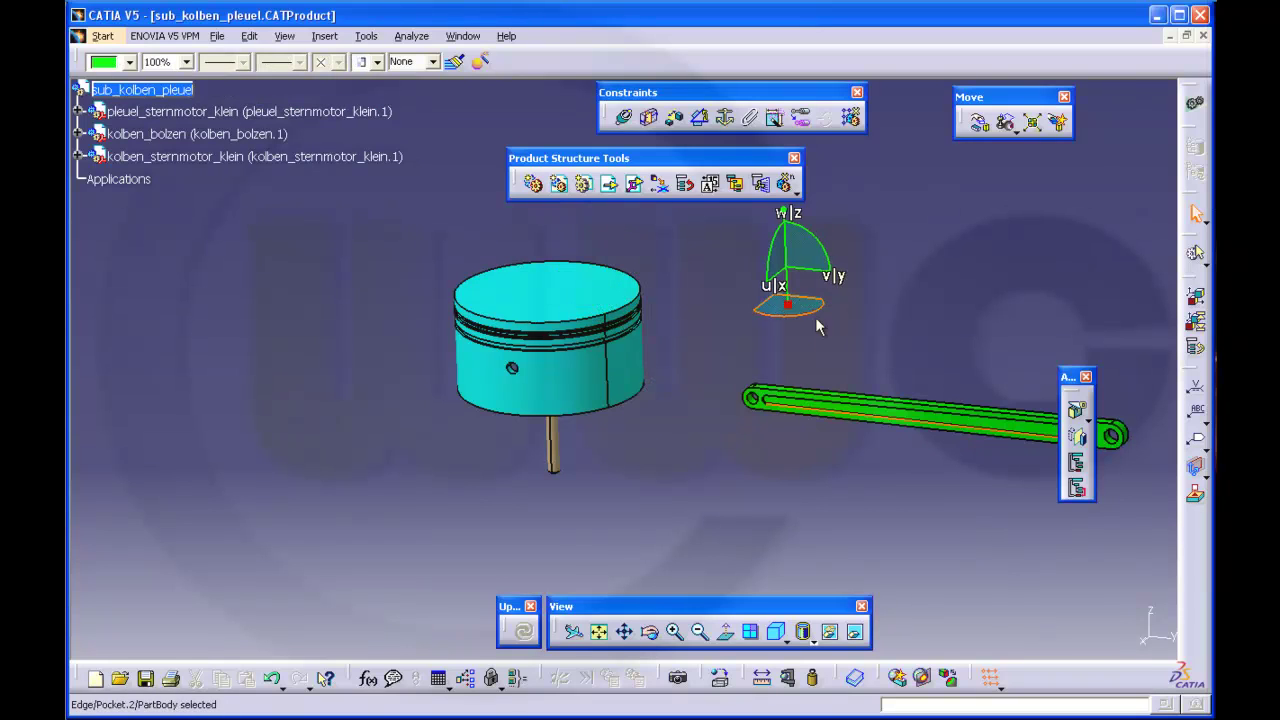
click(555, 440)
drag(788, 287, 1145, 611)
click(902, 482)
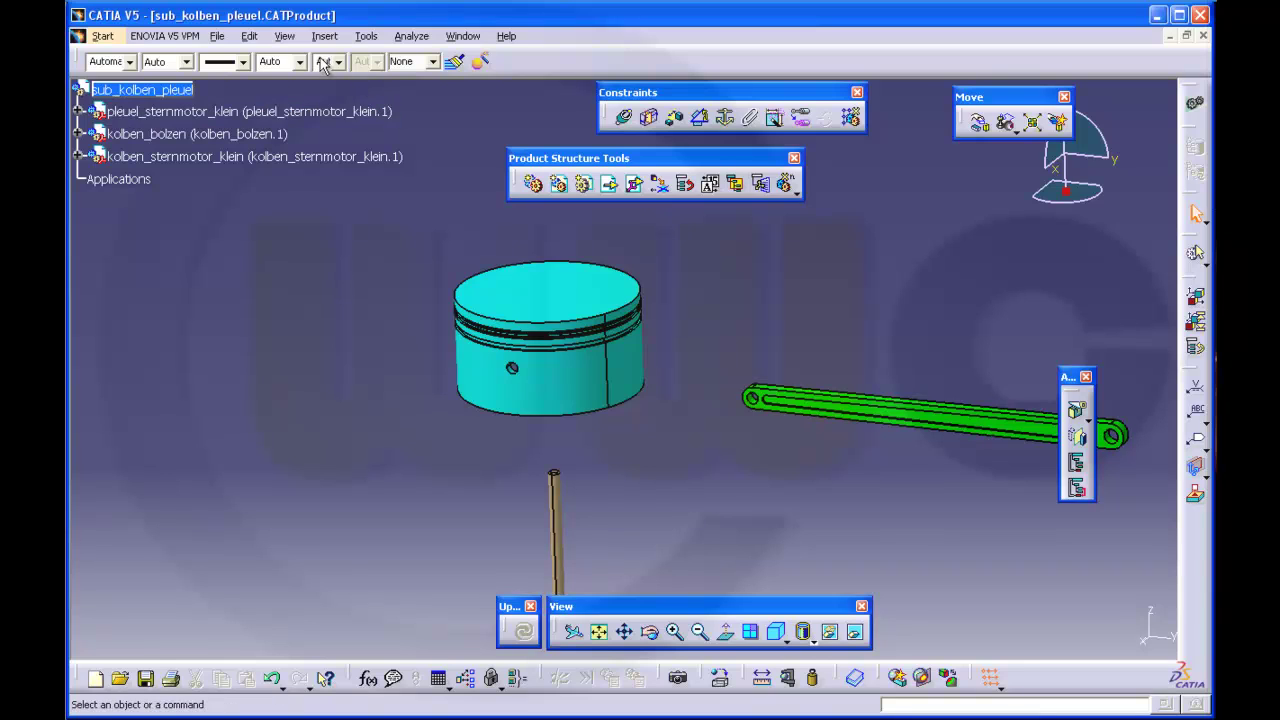
Step: Show the axis systems of all three parts using the saved search query axis_hide_show
click(249, 36)
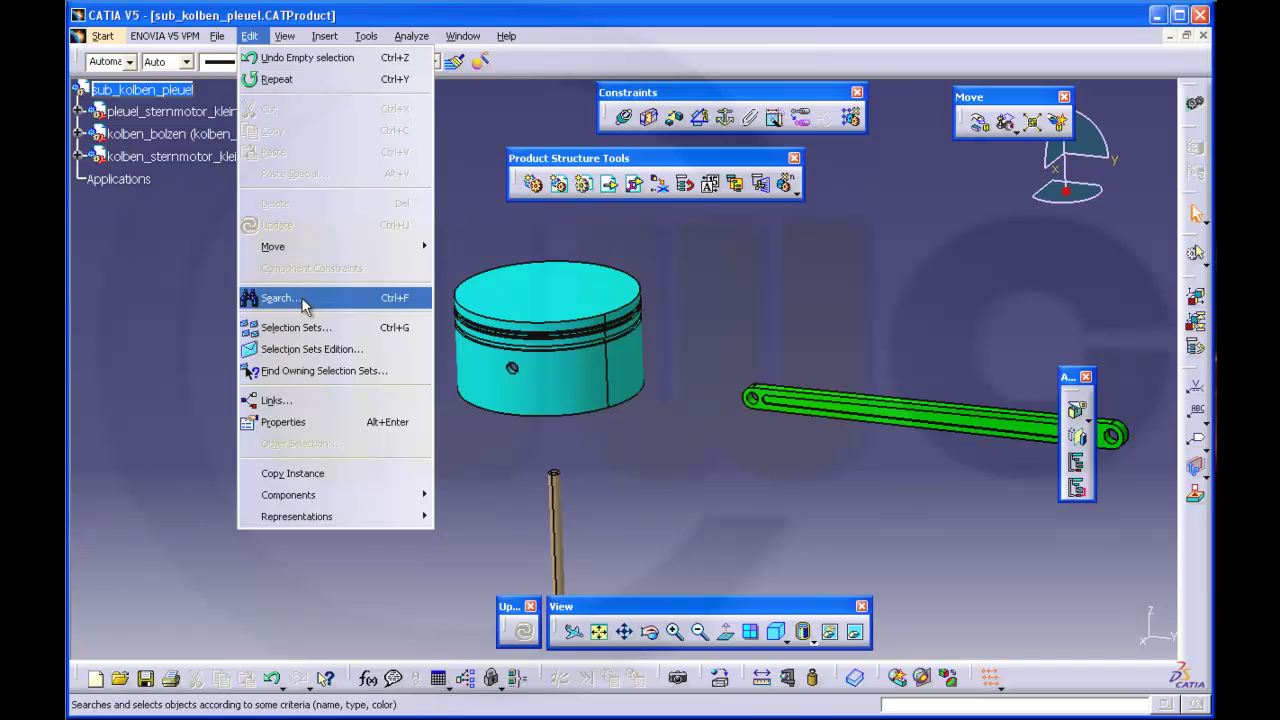
click(356, 297)
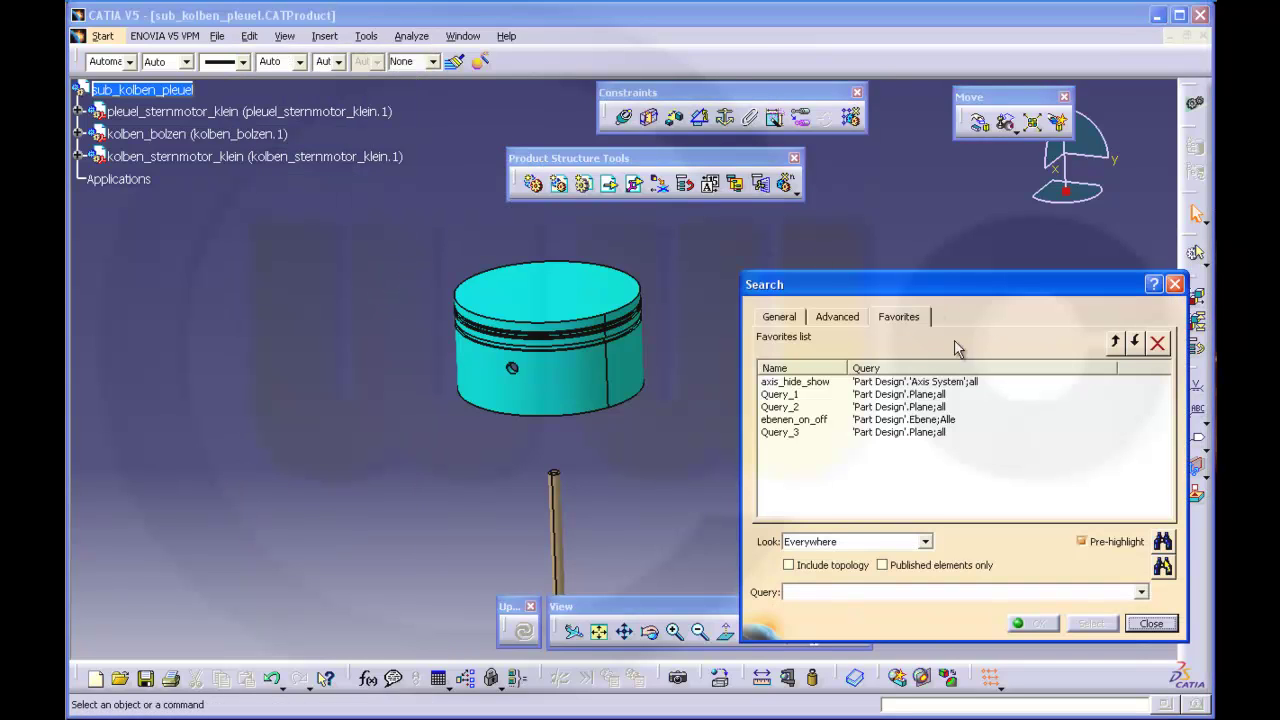
click(964, 389)
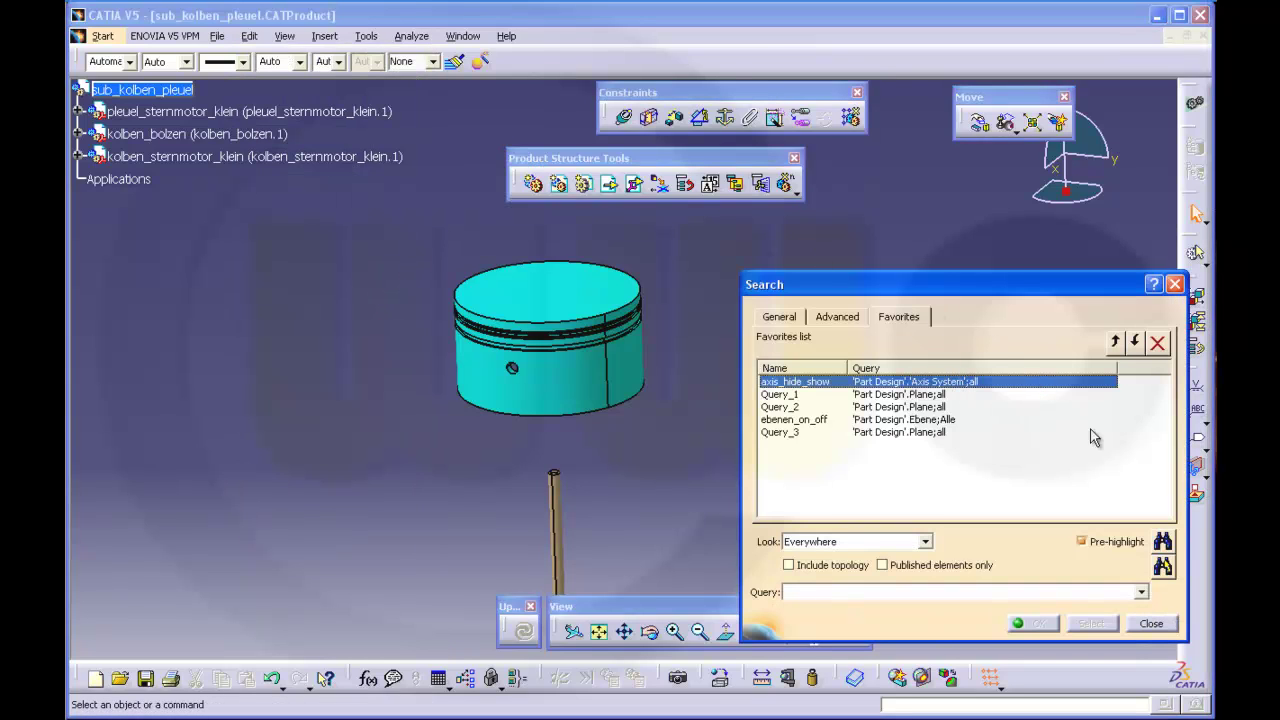
click(1162, 567)
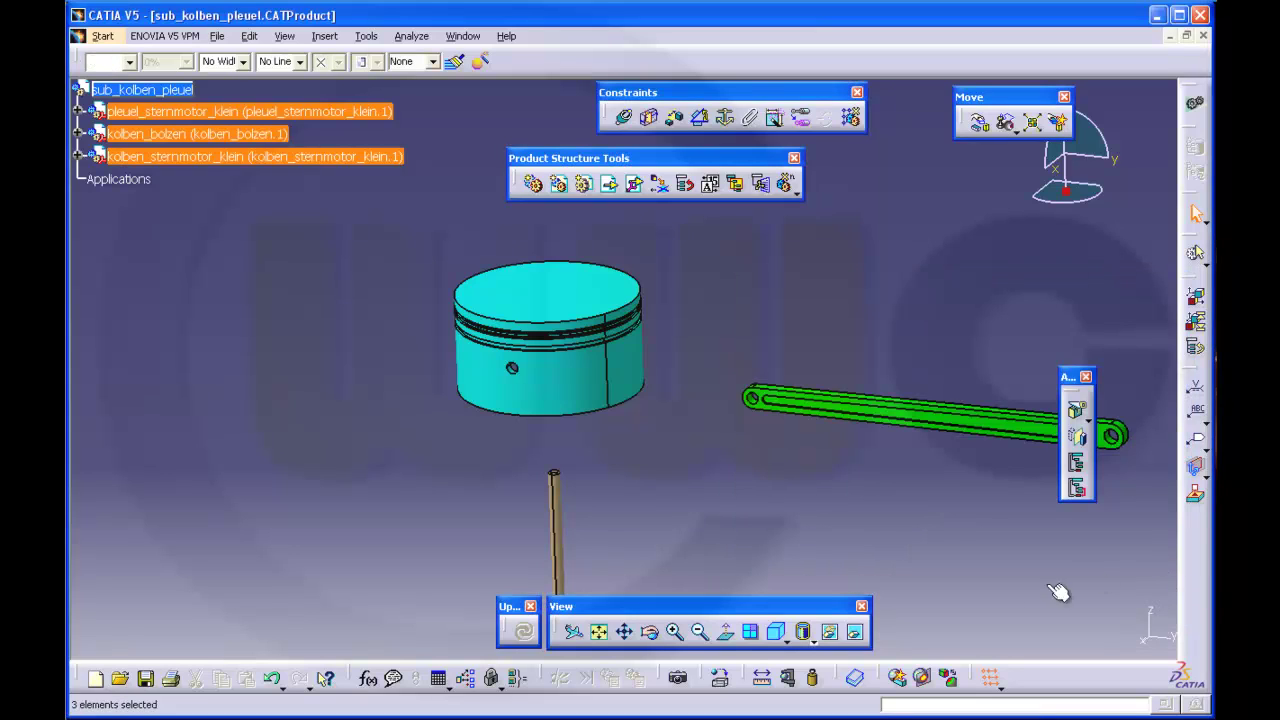
click(831, 640)
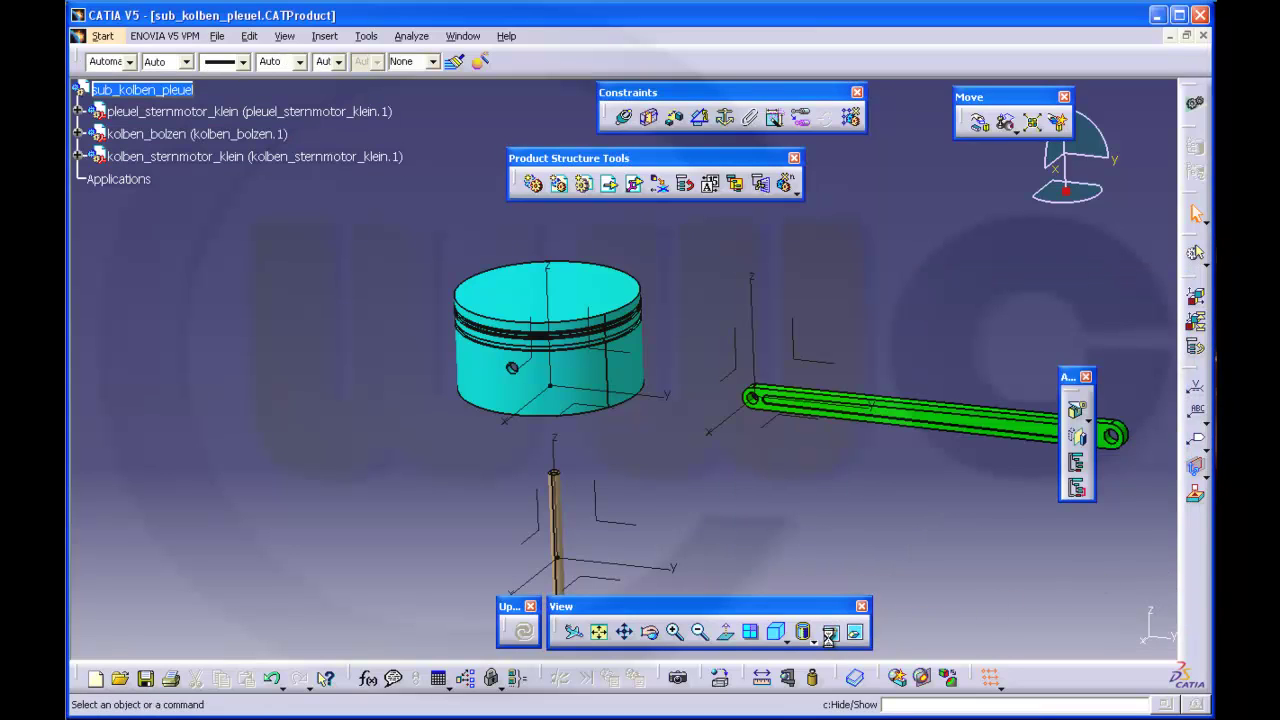
Step: Constrain the connecting rod's middle plane coincident with the matching plane of the piston's axis system, with Same orientation
middle_drag(766, 491, 677, 432)
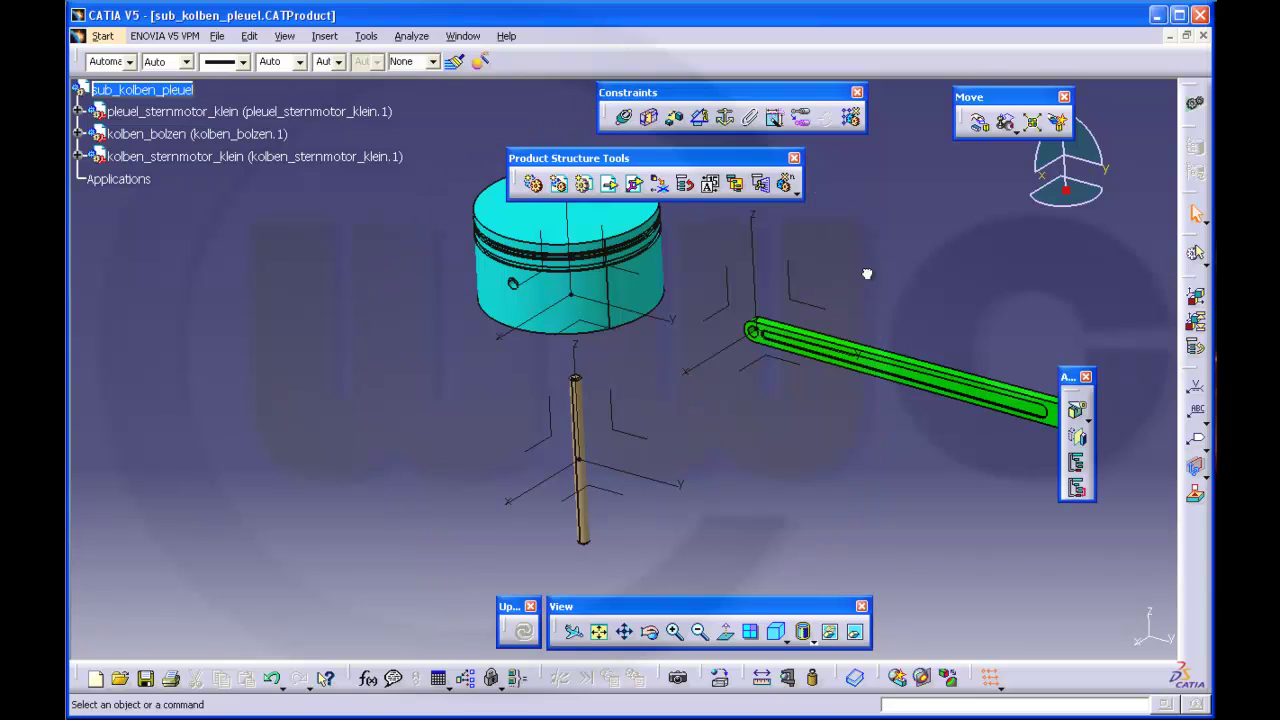
click(623, 117)
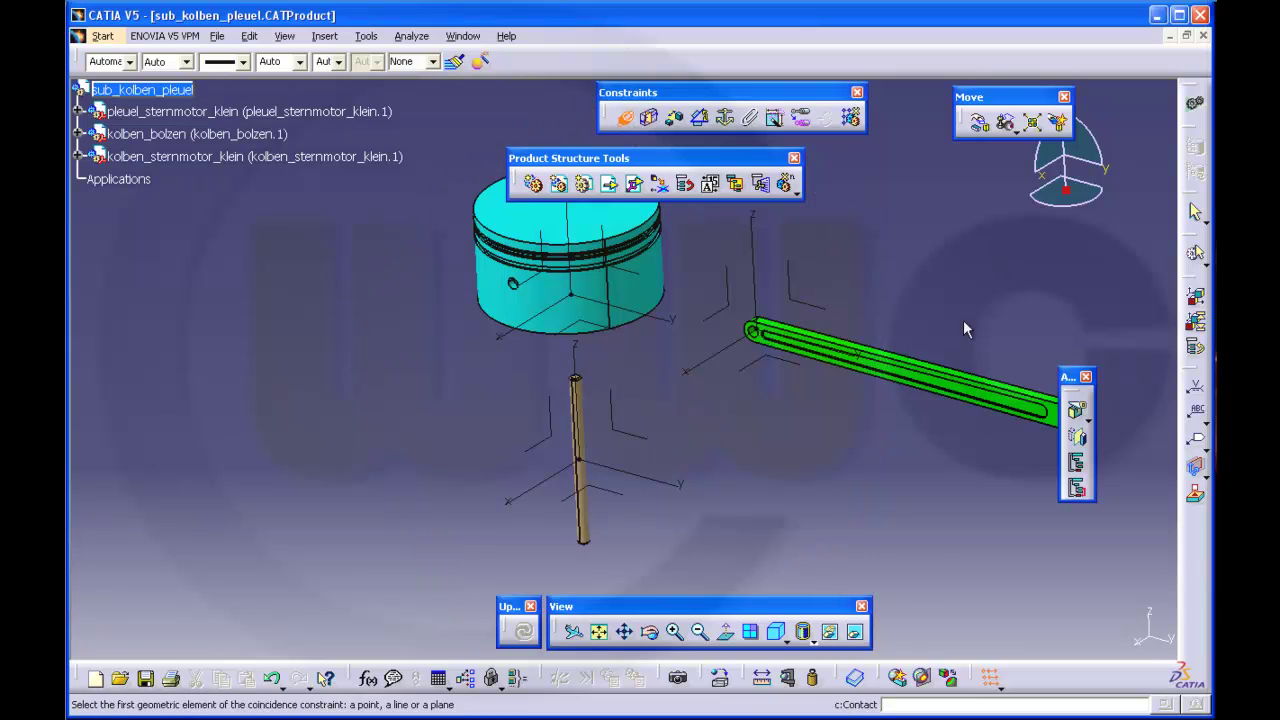
click(818, 310)
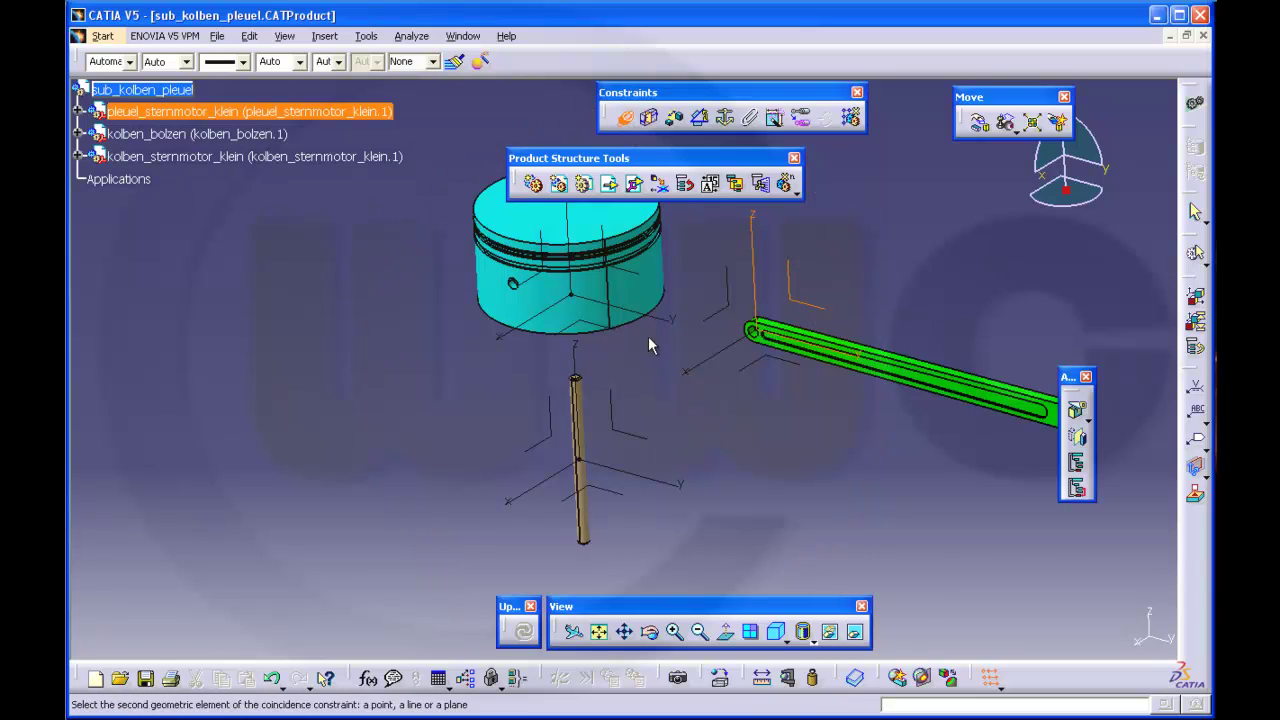
click(651, 283)
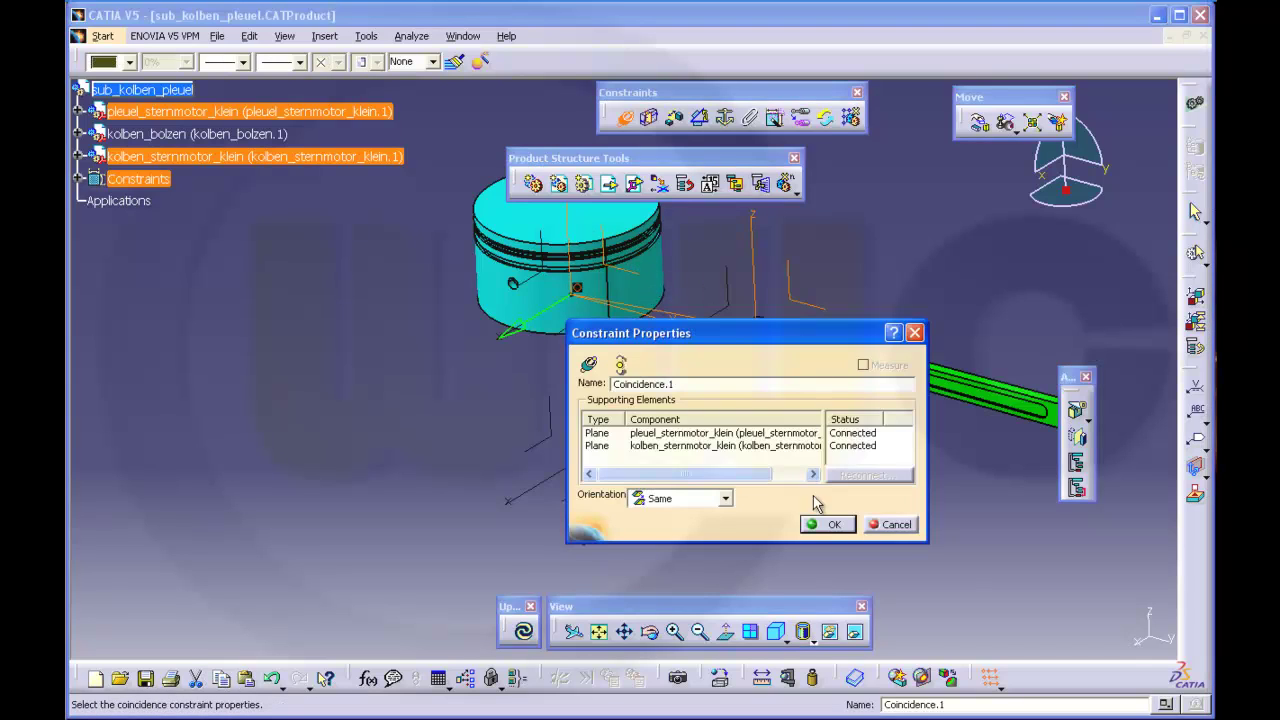
click(828, 525)
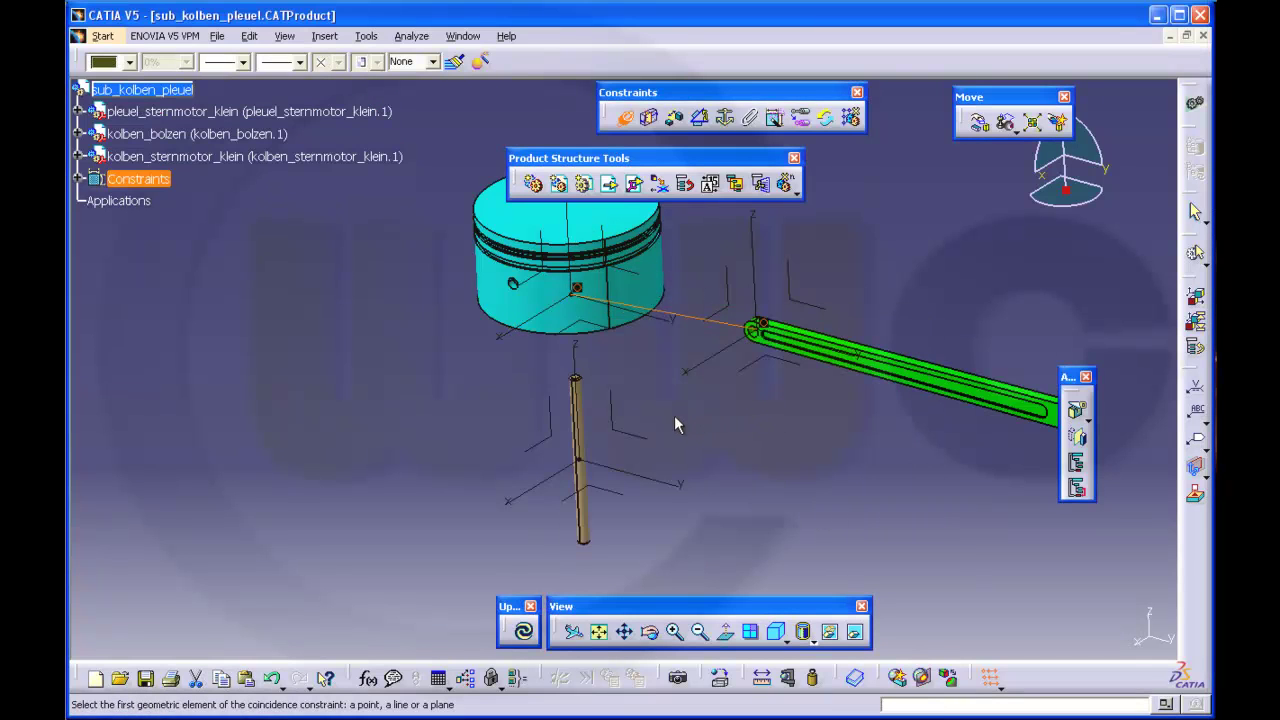
Step: Constrain the piston pin's cross plane coincident with the piston's matching middle plane, and update the assembly
click(610, 495)
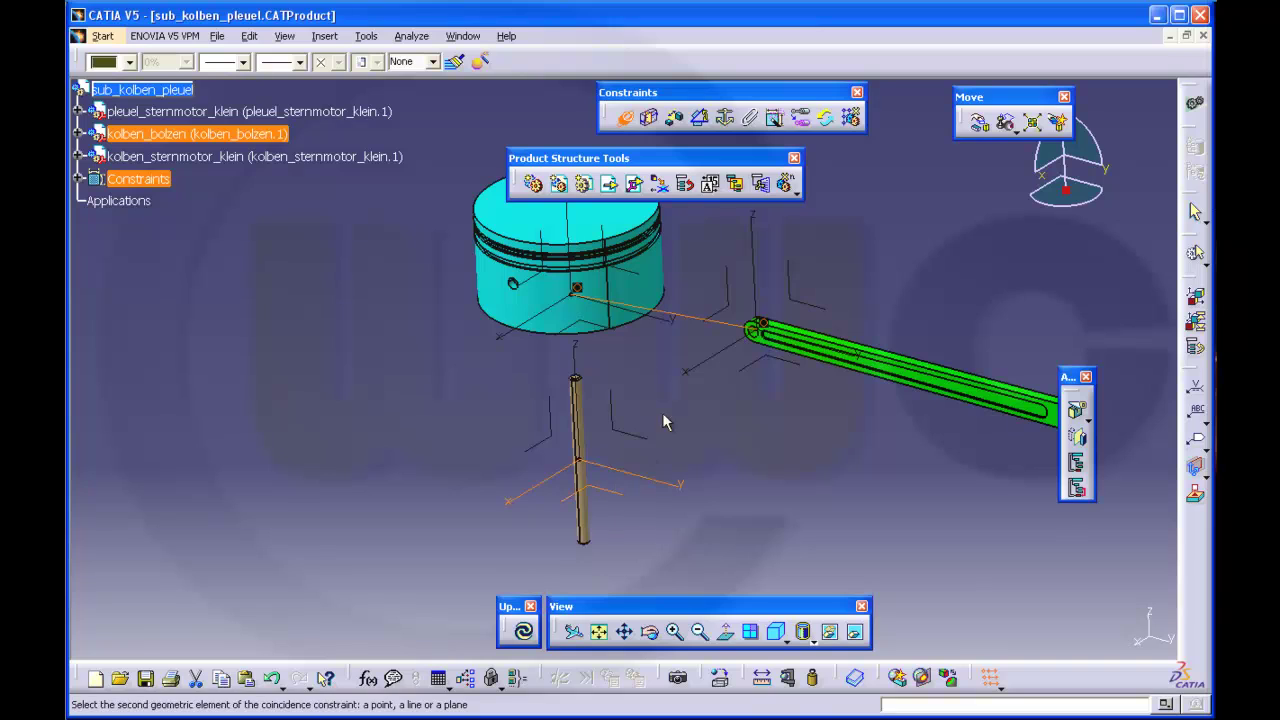
click(633, 271)
click(825, 524)
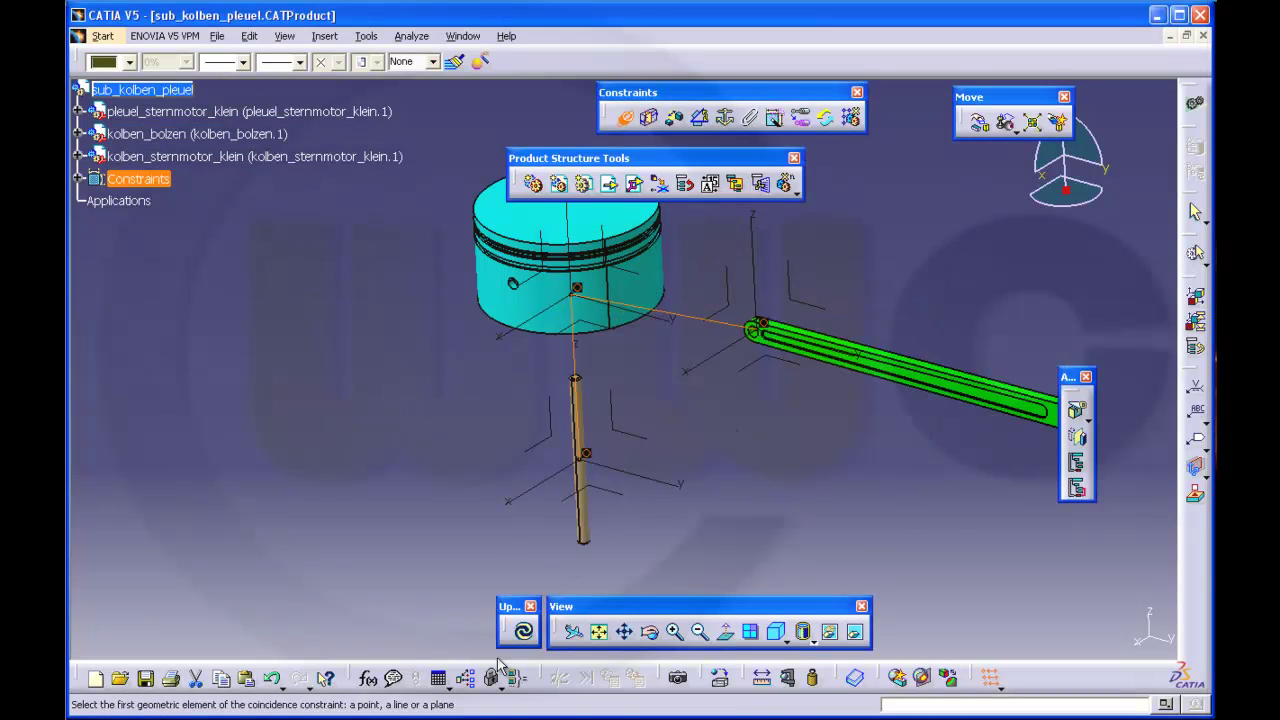
click(522, 631)
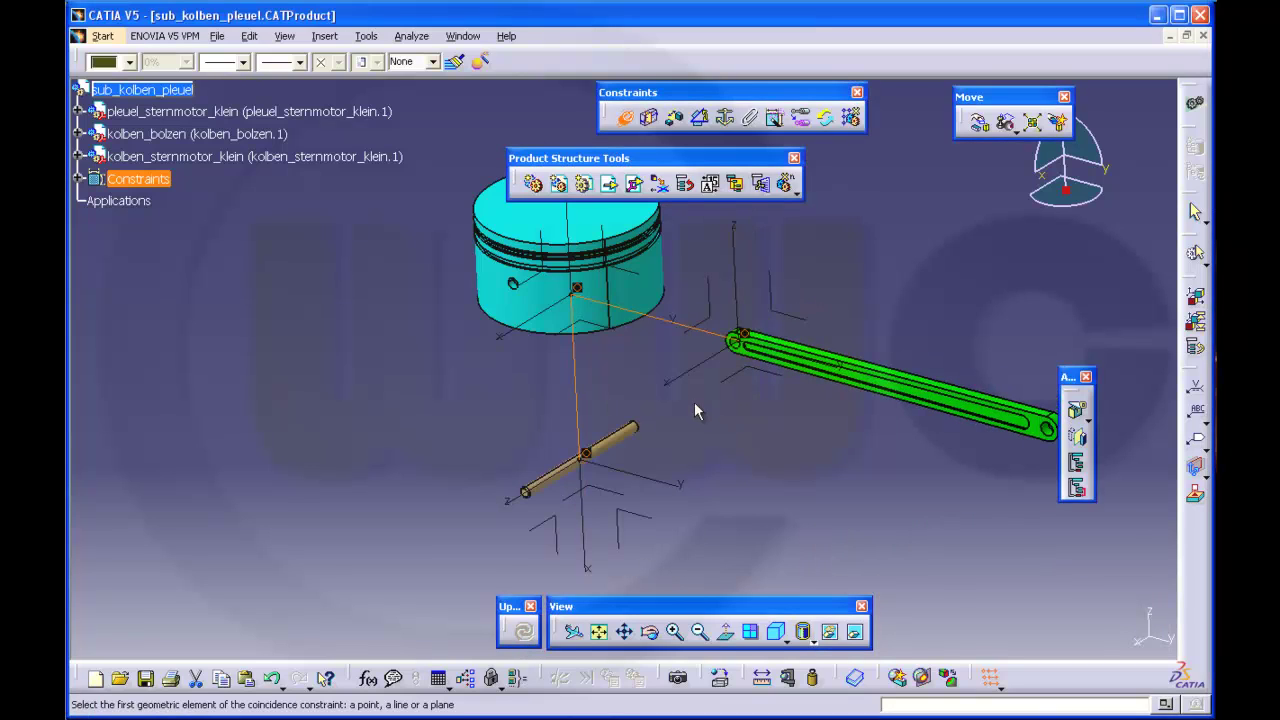
Step: Make the piston pin's axis coincident with the axis of the piston's pin hole, and update the assembly
click(605, 458)
middle_drag(534, 380, 540, 318)
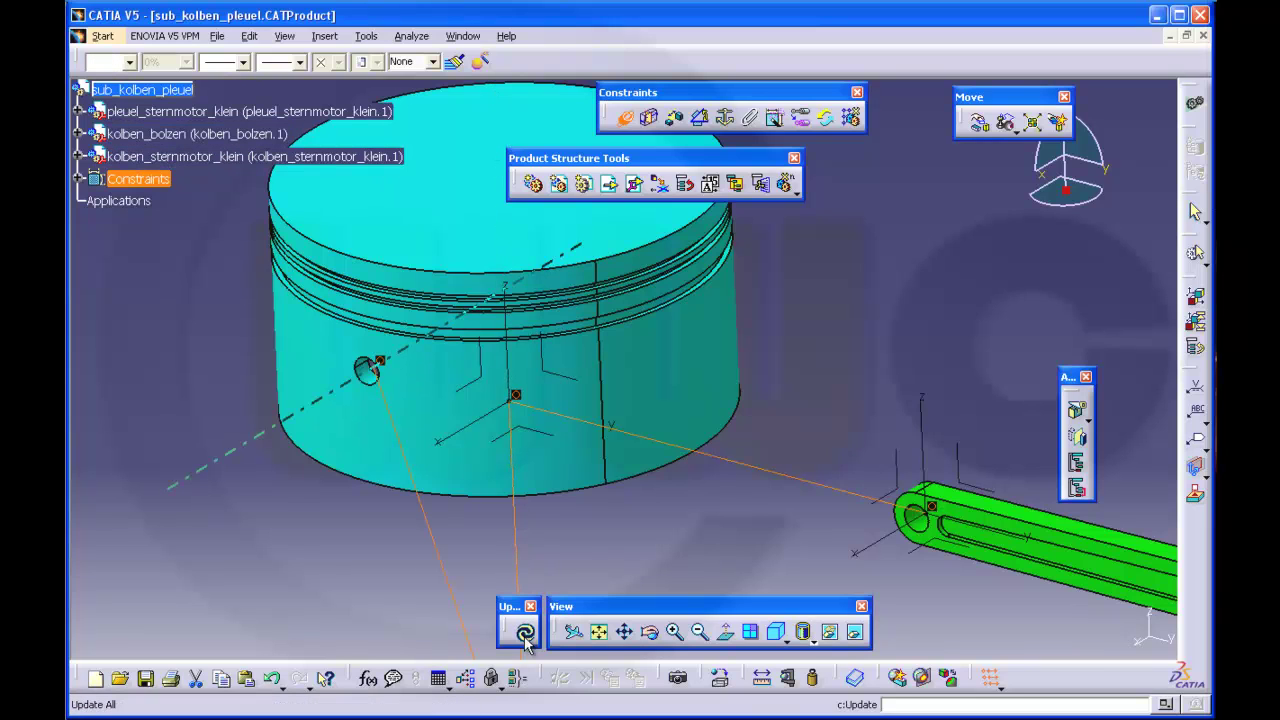
middle_drag(728, 483, 660, 460)
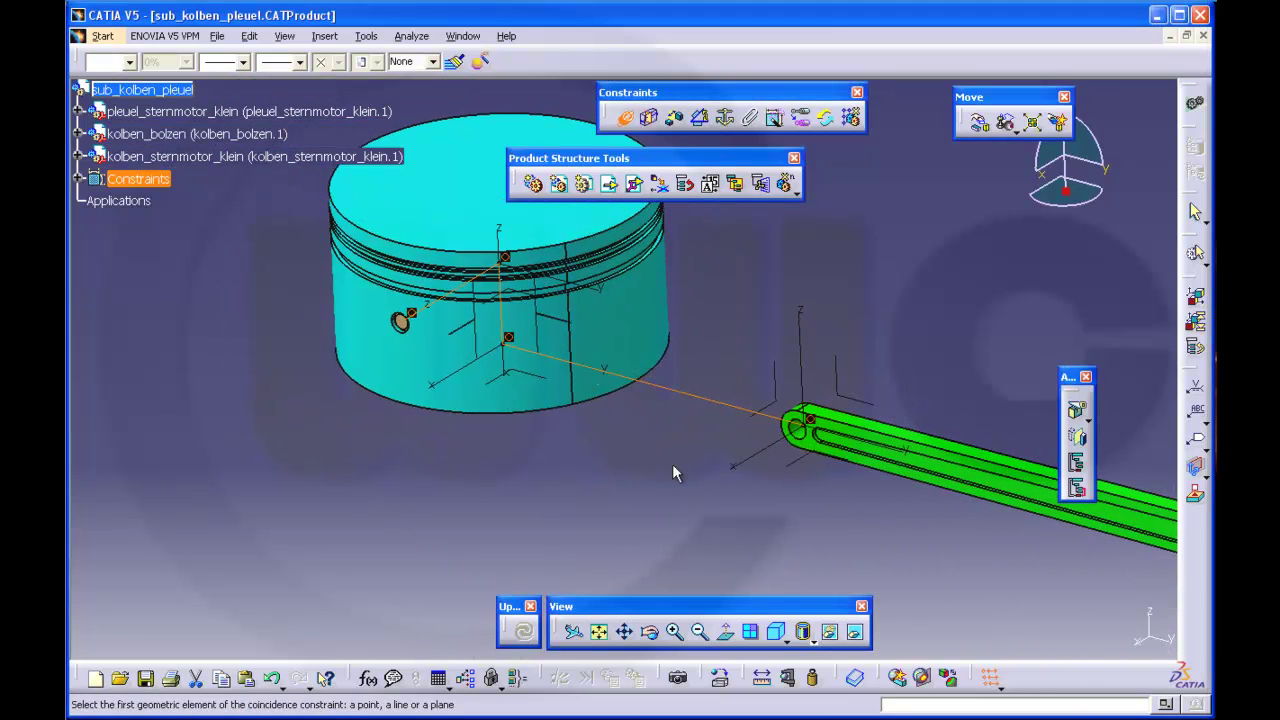
Step: Make the axis of the connecting rod's eye nearest the piston coincident with the piston pin's axis, and update the assembly
middle_drag(825, 475, 900, 482)
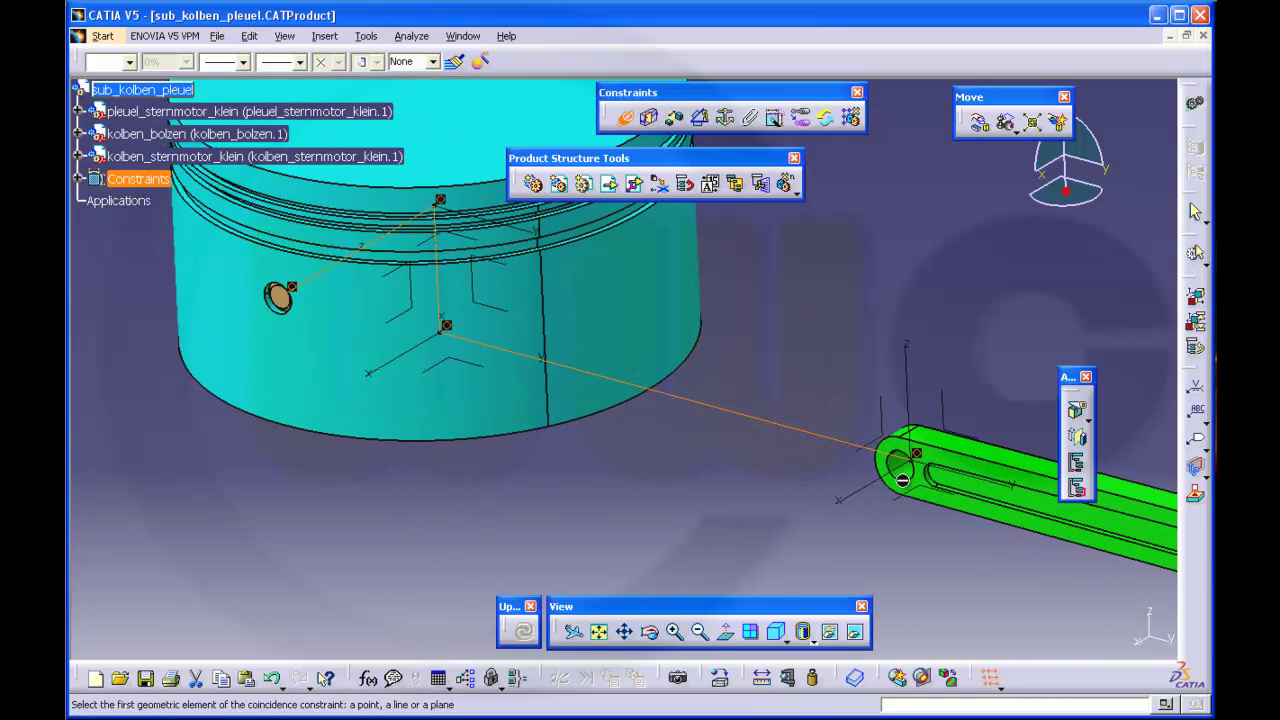
click(905, 472)
middle_drag(392, 432, 640, 190)
click(498, 469)
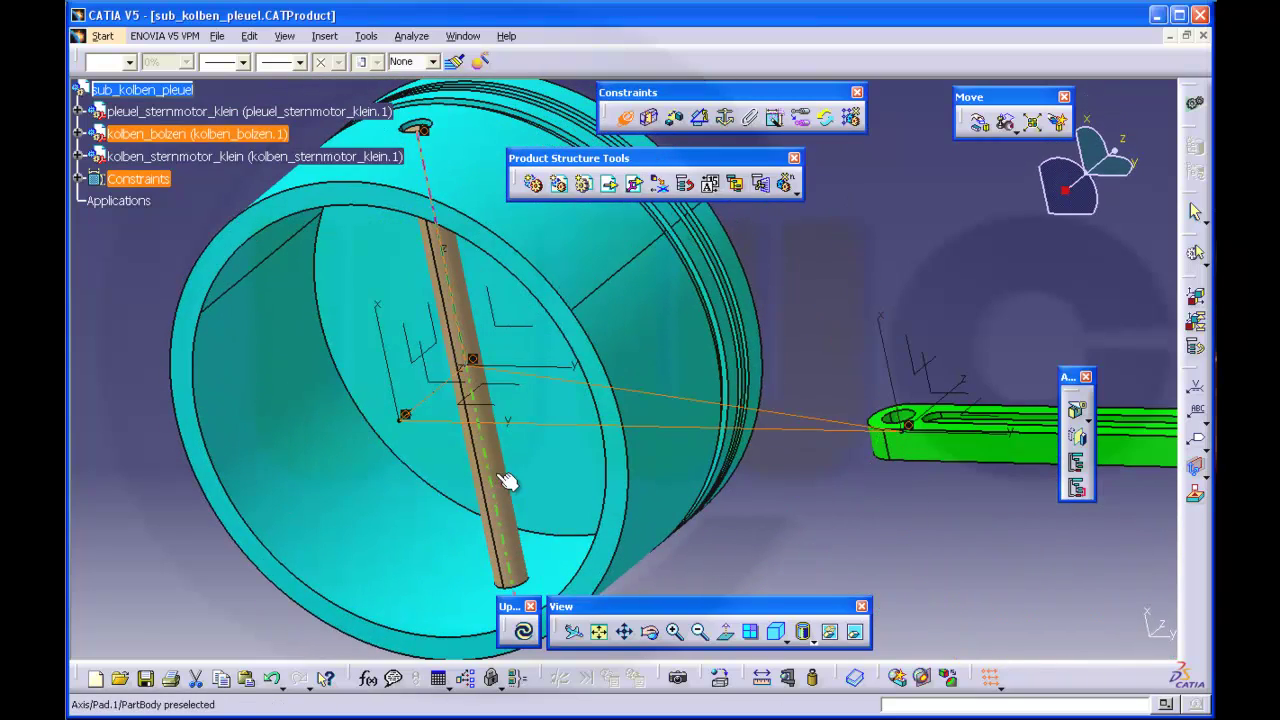
click(522, 631)
Step: Shift the constrained subassembly sideways by manipulating the piston along any plane with respect to constraints
middle_drag(503, 457, 585, 492)
middle_drag(673, 419, 595, 410)
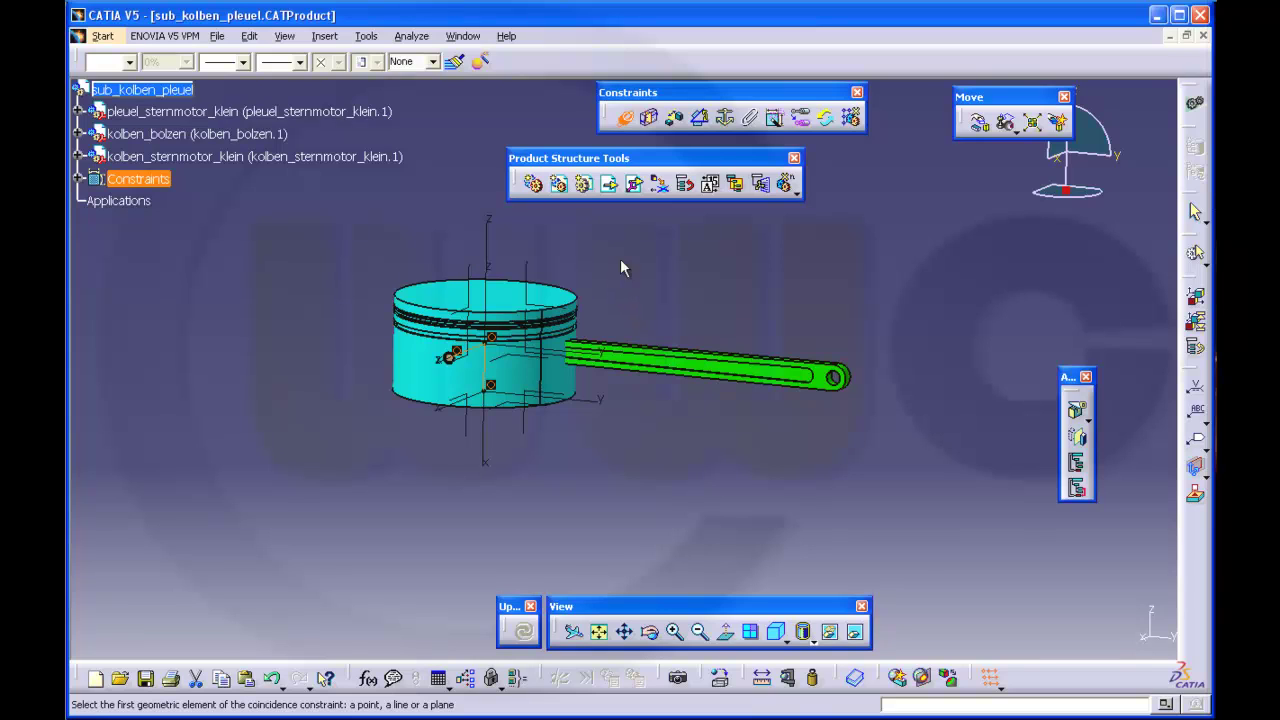
click(749, 117)
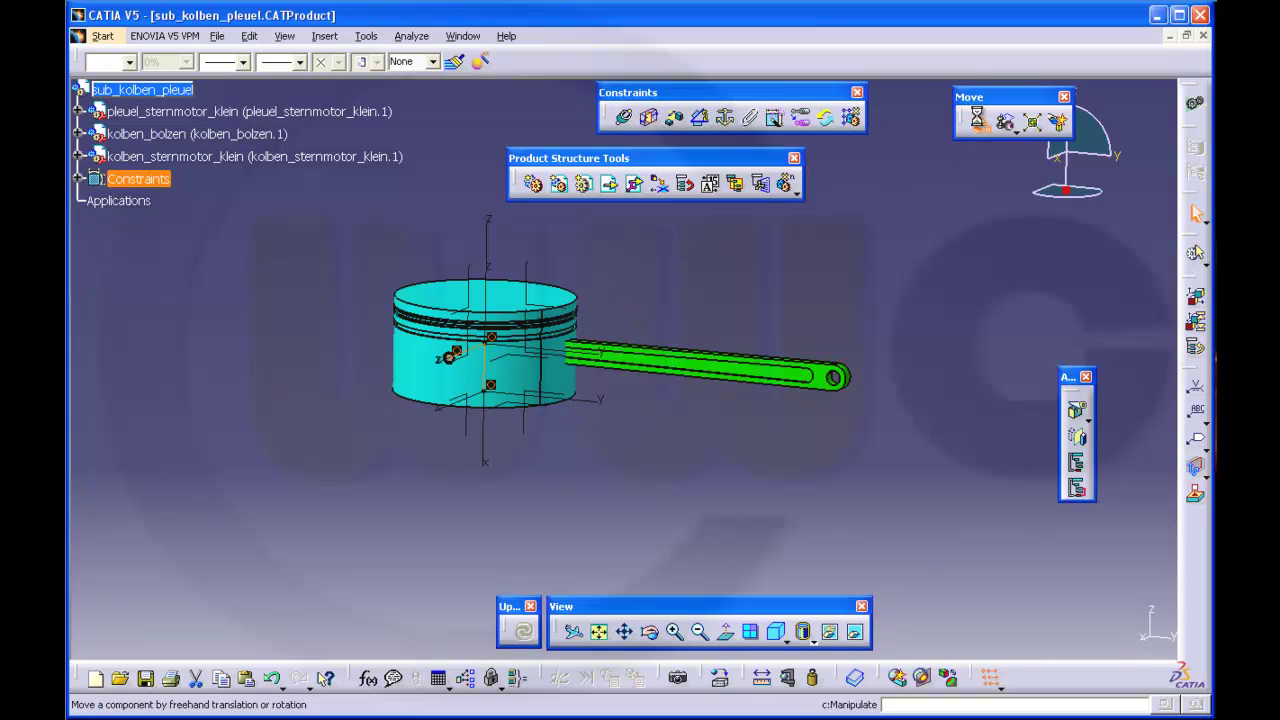
click(978, 122)
drag(490, 370, 620, 360)
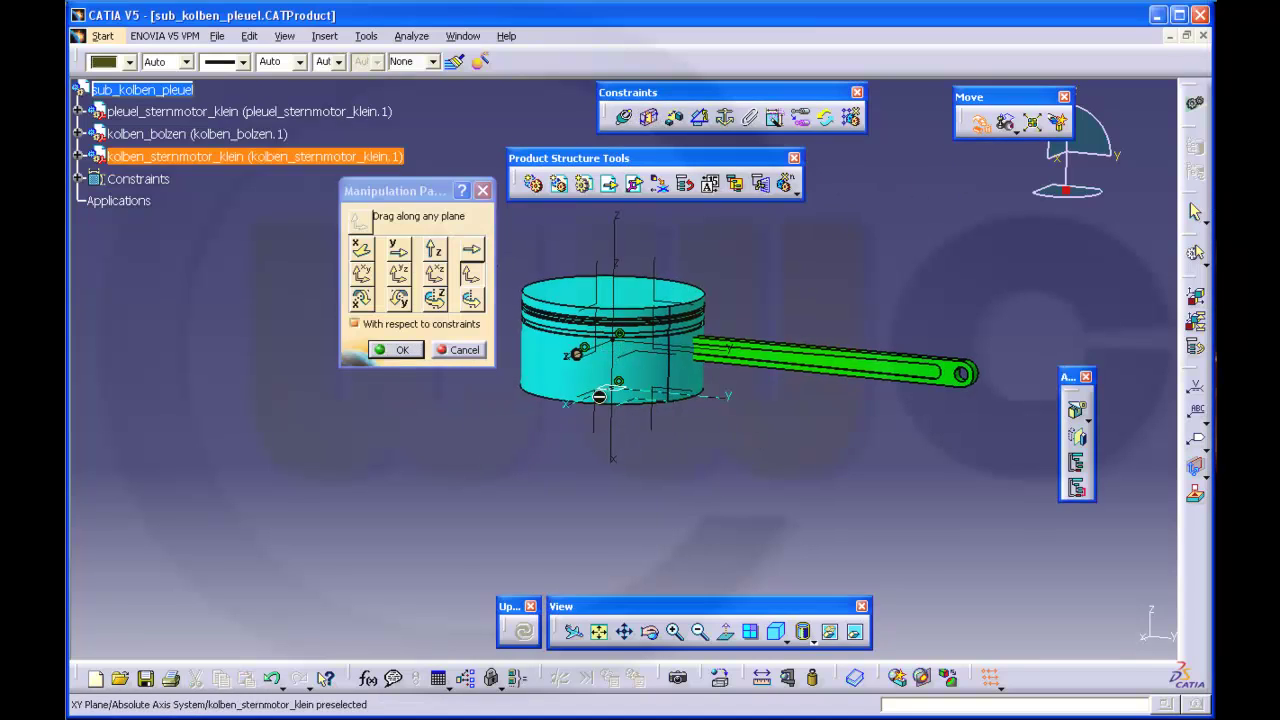
Step: Rotate the connecting rod around the pin axis, without respect to constraints, until it hangs straight down below the piston
click(470, 298)
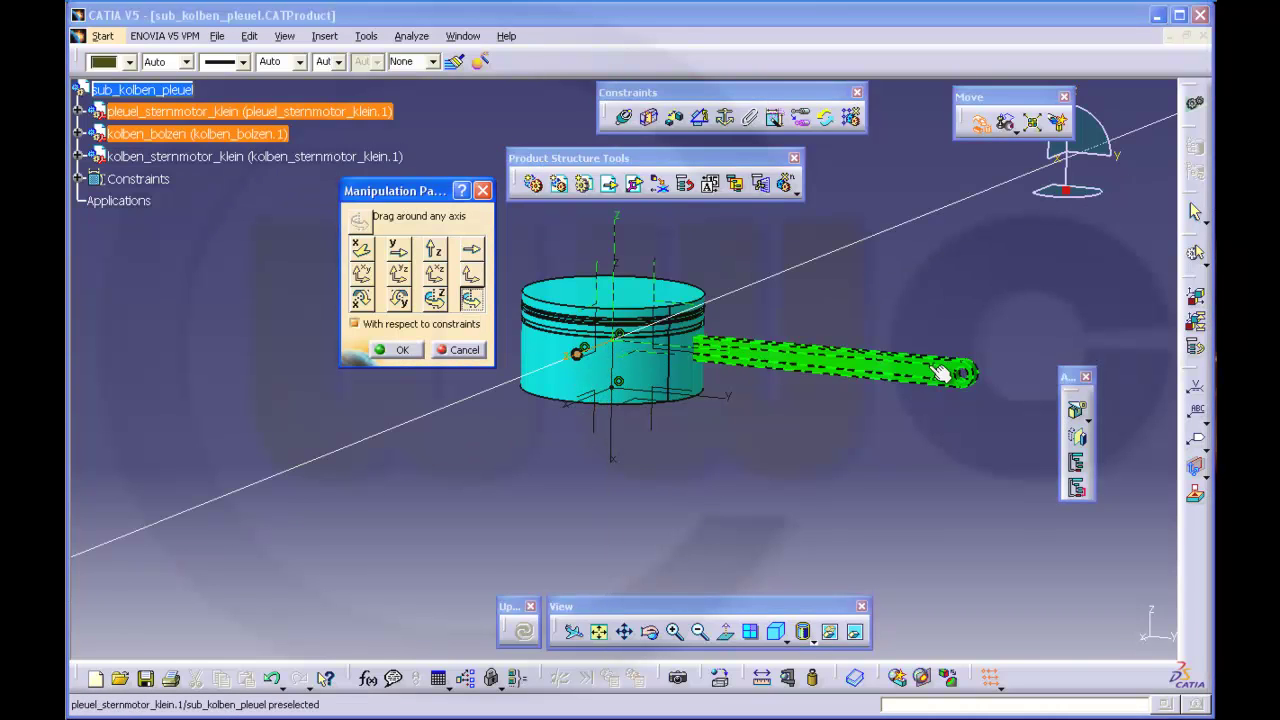
mouse_move(952, 415)
mouse_down()
mouse_move(905, 470)
mouse_move(960, 420)
mouse_move(958, 395)
mouse_up()
click(354, 323)
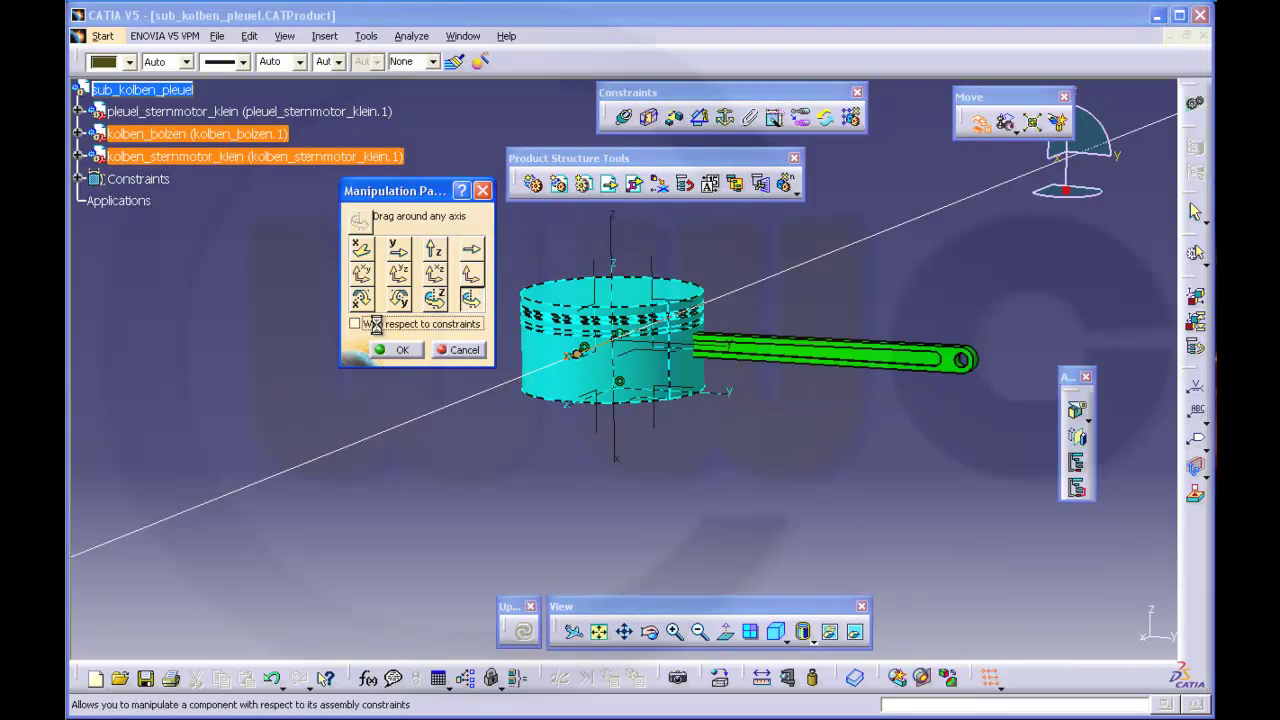
drag(963, 372, 607, 500)
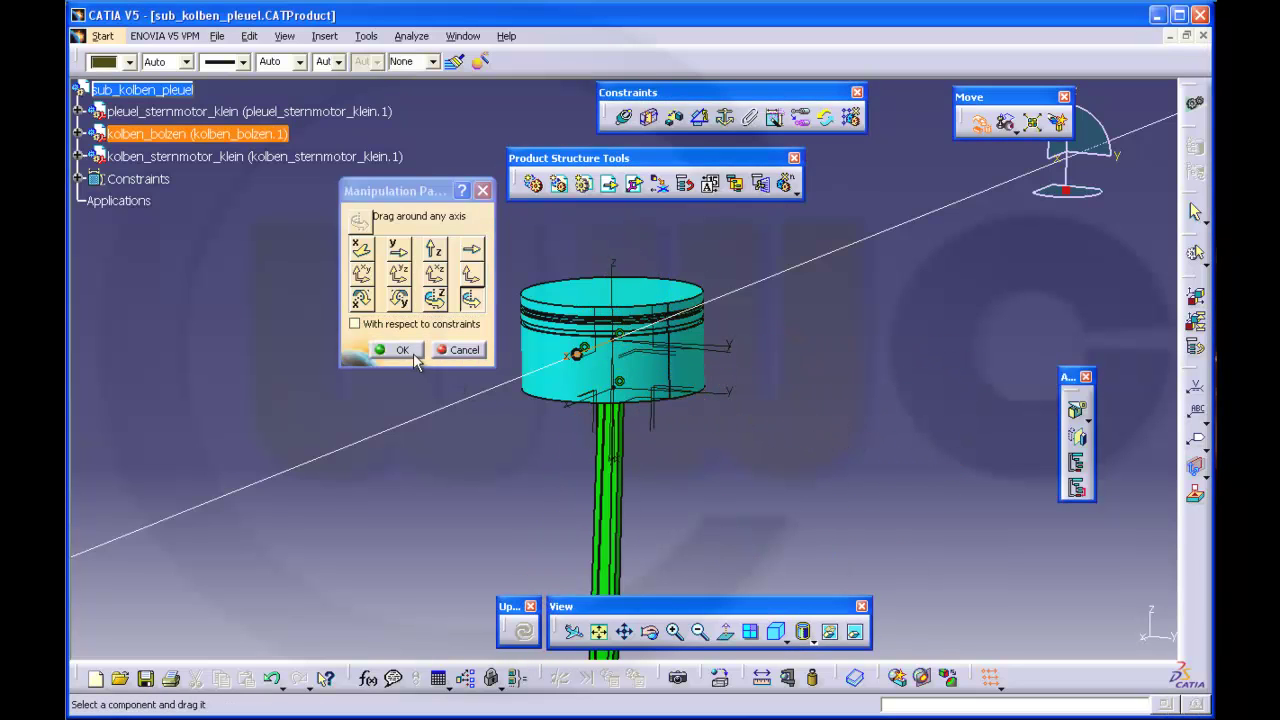
click(400, 350)
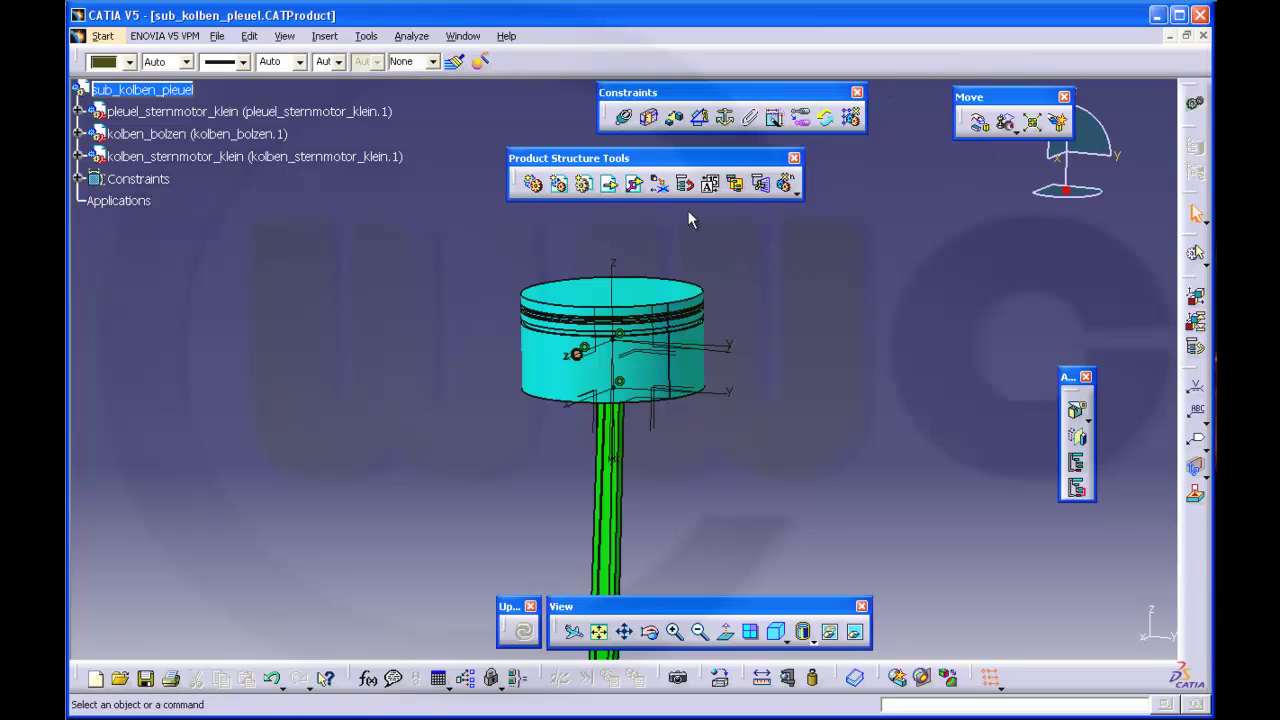
Step: In Save Management, set 7_cylinder_stern_motor.CATProduct to be saved under that name in the se_videos folder, accepting the overwriting of existing files
click(217, 36)
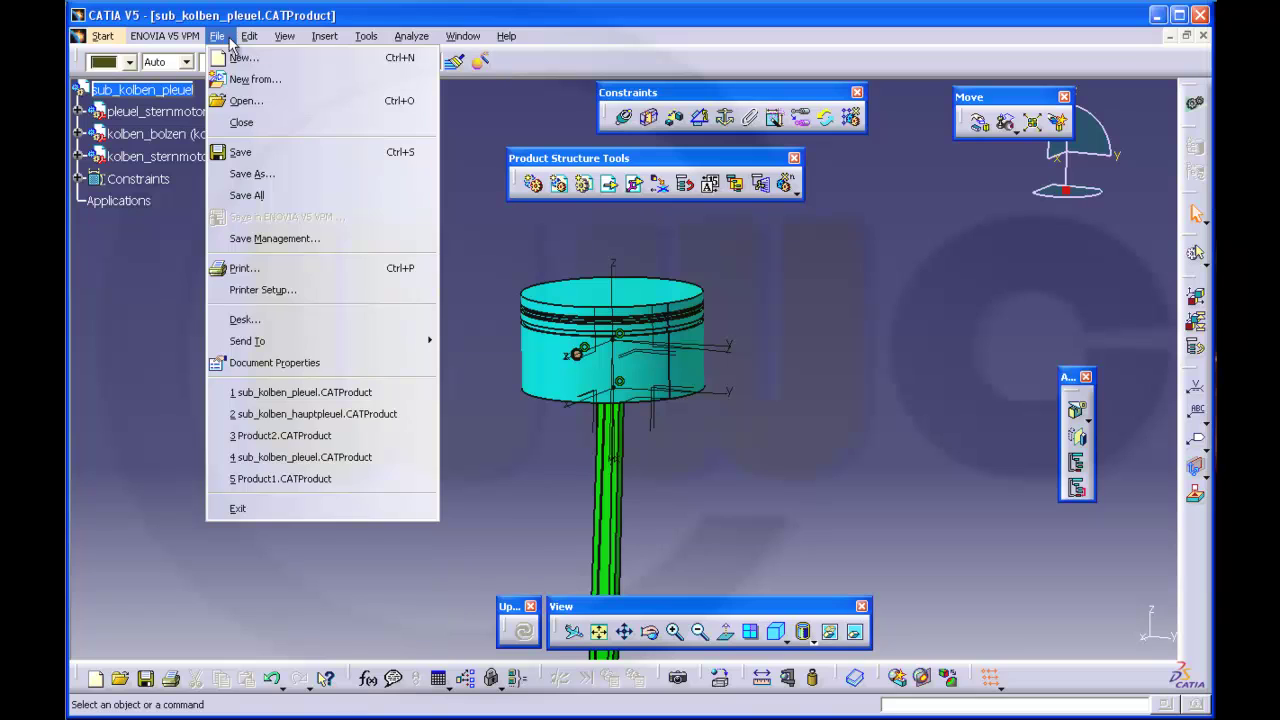
key(Escape)
click(217, 37)
click(259, 240)
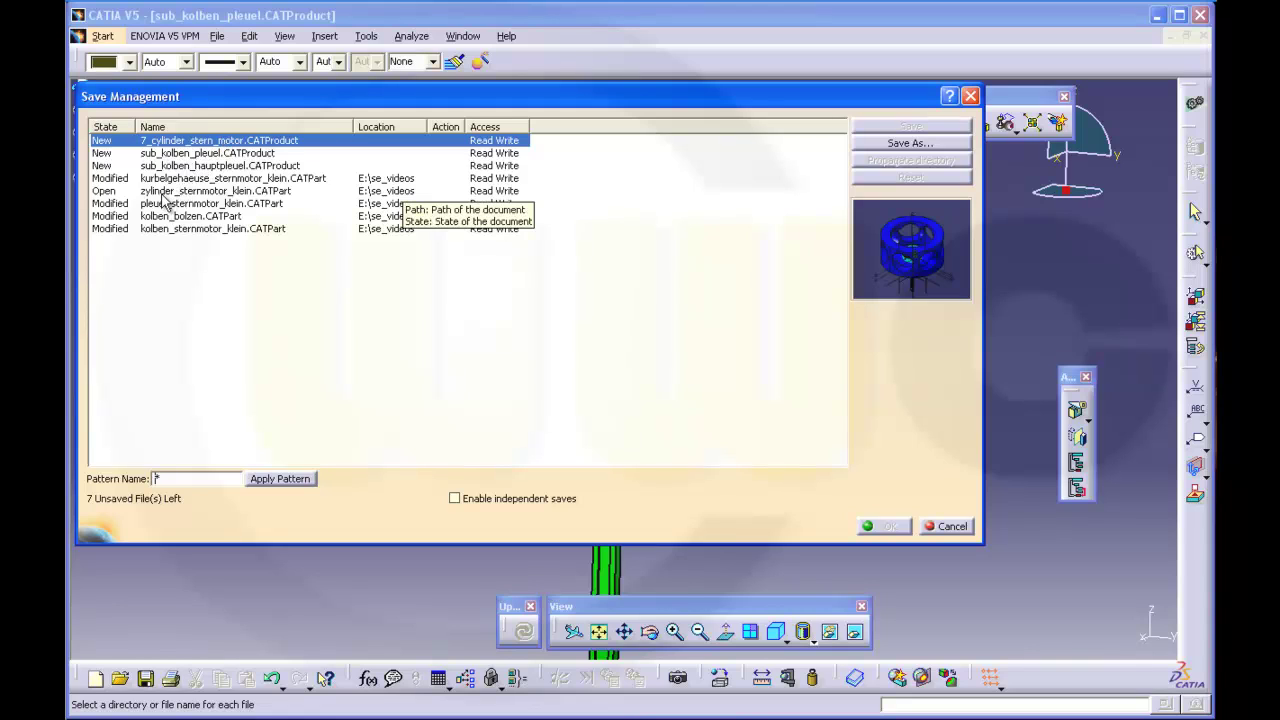
click(265, 154)
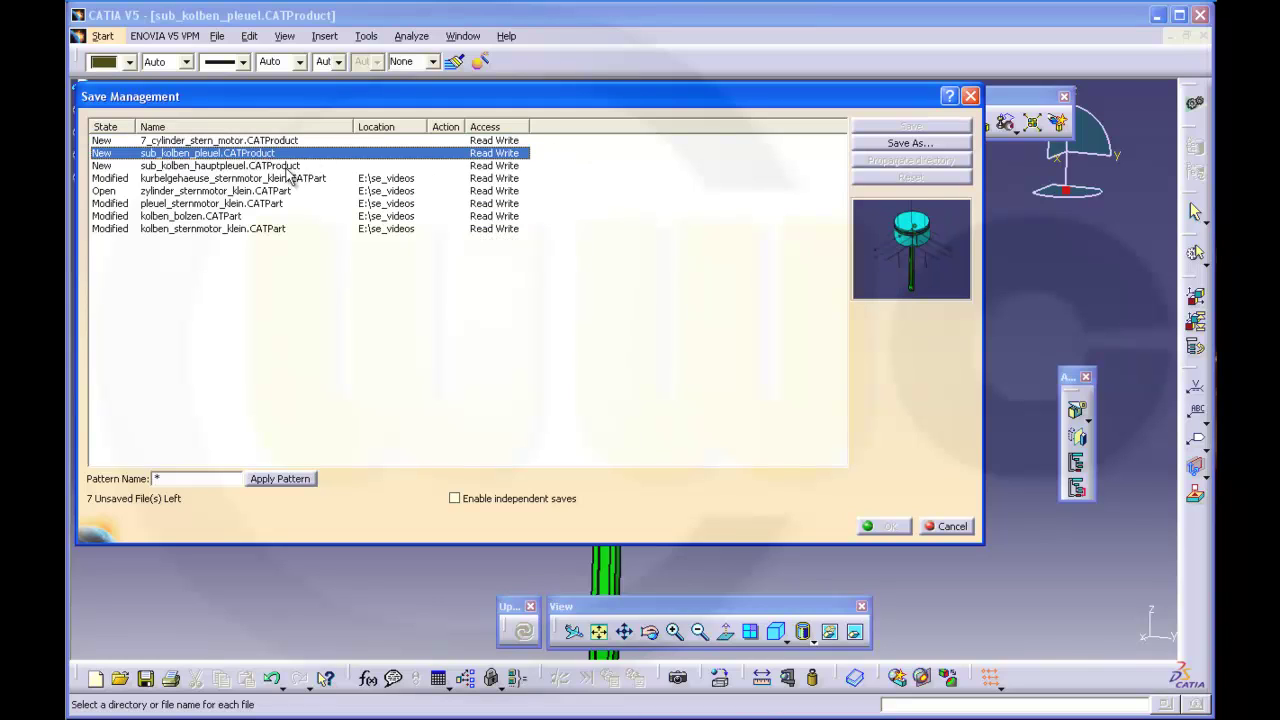
click(287, 167)
click(286, 154)
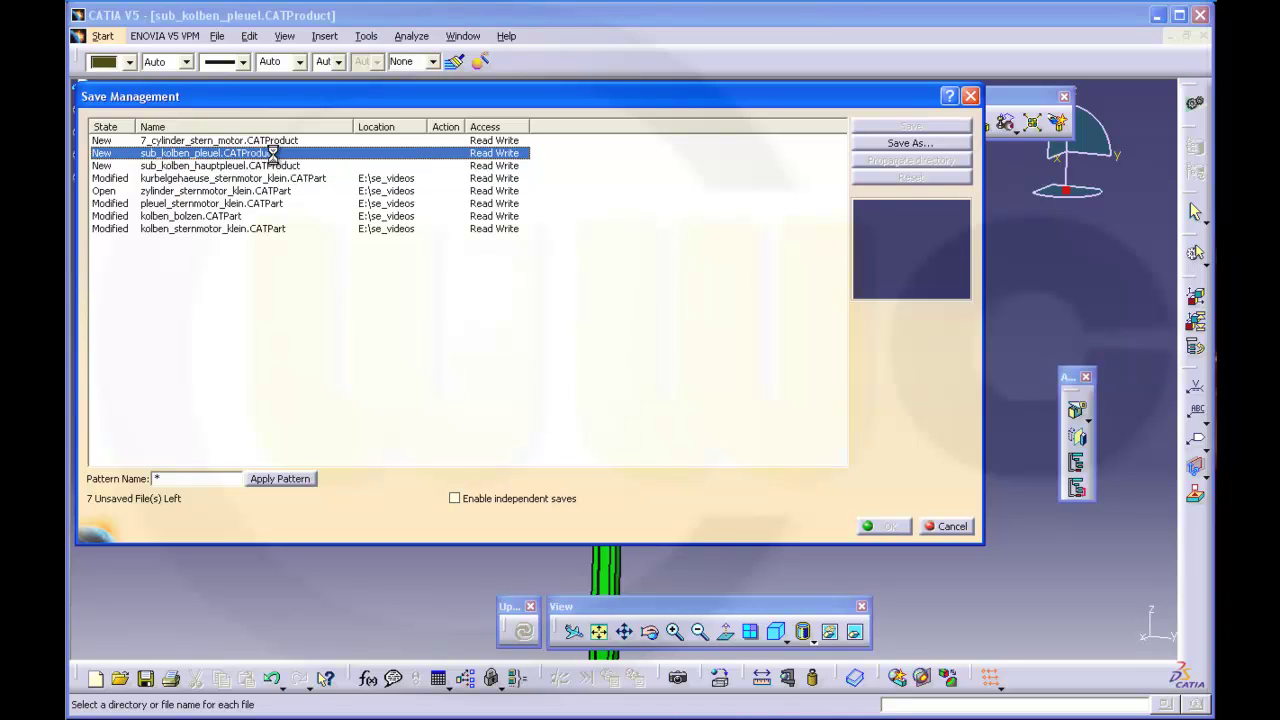
click(334, 141)
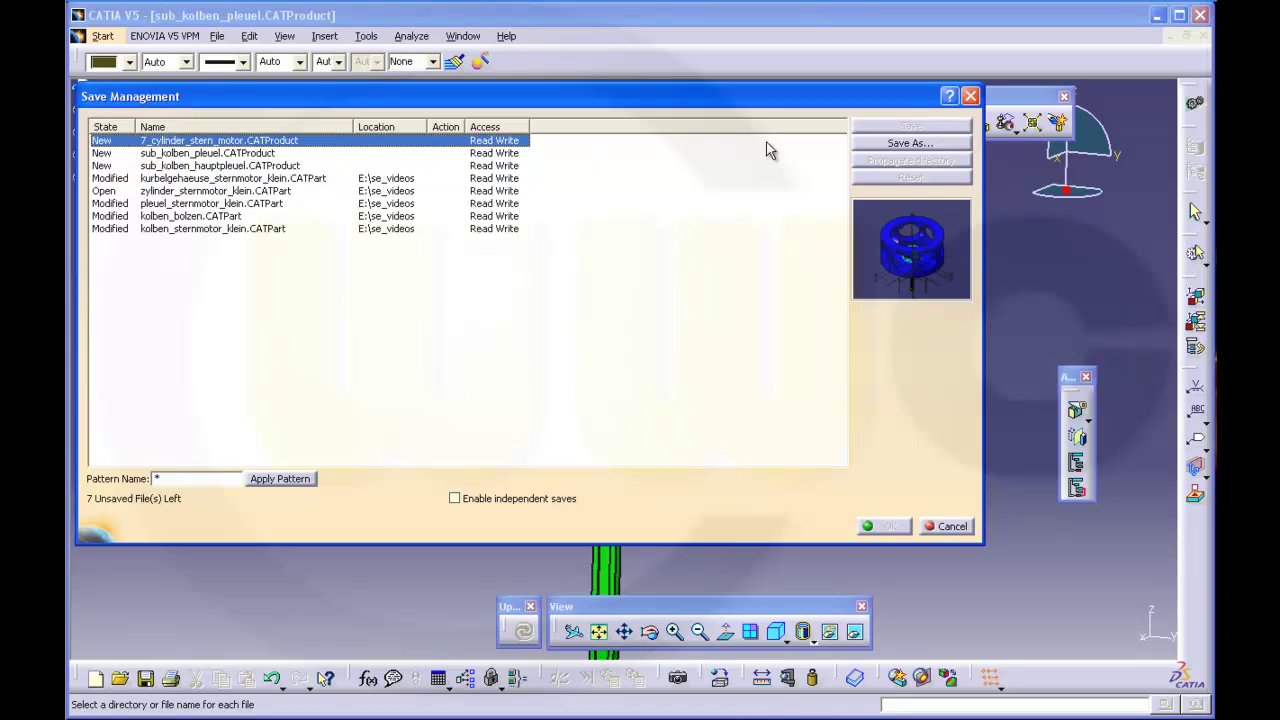
click(232, 152)
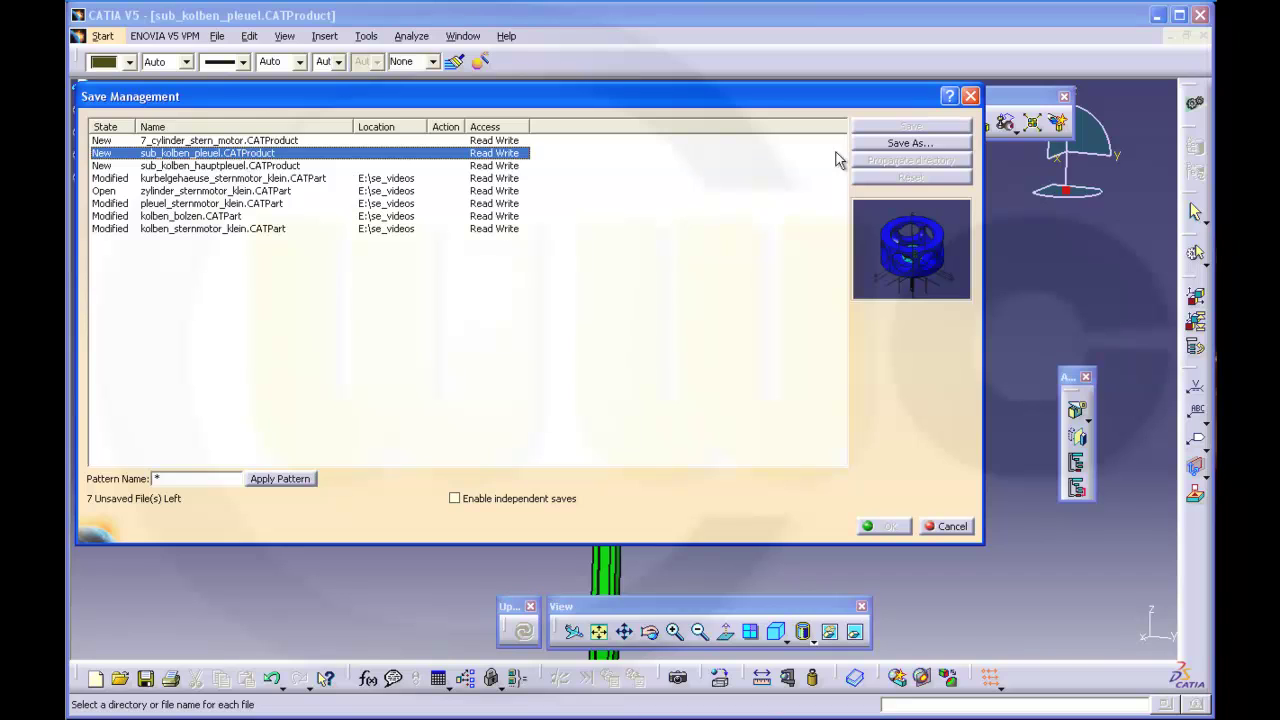
click(279, 141)
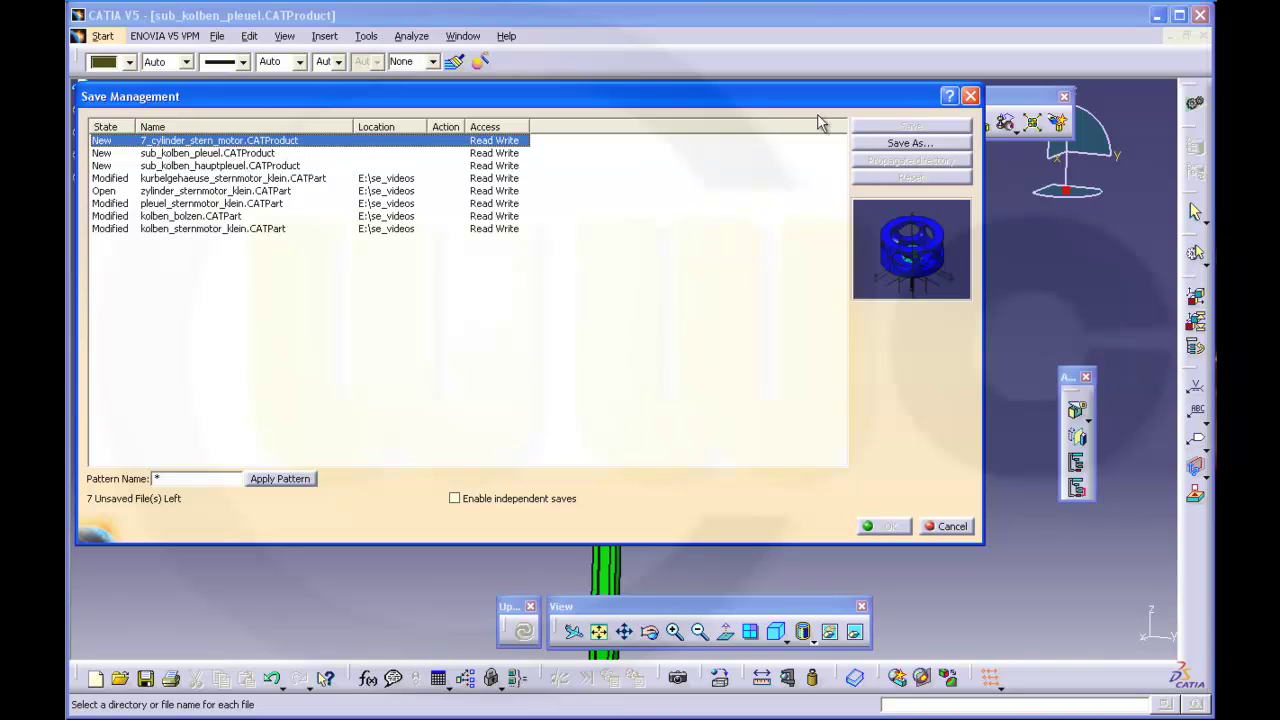
click(915, 144)
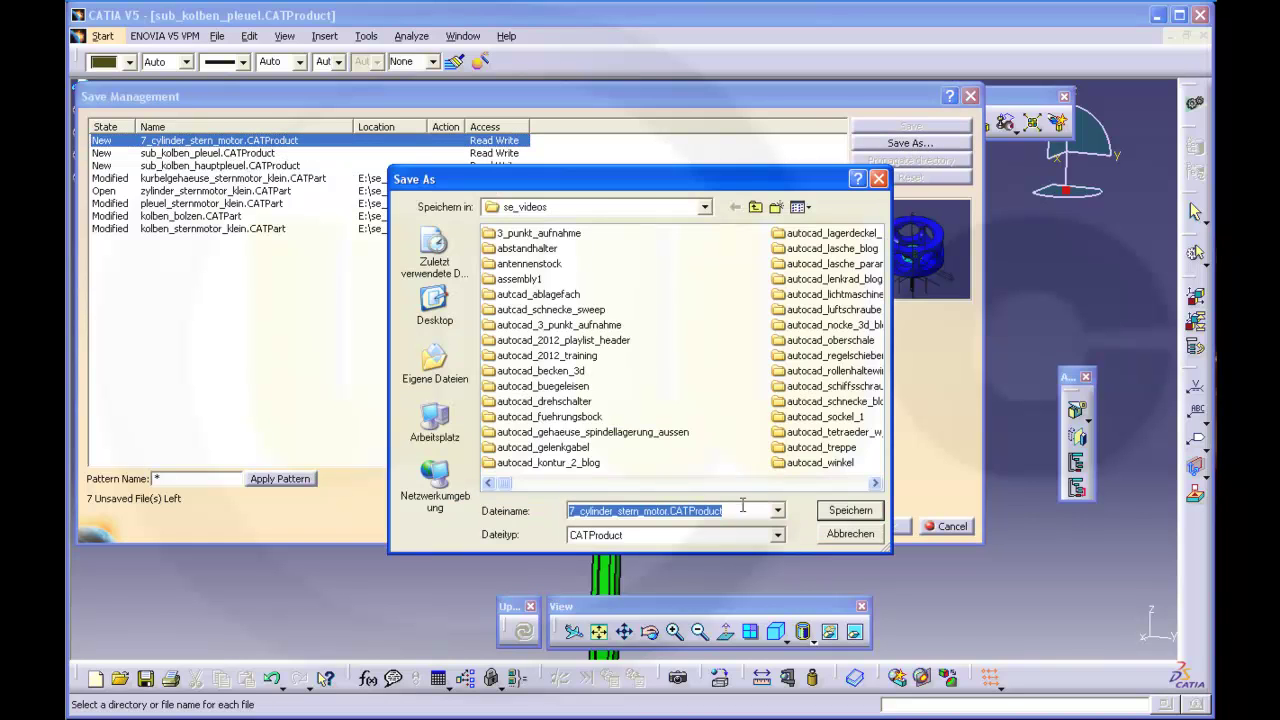
click(834, 519)
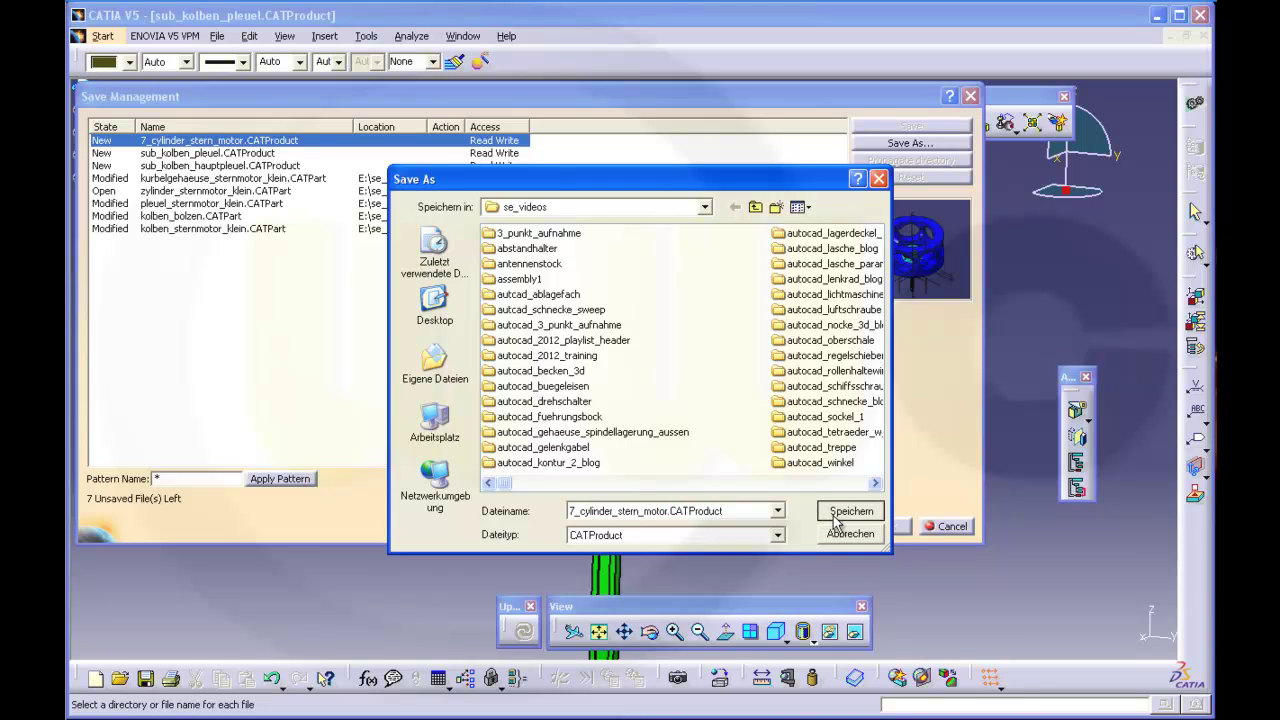
click(603, 395)
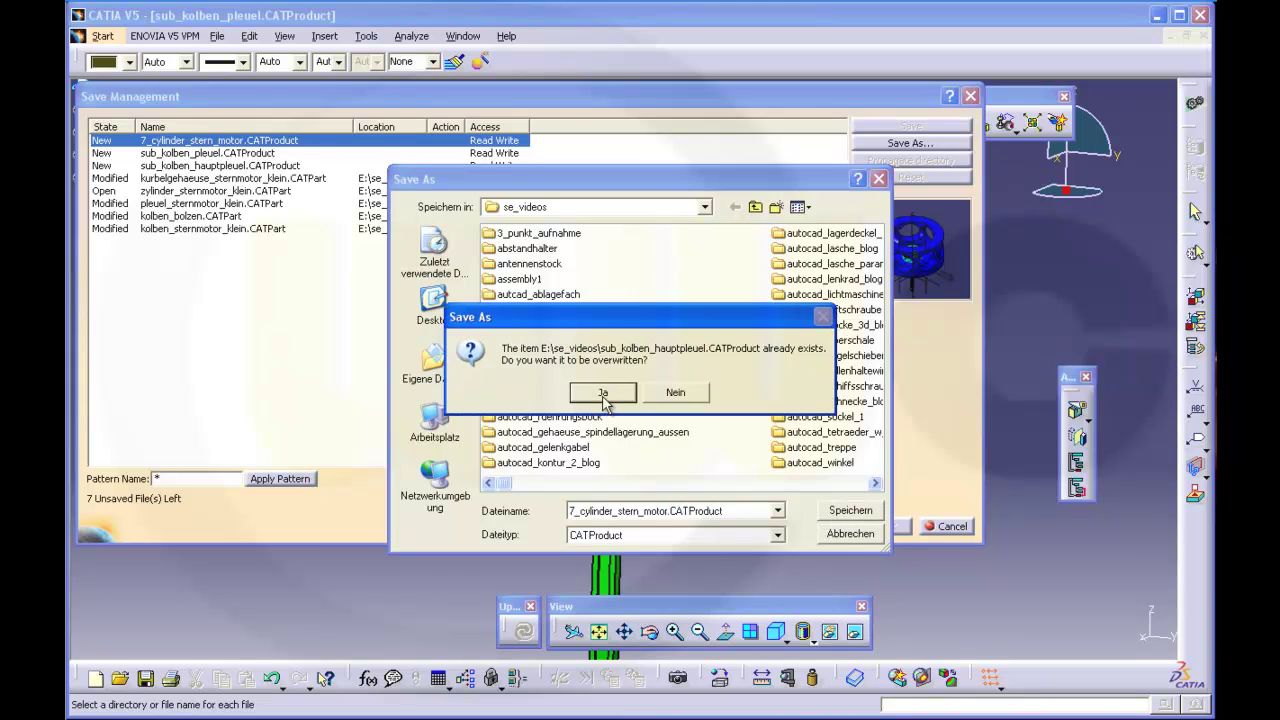
click(603, 395)
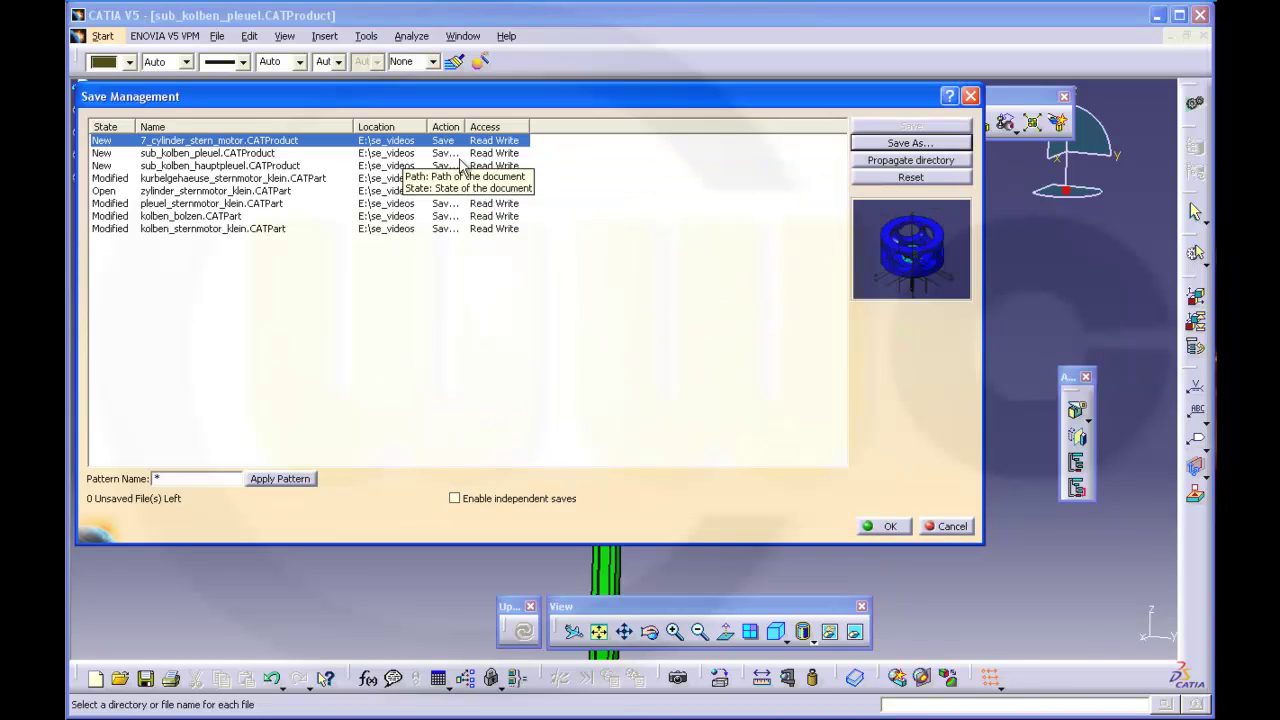
Step: Propagate the directory to all documents, overwriting the existing subproducts, save them, and close the sub_kolben_pleuel window
click(885, 162)
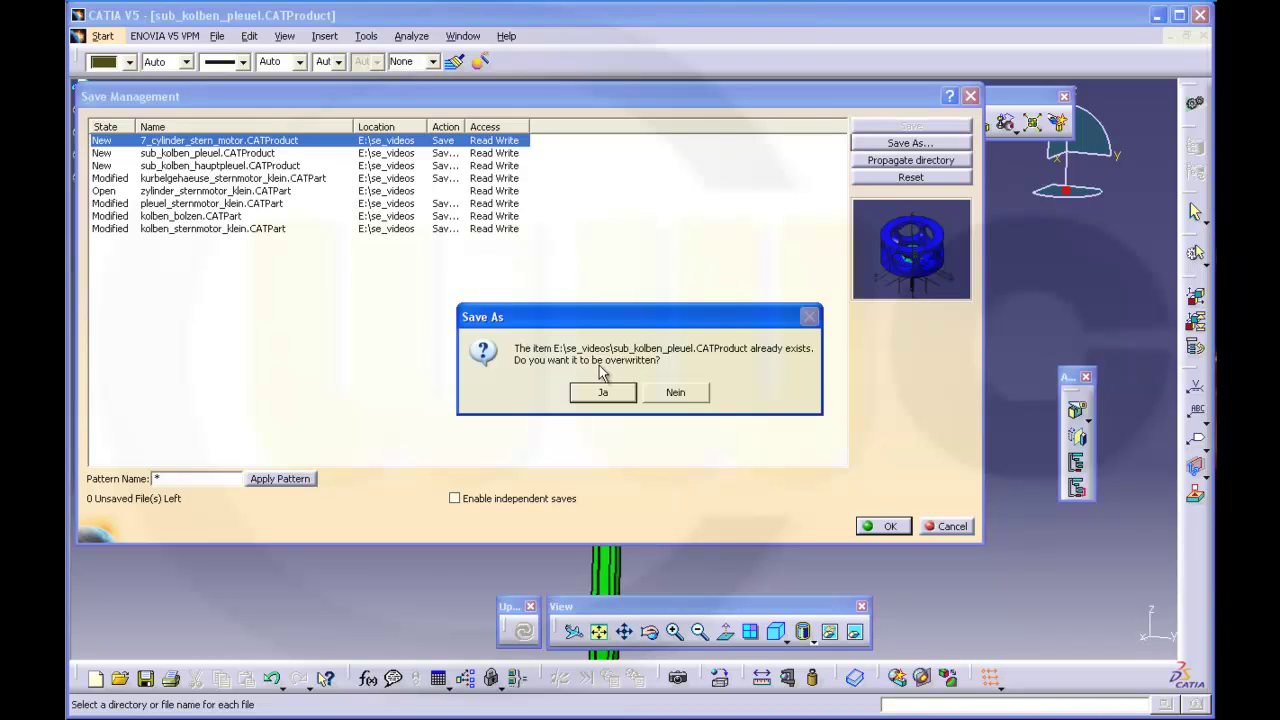
click(593, 398)
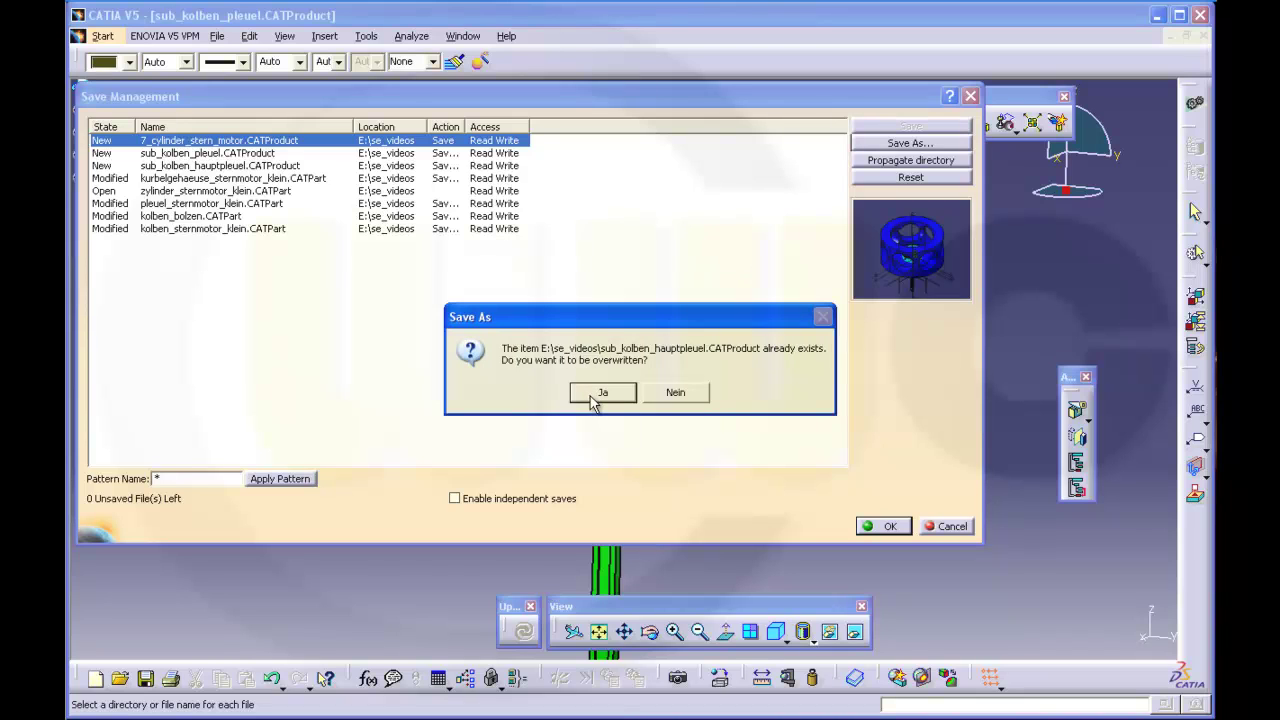
click(591, 396)
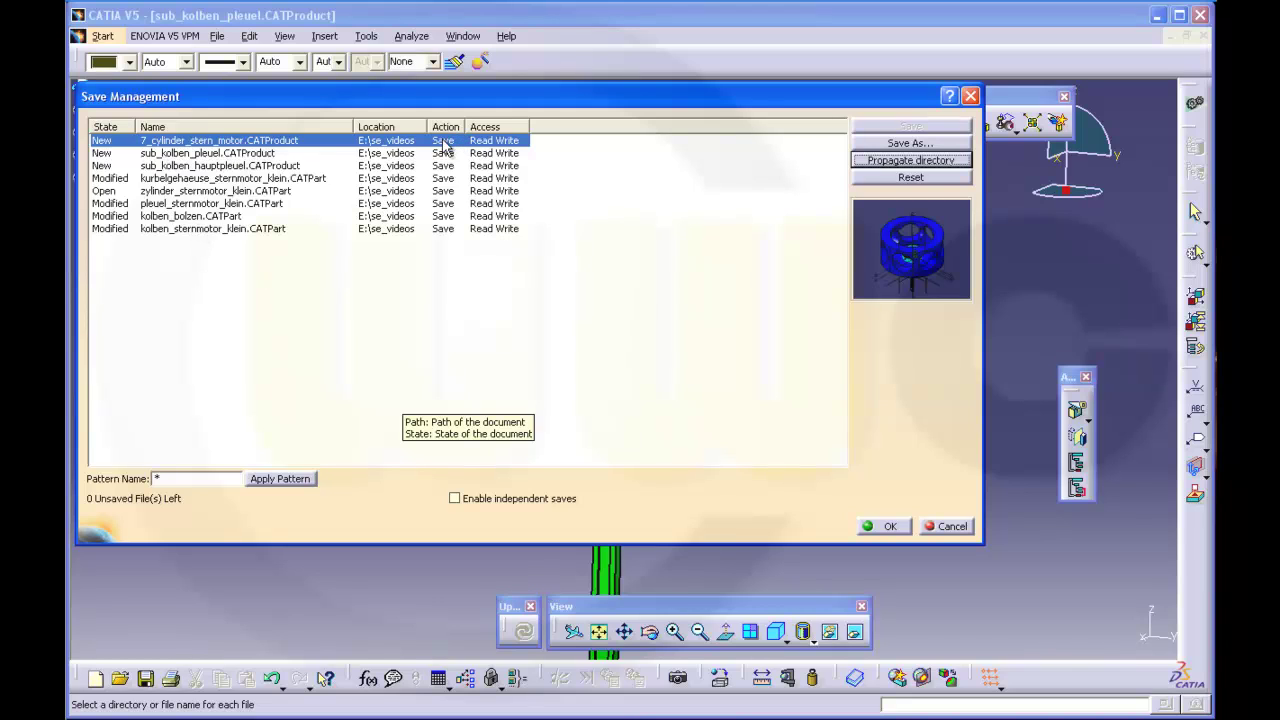
click(890, 526)
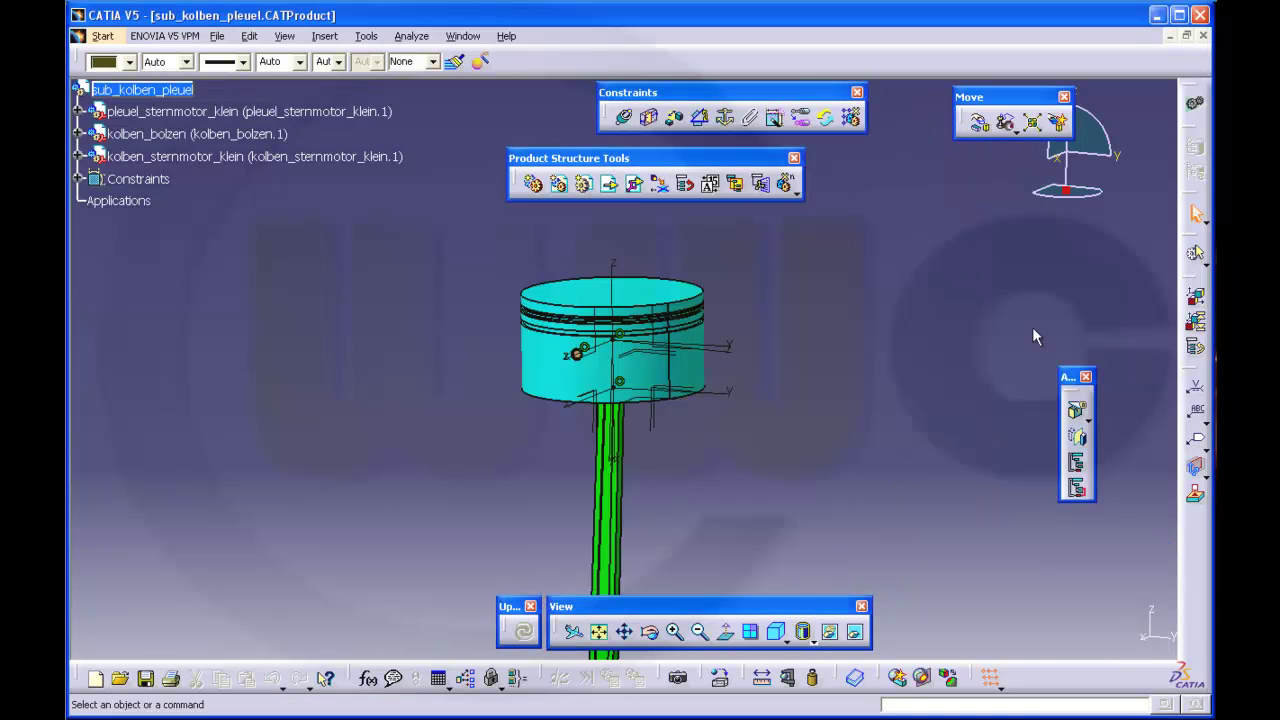
click(1202, 37)
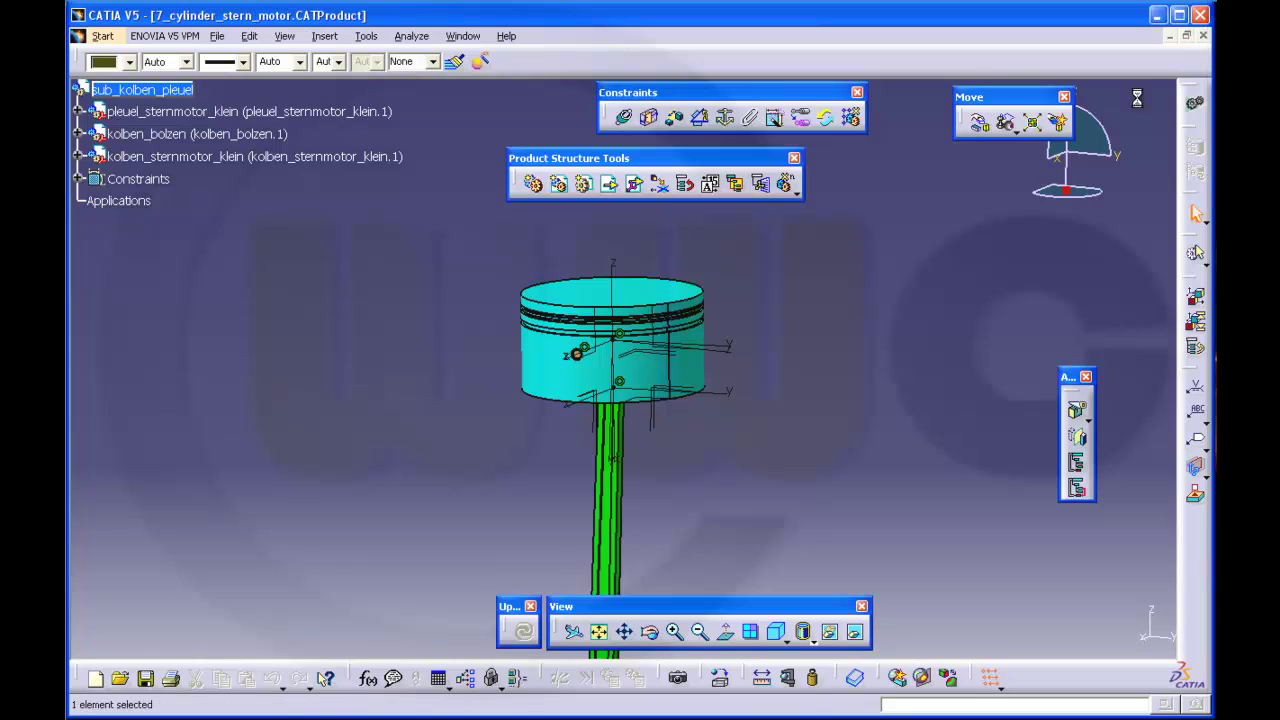
middle_drag(742, 447, 586, 375)
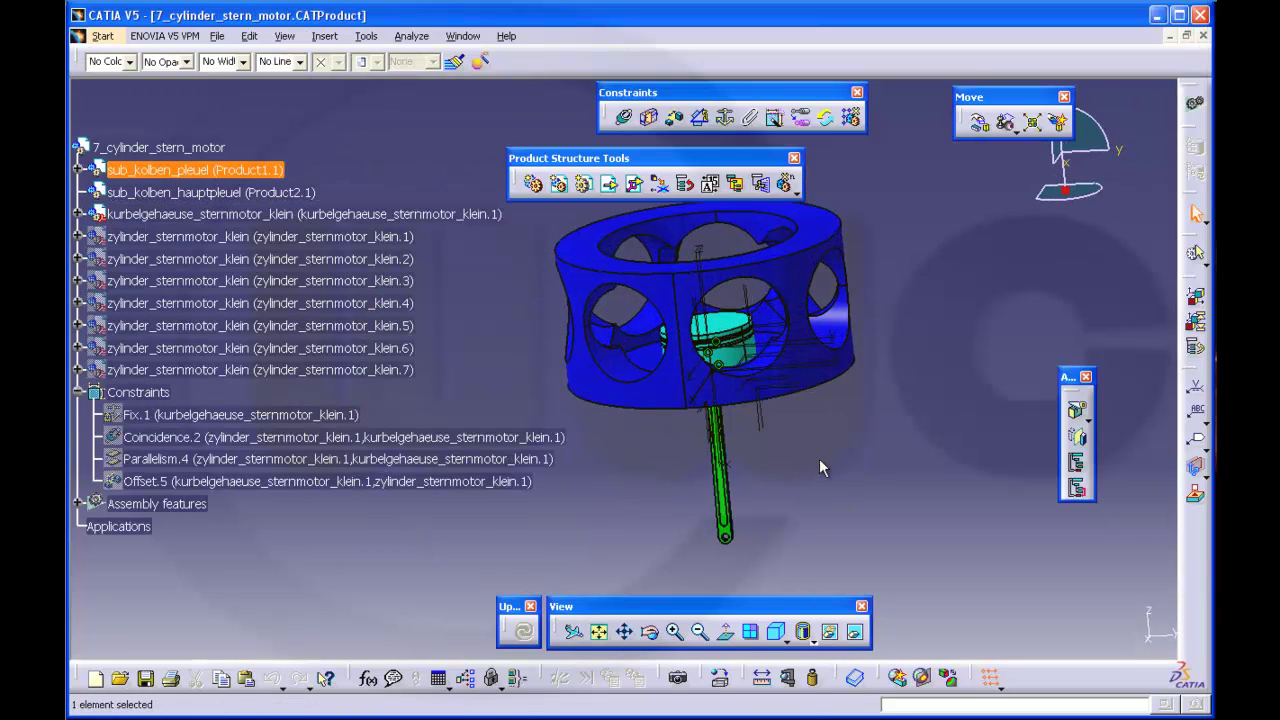
click(623, 117)
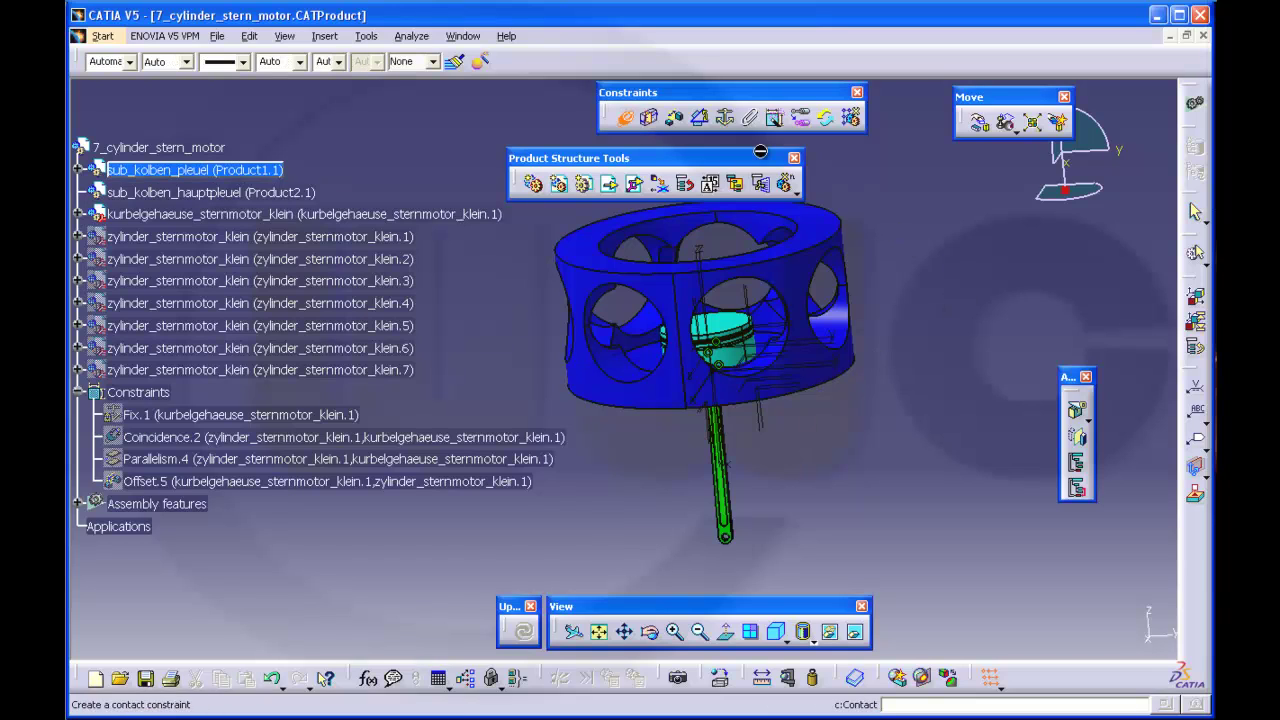
click(736, 364)
middle_drag(845, 335, 816, 310)
middle_drag(944, 400, 936, 372)
key(Escape)
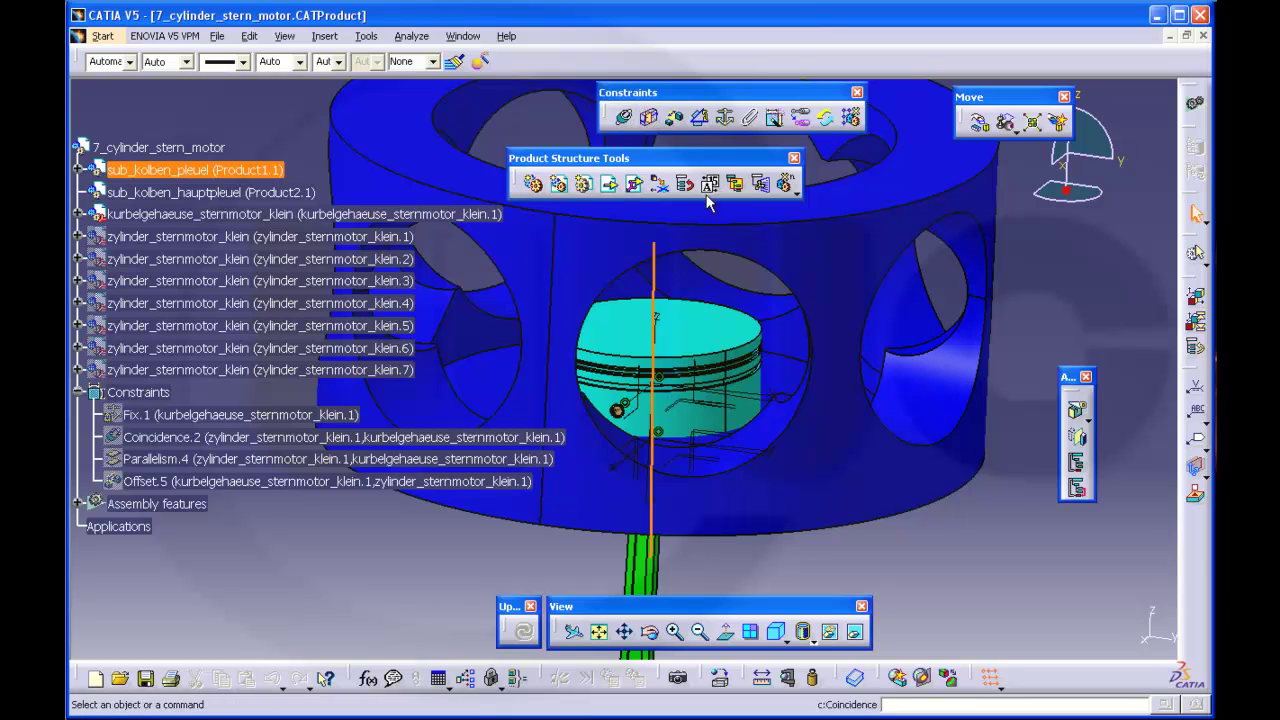
click(622, 117)
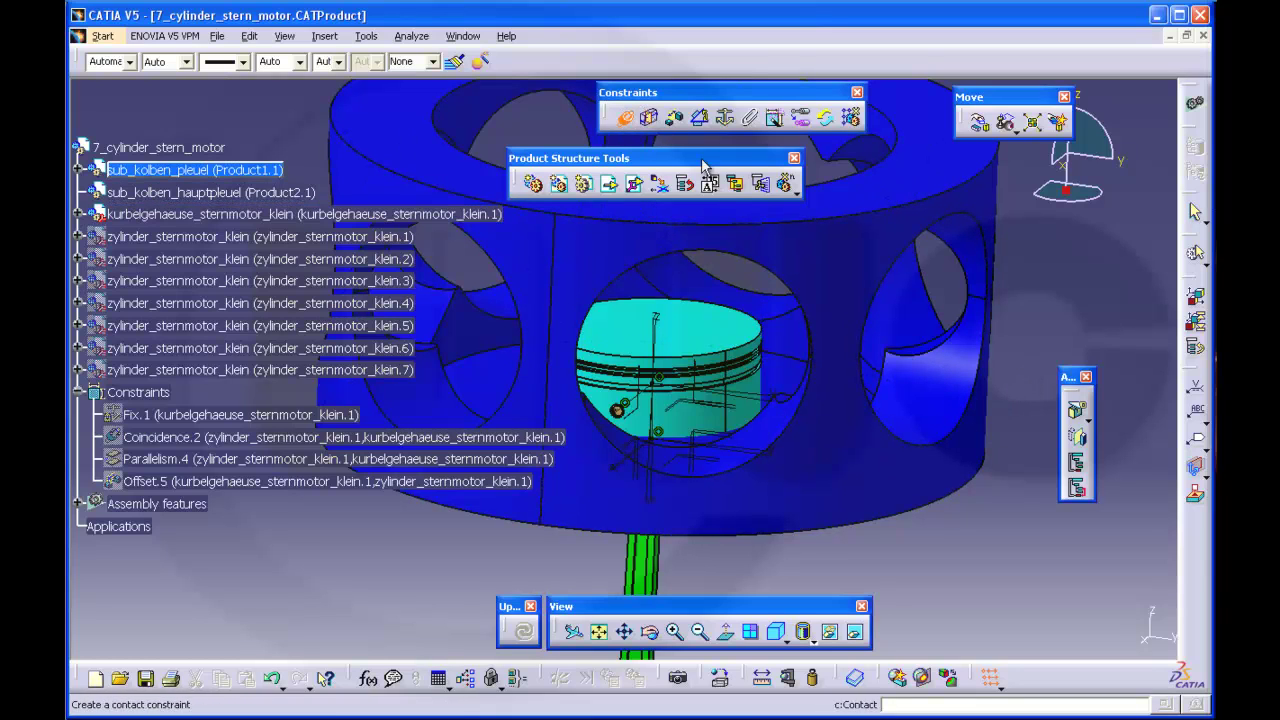
click(750, 414)
middle_drag(929, 377, 891, 297)
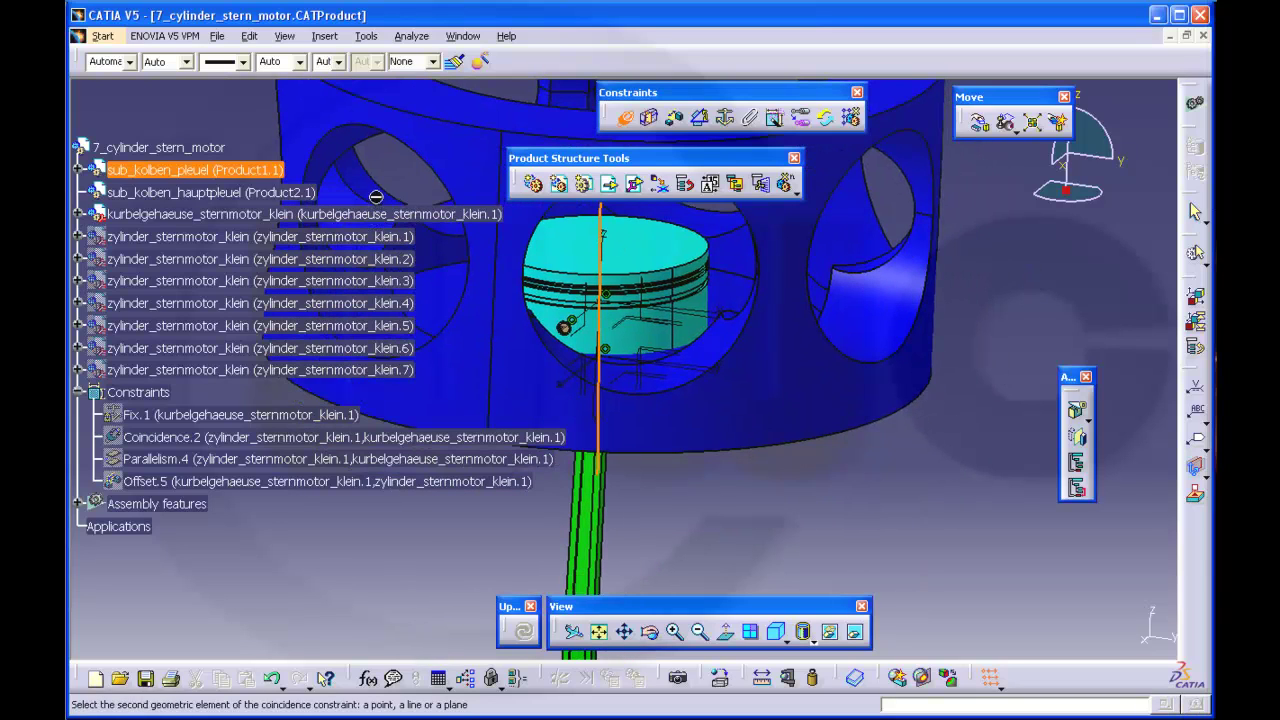
Step: Activate the top-level 7_cylinder_stern_motor product, make the piston axis coincident with a crankcase bore axis, and update the assembly
click(174, 152)
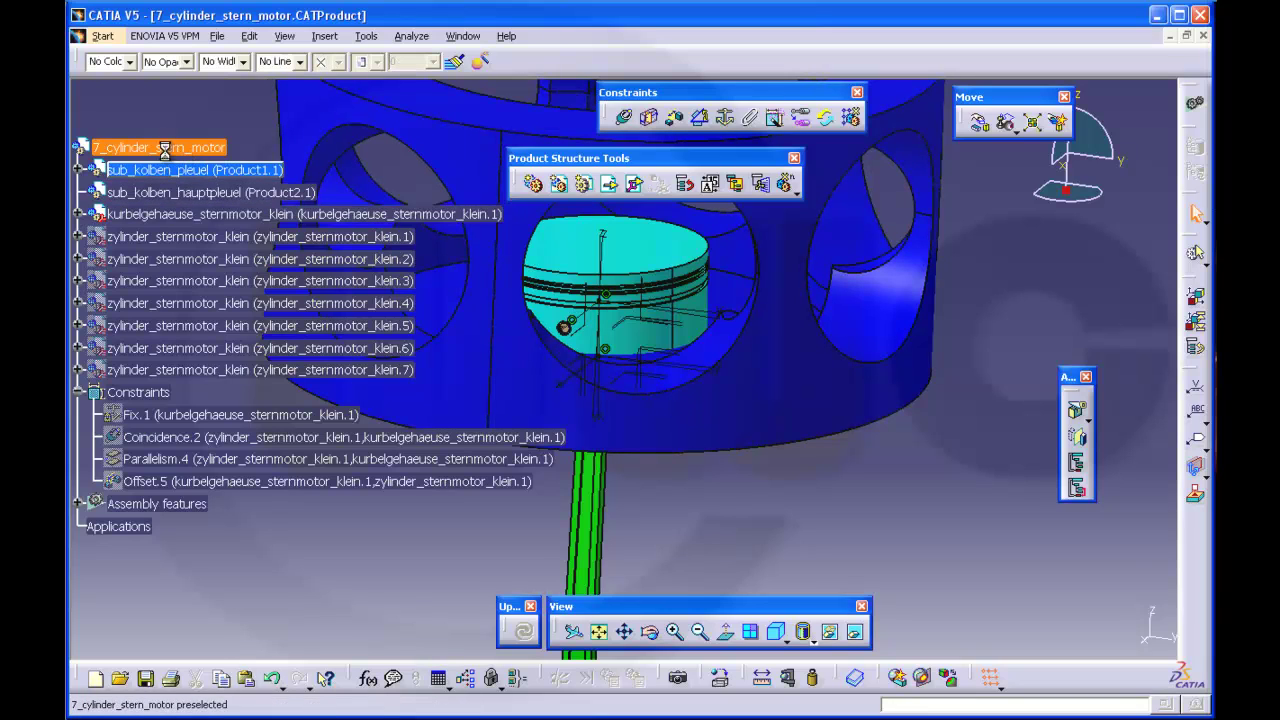
click(964, 410)
middle_drag(965, 409, 927, 447)
click(623, 118)
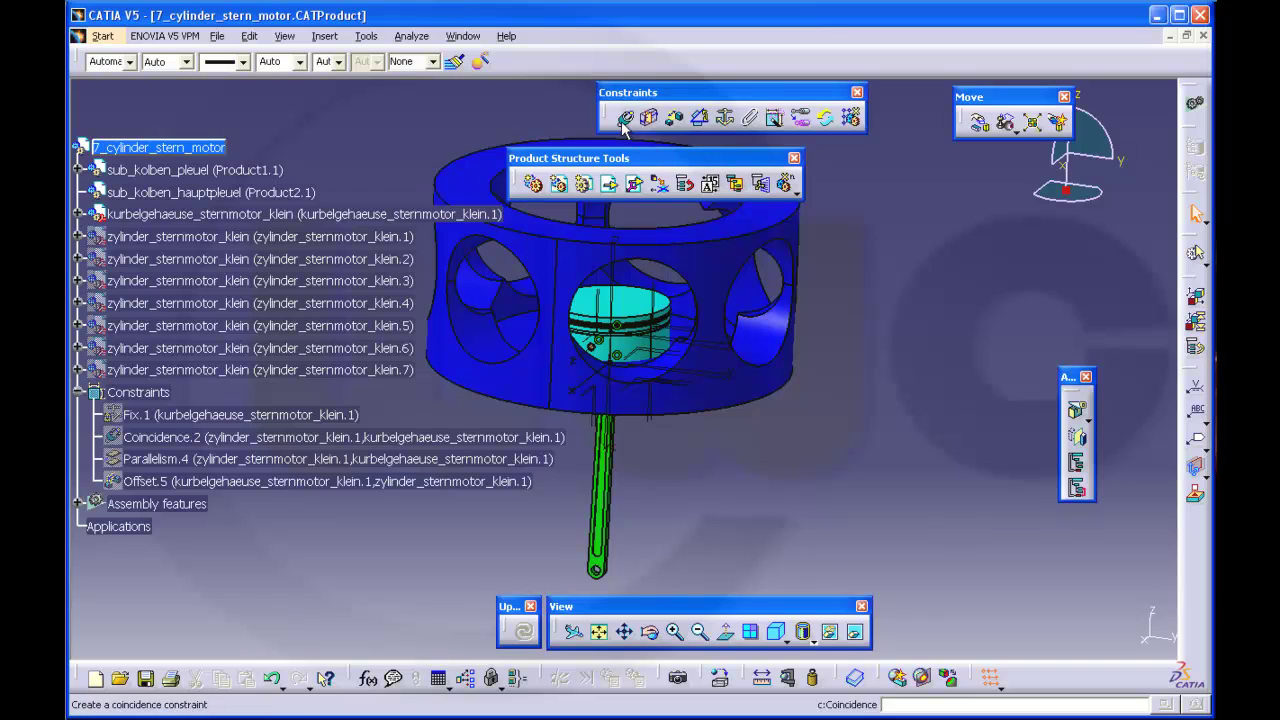
click(633, 350)
click(773, 347)
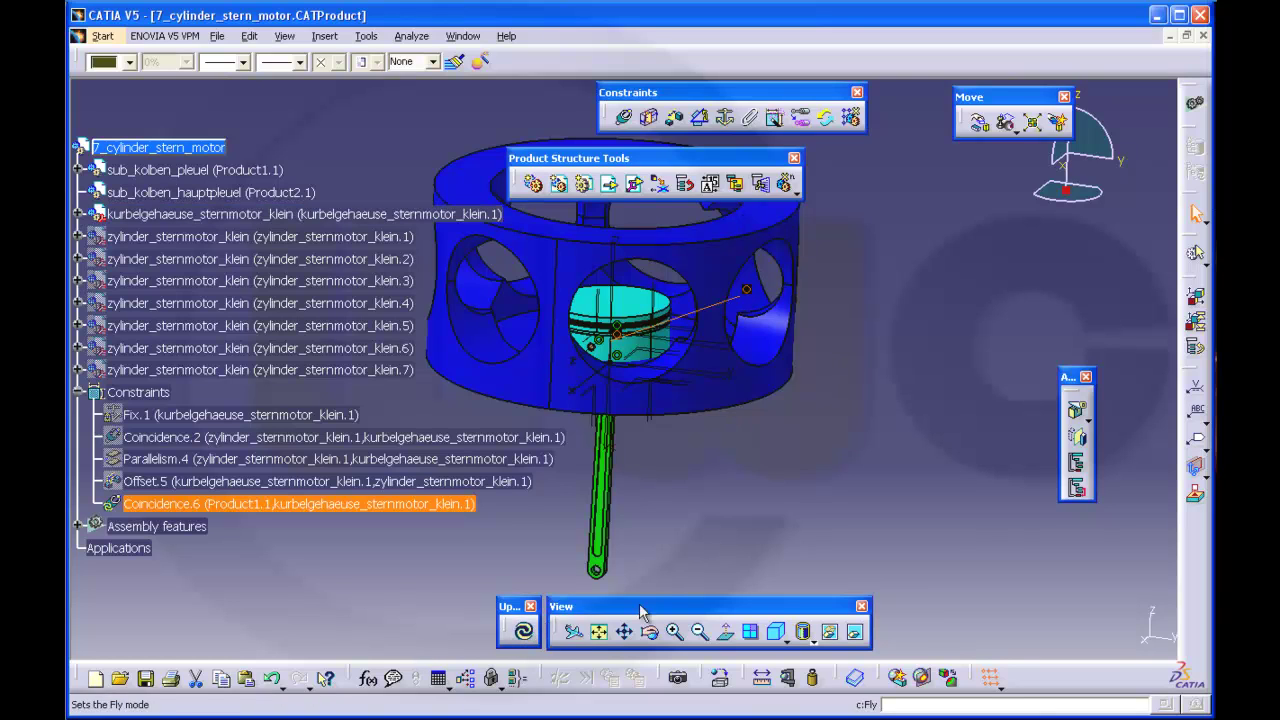
click(523, 631)
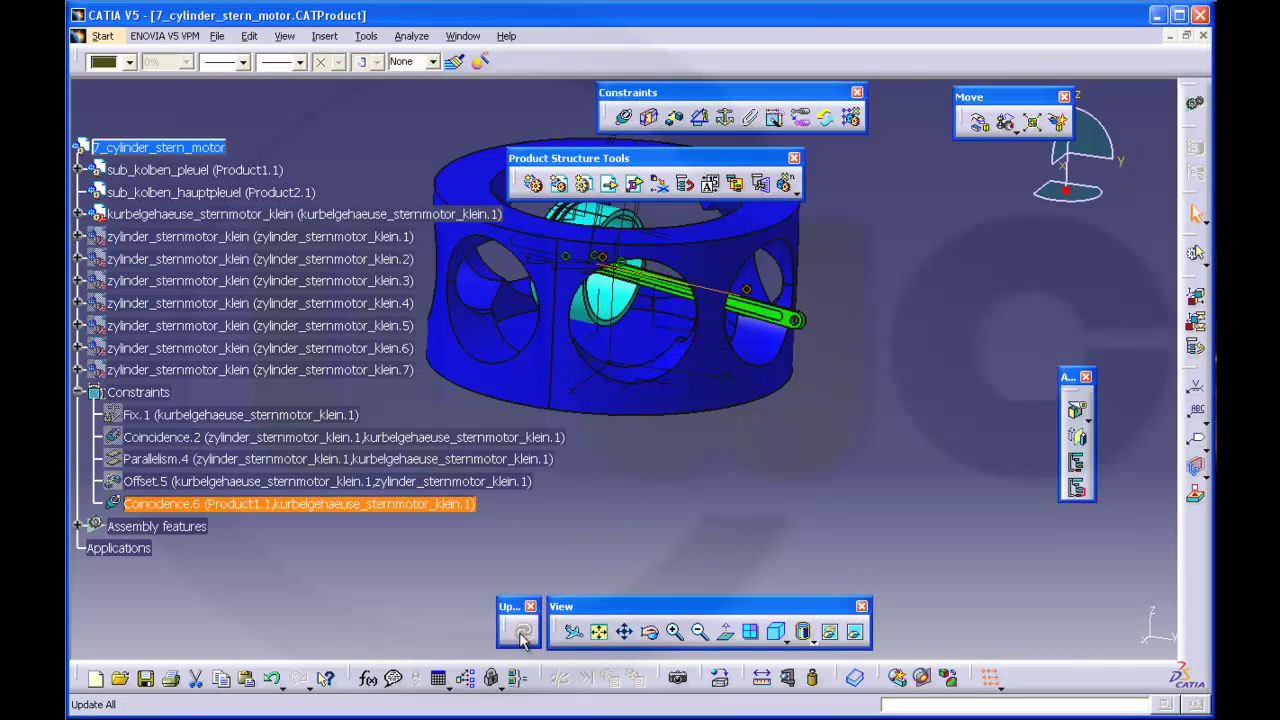
Step: Shift the piston and connecting-rod subassembly outward along the crankcase bore axis by manipulating it along any axis without respect to constraints
middle_drag(806, 432, 822, 424)
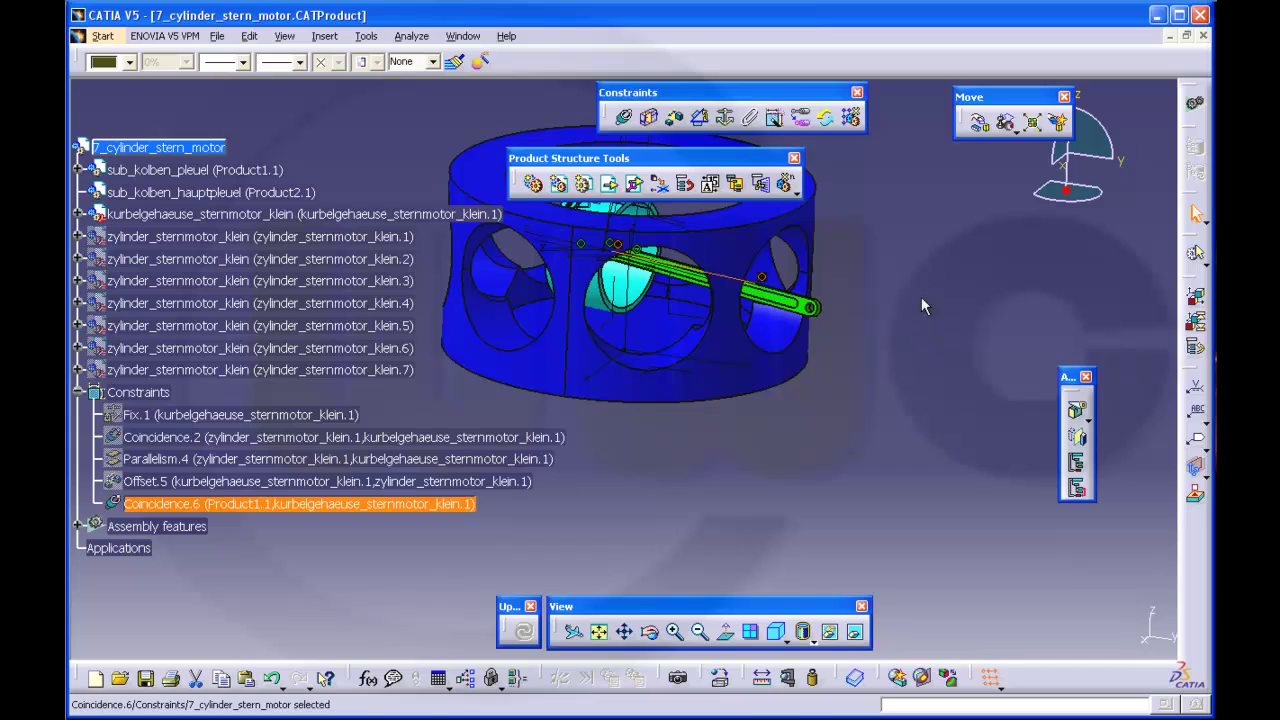
middle_drag(919, 281, 922, 323)
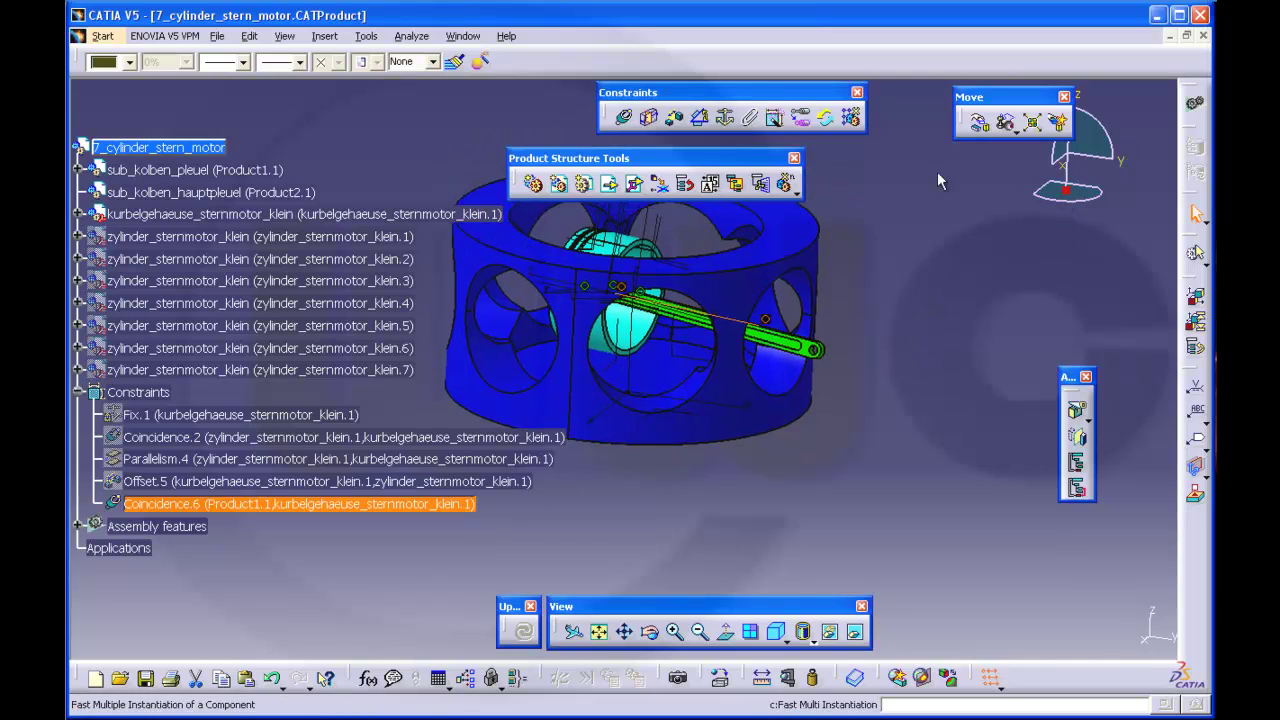
click(979, 122)
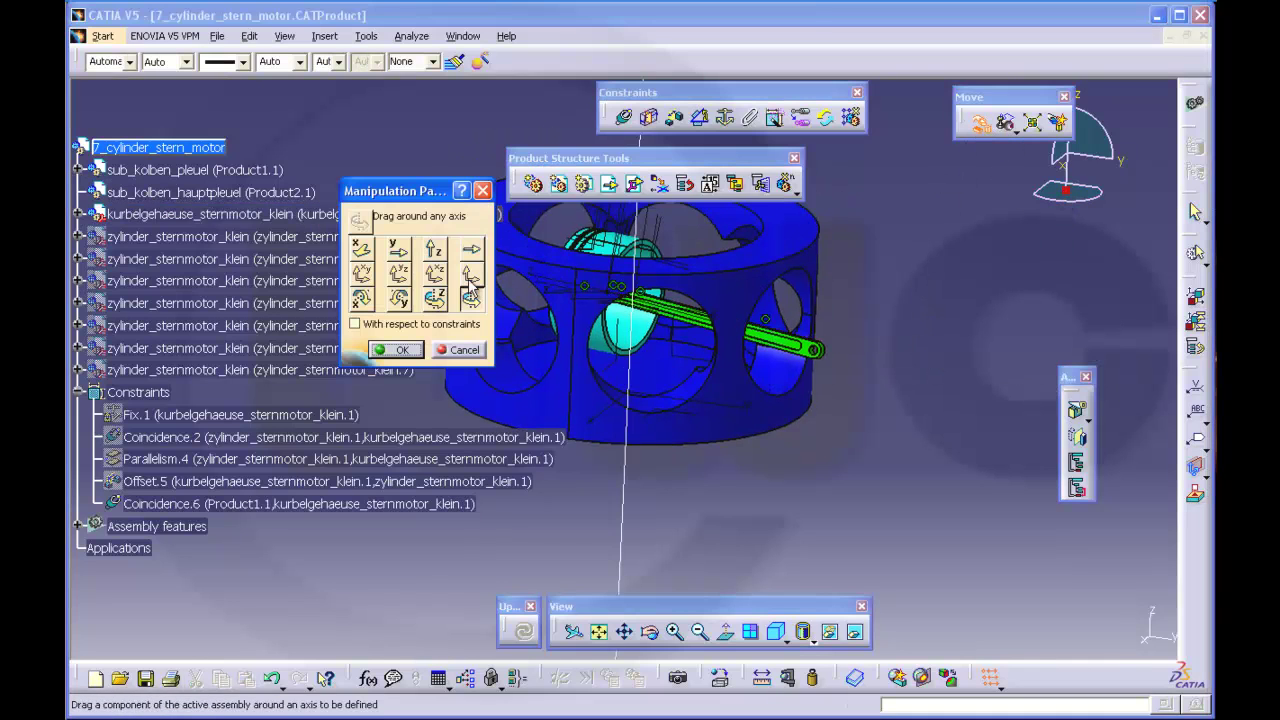
click(471, 248)
click(783, 385)
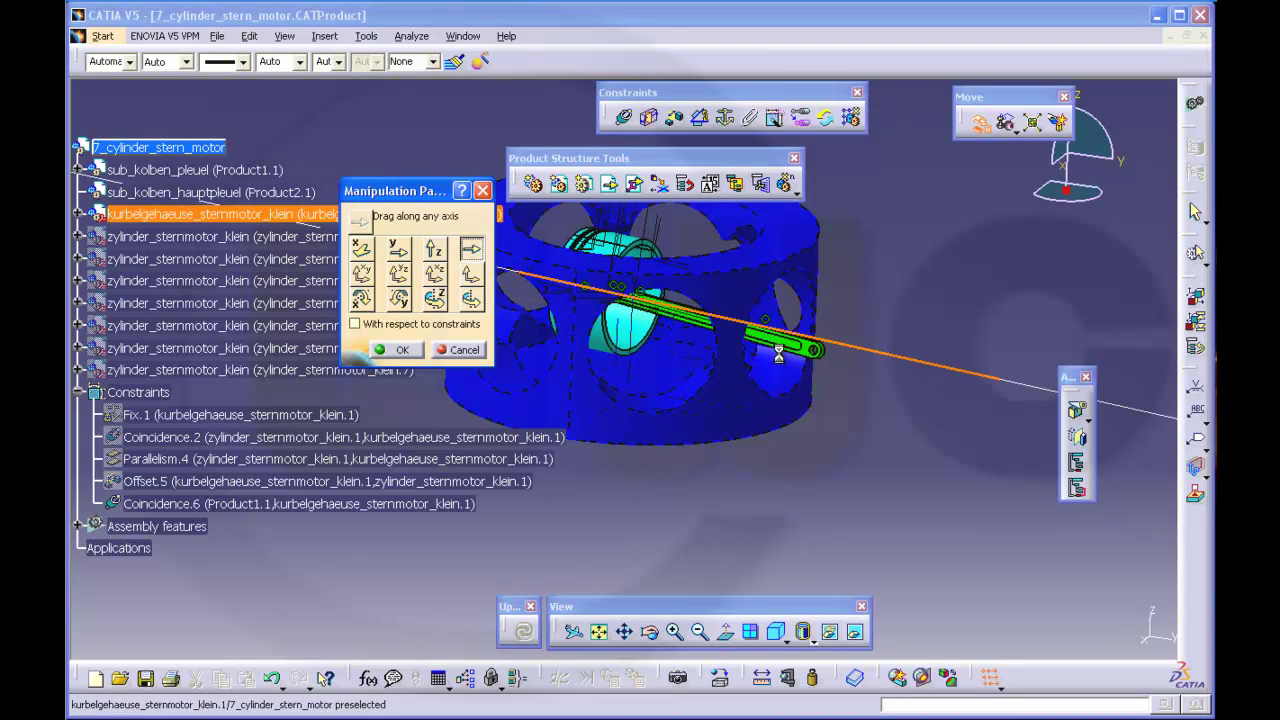
drag(793, 348, 1040, 402)
Step: Rotate the piston and connecting-rod subassembly around a picked axis, without respect to constraints, until its piston head faces outward from the crankcase
click(471, 298)
middle_drag(813, 362, 811, 428)
click(753, 350)
drag(780, 360, 533, 335)
click(401, 350)
middle_drag(851, 294, 738, 365)
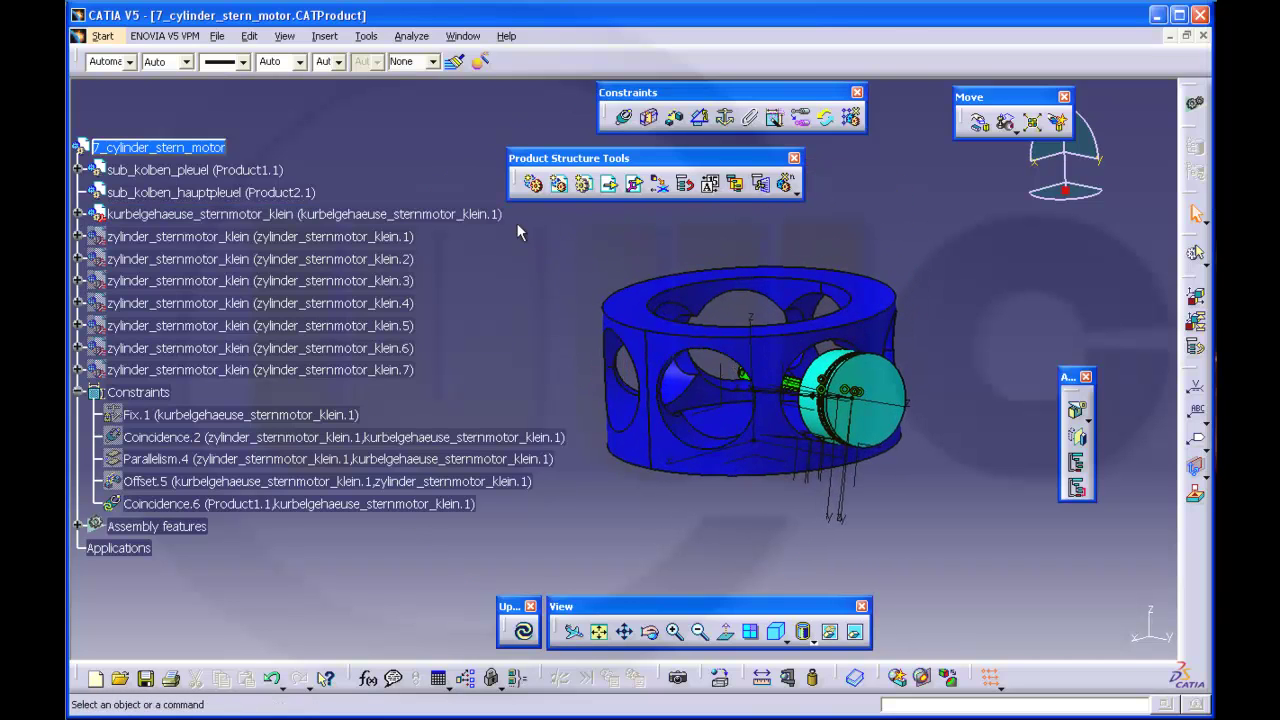
click(250, 37)
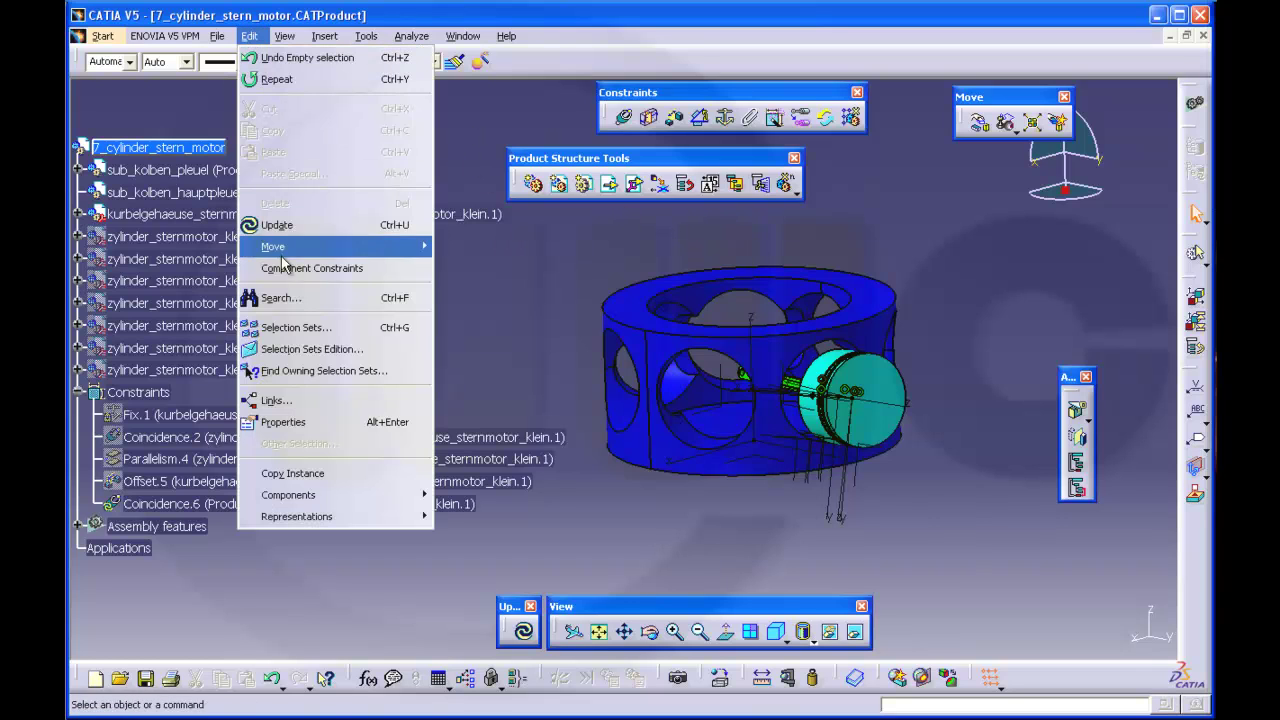
click(282, 300)
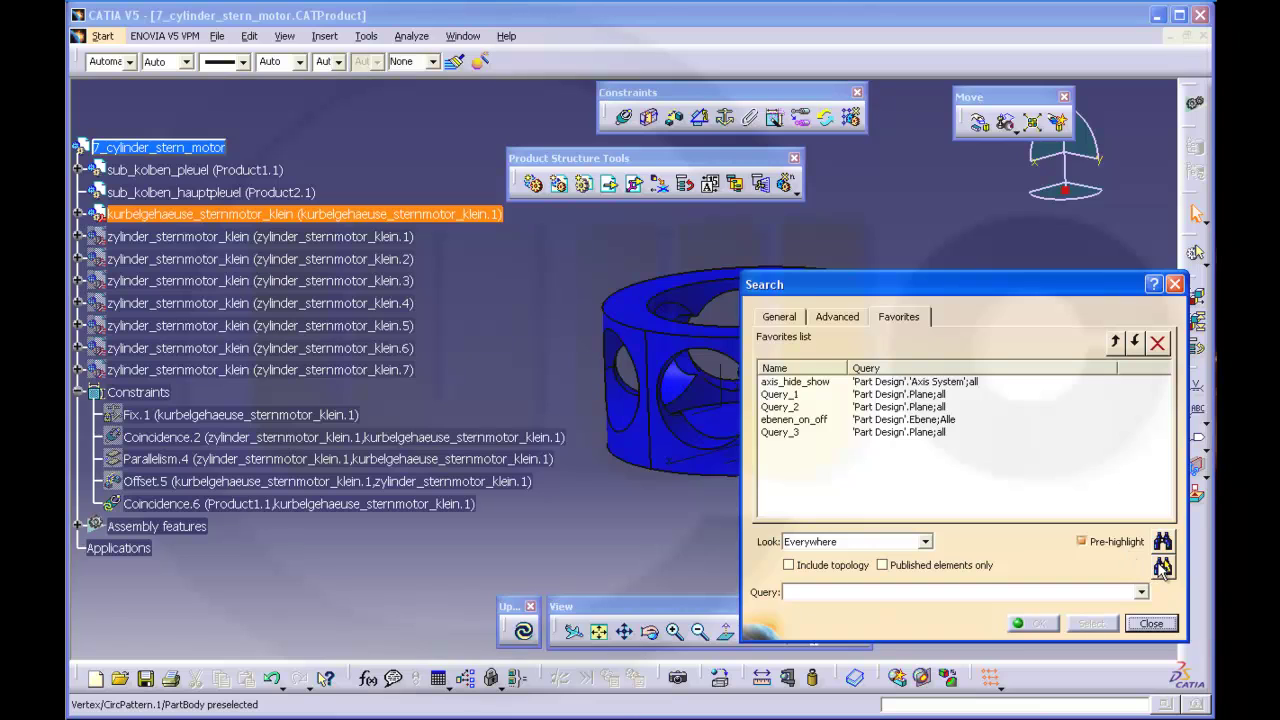
click(1162, 568)
click(641, 393)
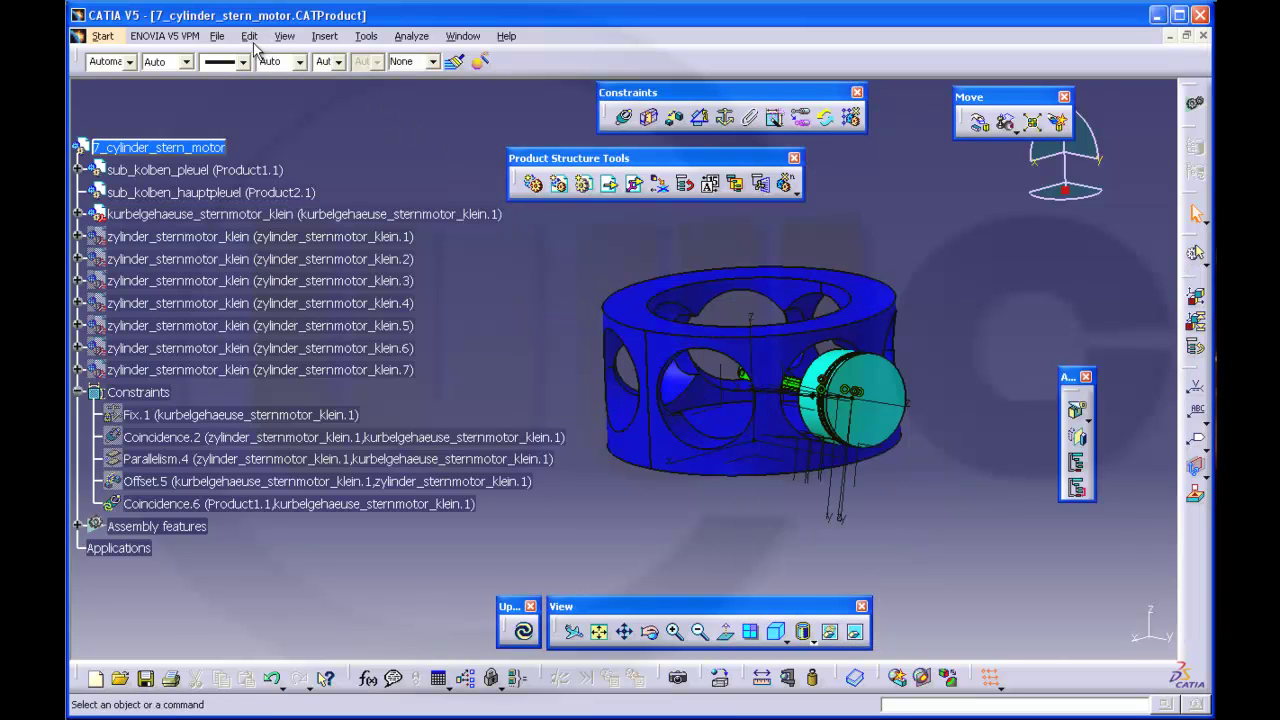
Step: Find and select all part axis systems with the saved axis_hide_show search favorite and hide them
click(250, 37)
click(281, 299)
double_click(968, 381)
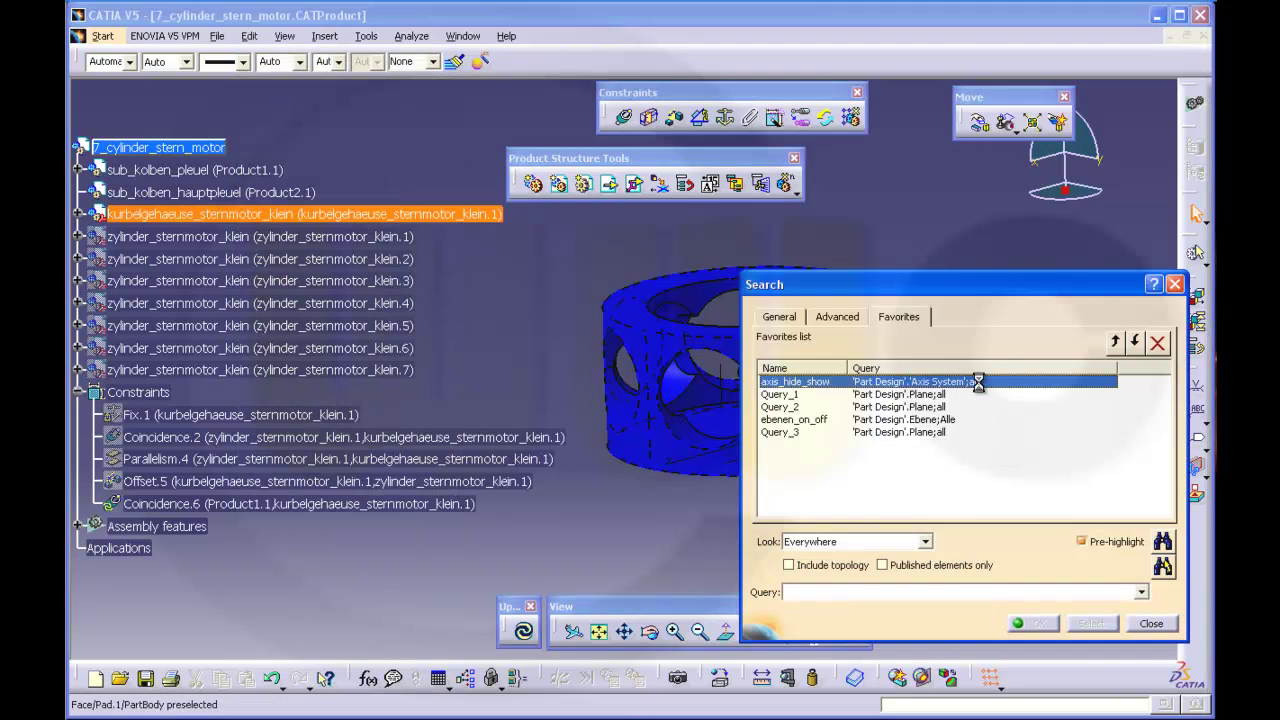
click(1162, 567)
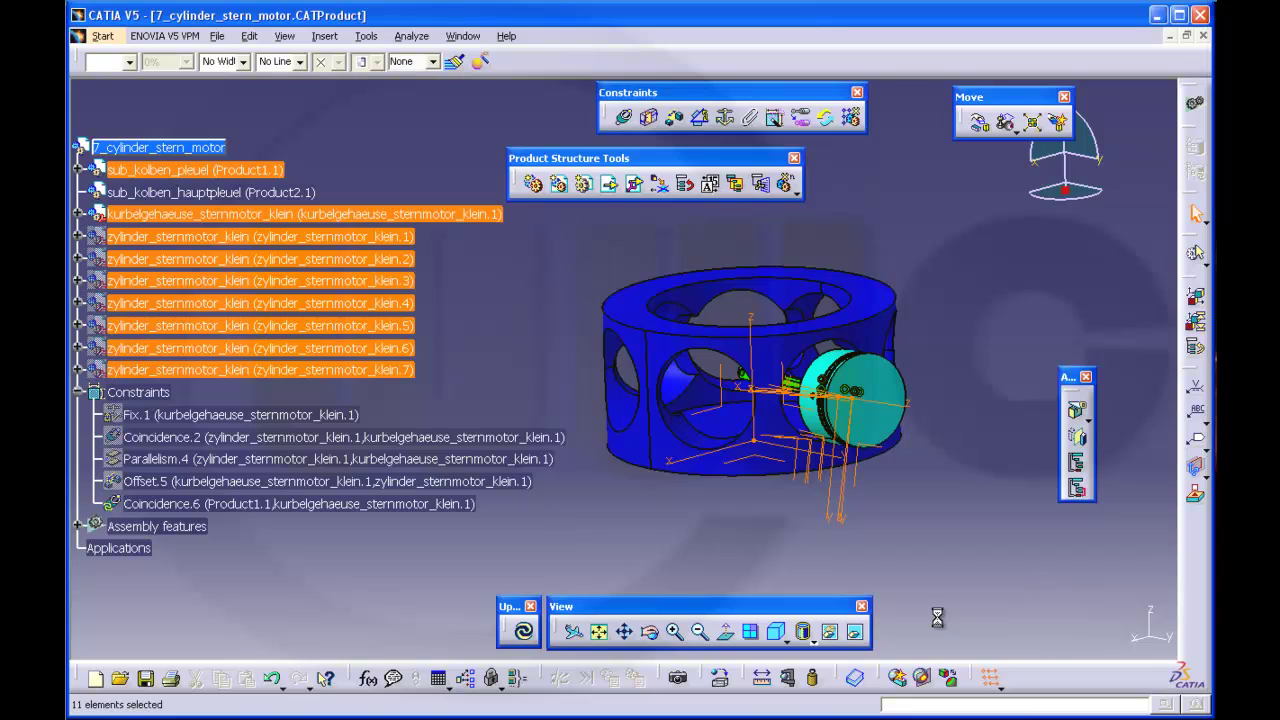
Step: Update the assembly to realign the reversed piston subassembly with its crankcase bore
middle_drag(608, 474, 815, 480)
ctrl+middle_drag(505, 329, 579, 319)
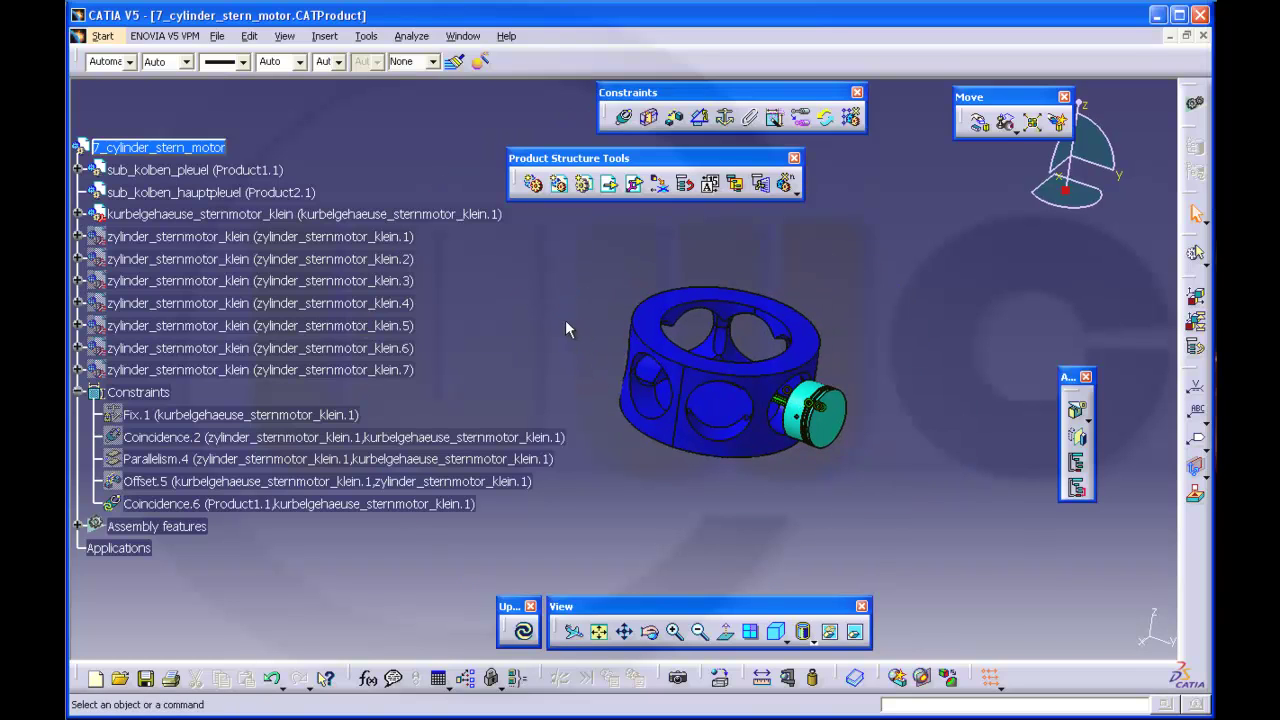
scroll(539, 314, down, 2)
click(524, 633)
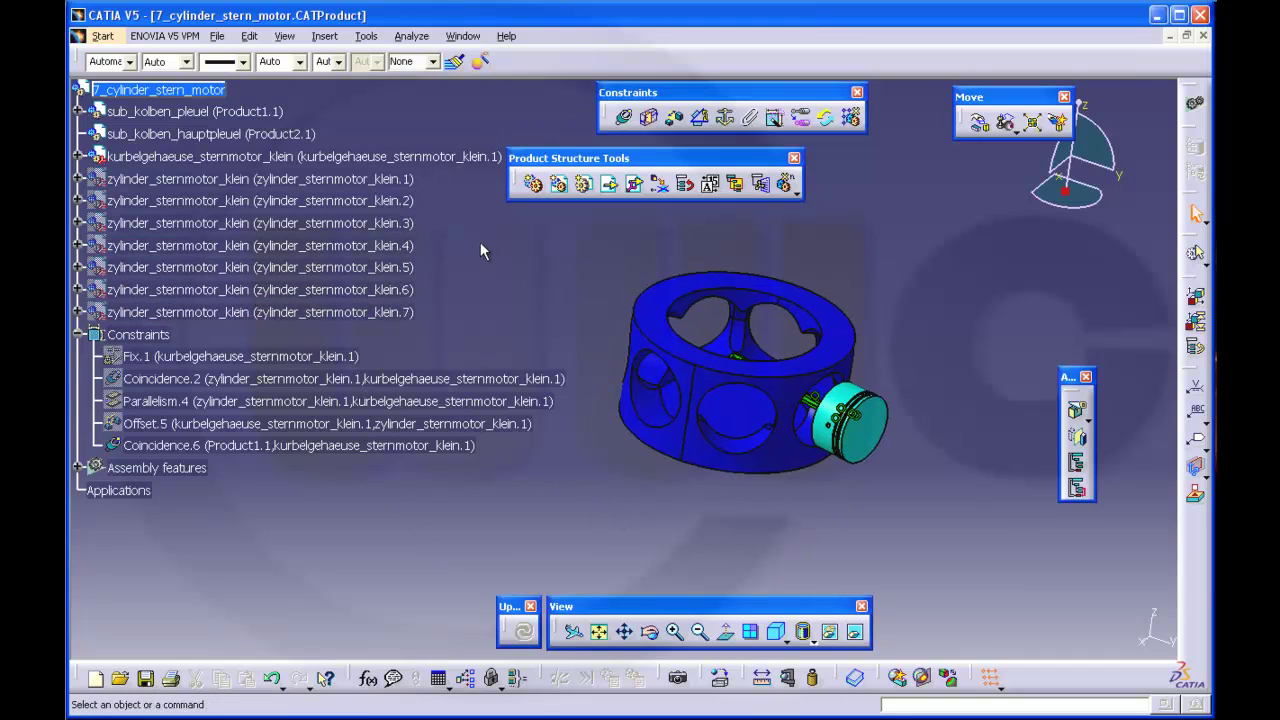
Step: Instantiate sub_kolben_pleuel on the crankcase's CircPattern.1 without keeping the pattern link, re-using the original component and its Coincidence.6 constraint
click(268, 114)
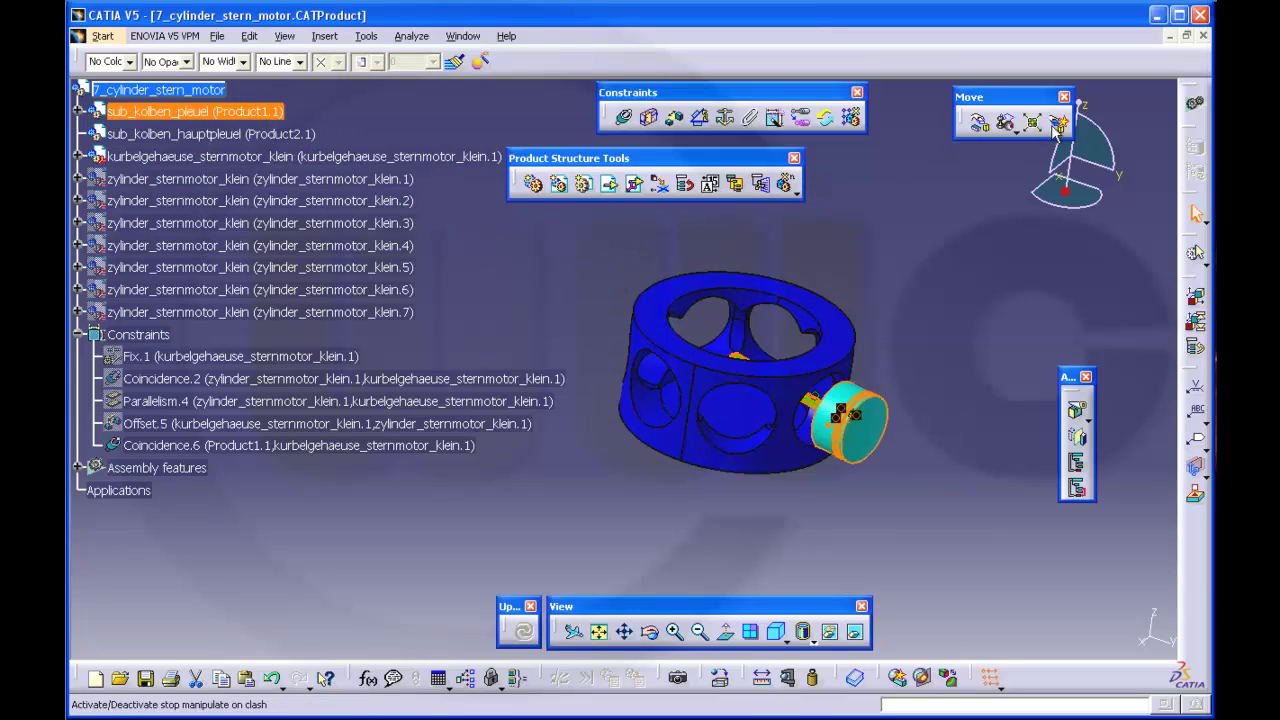
click(851, 118)
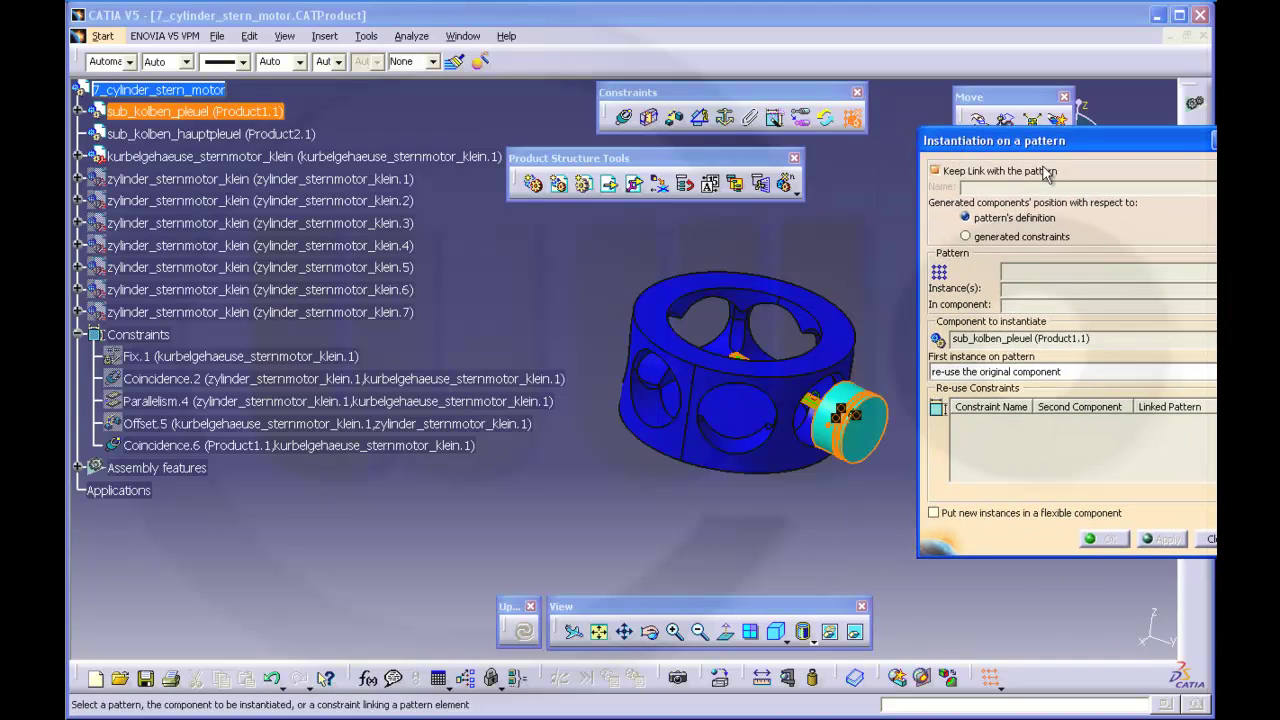
click(936, 172)
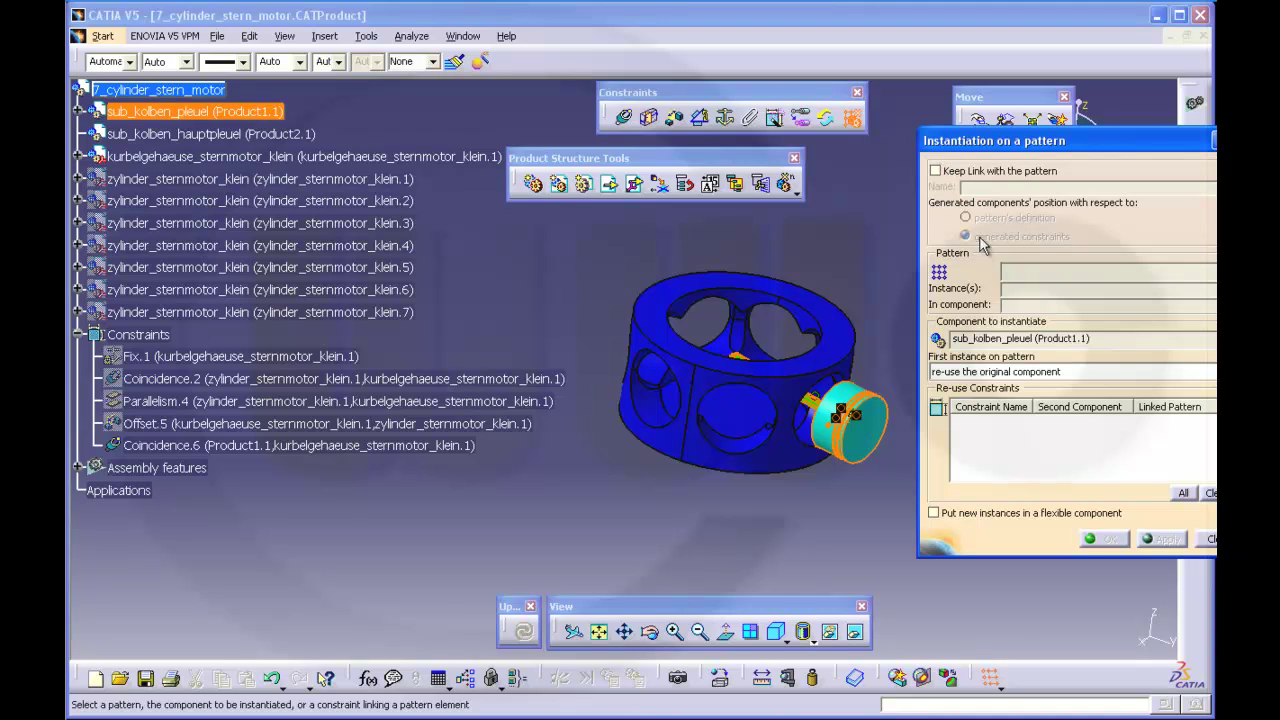
click(740, 455)
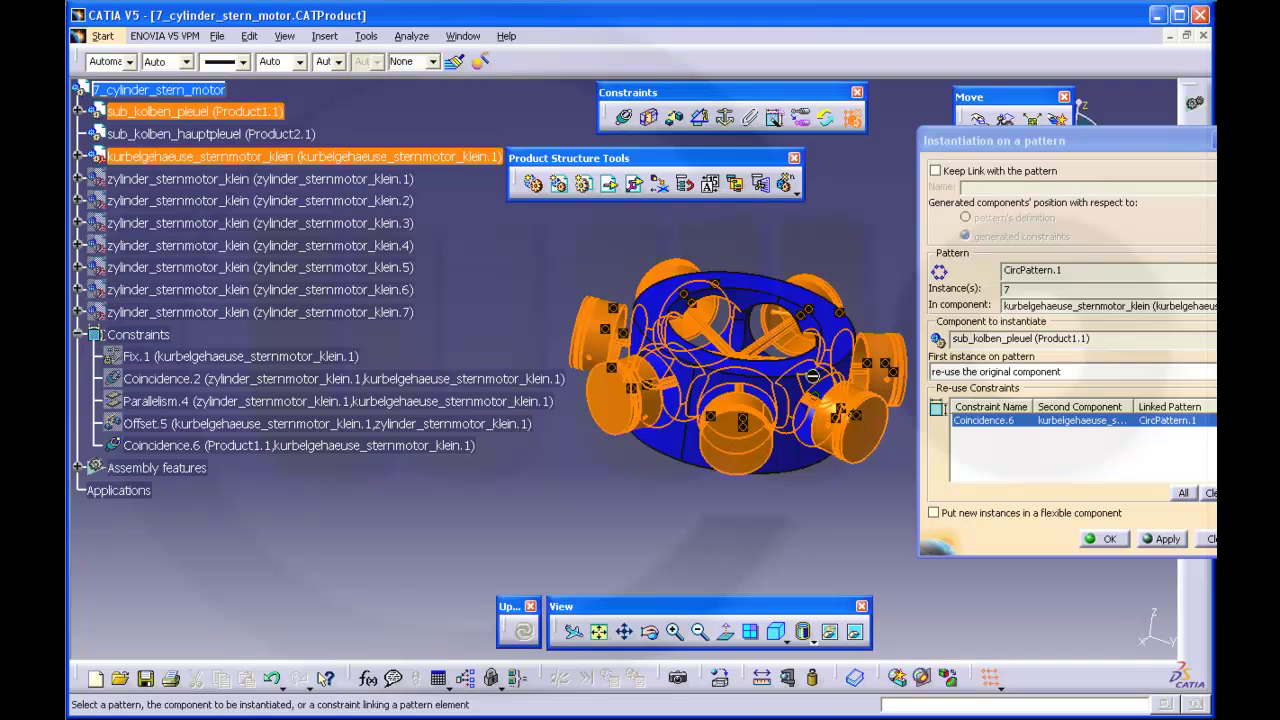
drag(989, 139, 935, 115)
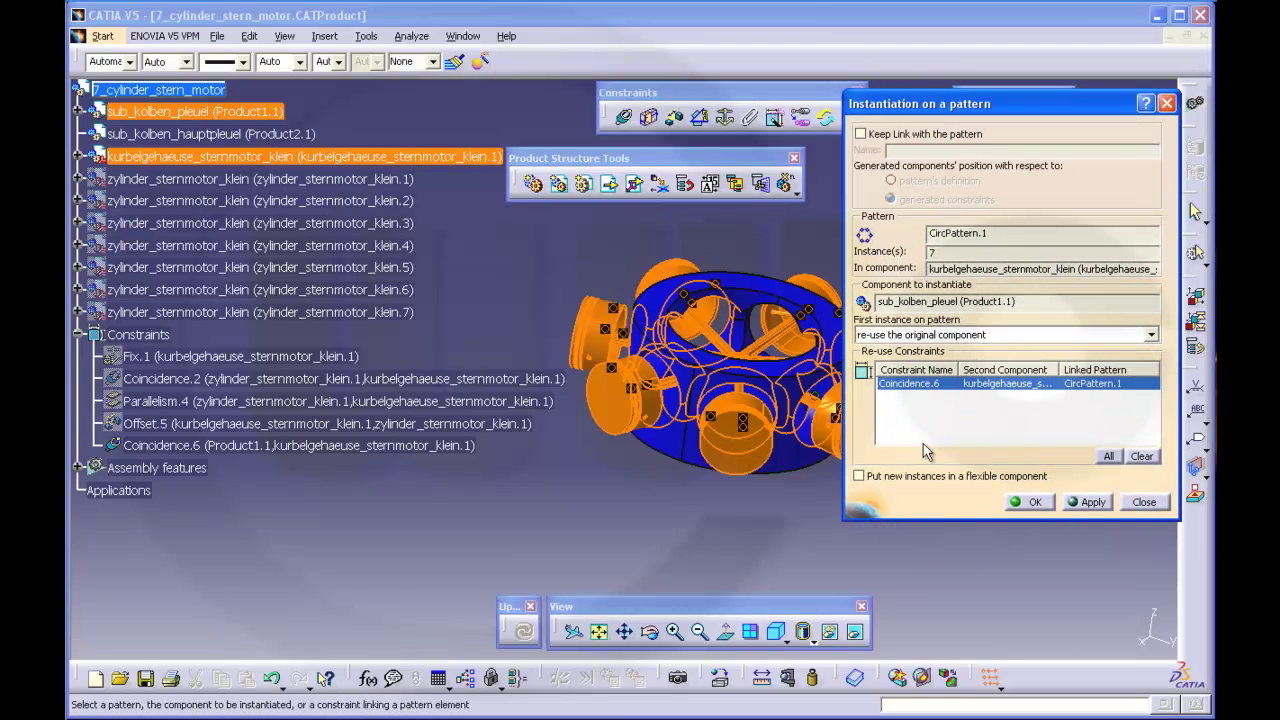
click(1033, 503)
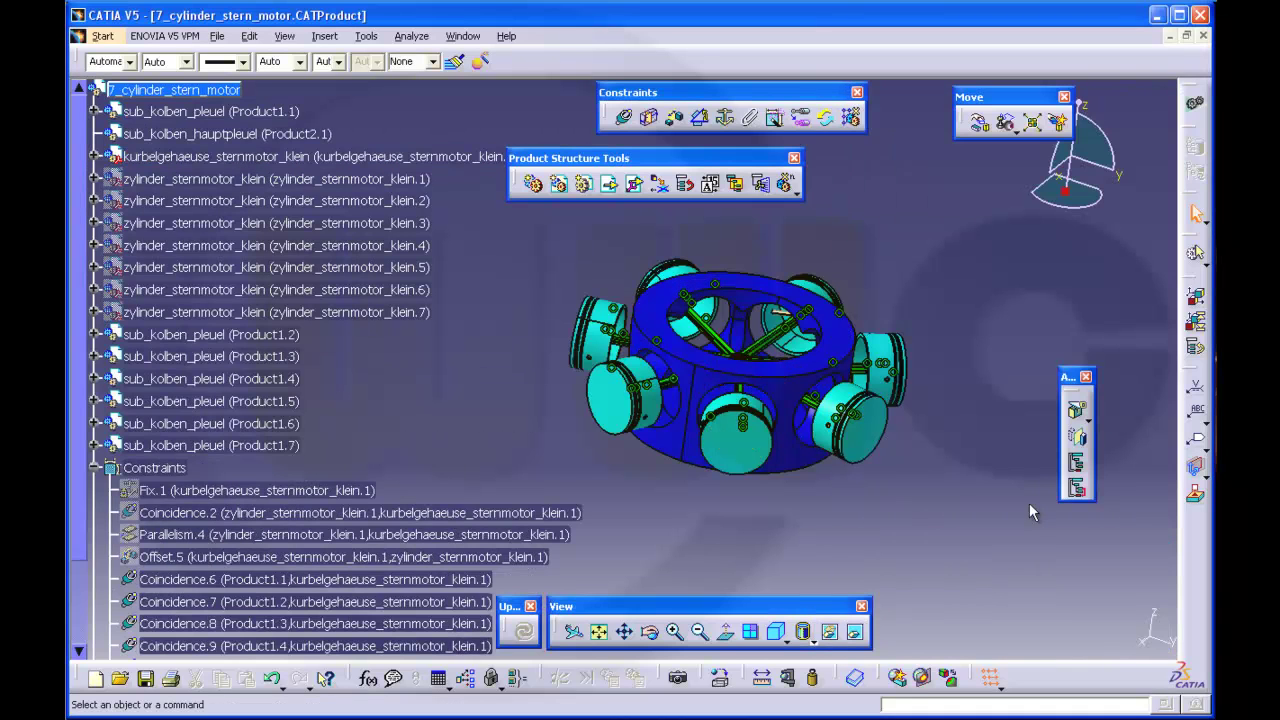
Step: Examine the patterned sub_kolben_pleuel instances, their coincidence constraints and the assembly features in the specification tree
middle_drag(595, 350, 480, 317)
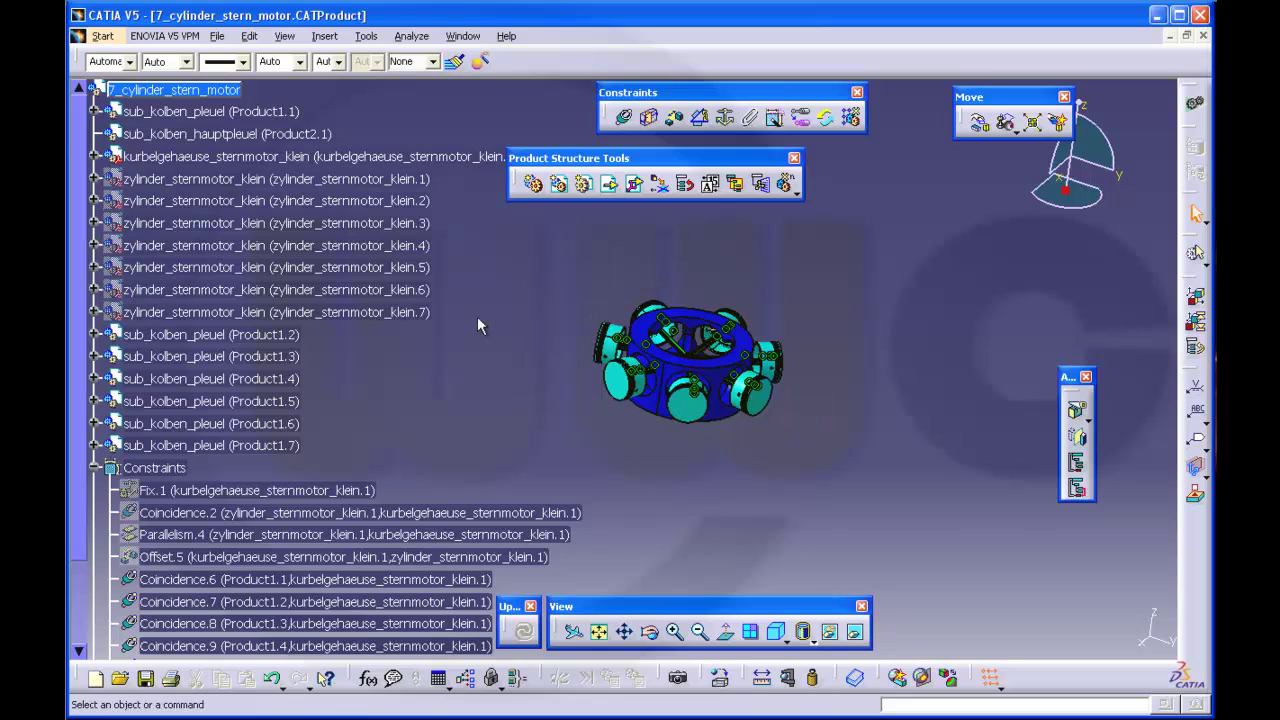
scroll(453, 320, down, 1)
scroll(453, 317, down, 1)
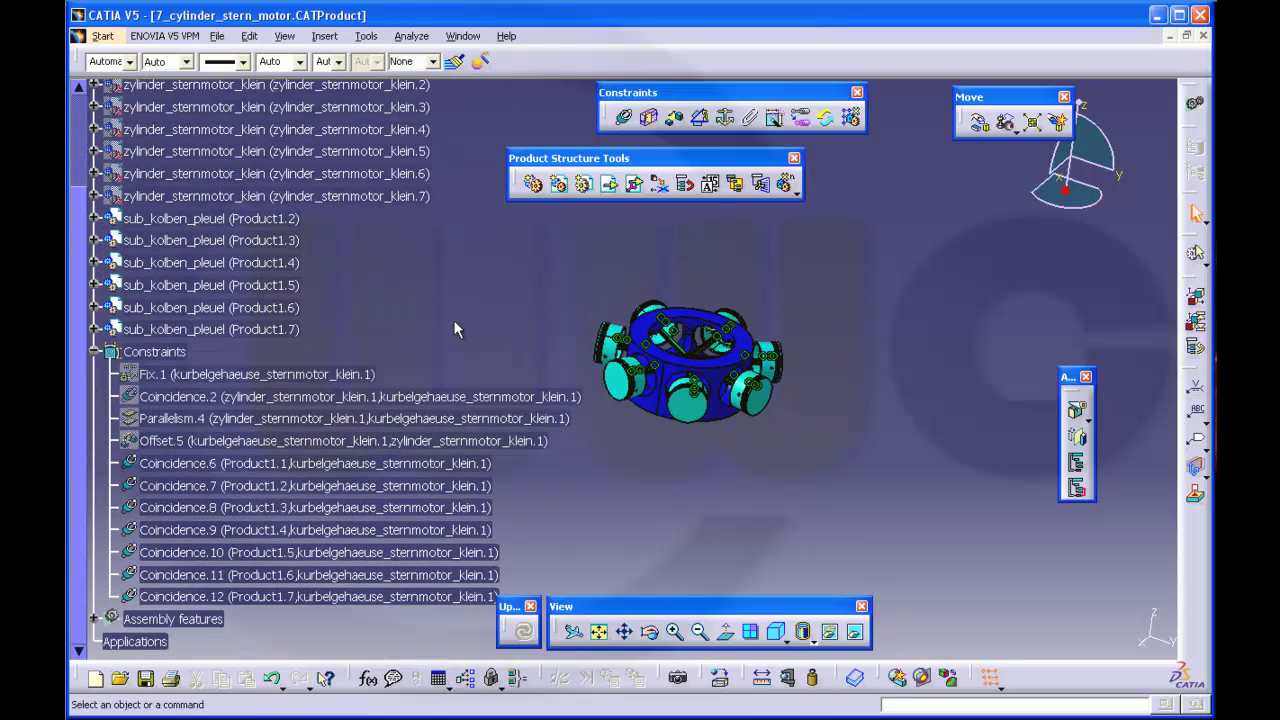
scroll(454, 330, up, 2)
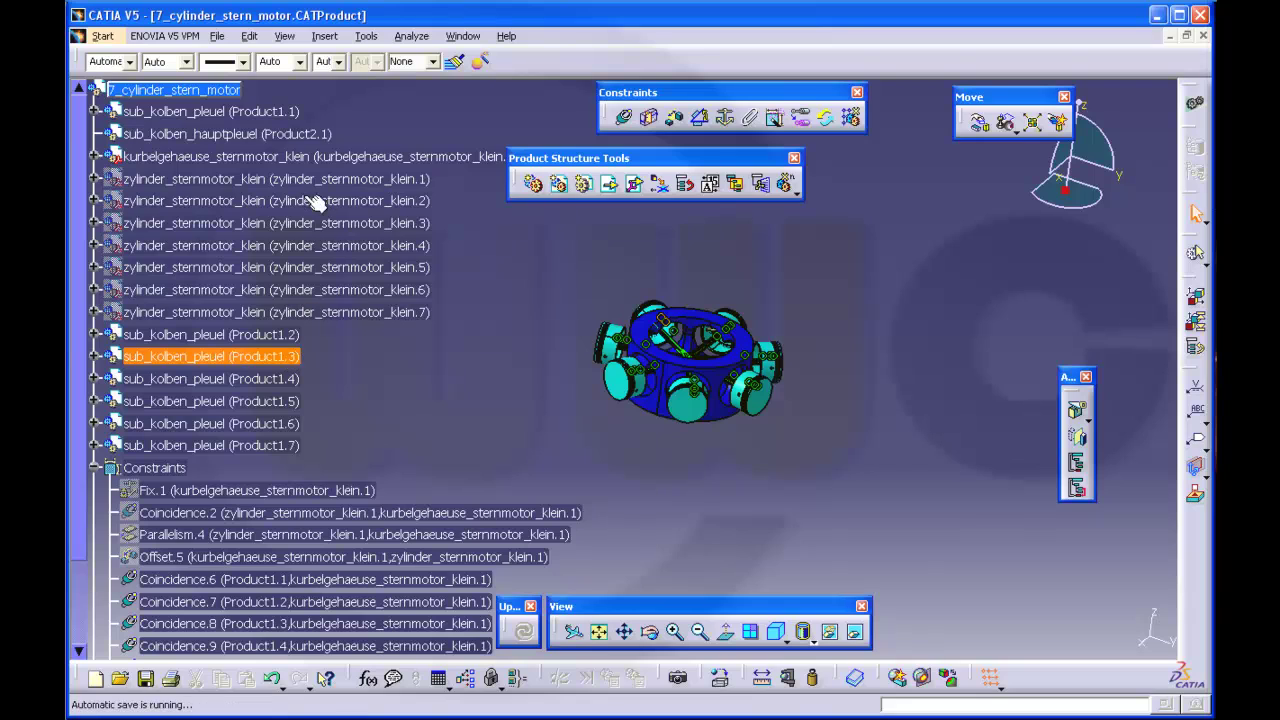
click(228, 112)
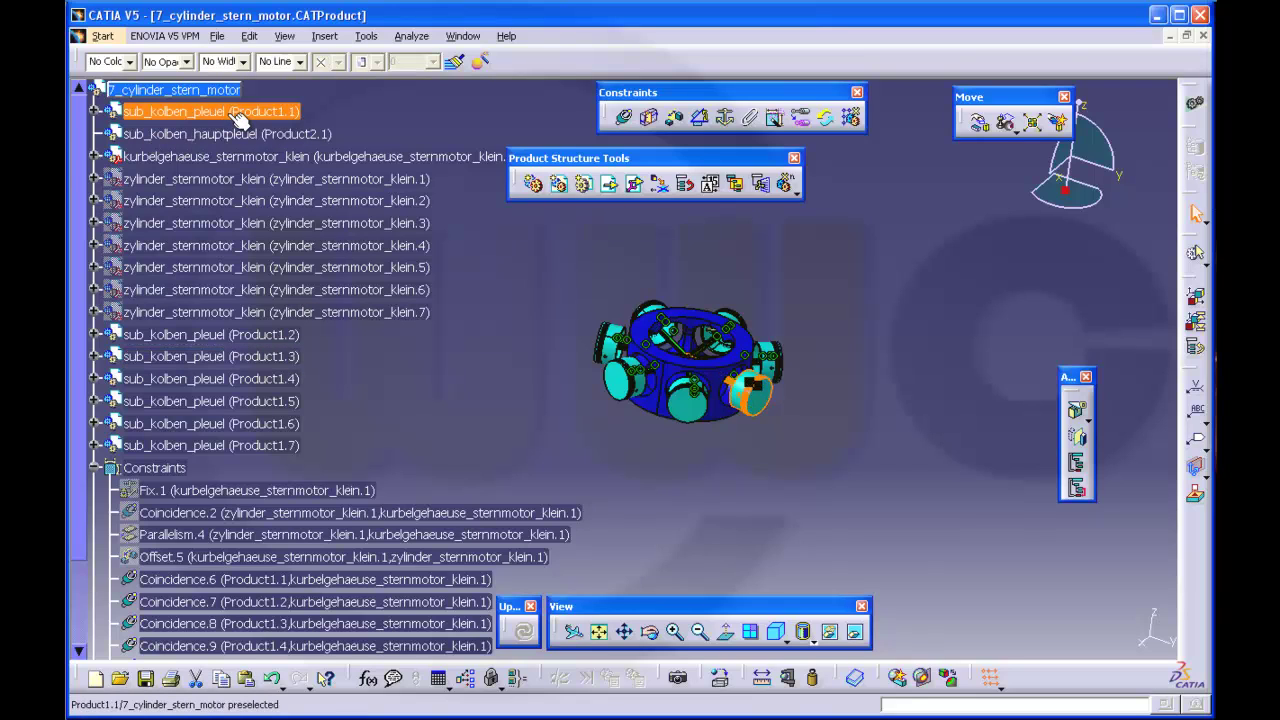
right_click(228, 113)
click(540, 370)
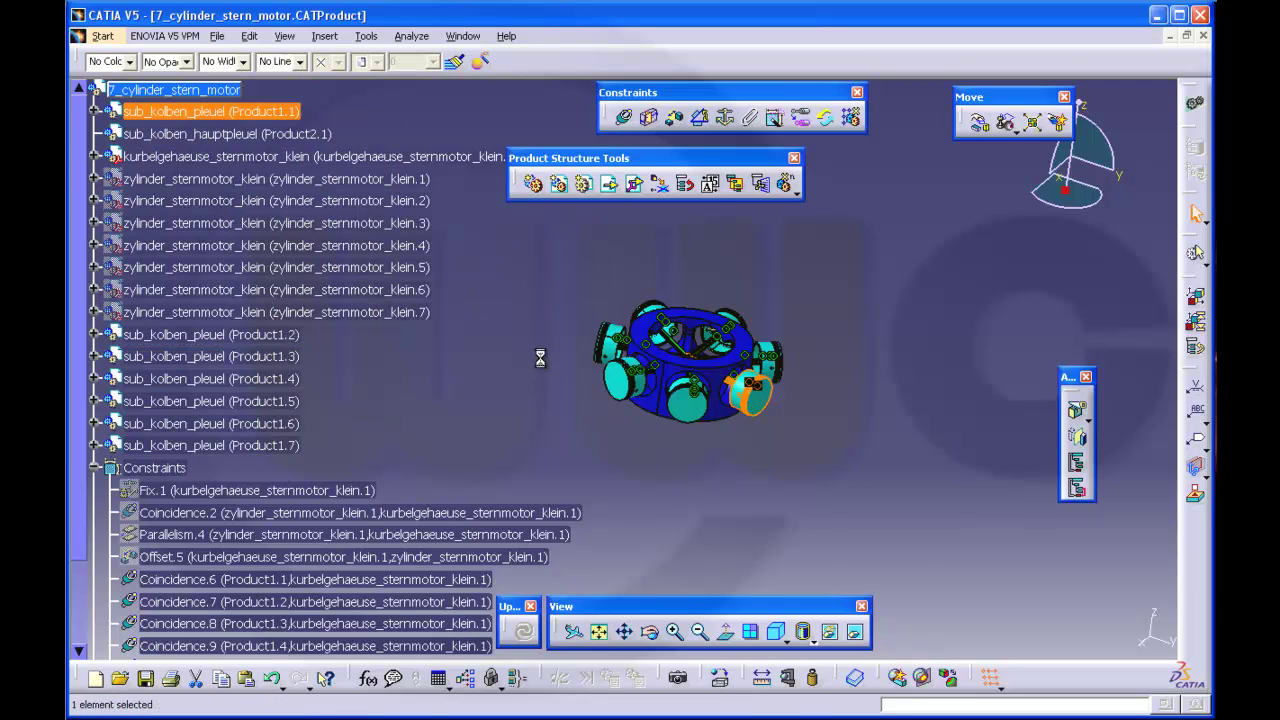
scroll(380, 410, down, 4)
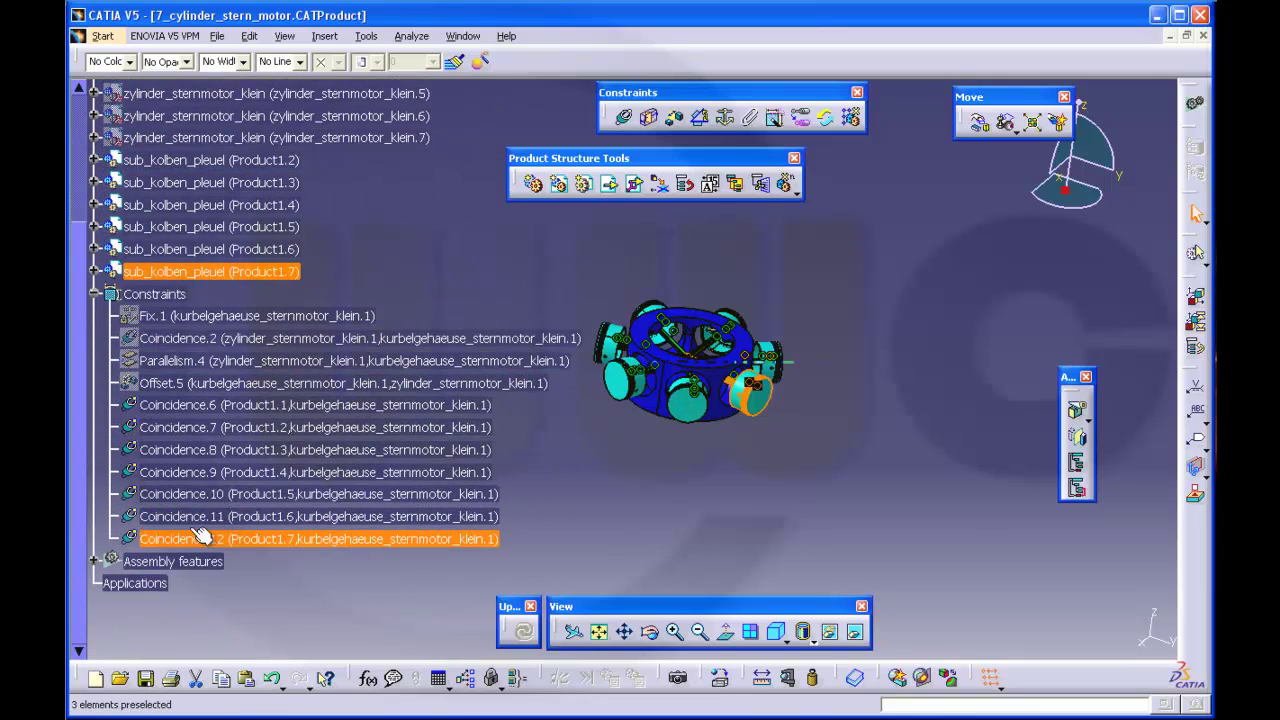
click(92, 561)
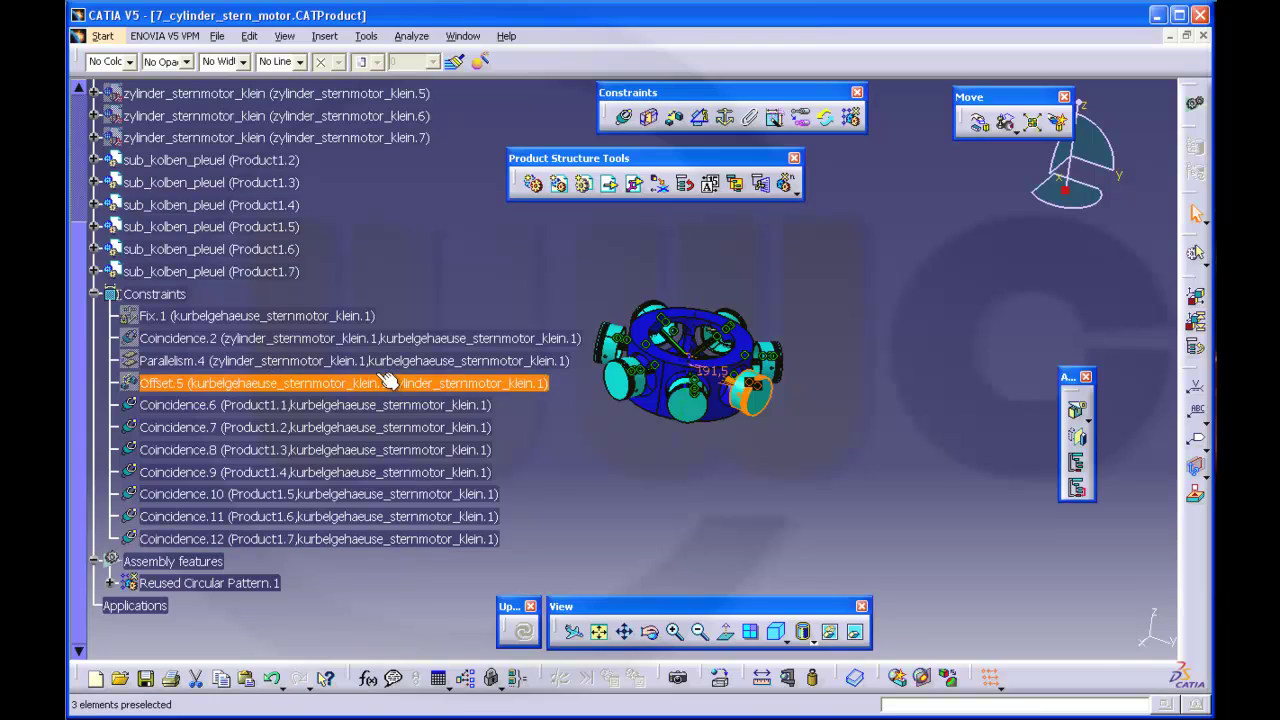
click(94, 561)
scroll(432, 199, up, 2)
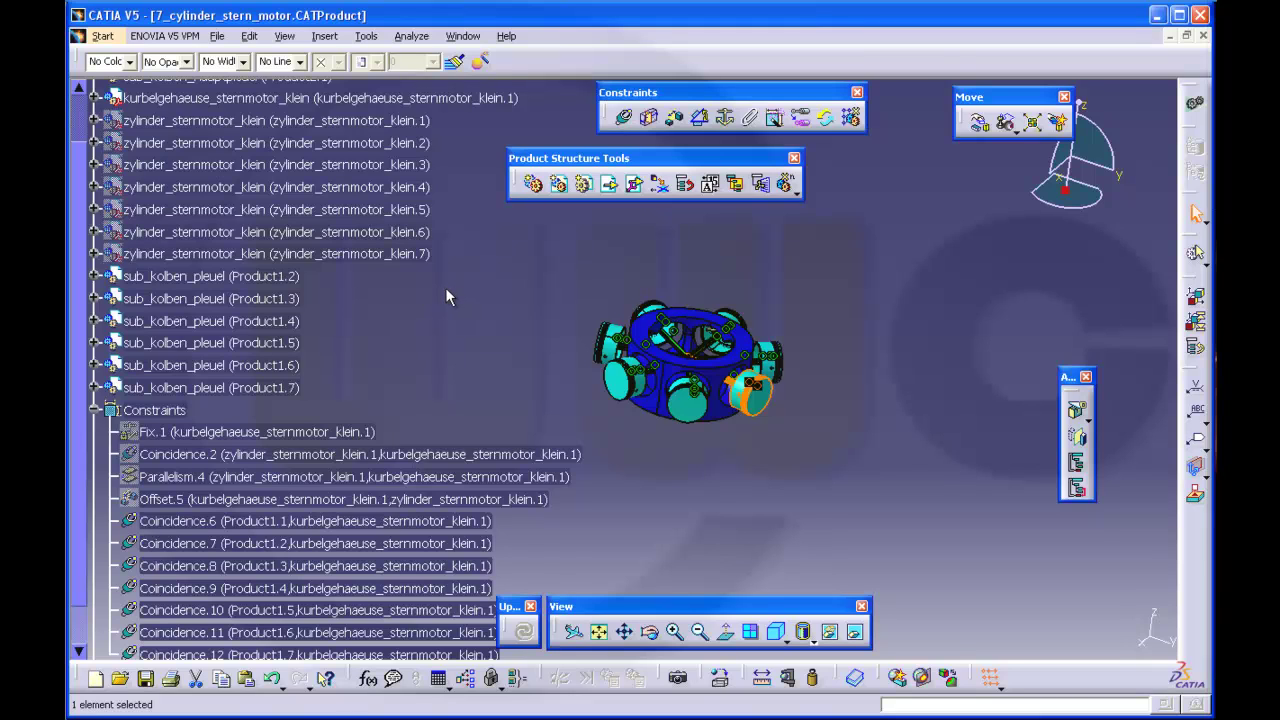
Step: Delete the original sub_kolben_pleuel instance (Product1.1) from the engine assembly
scroll(440, 288, up, 1)
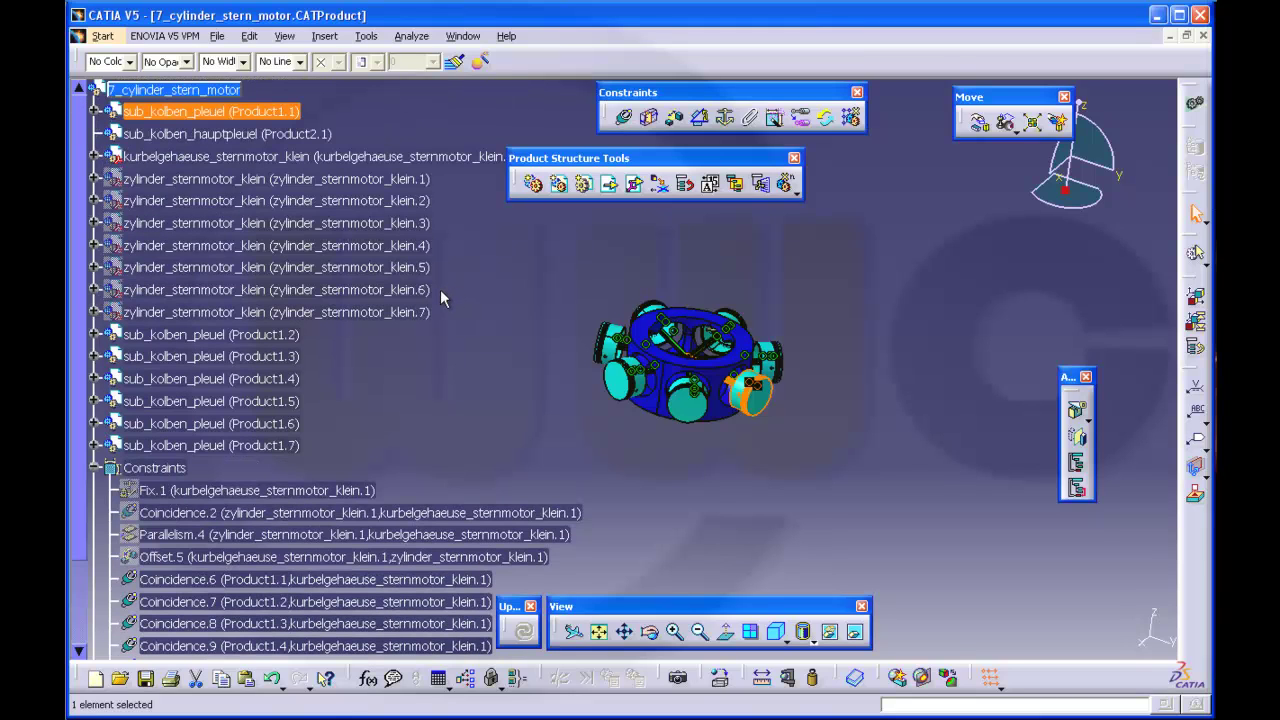
click(288, 135)
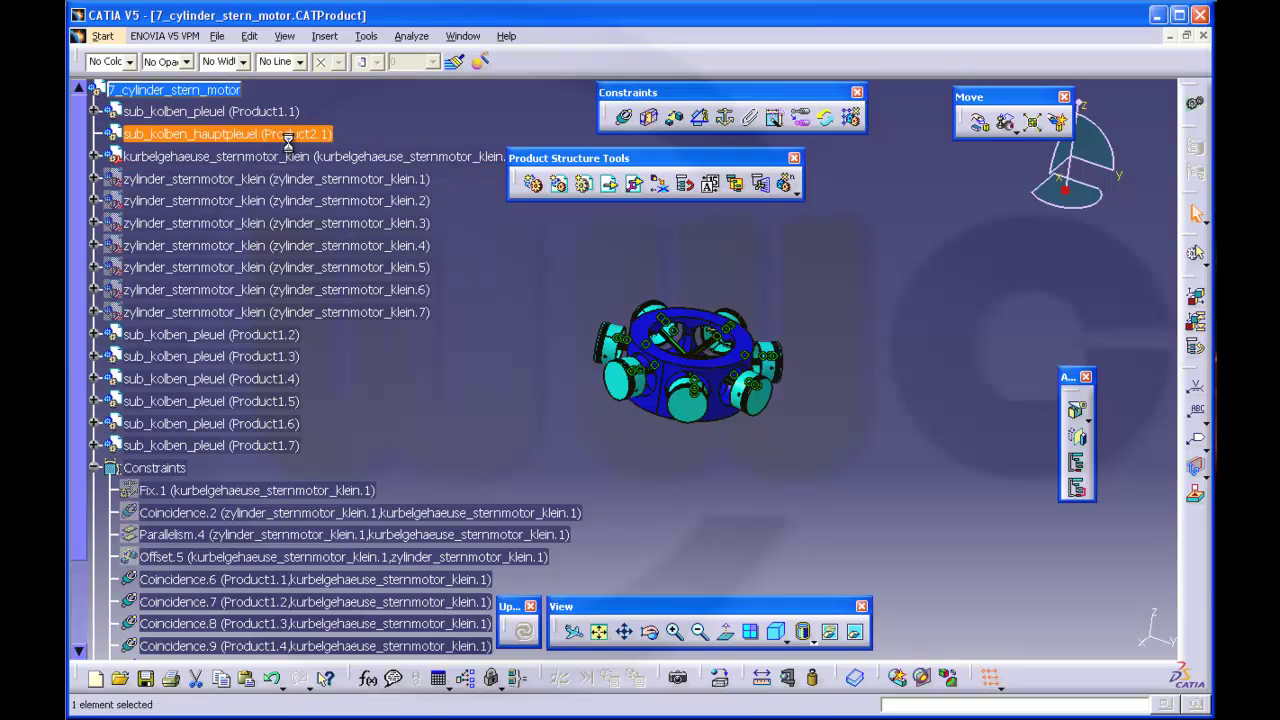
right_click(288, 113)
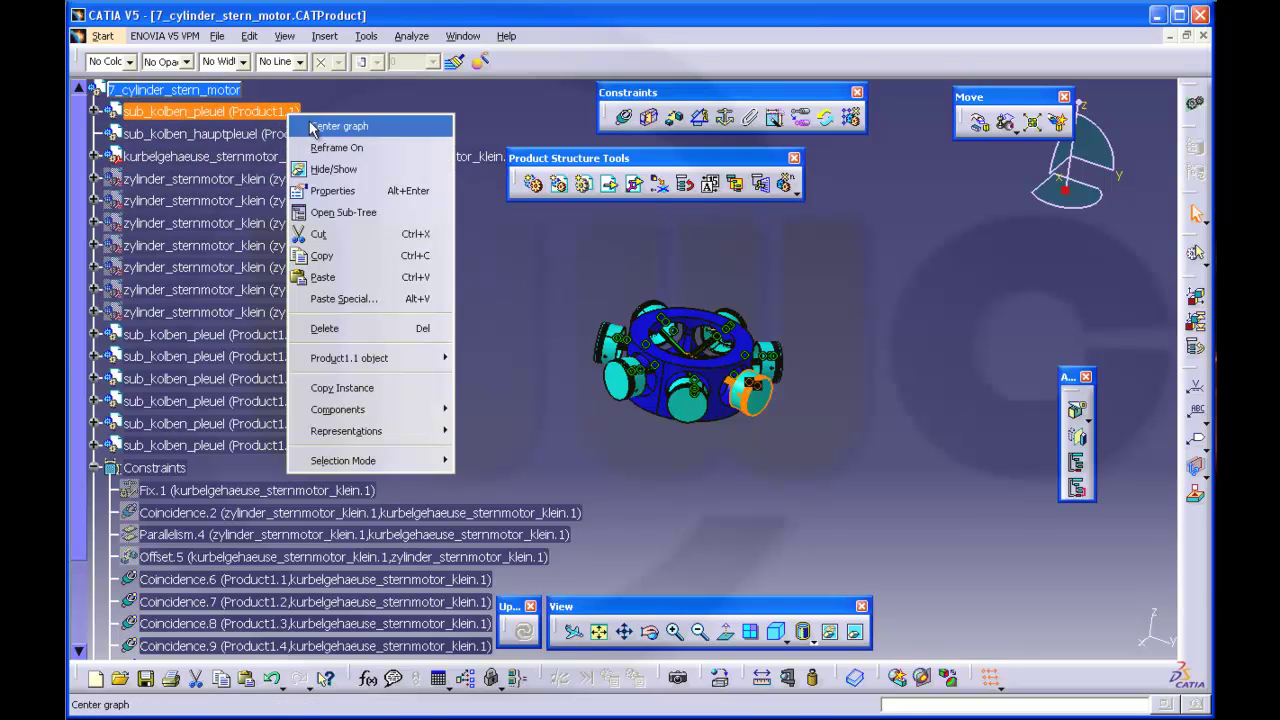
click(367, 330)
click(857, 457)
Step: Open the empty sub_kolben_hauptpleuel subassembly in its own window
scroll(448, 393, down, 1)
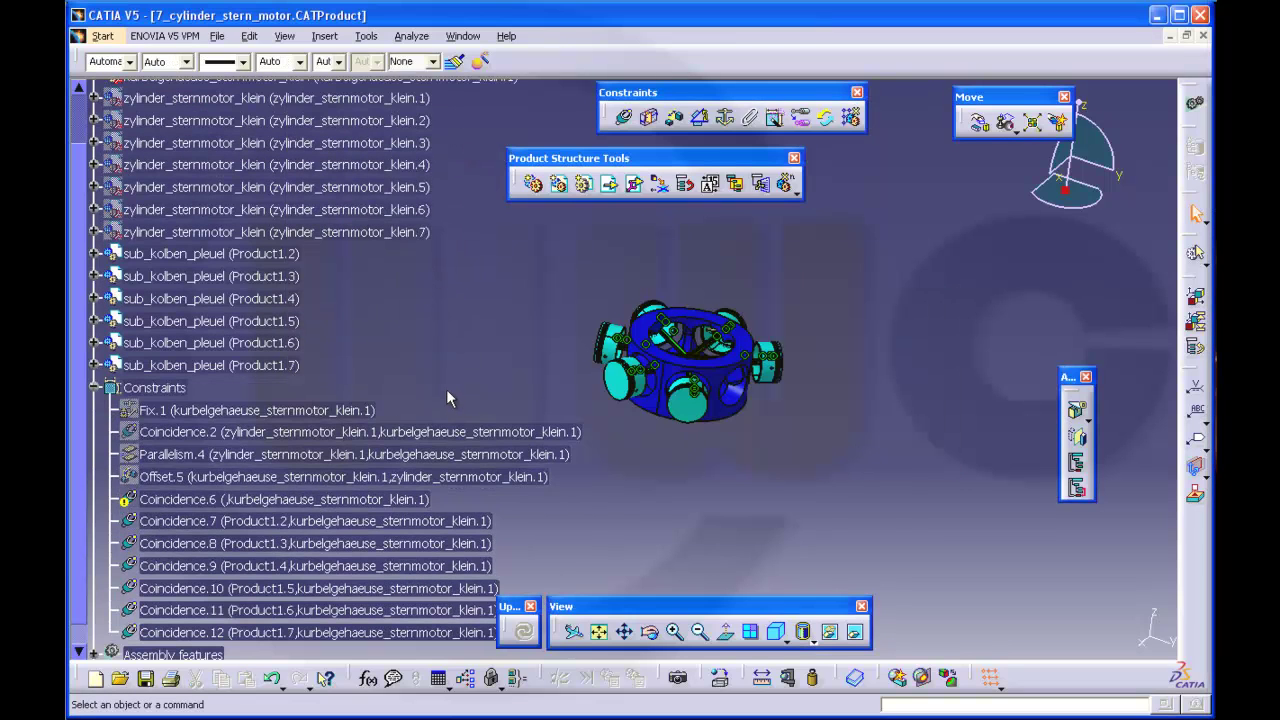
scroll(446, 389, up, 1)
middle_drag(527, 349, 489, 379)
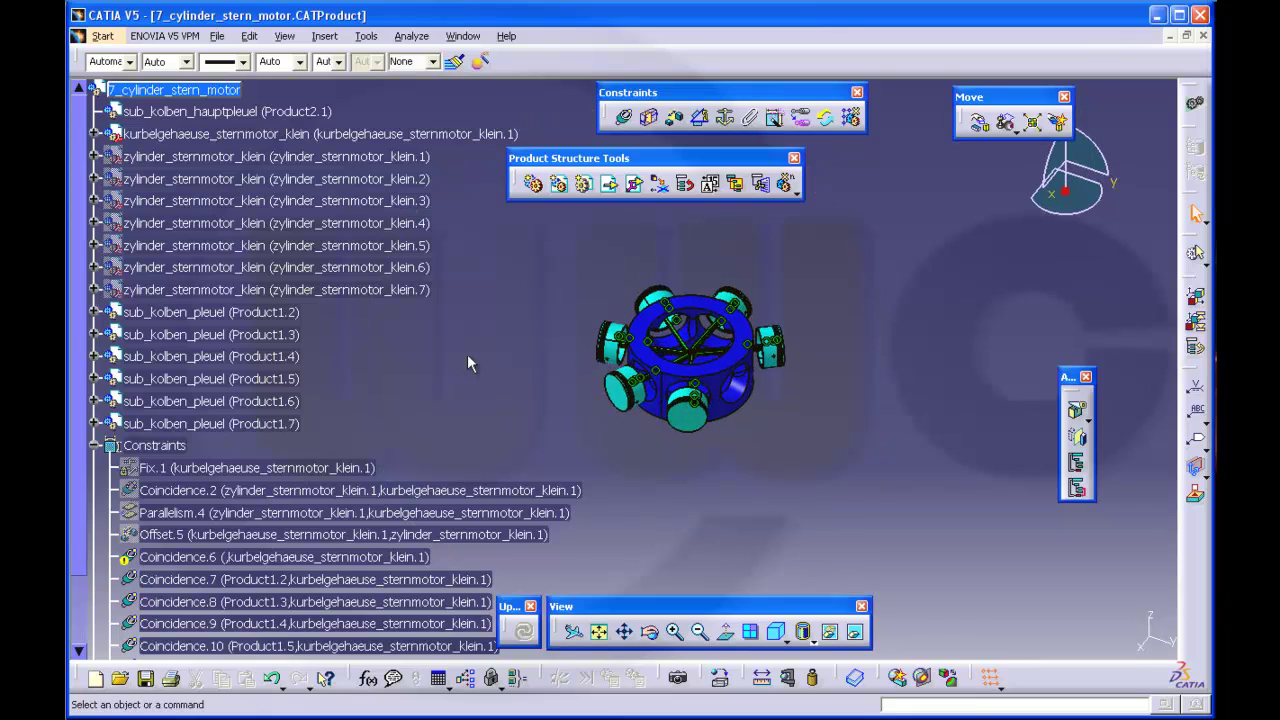
scroll(470, 360, up, 1)
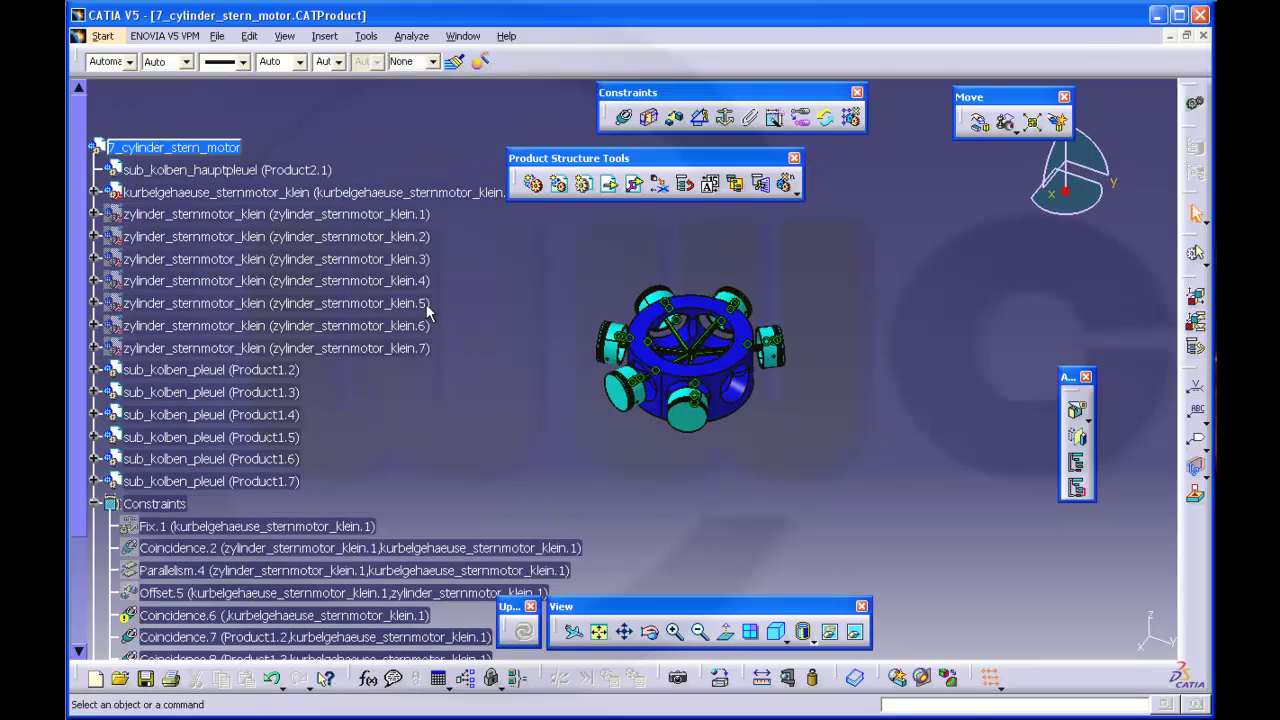
right_click(236, 174)
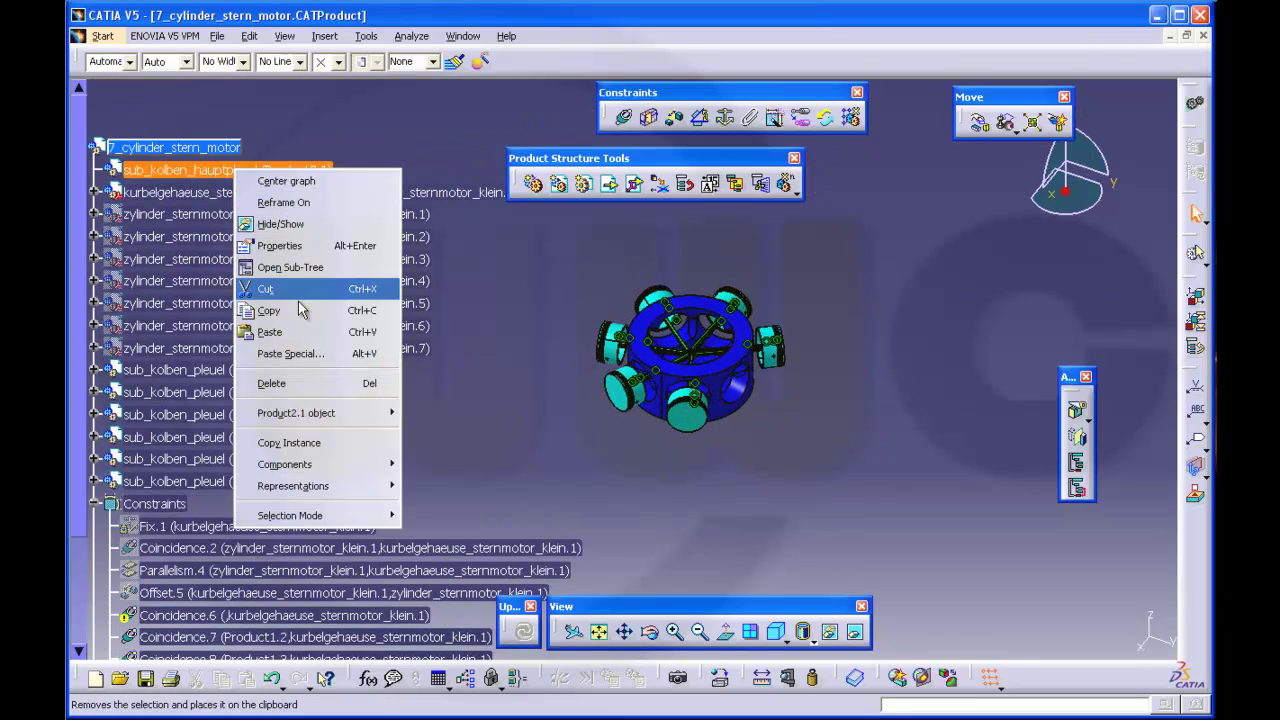
mouse_move(343, 412)
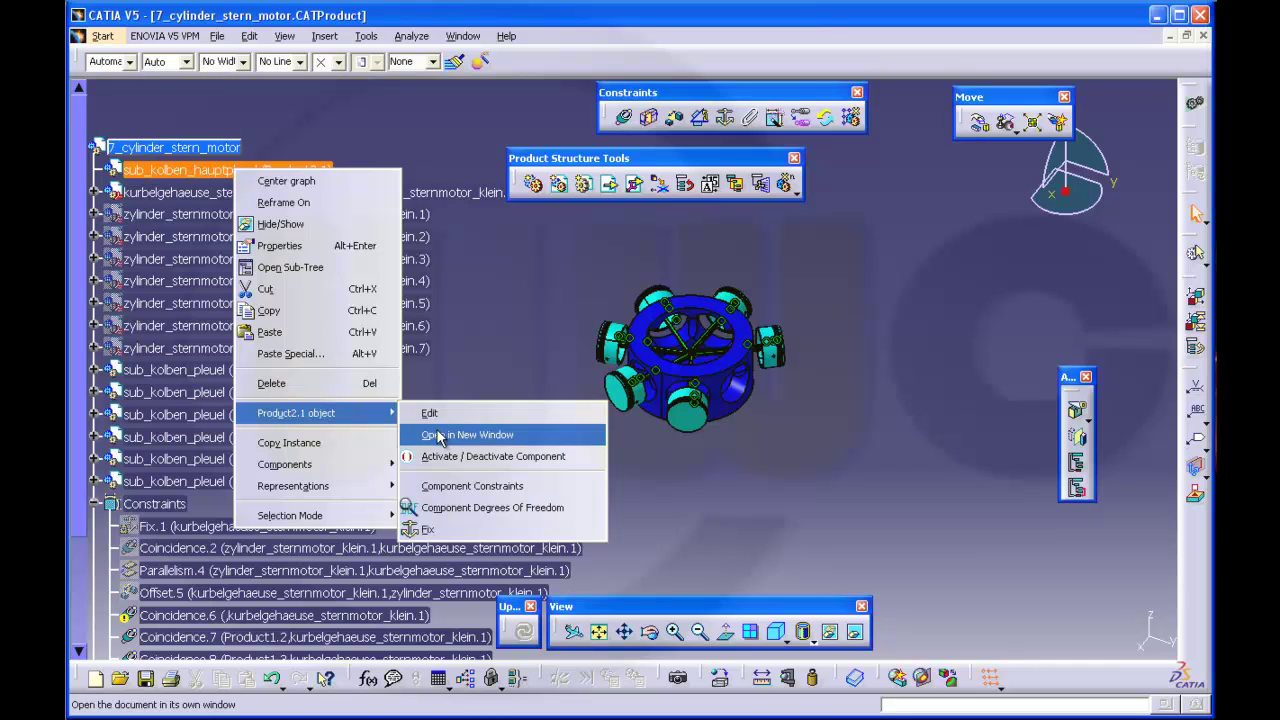
click(436, 434)
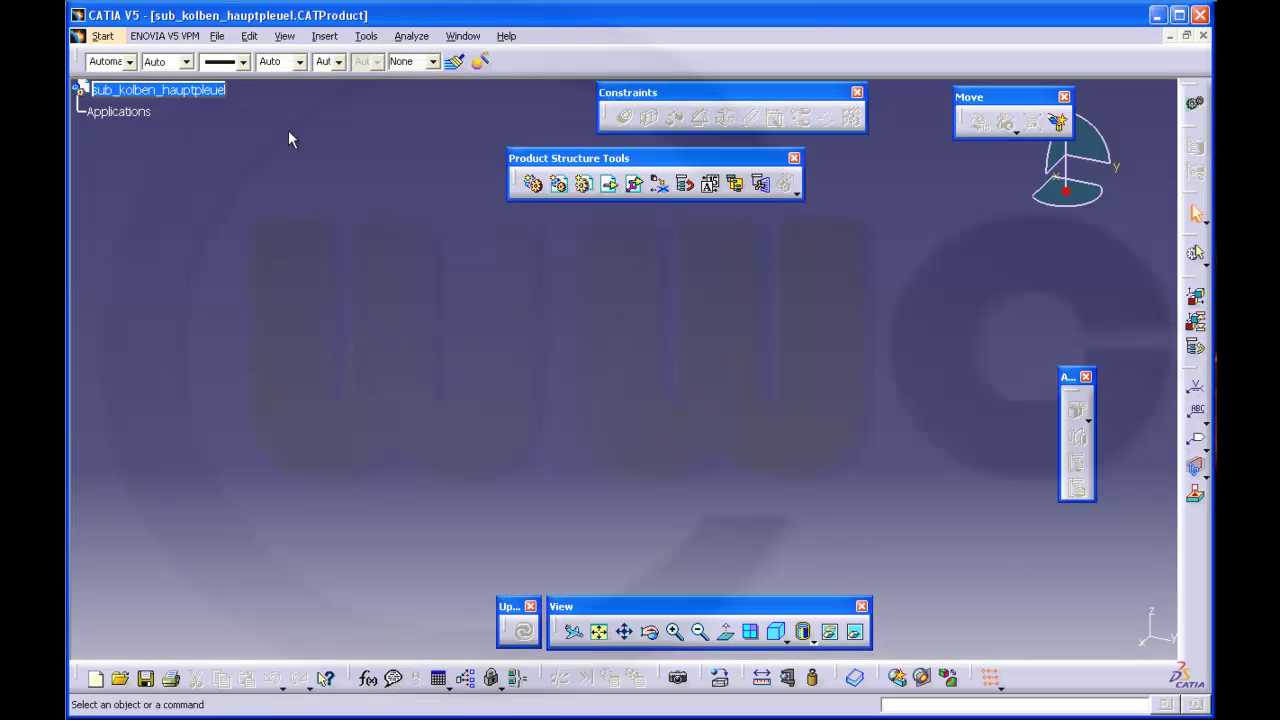
Step: Insert the existing parts hauptpleuel_sternmotor_klein, kolben_bolzen and kolben_sternmotor_klein into sub_kolben_hauptpleuel and dismiss the incident report
click(608, 185)
click(189, 92)
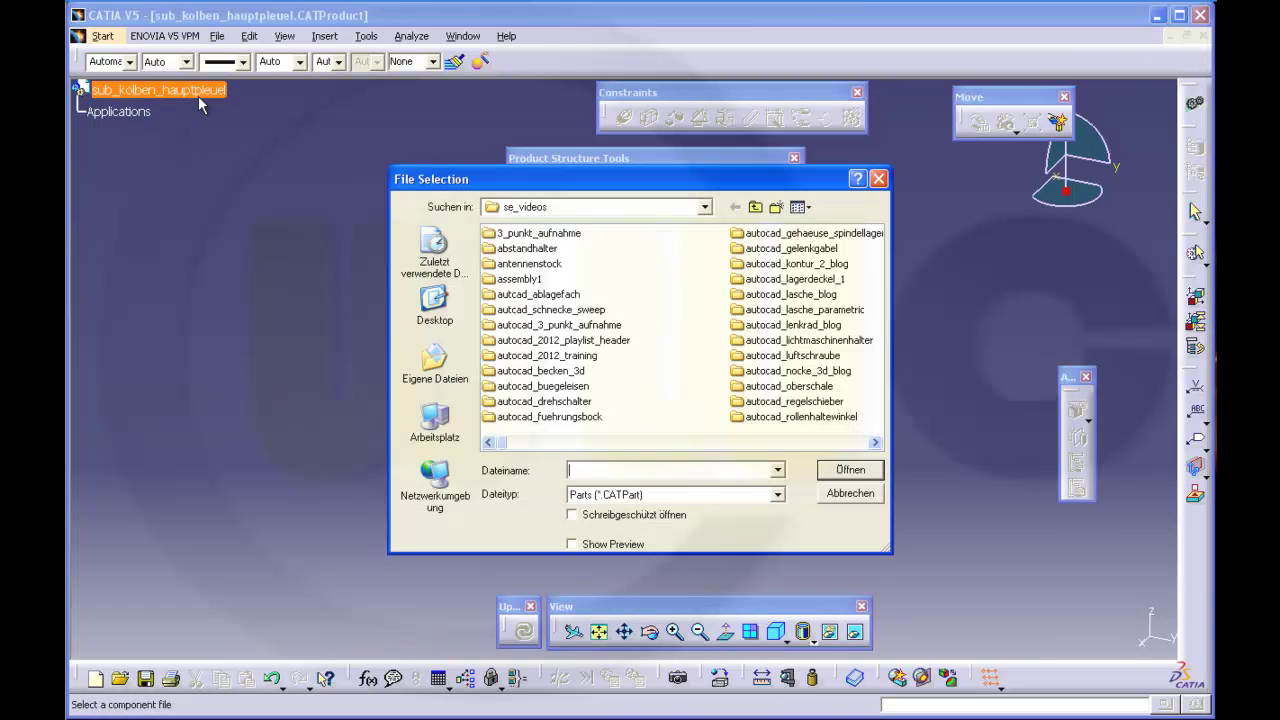
drag(876, 443, 877, 449)
click(578, 402)
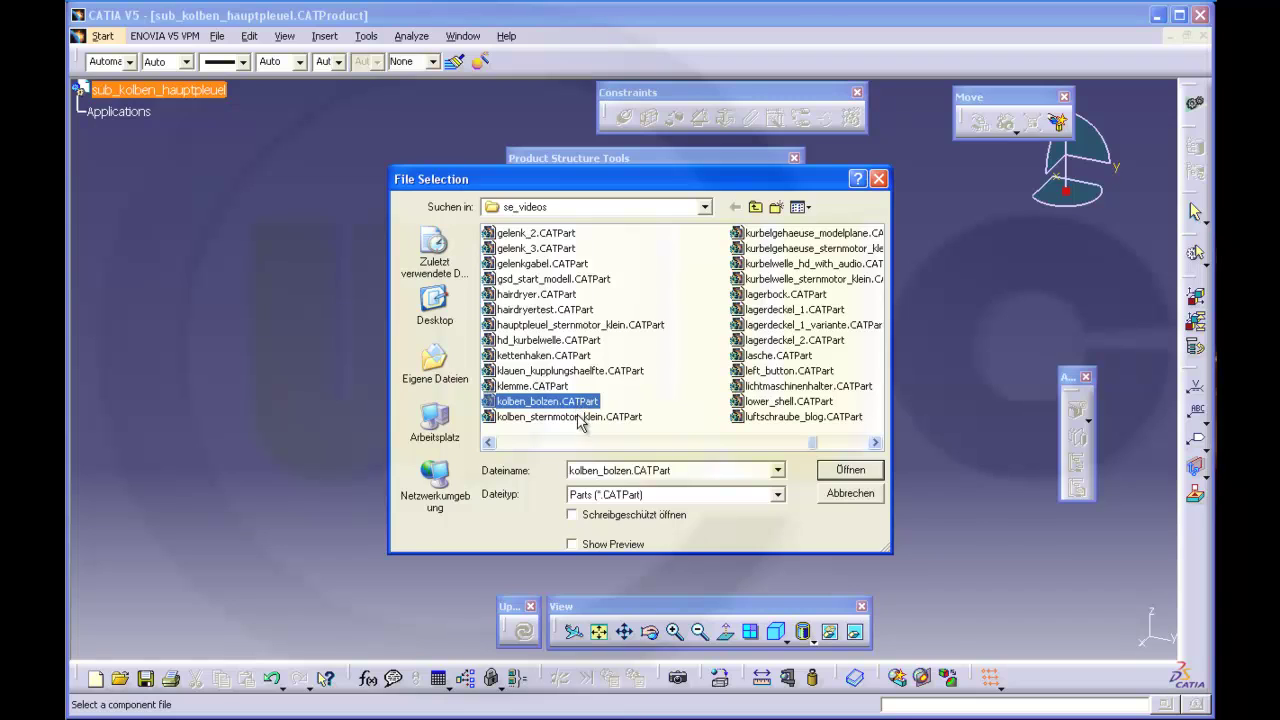
ctrl+click(580, 418)
ctrl+click(541, 326)
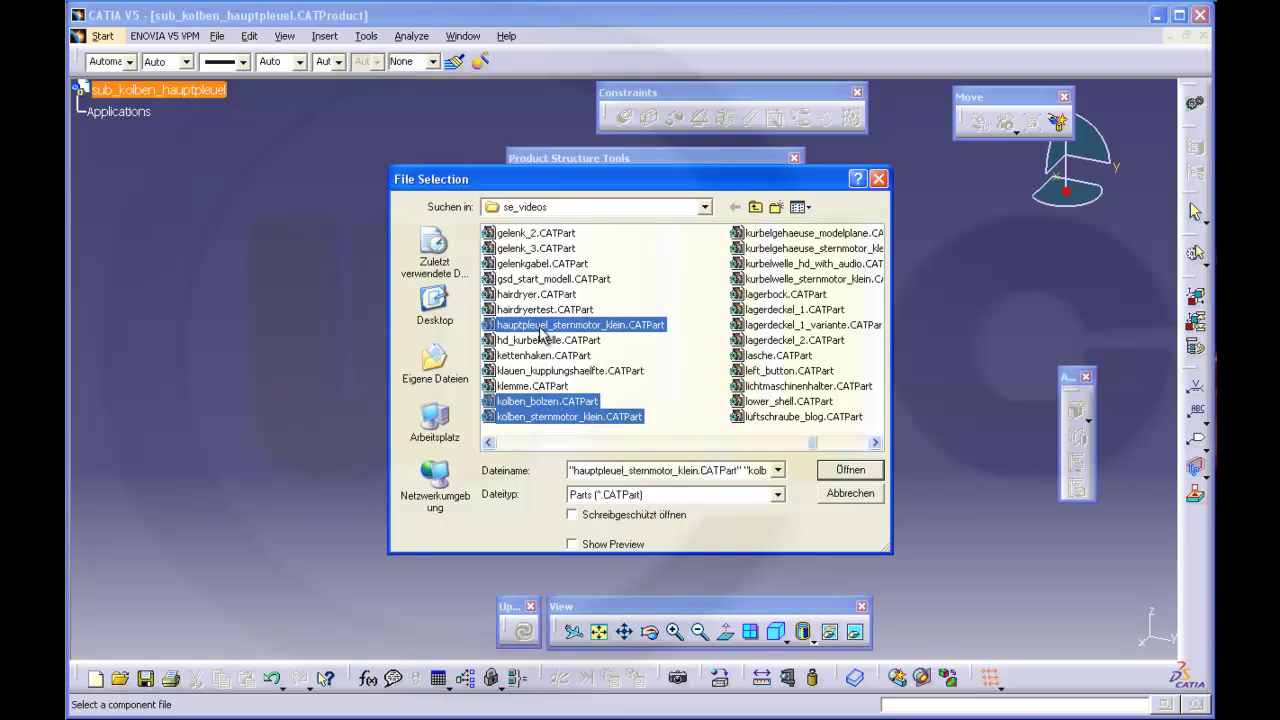
click(840, 469)
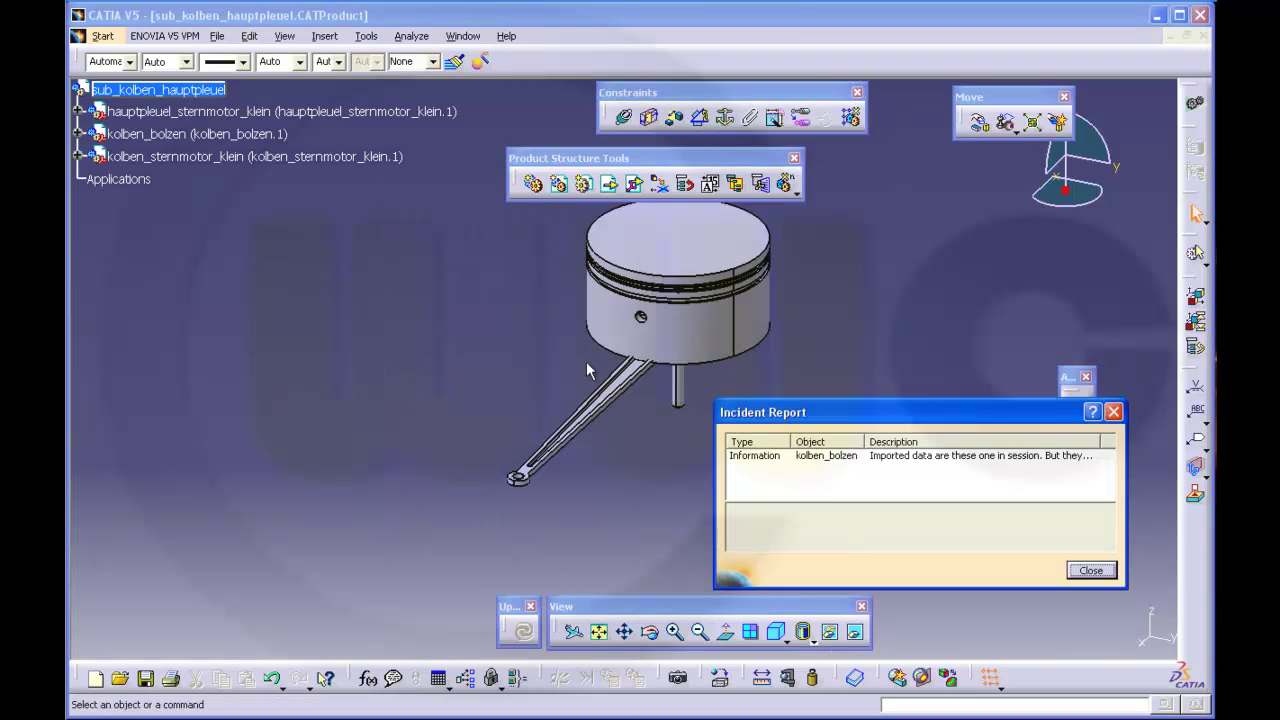
click(1094, 569)
Step: Color hauptpleuel_sternmotor_klein violet and kolben_bolzen beige
click(251, 113)
click(131, 62)
click(118, 208)
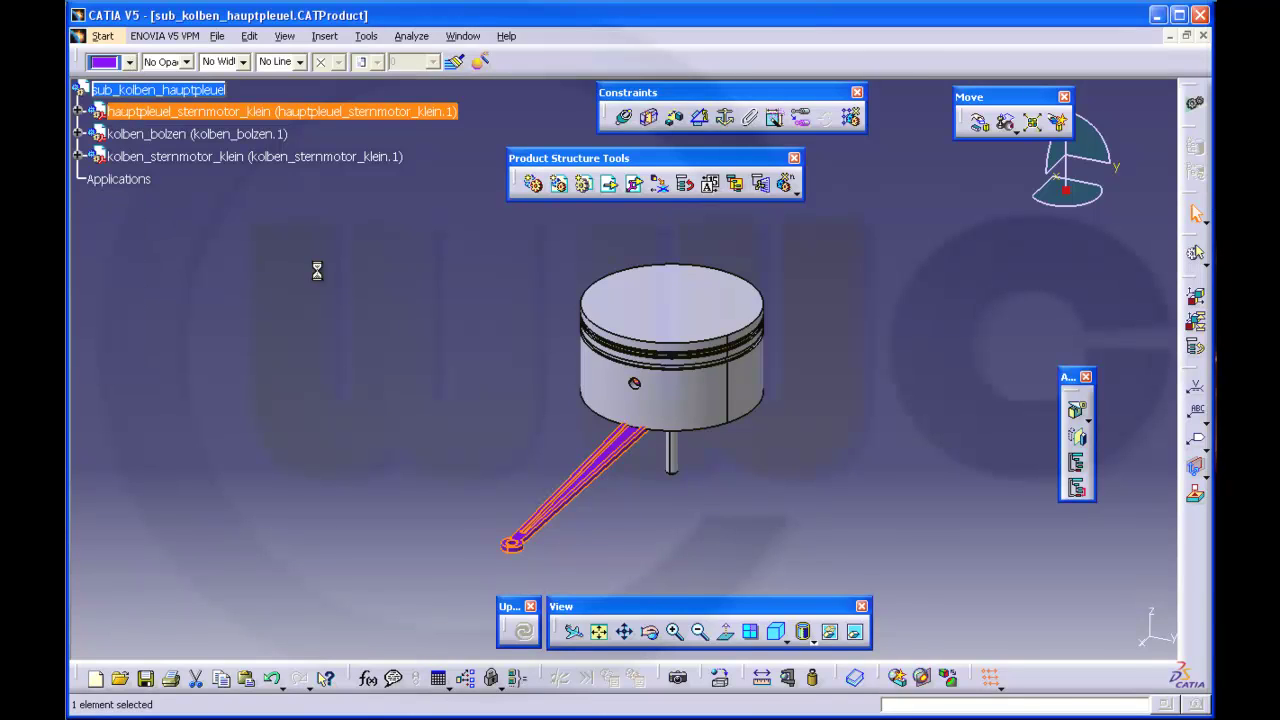
click(200, 134)
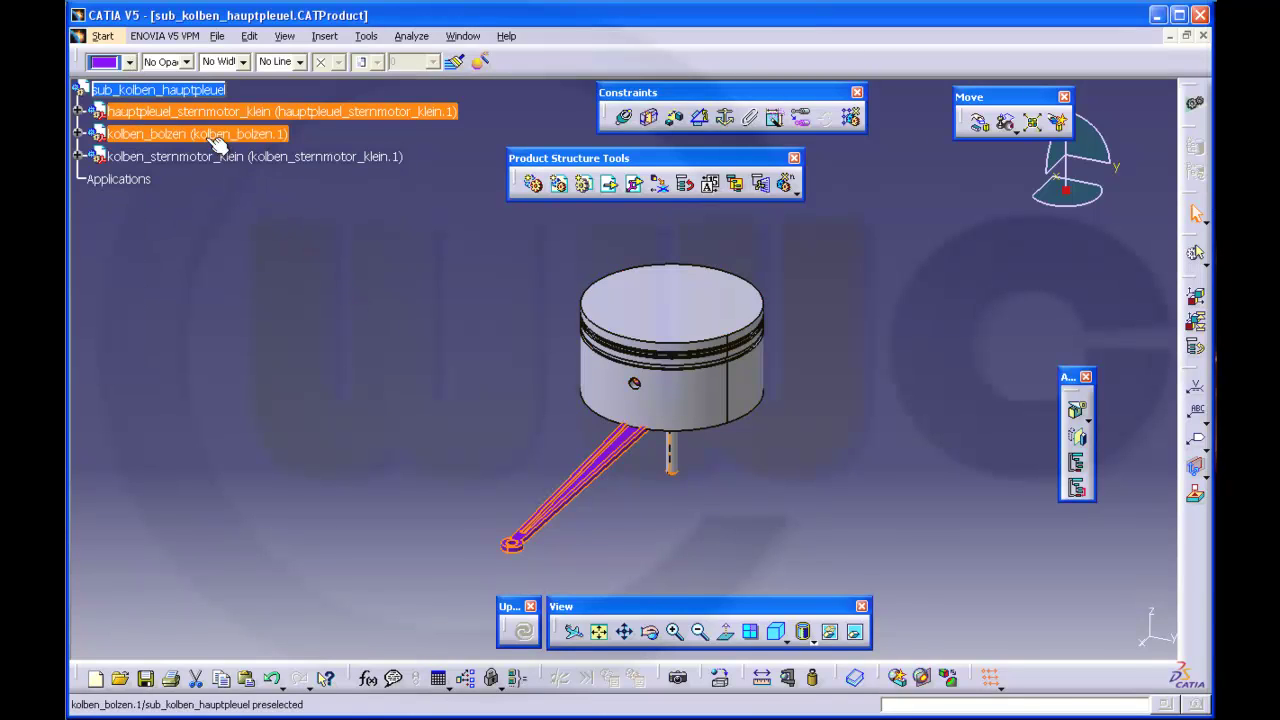
click(129, 62)
click(112, 295)
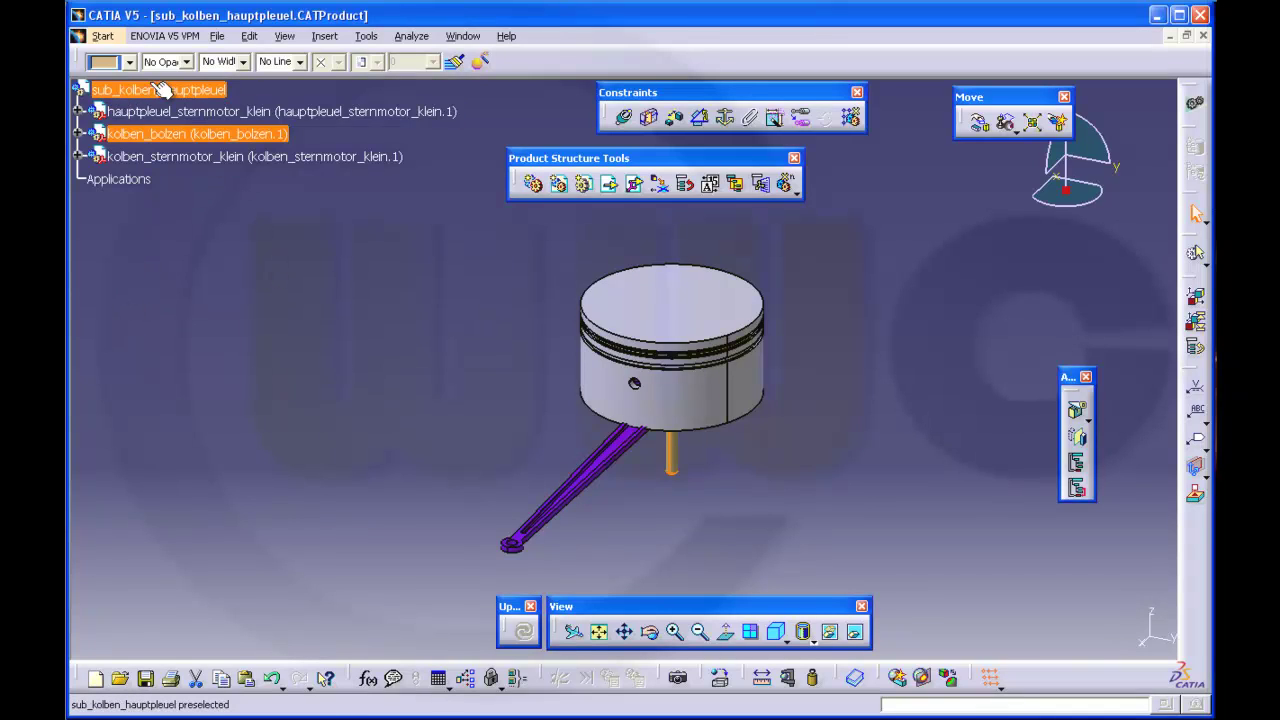
Step: Color the piston kolben_sternmotor_klein turquoise and clear the selection
click(129, 62)
click(158, 90)
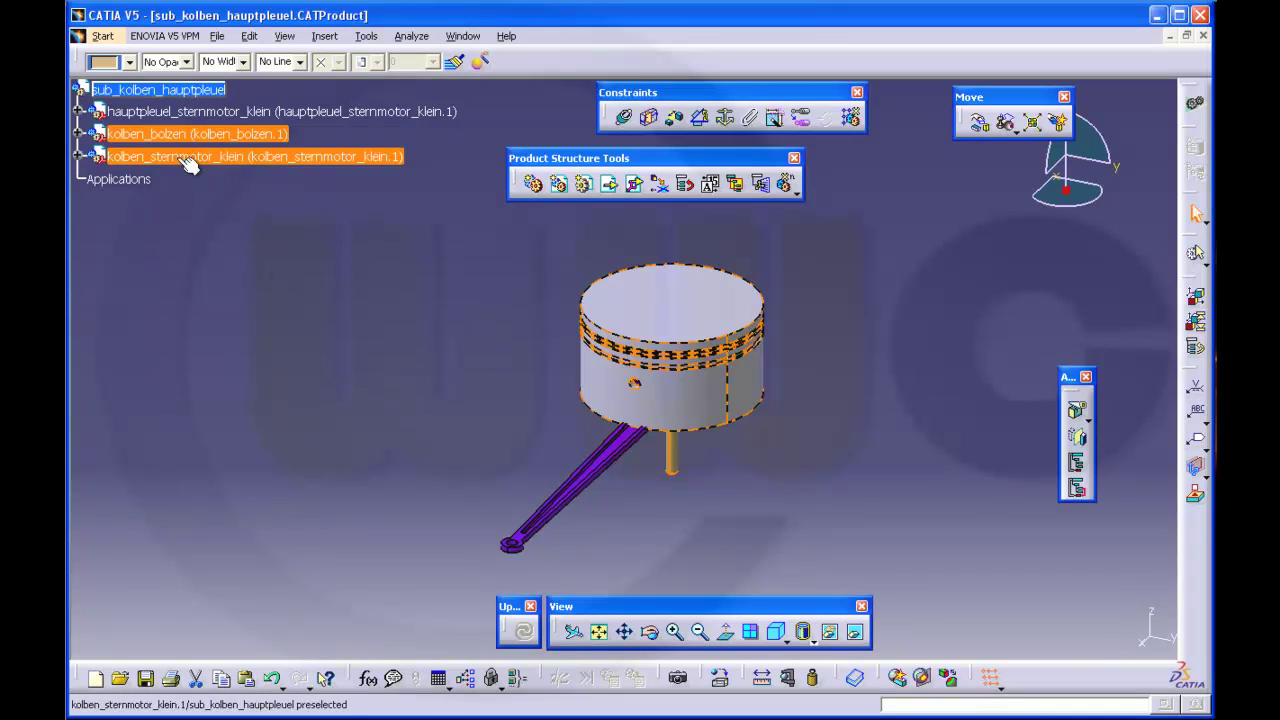
click(129, 62)
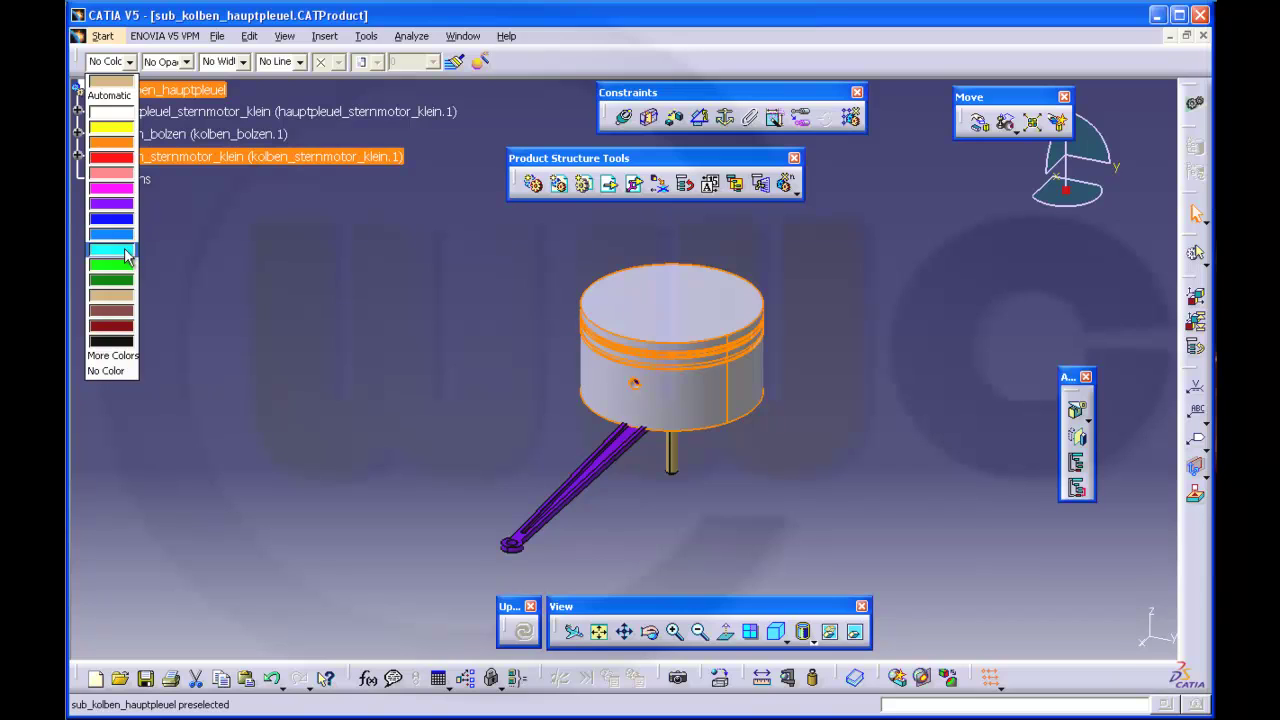
click(112, 250)
click(875, 267)
Step: Move the main connecting rod and the piston pin clear of the piston with the compass, so all three parts are separated
middle_drag(816, 347, 739, 323)
click(979, 122)
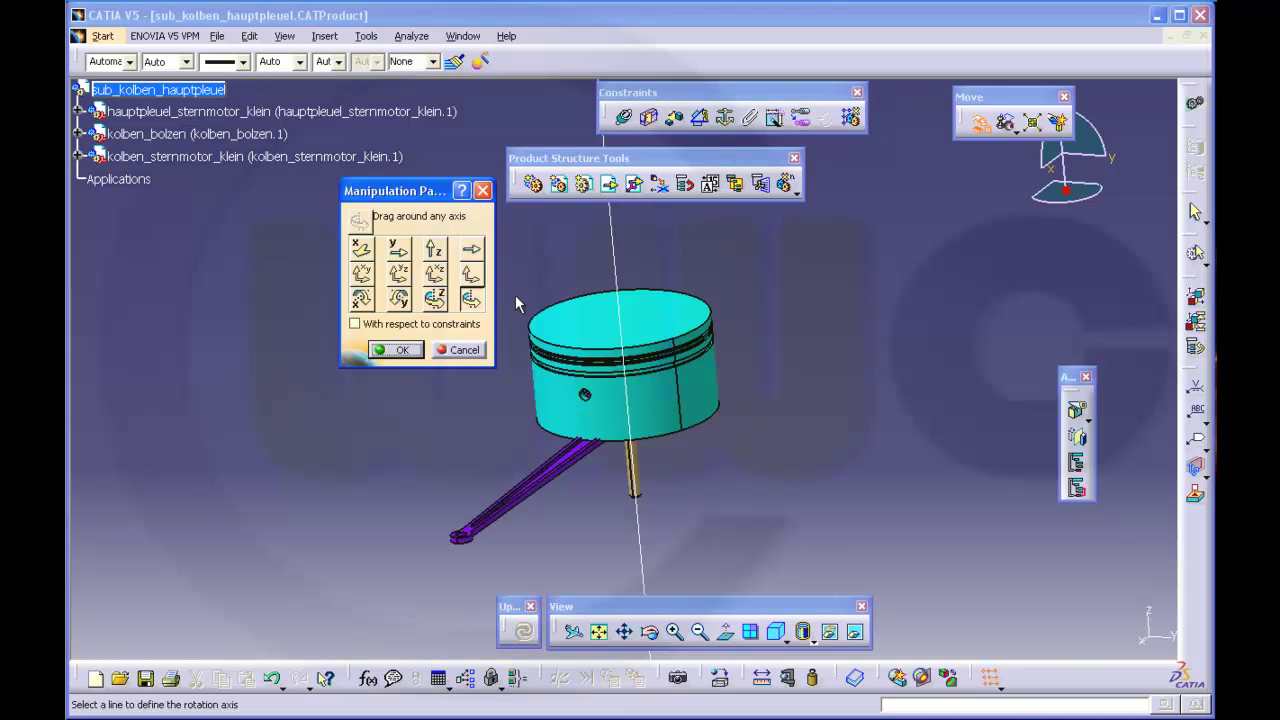
click(469, 351)
drag(1067, 195, 509, 577)
click(650, 527)
click(597, 507)
middle_drag(670, 529, 624, 349)
drag(507, 418, 1150, 620)
click(880, 486)
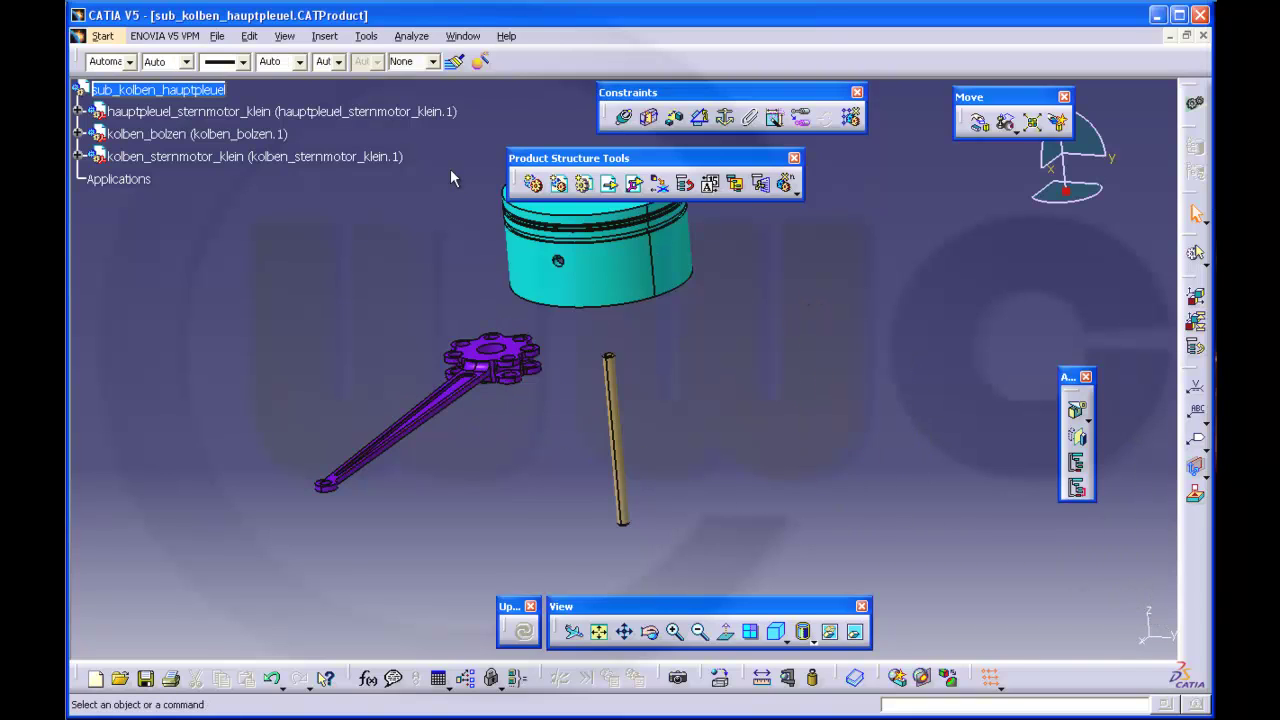
Step: Select all part axis systems with the saved axis_hide_show search favorite and show them
click(248, 38)
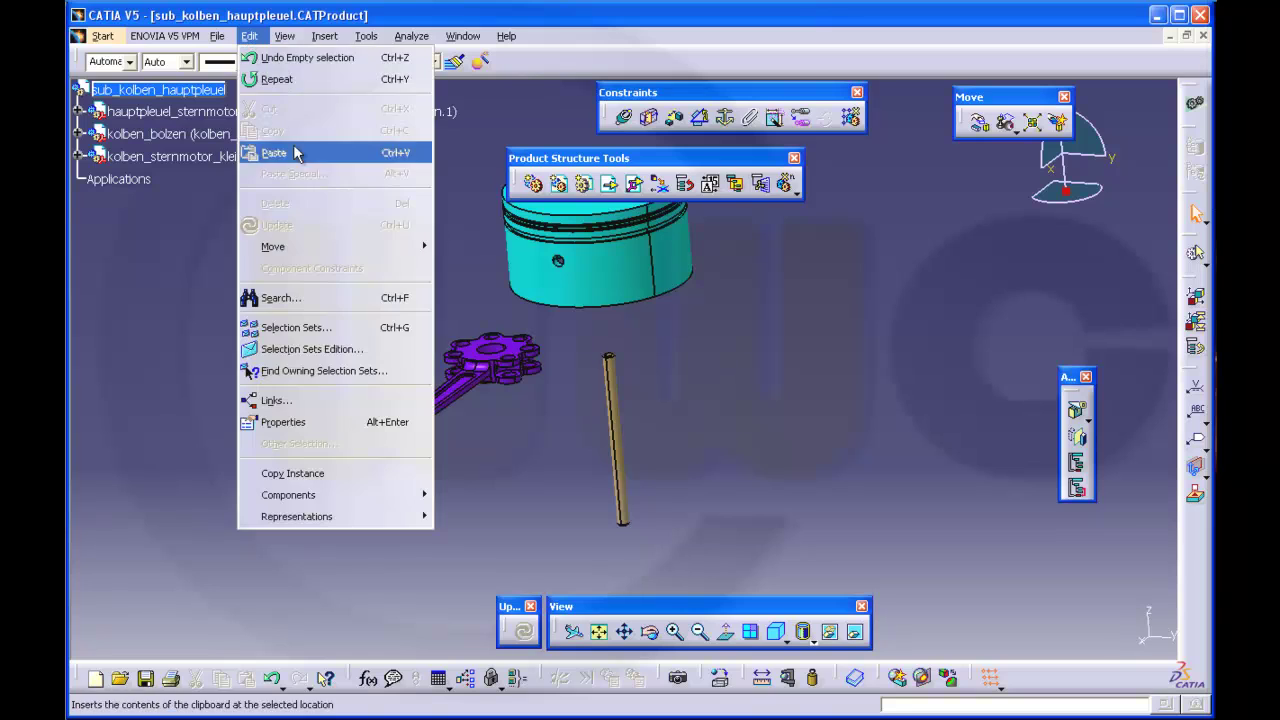
click(290, 293)
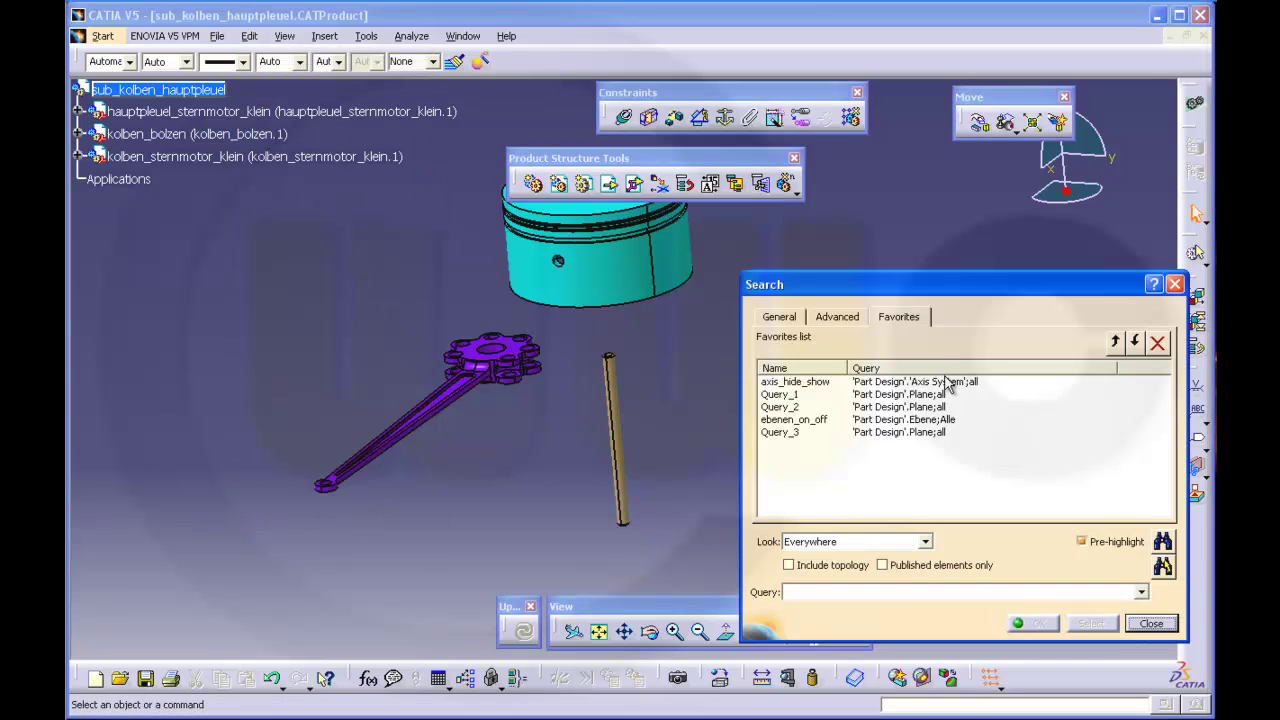
click(942, 382)
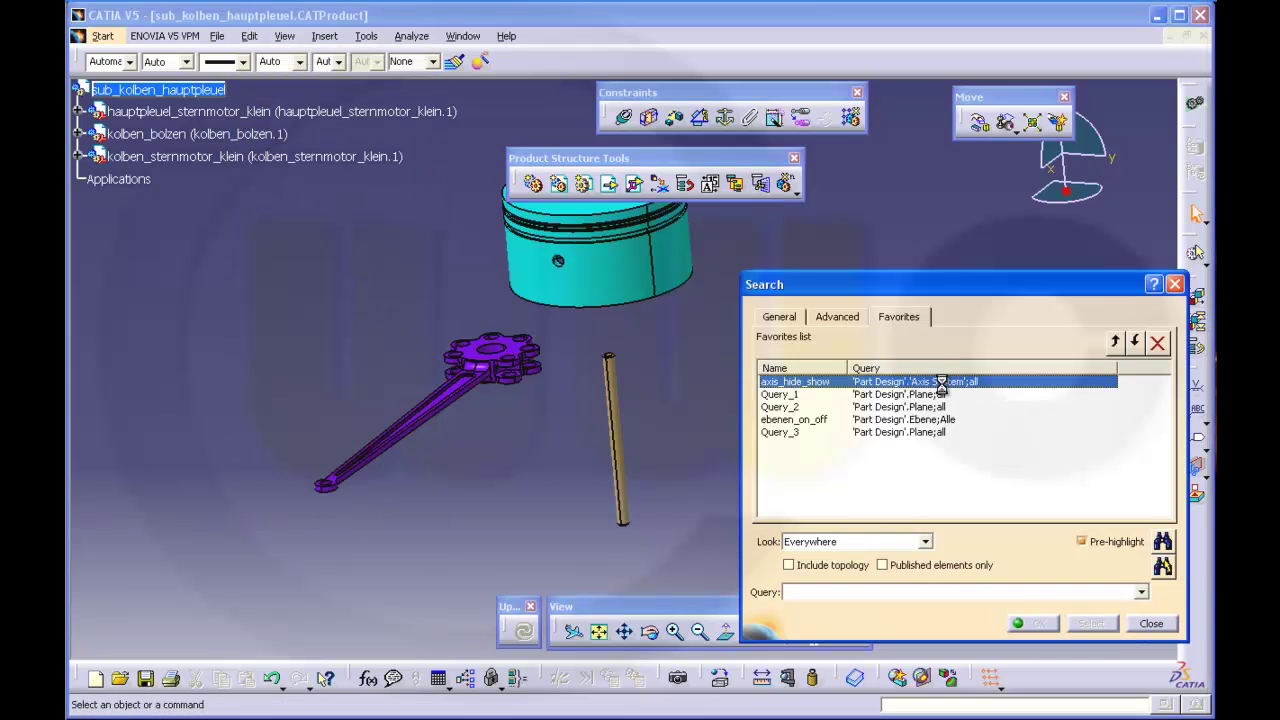
click(1162, 567)
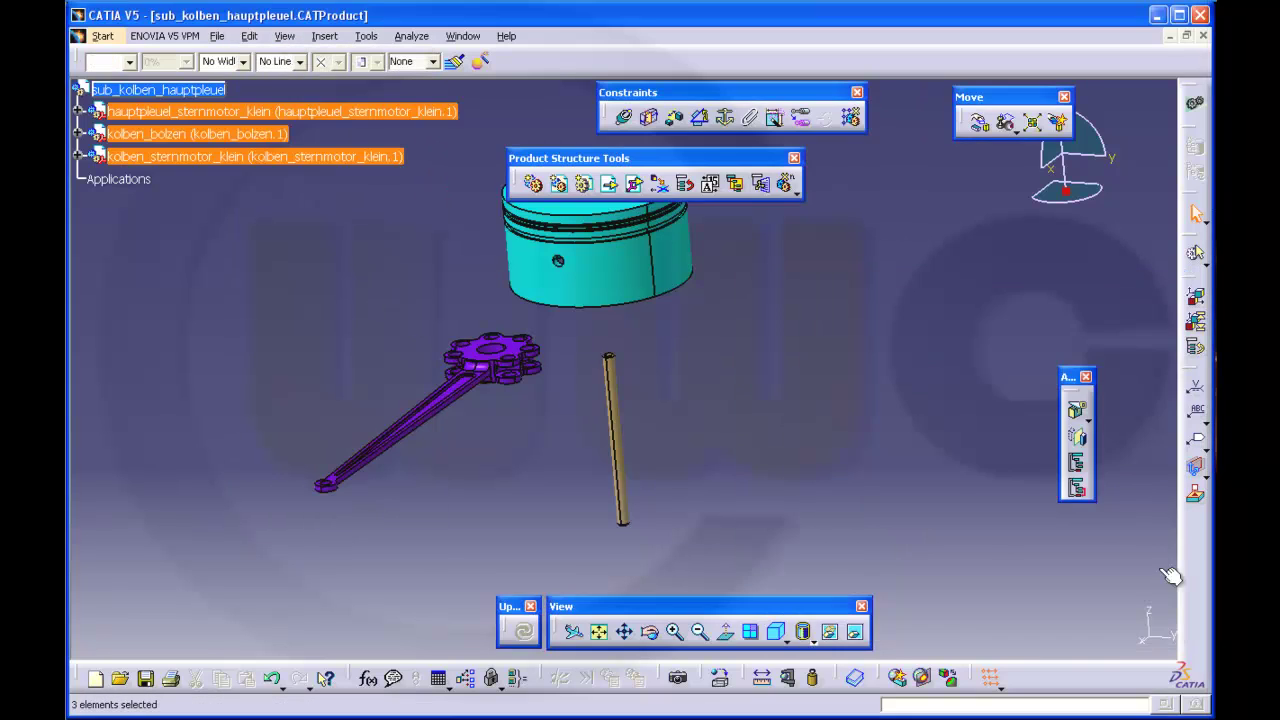
click(830, 636)
Step: Make the piston pin's xy plane coincident with the yz plane of the piston's axis system
middle_drag(781, 455, 792, 471)
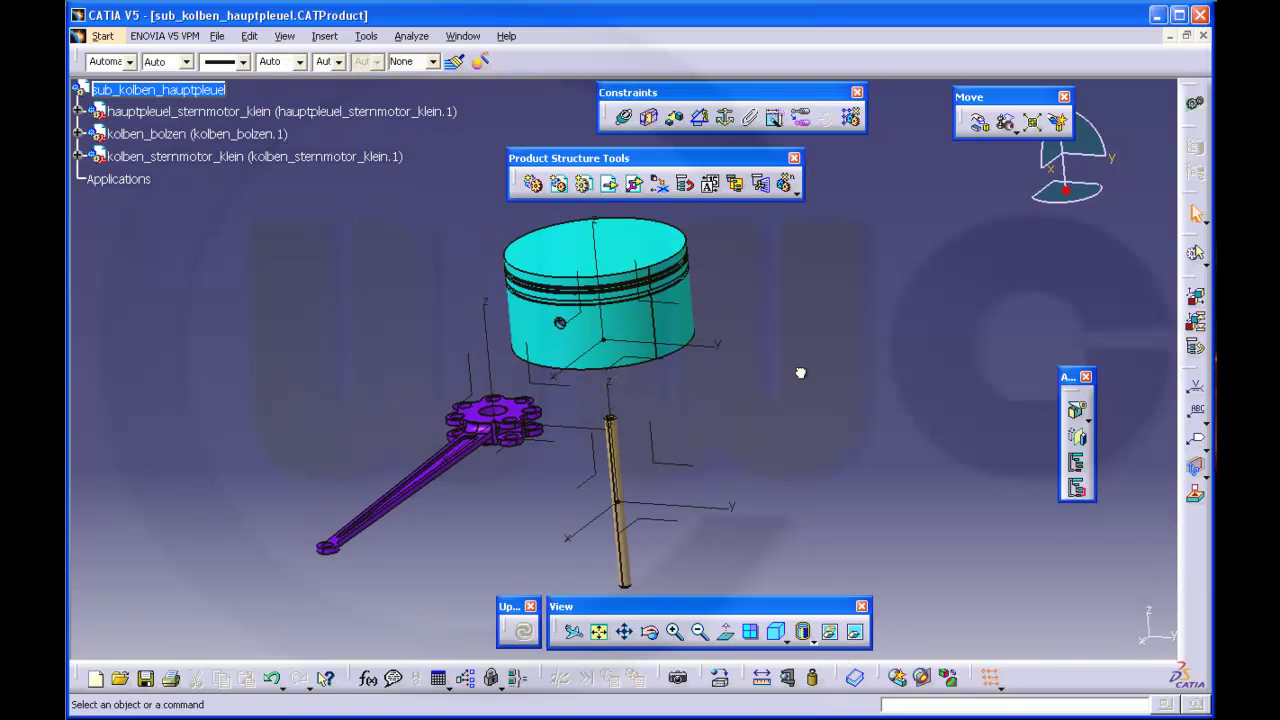
click(623, 117)
click(681, 529)
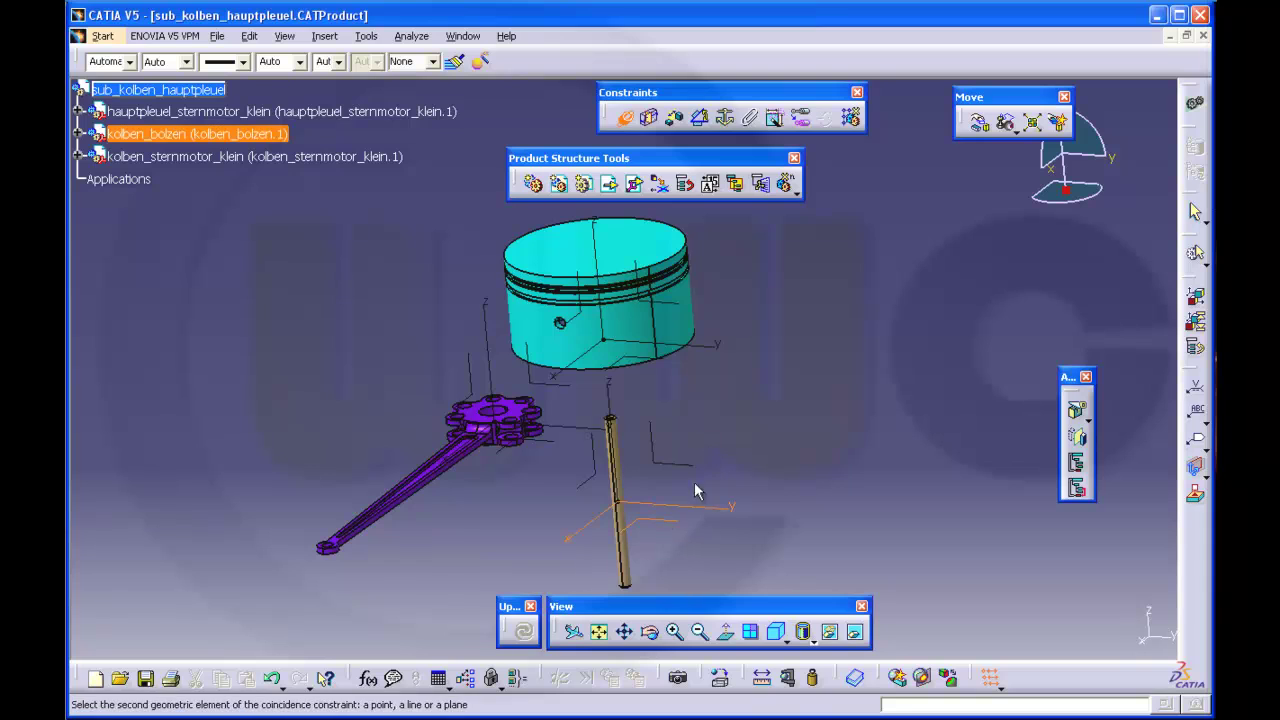
click(688, 311)
click(834, 525)
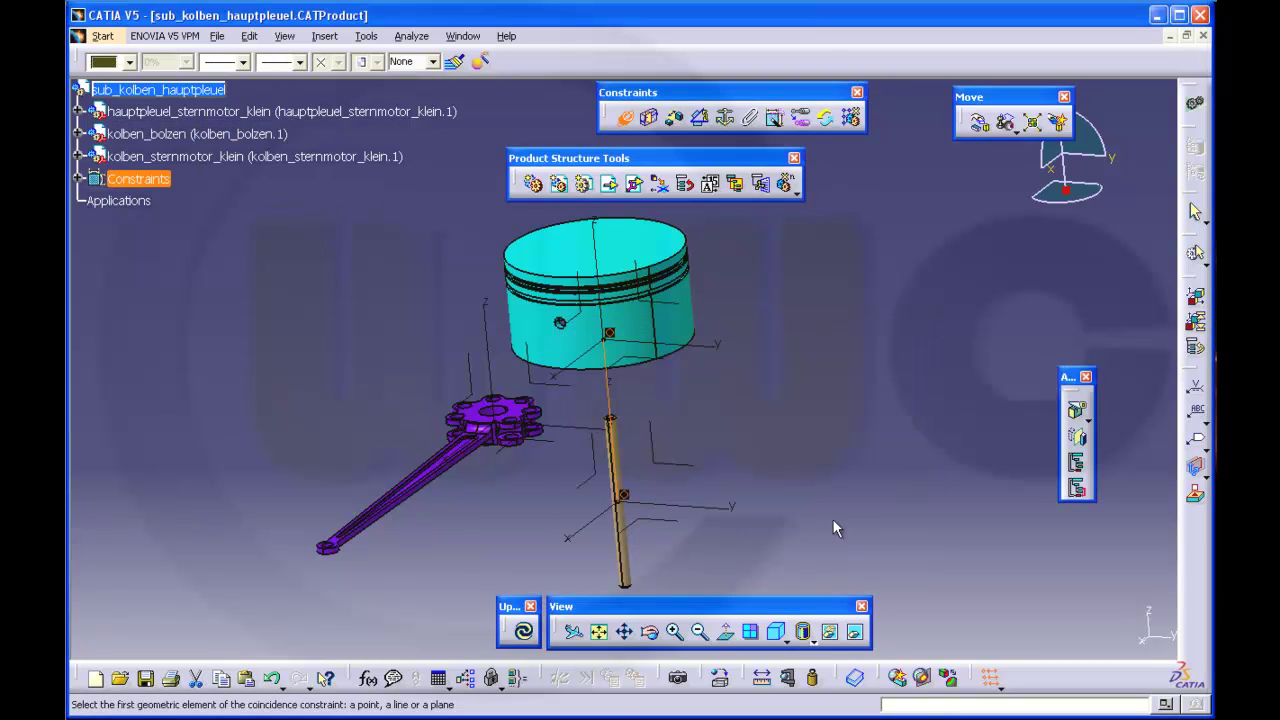
Step: Make the main connecting rod's xy plane coincident with the piston's yz plane, orientation Same, and update the subassembly
click(553, 450)
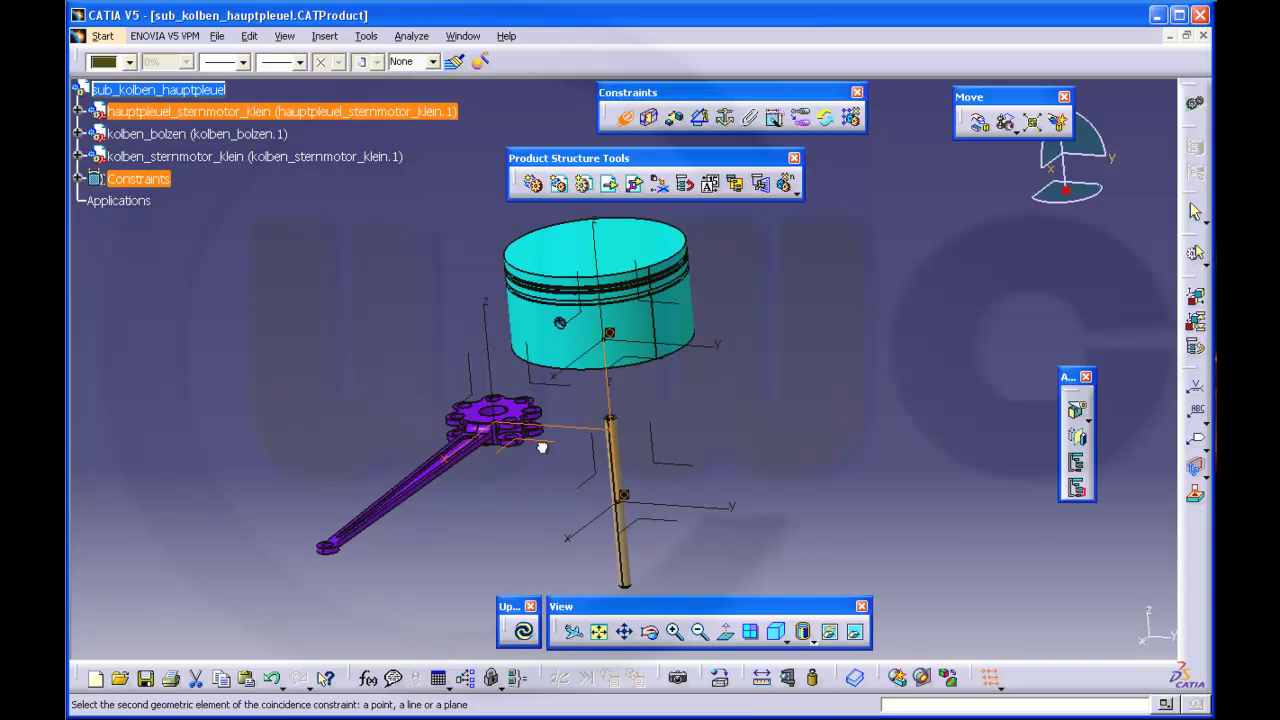
click(674, 343)
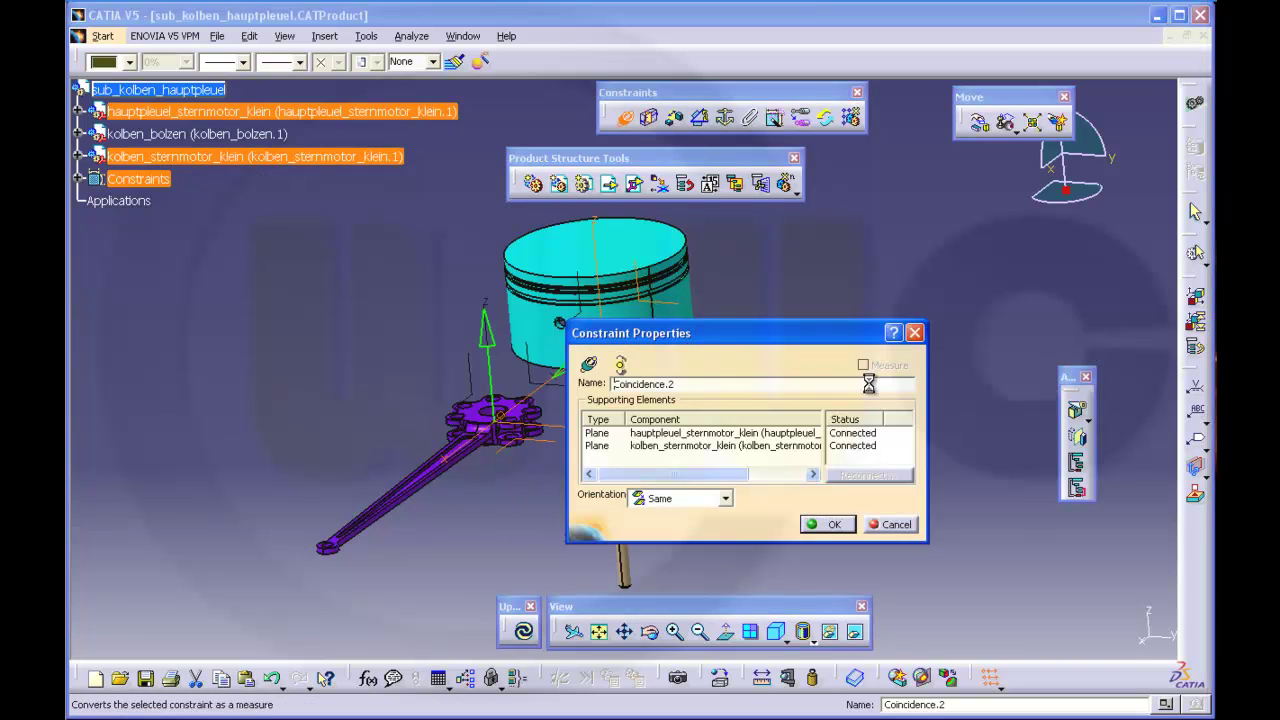
click(826, 525)
click(520, 631)
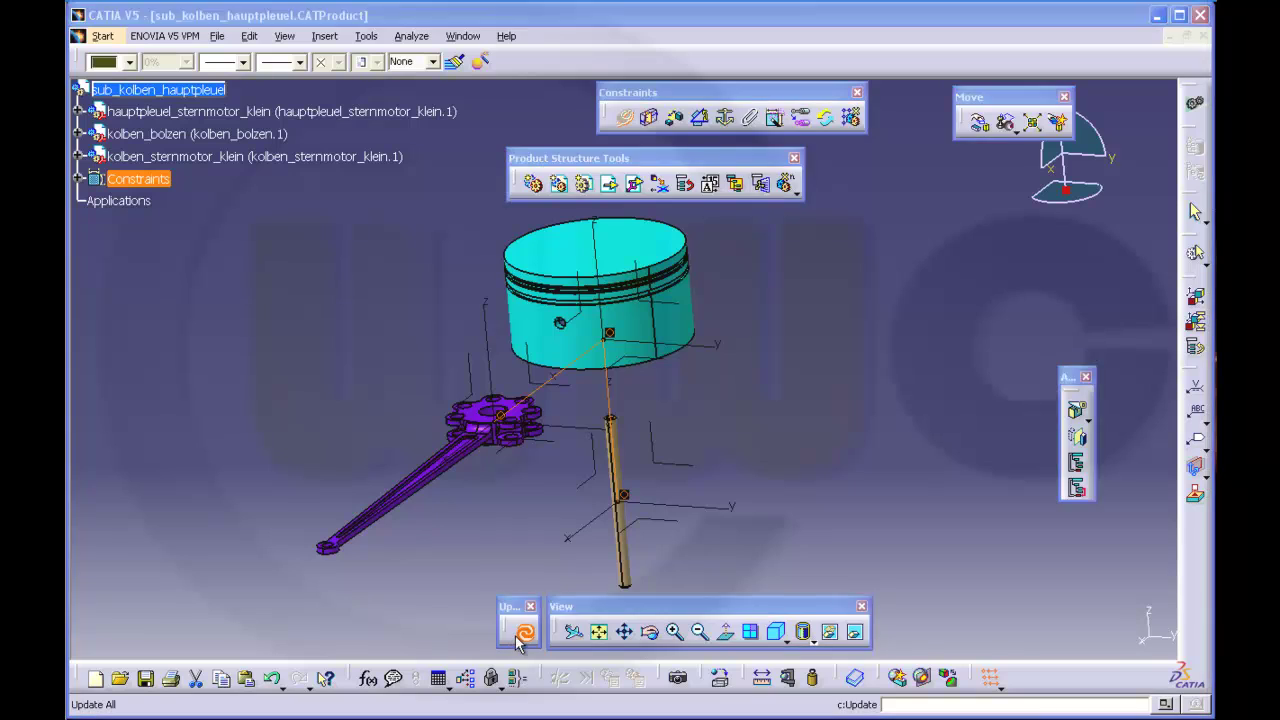
Step: Make the piston pin's axis coincident with the bore axis of the main connecting rod's small eye
middle_drag(727, 532, 711, 387)
middle_drag(706, 343, 706, 322)
middle_drag(760, 413, 743, 277)
middle_drag(684, 243, 723, 305)
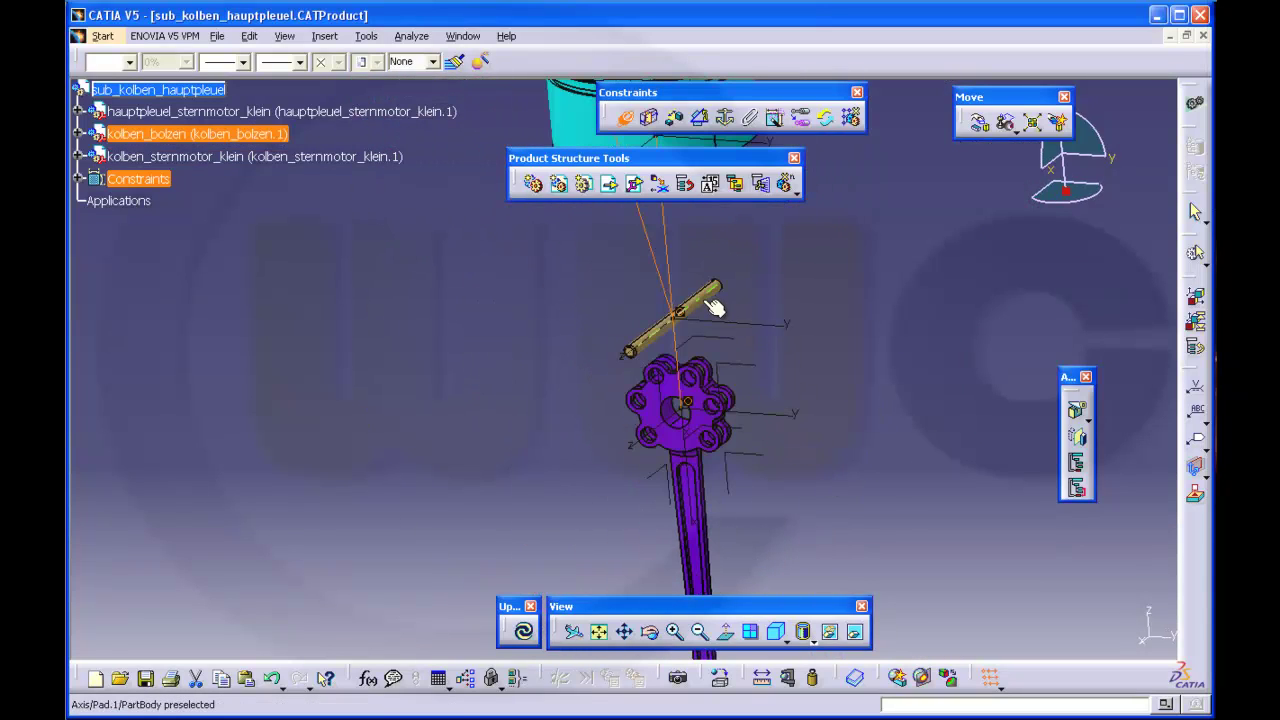
middle_drag(861, 512, 775, 330)
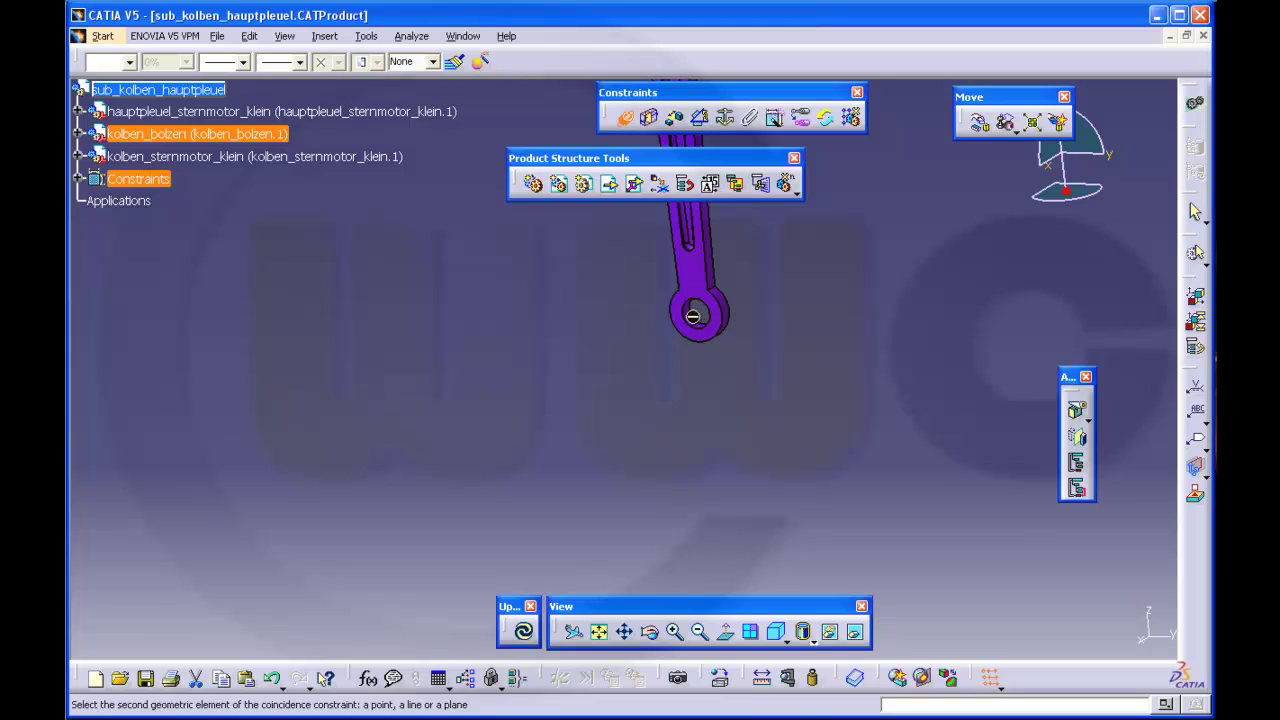
middle_drag(687, 320, 737, 286)
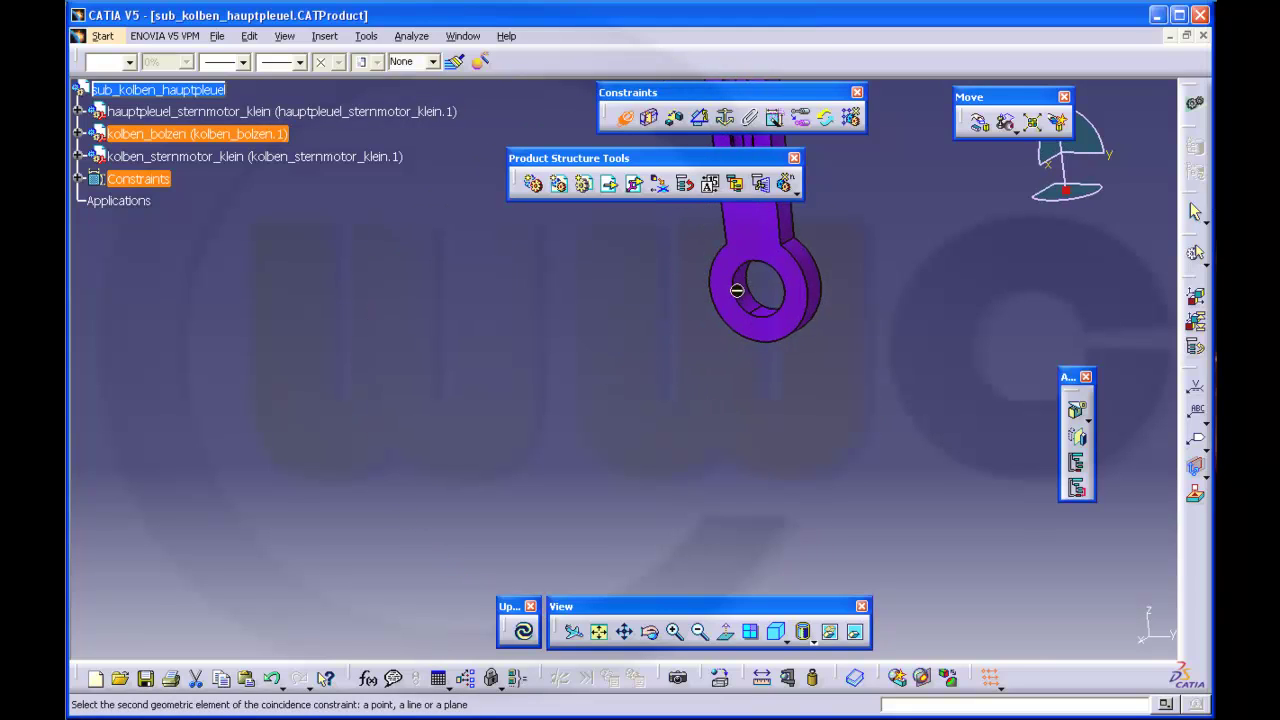
click(740, 280)
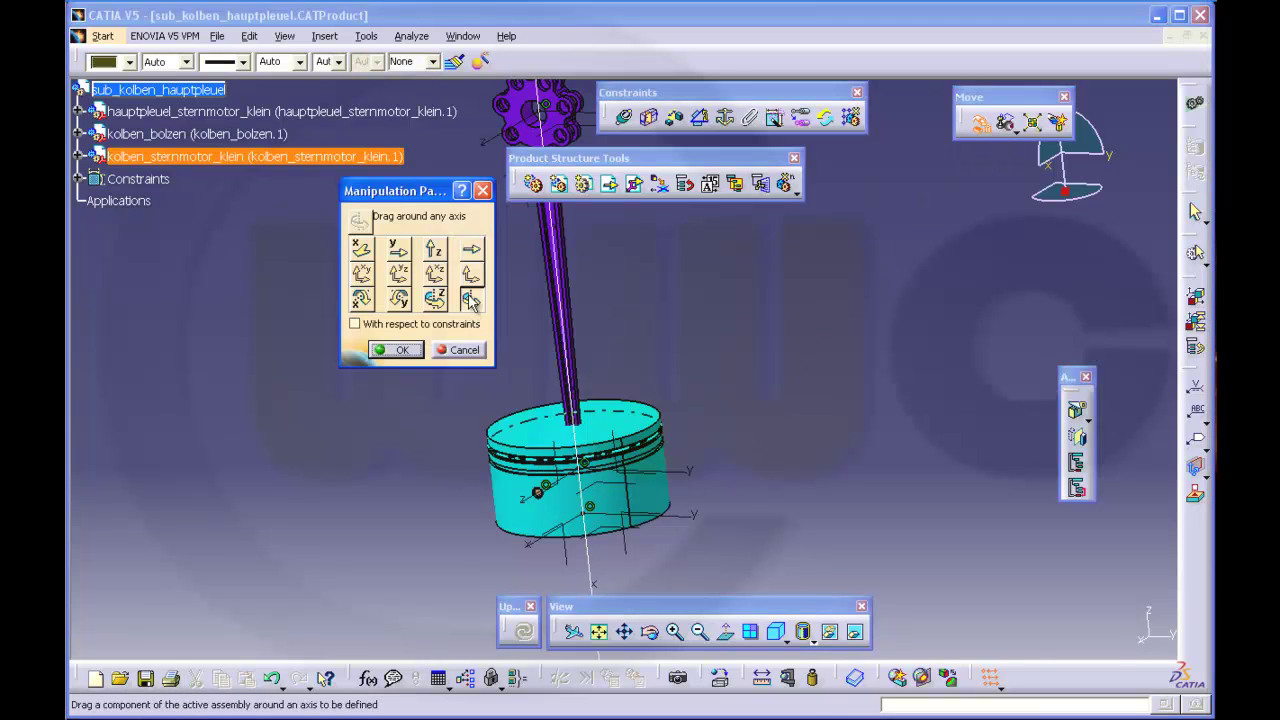
Step: Rotate the piston about the piston pin's axis until its closed crown faces away from the main connecting rod
middle_drag(562, 480, 686, 380)
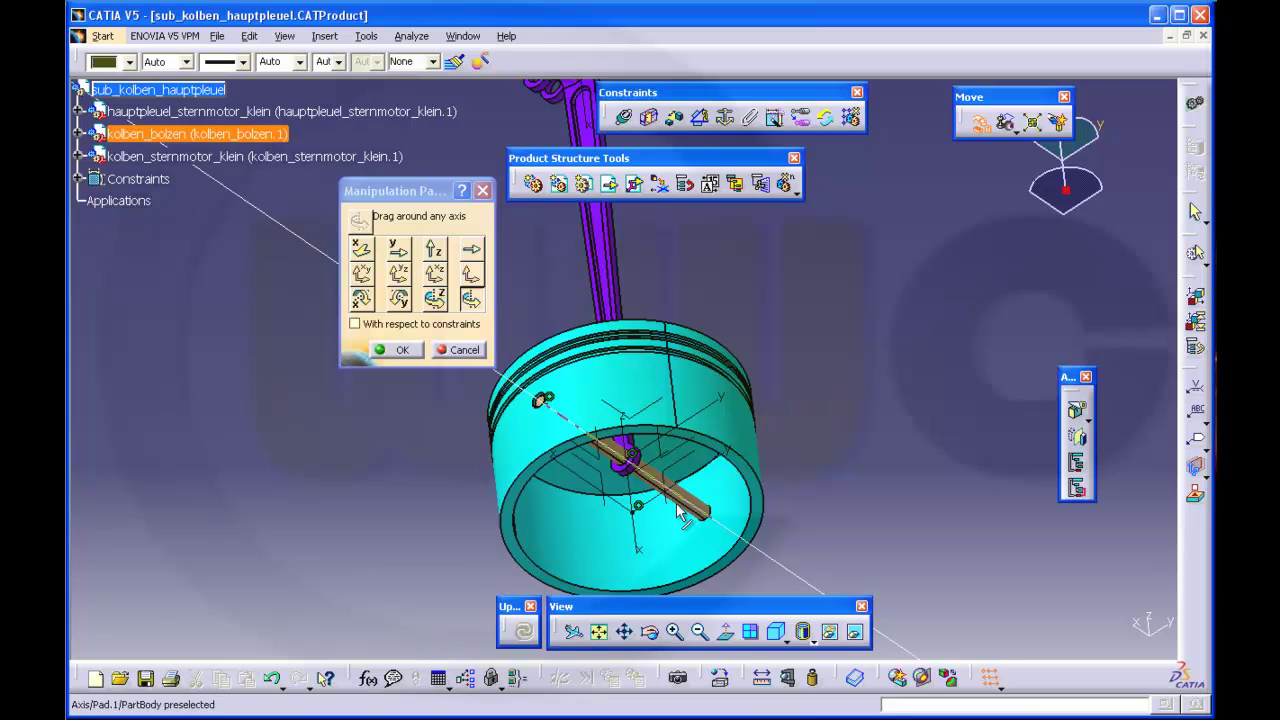
drag(632, 248, 607, 270)
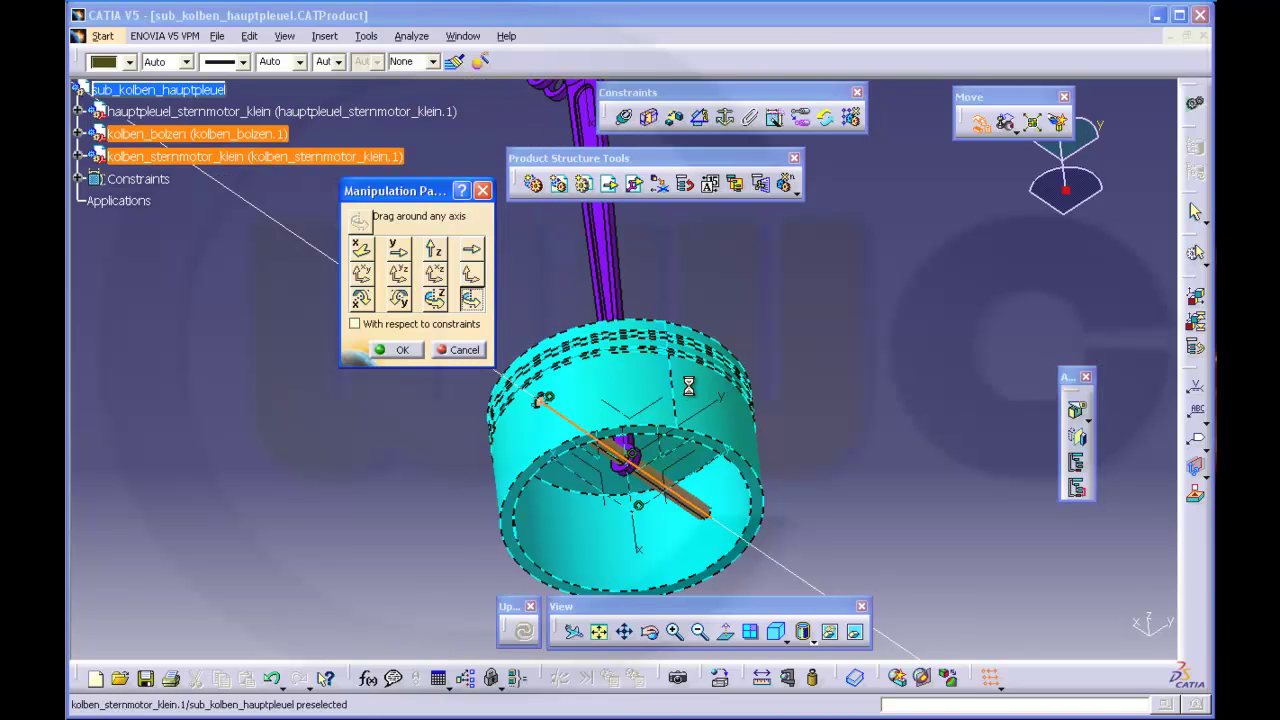
drag(727, 430, 472, 300)
click(395, 349)
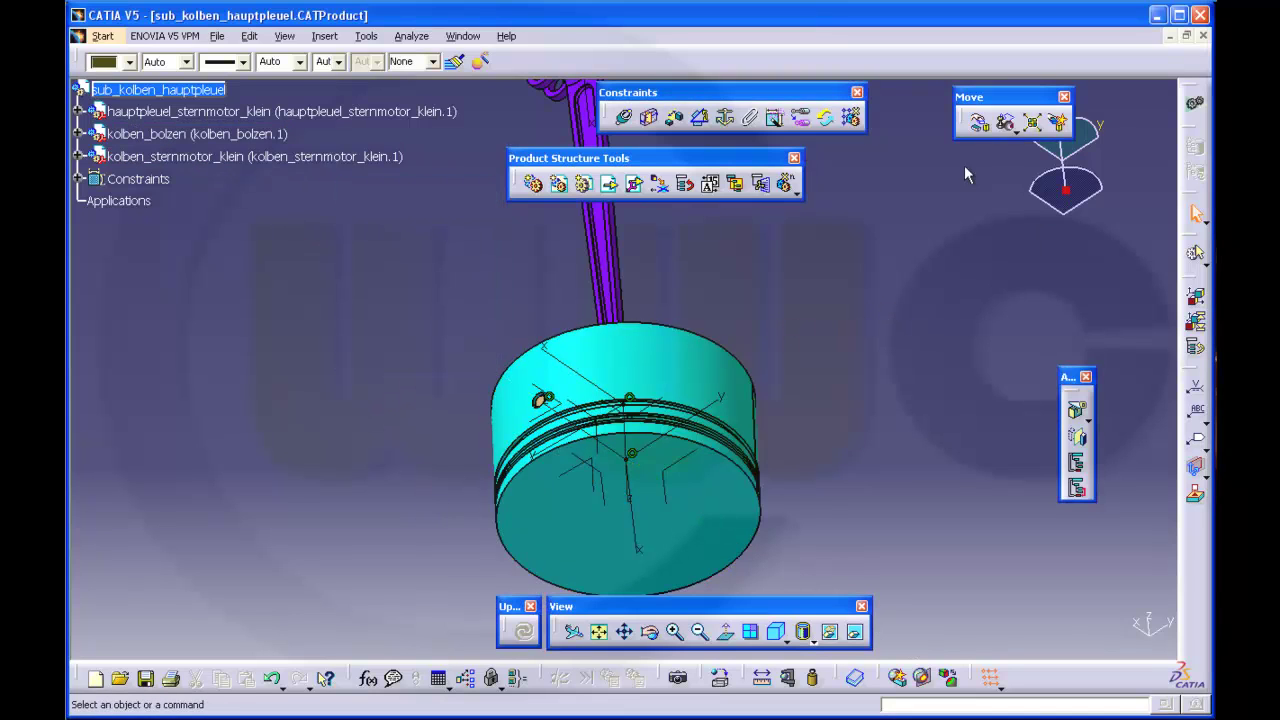
Step: Save the sub_kolben_hauptpleuel subassembly with its parts and close its window to return to the 7_cylinder_stern_motor assembly
click(218, 37)
click(244, 152)
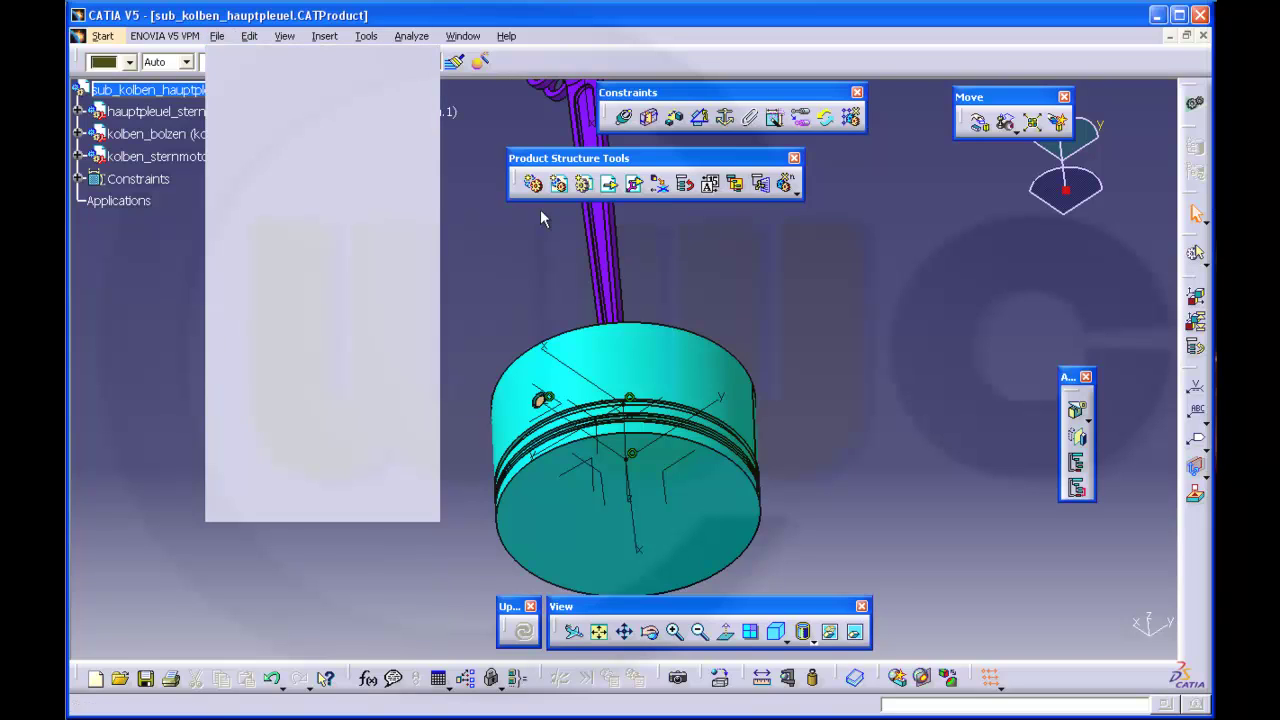
click(603, 401)
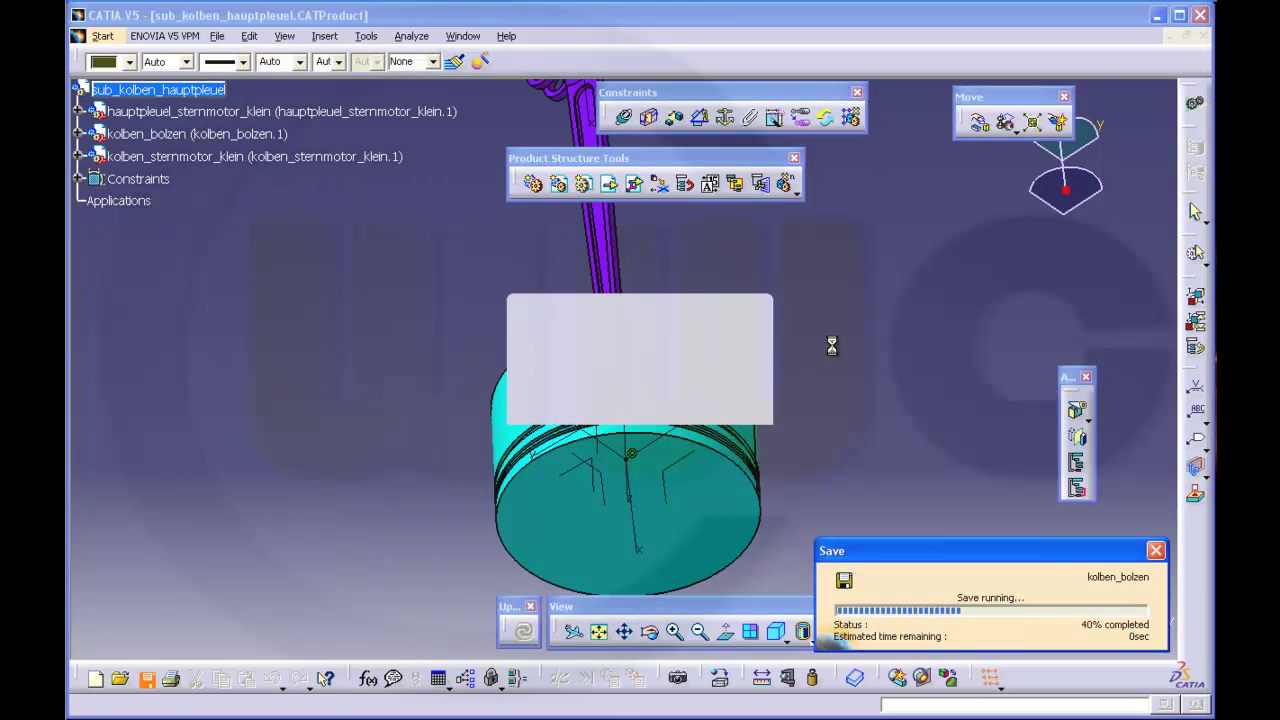
click(1206, 37)
Step: Select all part axis systems in the engine assembly with the saved axis_hide_show search favorite and hide them
middle_drag(832, 365, 724, 449)
mouse_move(550, 388)
middle_down()
mouse_move(551, 429)
mouse_move(563, 380)
middle_up()
scroll(490, 347, down, 2)
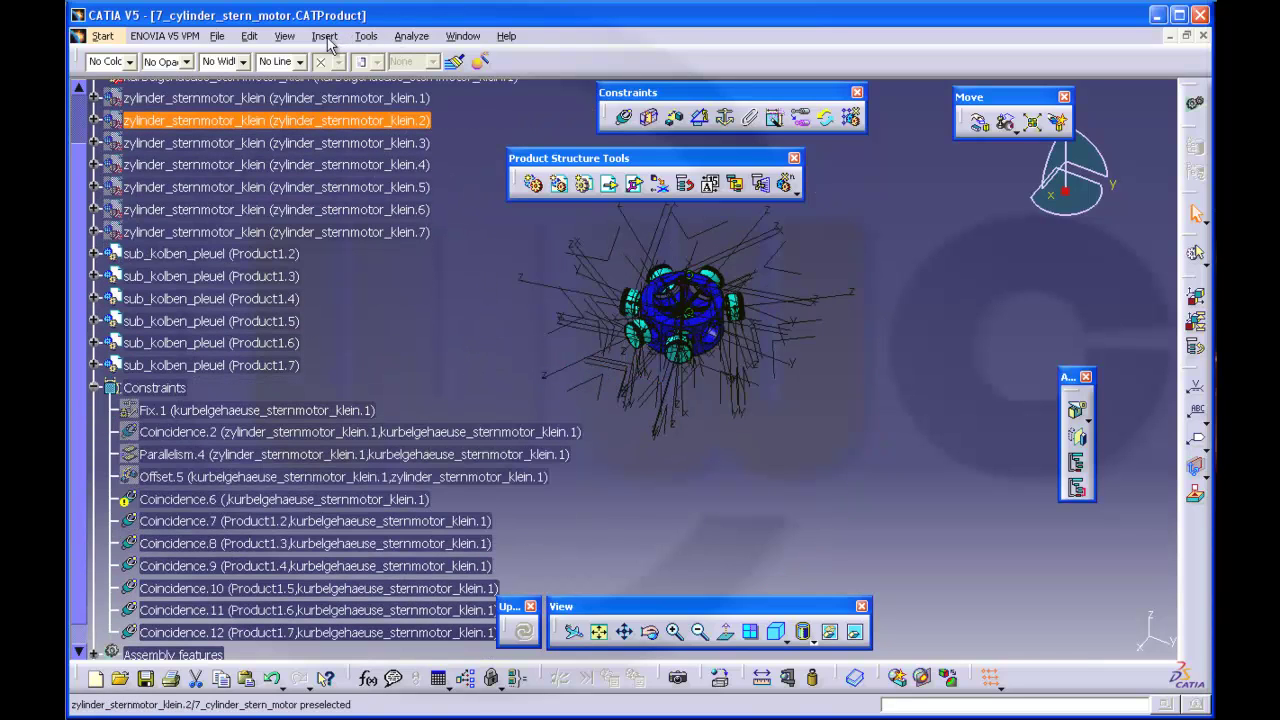
click(250, 37)
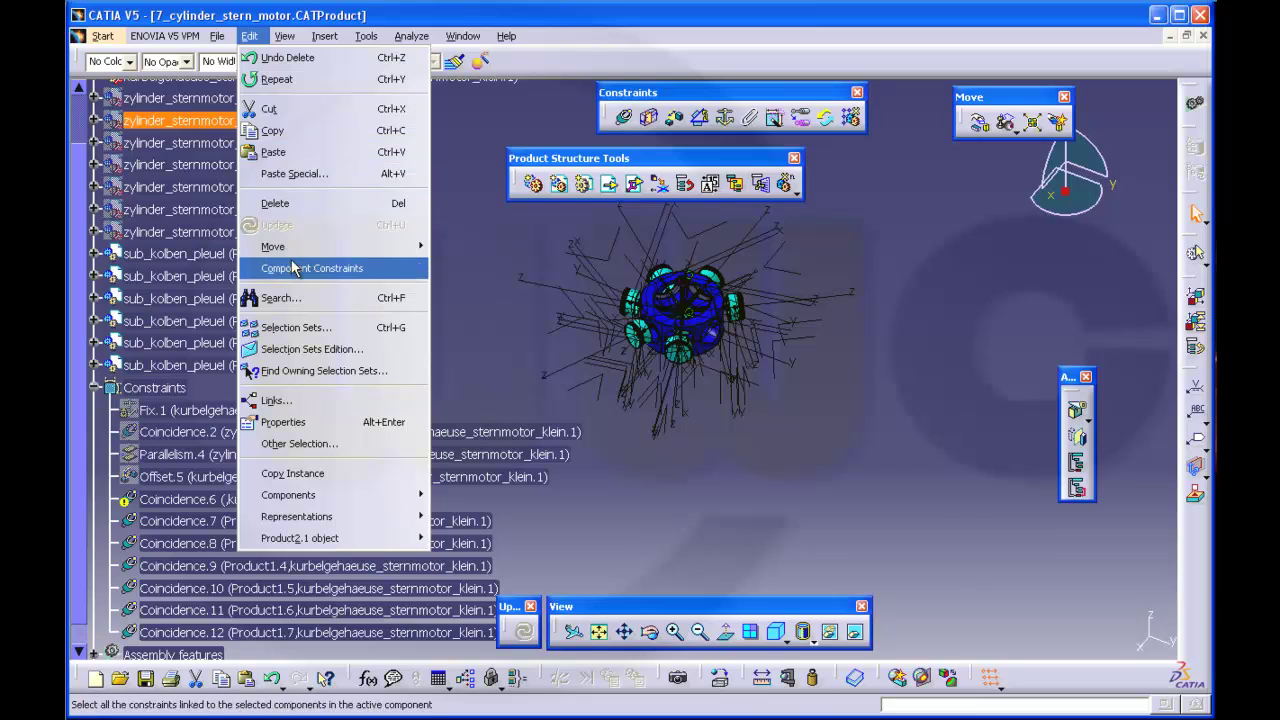
click(295, 299)
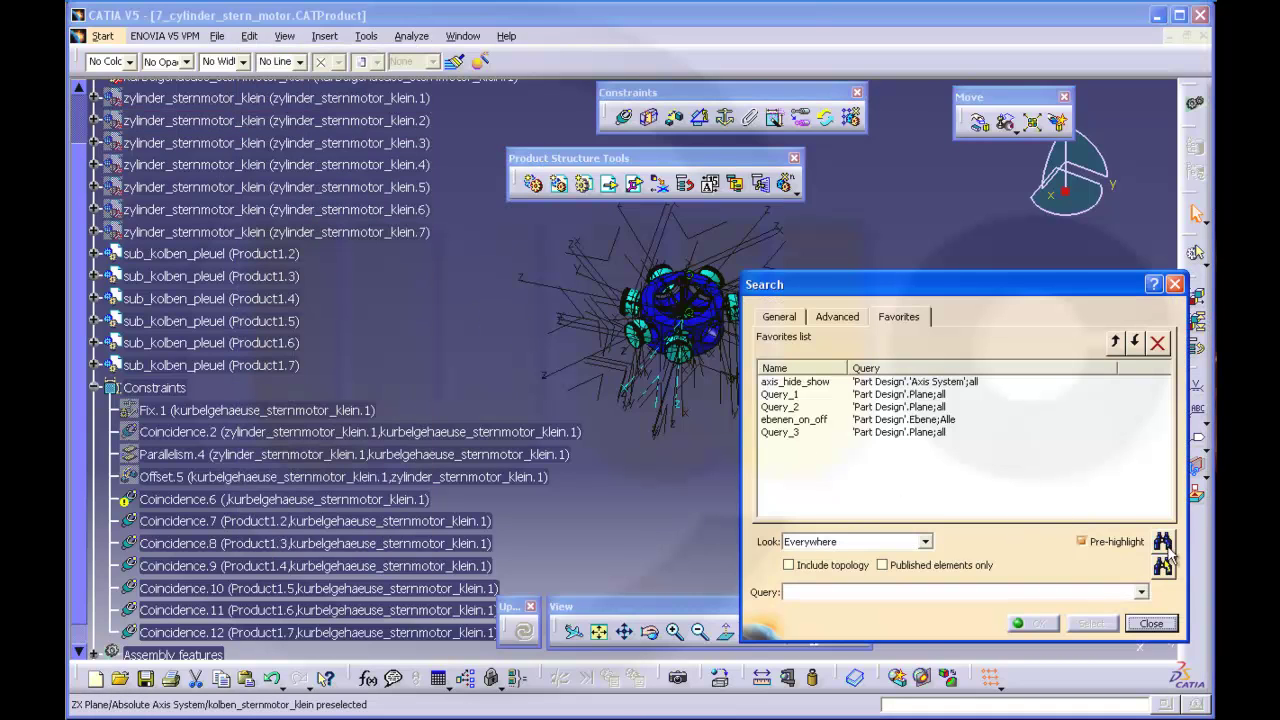
click(950, 381)
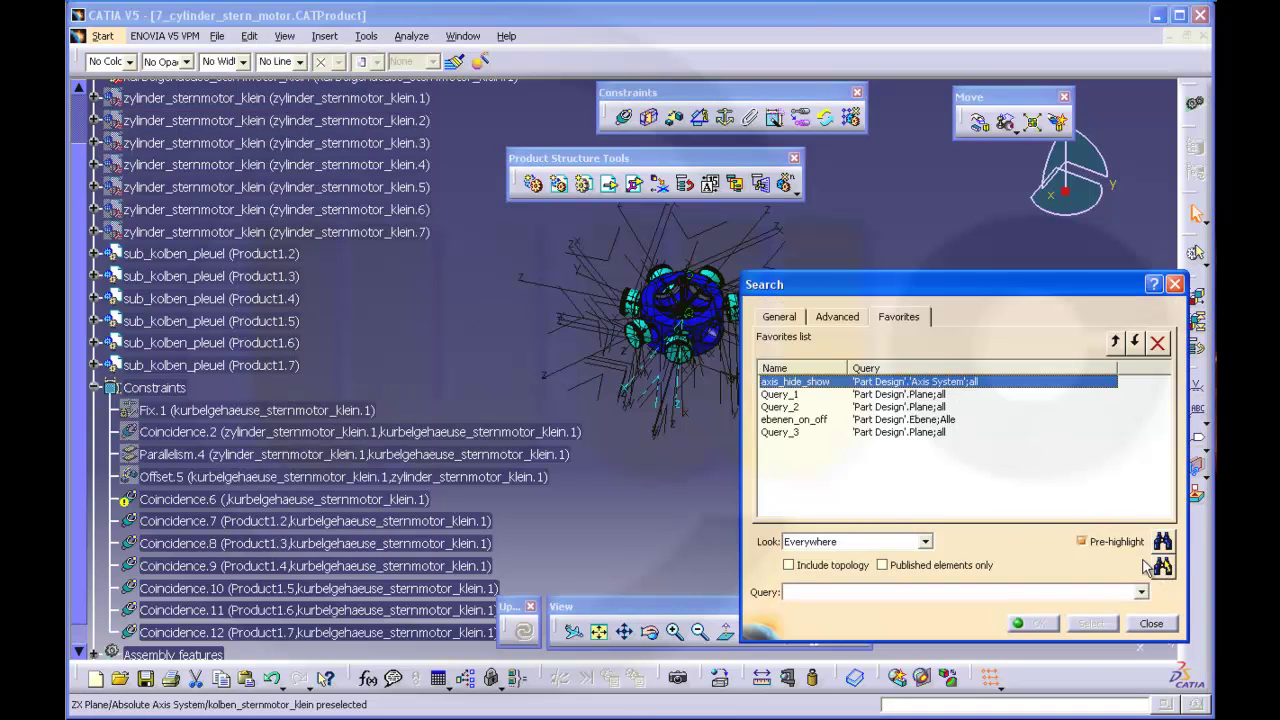
click(1163, 566)
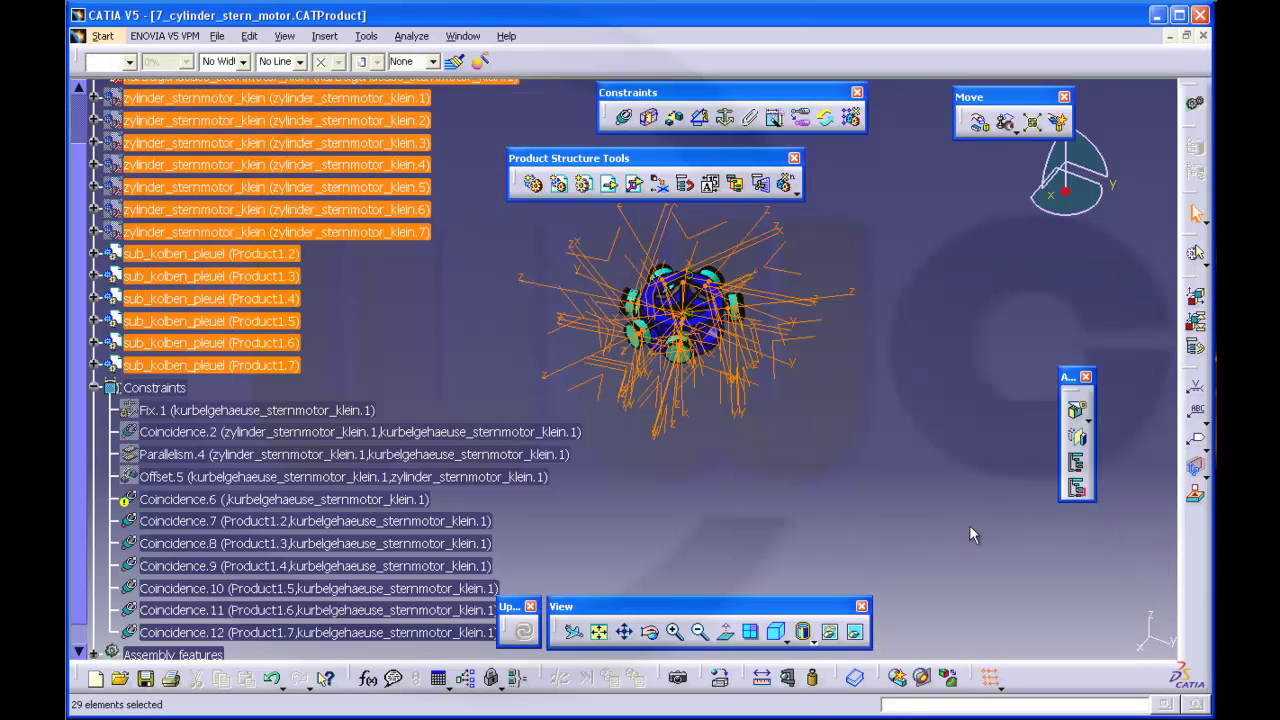
click(829, 634)
middle_drag(762, 504, 499, 289)
scroll(481, 291, up, 3)
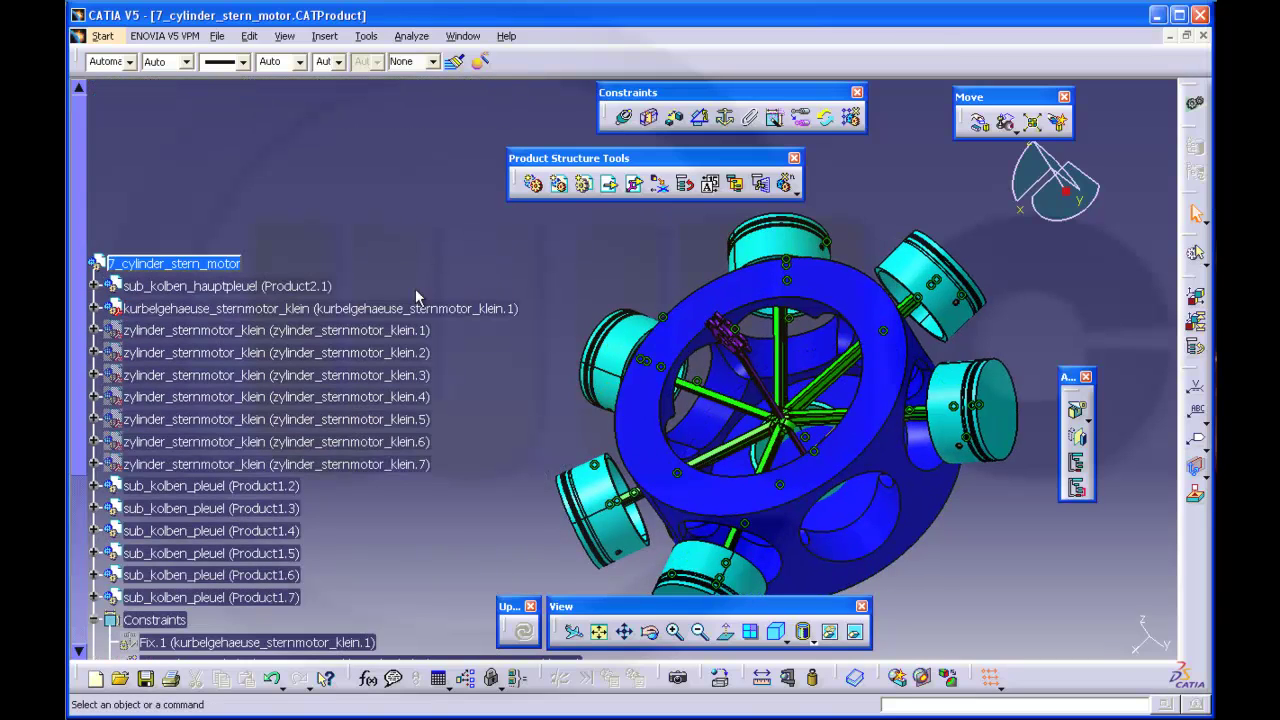
scroll(500, 345, down, 3)
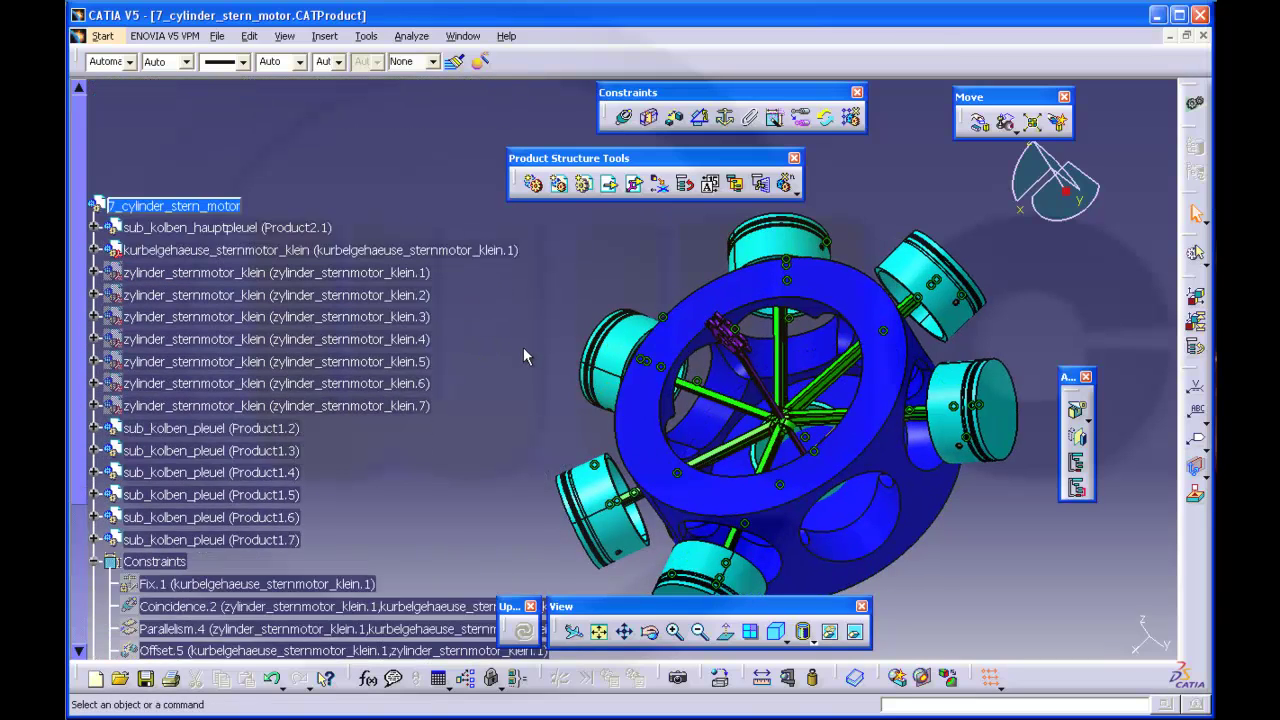
Step: Make the sub_kolben_hauptpleuel piston axis coincident with the axis of the crankcase's free cylinder bore and update the assembly
scroll(523, 355, down, 3)
middle_drag(894, 428, 914, 388)
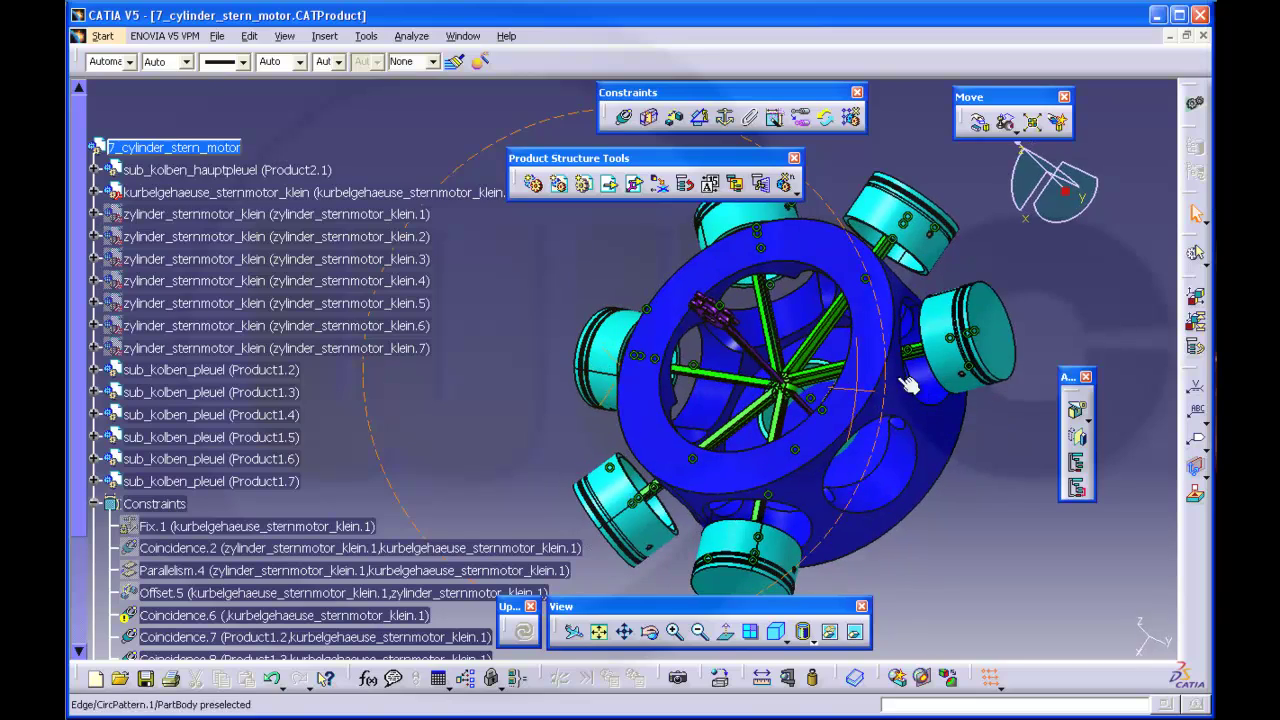
click(626, 119)
middle_drag(901, 530, 737, 380)
middle_drag(845, 408, 983, 438)
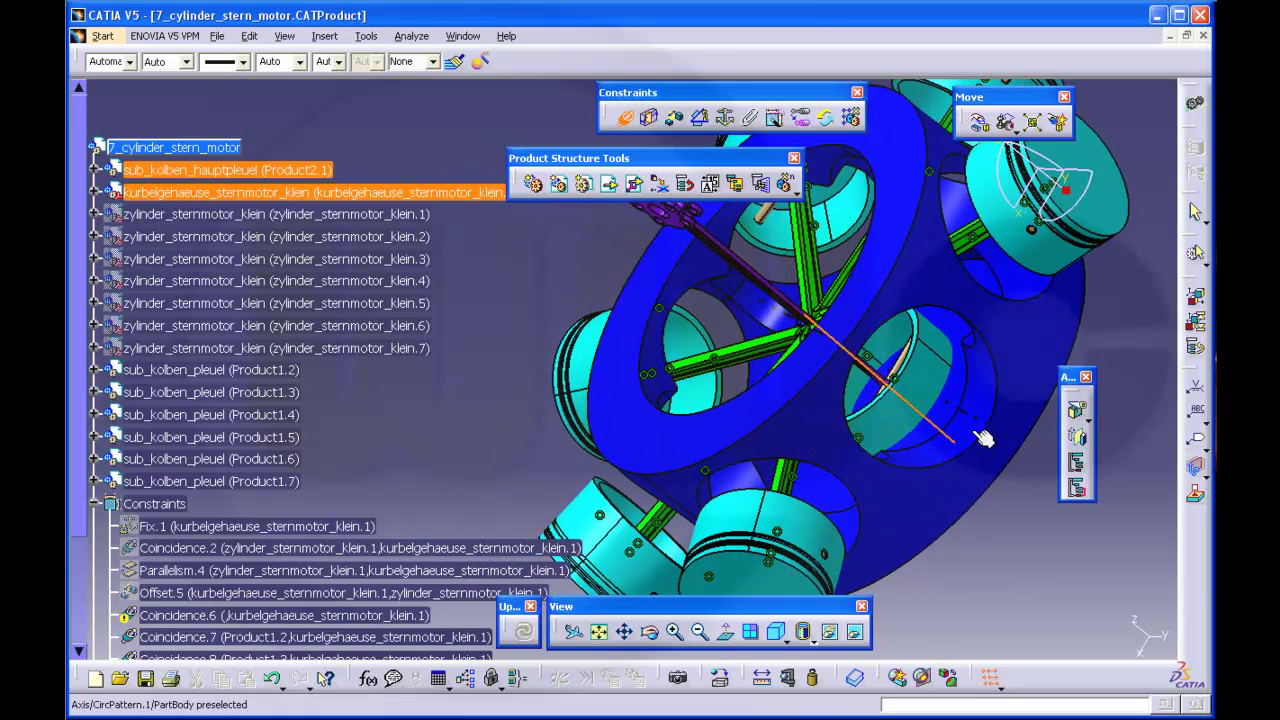
click(983, 438)
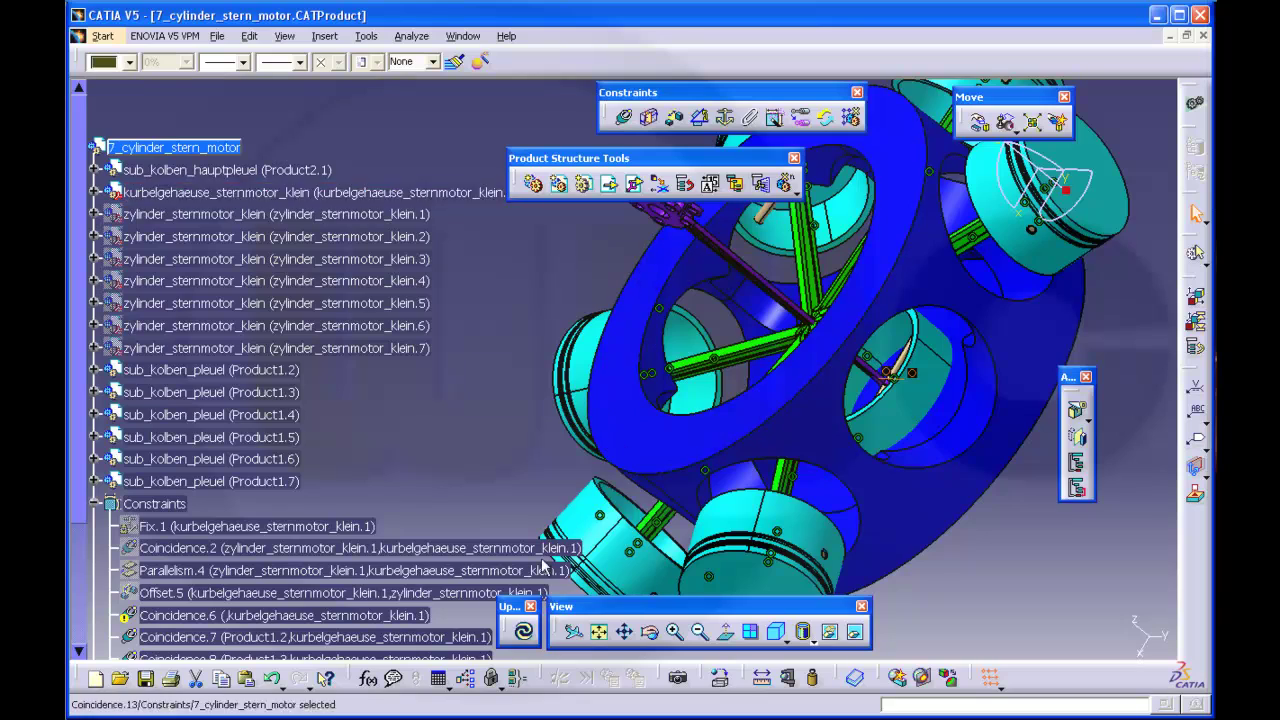
click(523, 631)
middle_drag(710, 422, 684, 425)
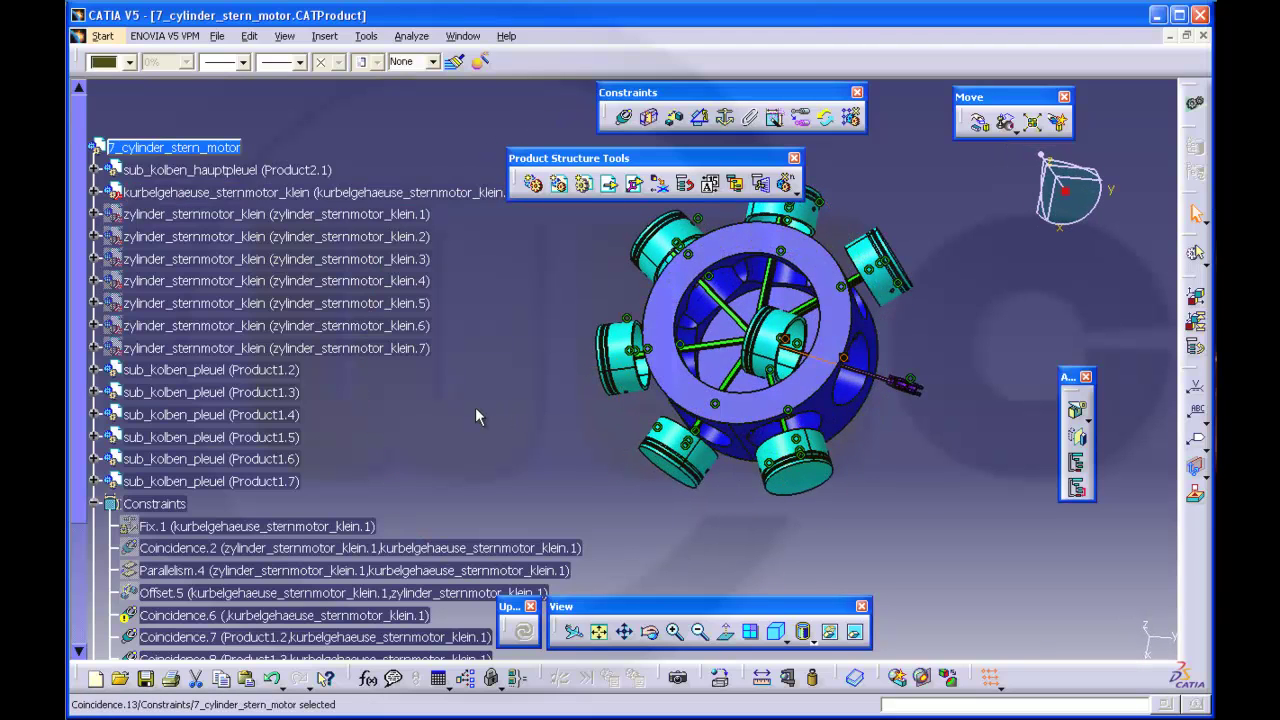
Step: Rotate the sub_kolben_hauptpleuel sub-assembly about its hub hole axis so that the piston points outward from the crankcase
scroll(477, 416, down, 2)
middle_drag(675, 382, 653, 417)
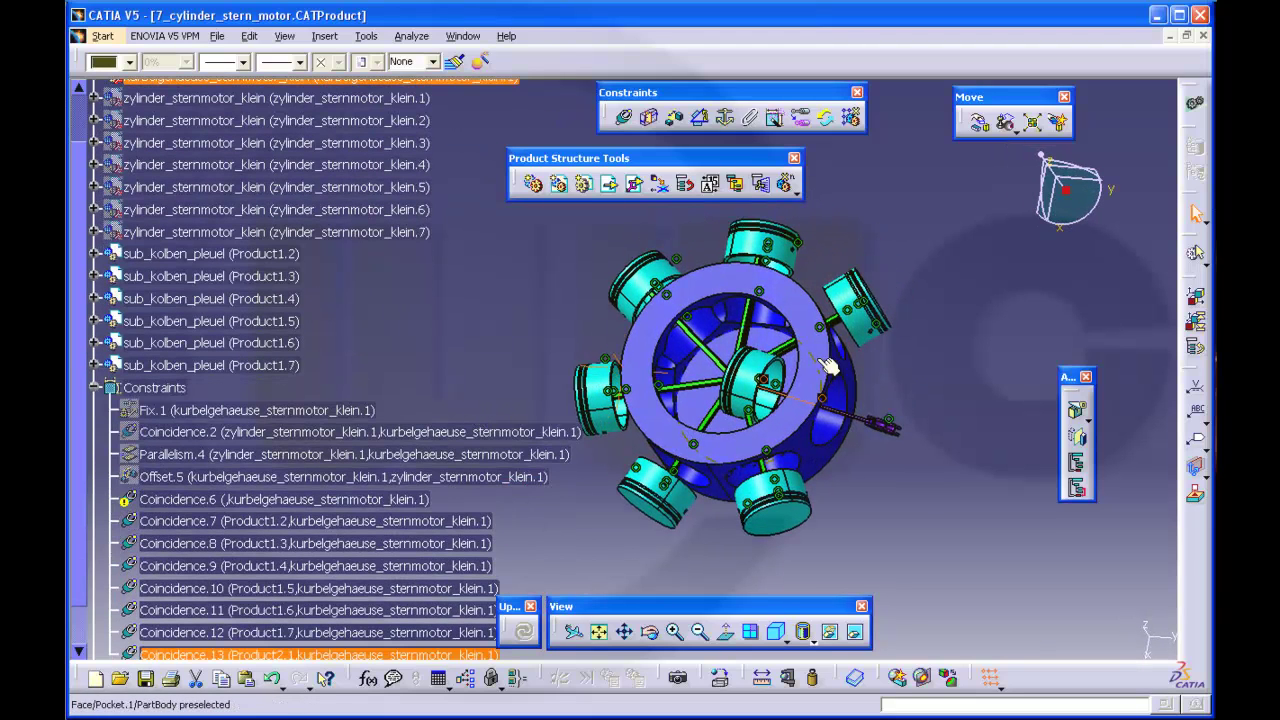
middle_drag(915, 398, 758, 335)
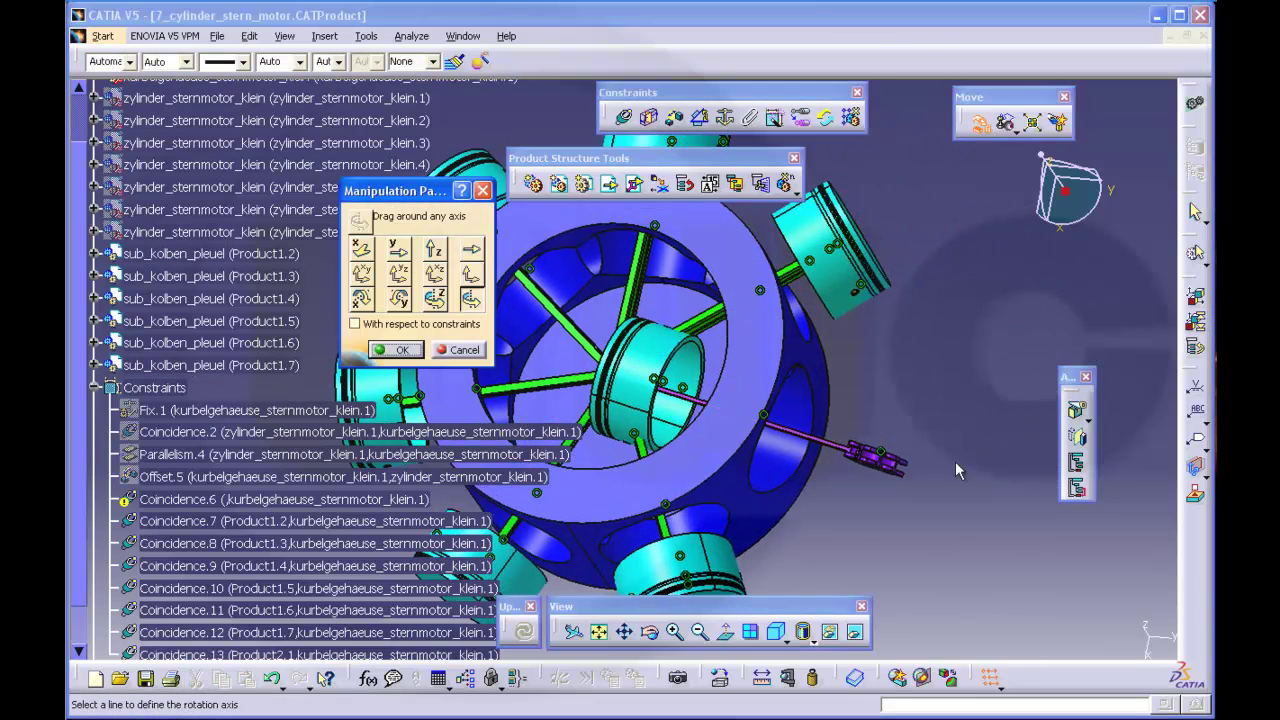
middle_drag(900, 300, 862, 315)
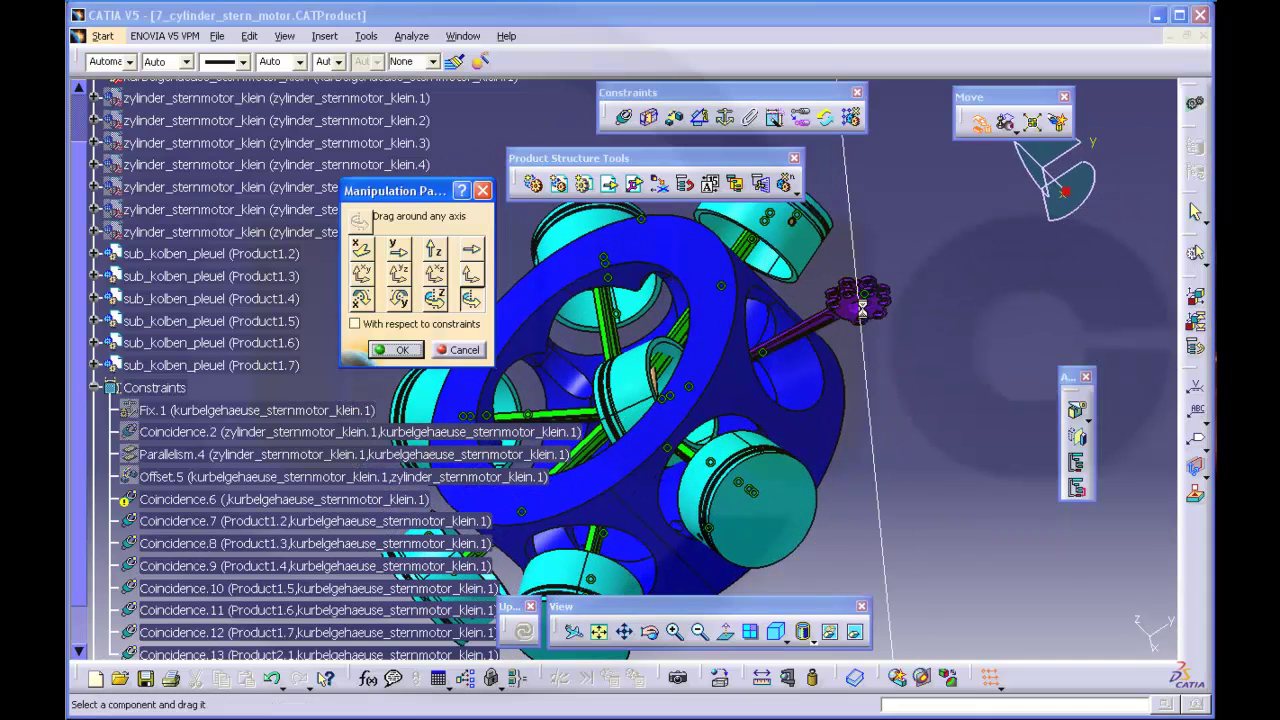
drag(635, 385, 1066, 240)
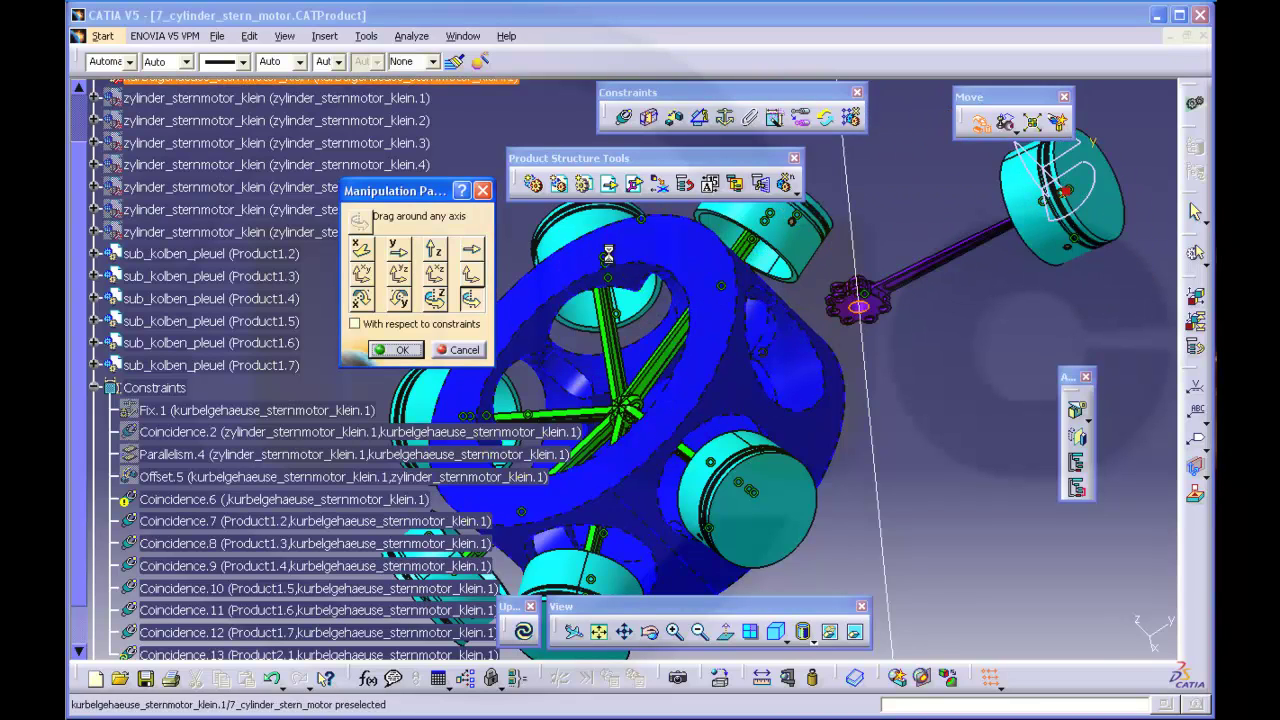
Step: Slide the sub_kolben_hauptpleuel sub-assembly along the free bore's axis until its hub sits near the crankcase centre
click(471, 248)
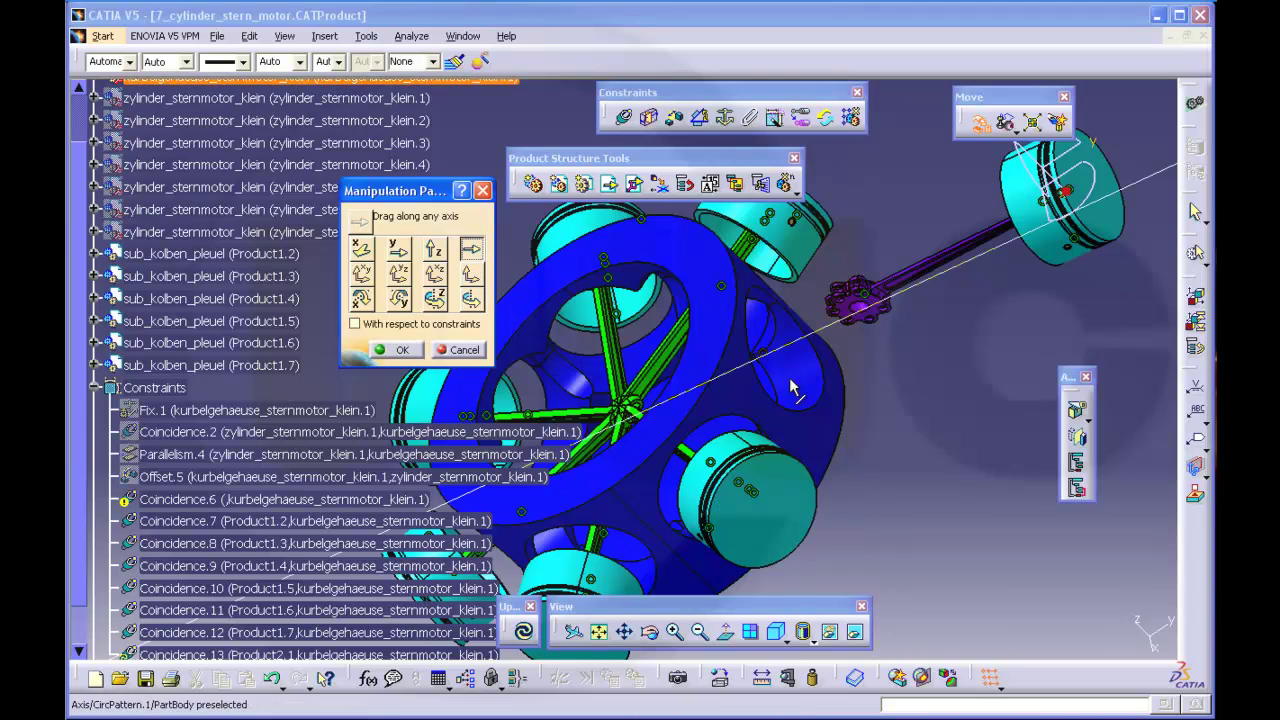
drag(870, 320, 712, 377)
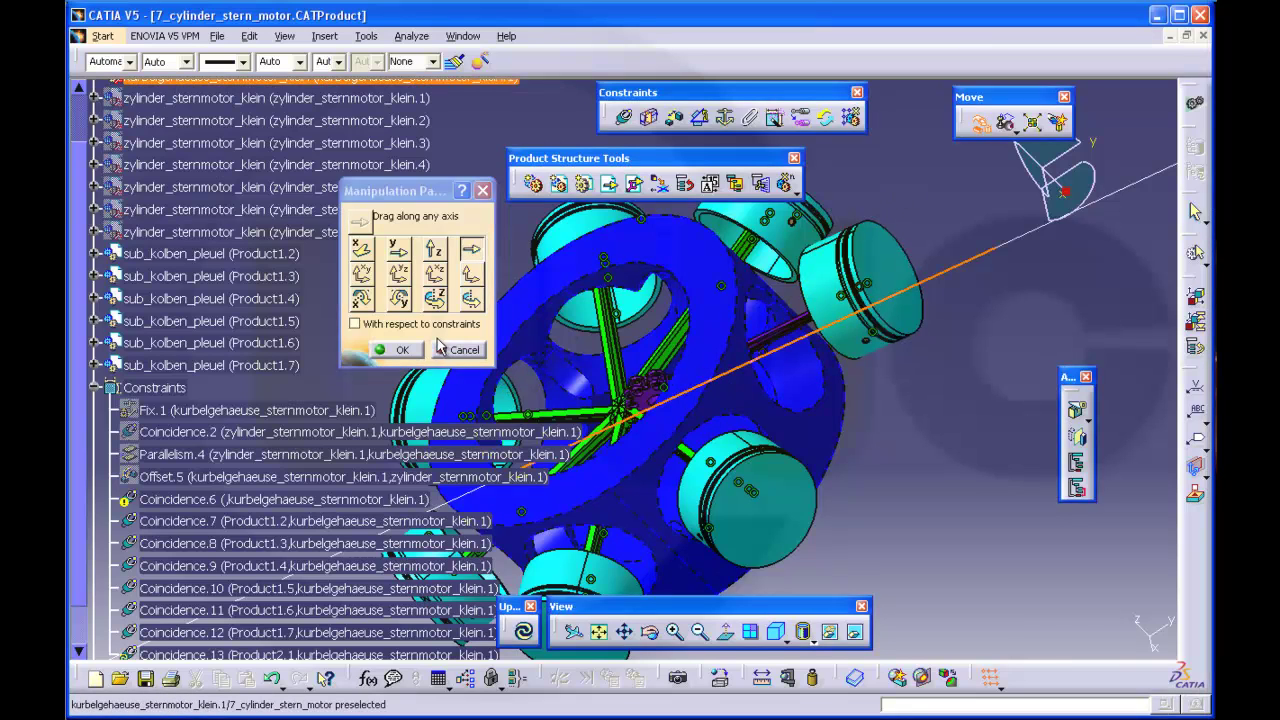
click(403, 348)
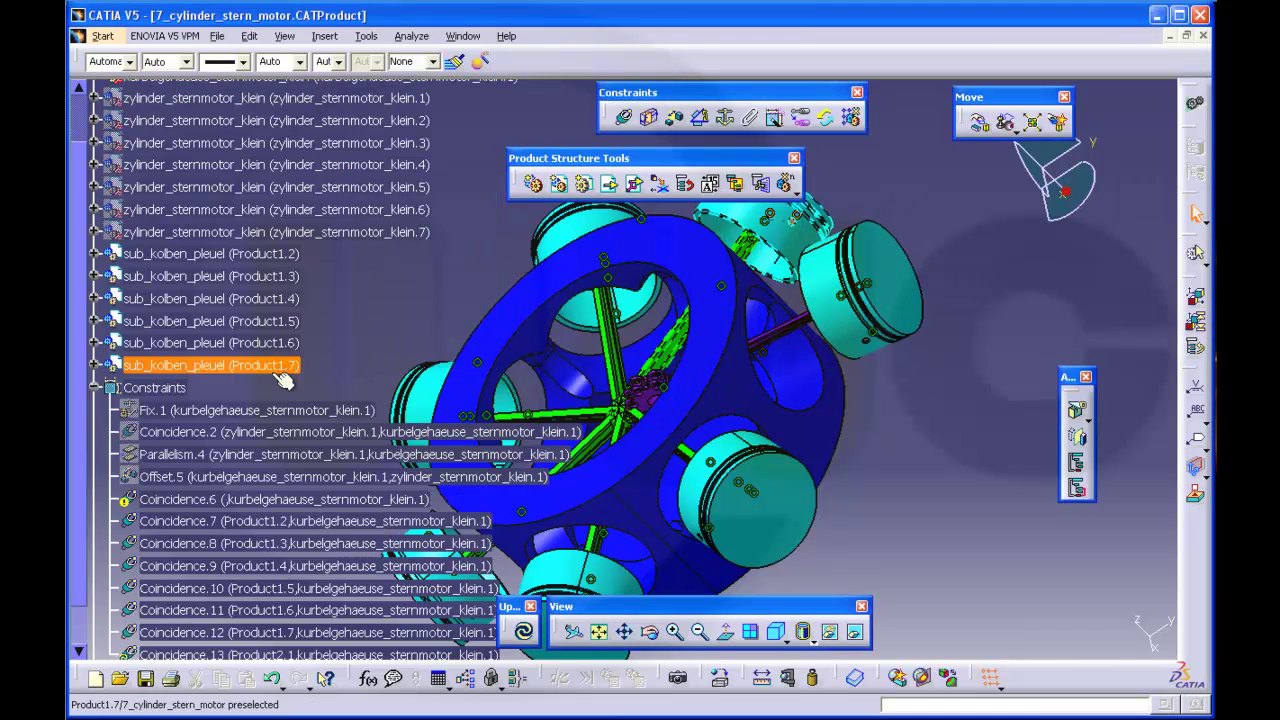
Step: Delete the broken coincidence constraint Coincidence.6
scroll(294, 366, down, 3)
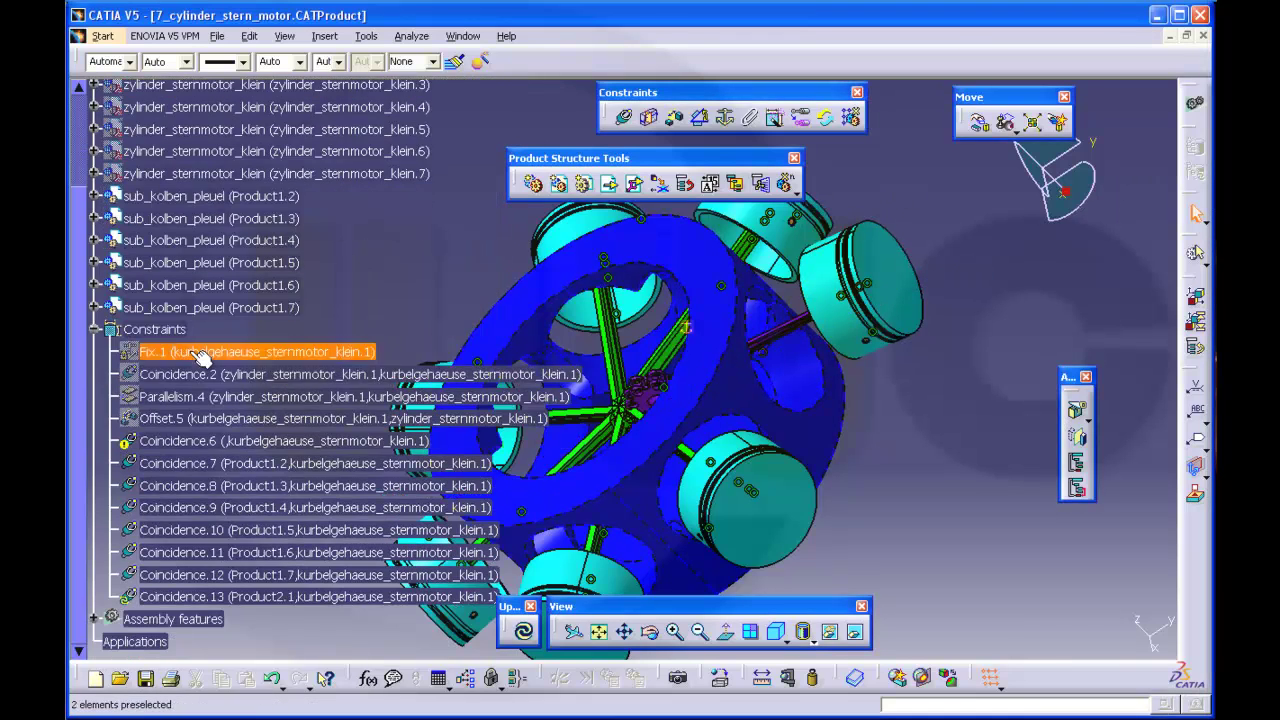
right_click(190, 452)
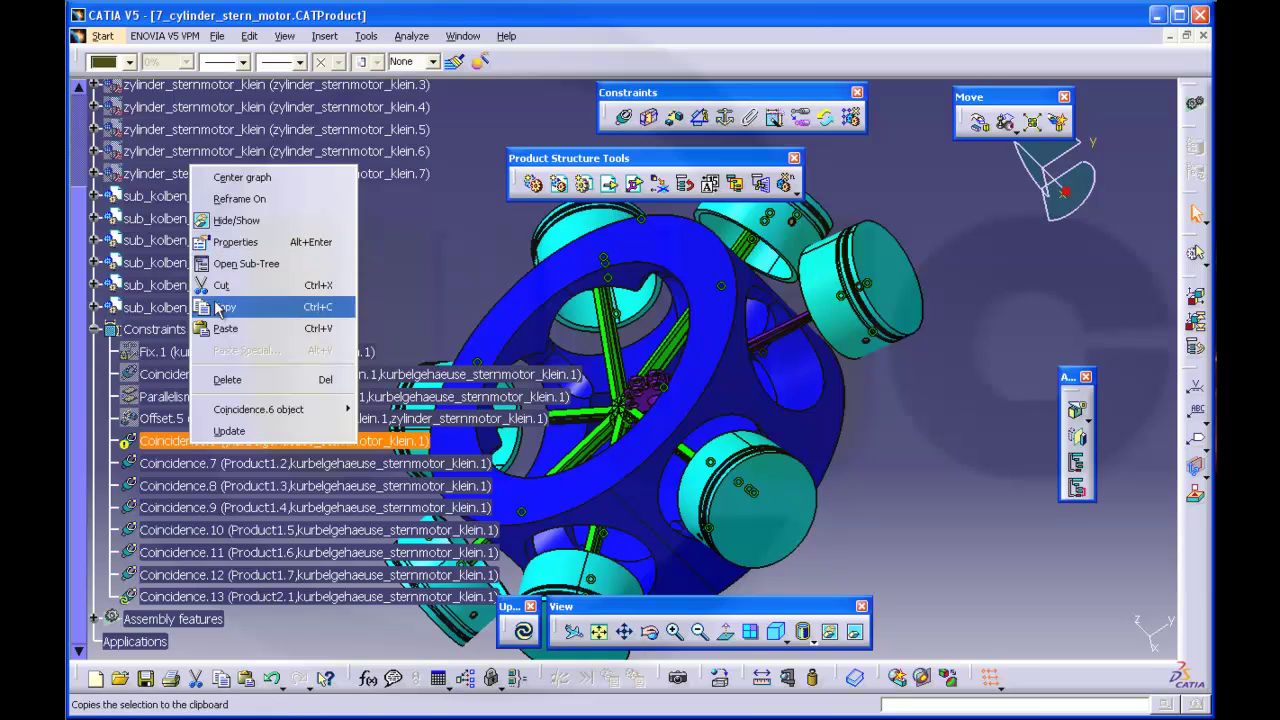
click(227, 380)
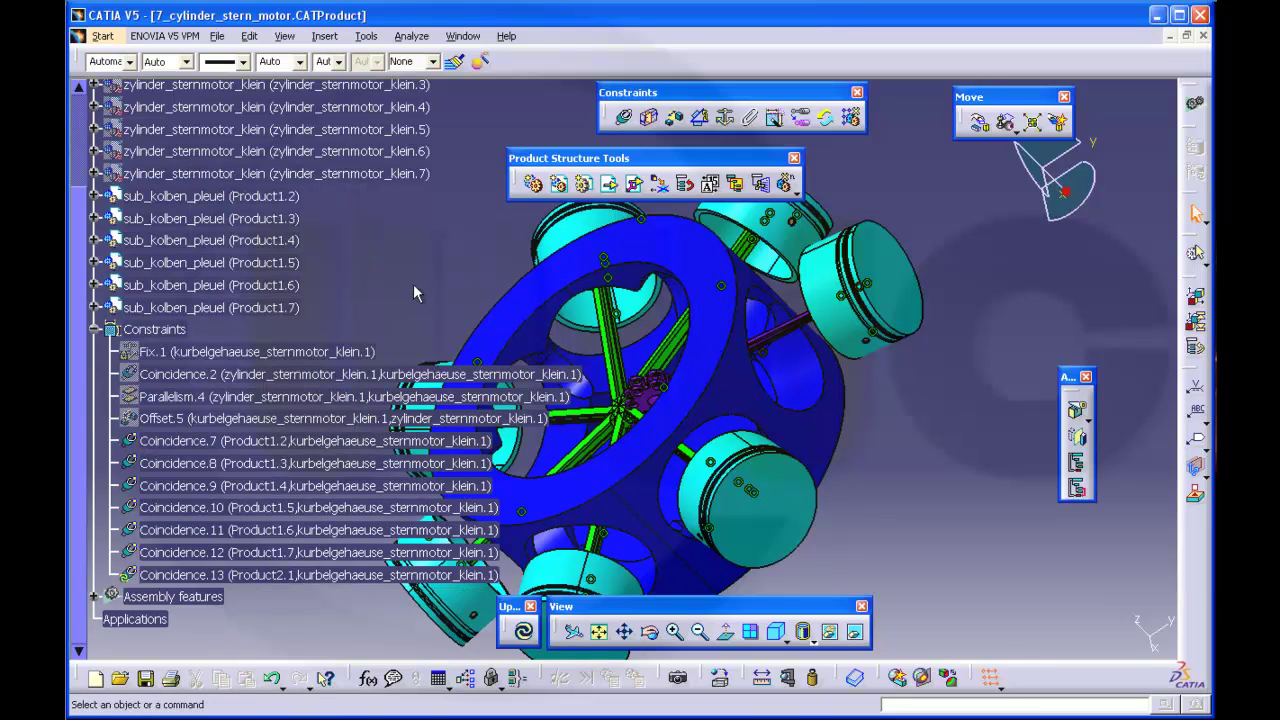
Step: Hide the crankcase kurbelgehaeuse_sternmotor_klein
scroll(240, 300, up, 5)
right_click(230, 233)
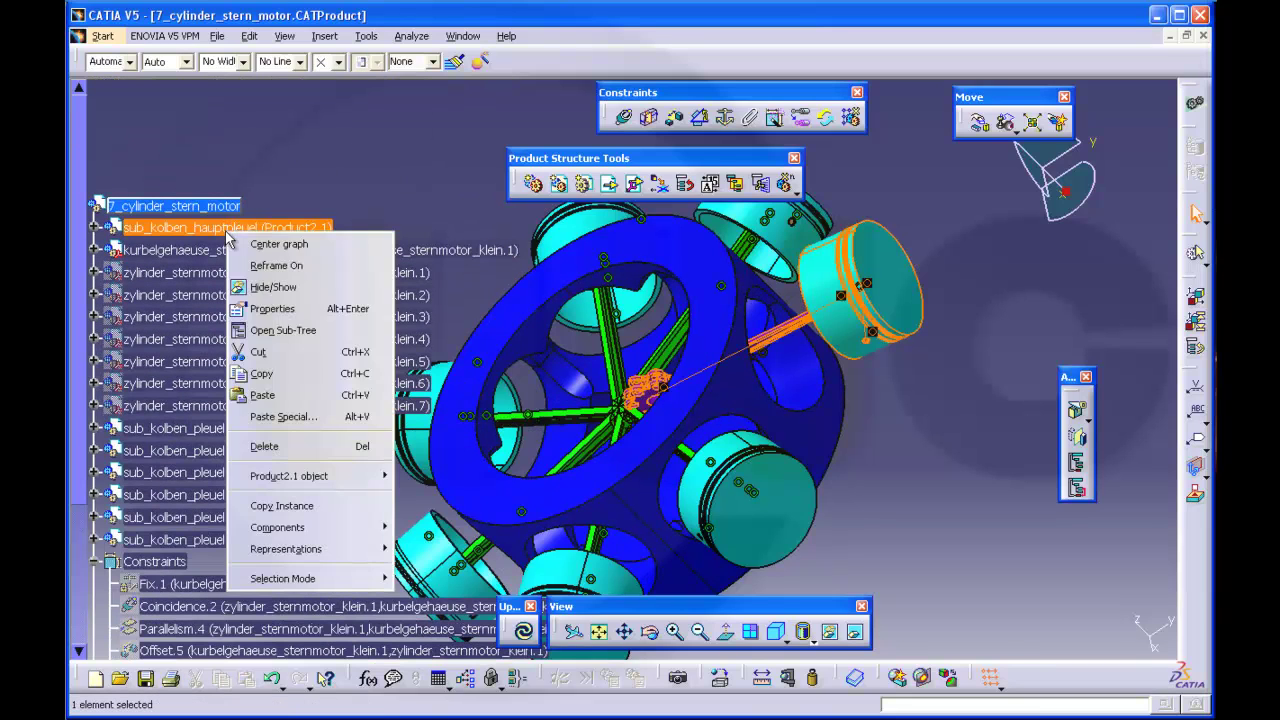
key(Escape)
right_click(285, 250)
click(281, 304)
middle_drag(514, 245, 625, 277)
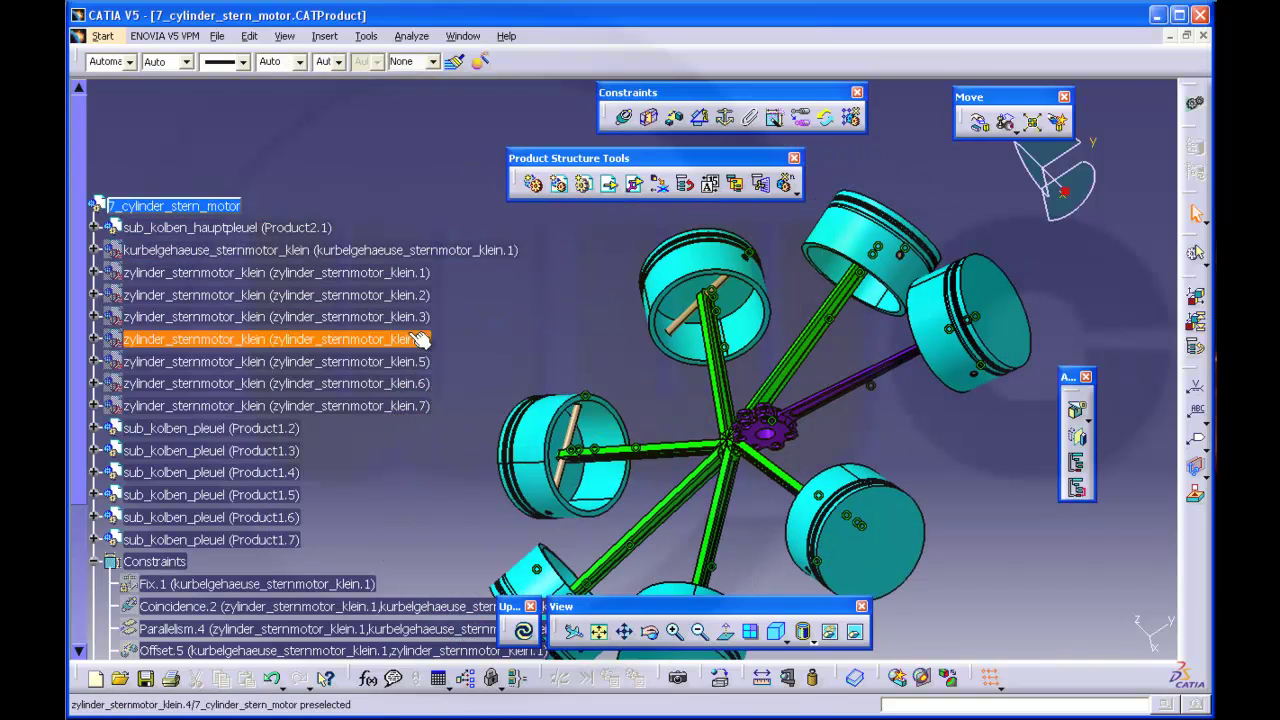
Step: Make sub_kolben_hauptpleuel and all six sub_kolben_pleuel sub-assemblies flexible, and collapse the Constraints branch
scroll(420, 342, down, 4)
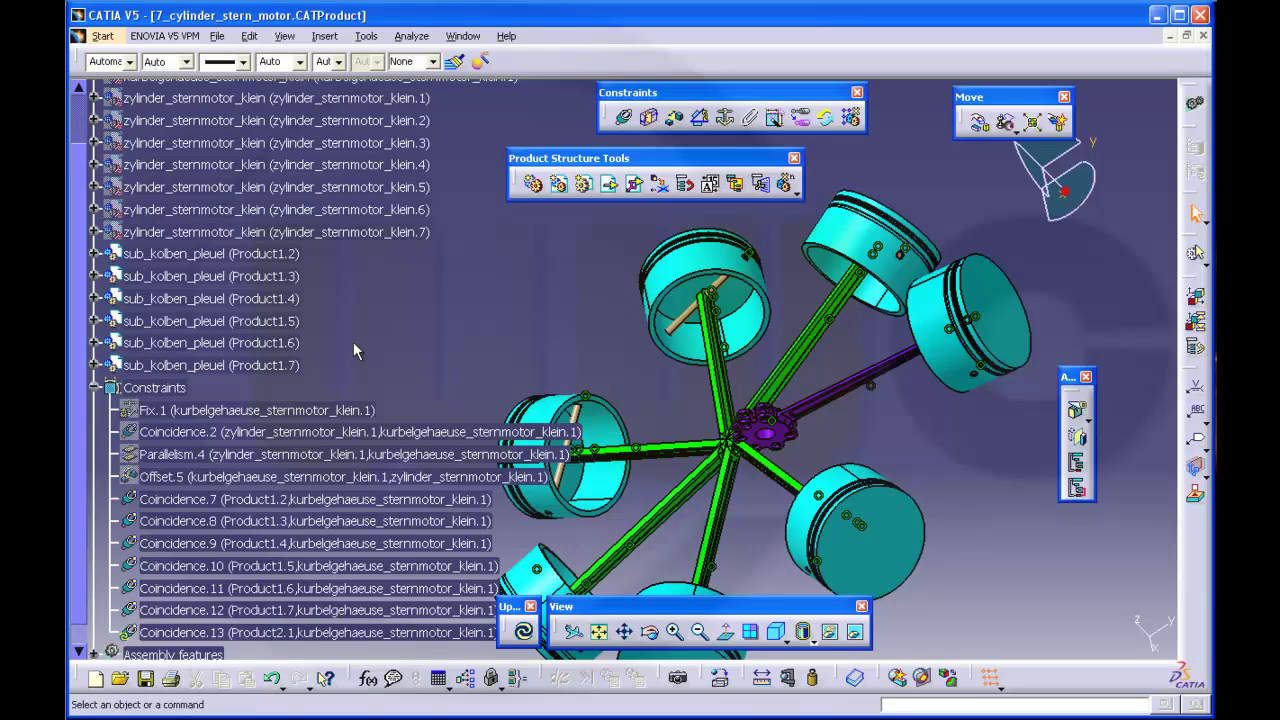
click(272, 365)
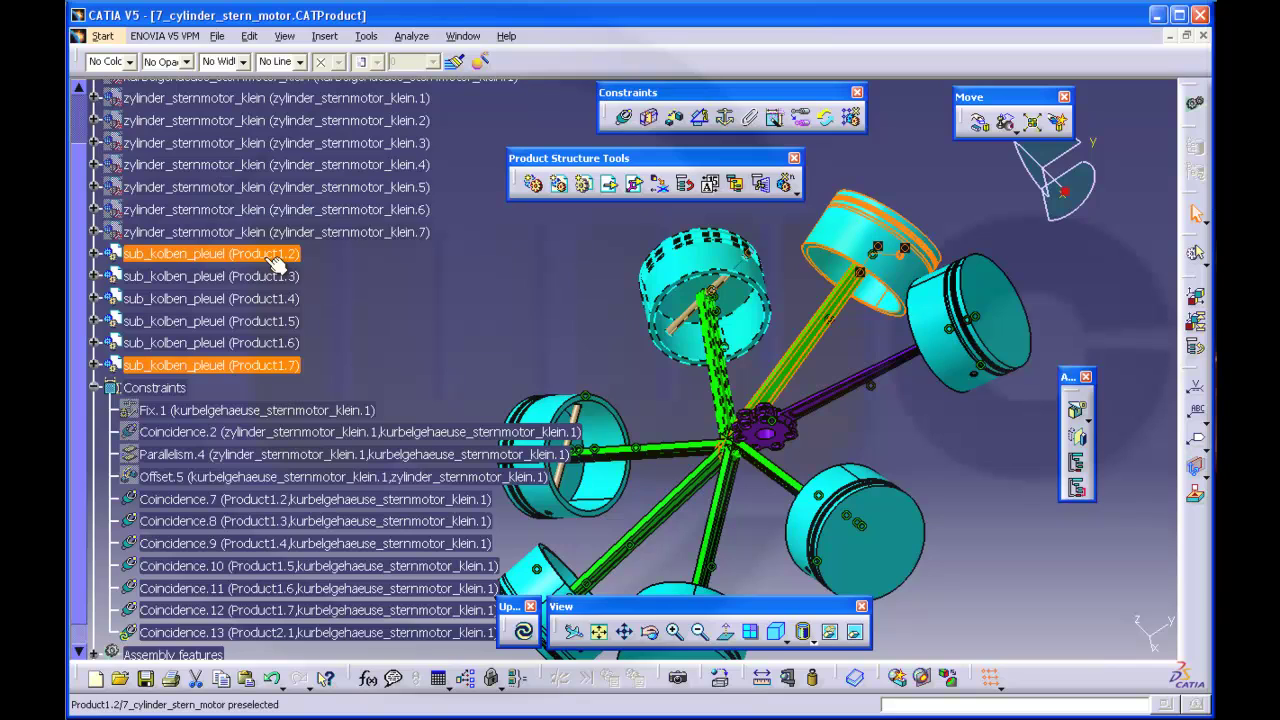
shift+click(276, 254)
scroll(300, 270, up, 3)
ctrl+click(279, 170)
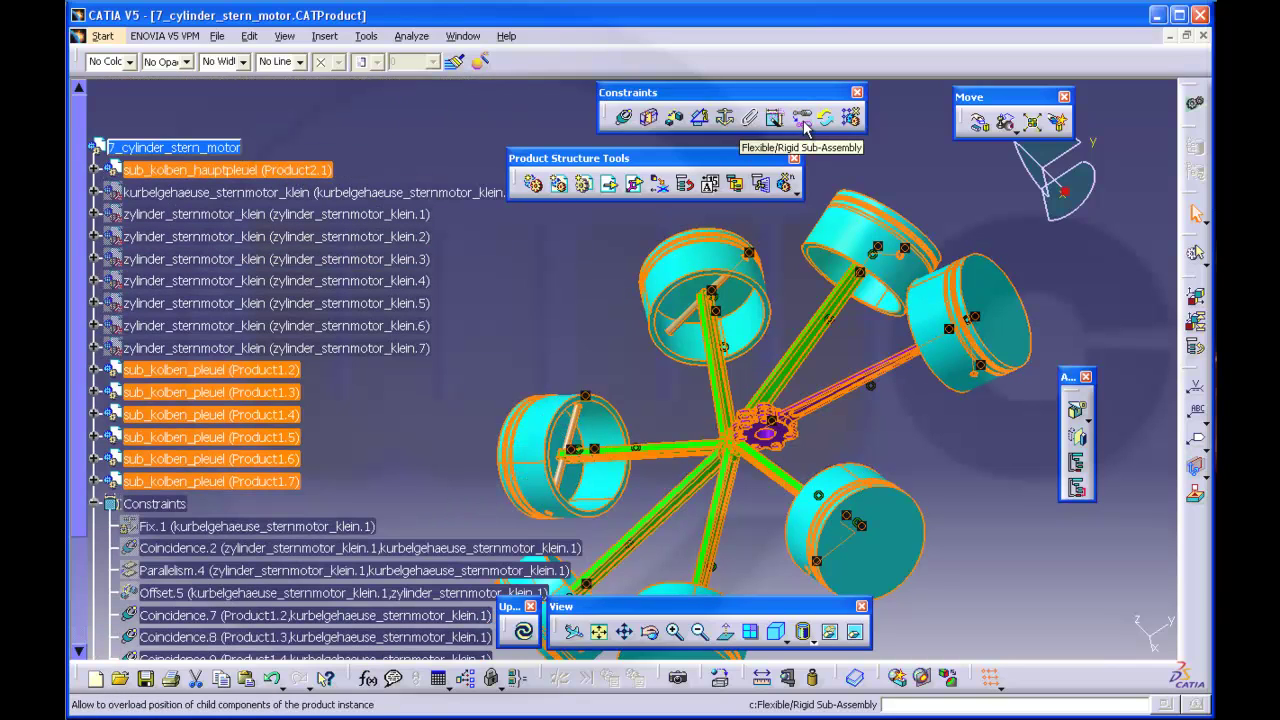
middle_drag(612, 315, 773, 381)
middle_drag(812, 425, 785, 400)
click(100, 503)
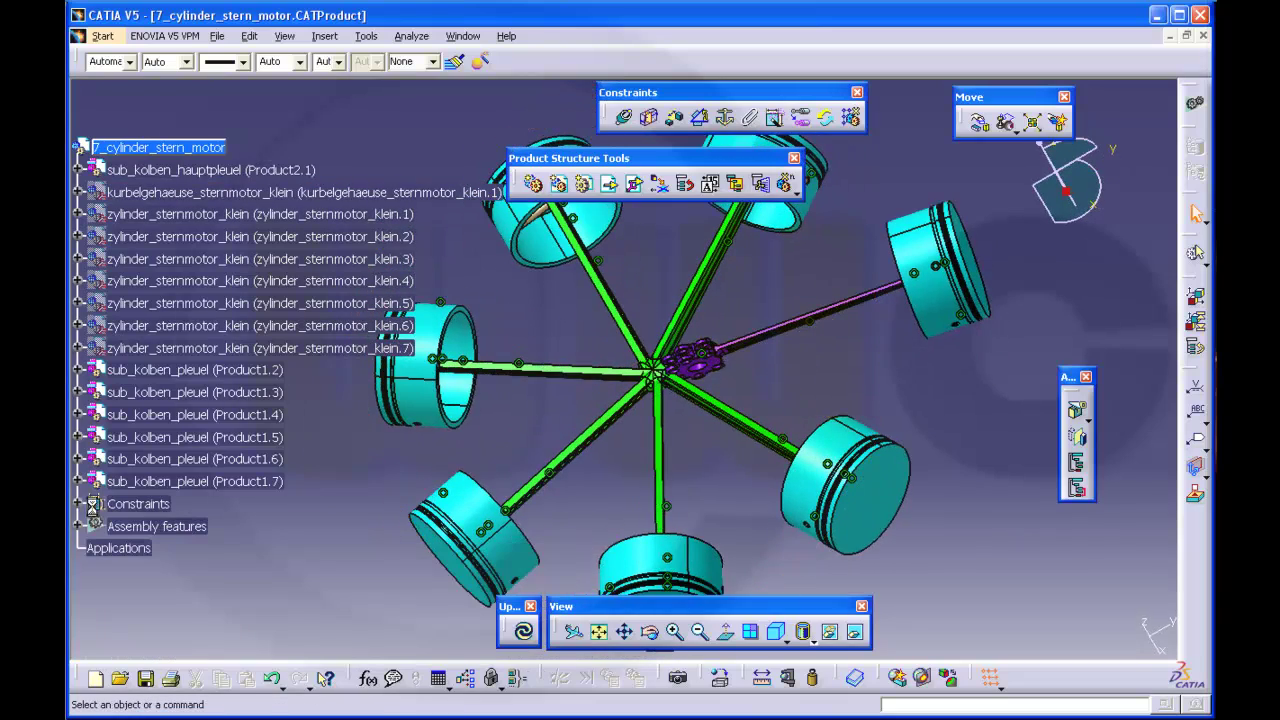
Step: Manipulate the main connecting rod along and around its bore axis so the hub face turns toward the view
middle_drag(650, 380, 880, 430)
mouse_move(858, 345)
middle_down()
mouse_move(854, 393)
mouse_move(894, 366)
middle_up()
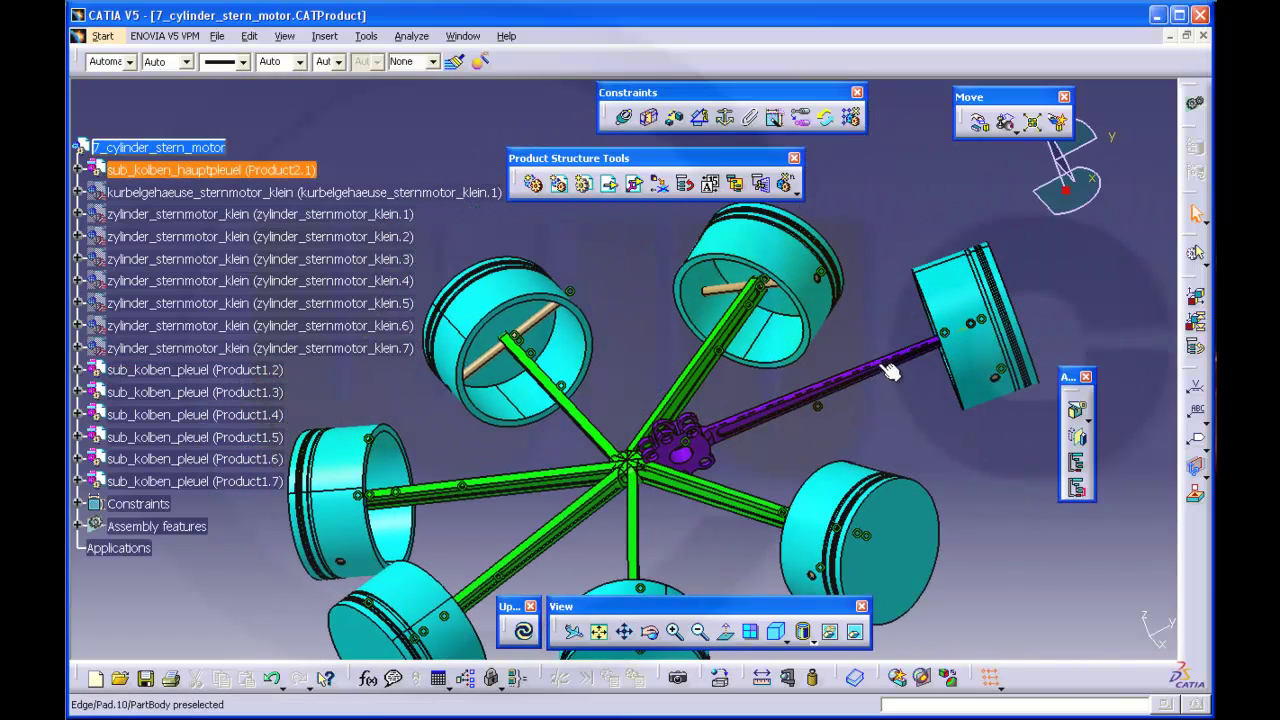
click(979, 124)
click(952, 320)
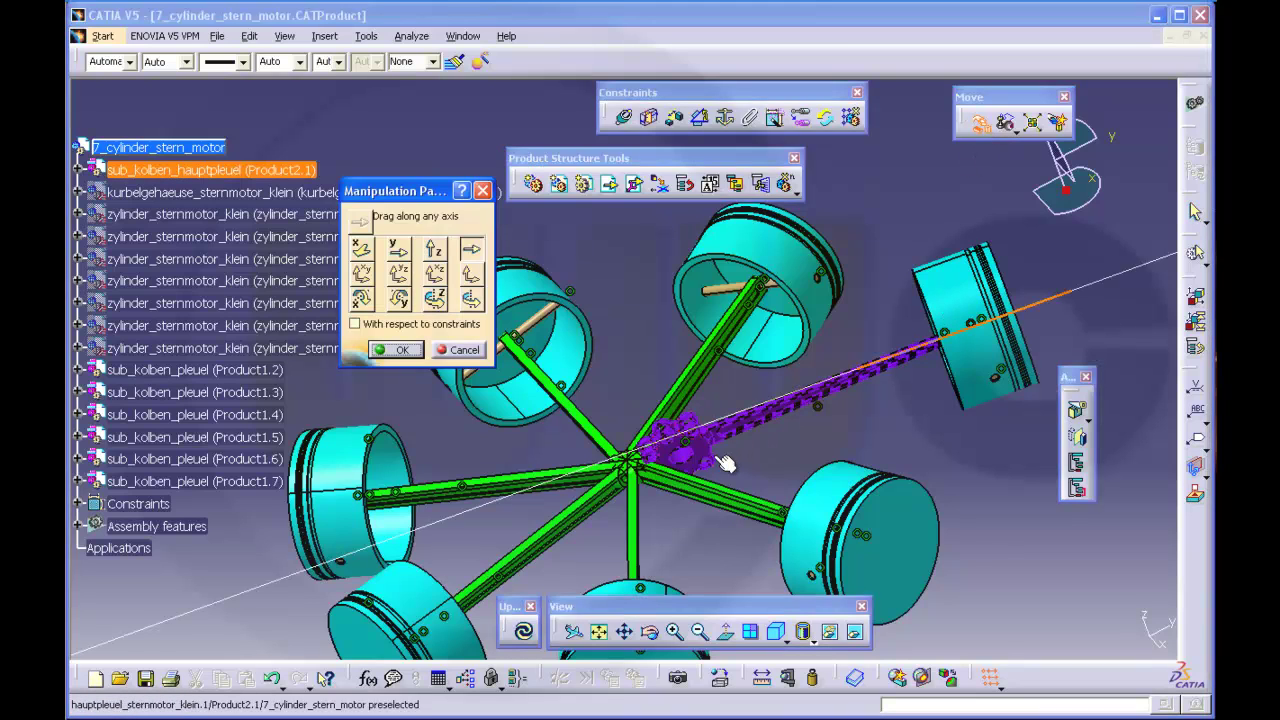
drag(713, 461, 690, 440)
click(470, 299)
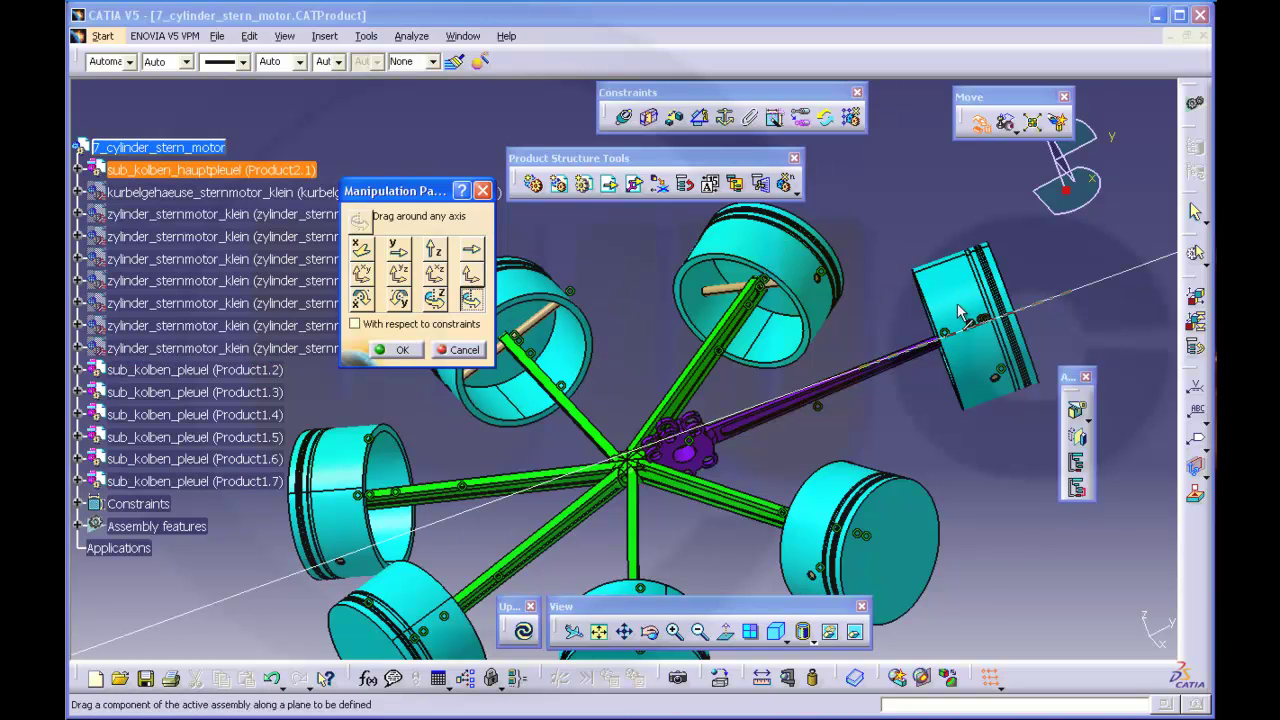
drag(712, 440, 702, 406)
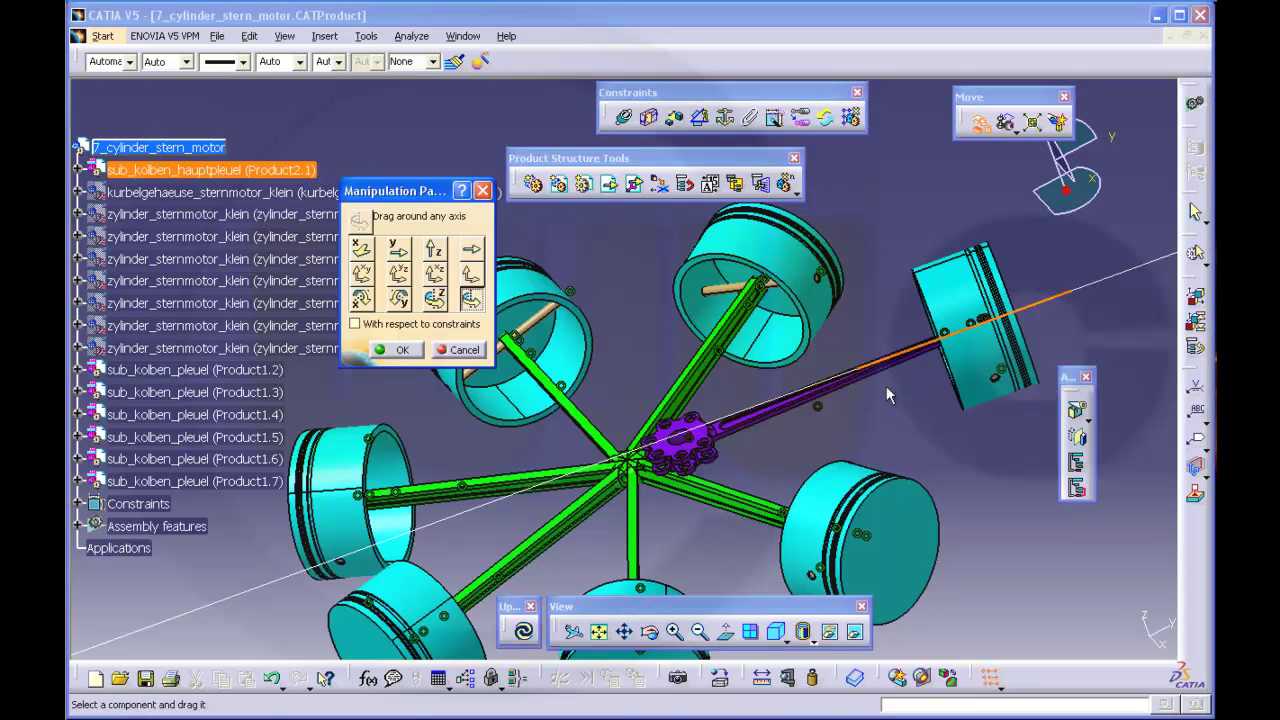
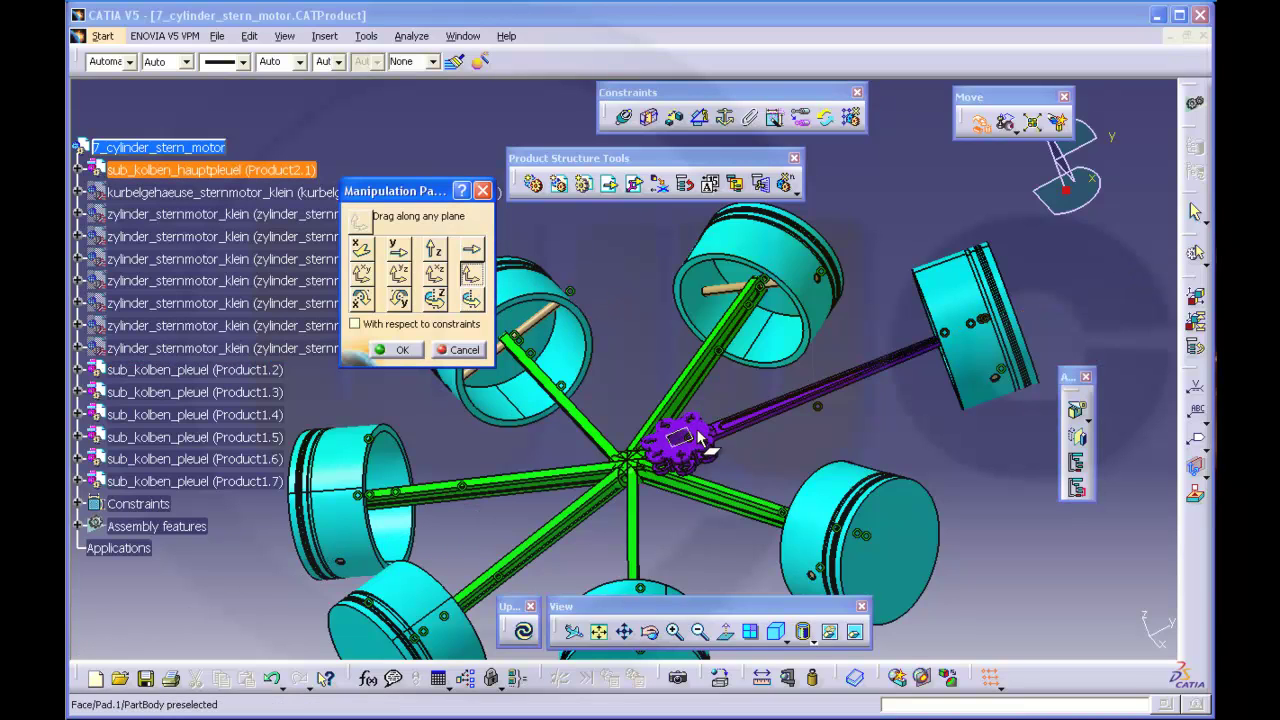
Step: Pull the green connecting rods away from the centre parallel to the hub face, and update the assembly
drag(717, 383, 690, 378)
drag(585, 425, 540, 415)
drag(553, 494, 464, 499)
drag(598, 517, 645, 548)
drag(663, 480, 735, 512)
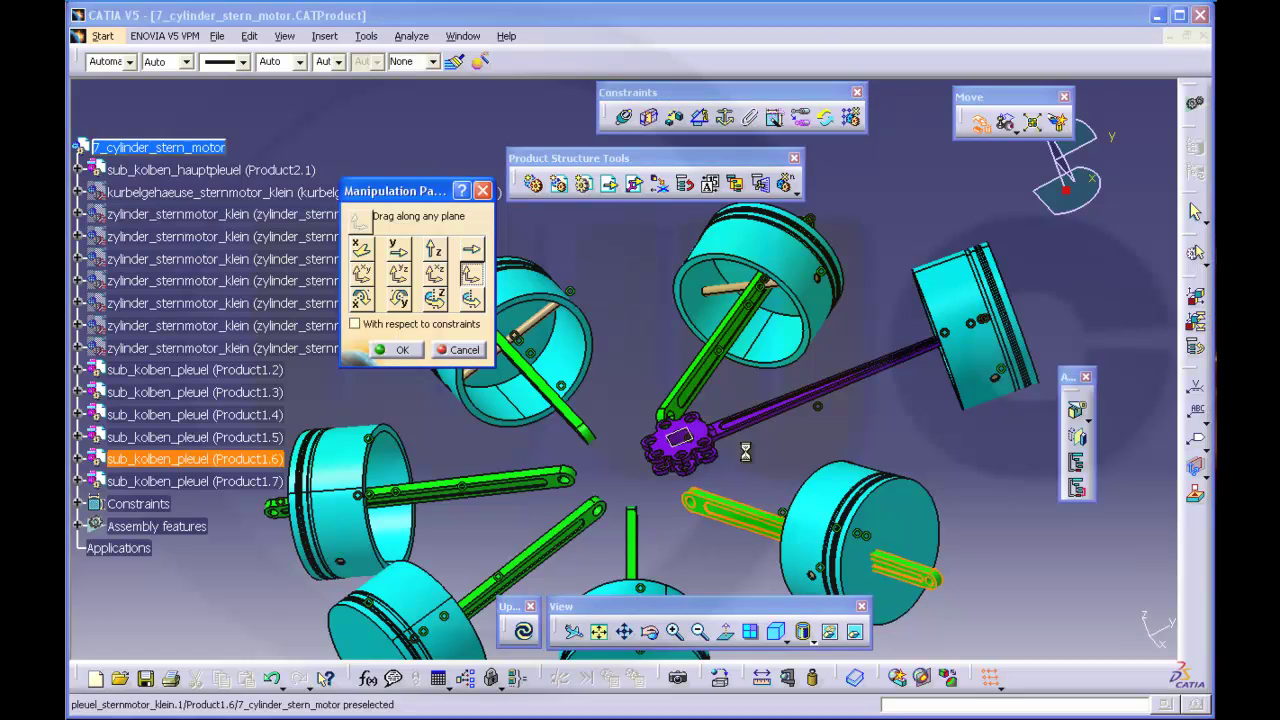
click(412, 349)
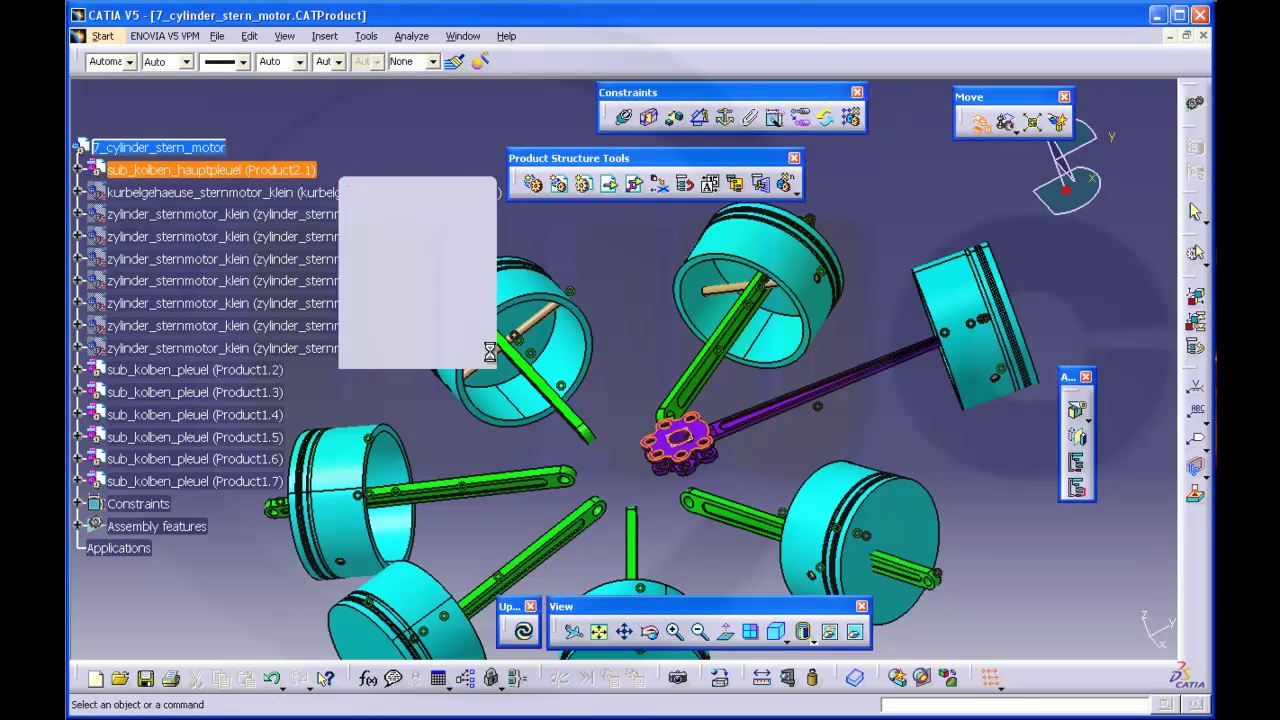
middle_drag(717, 372, 648, 377)
click(522, 632)
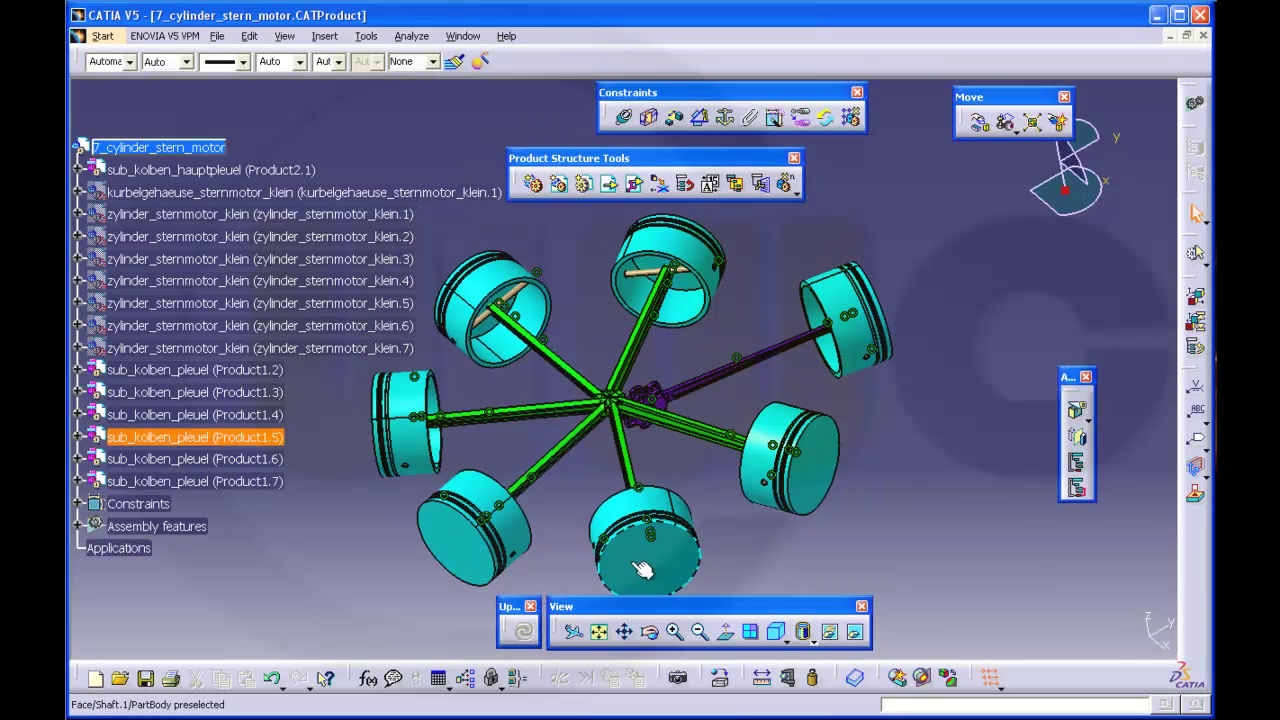
Step: Rotate the main connecting rod around its bore axis until its hub face lies open to the view
middle_drag(710, 432, 712, 378)
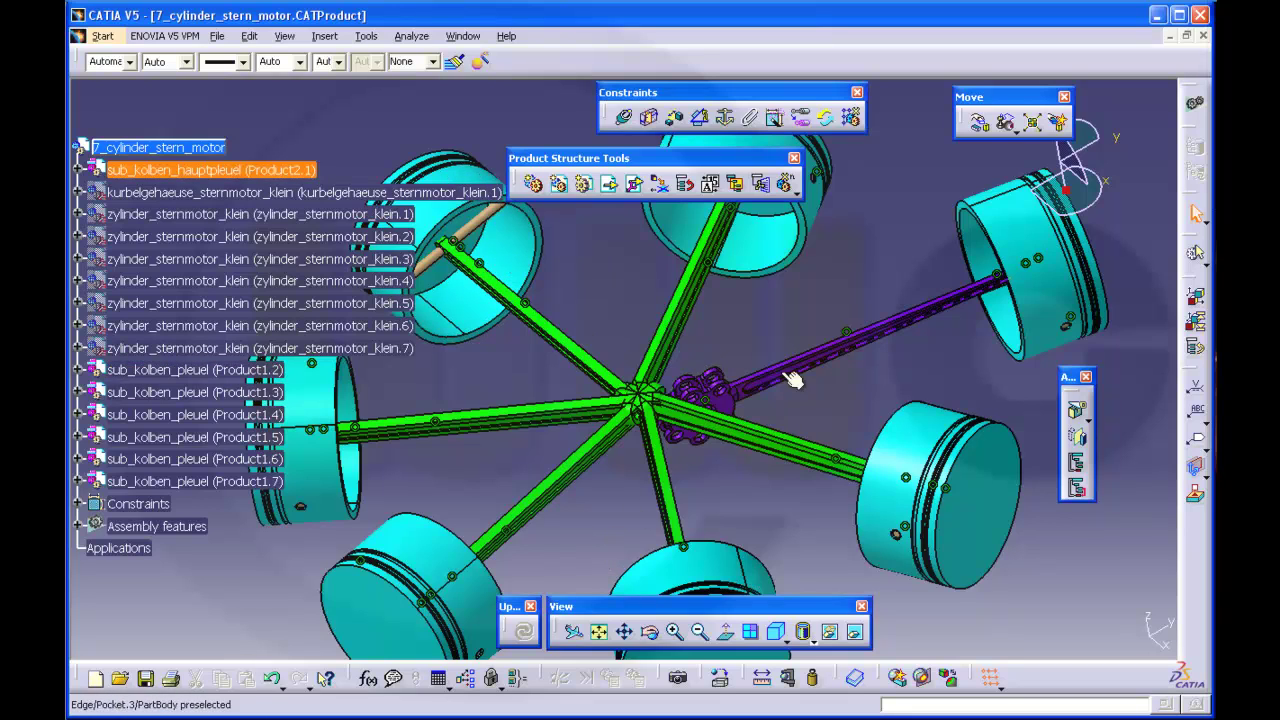
click(981, 124)
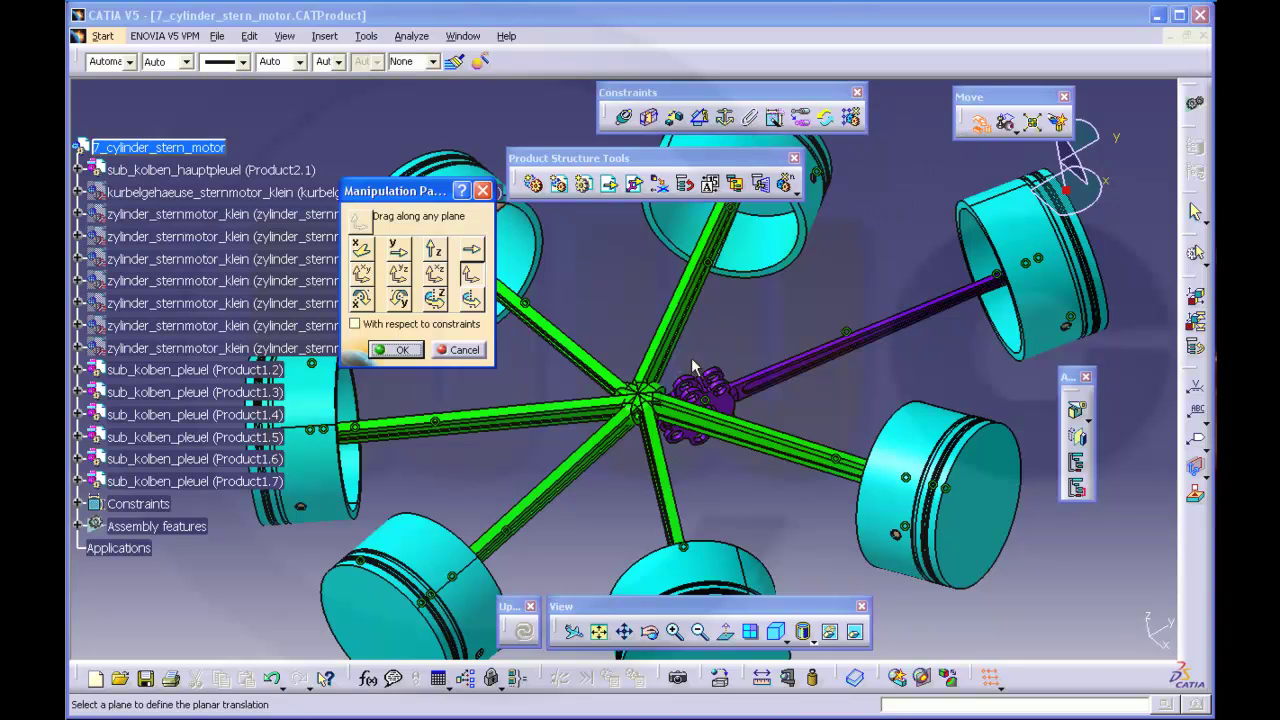
click(473, 298)
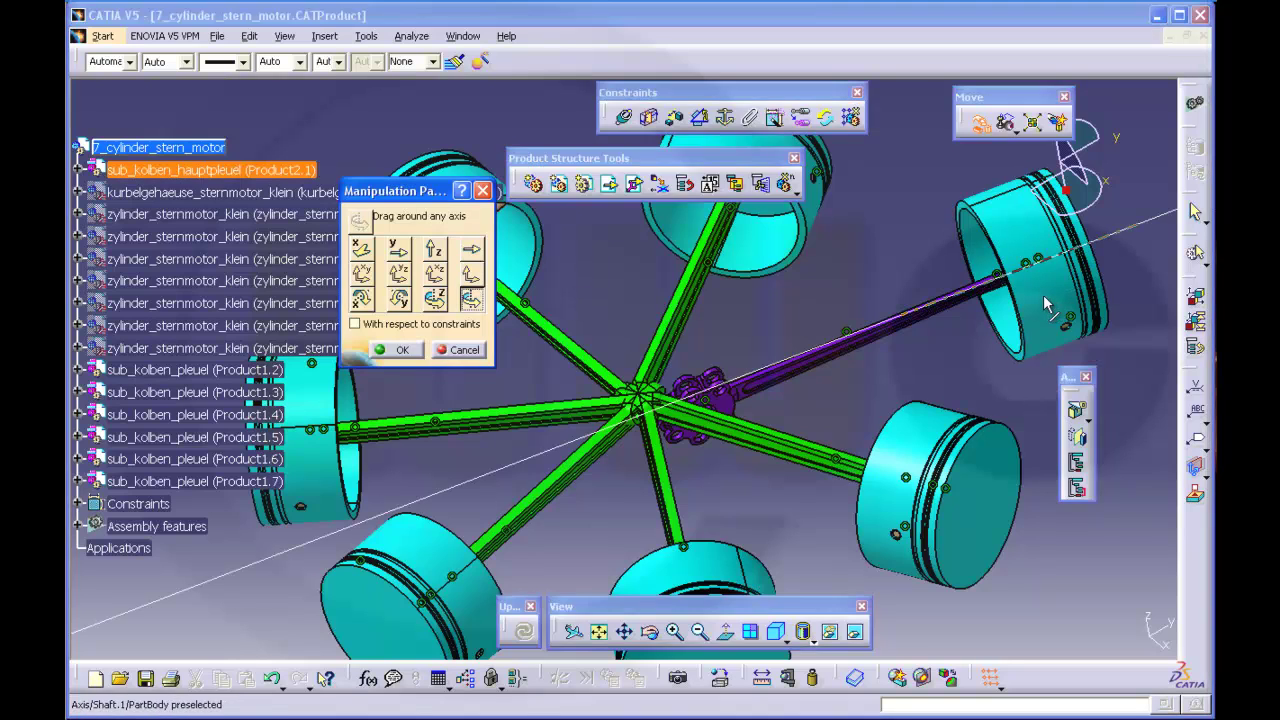
mouse_move(702, 398)
mouse_down()
mouse_move(695, 438)
mouse_move(698, 360)
mouse_move(705, 400)
mouse_up()
Step: Spread the six green connecting rods away from the centre along the plane of the main rod's hub face
click(468, 273)
drag(665, 365, 660, 335)
drag(570, 360, 527, 347)
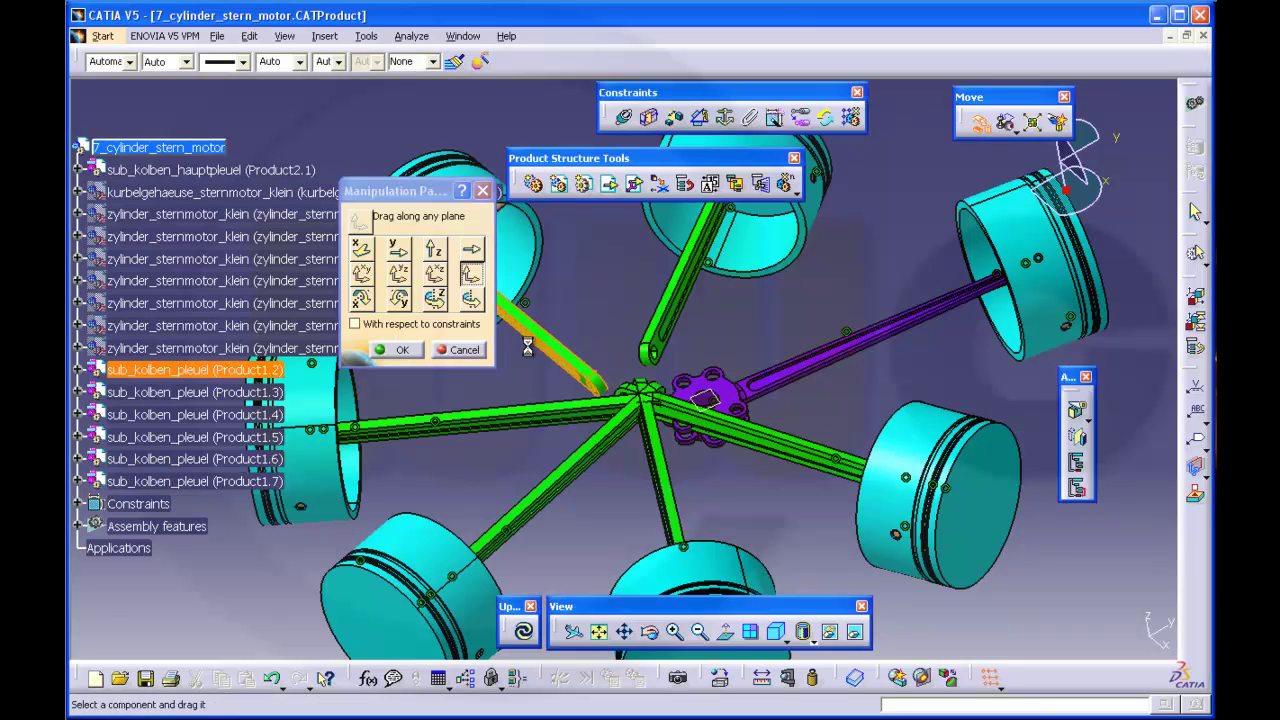
drag(549, 414, 514, 431)
mouse_move(613, 452)
mouse_down()
mouse_move(512, 516)
mouse_move(568, 514)
mouse_move(615, 443)
mouse_up()
drag(662, 408, 690, 456)
click(409, 351)
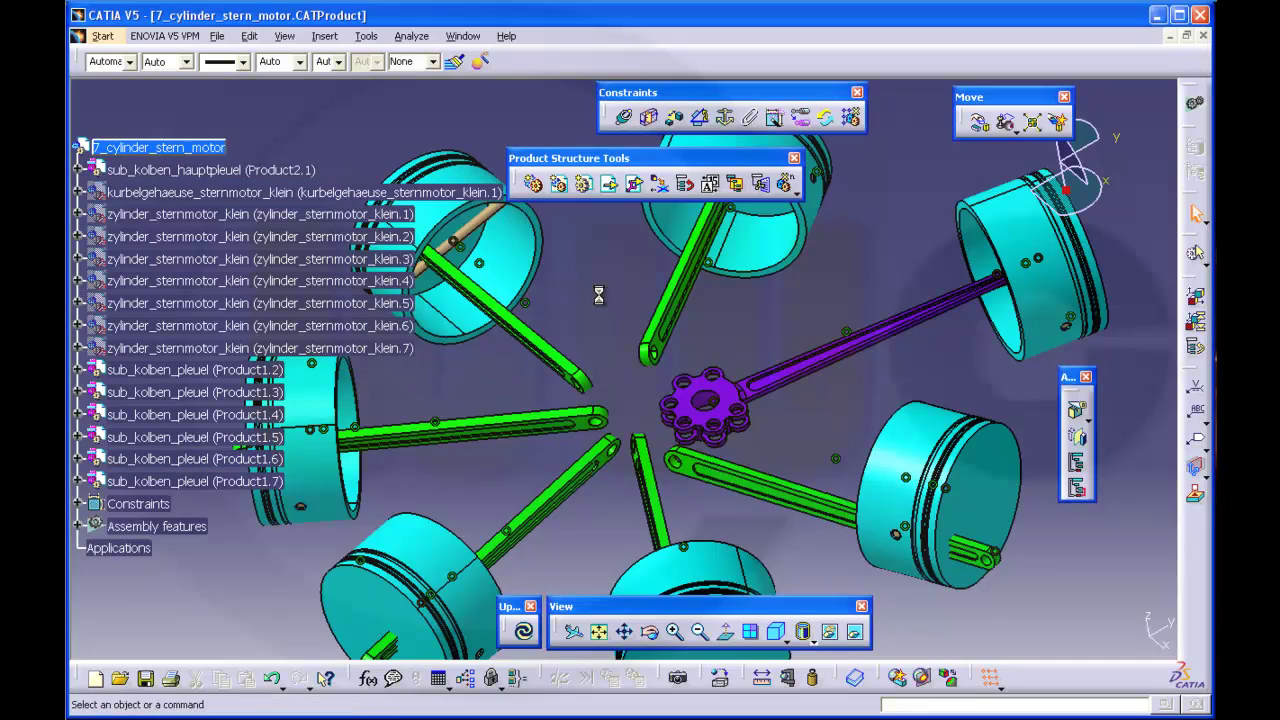
Step: Make the small-end bore axes of the rods Product1.6 and Product1.7 coincident with their nearest hole axes in the purple hub
middle_drag(600, 294, 757, 280)
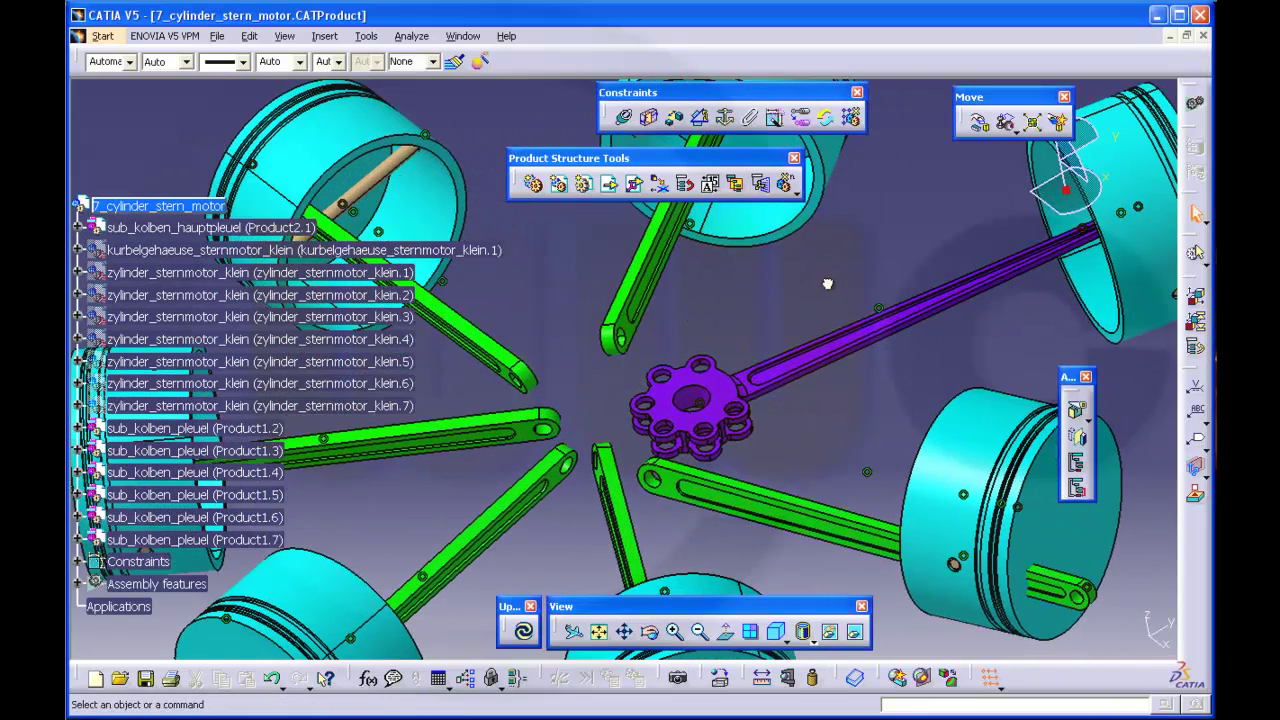
click(625, 120)
click(662, 490)
middle_drag(752, 443, 820, 410)
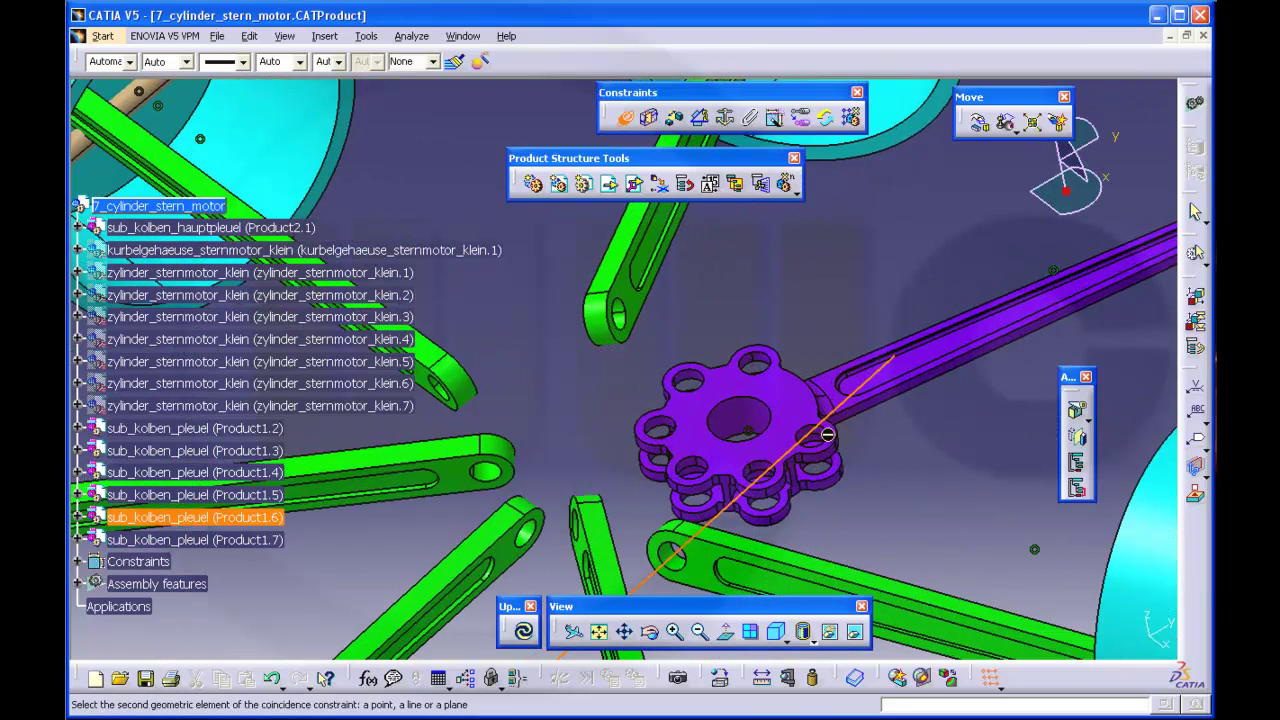
click(821, 431)
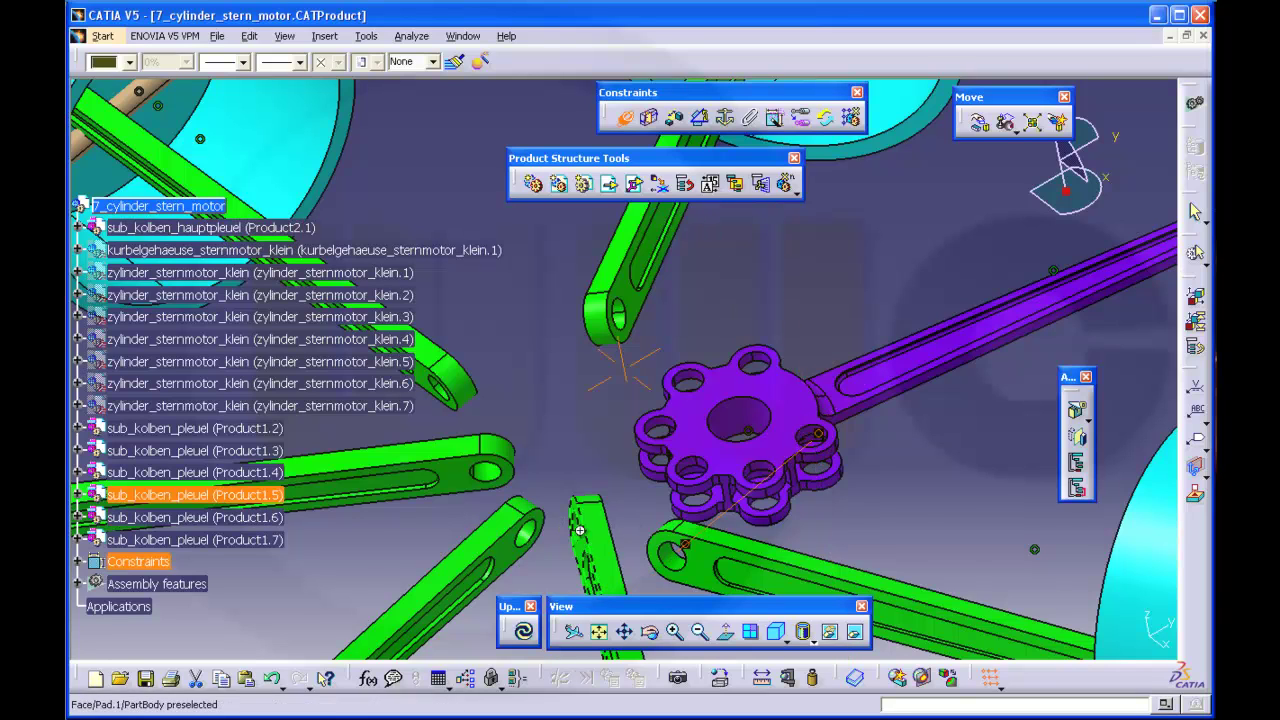
click(629, 312)
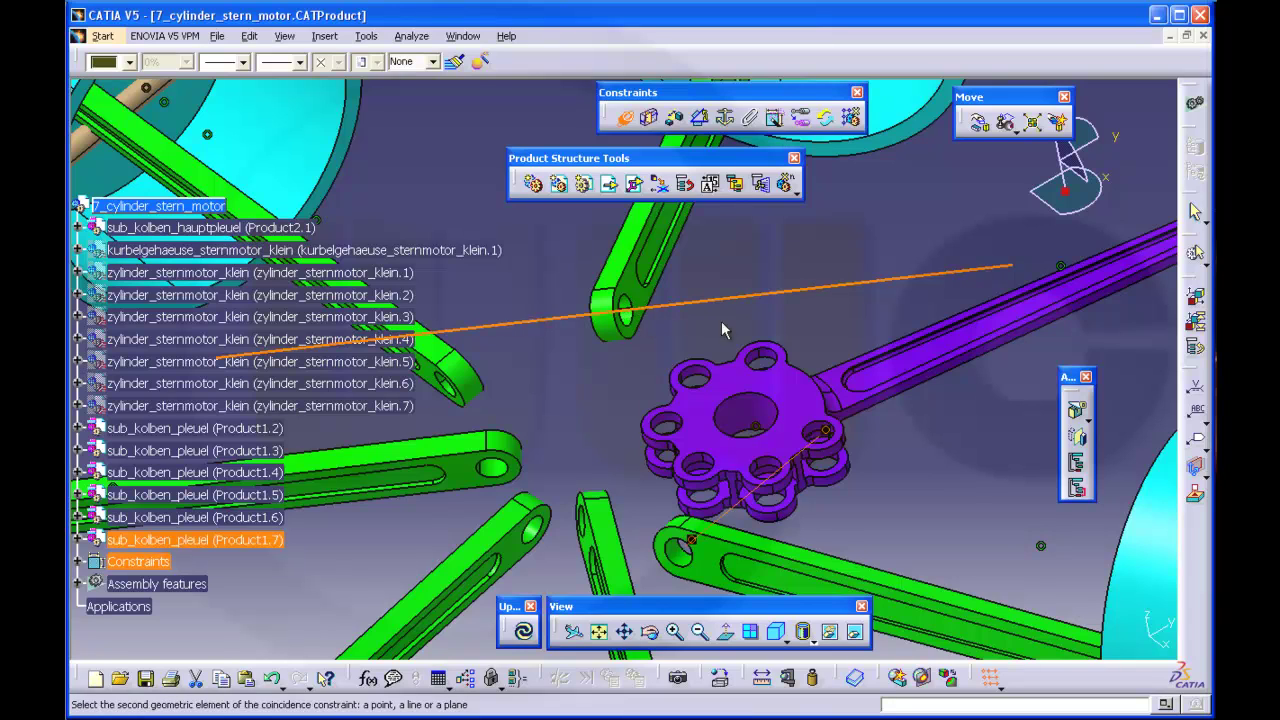
click(764, 352)
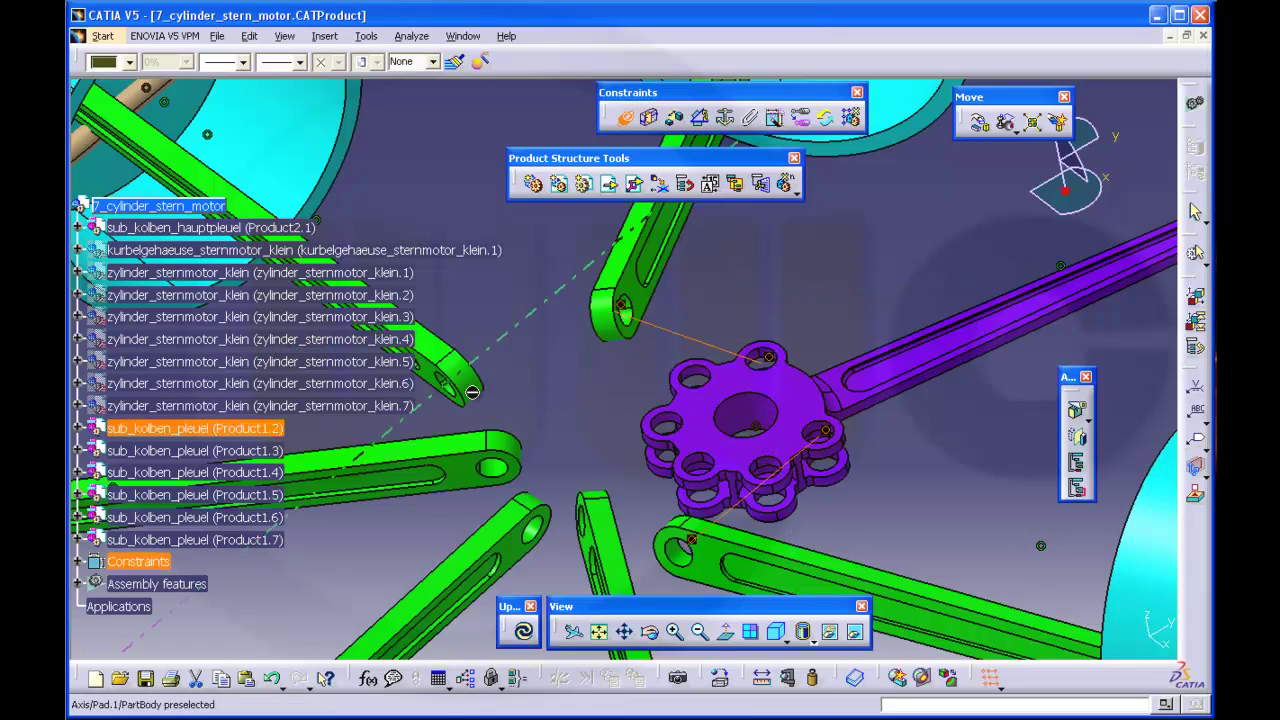
Step: Add coincidence constraints between the bore axes of the upper-left rod (Product1.2) and the rod below it and their facing hub holes
middle_drag(450, 395, 590, 375)
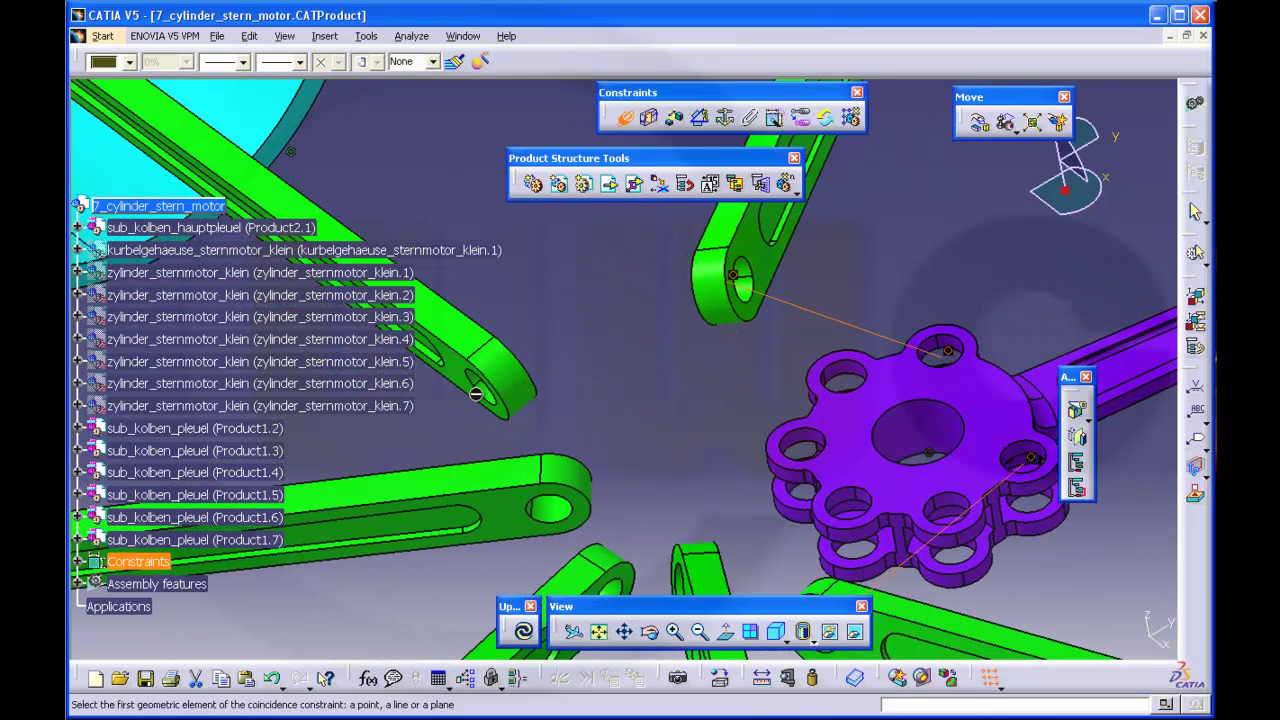
mouse_move(487, 391)
middle_down()
mouse_move(517, 374)
mouse_move(484, 392)
middle_up()
click(448, 404)
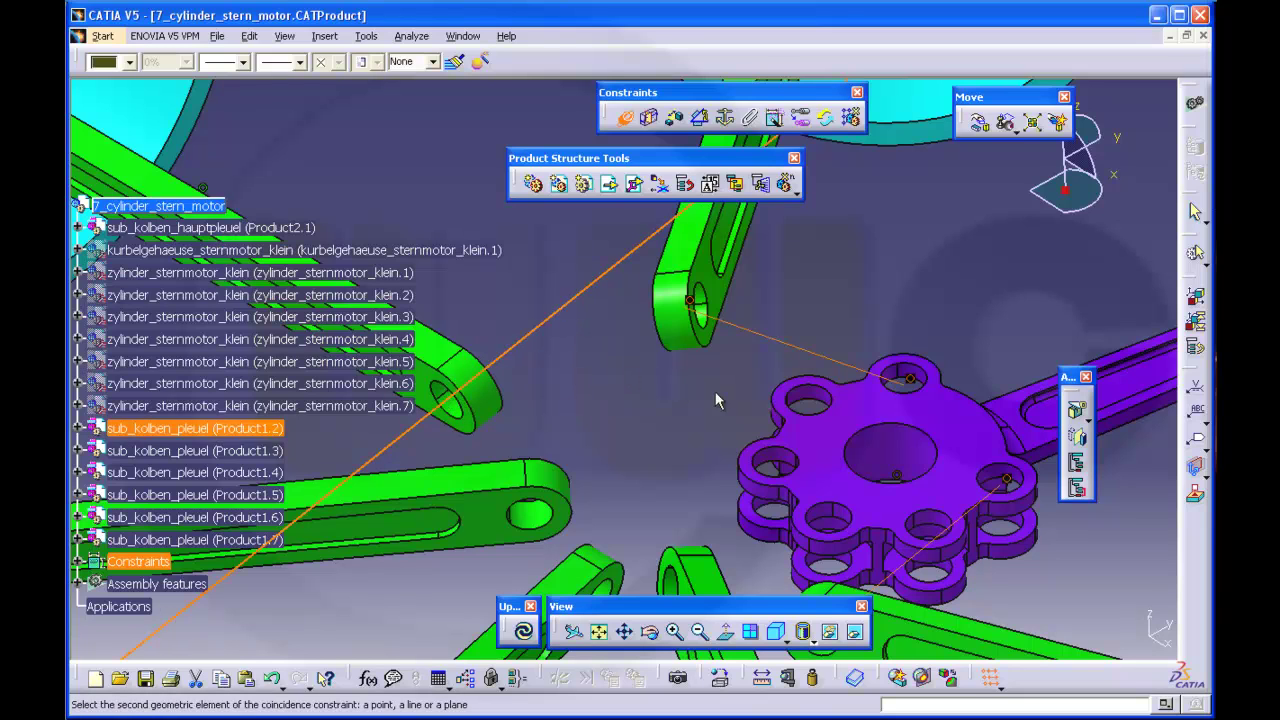
click(822, 400)
middle_drag(822, 400, 670, 309)
click(522, 397)
click(760, 338)
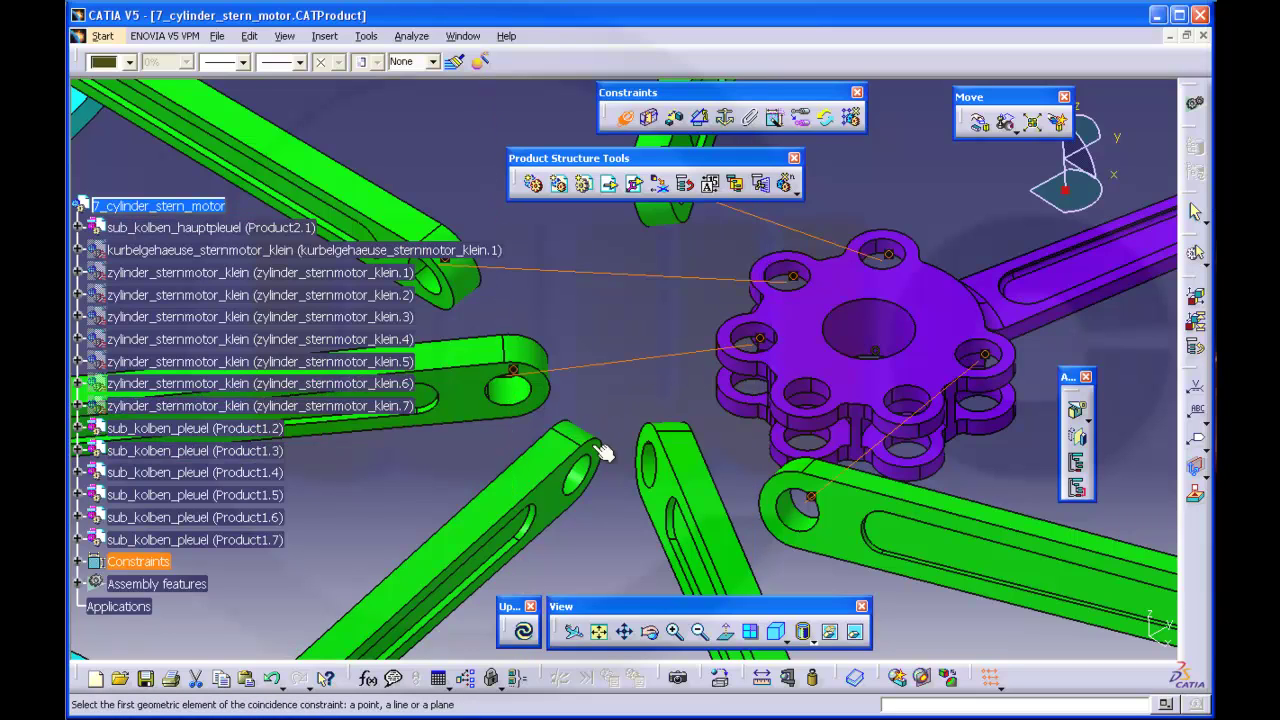
Step: Make the bore axes of the last two unconstrained green rods, at the lower side, coincident with the remaining hub holes
click(588, 485)
click(813, 393)
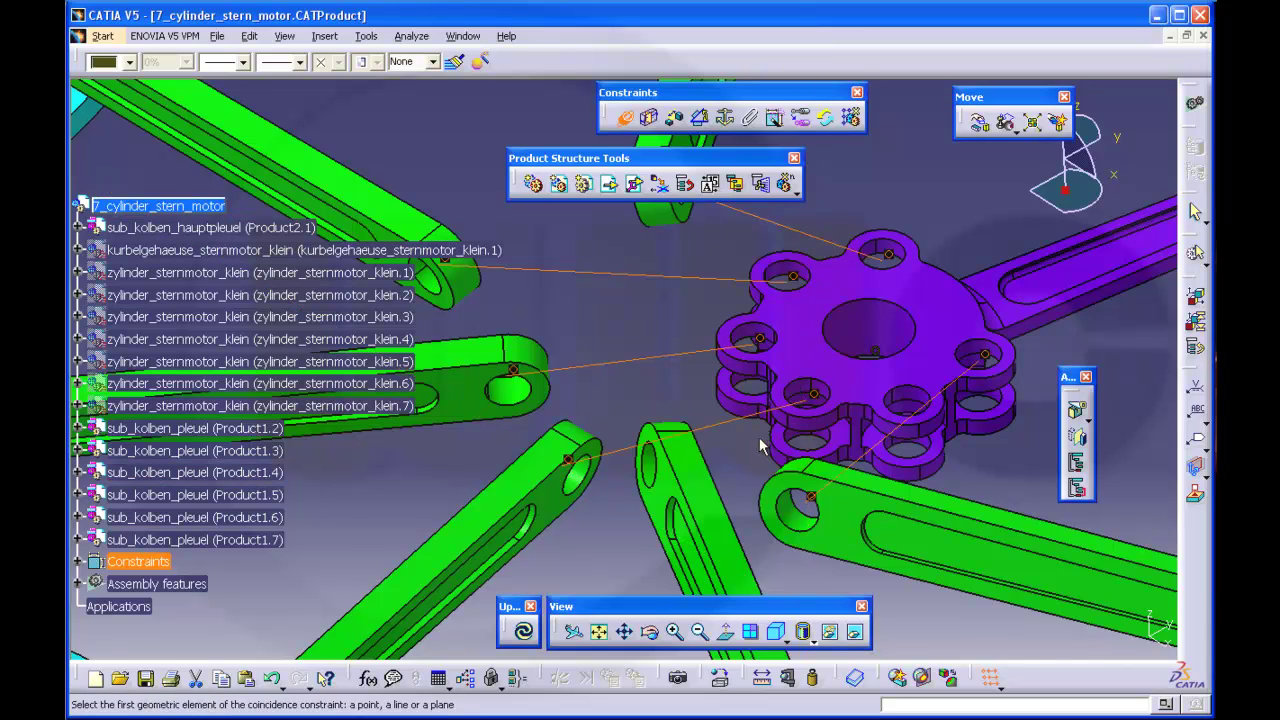
click(654, 467)
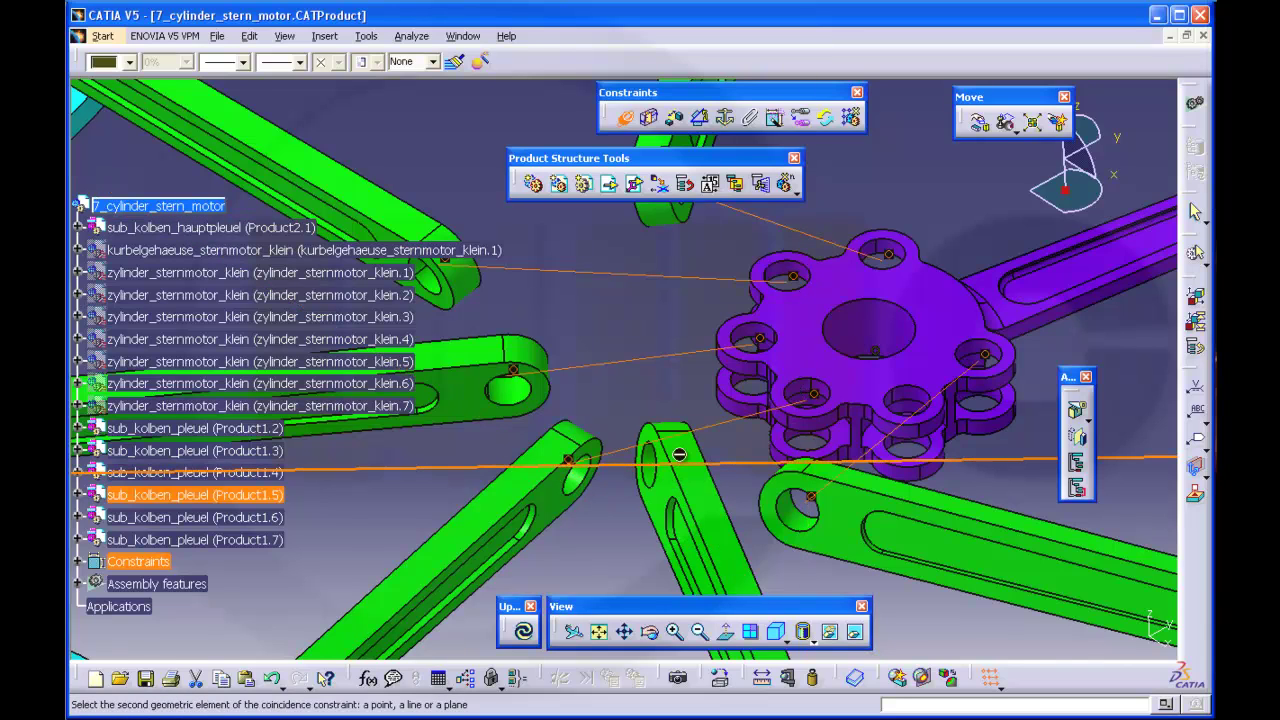
click(912, 408)
Step: Expand the Constraints branch of the assembly and update only the Coincidence.16 constraint
middle_drag(765, 397, 788, 460)
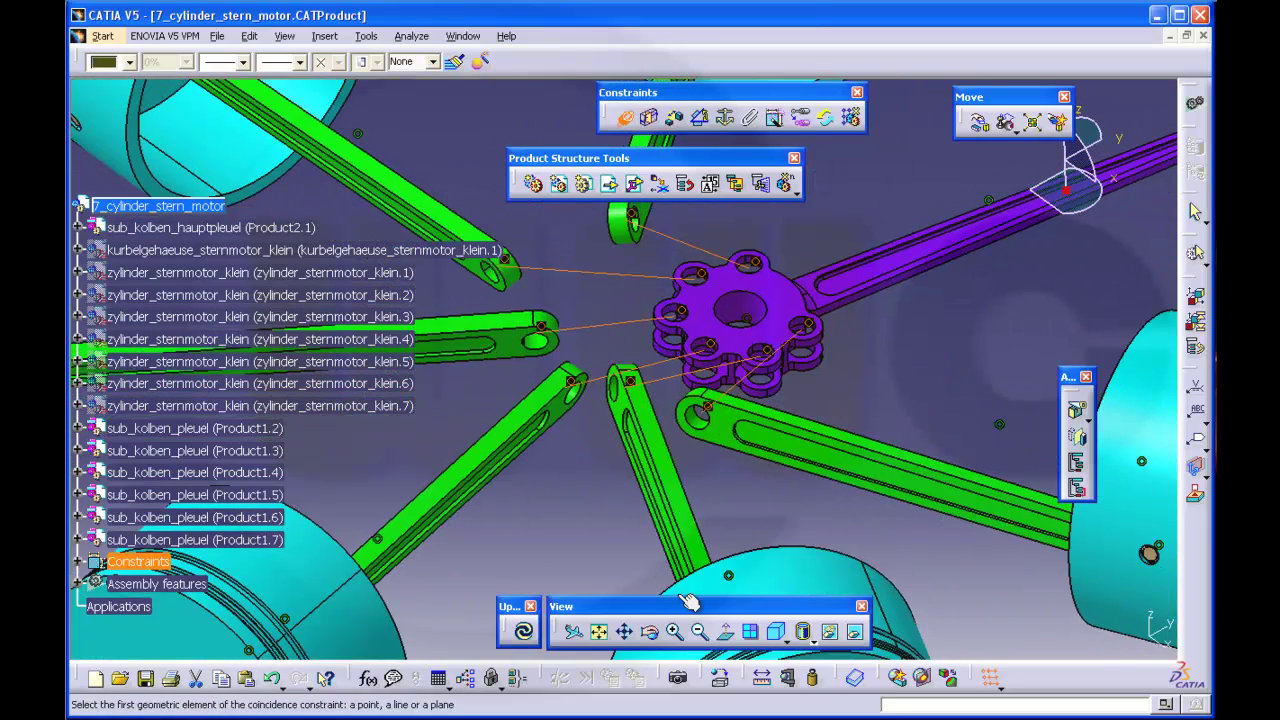
scroll(880, 358, down, 3)
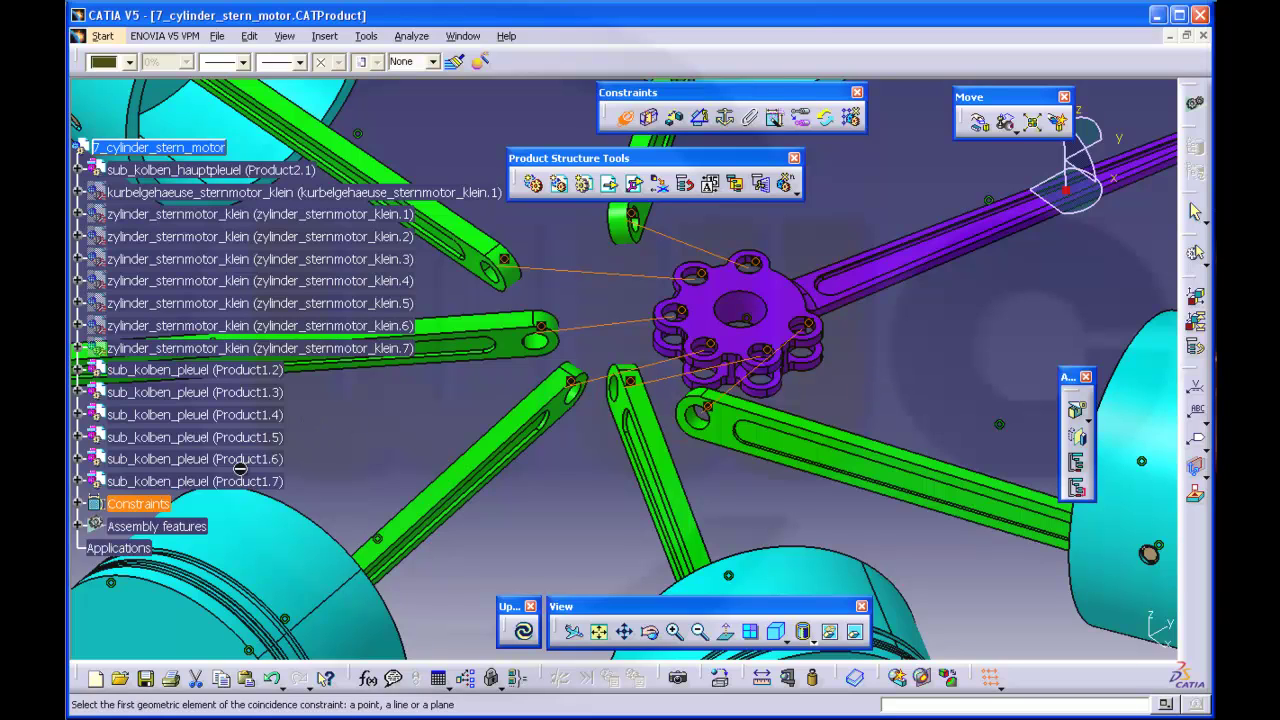
click(82, 505)
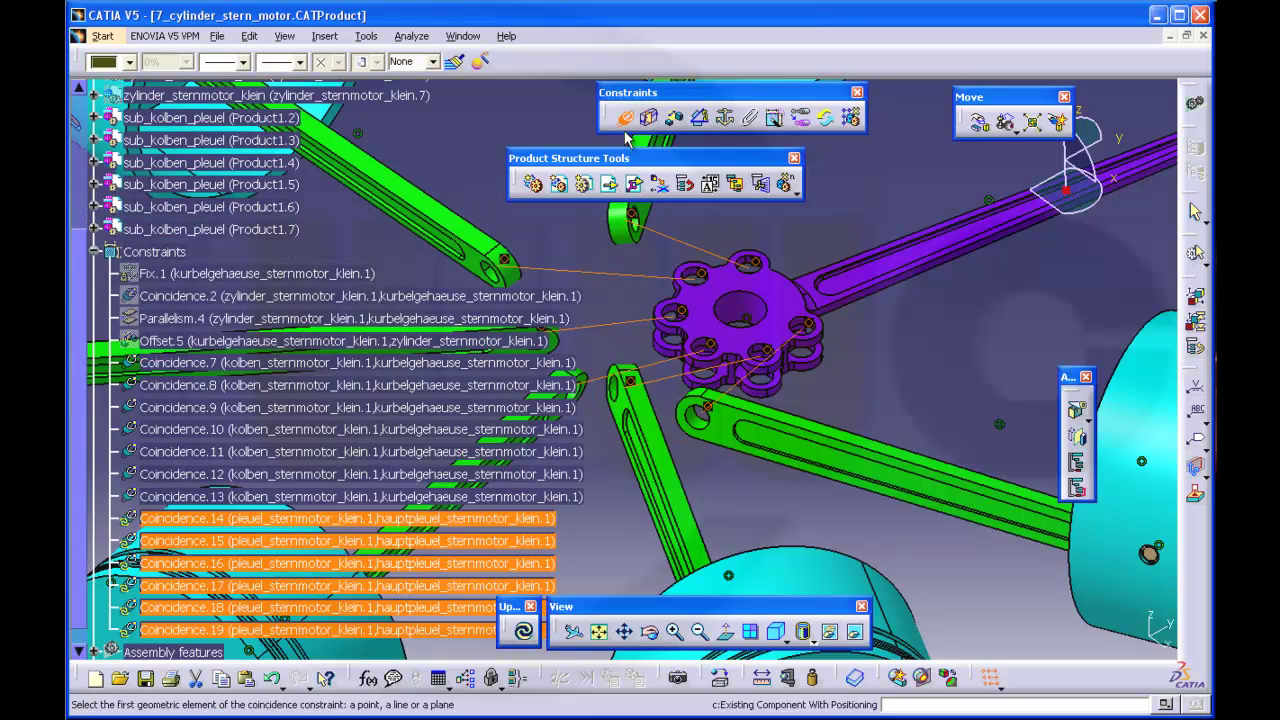
scroll(575, 544, down, 5)
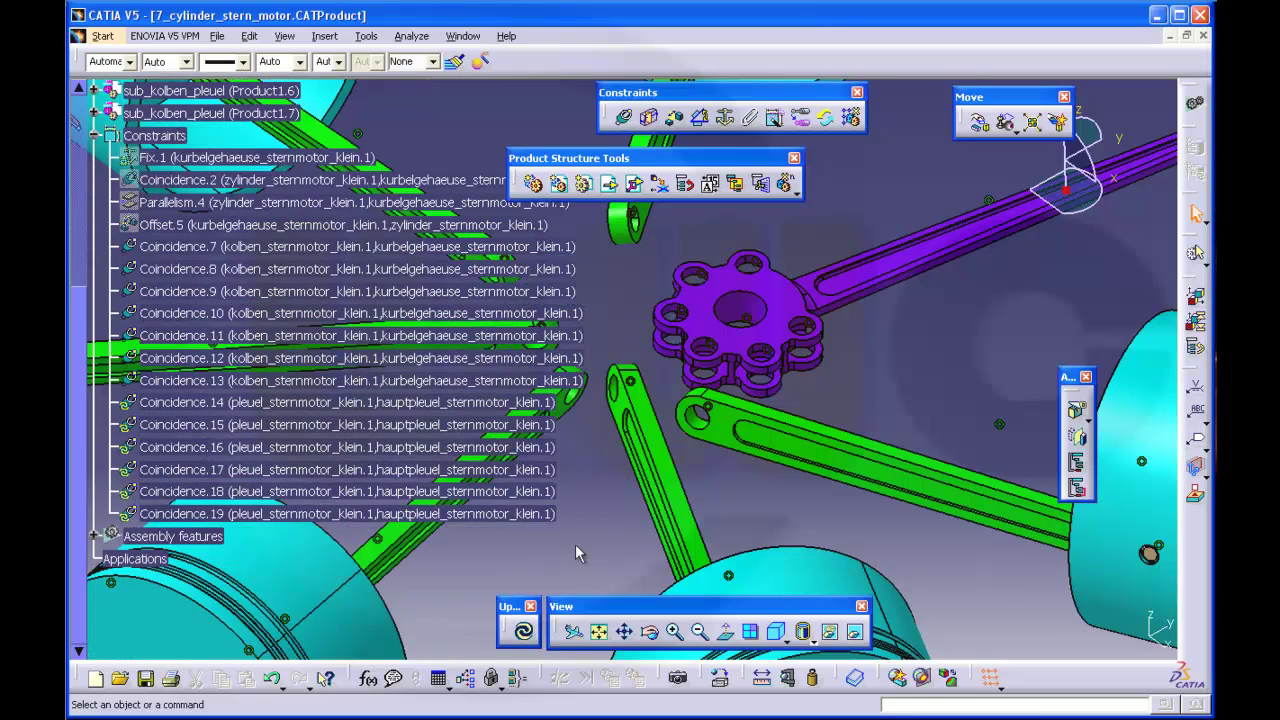
scroll(490, 530, up, 3)
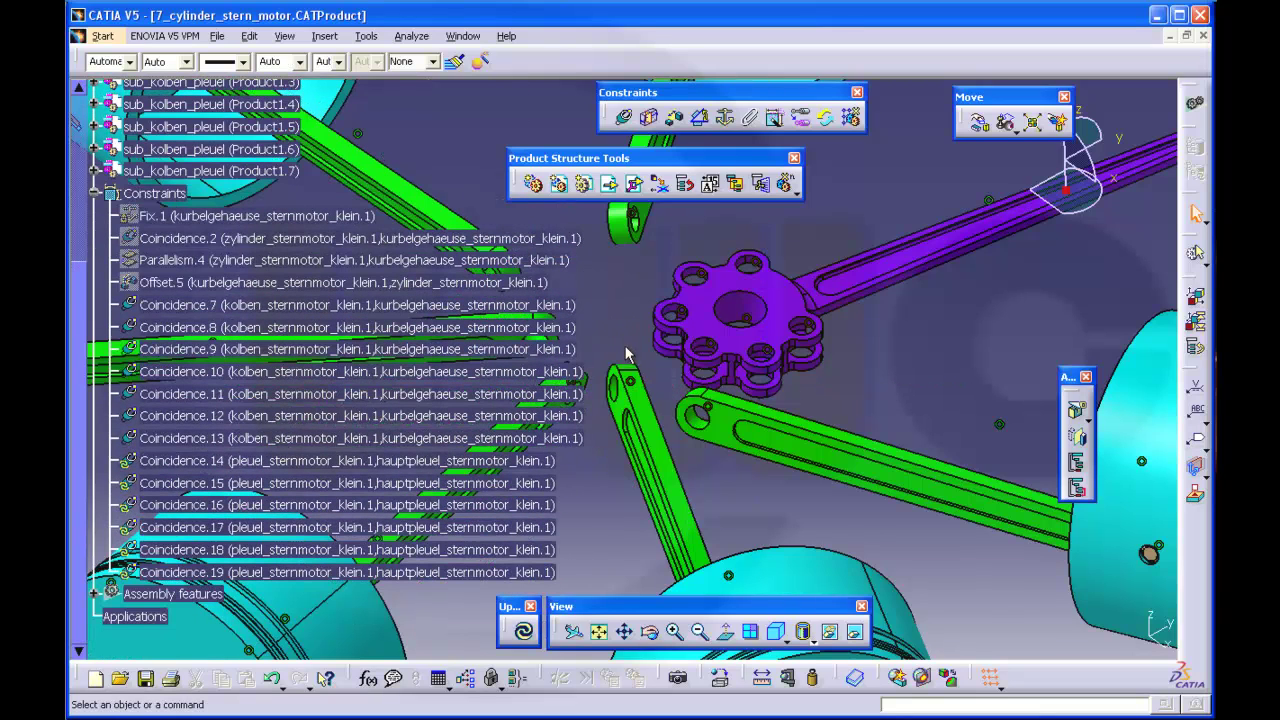
scroll(625, 355, down, 13)
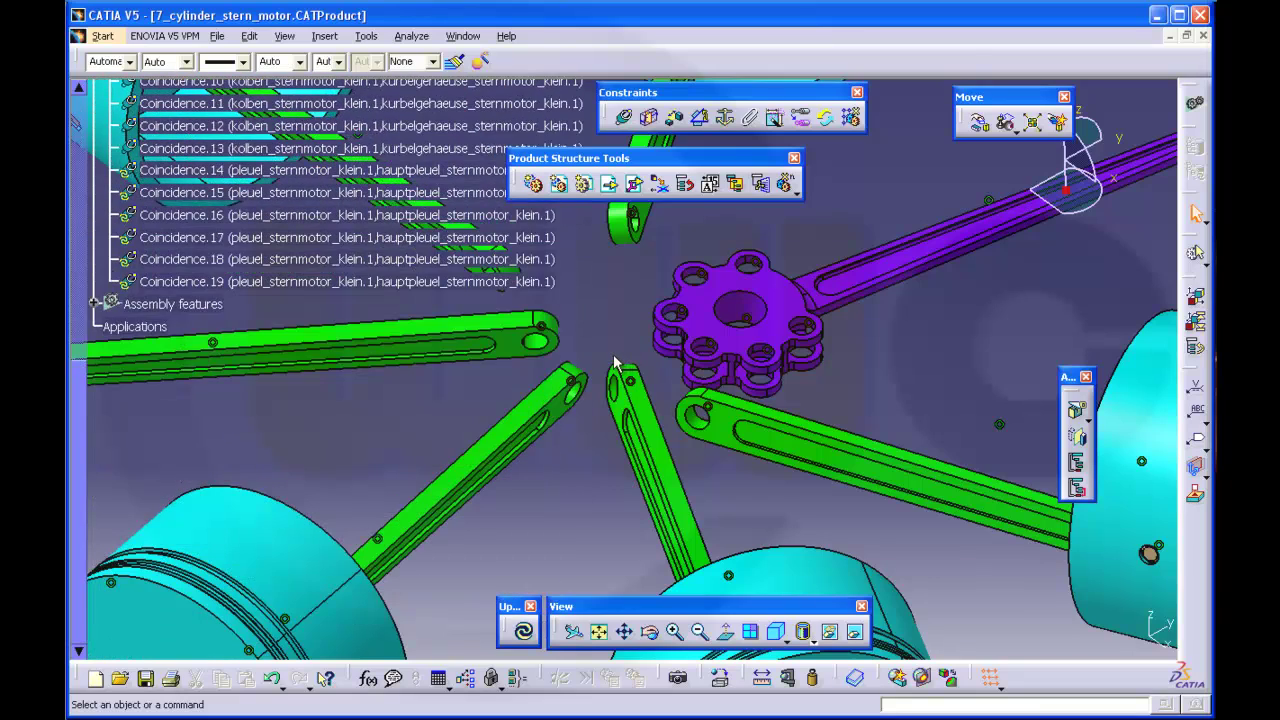
scroll(615, 362, up, 5)
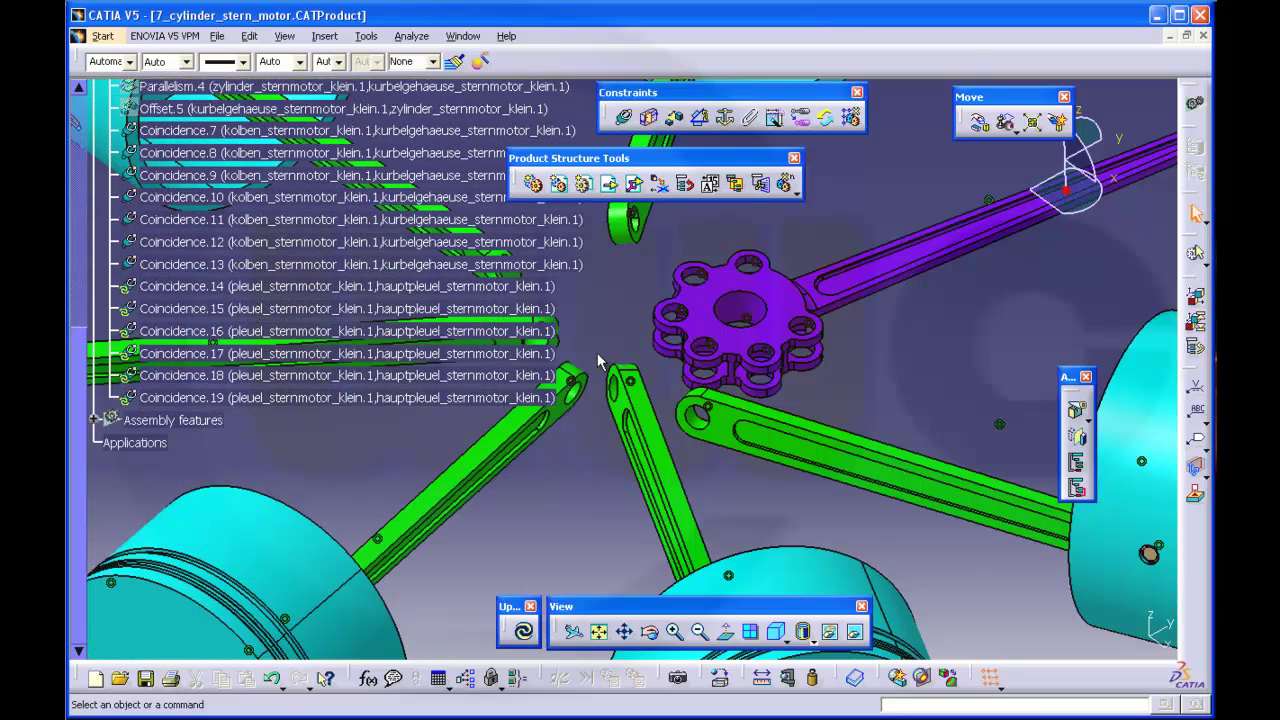
right_click(360, 330)
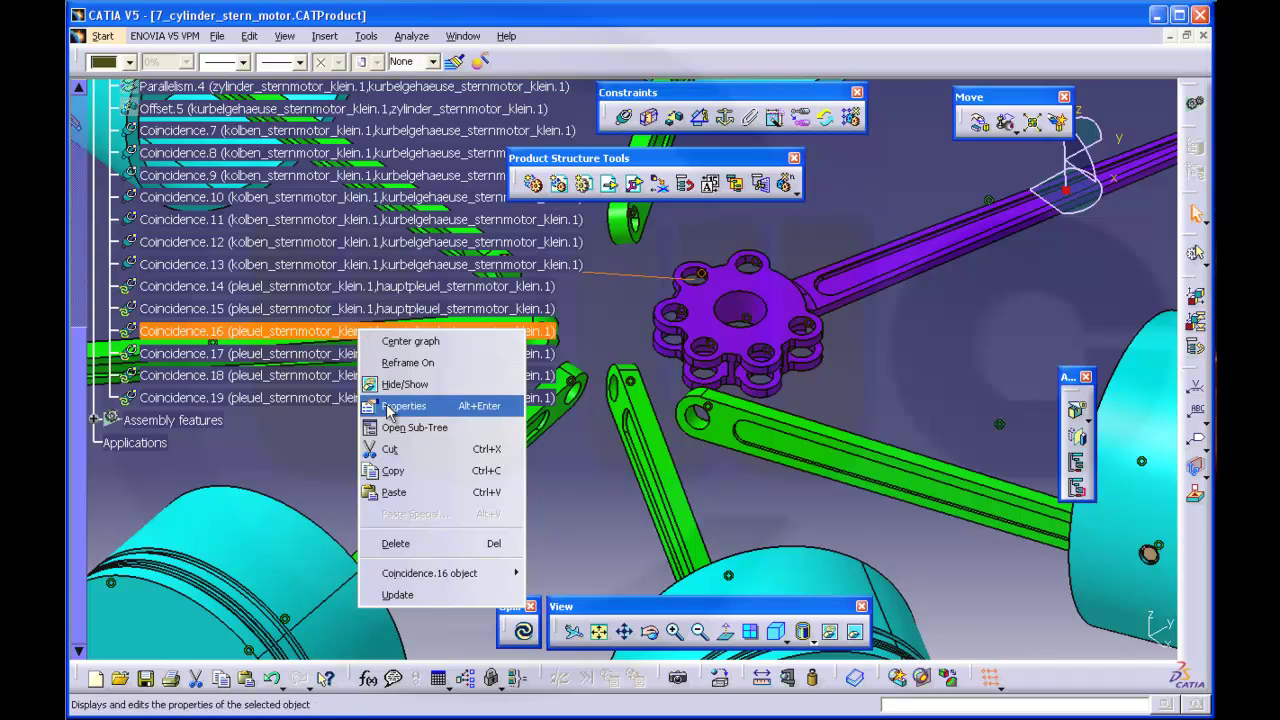
click(396, 594)
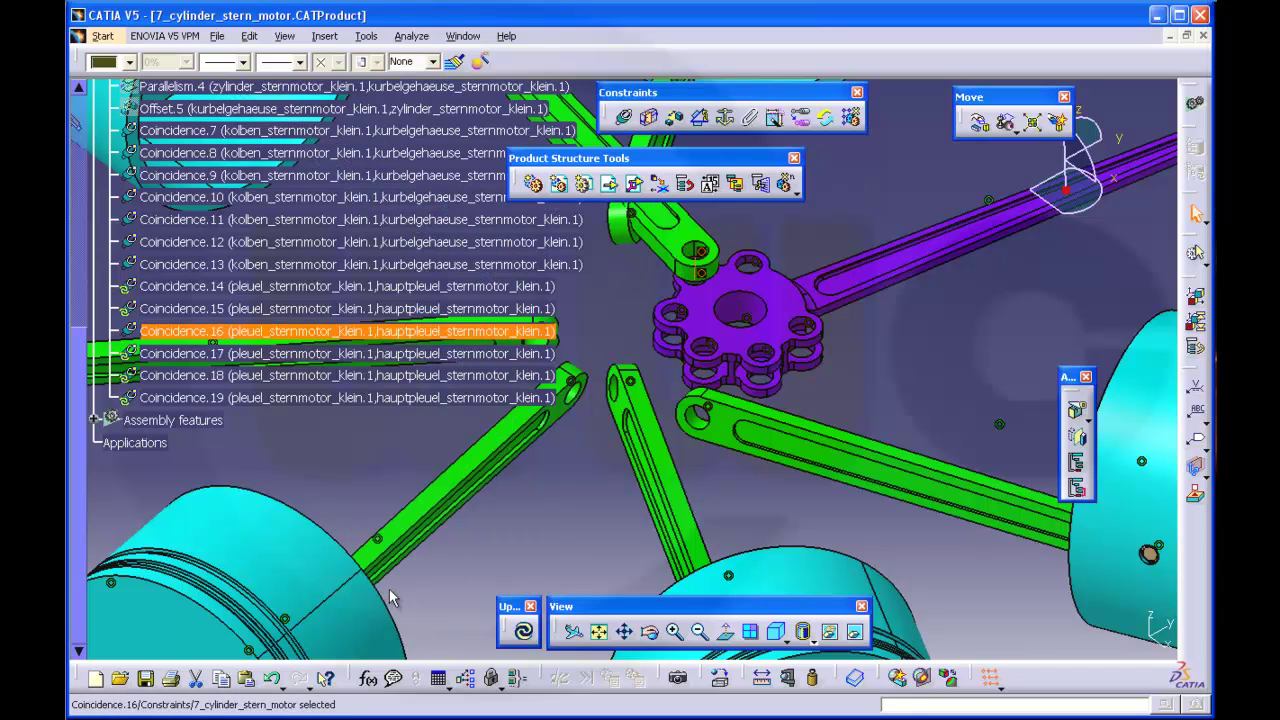
Step: Update the Coincidence.17 and Coincidence.18 constraints one at a time to bring their rods onto the hub
middle_drag(600, 334, 553, 384)
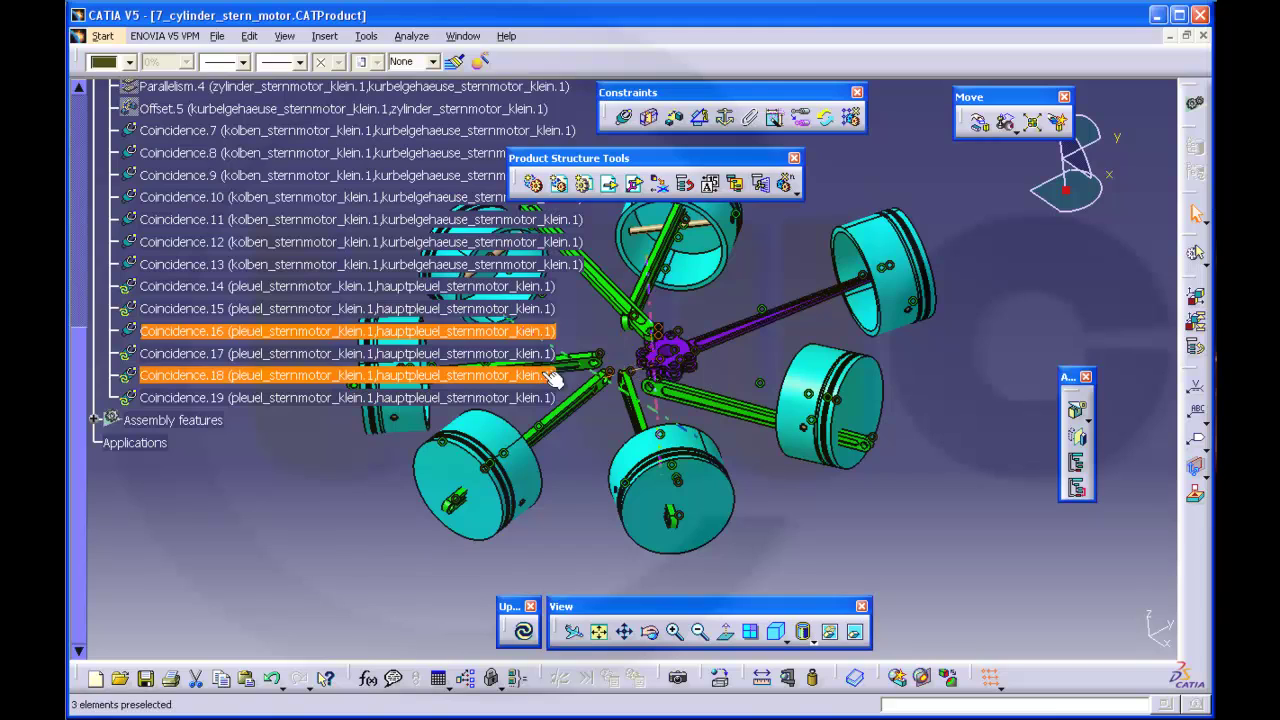
right_click(270, 355)
click(313, 622)
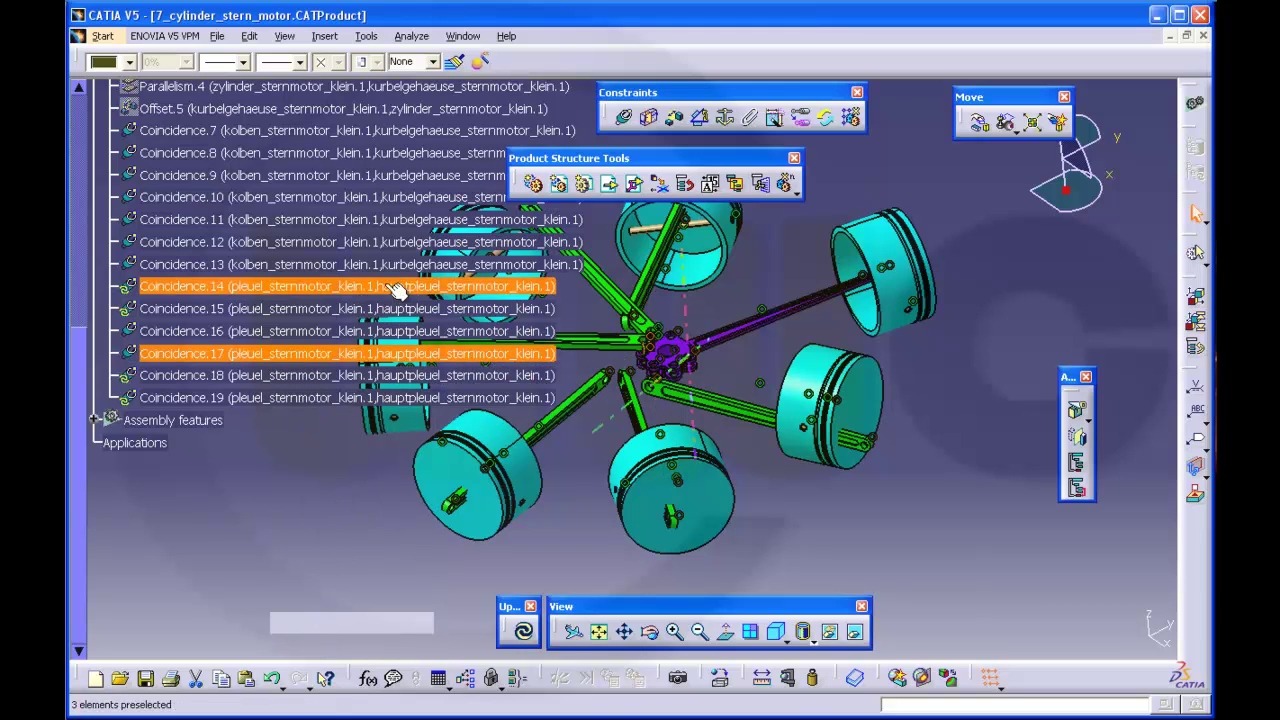
click(270, 376)
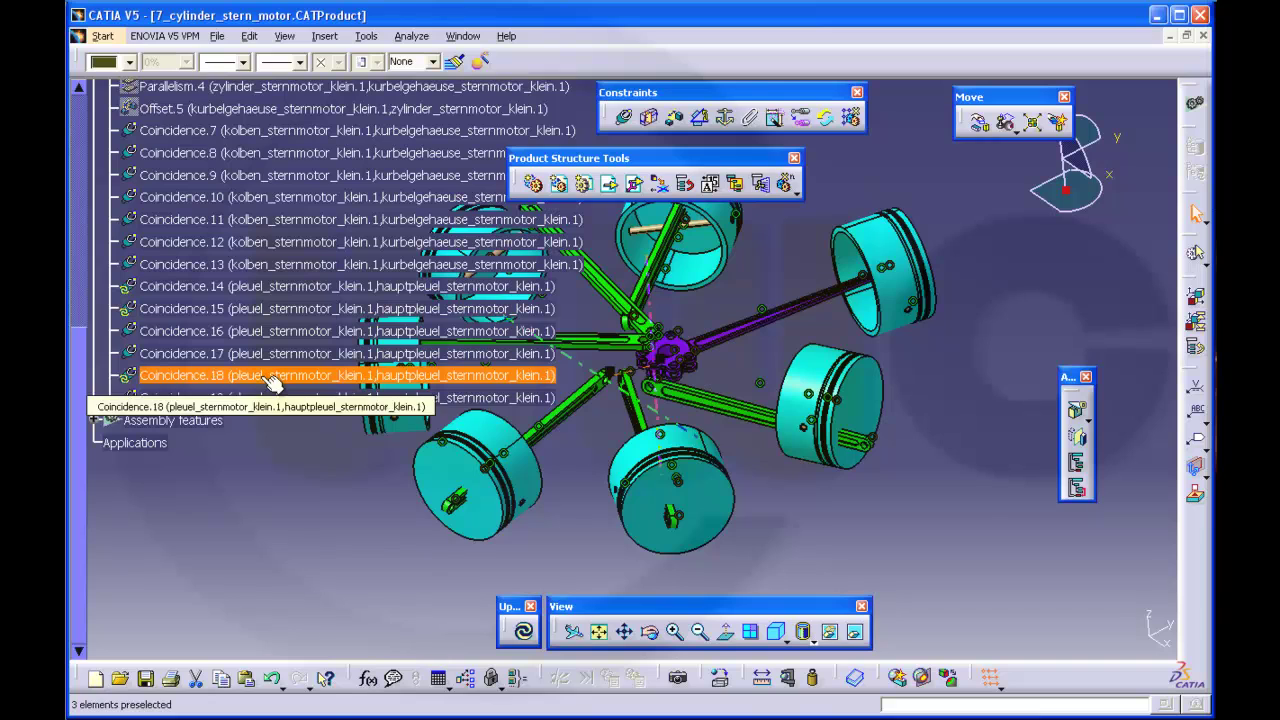
right_click(266, 378)
click(304, 644)
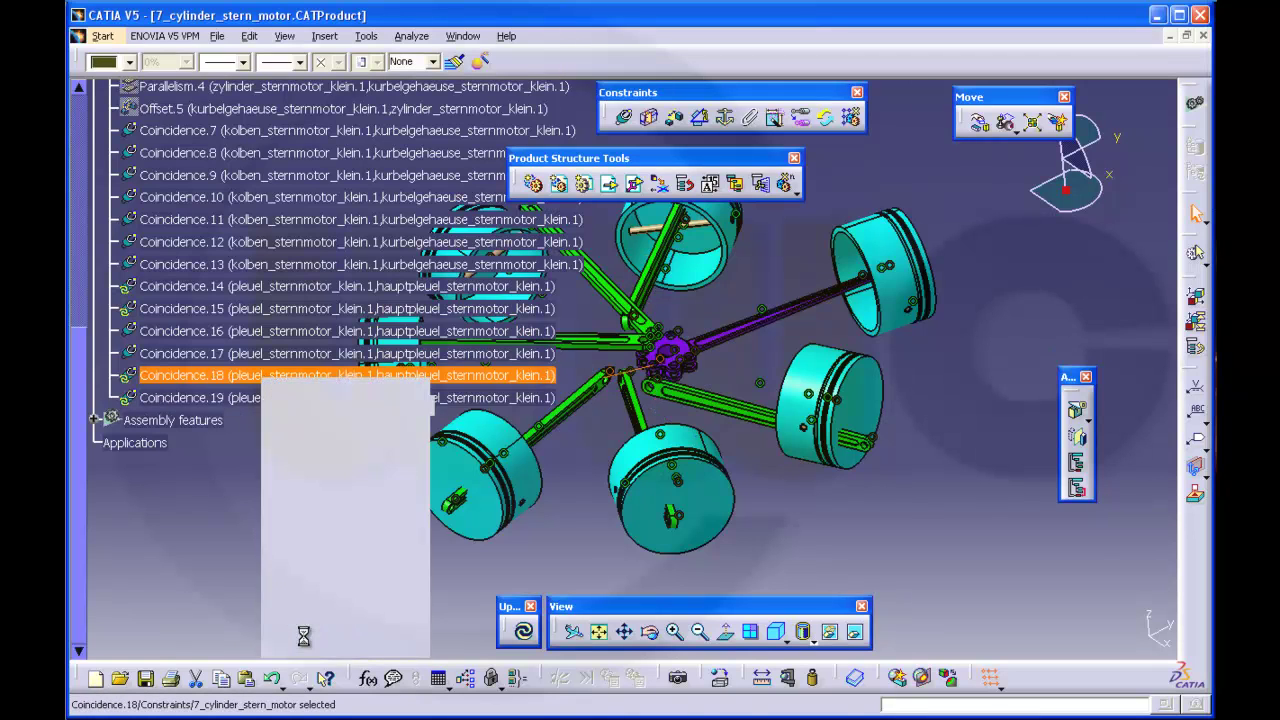
Step: Update the remaining rod constraints Coincidence.19, Coincidence.15 and Coincidence.14 individually
right_click(238, 404)
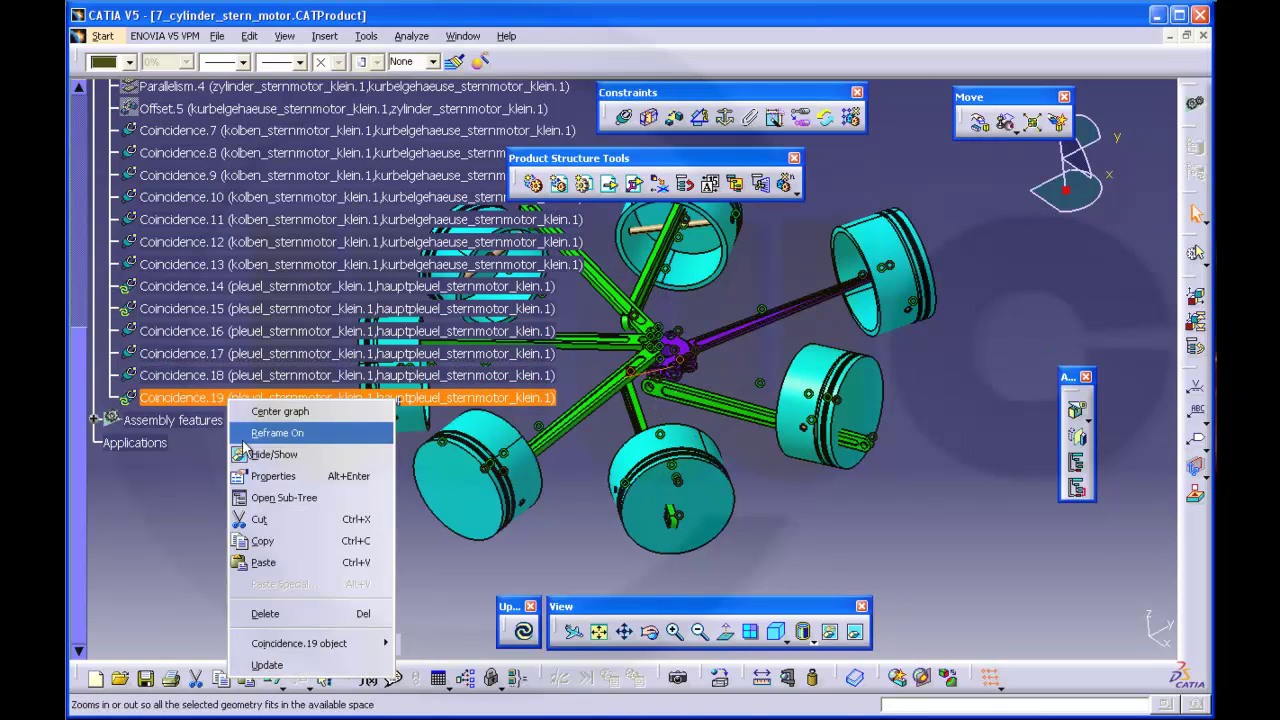
click(254, 664)
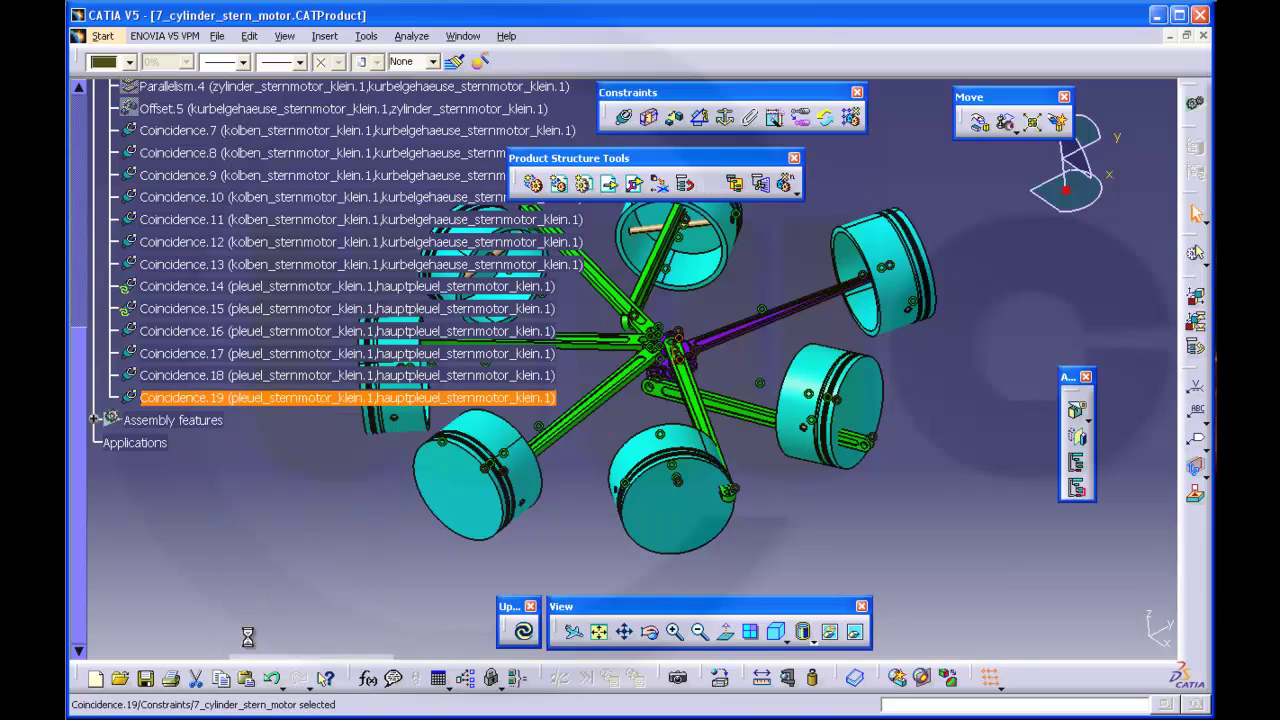
right_click(196, 310)
click(230, 575)
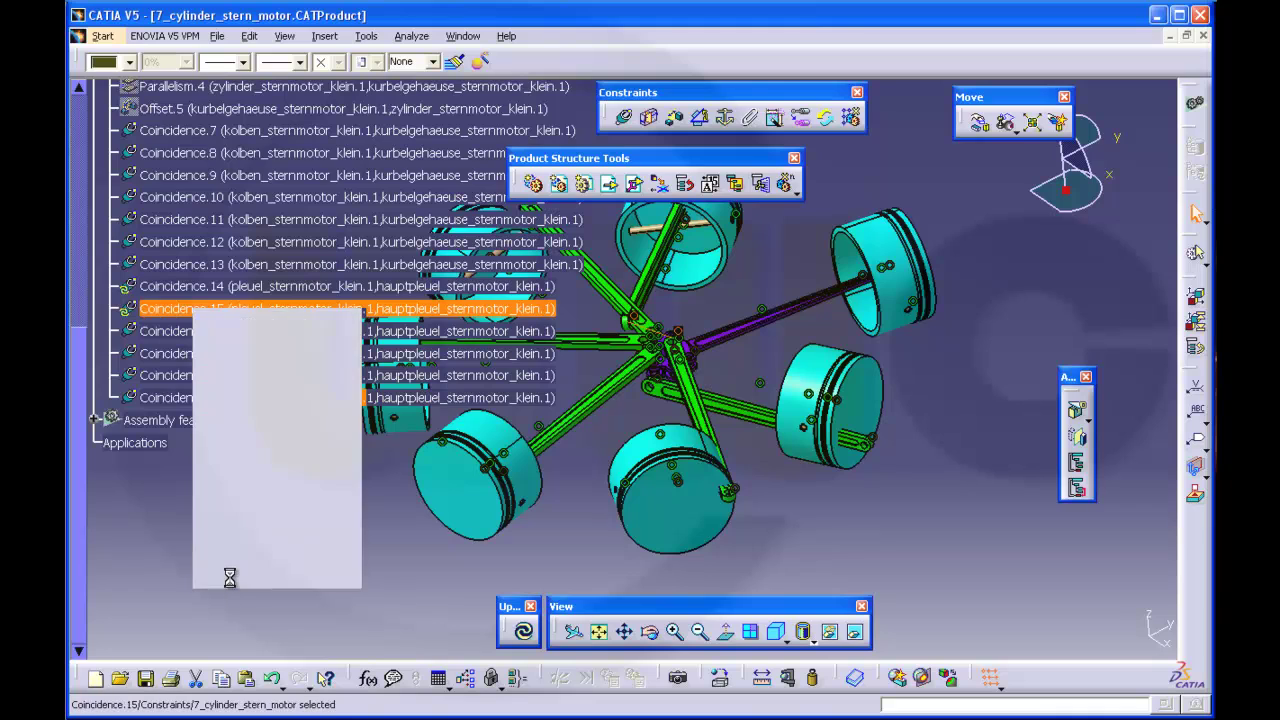
right_click(184, 287)
click(212, 552)
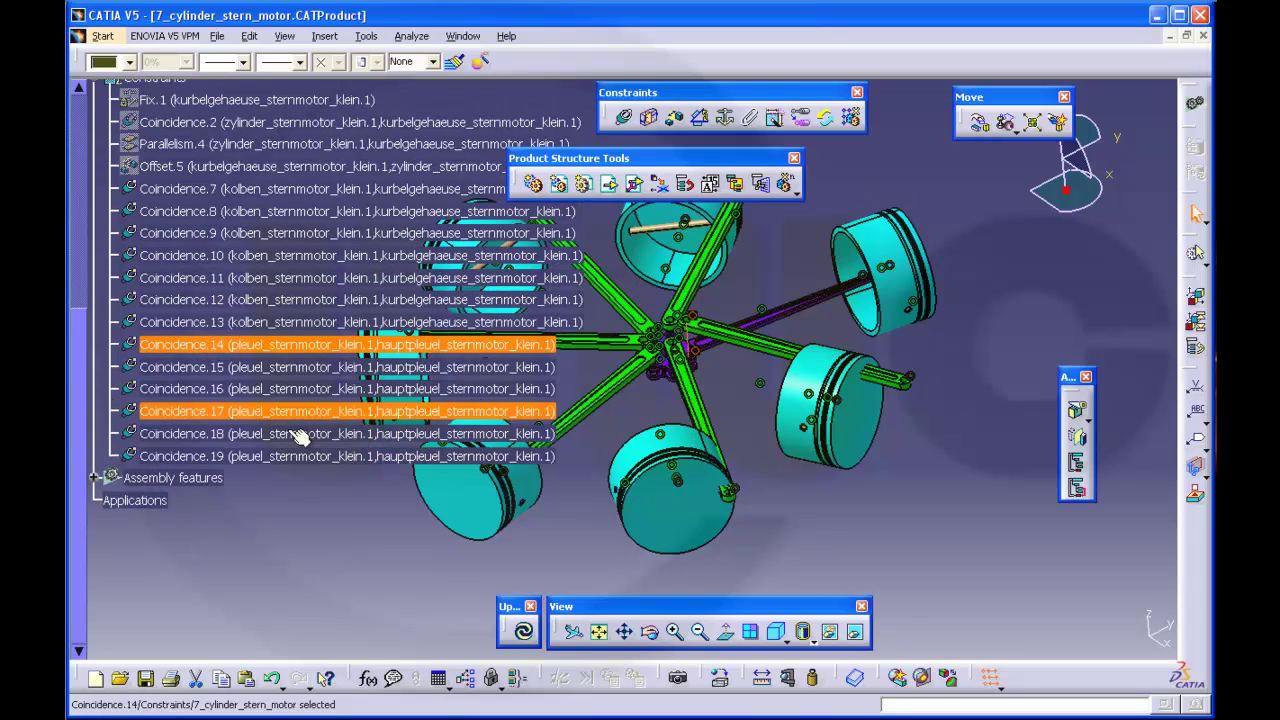
Step: Update the whole assembly and collapse the Constraints branch of the tree
click(522, 632)
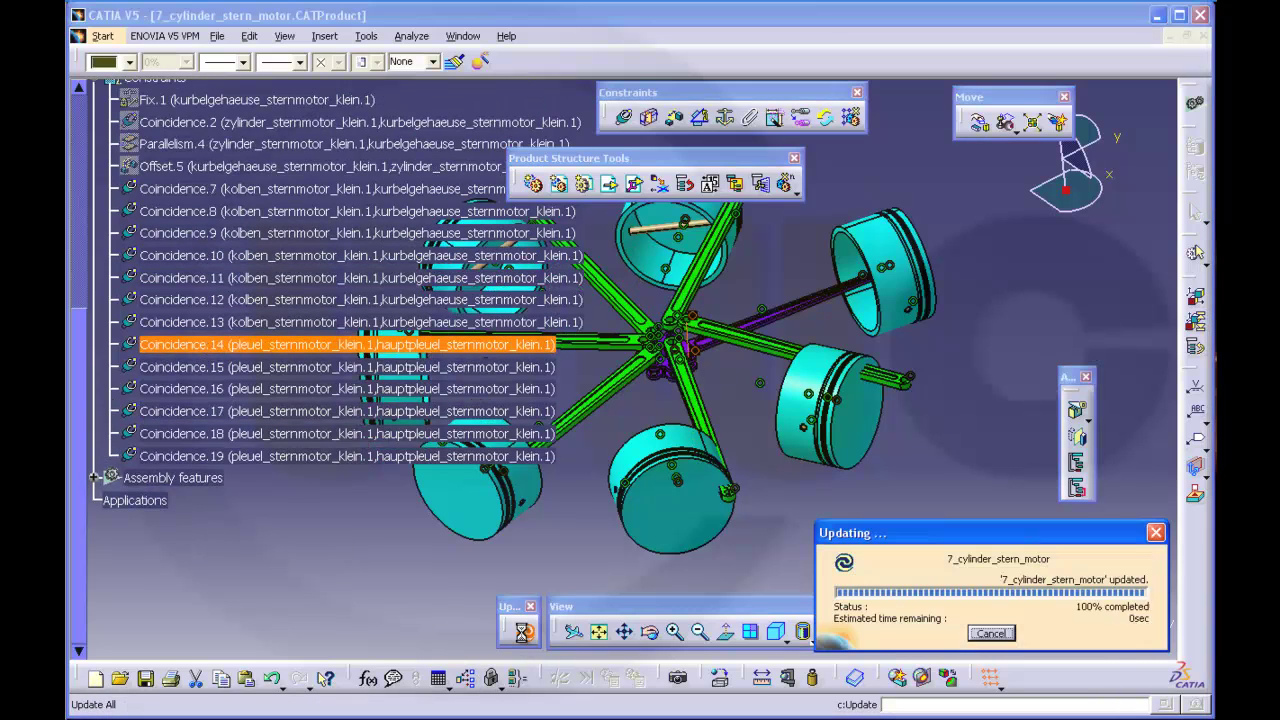
middle_drag(677, 450, 707, 452)
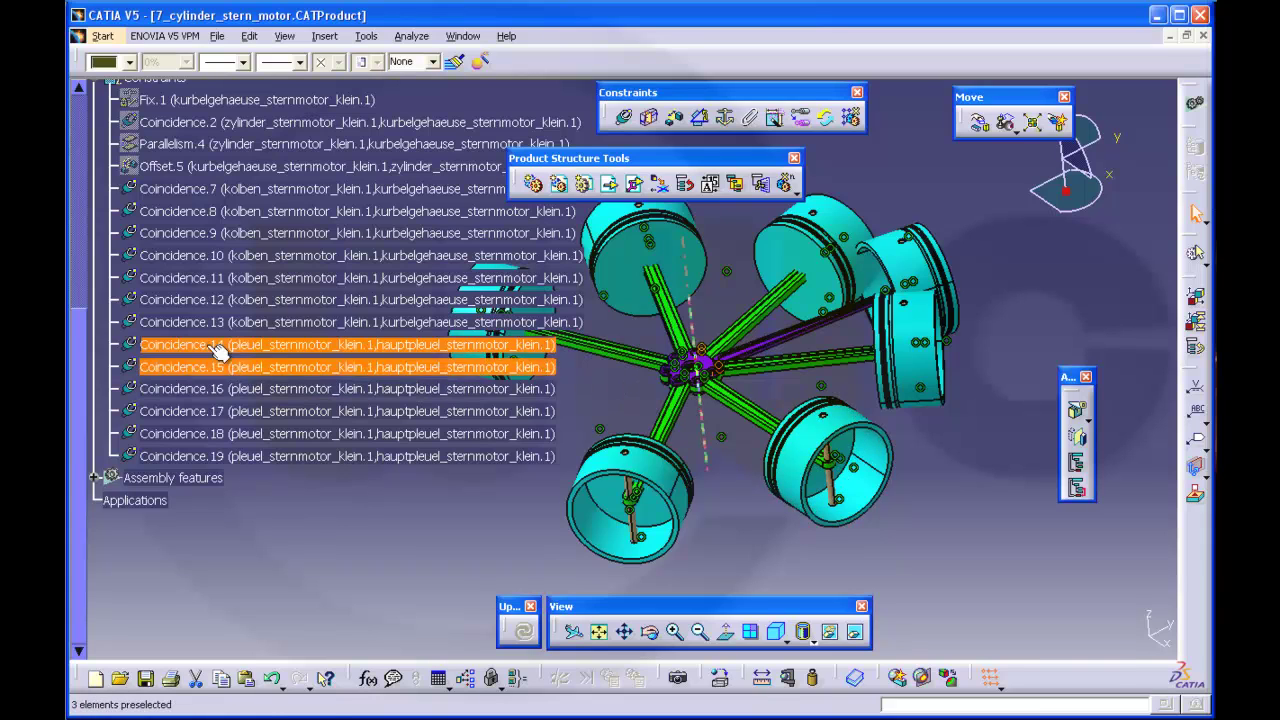
scroll(137, 222, up, 2)
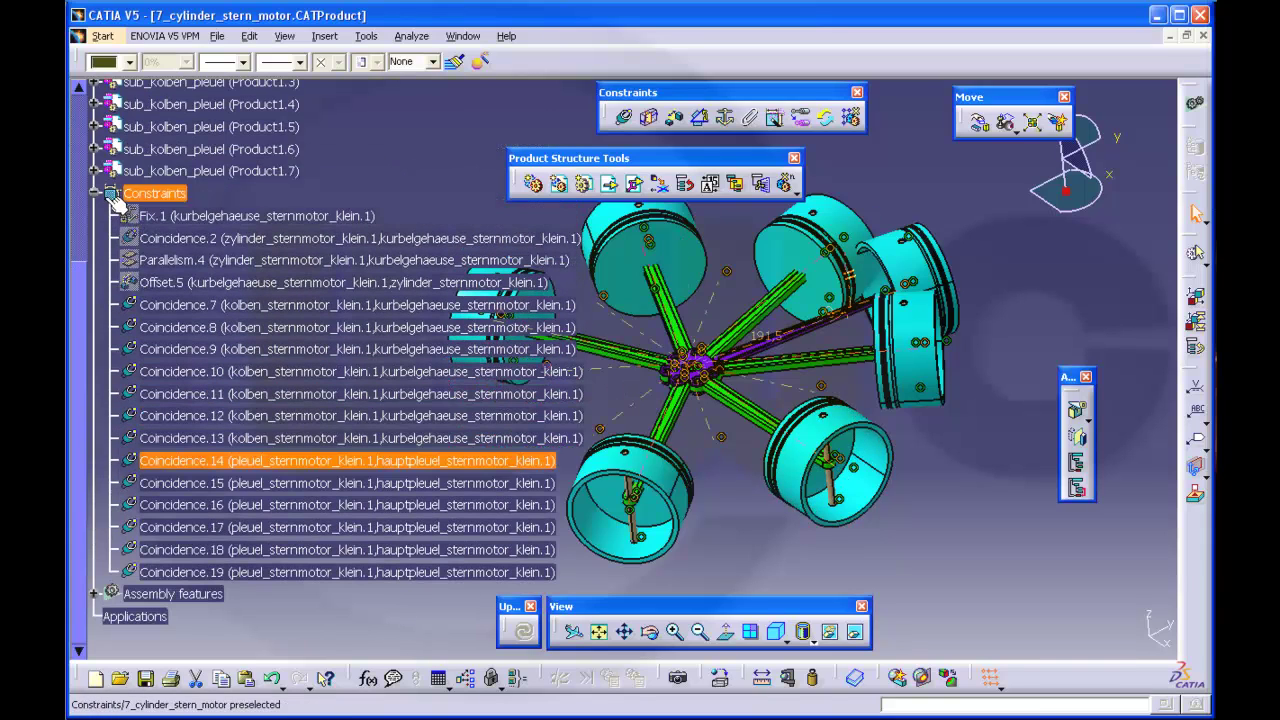
click(94, 193)
scroll(490, 220, down, 2)
scroll(528, 262, up, 2)
middle_drag(665, 294, 608, 366)
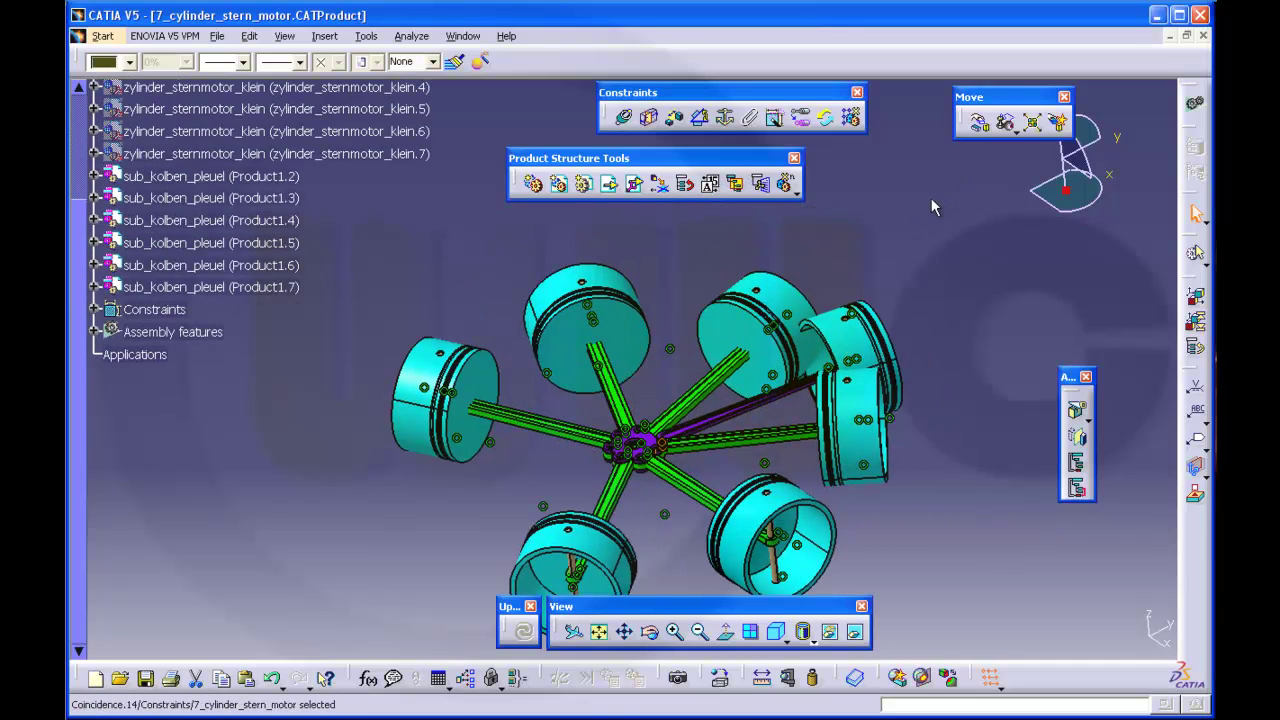
Step: Use Snap on the flat piston face of sub_kolben_pleuel (Product1.6) to flip the piston so its open side faces the hub
click(1008, 124)
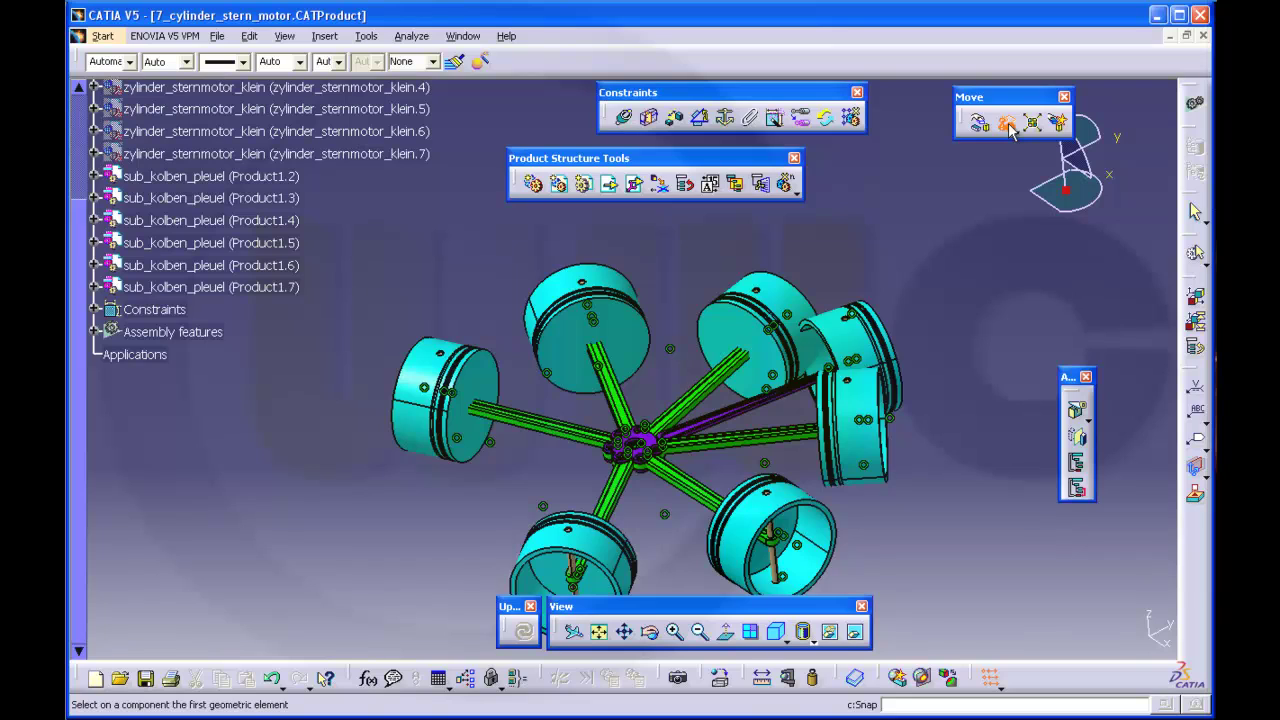
click(478, 390)
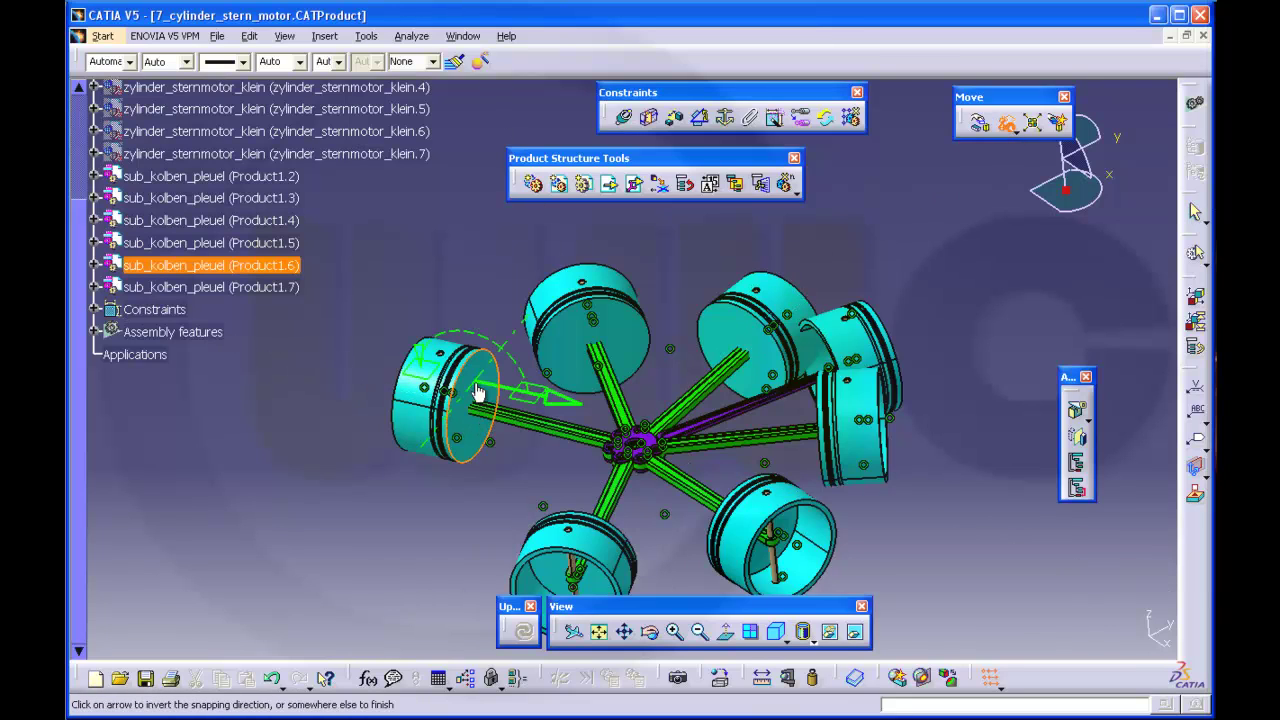
click(557, 405)
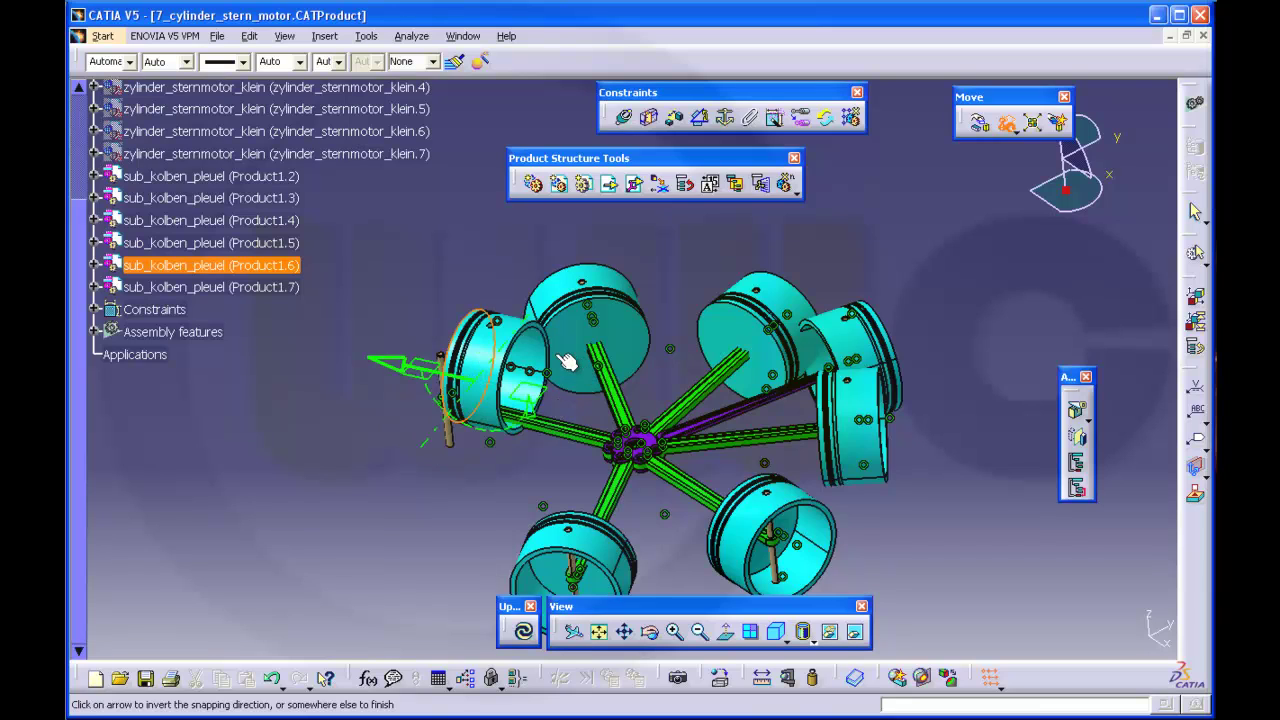
click(499, 286)
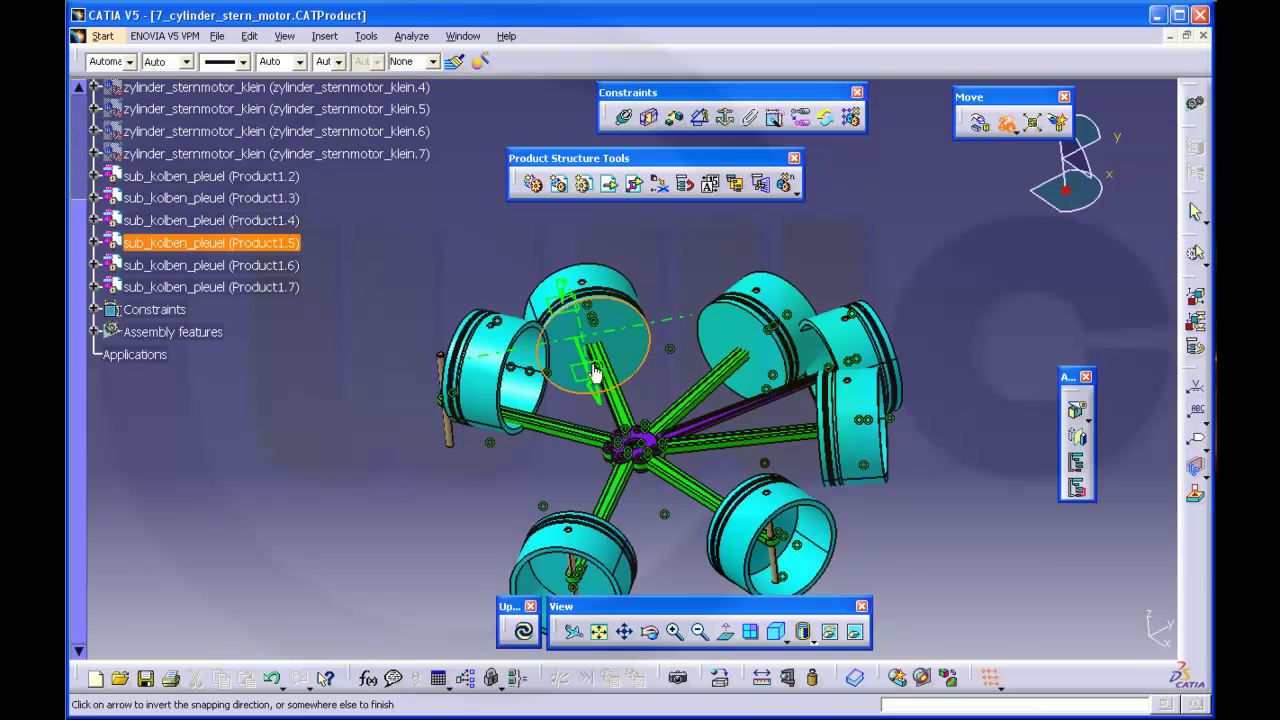
Step: Flip the pistons of sub_kolben_pleuel (Product1.5) and (Product1.4) with Snap so their open sides face the hub
click(597, 397)
click(671, 268)
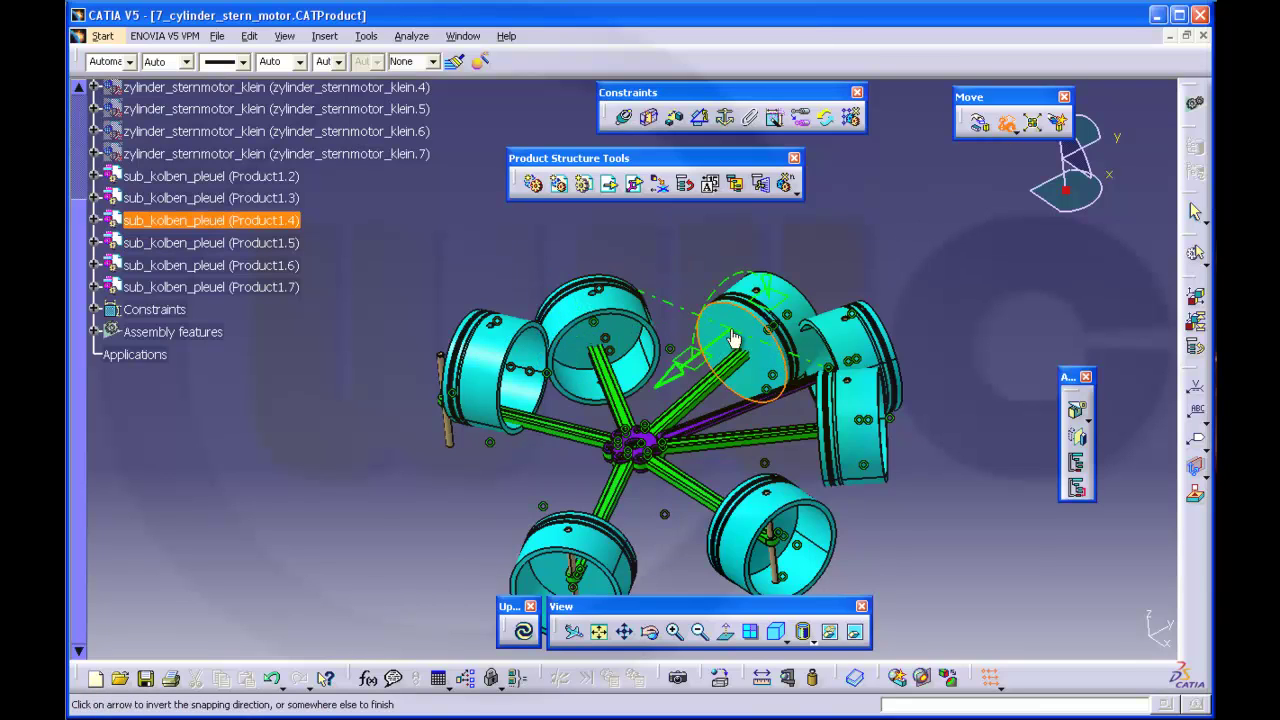
click(675, 383)
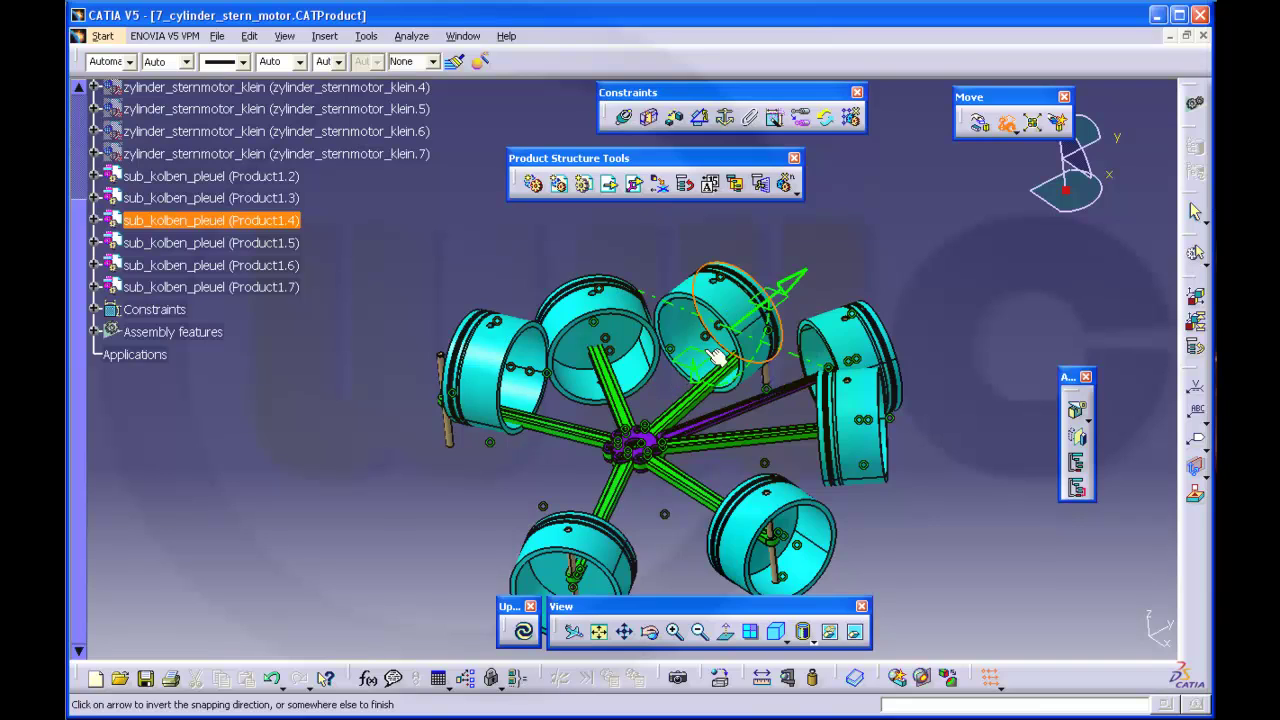
click(797, 292)
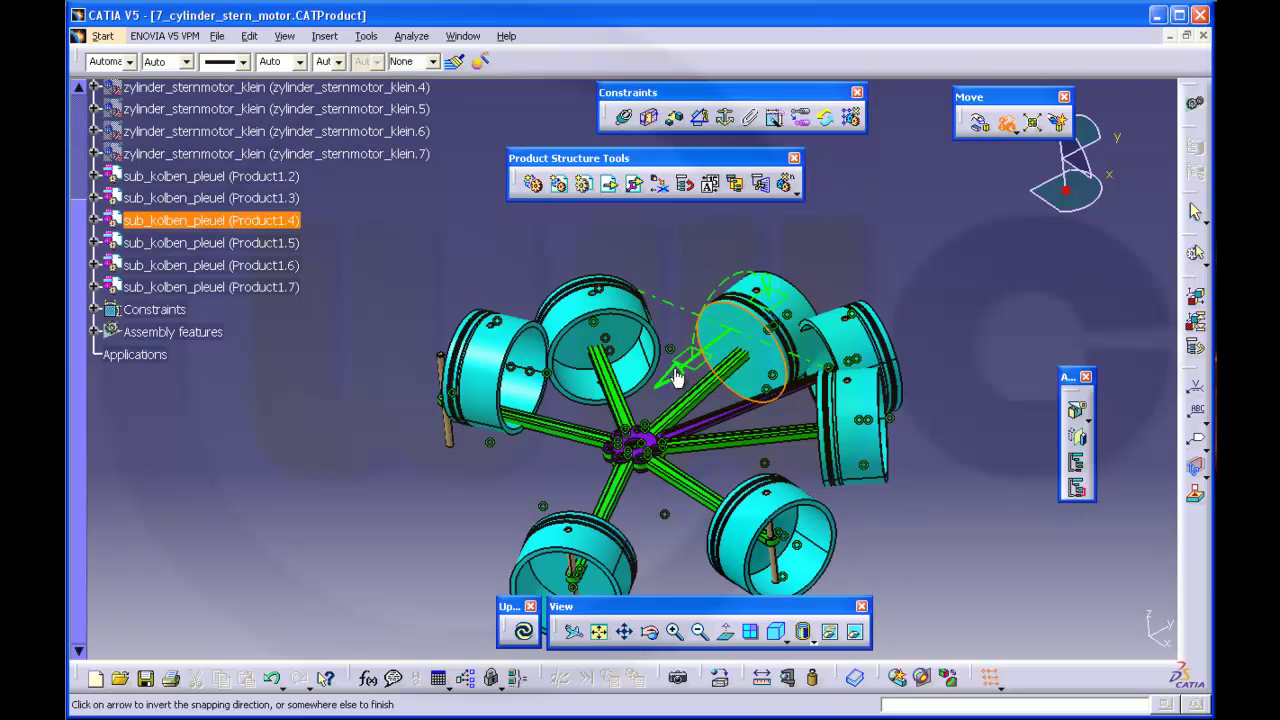
click(760, 292)
Step: Use Snap on sub_kolben_pleuel (Product1.7) and (Product1.2) to turn their pistons' open sides toward the hub
middle_drag(856, 534, 835, 386)
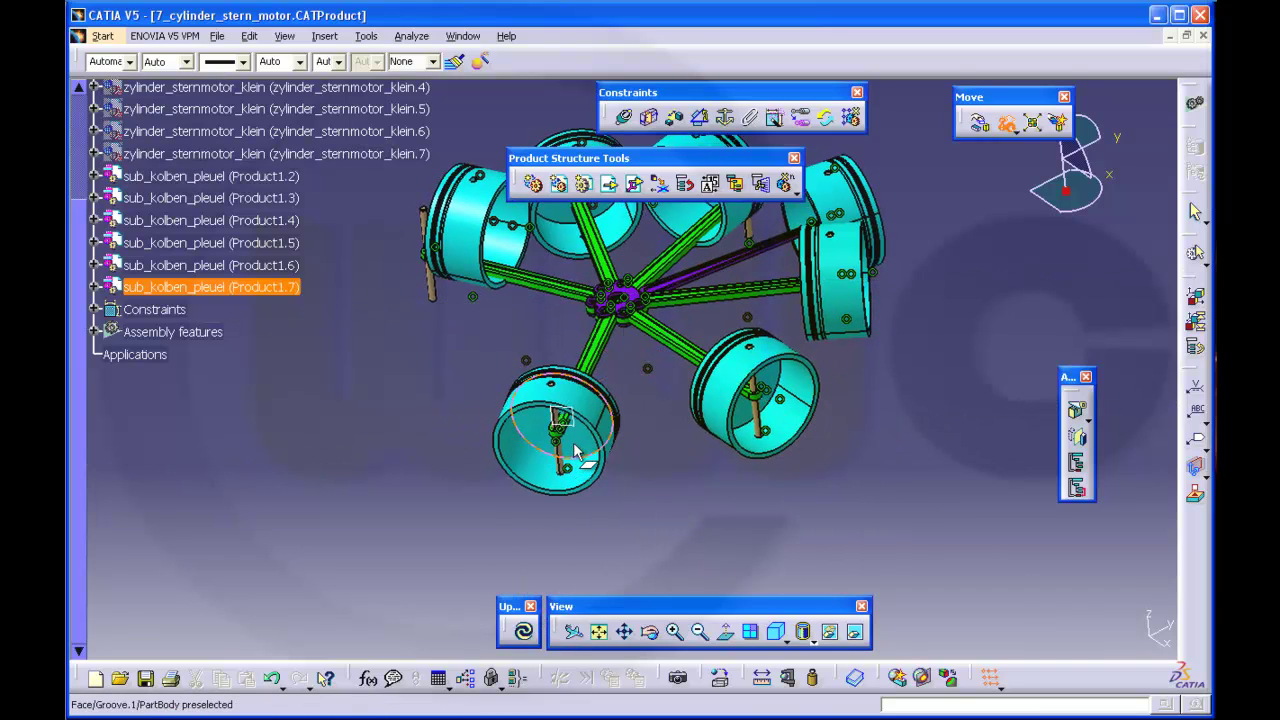
click(552, 512)
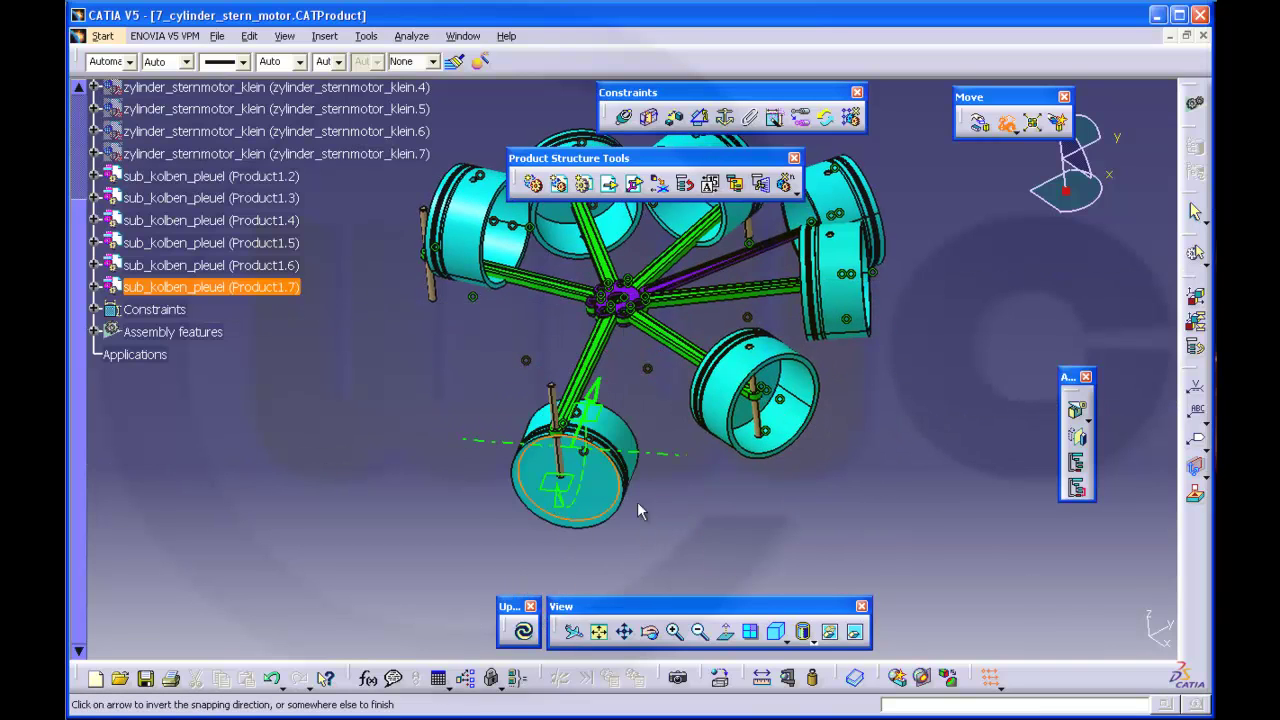
click(740, 482)
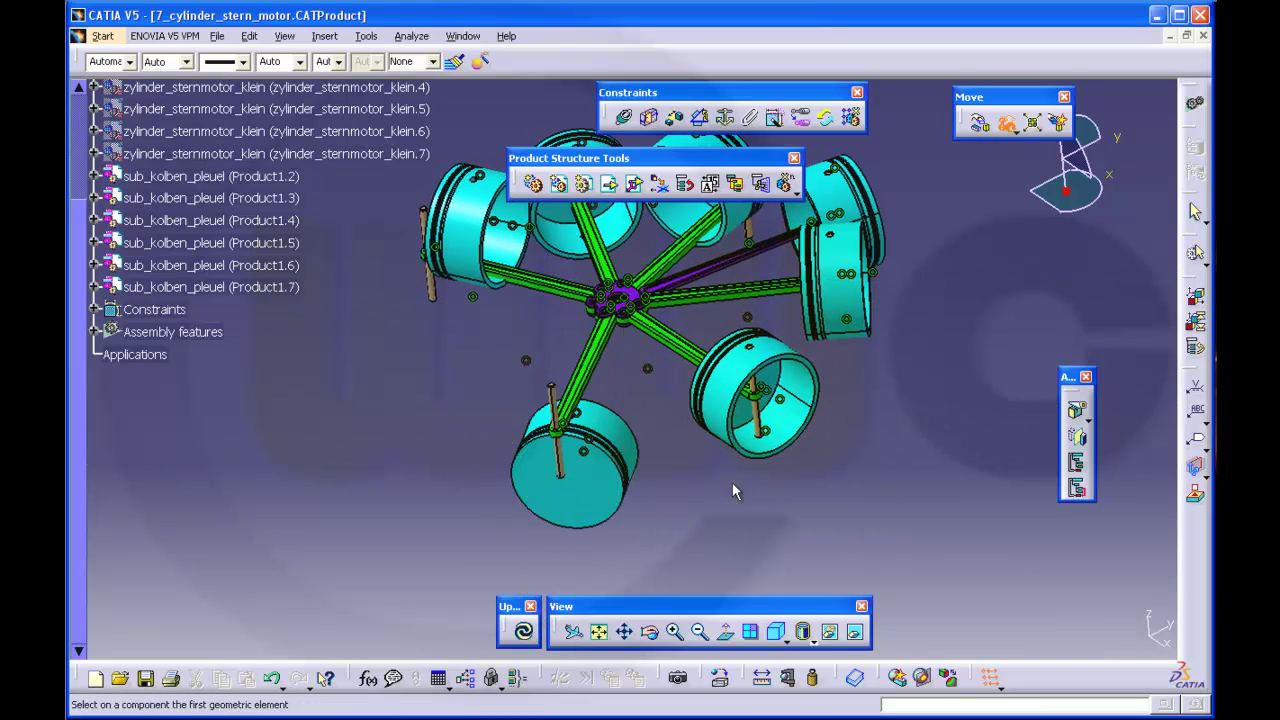
click(770, 375)
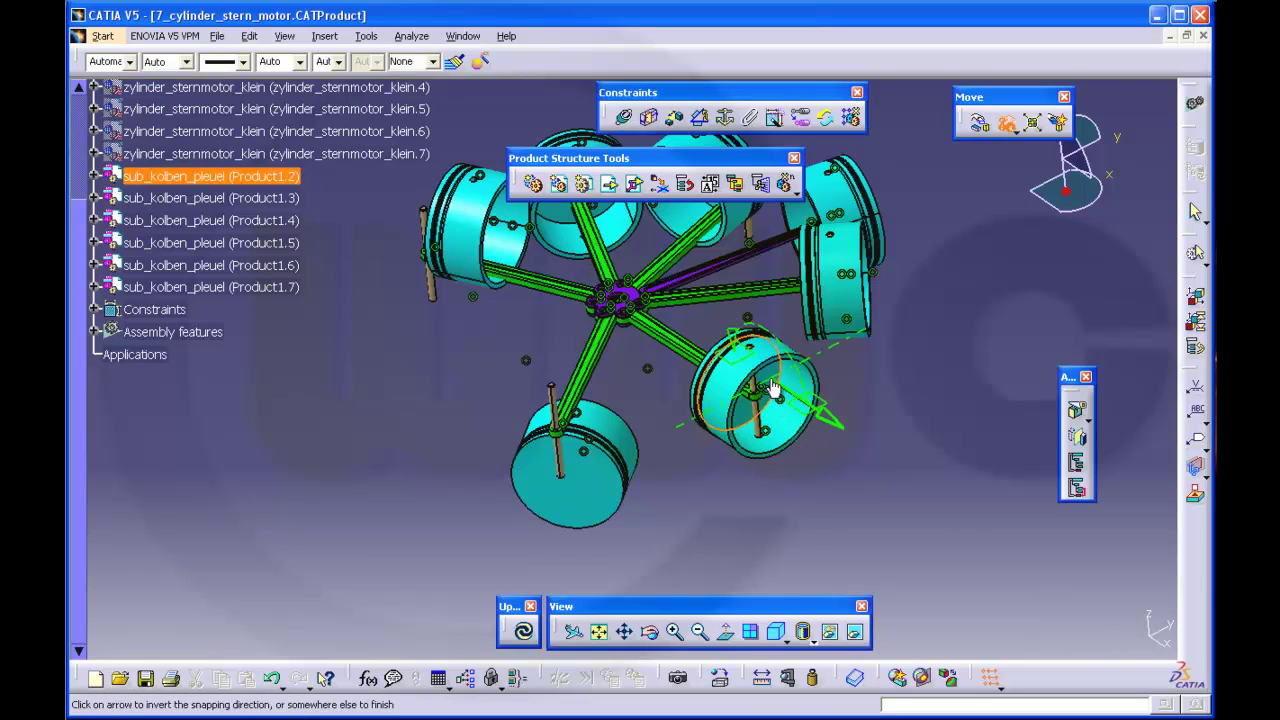
click(835, 398)
Step: Flip the piston of sub_kolben_pleuel (Product1.3) toward the hub with Snap and update the whole assembly
middle_drag(835, 398, 800, 352)
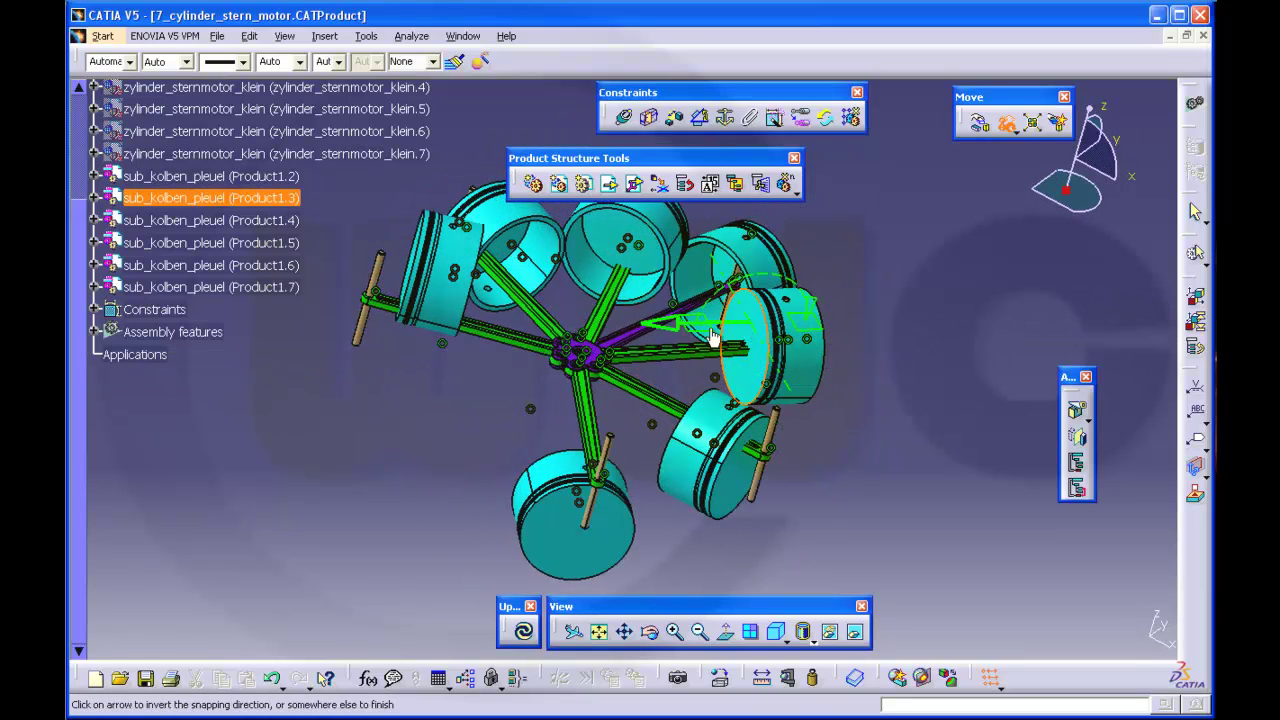
click(671, 334)
click(867, 323)
middle_drag(871, 311, 512, 299)
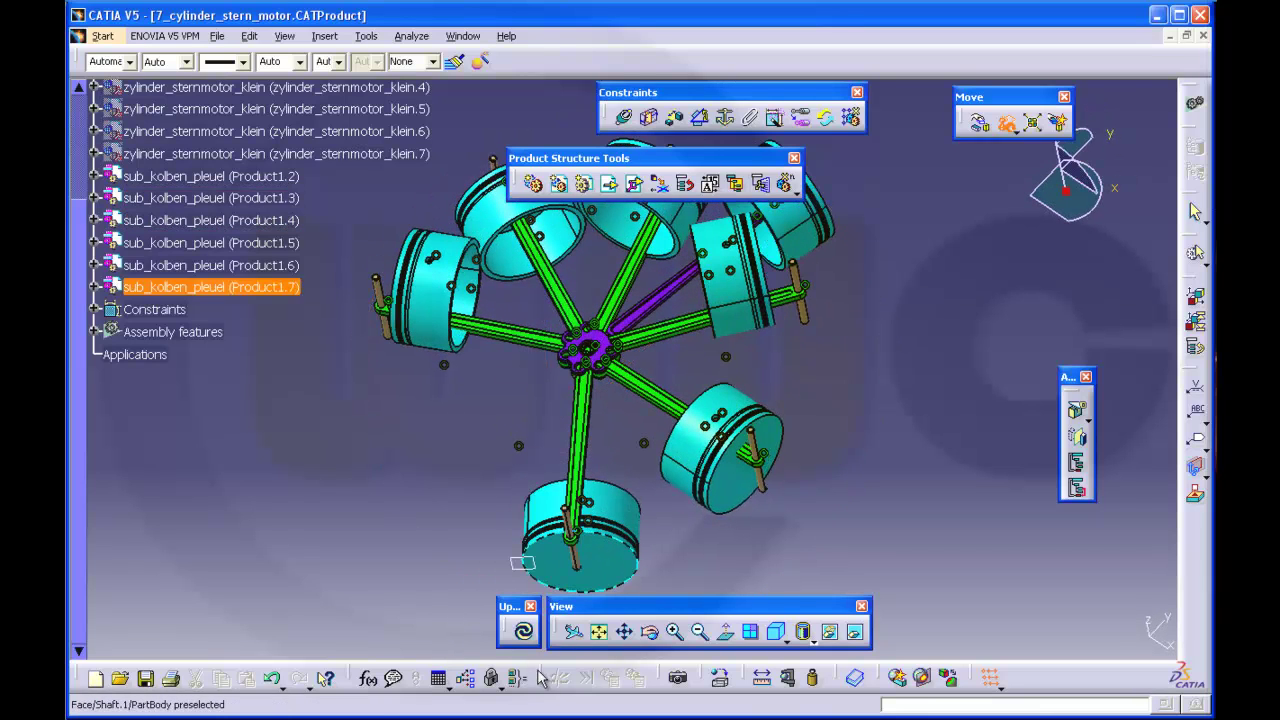
click(522, 635)
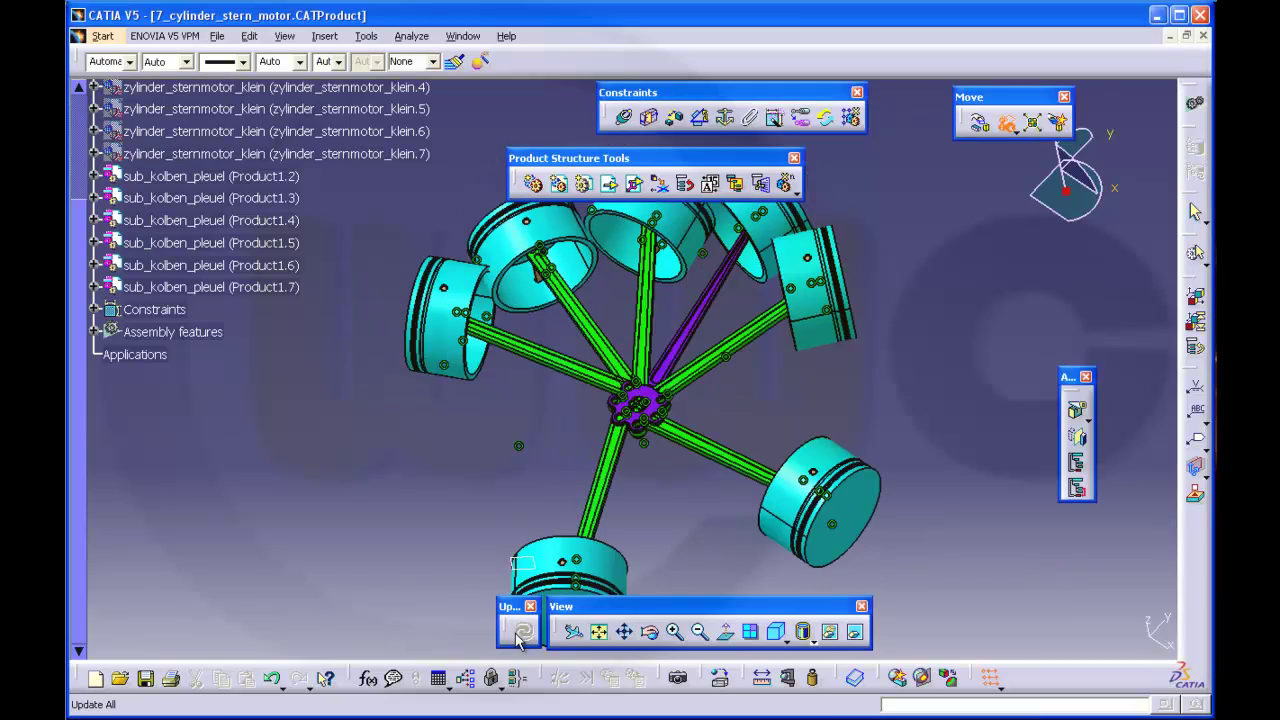
Step: Show the hidden crankcase kurbelgehaeuse_sternmotor_klein.1 around the piston and rod sub-assemblies
middle_drag(750, 410, 747, 335)
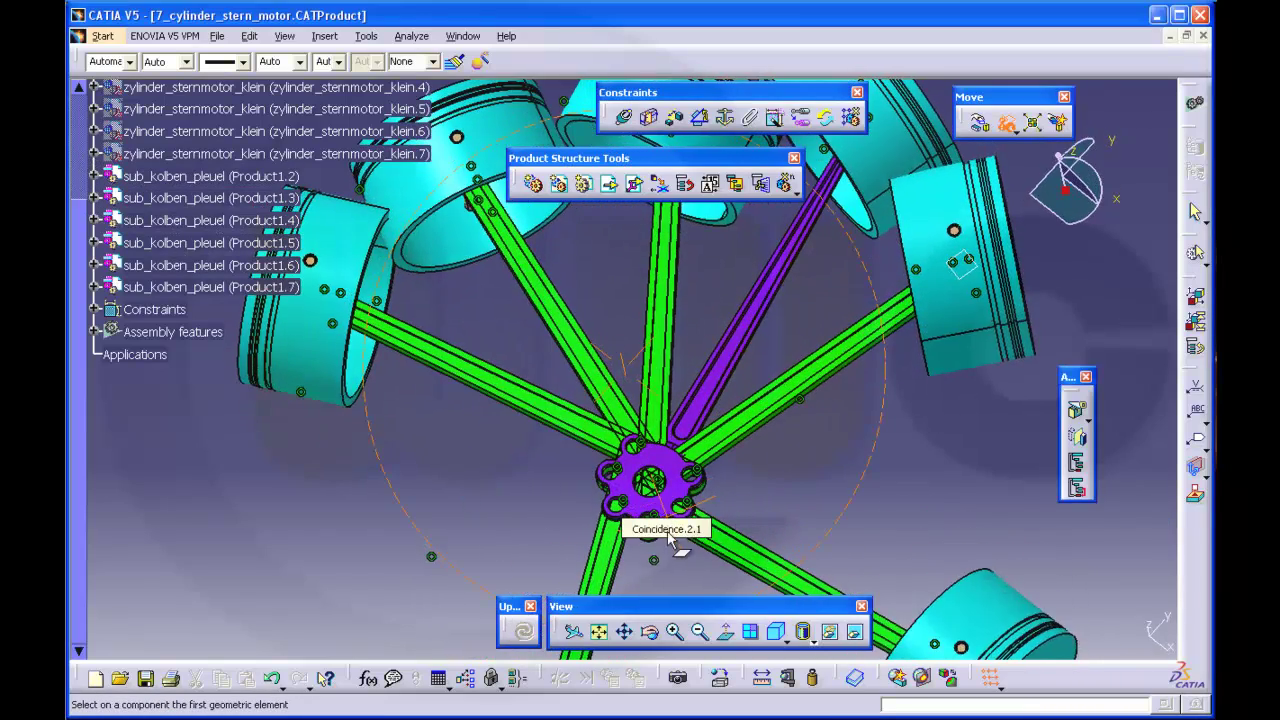
middle_drag(722, 515, 718, 440)
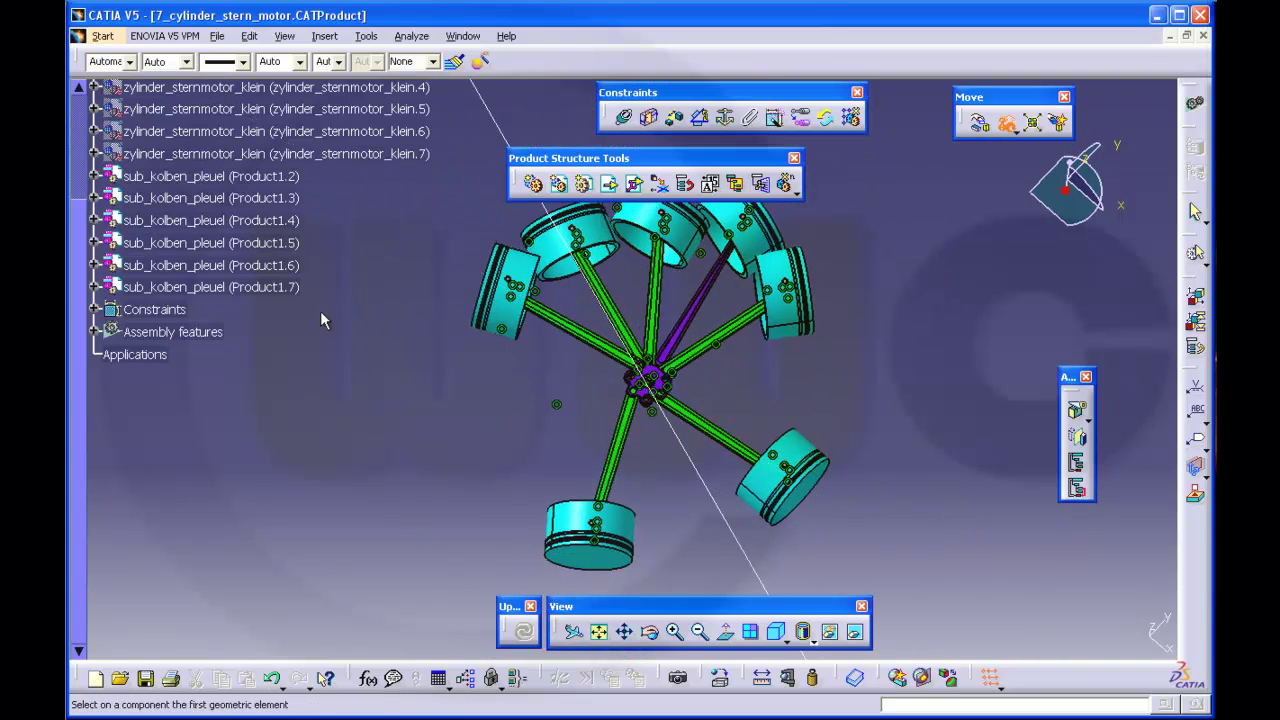
scroll(320, 310, up, 3)
scroll(331, 300, up, 2)
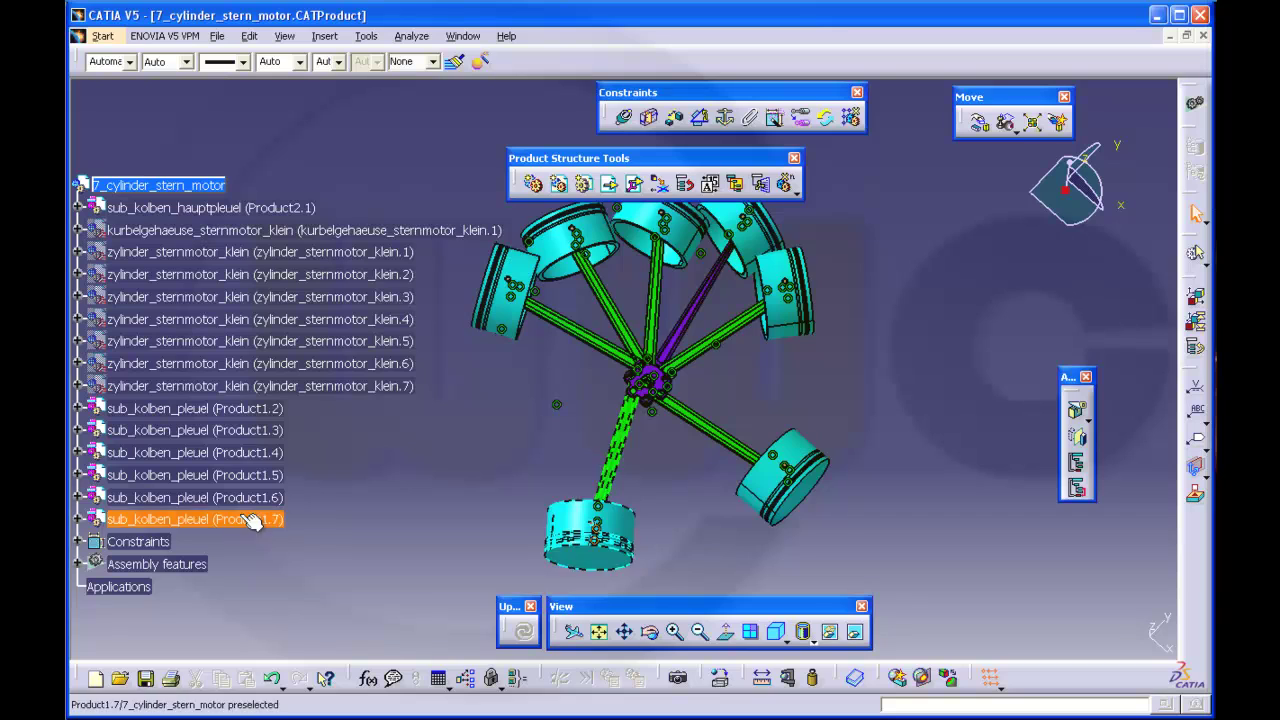
right_click(316, 231)
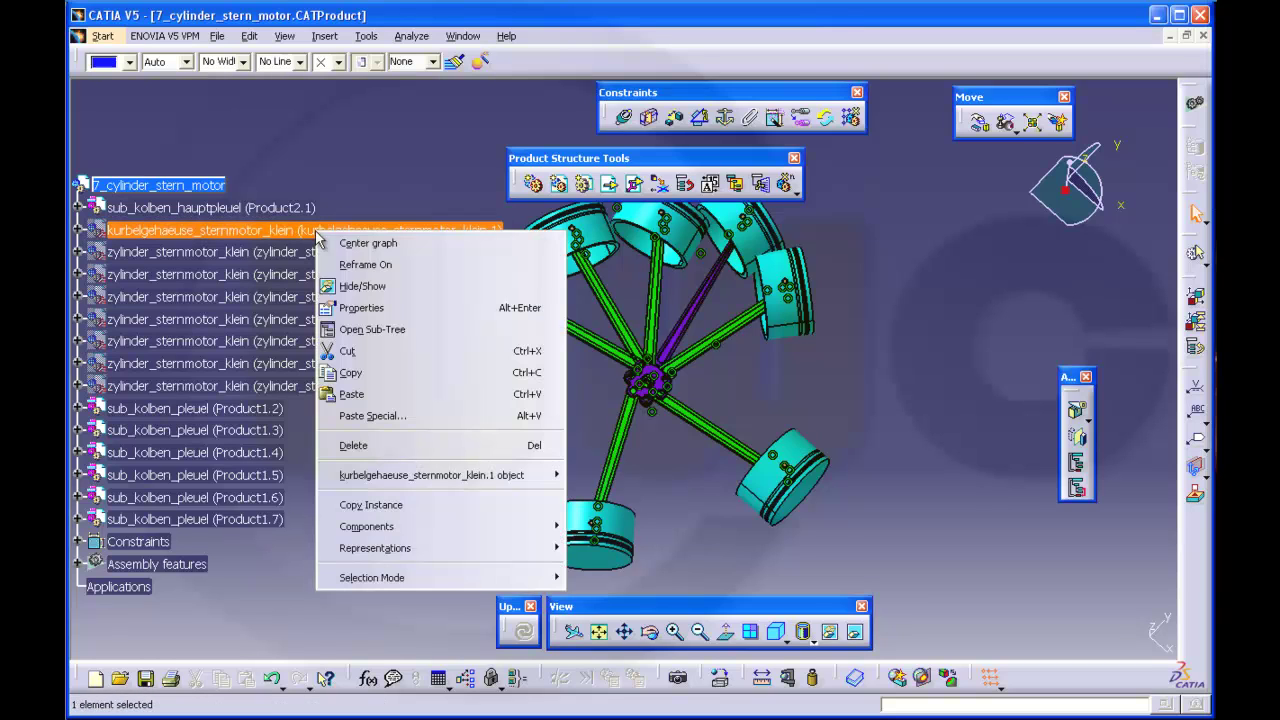
click(357, 287)
middle_drag(594, 391, 841, 252)
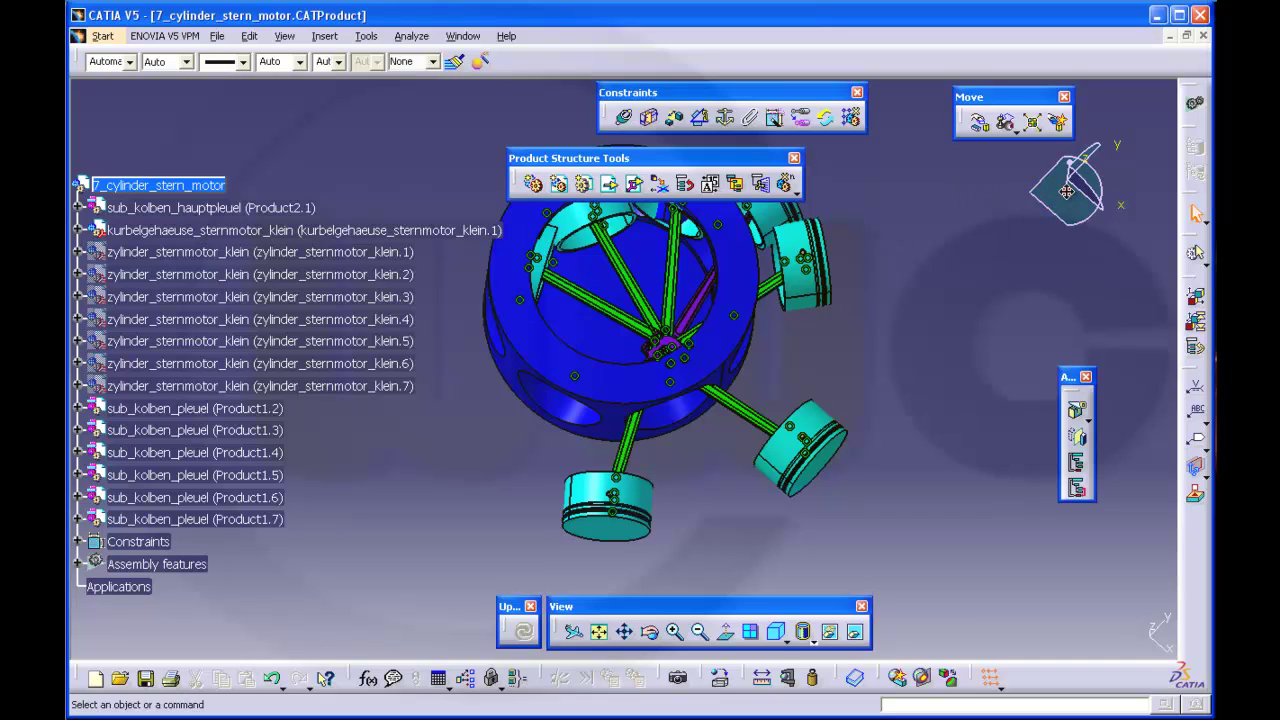
Step: Move the main rod sub-assembly sub_kolben_hauptpleuel along a plane on the crankcase face with respect to constraints
click(982, 126)
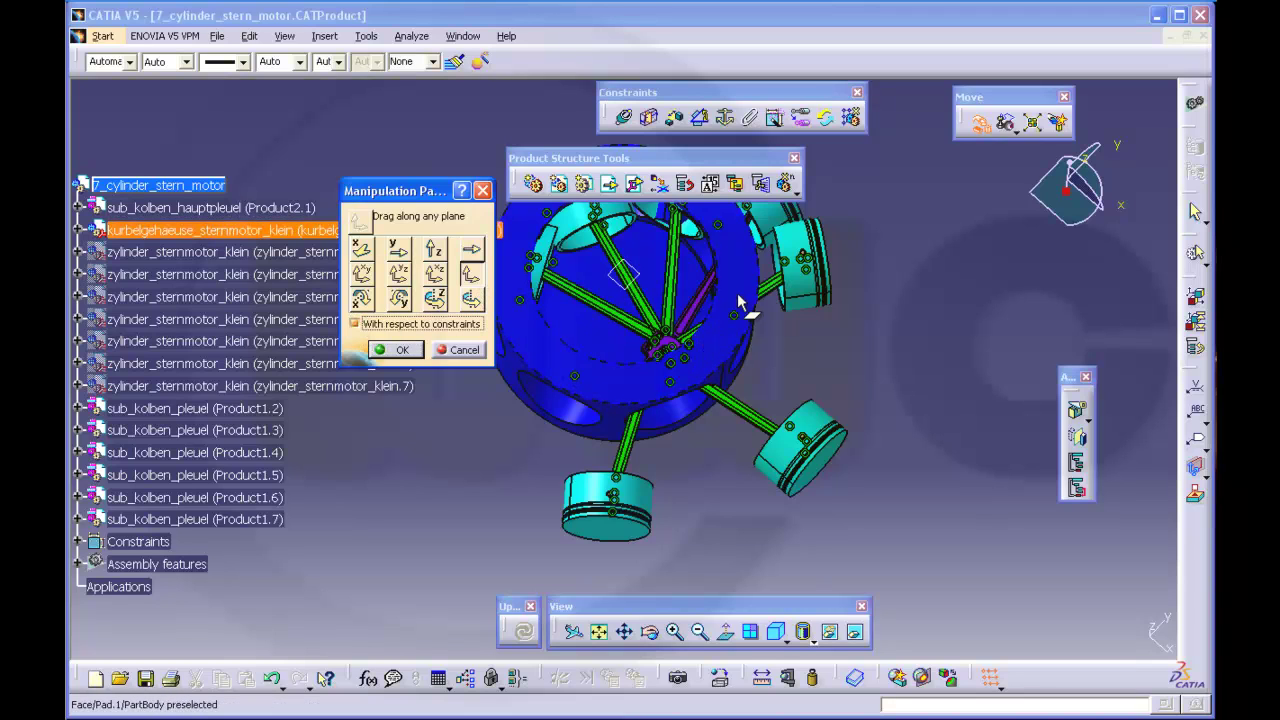
drag(676, 350, 632, 353)
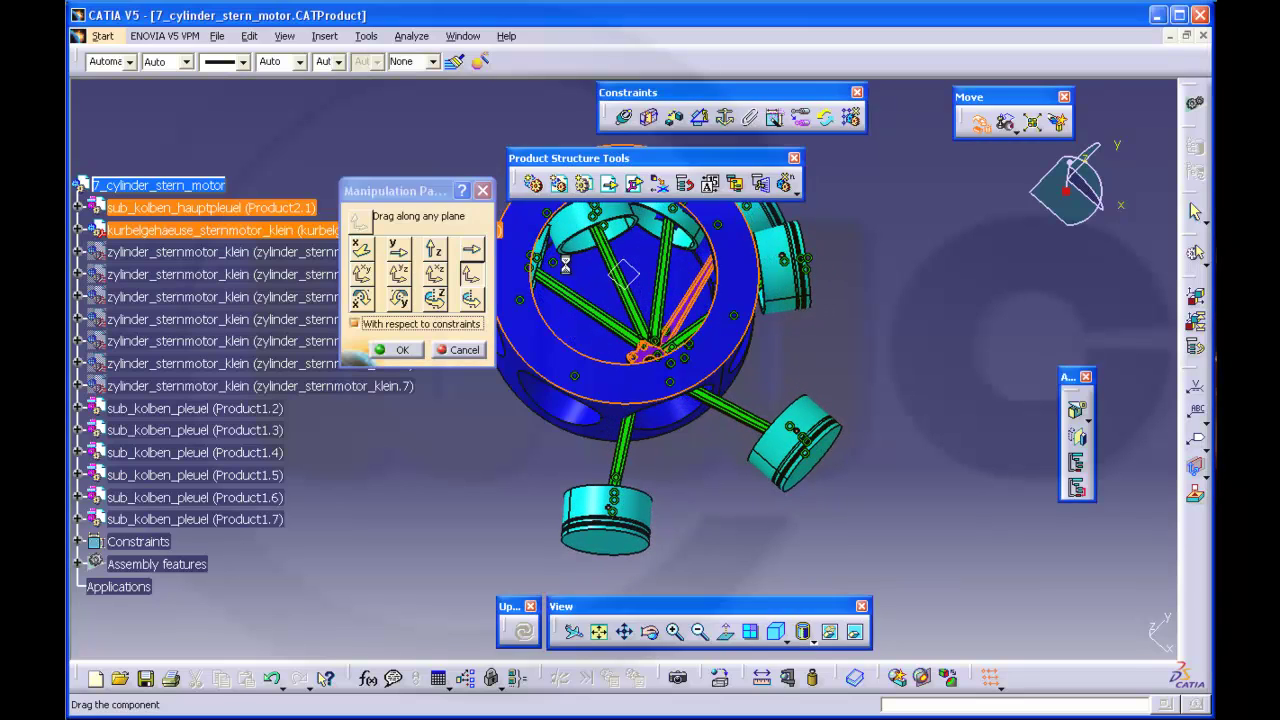
double_click(612, 330)
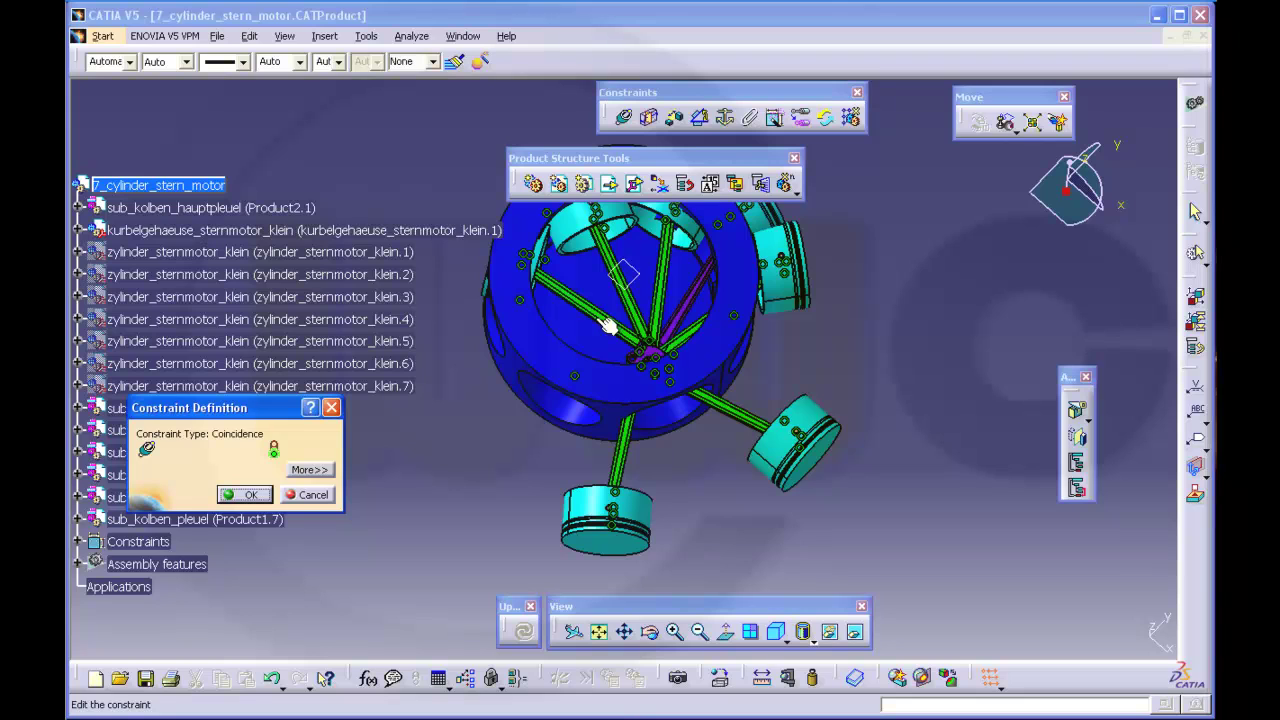
click(250, 497)
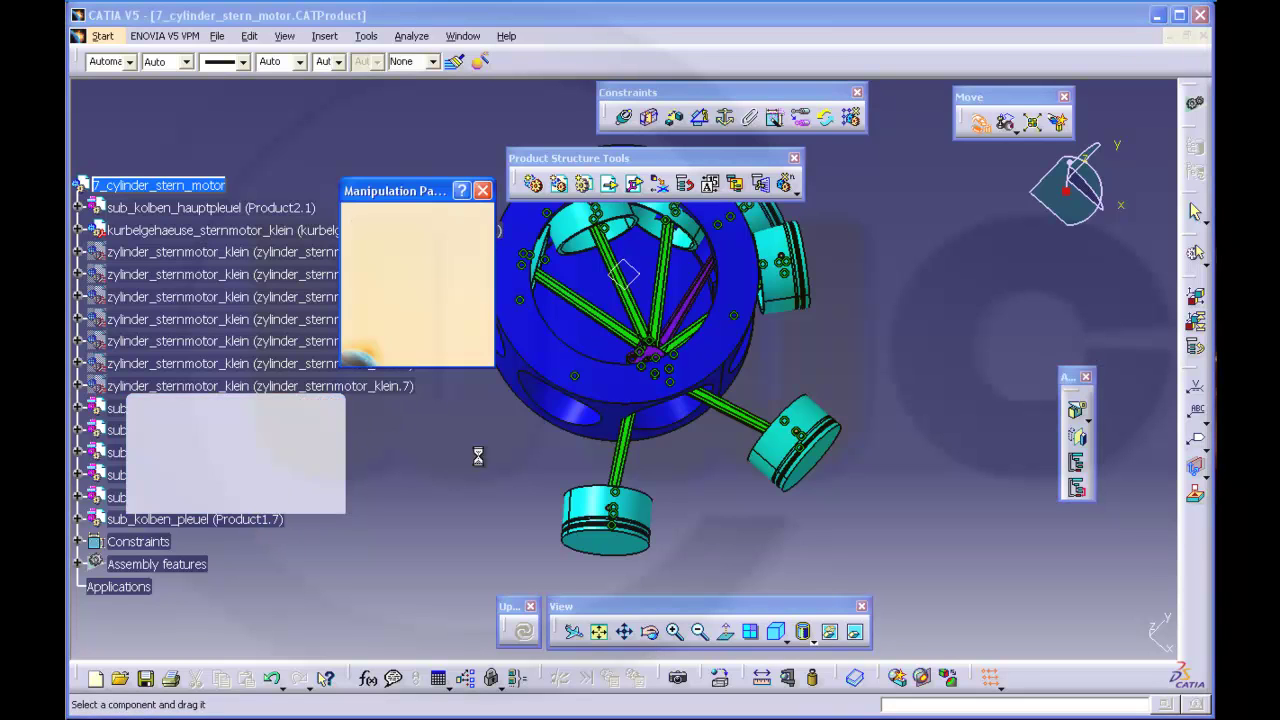
click(400, 350)
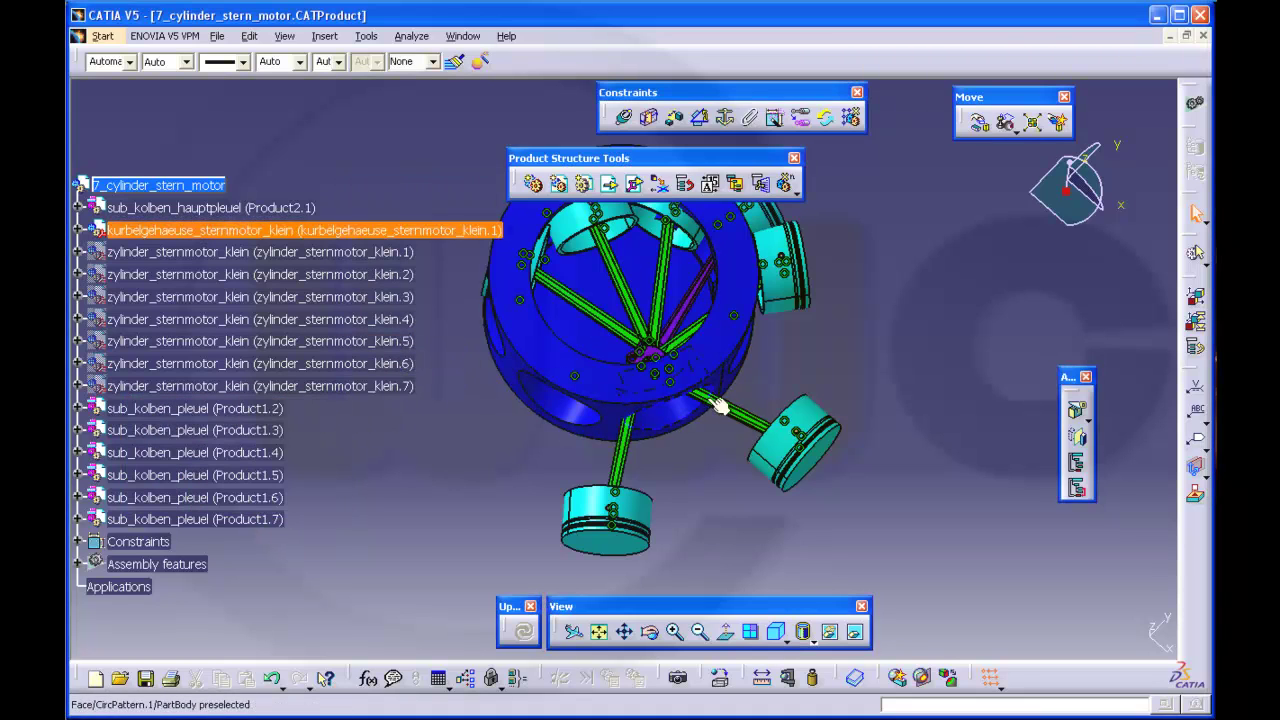
Step: Rotate the rod linkage around the crankcase's central axis with respect to constraints
middle_drag(786, 362, 630, 235)
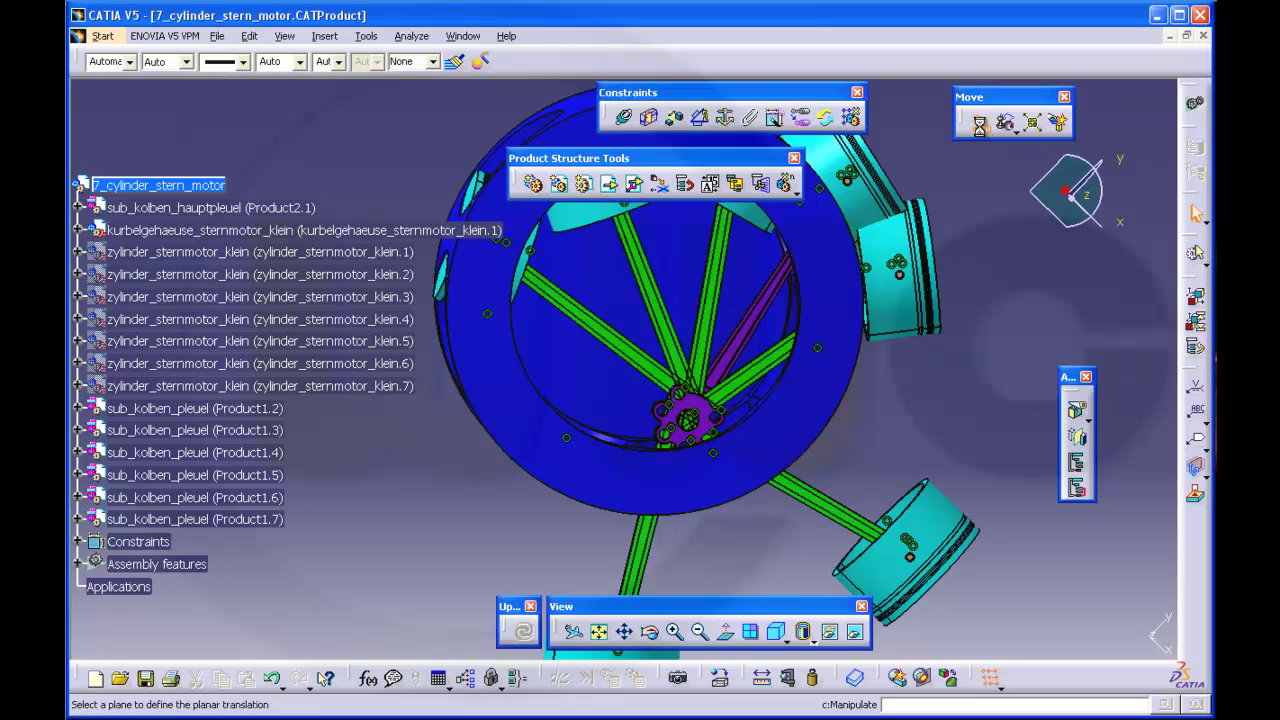
middle_drag(844, 444, 827, 431)
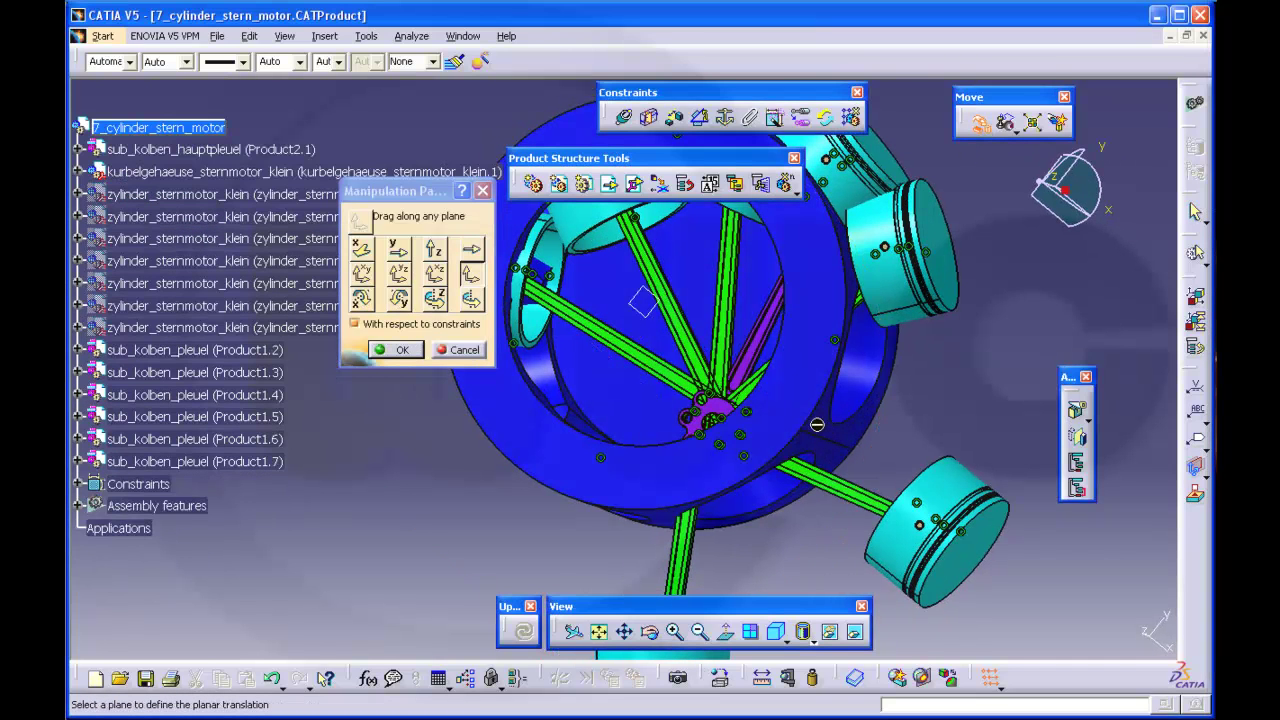
click(470, 298)
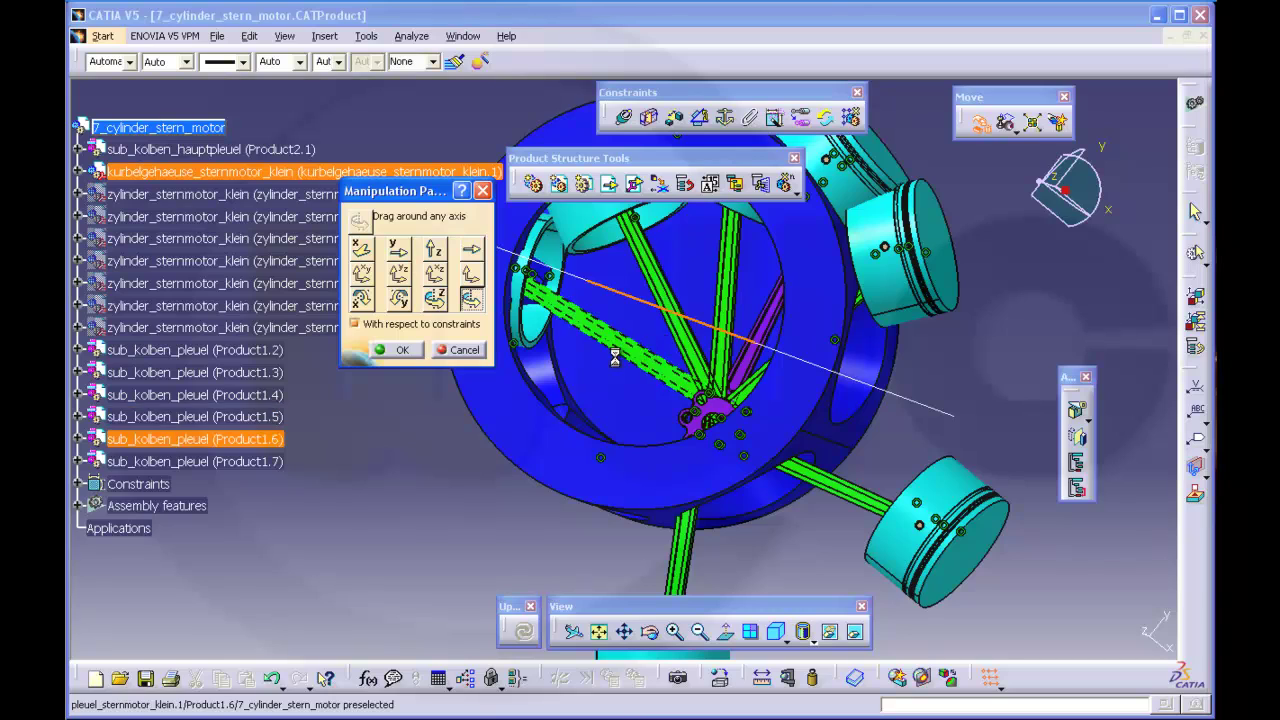
mouse_move(735, 250)
mouse_down()
mouse_move(711, 240)
mouse_move(727, 266)
mouse_up()
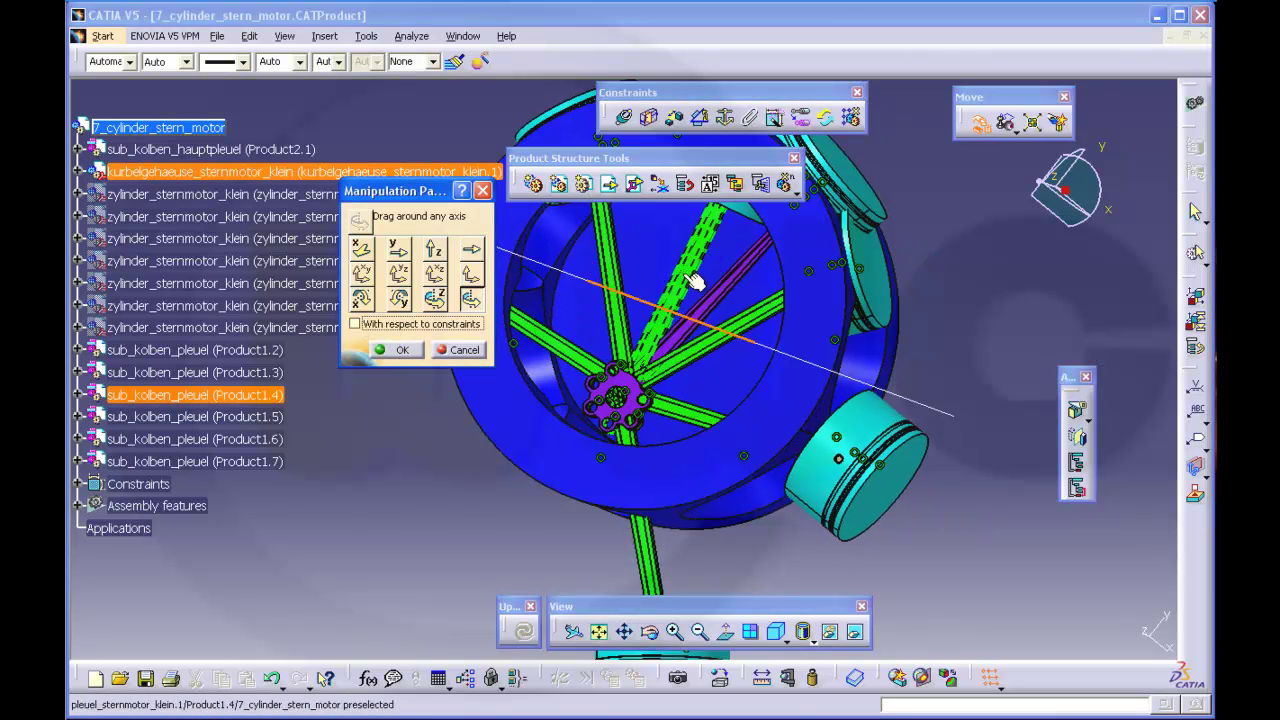
Step: Rotate sub_kolben_pleuel (Product1.3) around the crankcase axis with constraints ignored, and update the whole assembly
drag(690, 362, 324, 452)
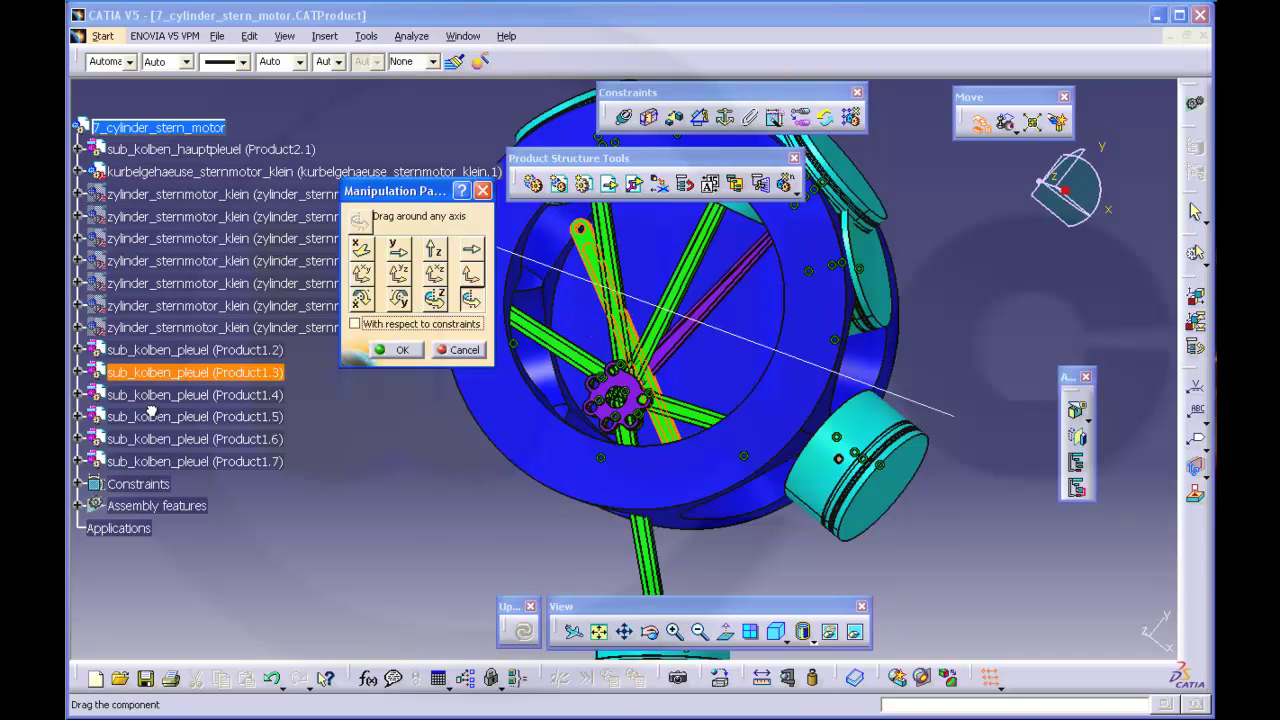
drag(150, 410, 334, 403)
click(419, 355)
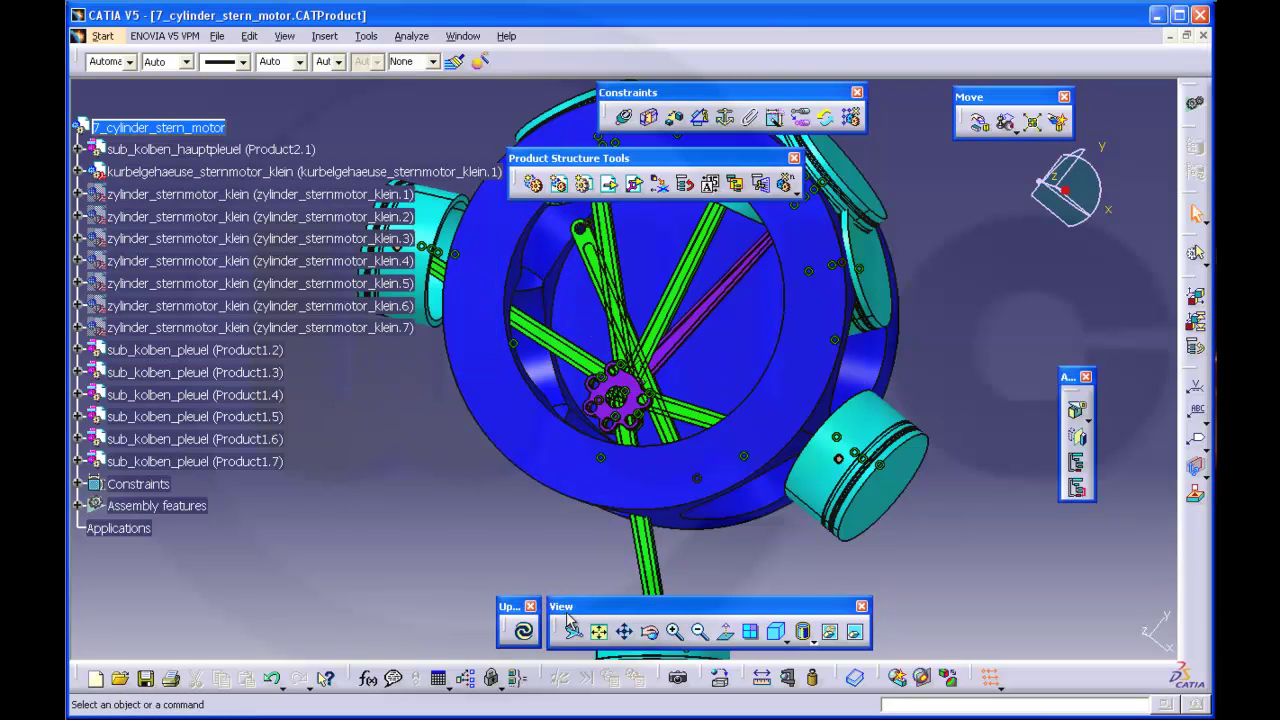
click(524, 632)
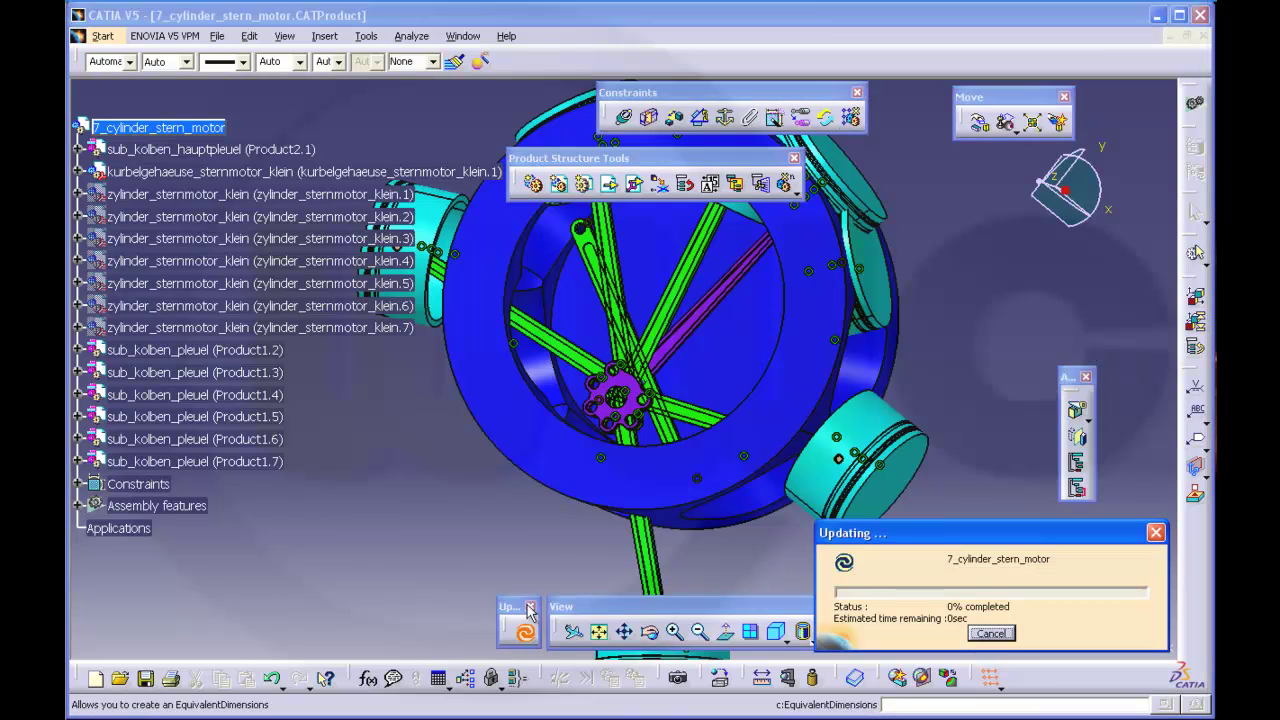
Step: Inspect the rods around the hub and hide the crankcase kurbelgehaeuse_sternmotor_klein.1
middle_drag(712, 408, 719, 362)
middle_drag(823, 362, 740, 410)
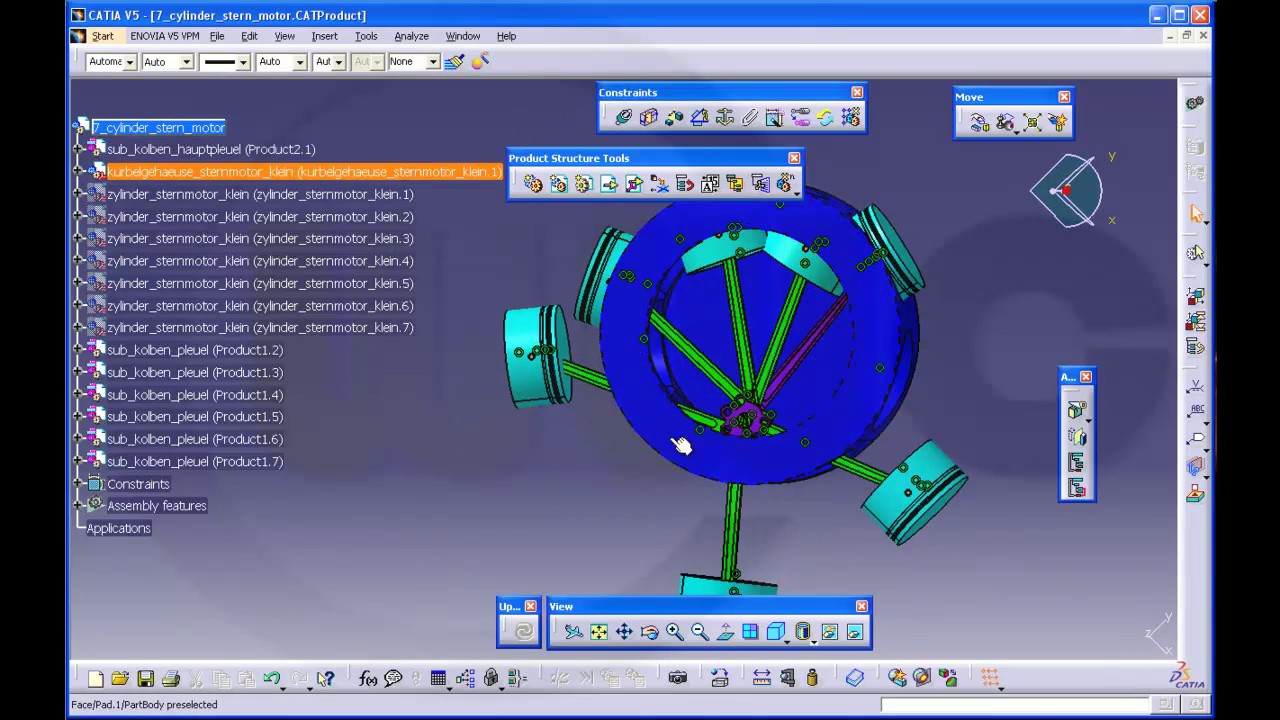
middle_drag(947, 357, 826, 302)
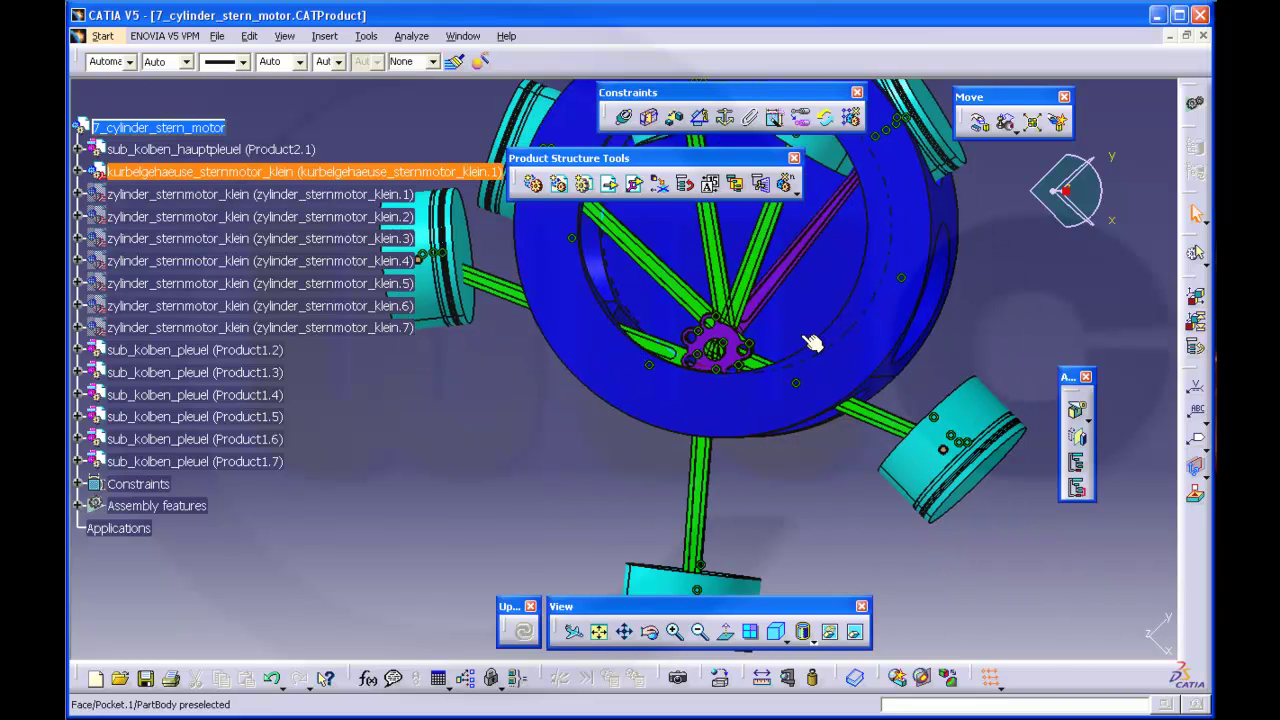
ctrl+middle_drag(792, 358, 700, 366)
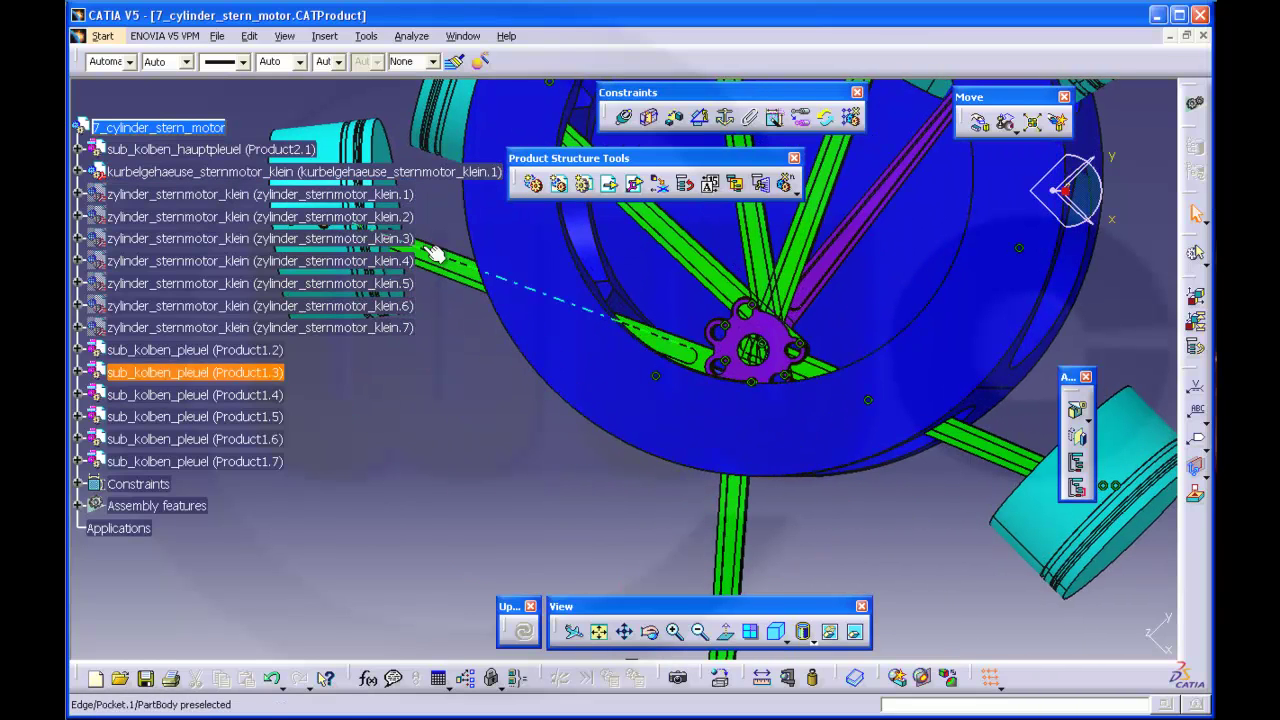
right_click(168, 175)
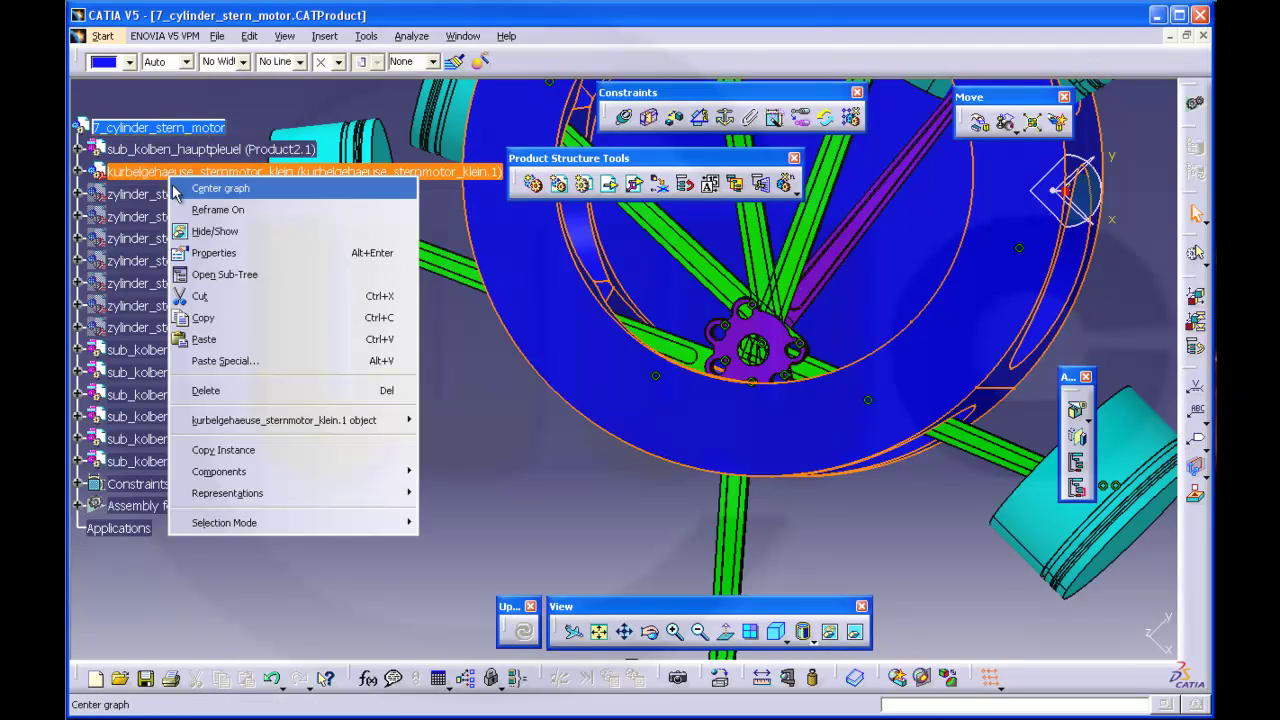
click(195, 231)
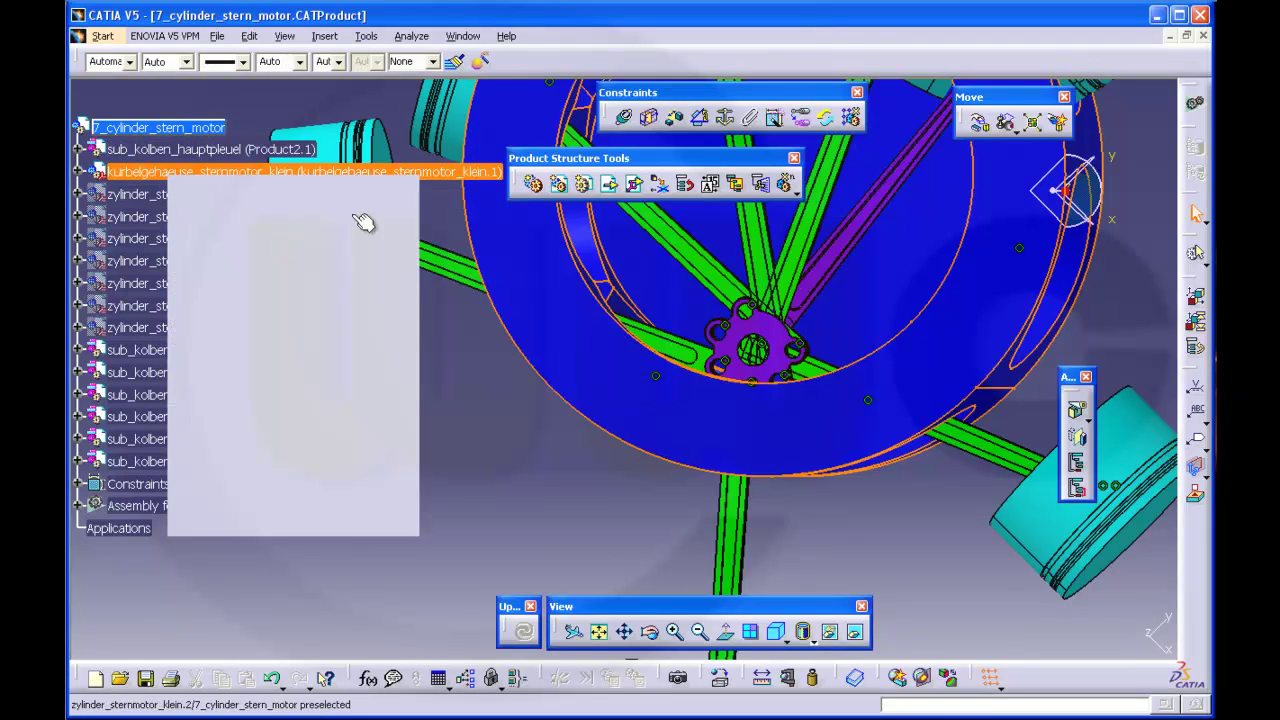
Step: Rotate sub_kolben_pleuel (Product1.5) around its hub bolt-hole axis to the opposite side of the hub, ignoring constraints
middle_drag(753, 435, 892, 354)
click(979, 121)
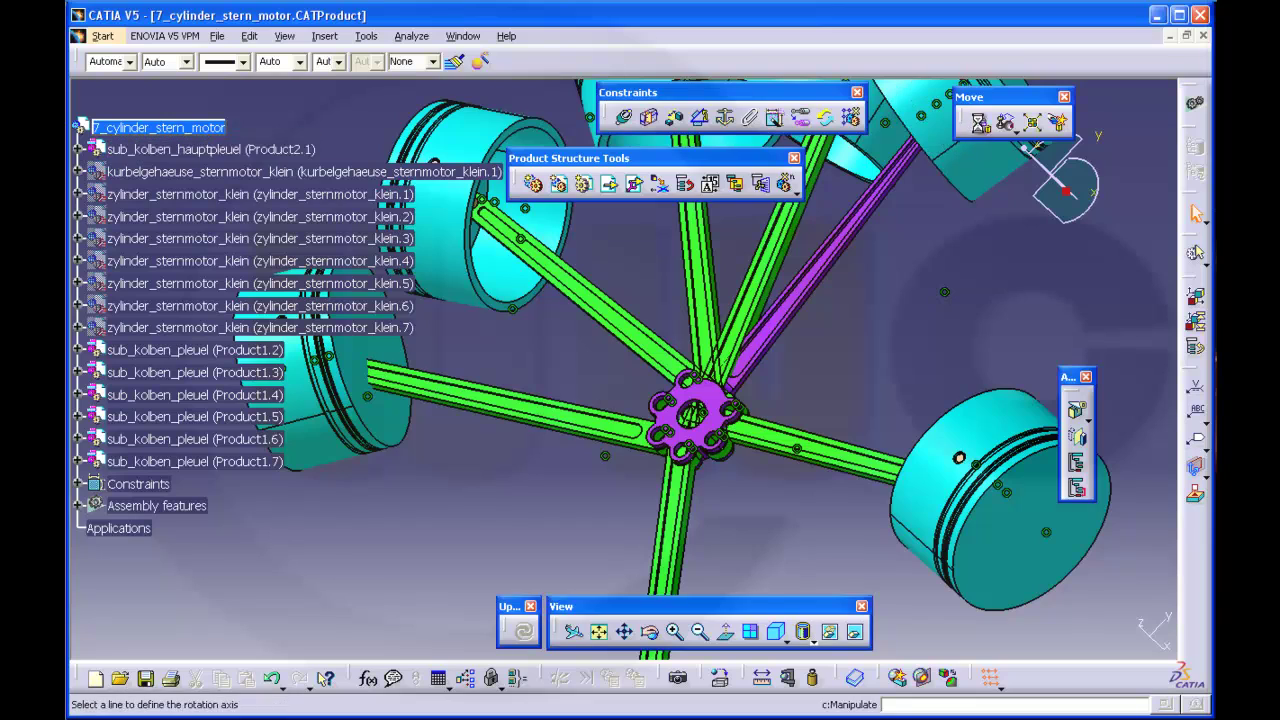
click(470, 301)
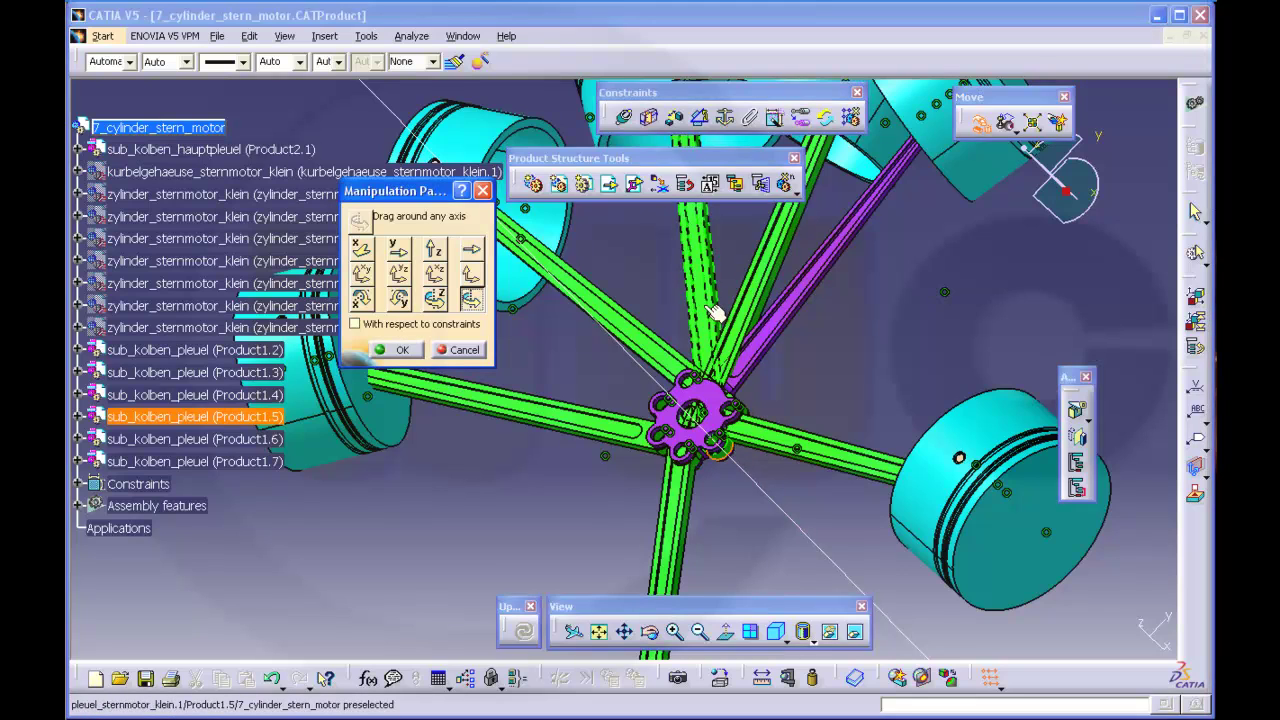
drag(726, 294, 760, 588)
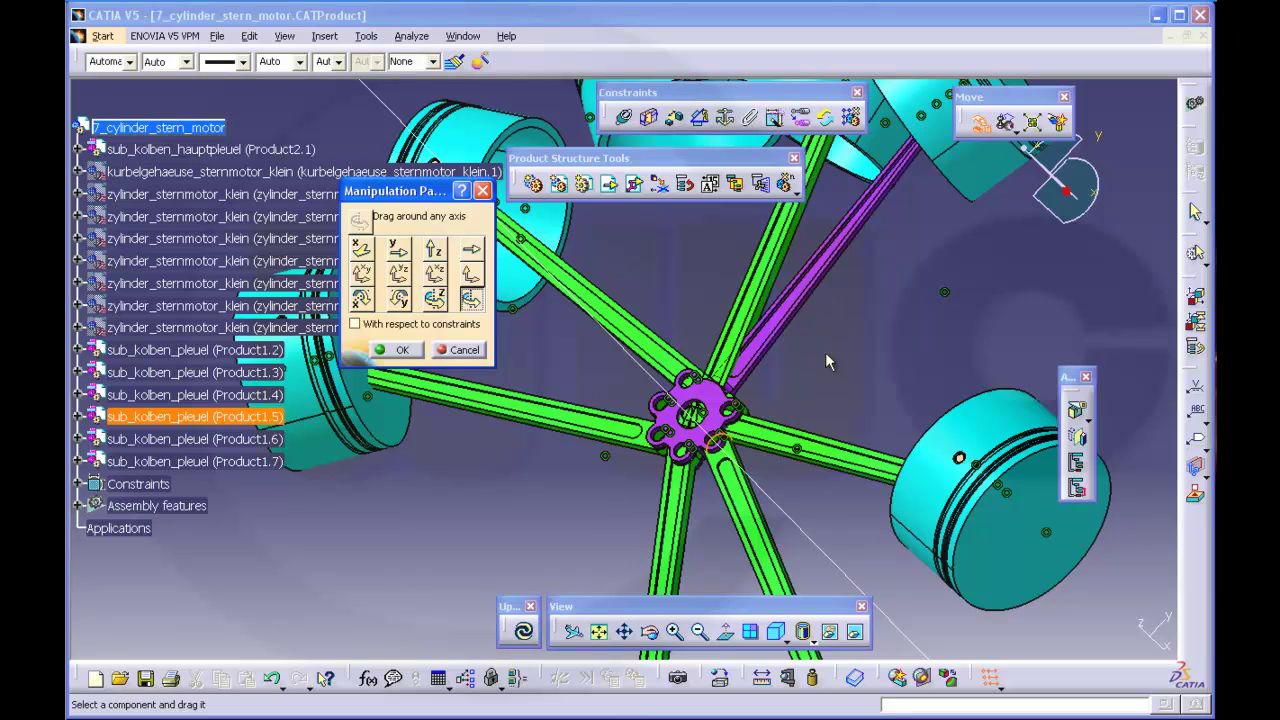
Step: Swing sub_kolben_pleuel (Product1.2) around its own hub hole axis to the opposite side, ignoring constraints
click(471, 274)
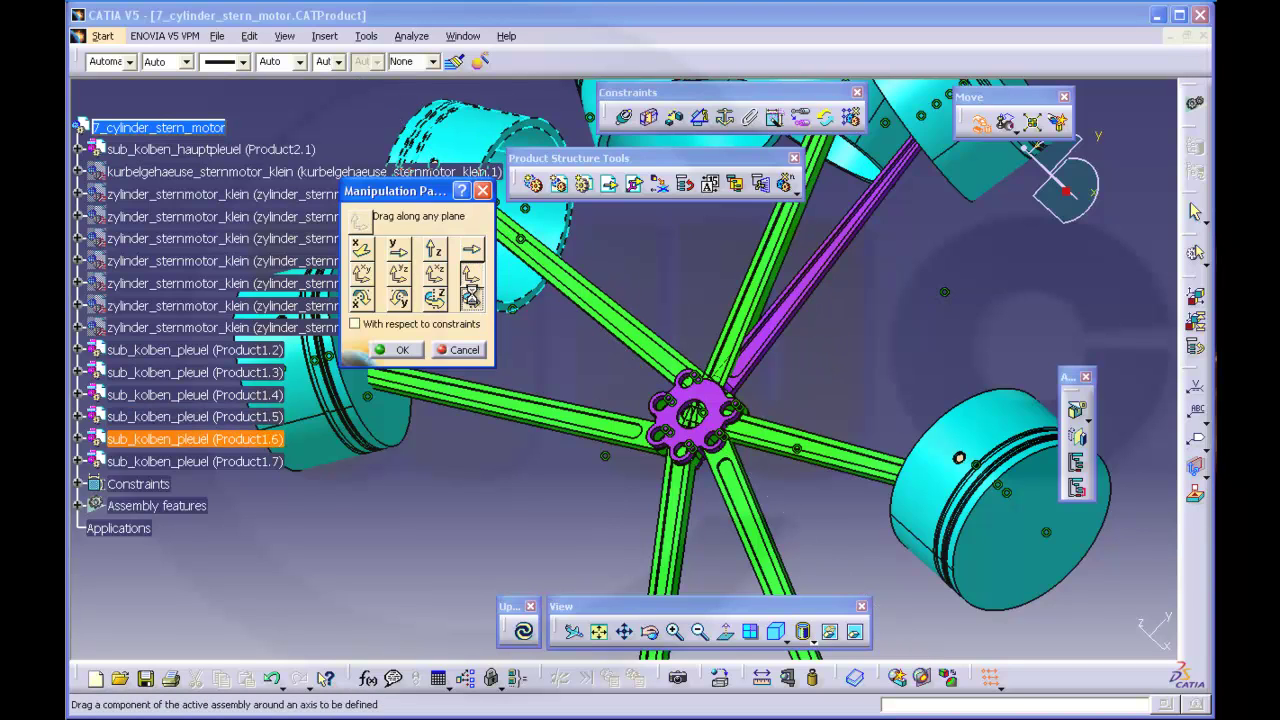
click(575, 436)
ctrl+middle_drag(655, 468, 728, 428)
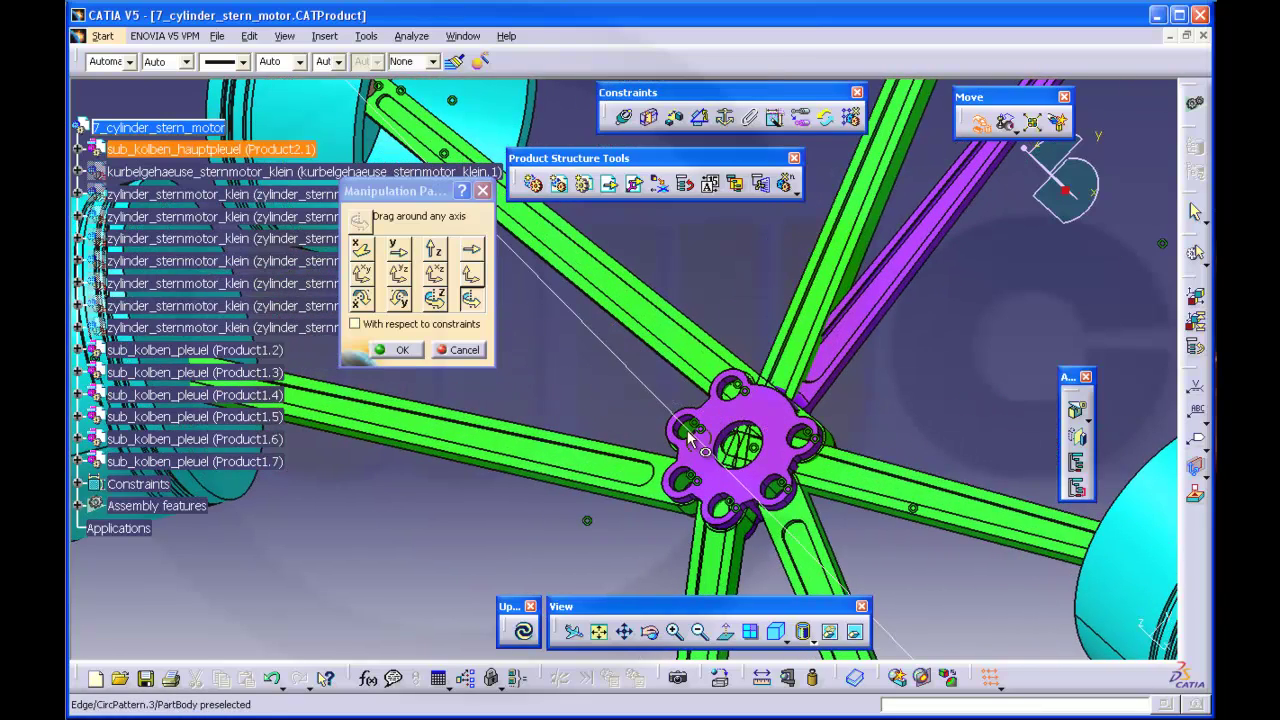
click(690, 434)
drag(931, 494, 636, 347)
Step: Swing sub_kolben_pleuel (Product1.6) around its hub hole axis to the opposite side, ignoring constraints
middle_drag(1039, 522, 950, 454)
click(469, 273)
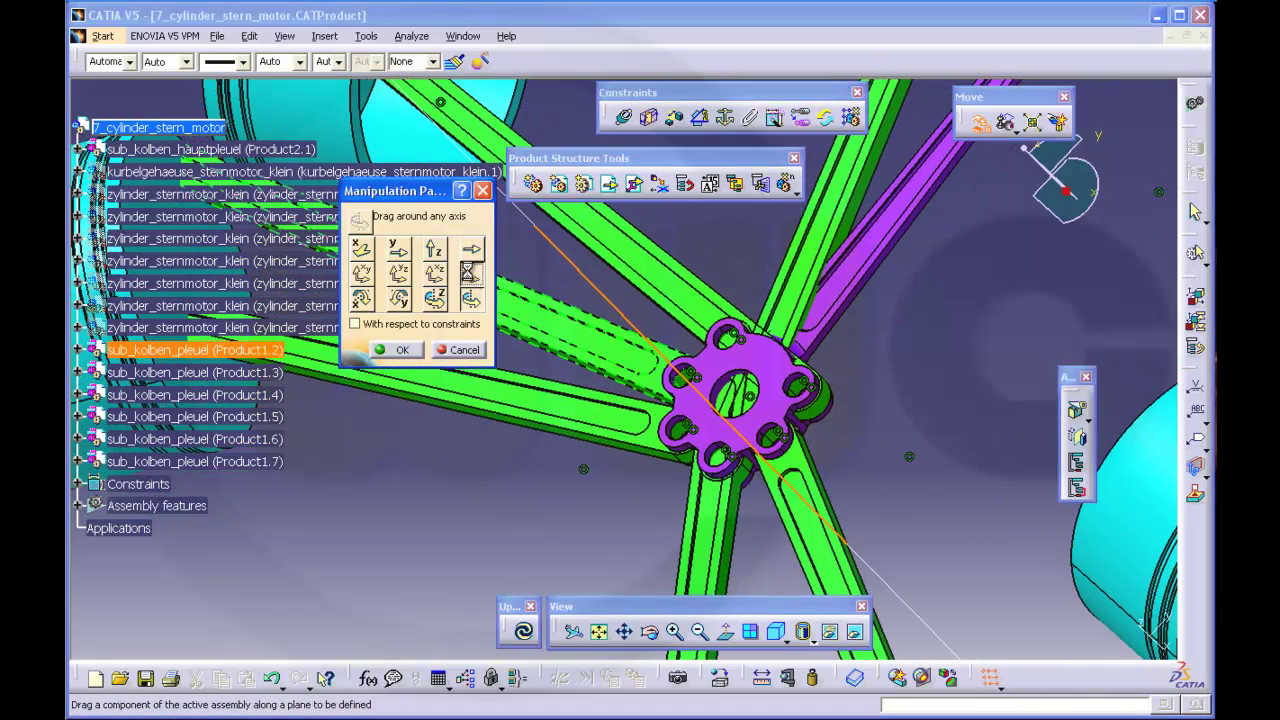
click(471, 302)
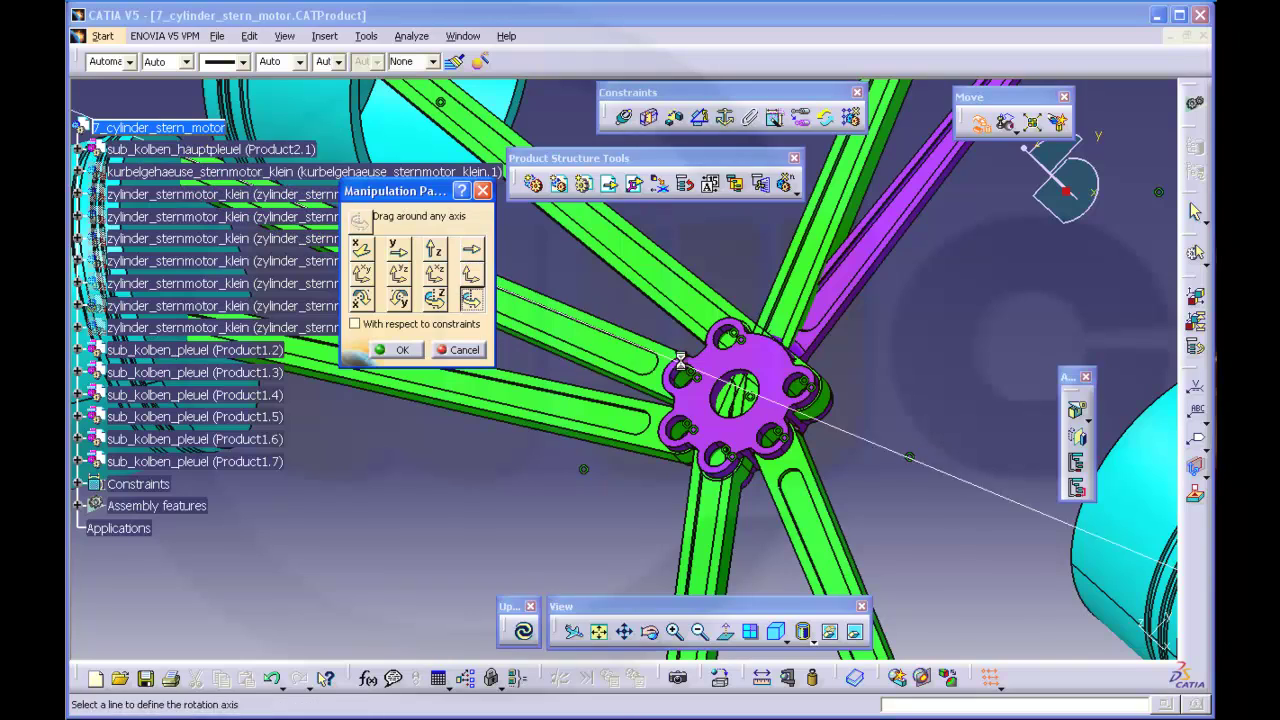
click(820, 410)
drag(636, 296, 1040, 570)
Step: Swing sub_kolben_pleuel (Product1.4) around its hub hole axis to the opposite side, ignoring constraints
middle_drag(870, 330, 813, 418)
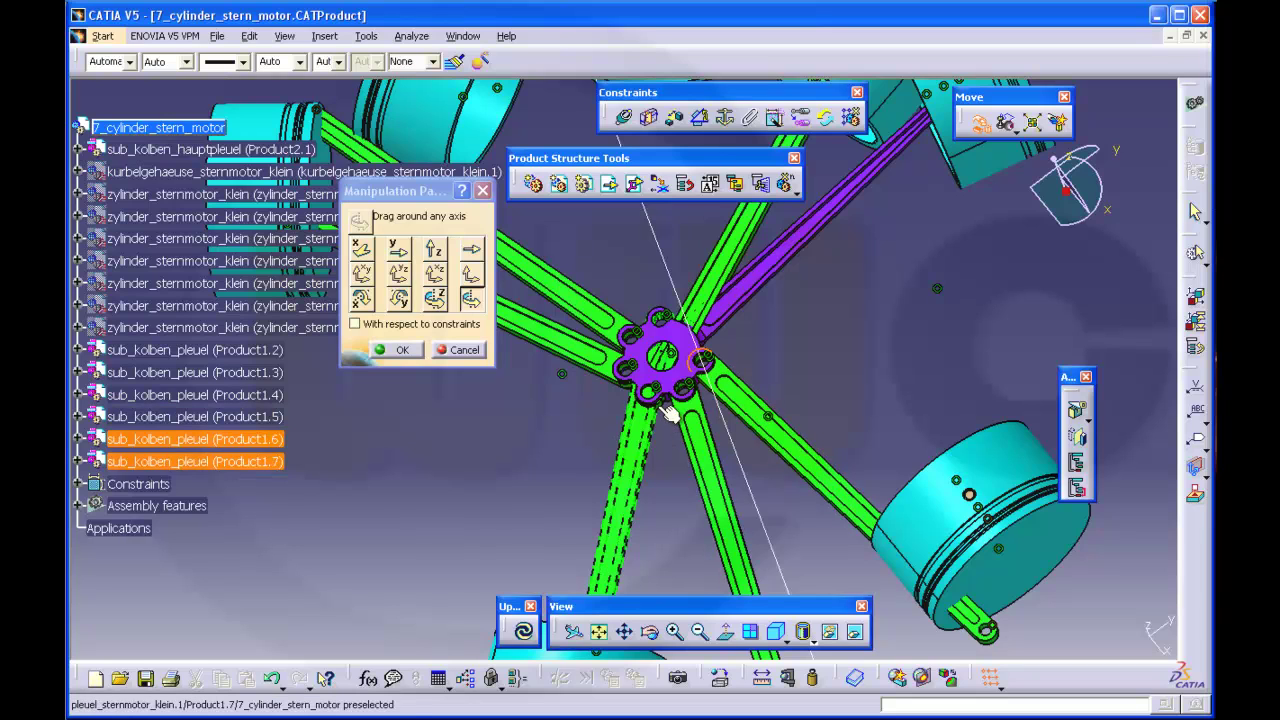
click(472, 275)
click(472, 300)
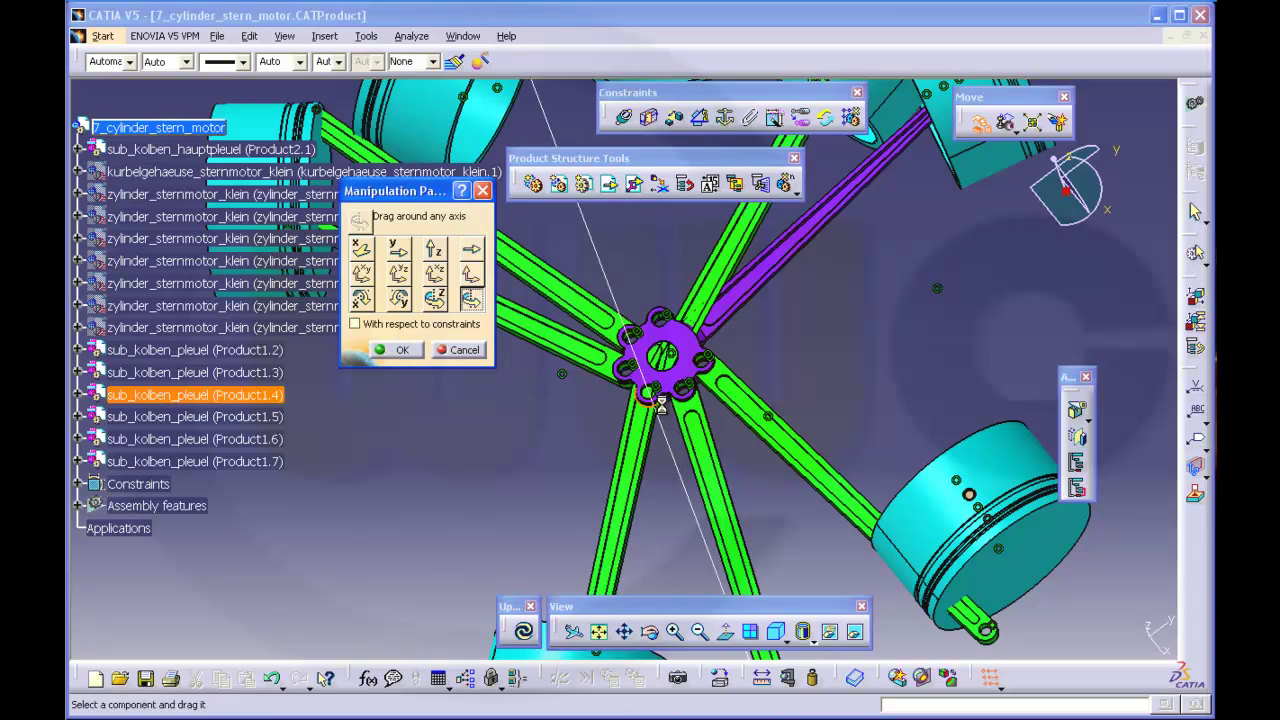
drag(660, 405, 575, 426)
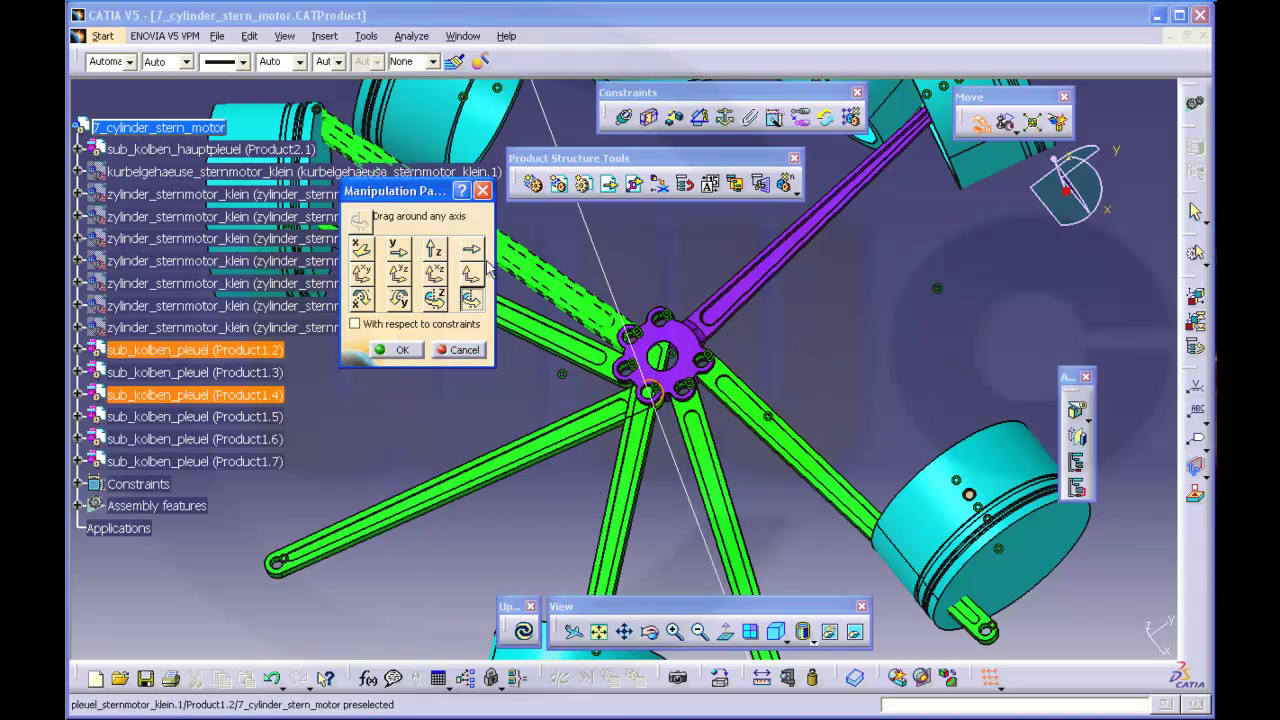
Step: Rotate sub_kolben_pleuel (Product1.7) around its hub hole axis to the opposite side, finish the manipulation and update the whole assembly
click(658, 330)
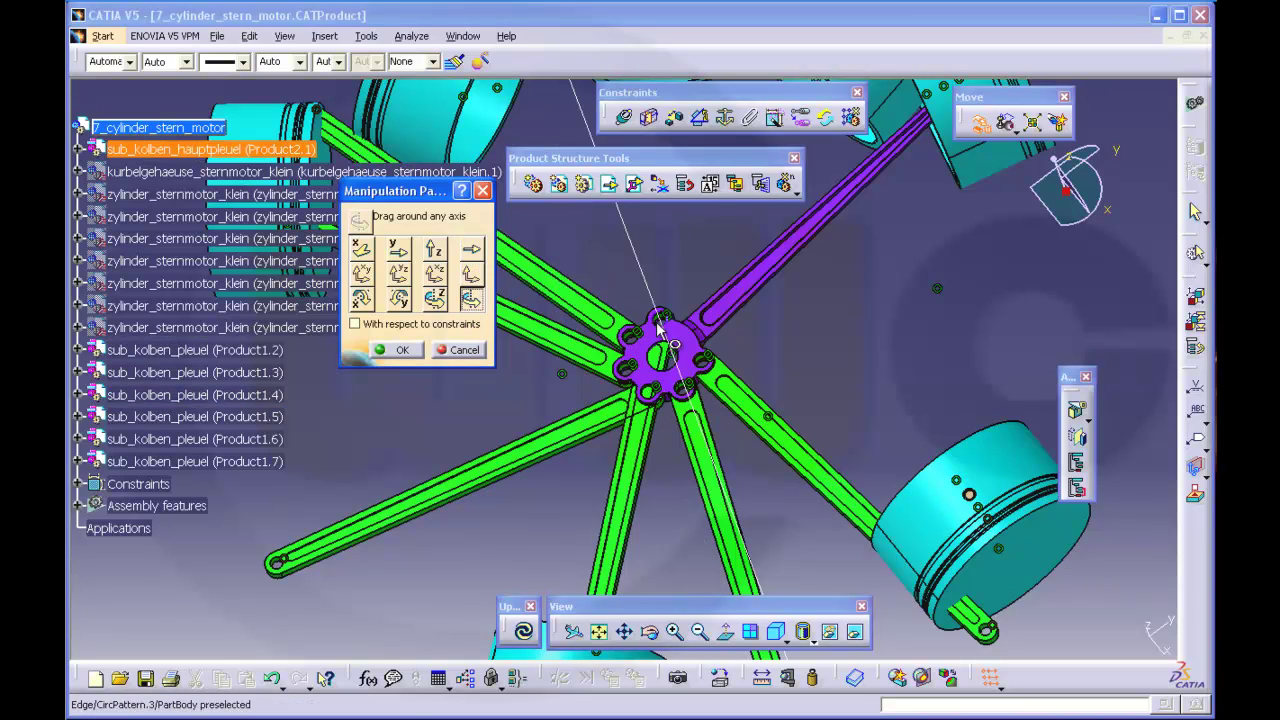
drag(650, 425, 666, 157)
middle_drag(783, 309, 901, 274)
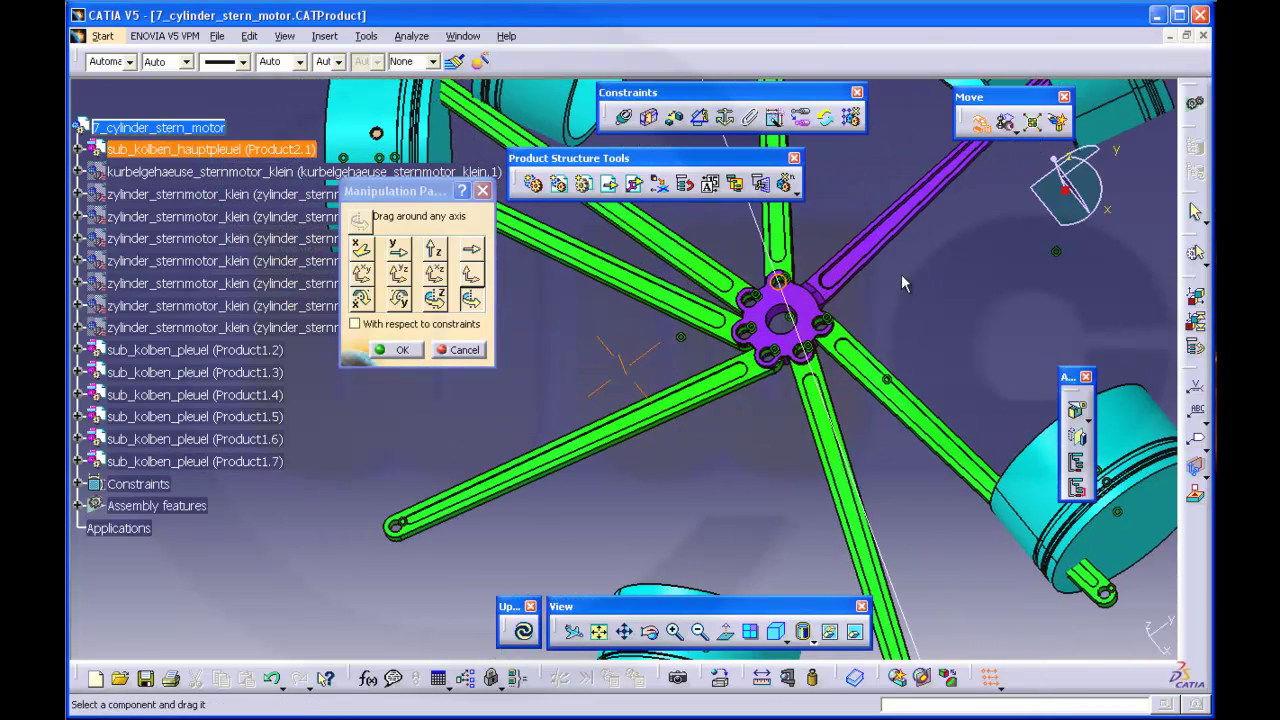
click(423, 349)
middle_drag(690, 294, 731, 475)
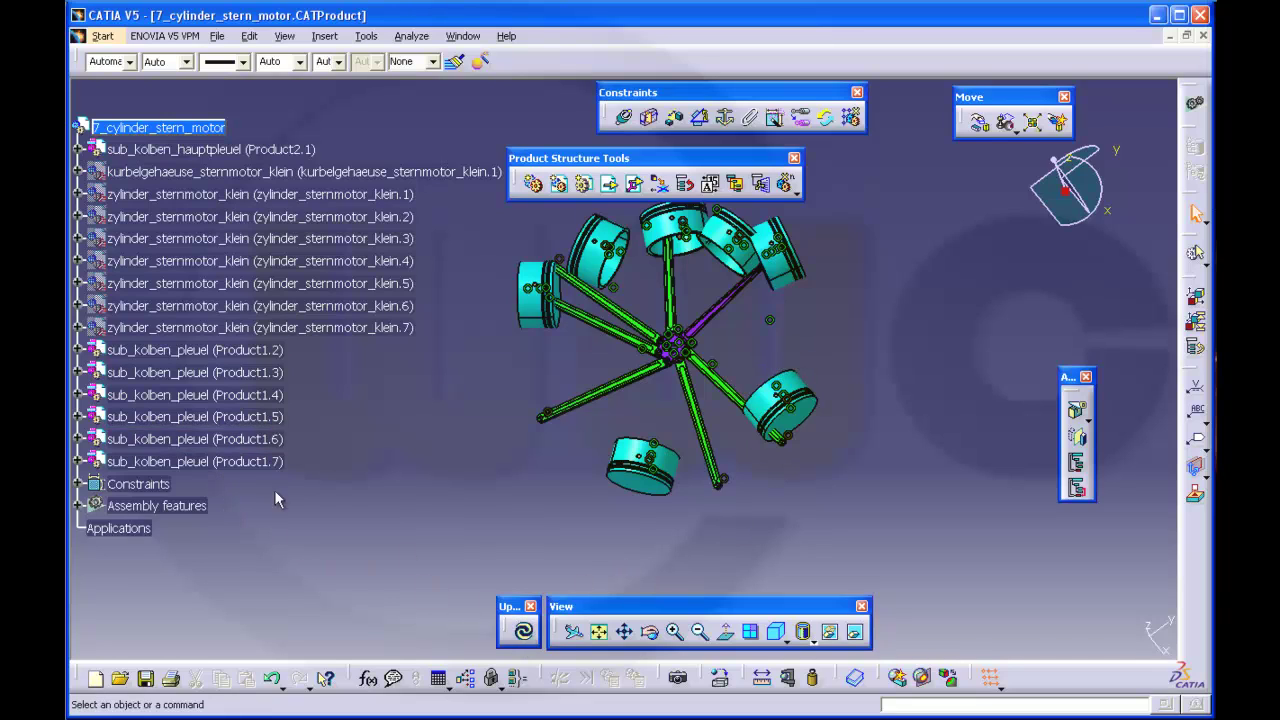
click(525, 633)
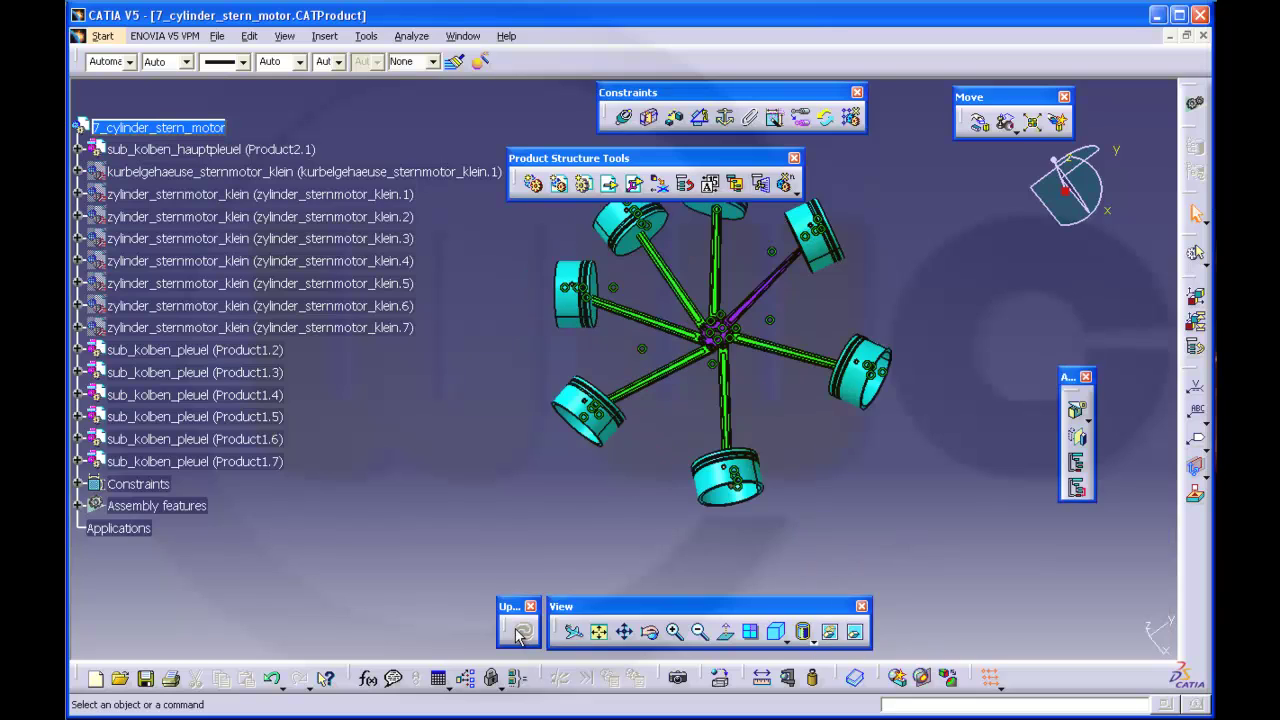
Step: Flip the reversed pistons of Product1.7 and Product1.2 with Snap by inverting the snapping direction on their end faces
middle_drag(767, 446, 751, 310)
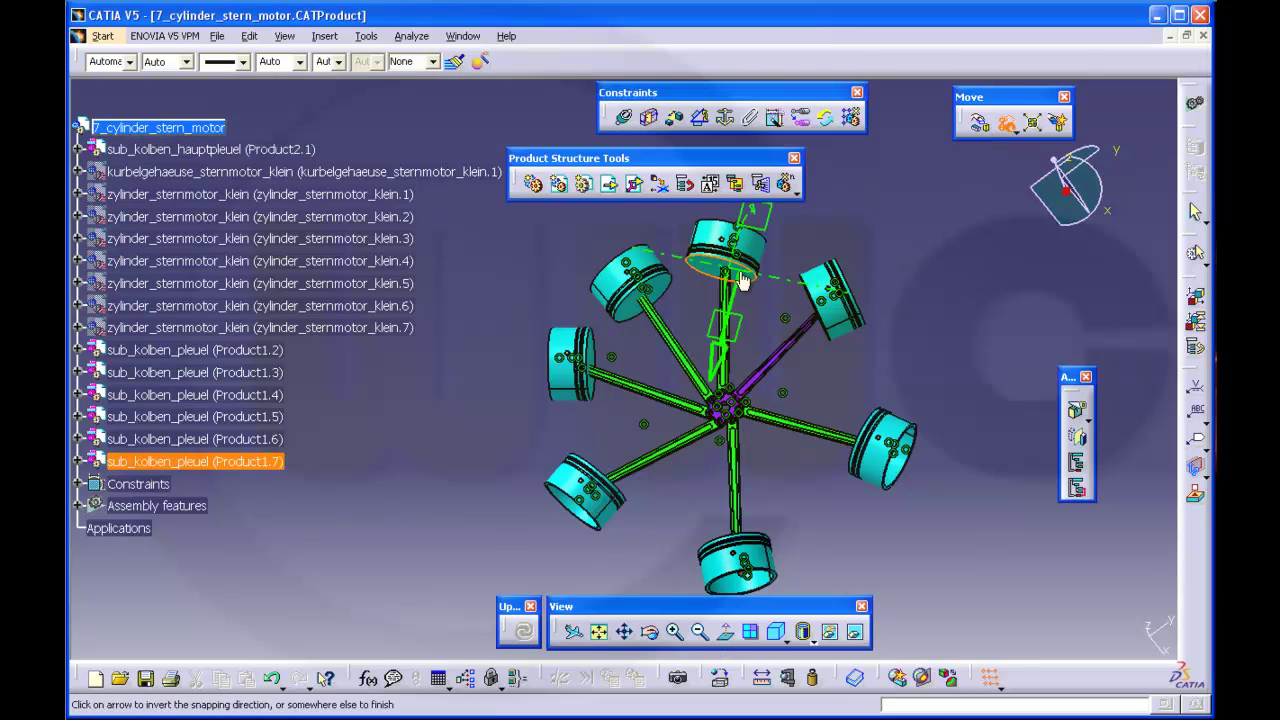
click(735, 348)
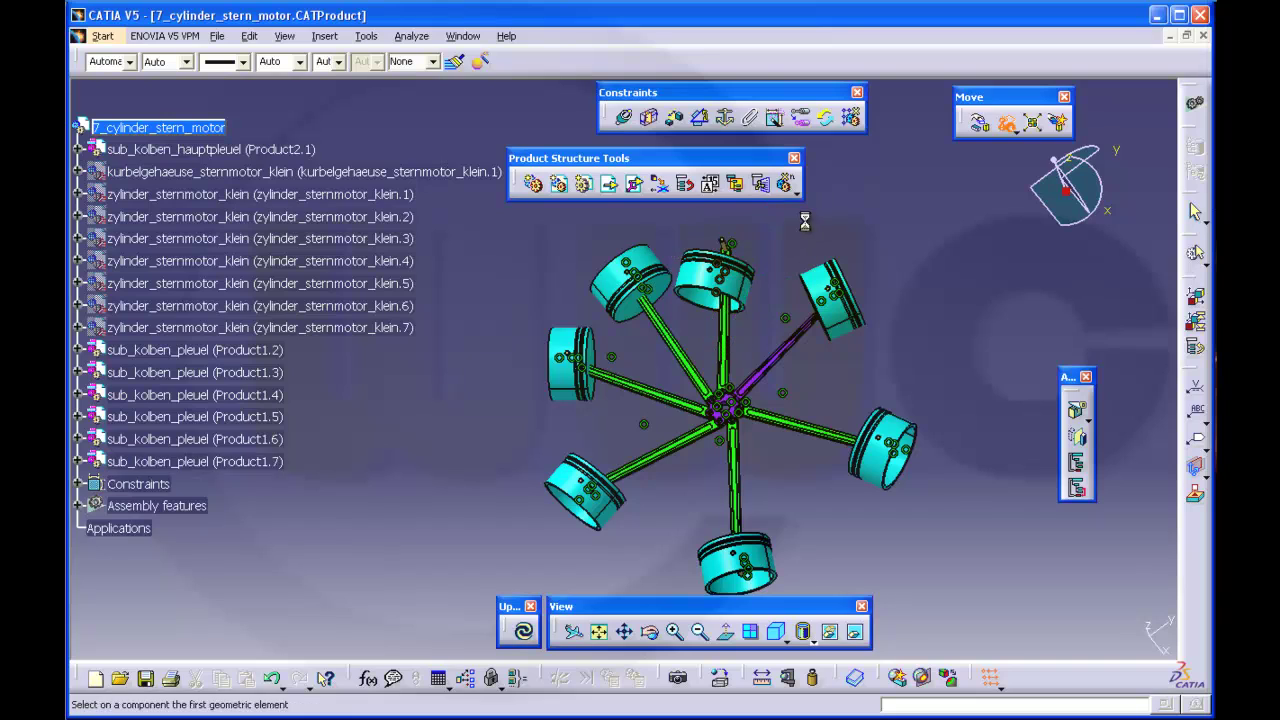
click(657, 300)
click(657, 300)
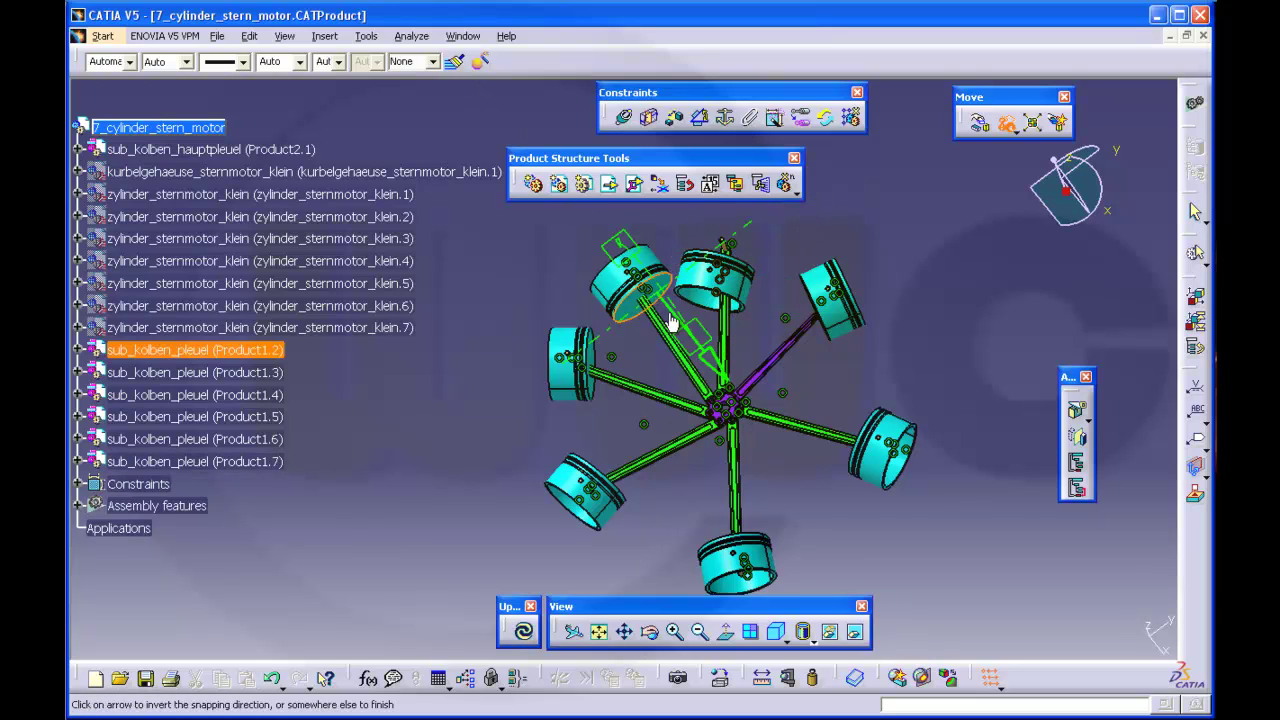
click(710, 370)
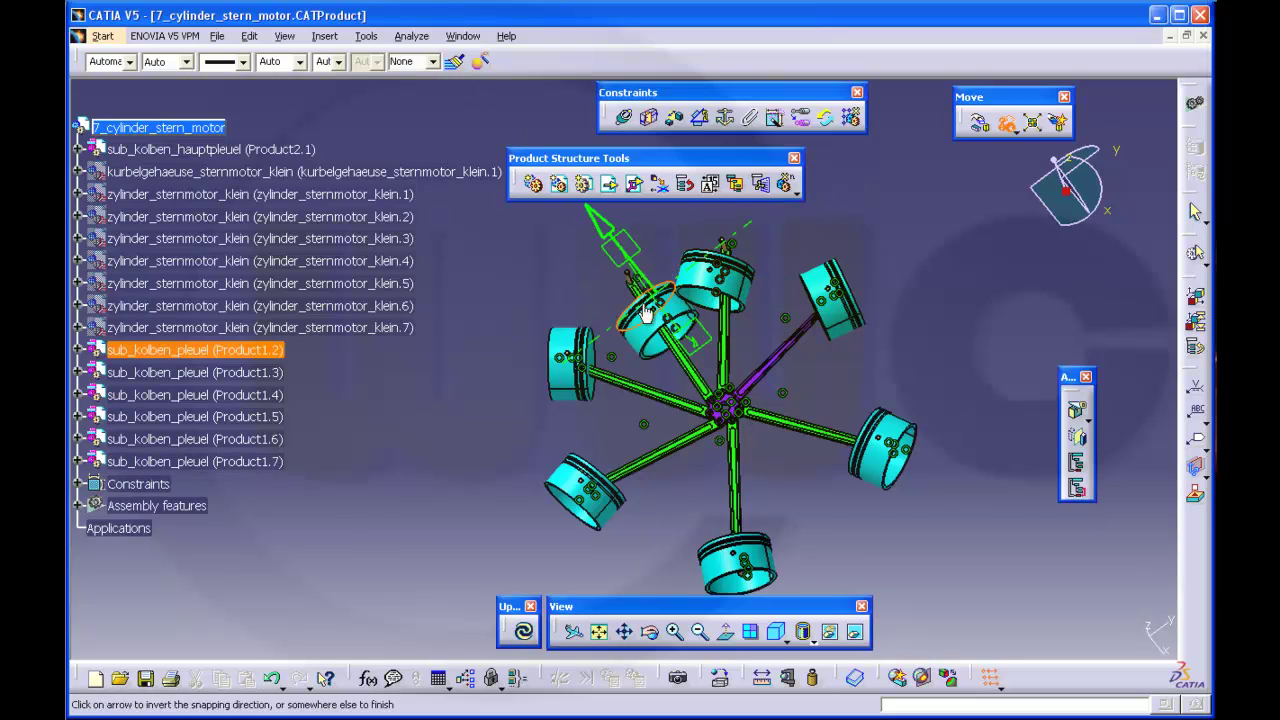
Step: Flip the reversed pistons of Product1.3 and Product1.6 with Snap by inverting the snapping direction
click(596, 367)
click(670, 366)
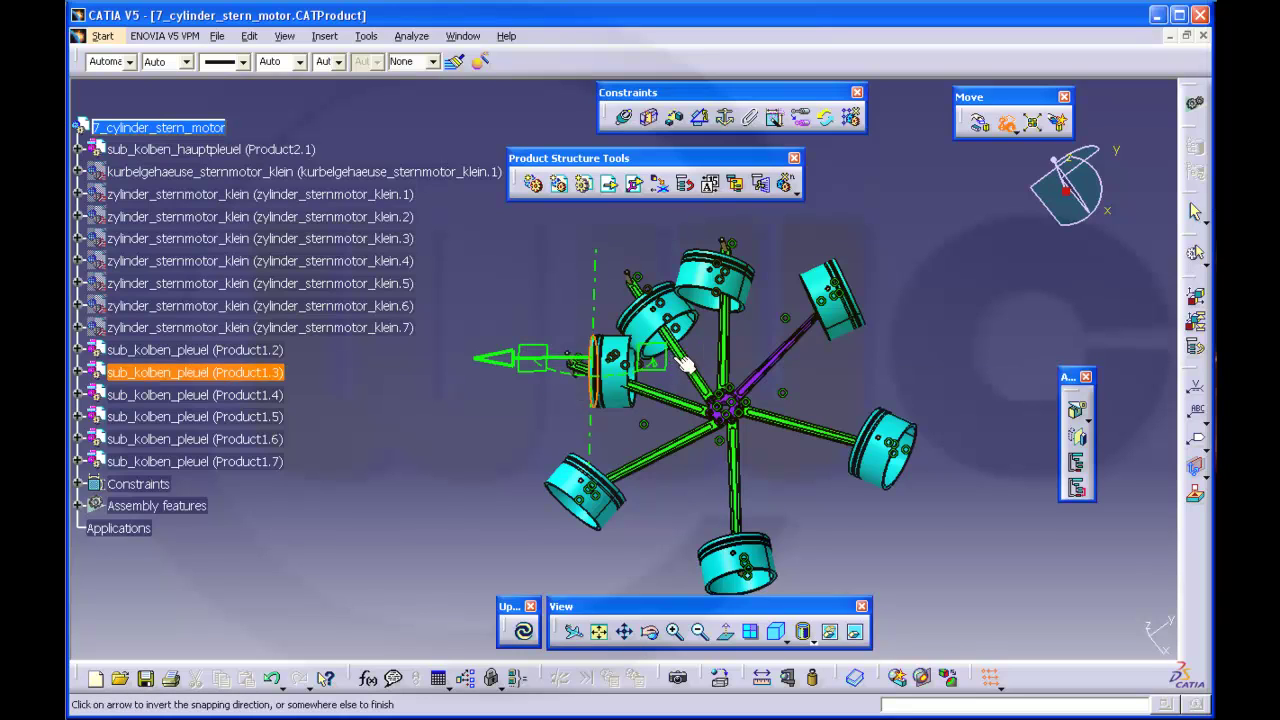
click(532, 328)
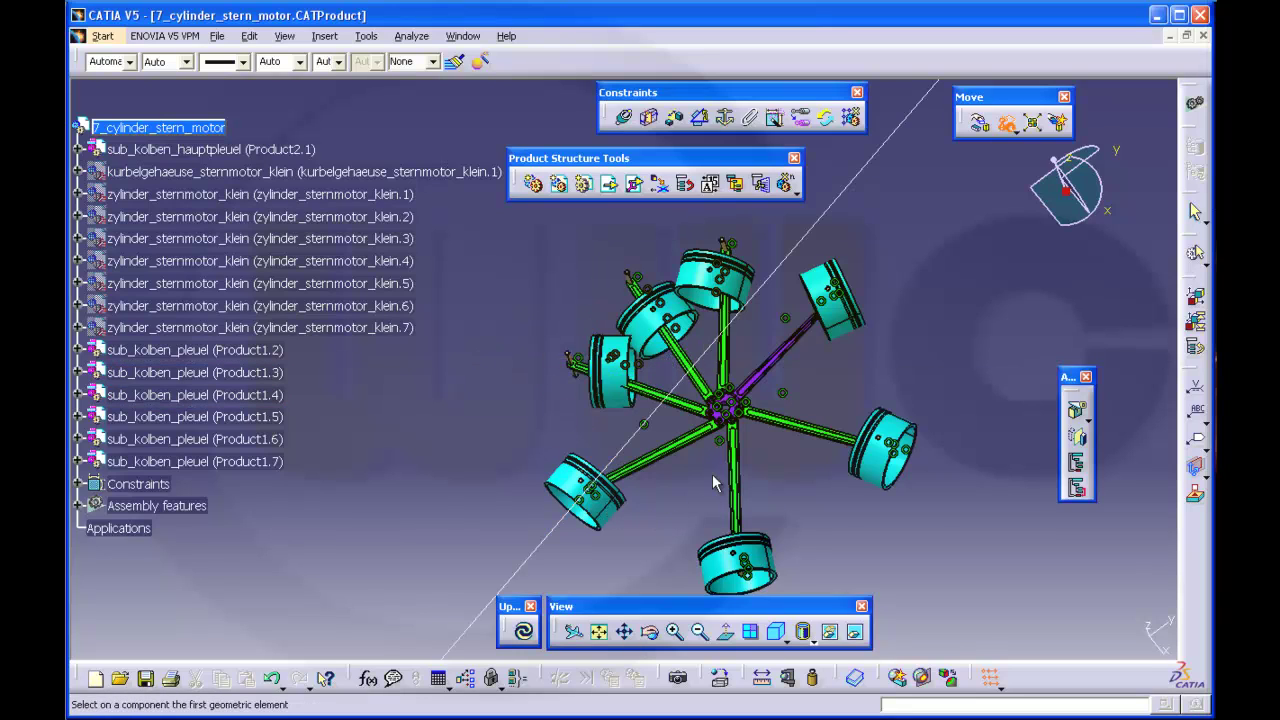
middle_drag(795, 368, 797, 410)
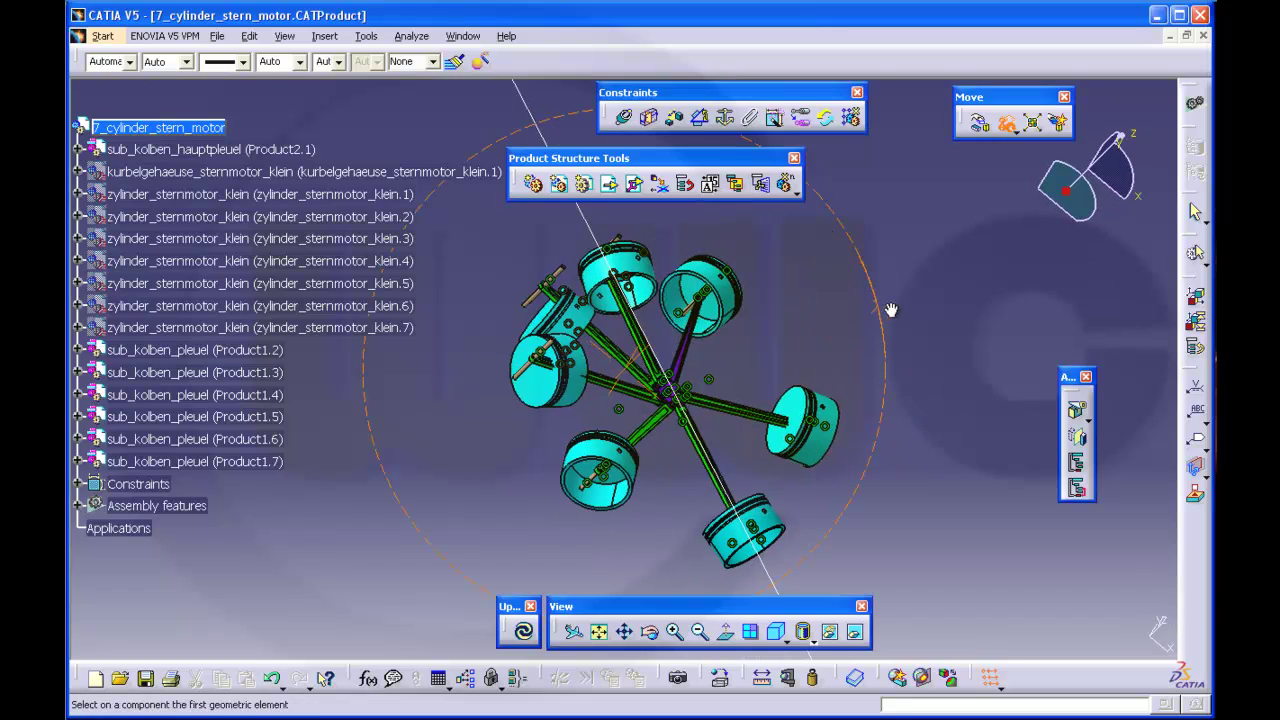
click(796, 410)
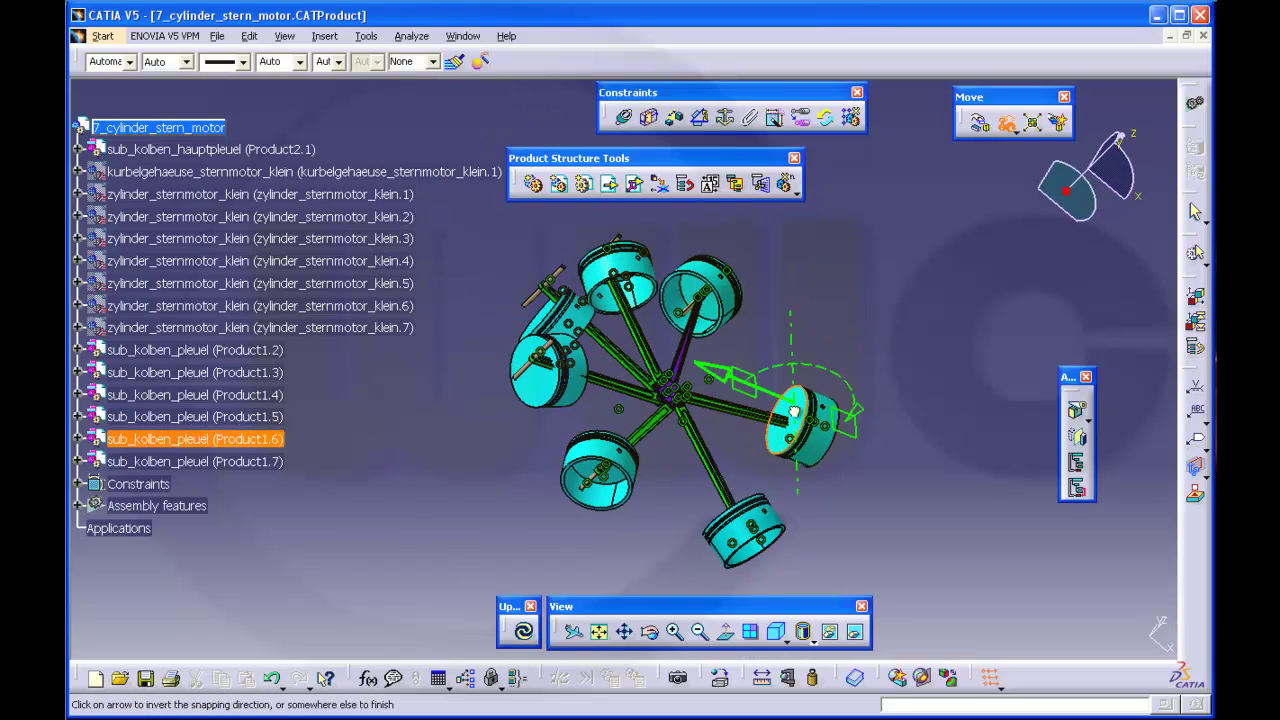
click(722, 383)
Step: Flip the reversed piston of sub_kolben_pleuel (Product1.5) by snapping its end face and inverting the direction
middle_drag(610, 560, 684, 493)
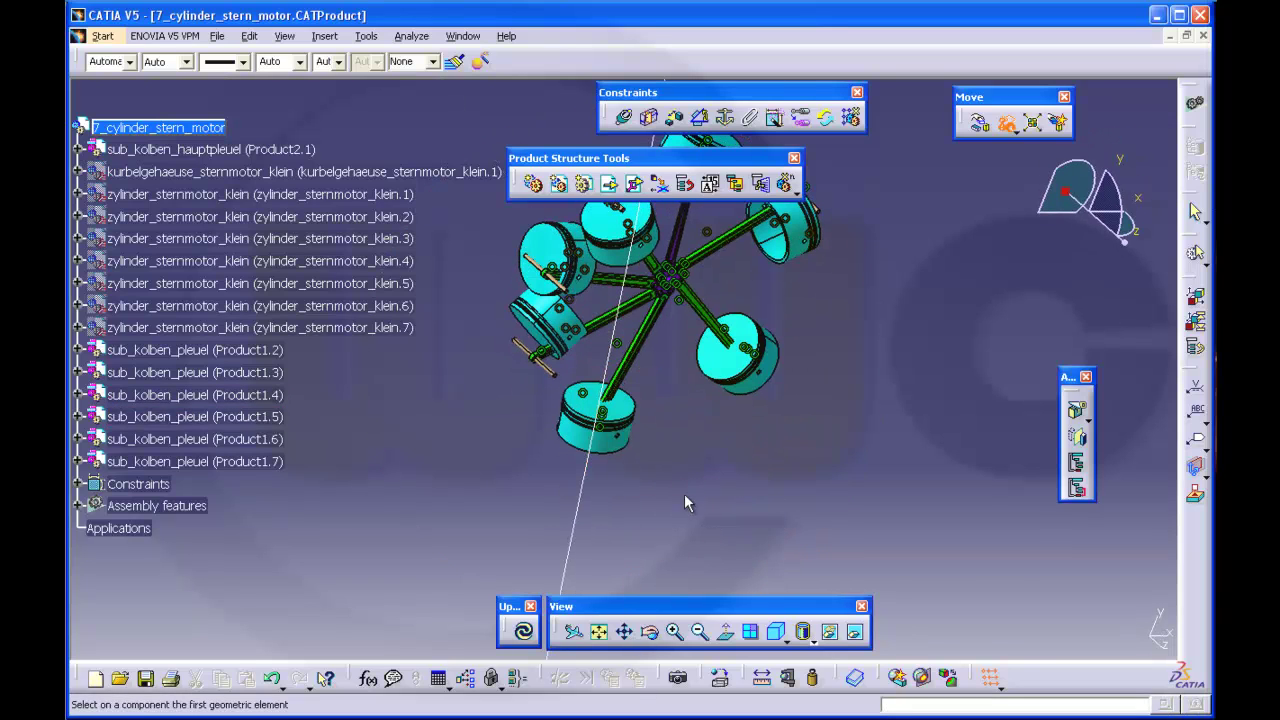
click(715, 367)
click(673, 332)
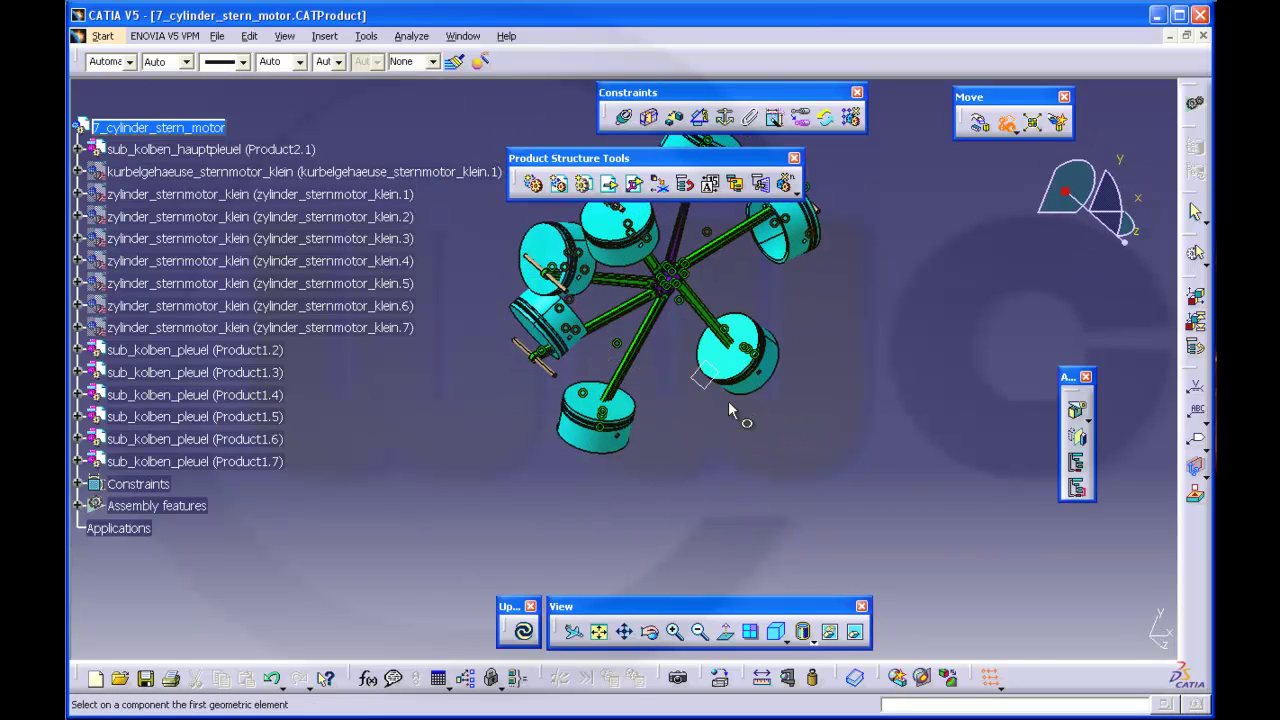
click(713, 358)
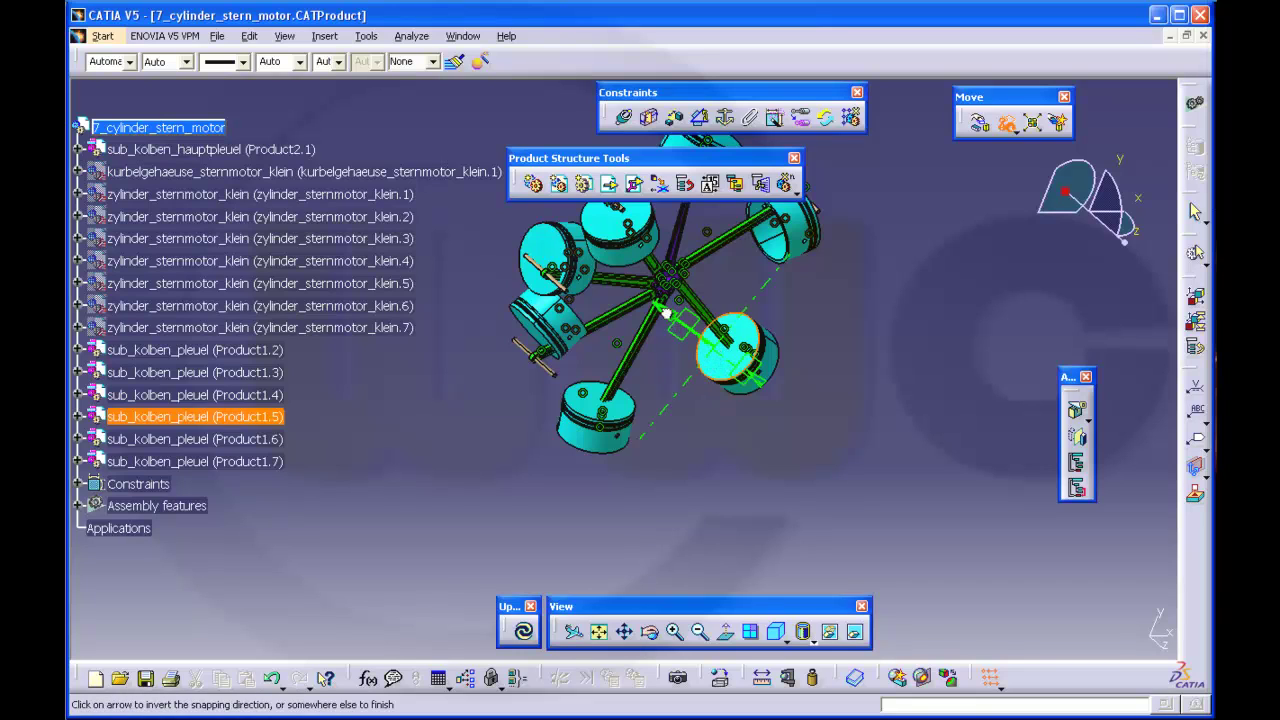
click(818, 434)
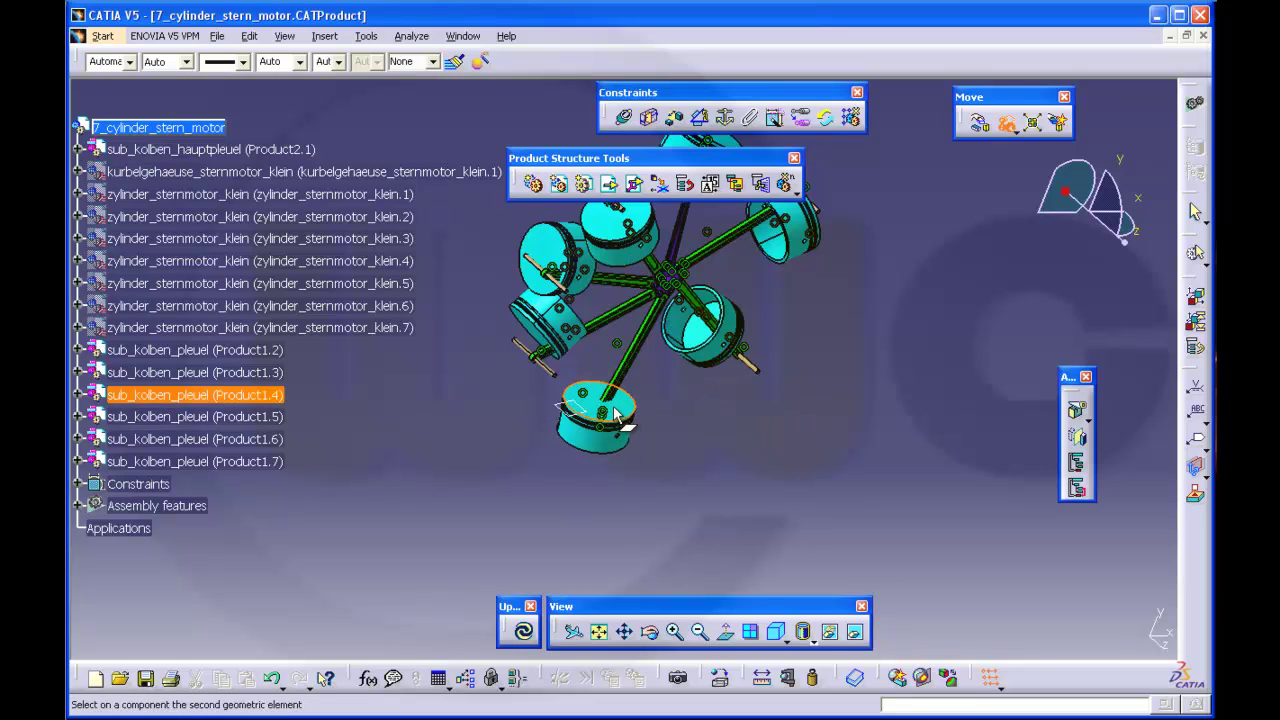
Step: Flip the reversed piston of sub_kolben_pleuel (Product1.4) with an inverted snap and update the whole assembly
click(617, 420)
click(632, 350)
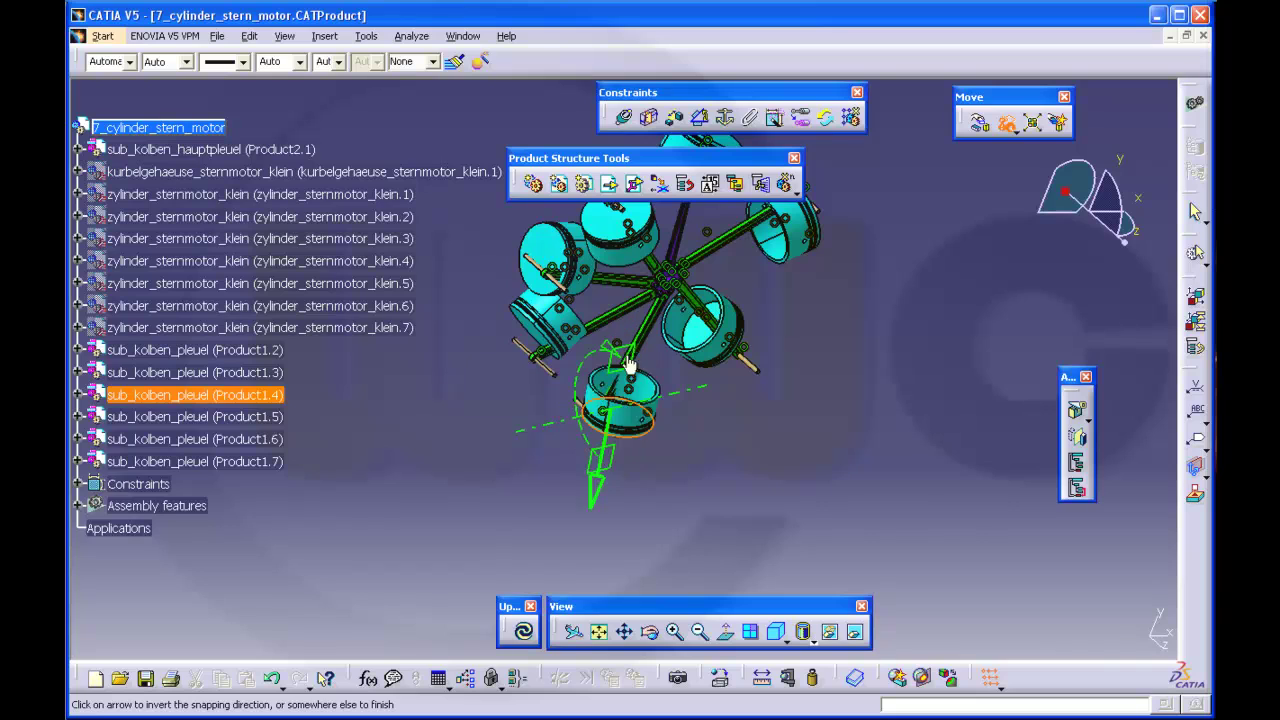
click(684, 464)
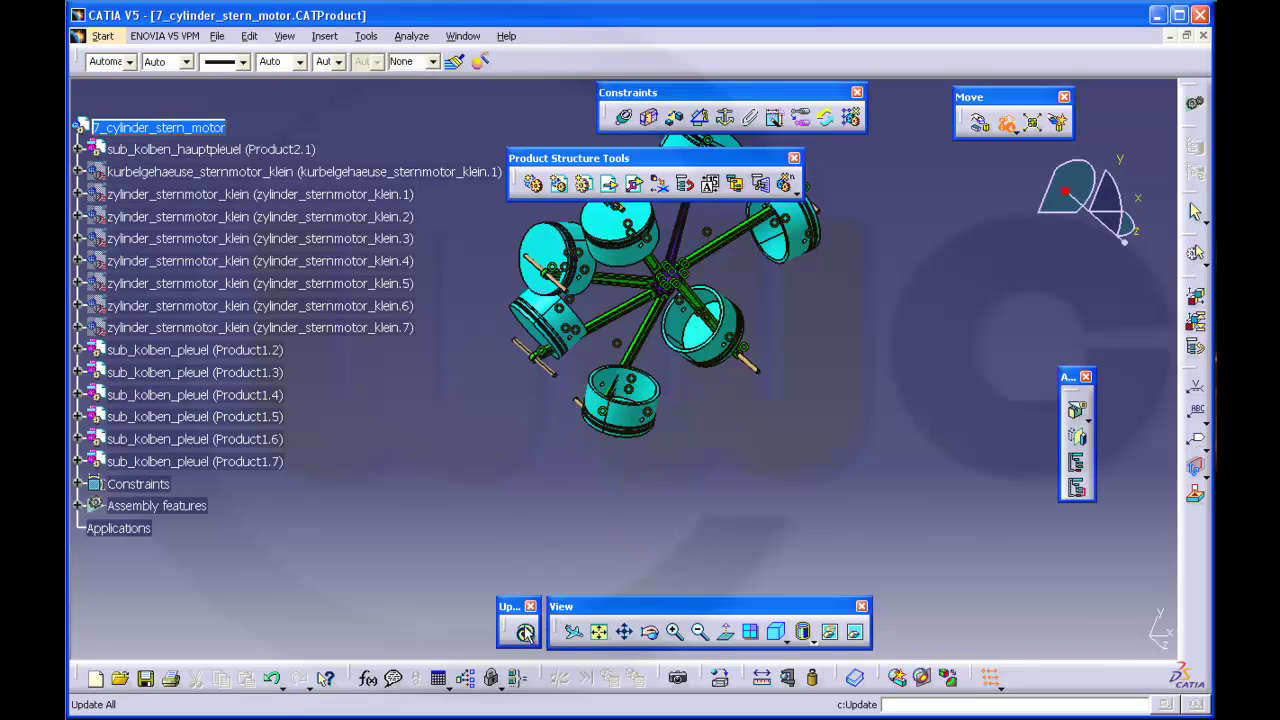
click(527, 632)
Step: Show the hidden crankcase kurbelgehaeuse_sternmotor_klein.1 again
middle_drag(665, 497, 688, 440)
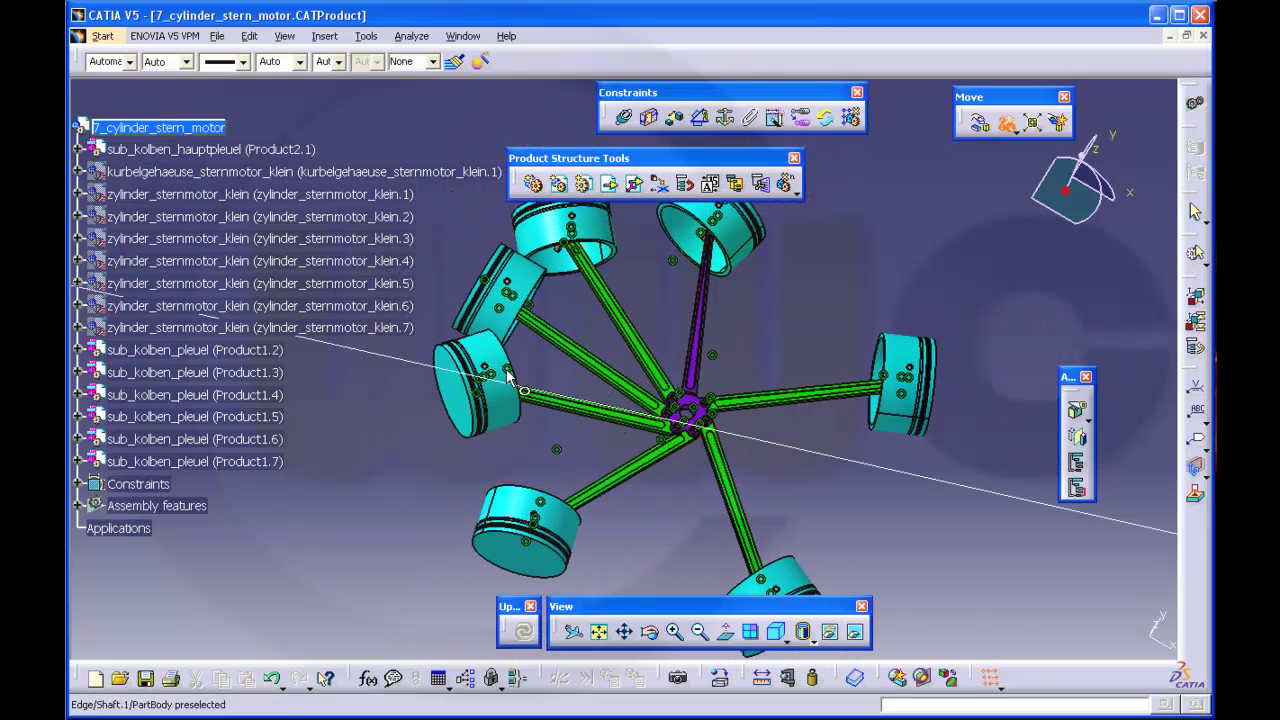
right_click(252, 171)
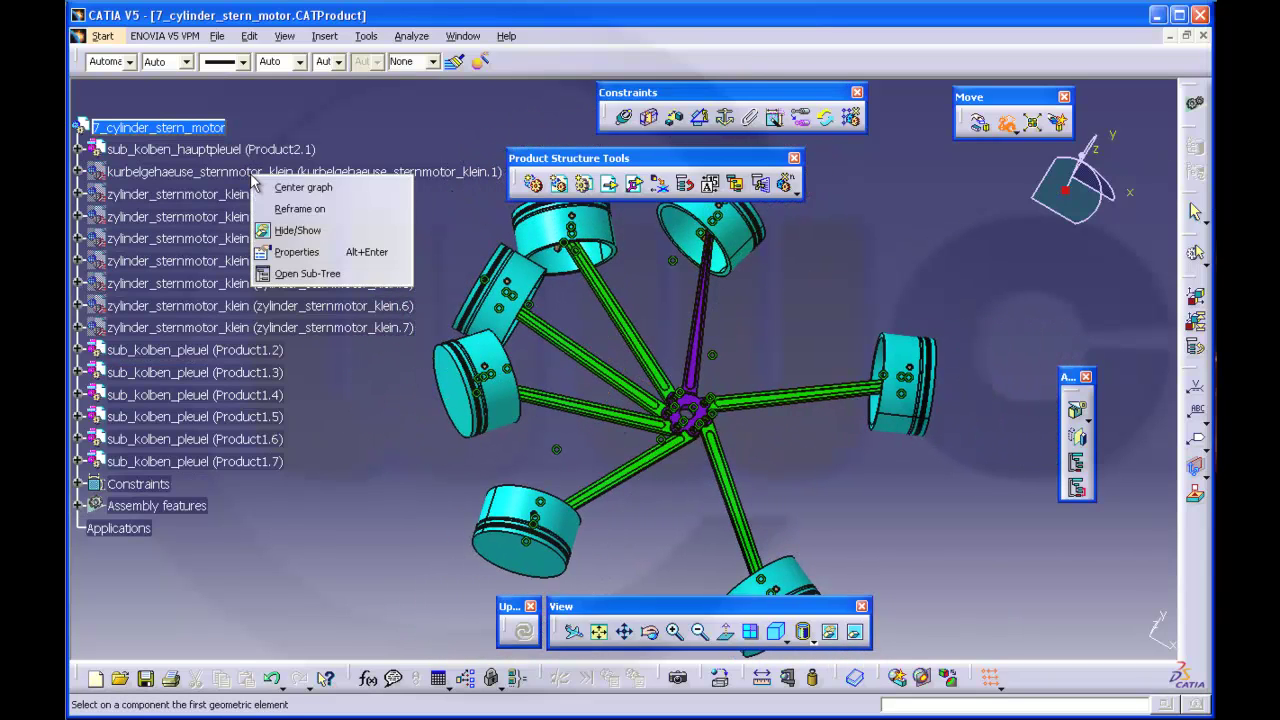
click(300, 225)
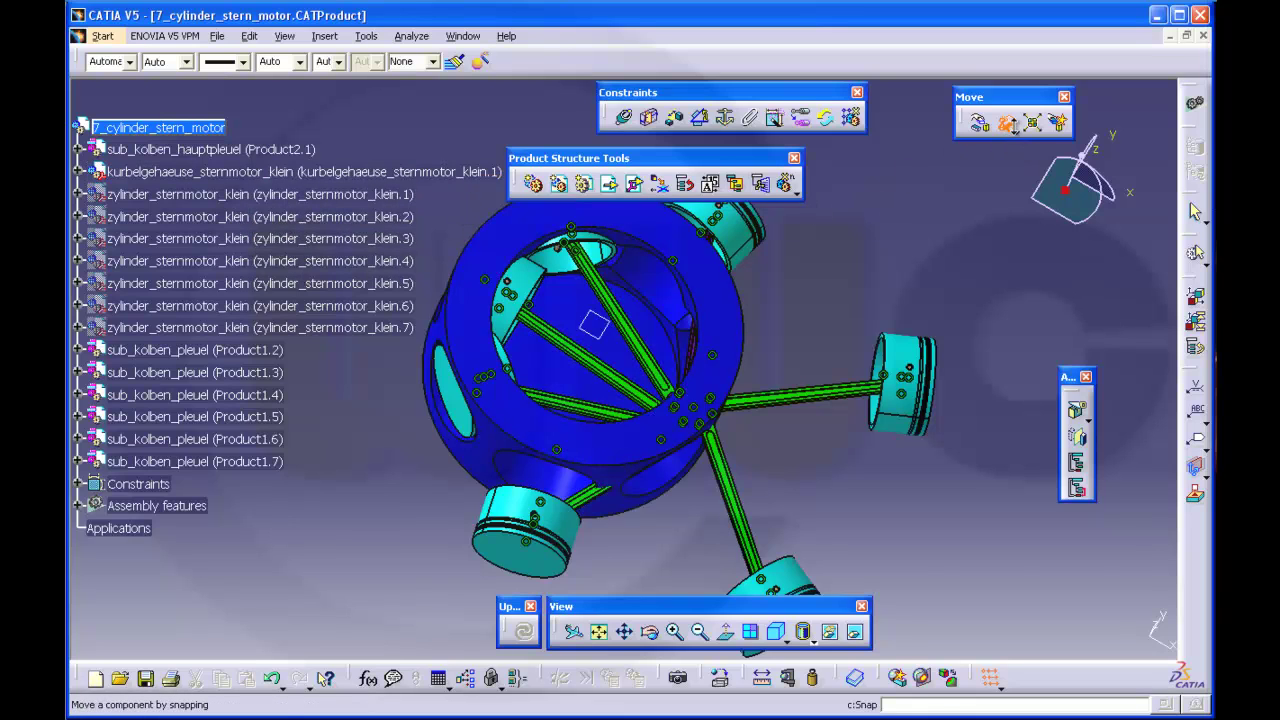
Step: Move the main rod linkage toward the crankcase centre with Manipulate along any plane, with respect to constraints
middle_drag(630, 400, 805, 388)
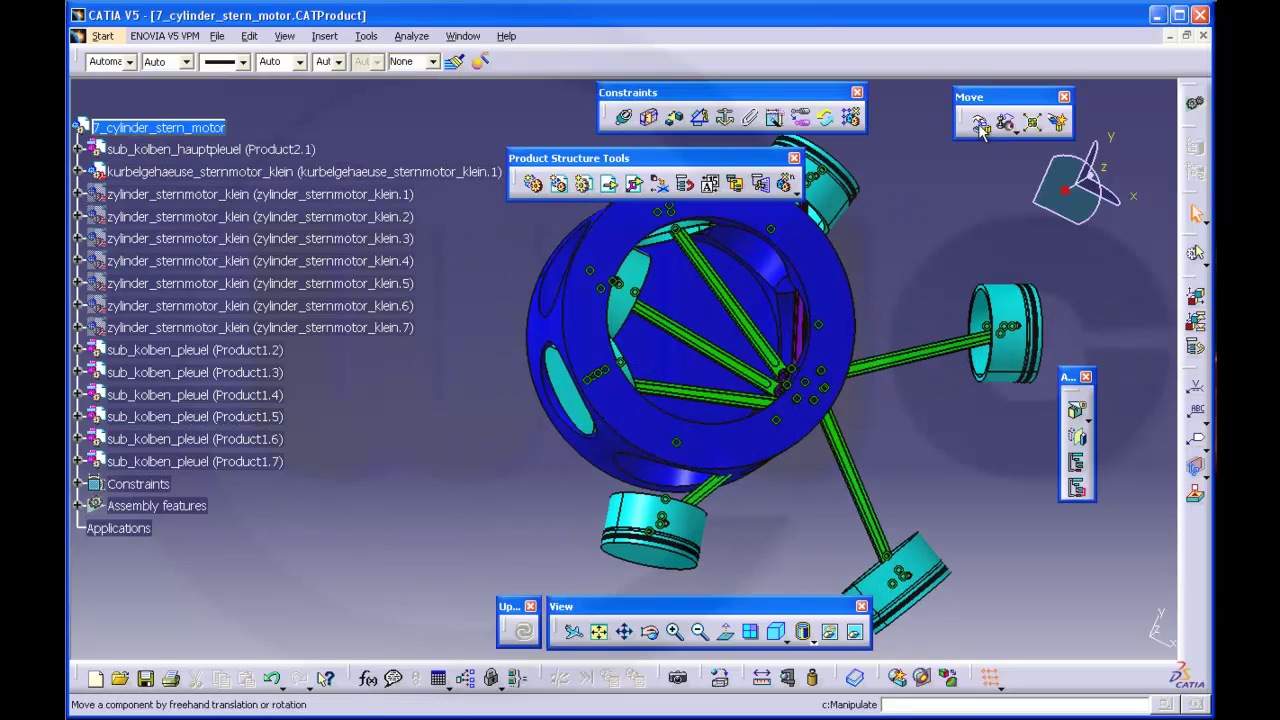
click(470, 273)
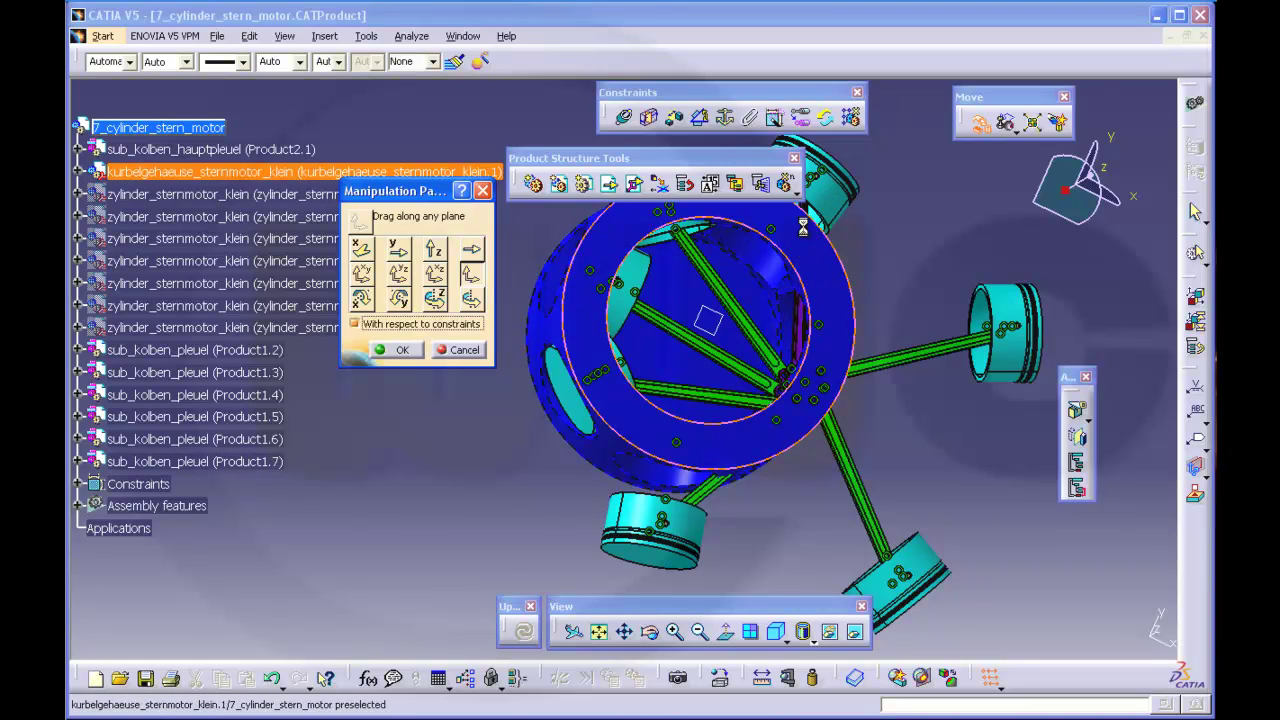
drag(825, 172, 846, 151)
drag(632, 374, 524, 368)
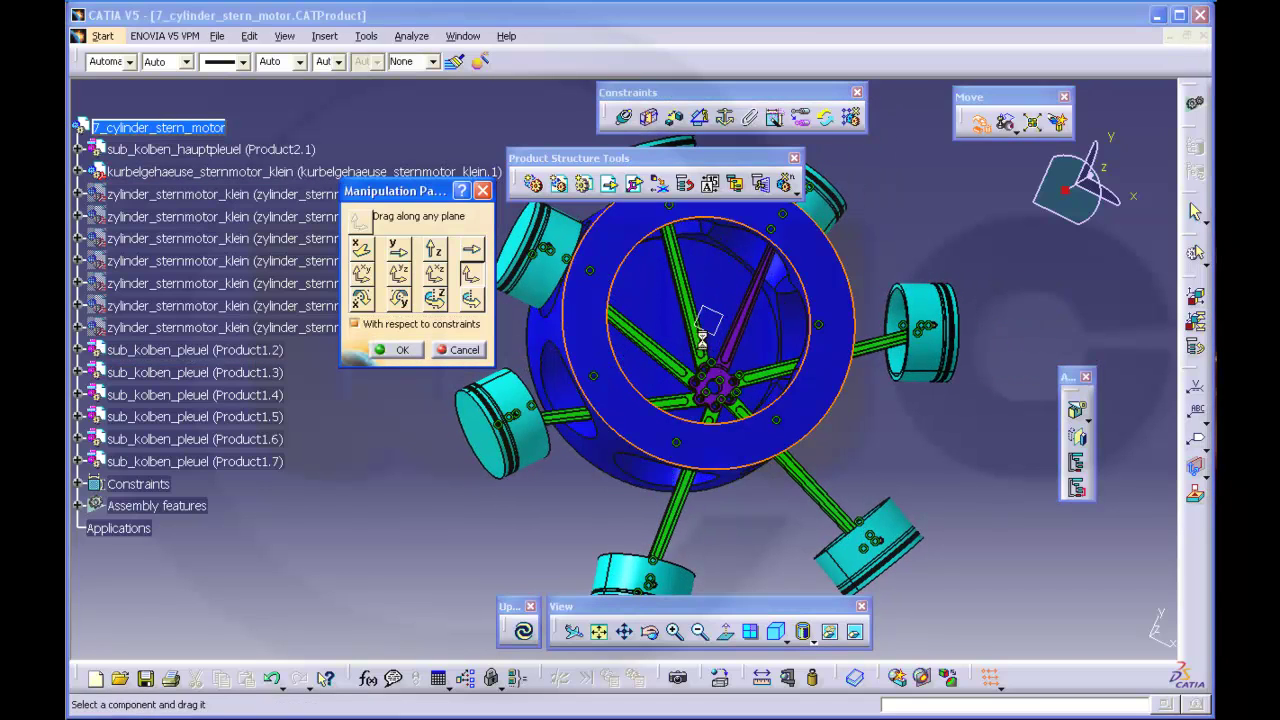
click(679, 256)
drag(679, 256, 700, 312)
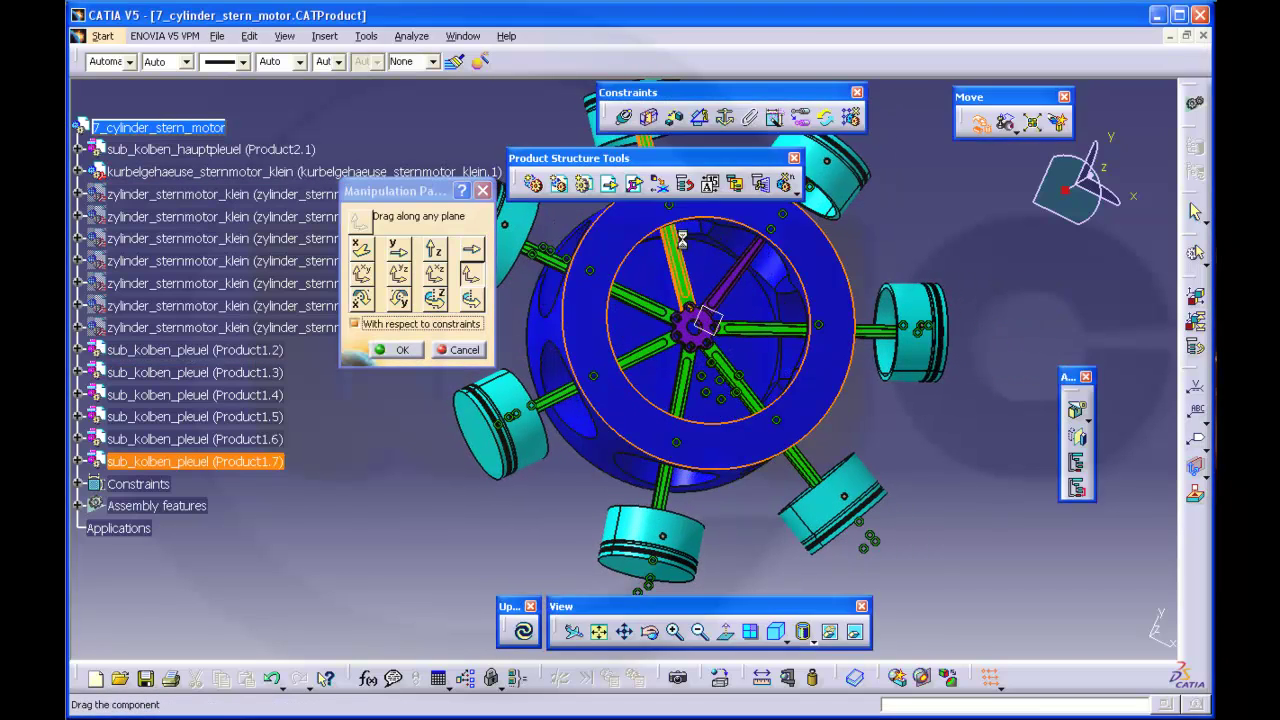
click(400, 351)
middle_drag(845, 330, 928, 340)
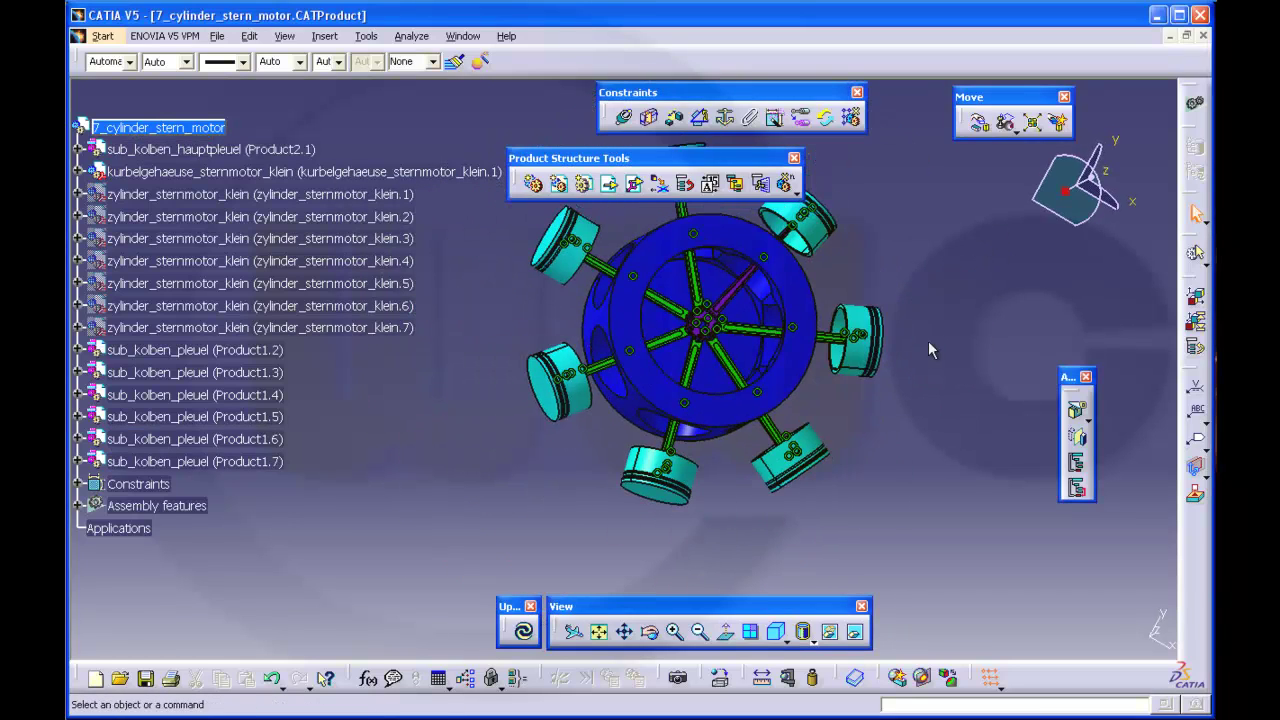
Step: Show the seven hidden cylinders zylinder_sternmotor_klein.1 through zylinder_sternmotor_klein.7
middle_drag(489, 375, 430, 368)
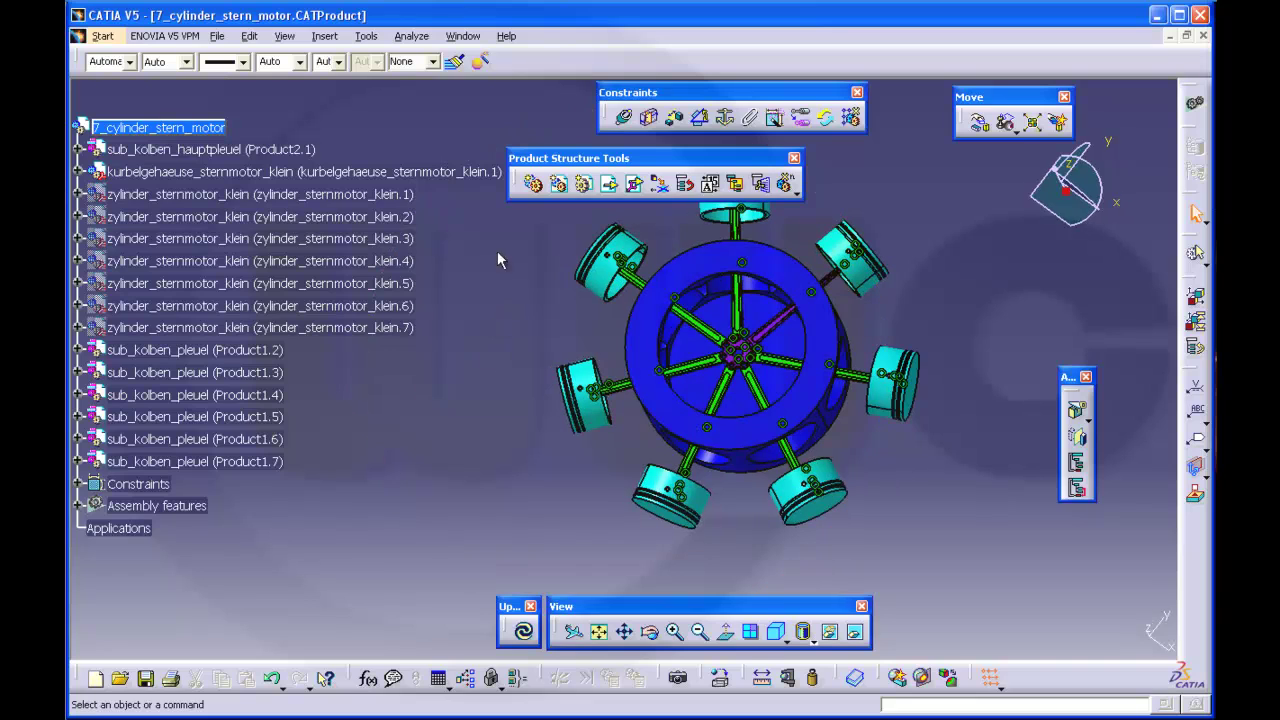
click(284, 188)
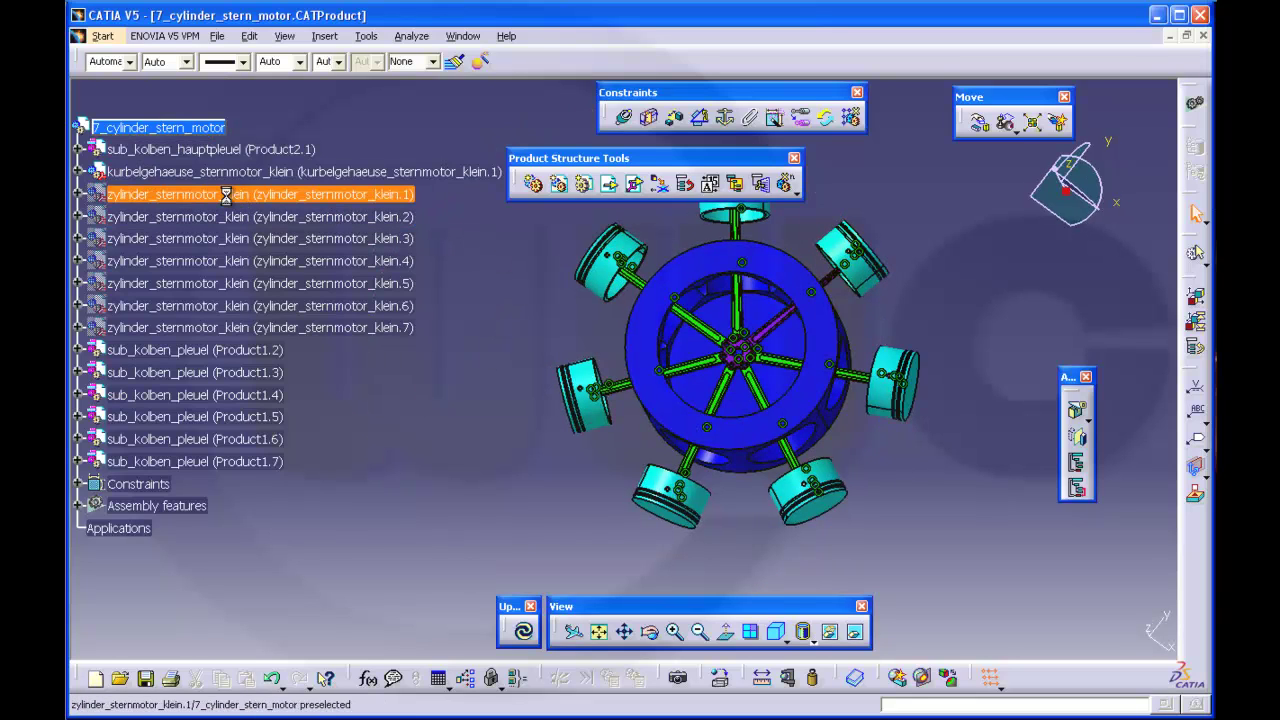
shift+click(241, 327)
right_click(241, 327)
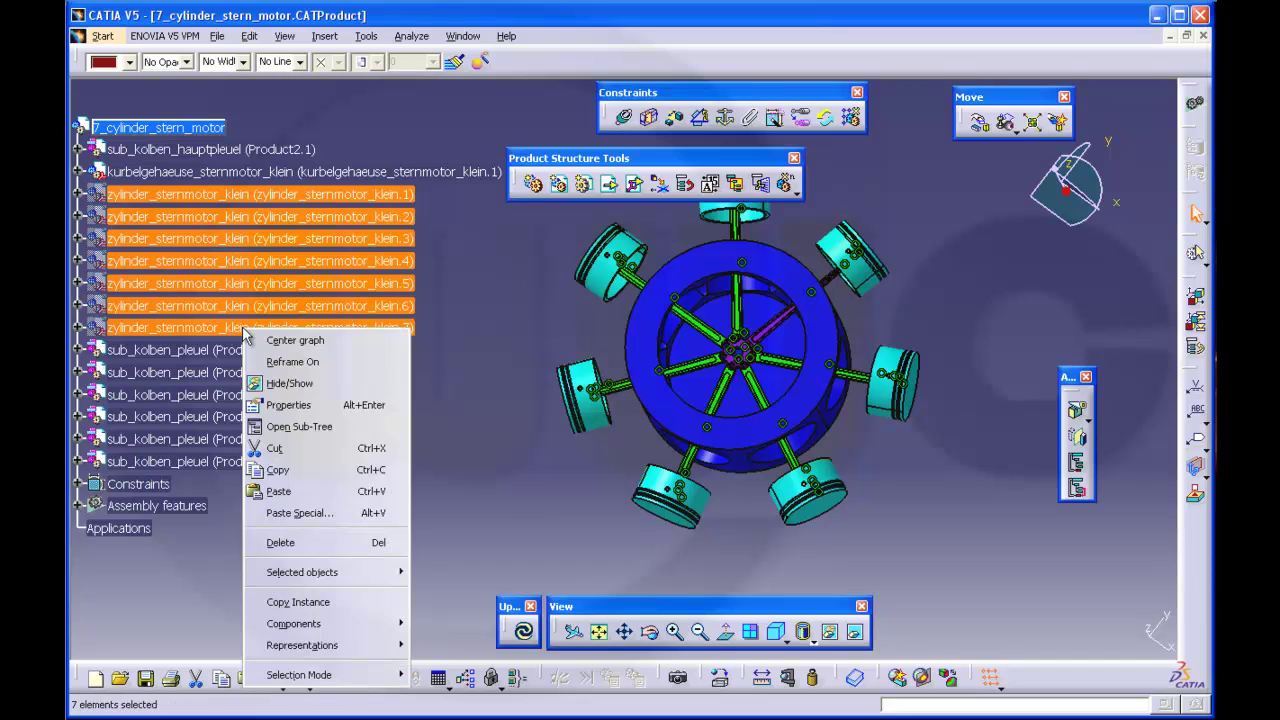
click(283, 376)
Step: Insert the existing part kurbelwelle_sternmotor_klein.CATPart into 7_cylinder_stern_motor as an existing component with positioning
middle_drag(560, 363, 715, 327)
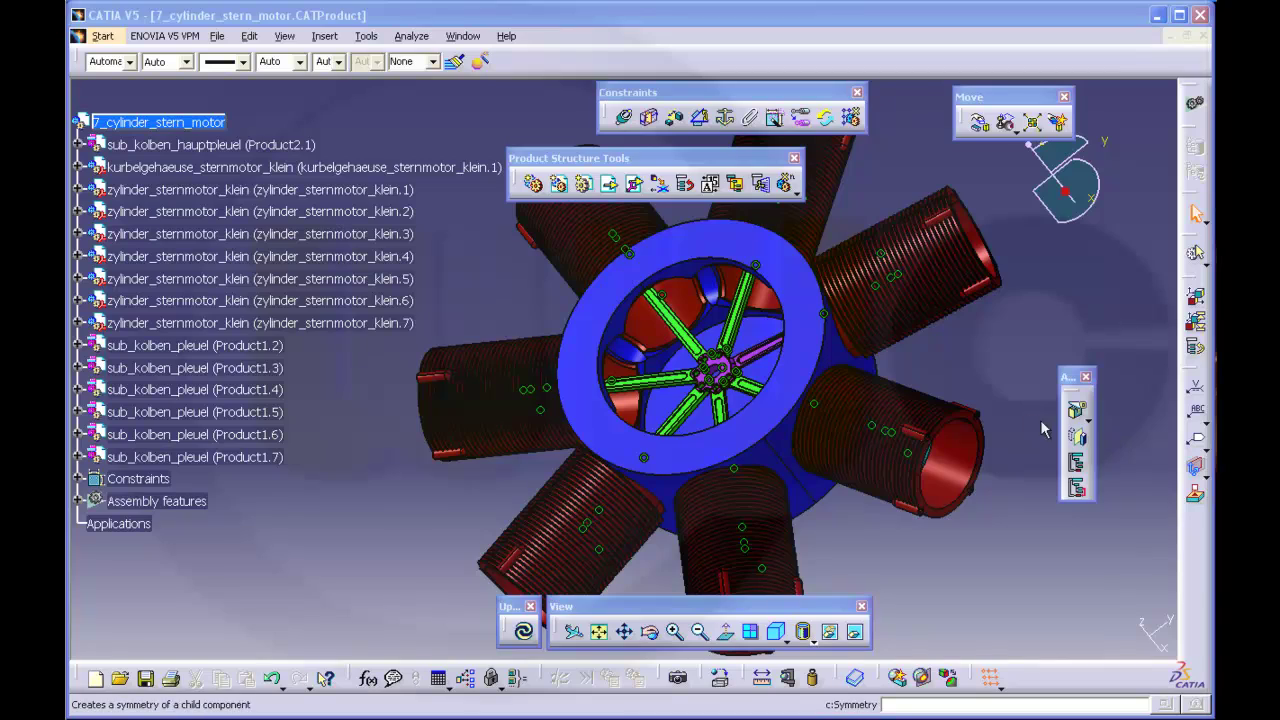
middle_drag(1044, 430, 988, 390)
middle_drag(733, 405, 818, 438)
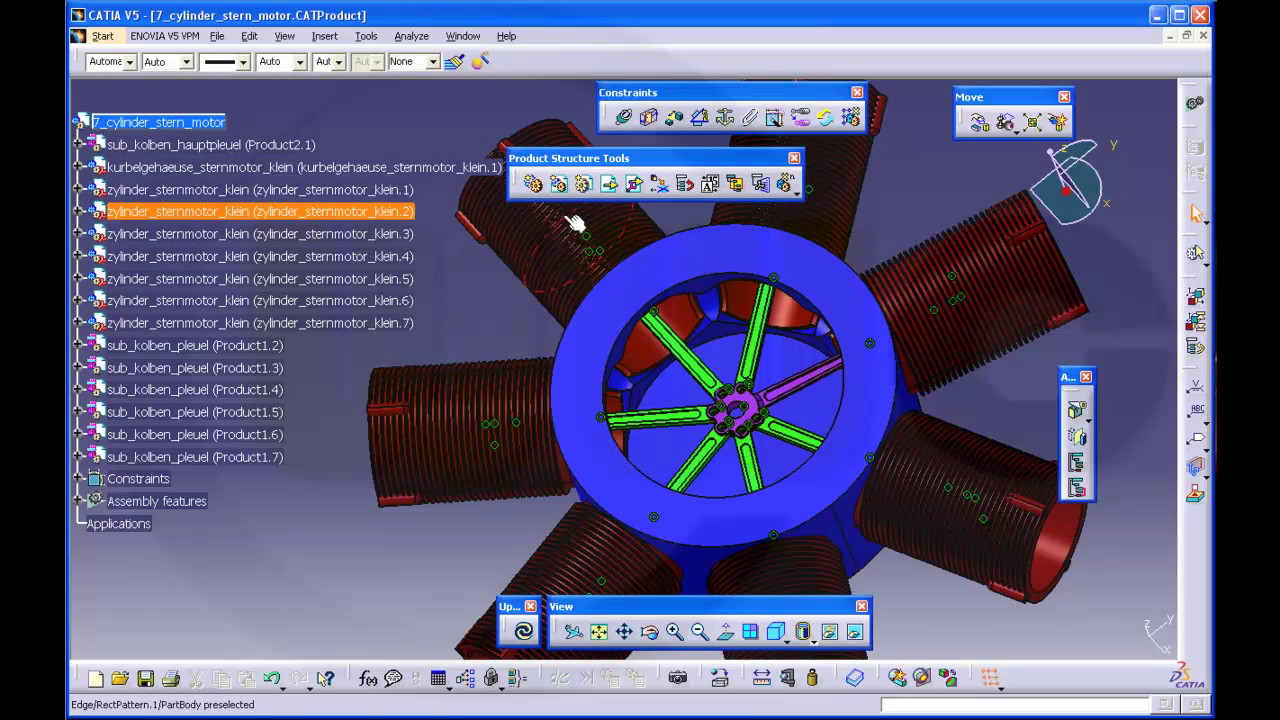
click(628, 184)
click(217, 124)
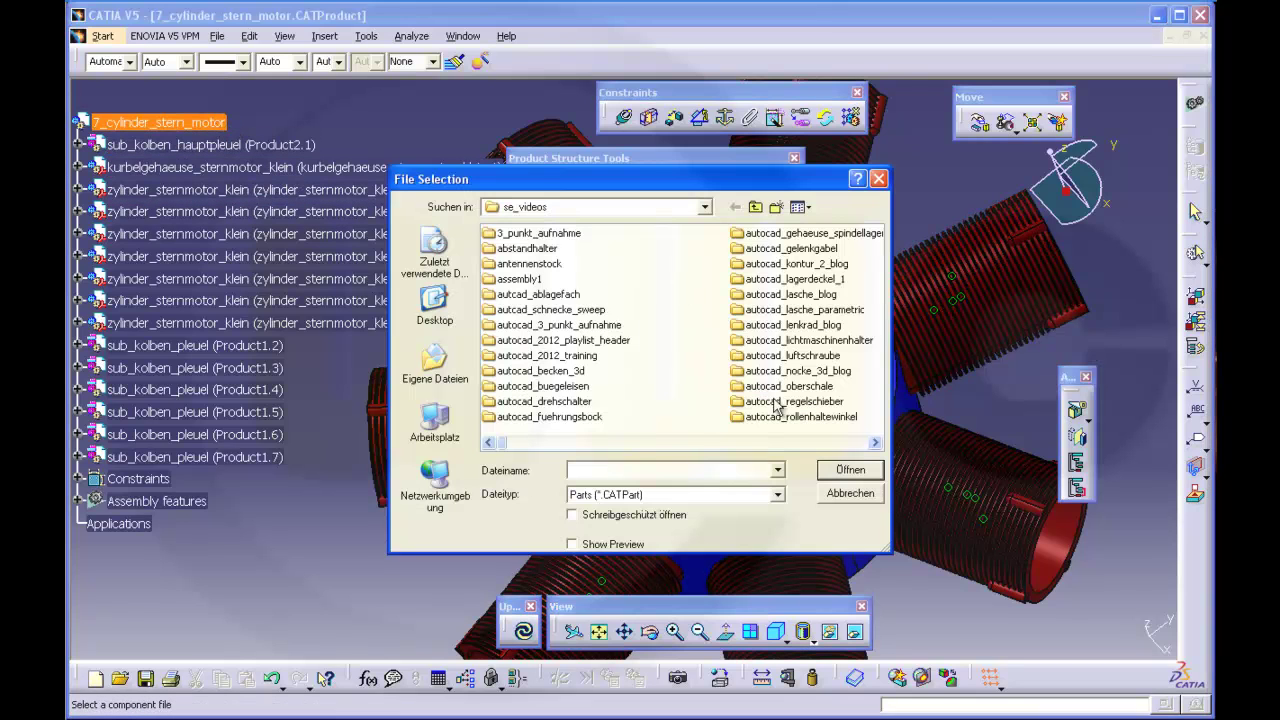
drag(510, 446, 814, 447)
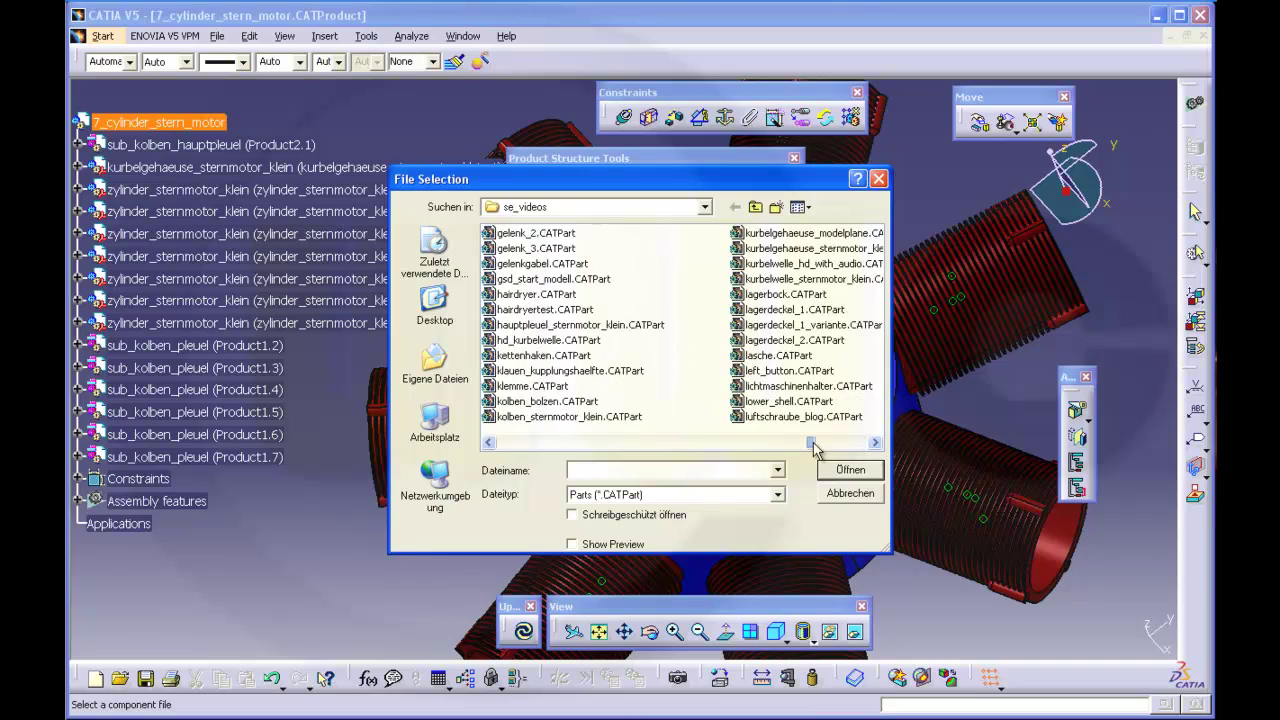
click(805, 280)
click(850, 471)
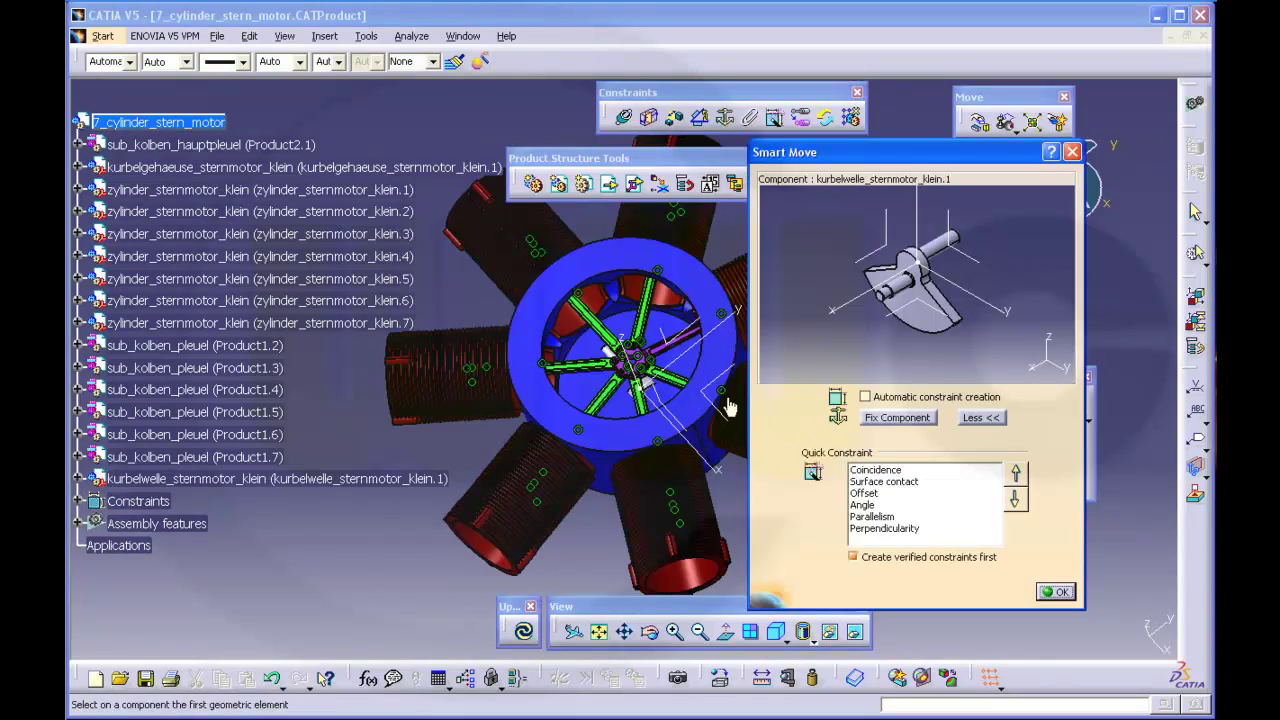
Step: With automatic constraint creation enabled, align the crankshaft's crank pin axis with the central bore axis of sub_kolben_hauptpleuel
middle_drag(728, 406, 805, 335)
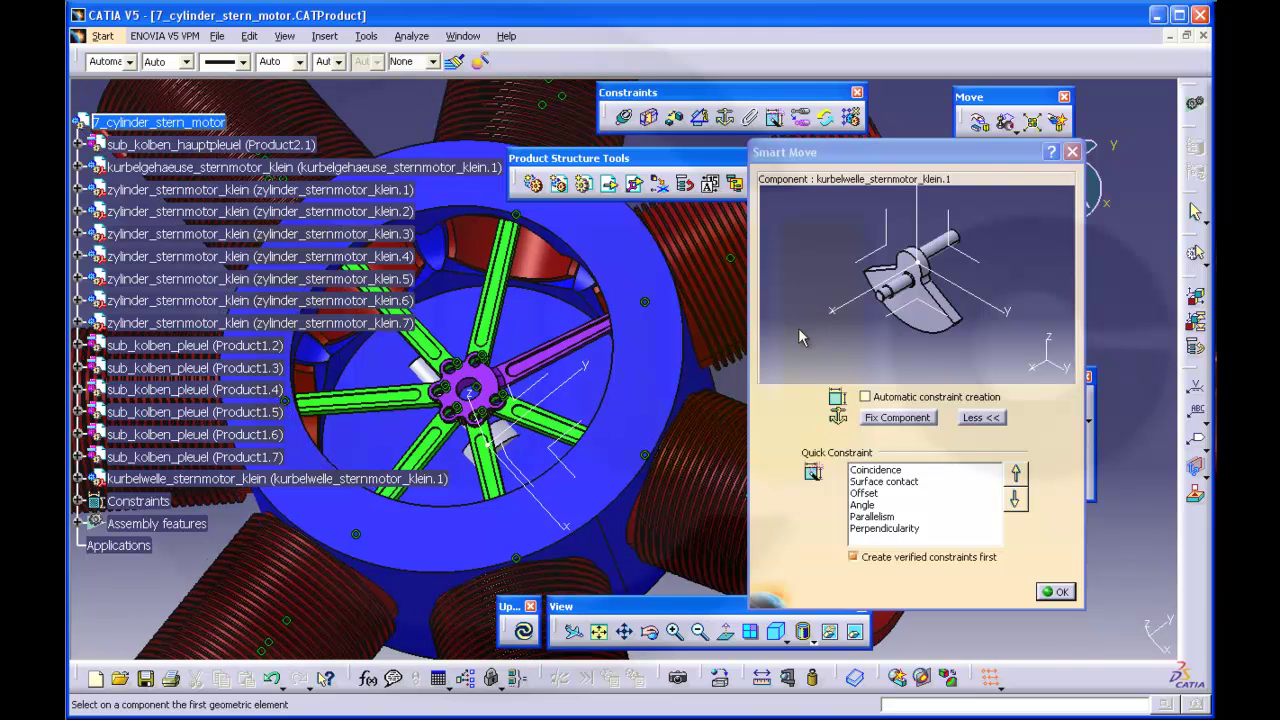
middle_drag(963, 321, 975, 272)
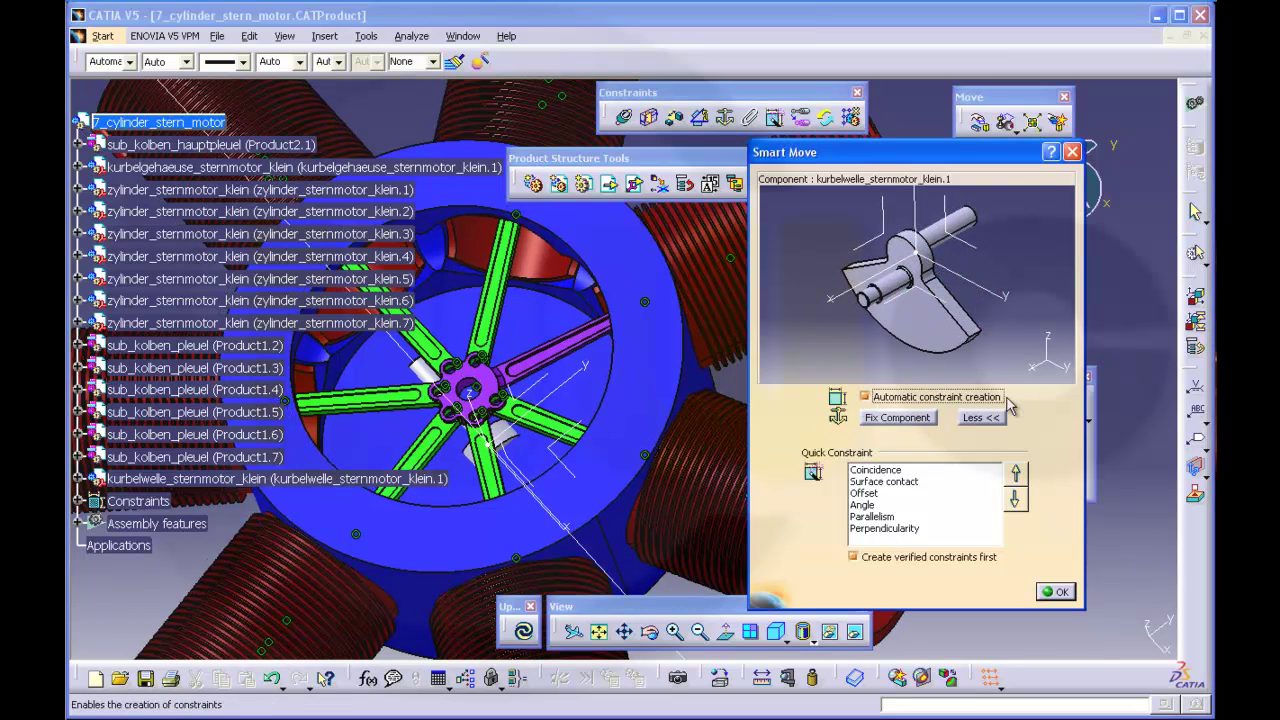
click(897, 288)
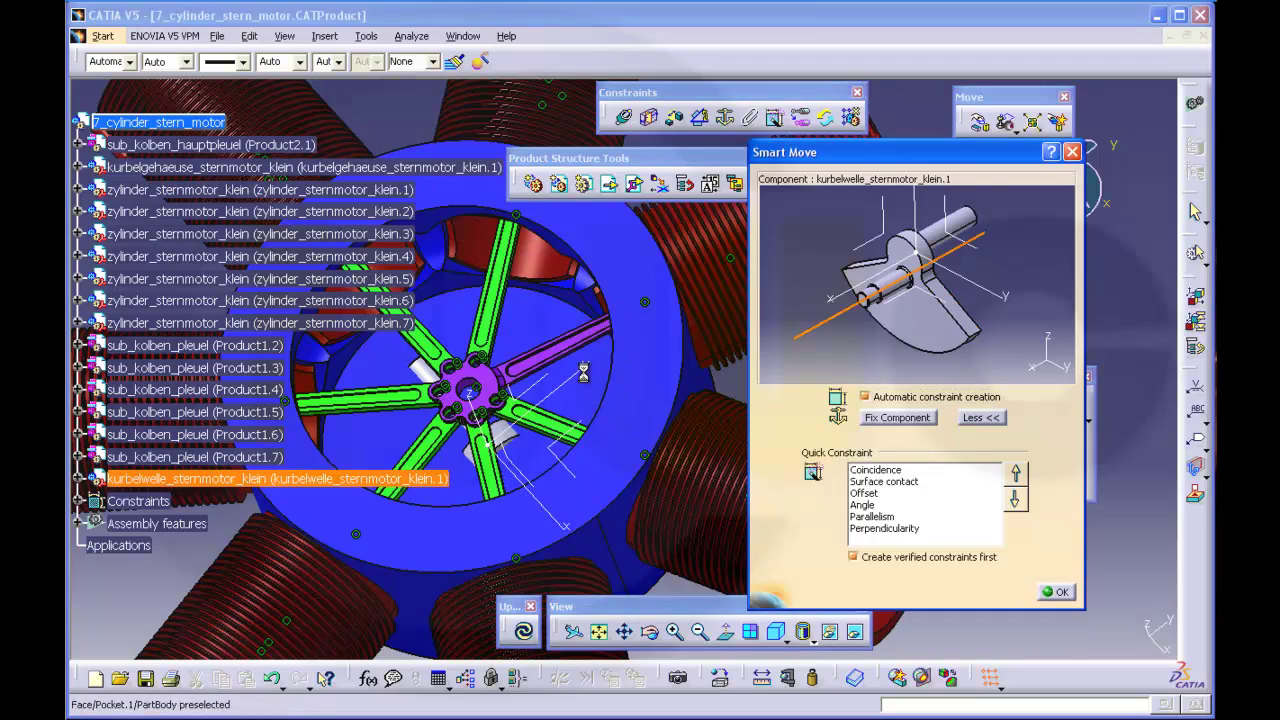
middle_drag(549, 360, 531, 385)
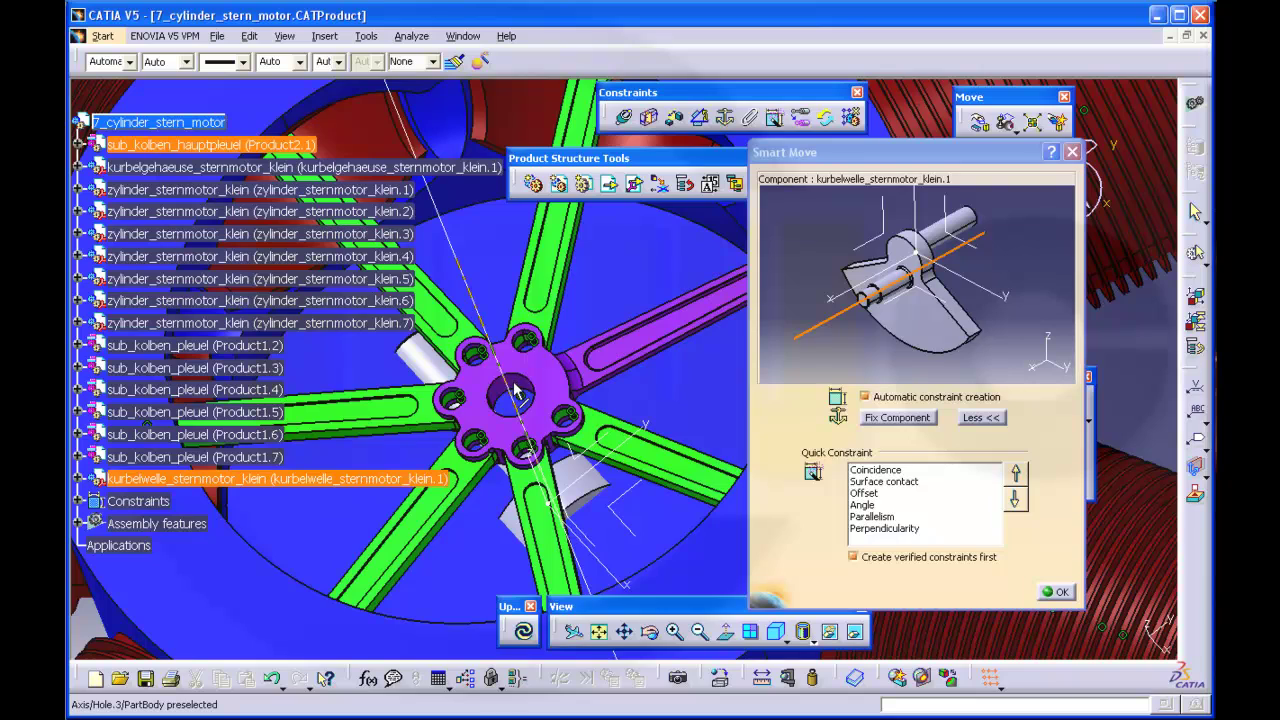
click(516, 390)
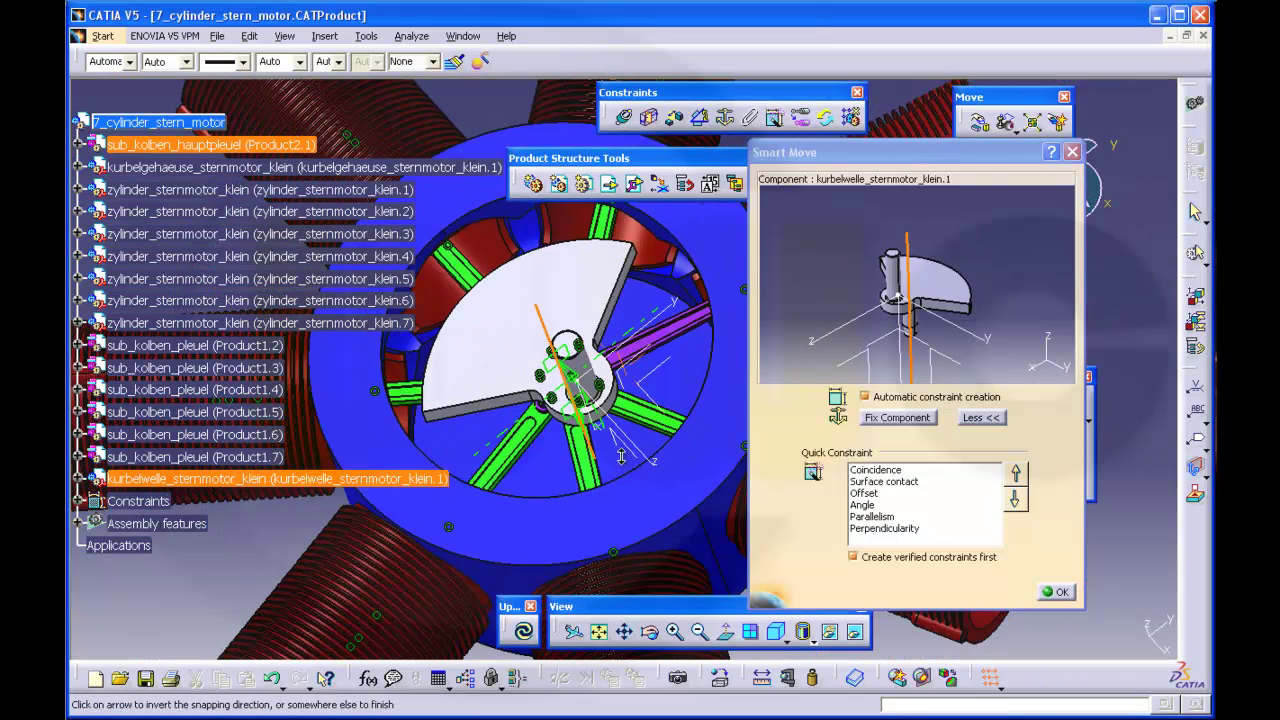
click(1126, 326)
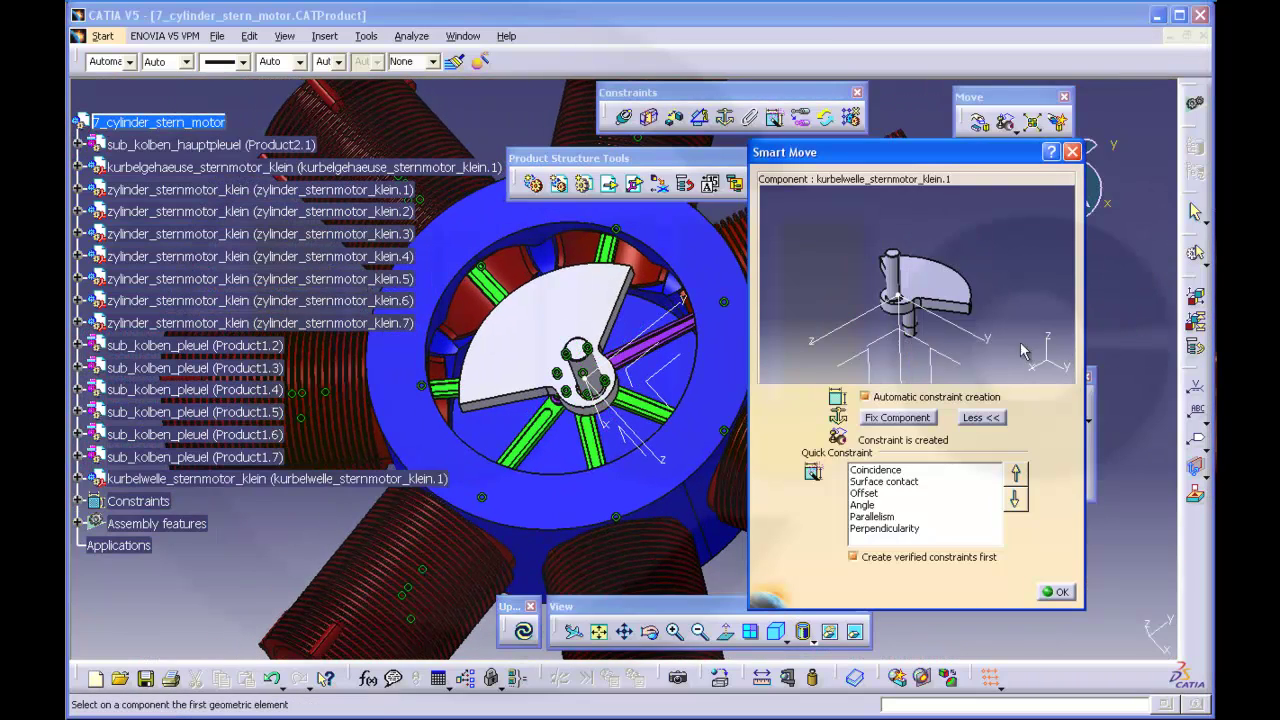
Step: Snap the ring-shaped shoulder on the crank pin to the main rod's hub face with an automatic constraint and finish Smart Move
middle_drag(612, 428, 574, 331)
middle_drag(947, 354, 937, 312)
middle_drag(881, 345, 968, 200)
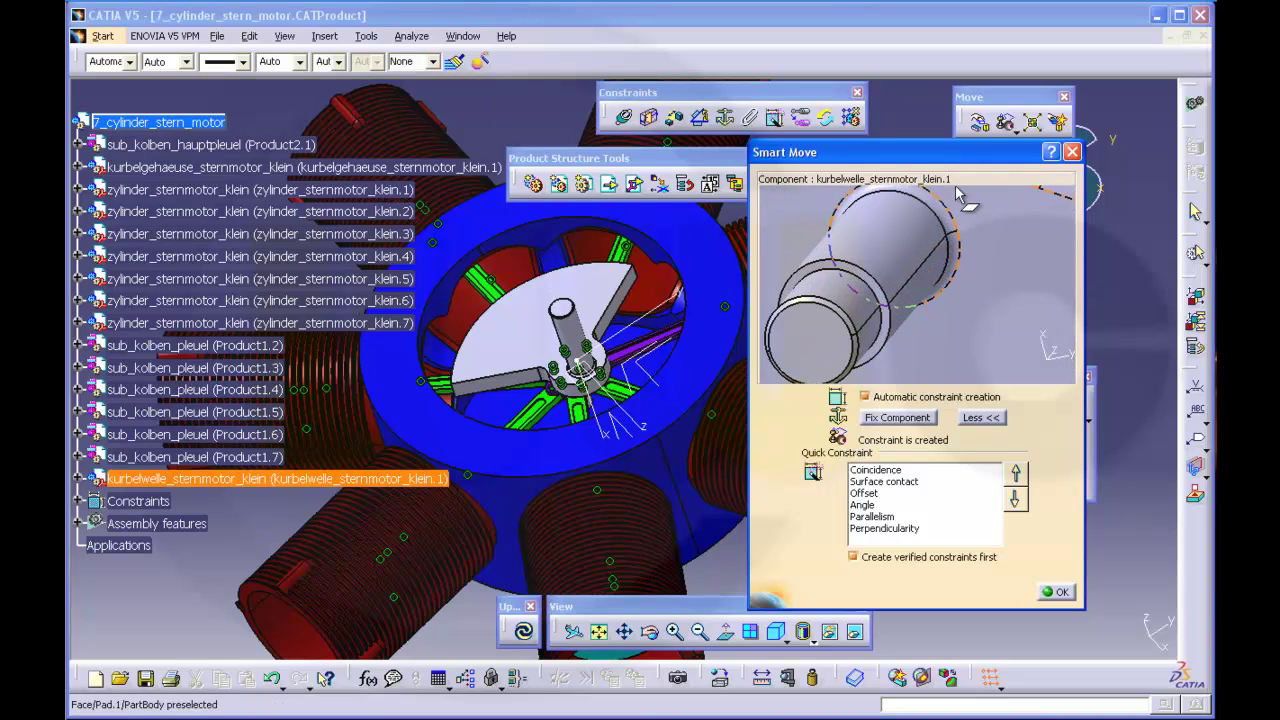
click(884, 305)
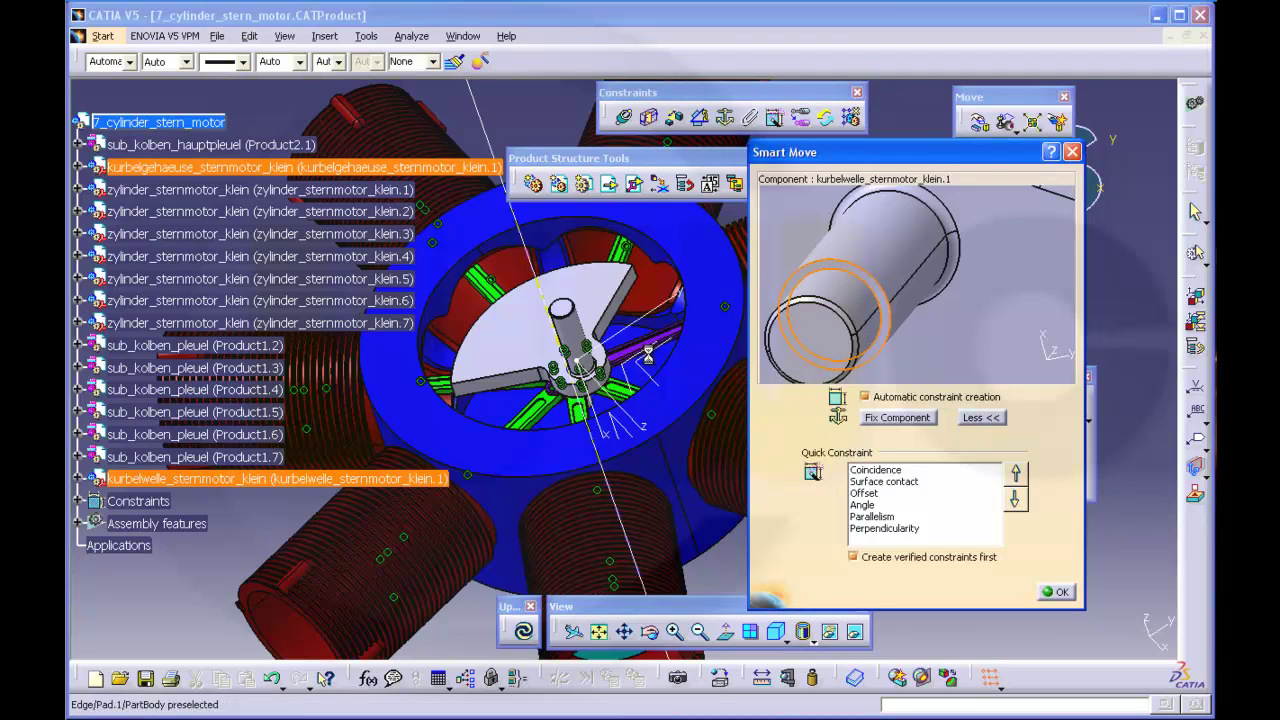
middle_drag(629, 369, 627, 255)
middle_drag(627, 330, 628, 238)
middle_drag(520, 325, 486, 317)
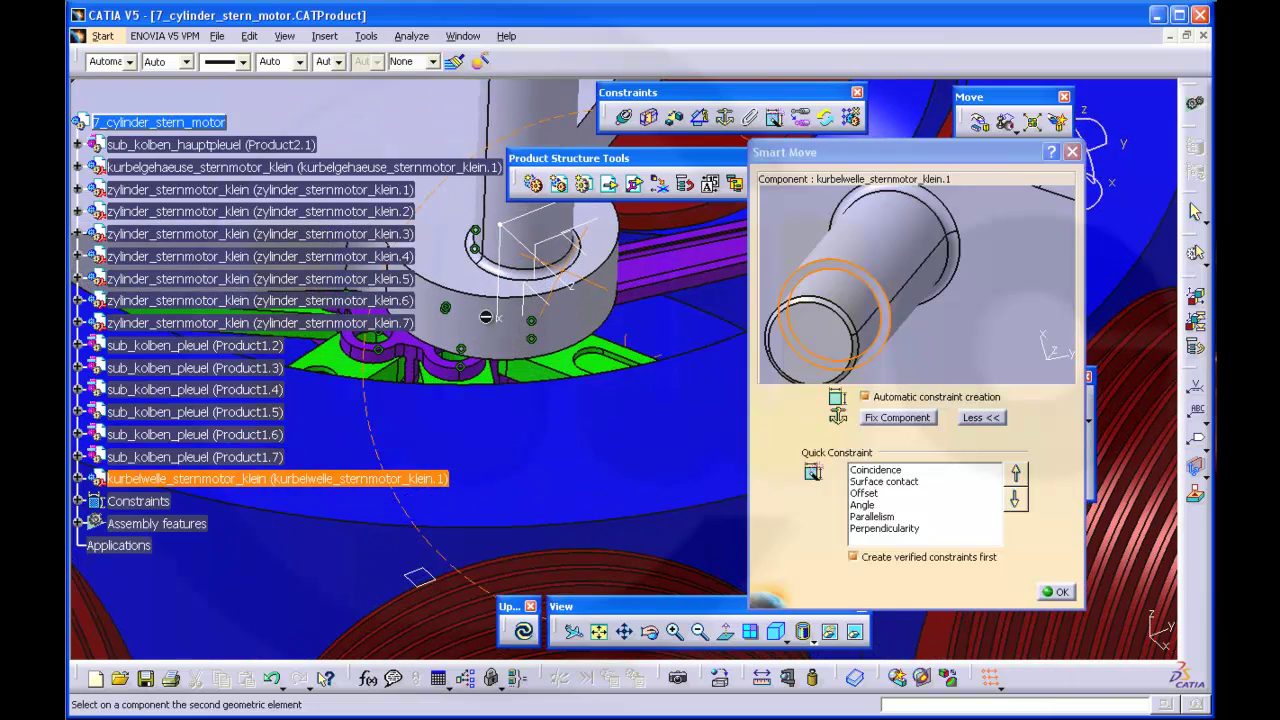
click(406, 346)
ctrl+middle_drag(575, 314, 590, 330)
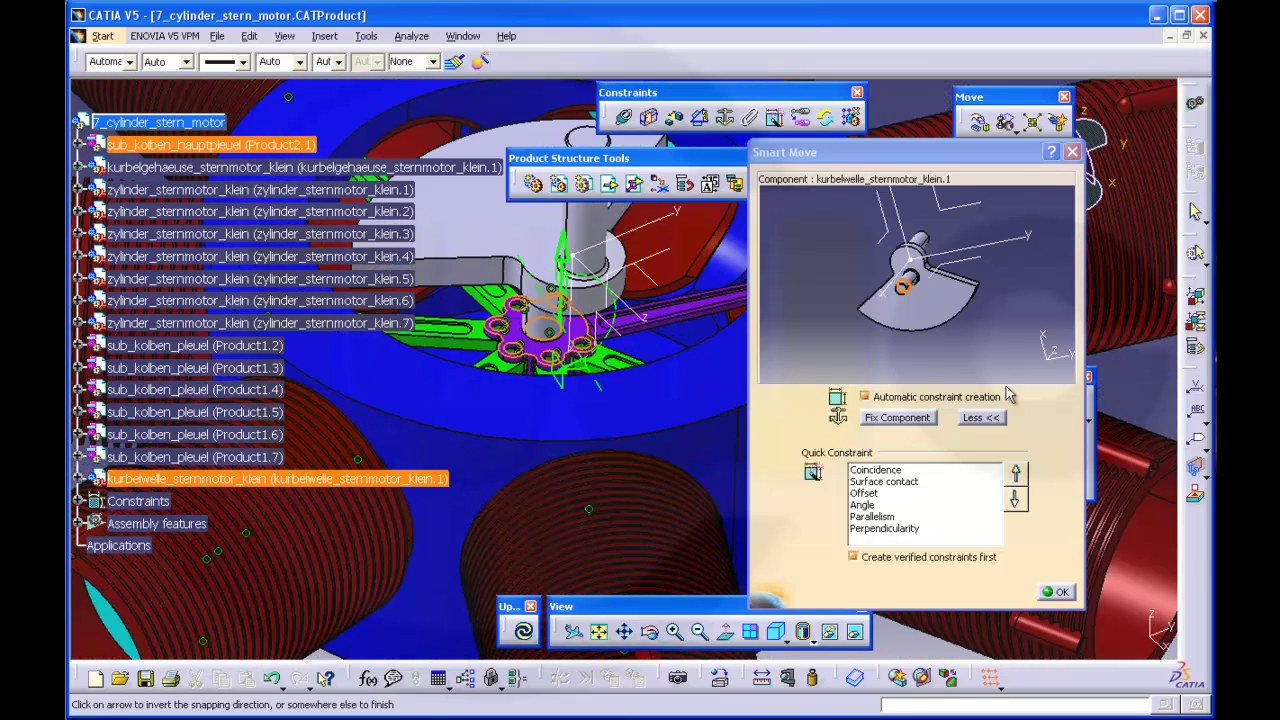
click(1142, 394)
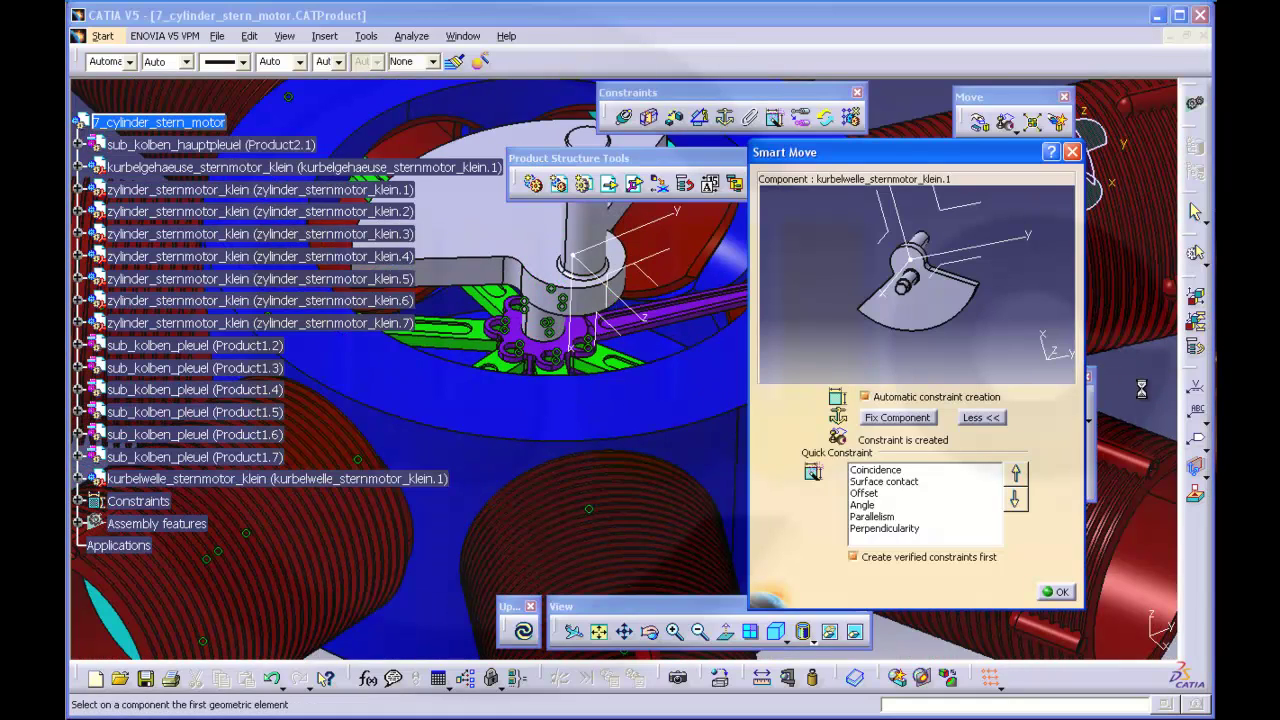
click(1062, 594)
Step: Create a coincidence constraint between the crankshaft's main shaft axis and the crankcase axis, and update the assembly
mouse_move(763, 414)
middle_down()
mouse_move(822, 432)
mouse_move(762, 430)
mouse_move(770, 410)
middle_up()
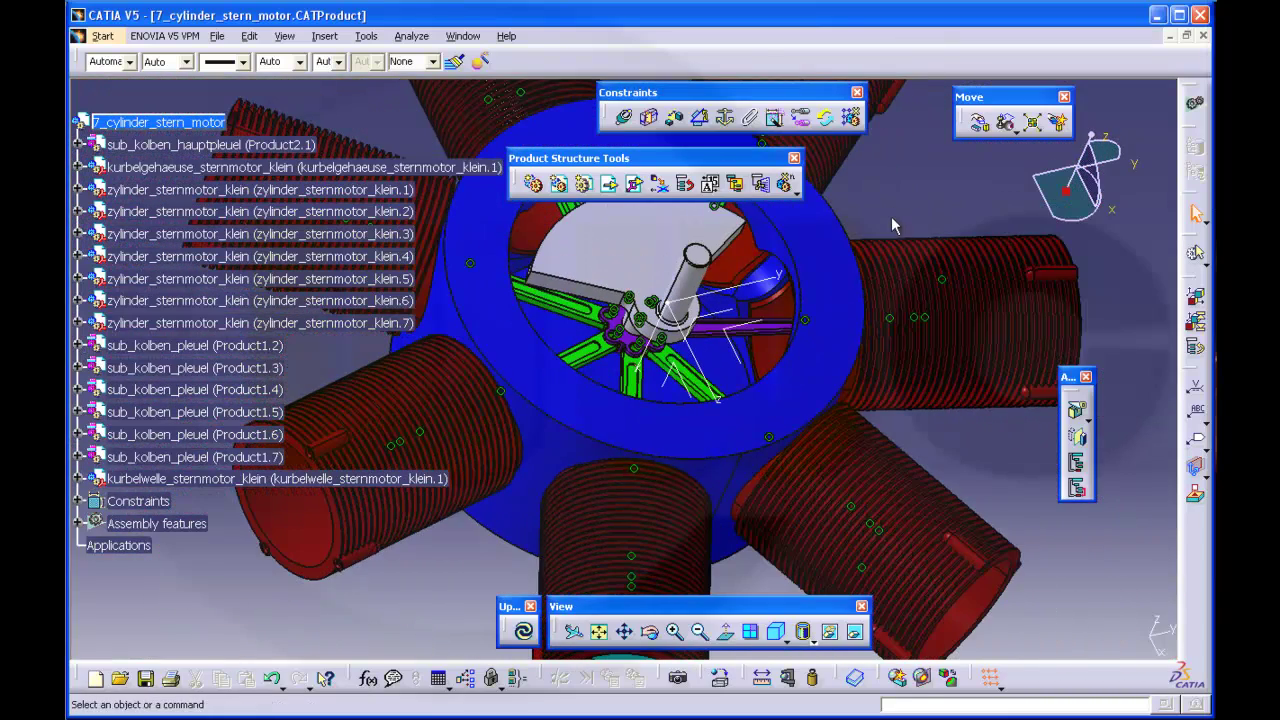
click(624, 117)
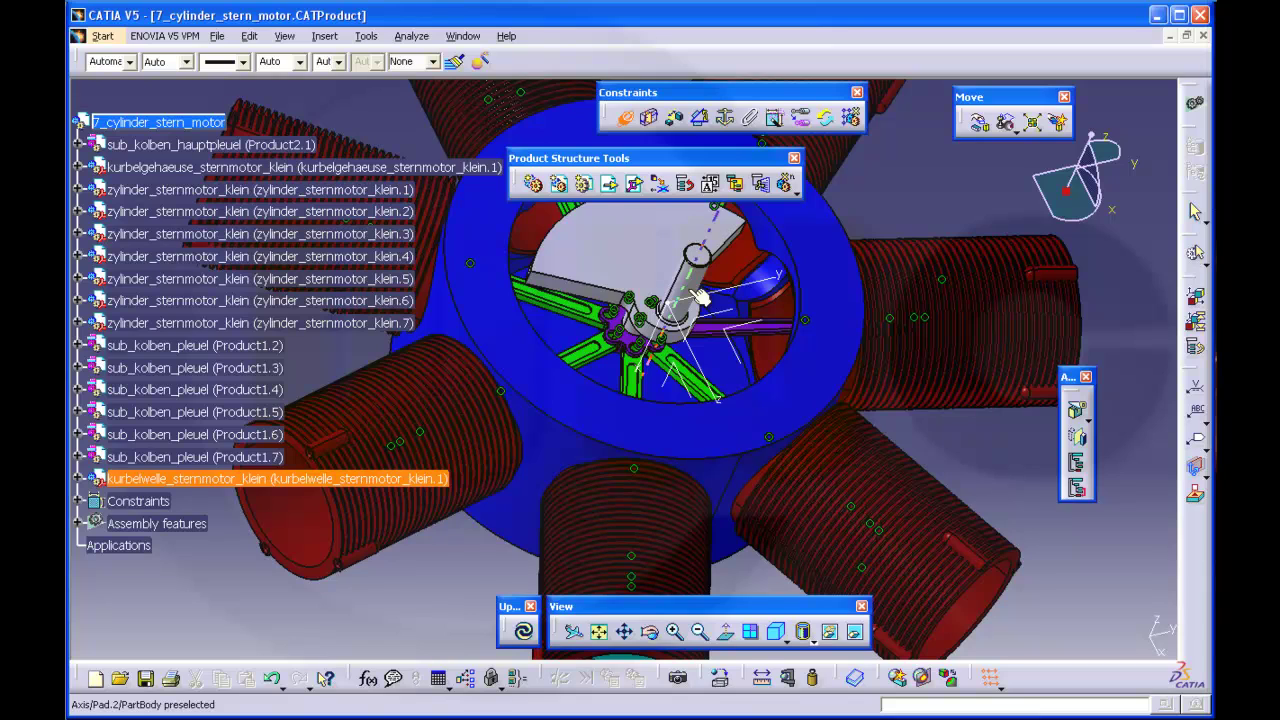
click(700, 297)
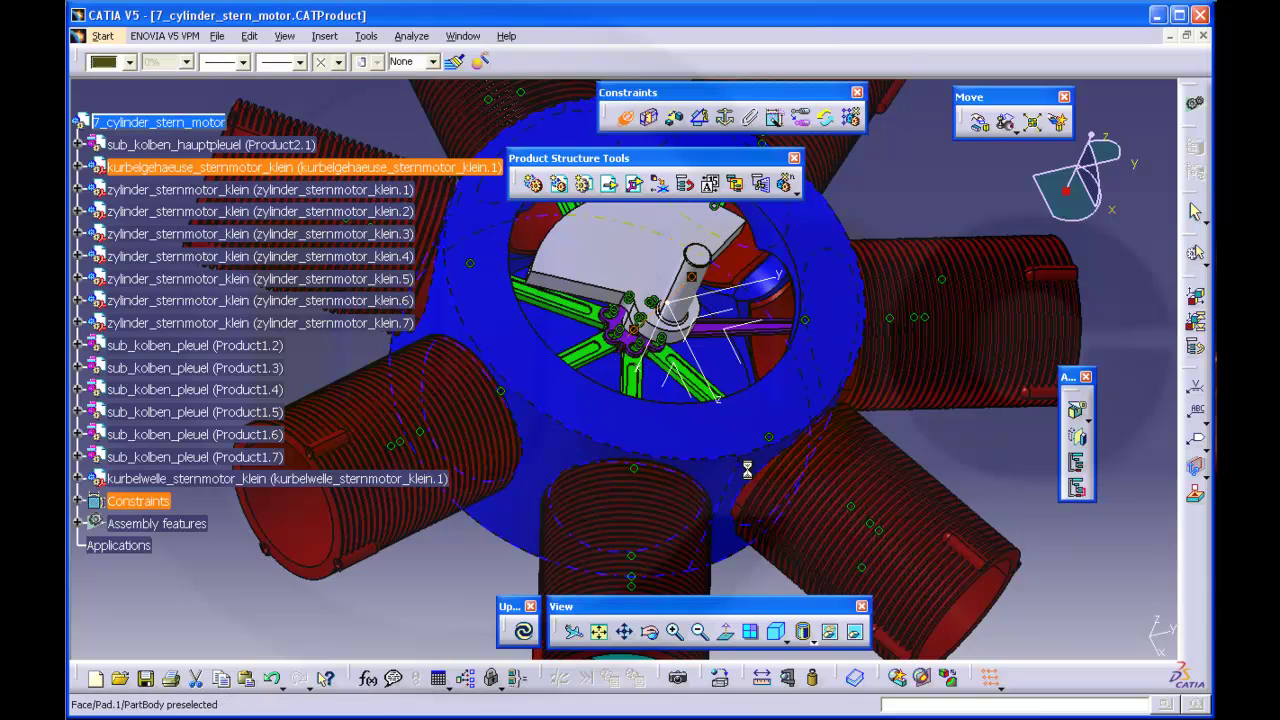
click(757, 510)
click(525, 632)
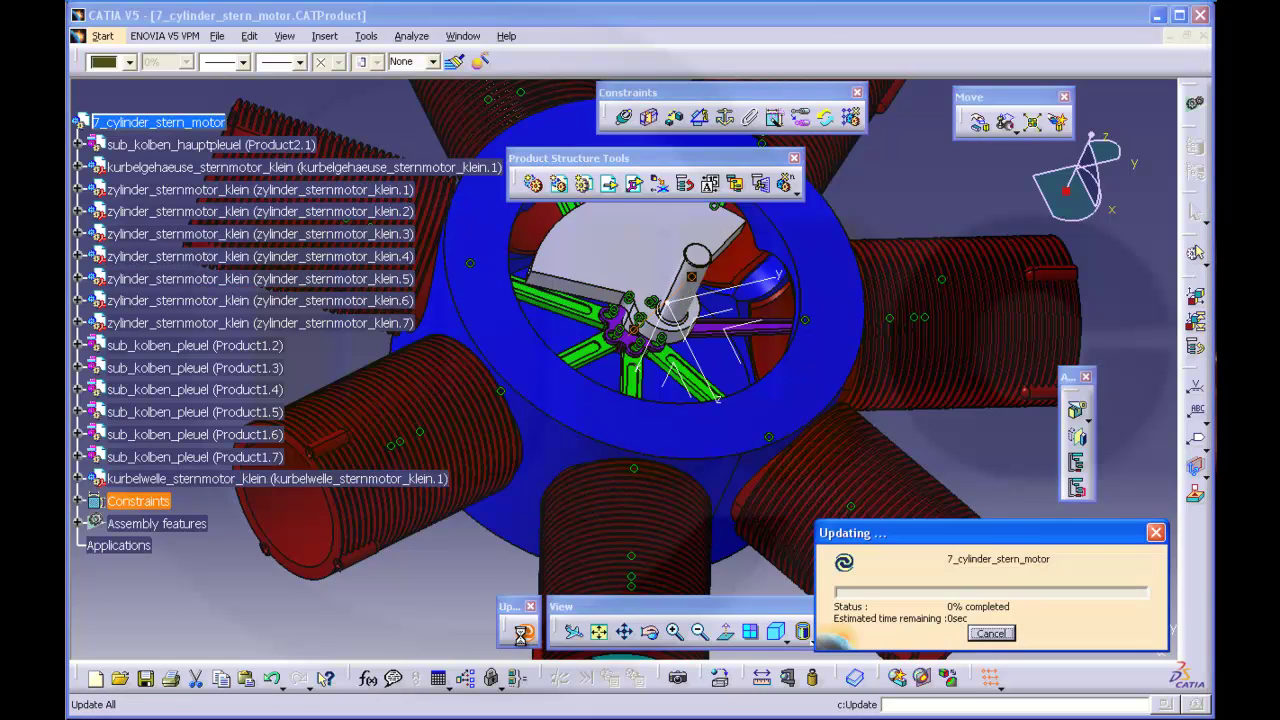
click(898, 187)
Step: Set the opacity of all seven zylinder_sternmotor_klein cylinders to 50%
middle_drag(898, 187, 893, 296)
scroll(893, 296, down, 1)
middle_drag(617, 352, 752, 343)
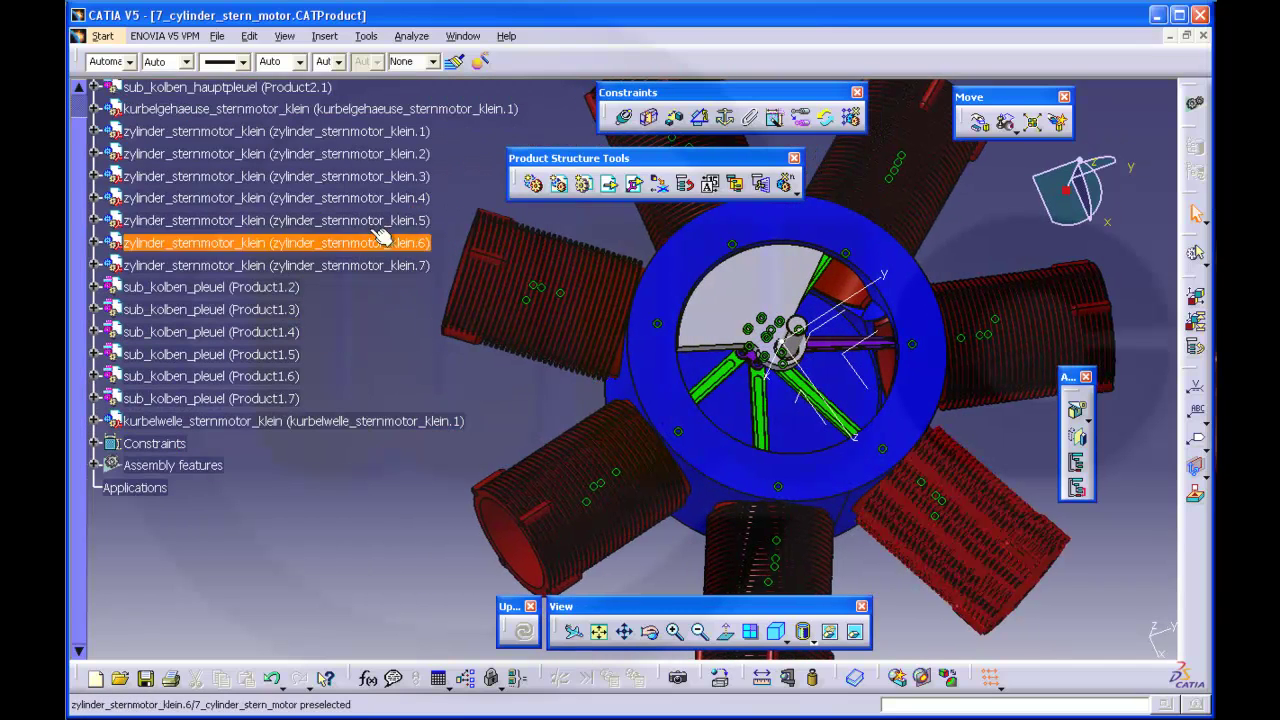
click(366, 131)
shift+click(343, 265)
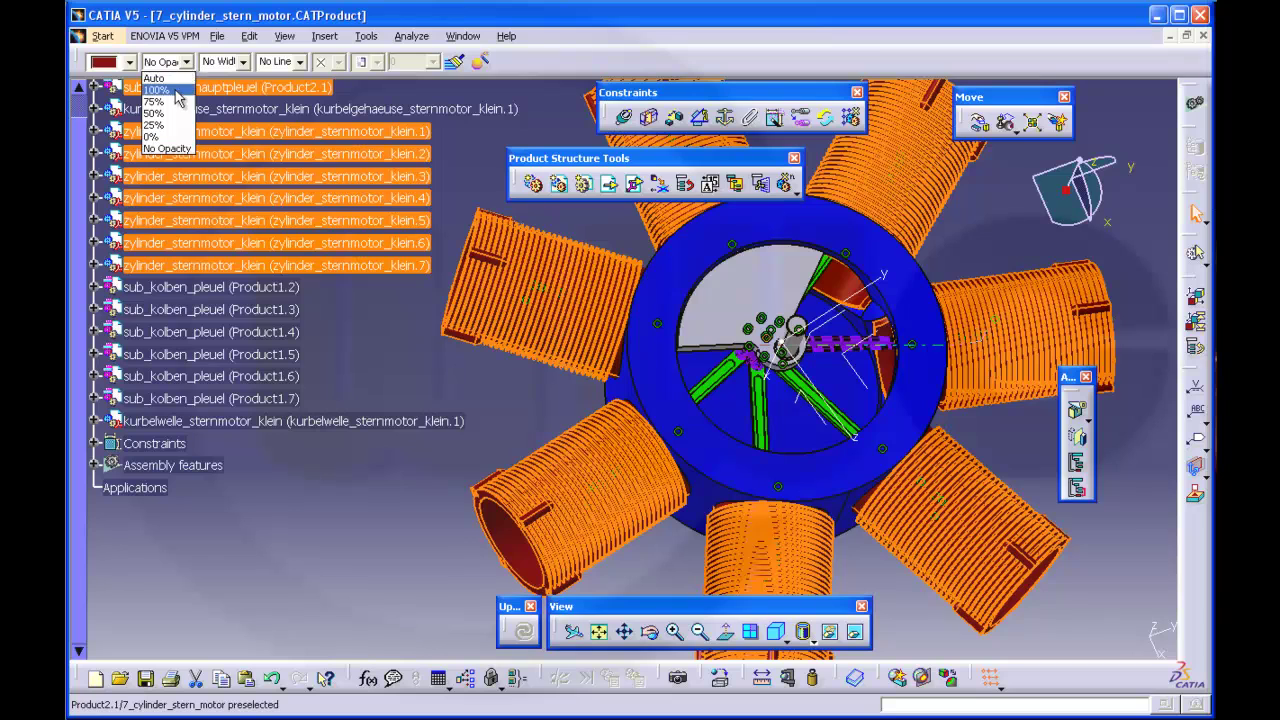
click(153, 113)
click(436, 329)
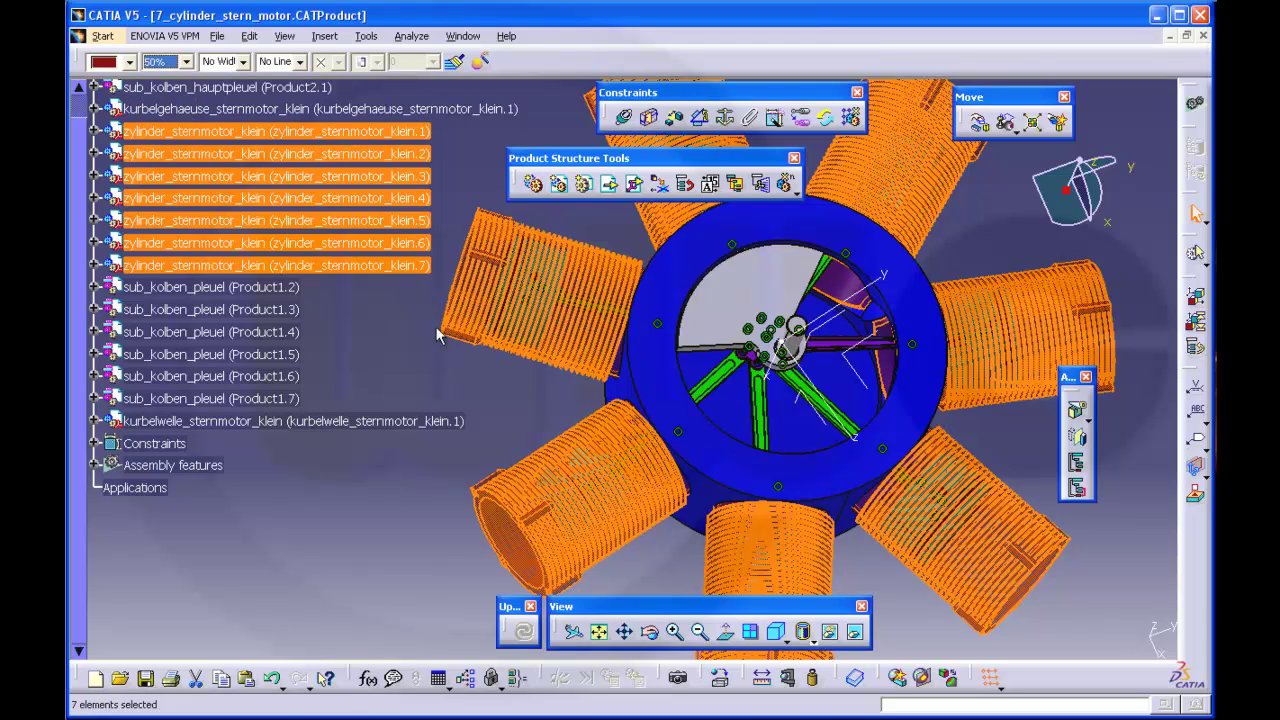
Step: Set the opacity of the crankshaft's large counterweight face to 50%
middle_drag(890, 430, 765, 370)
click(765, 370)
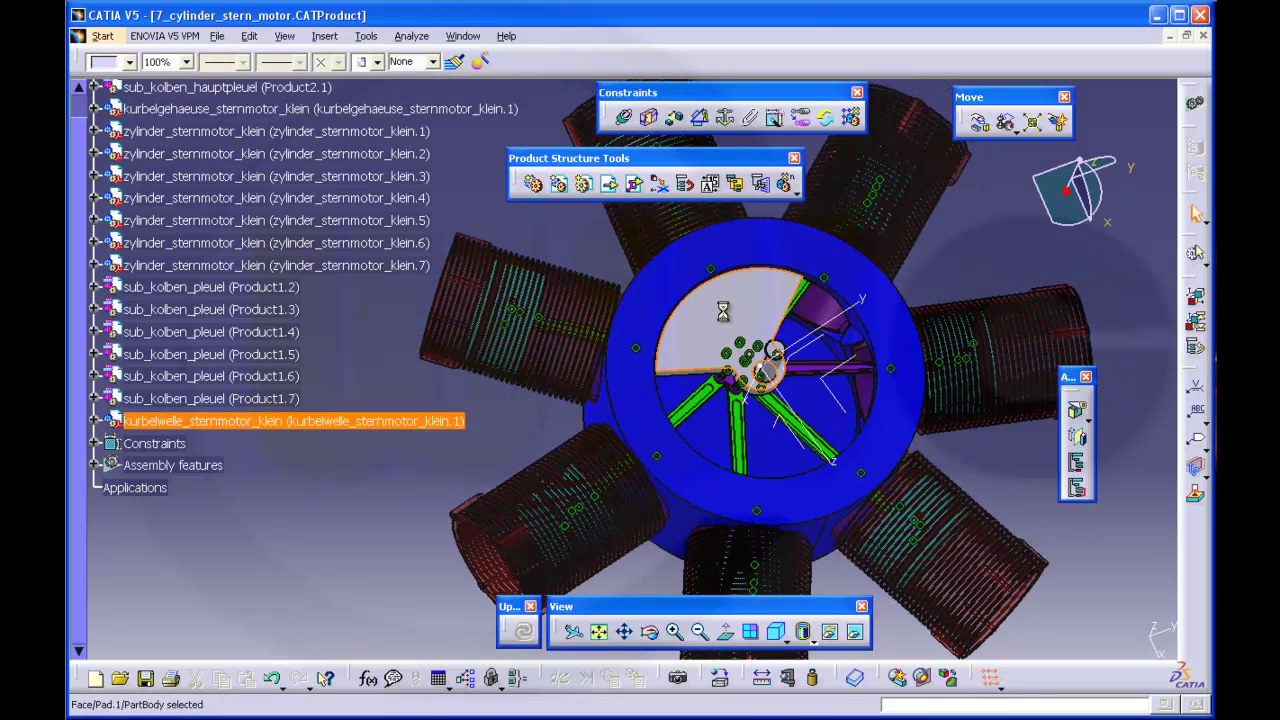
click(186, 62)
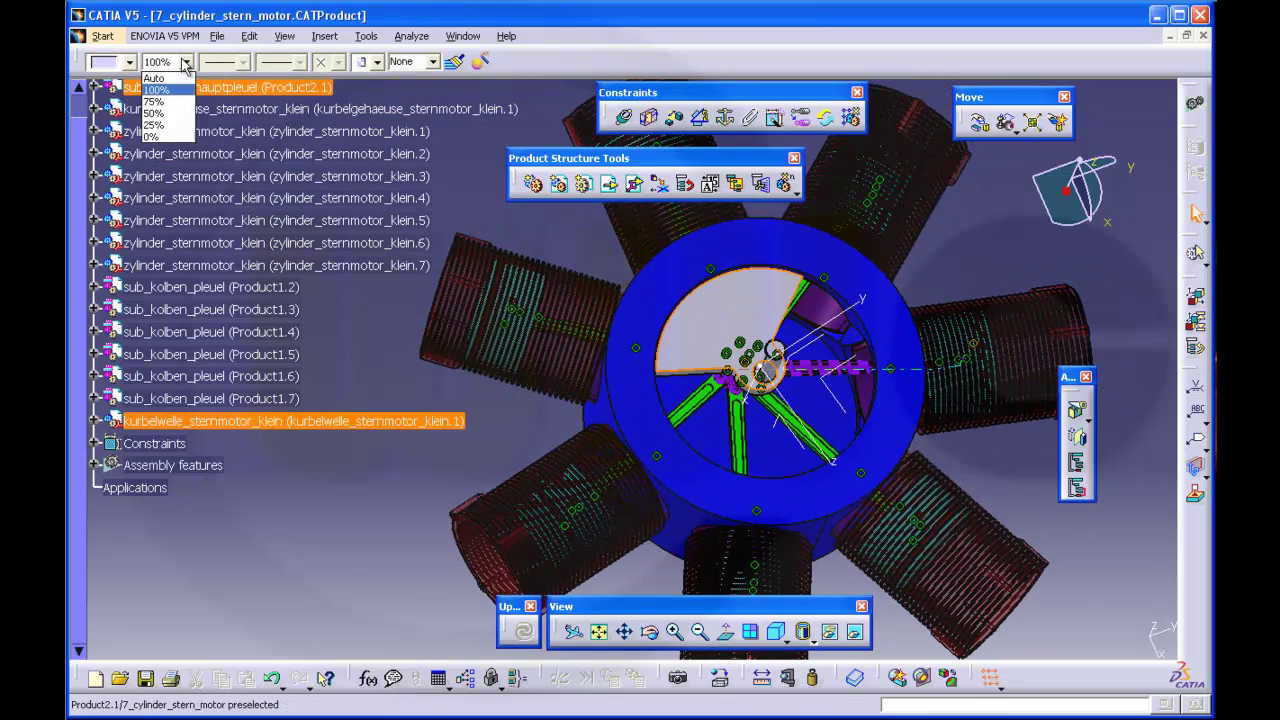
click(170, 113)
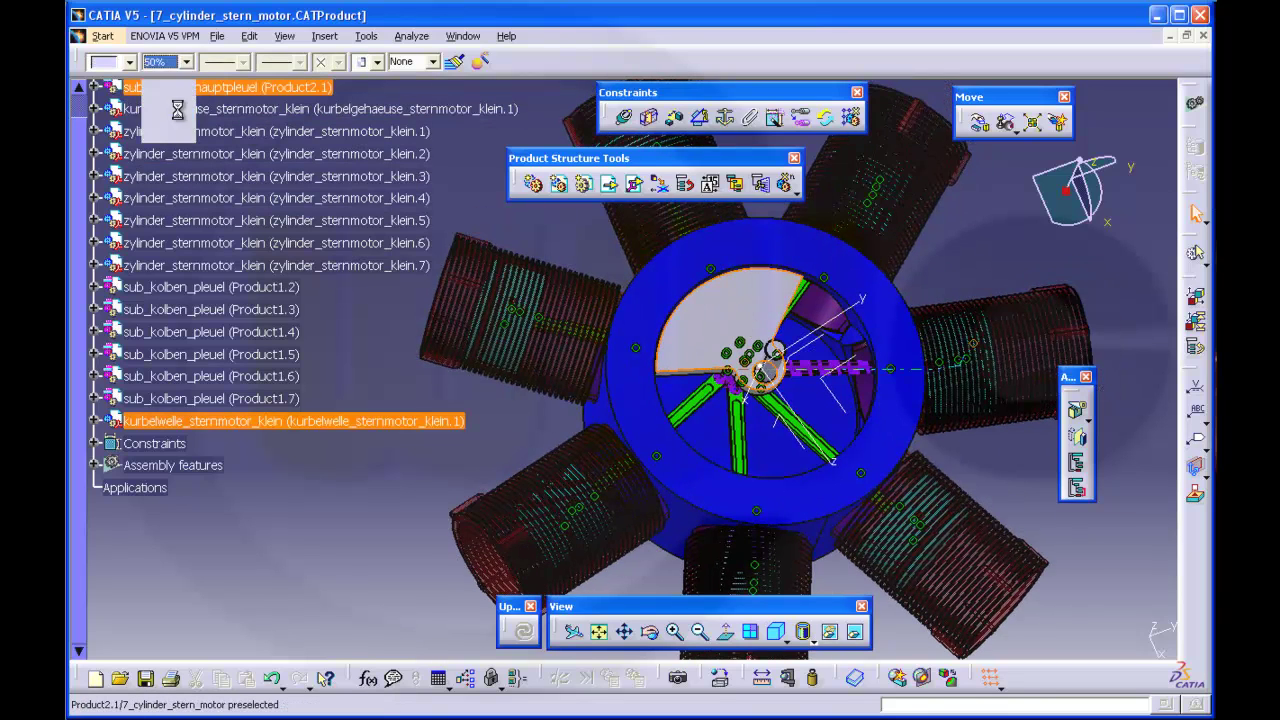
click(972, 257)
middle_drag(917, 297, 819, 362)
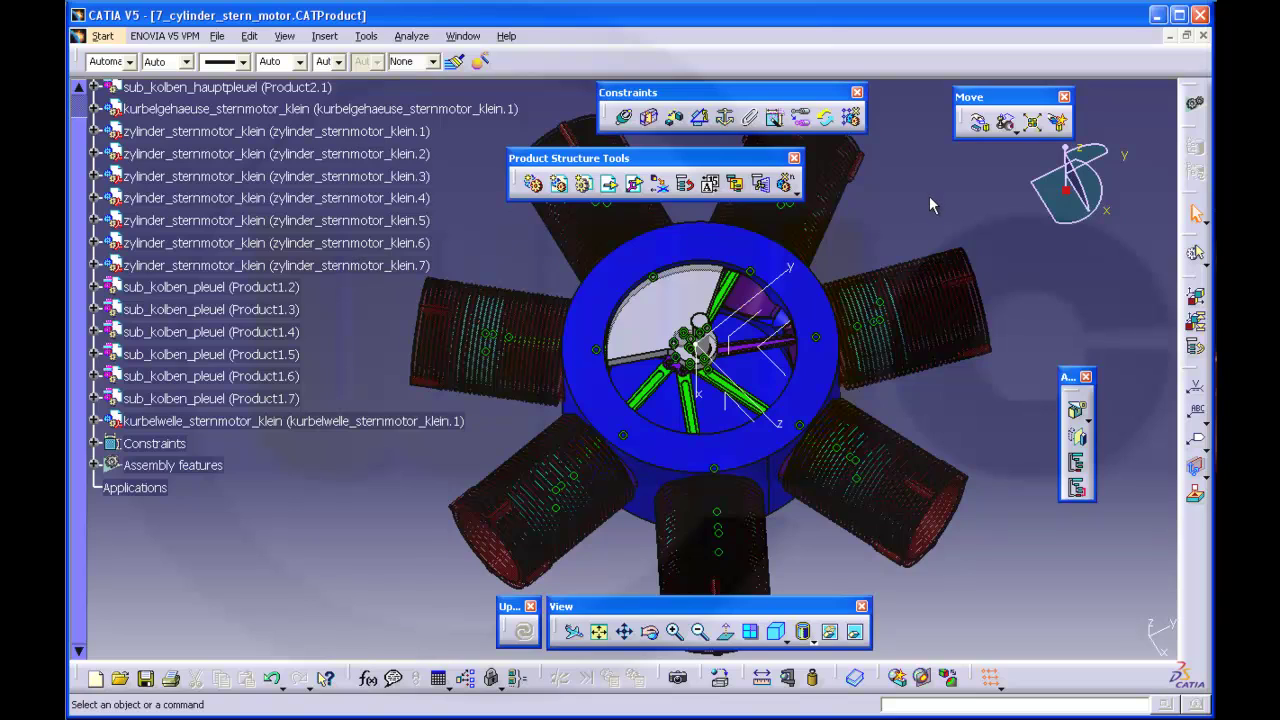
Step: Rotate the crankshaft around the crankcase's central axis with respect to constraints, swinging its counterweight to the opposite side, and accept the manipulation
click(979, 122)
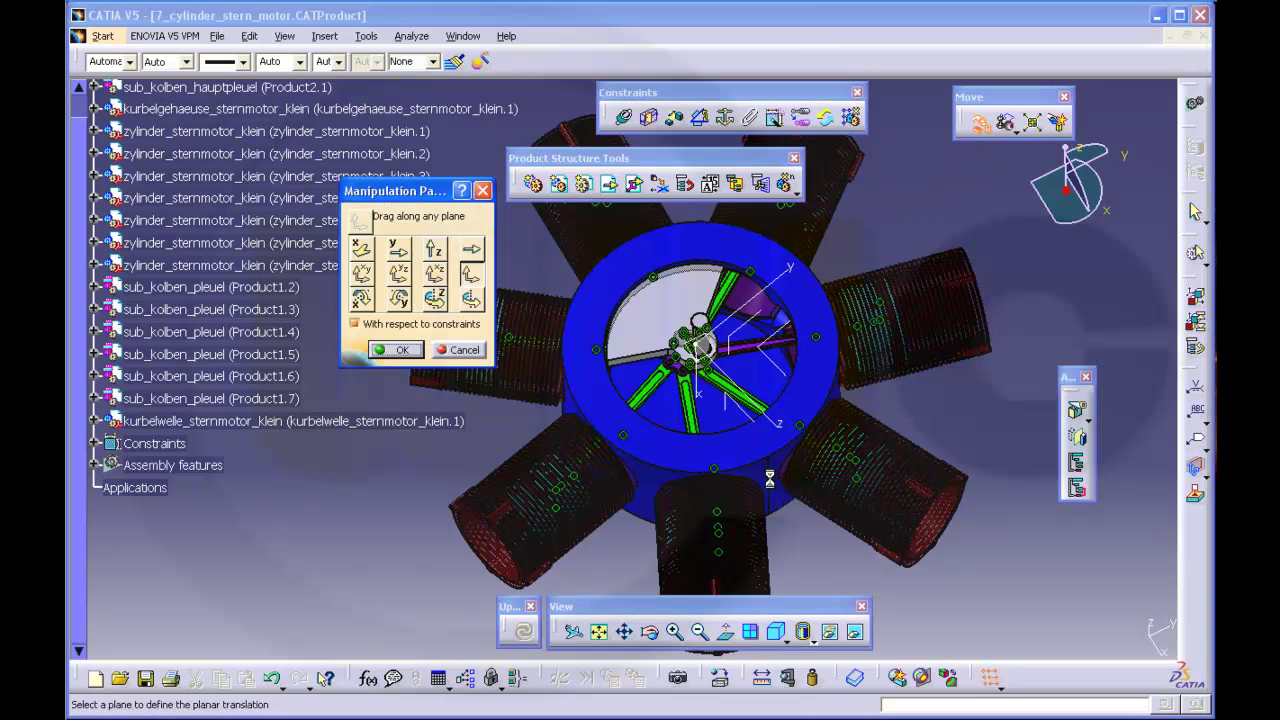
click(471, 298)
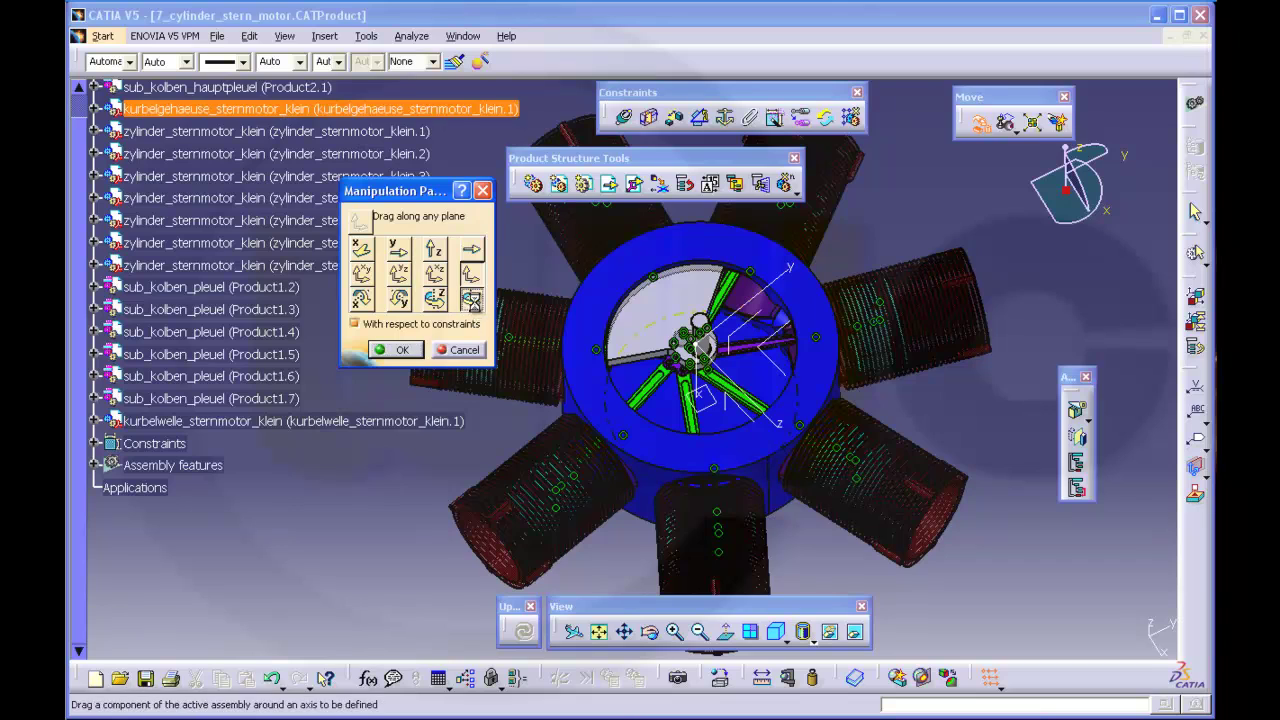
click(764, 470)
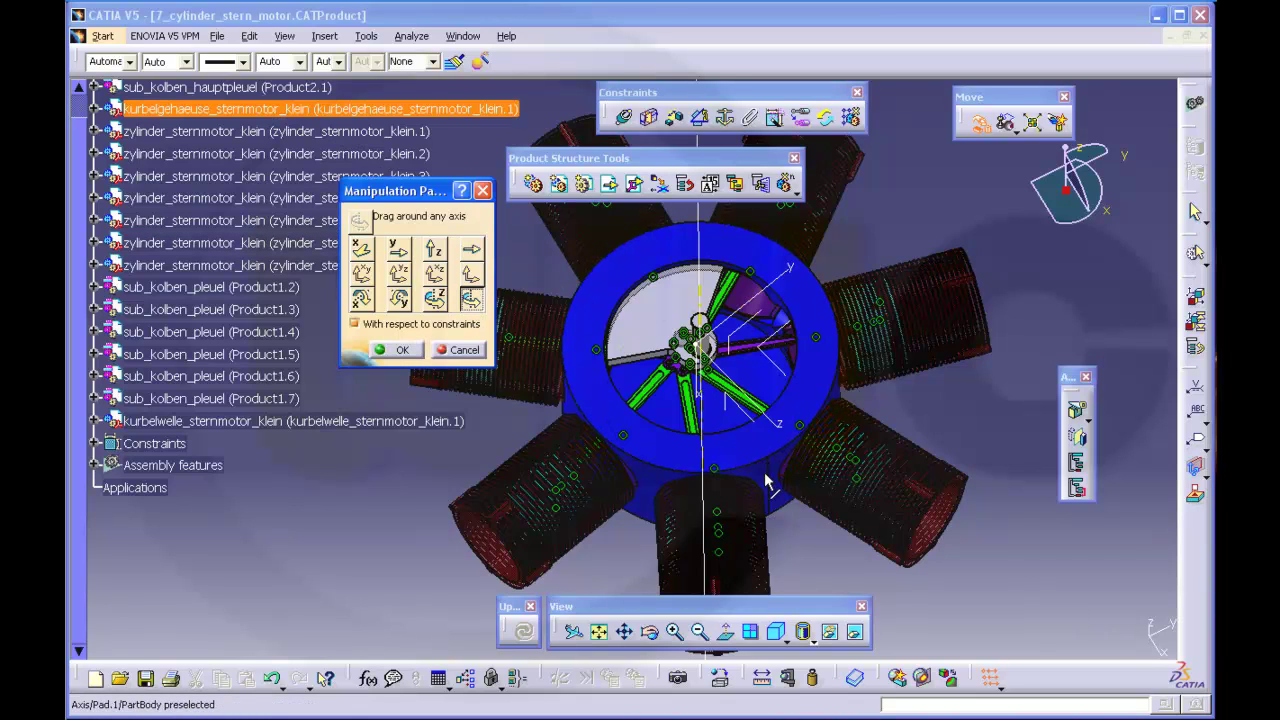
drag(640, 350, 690, 372)
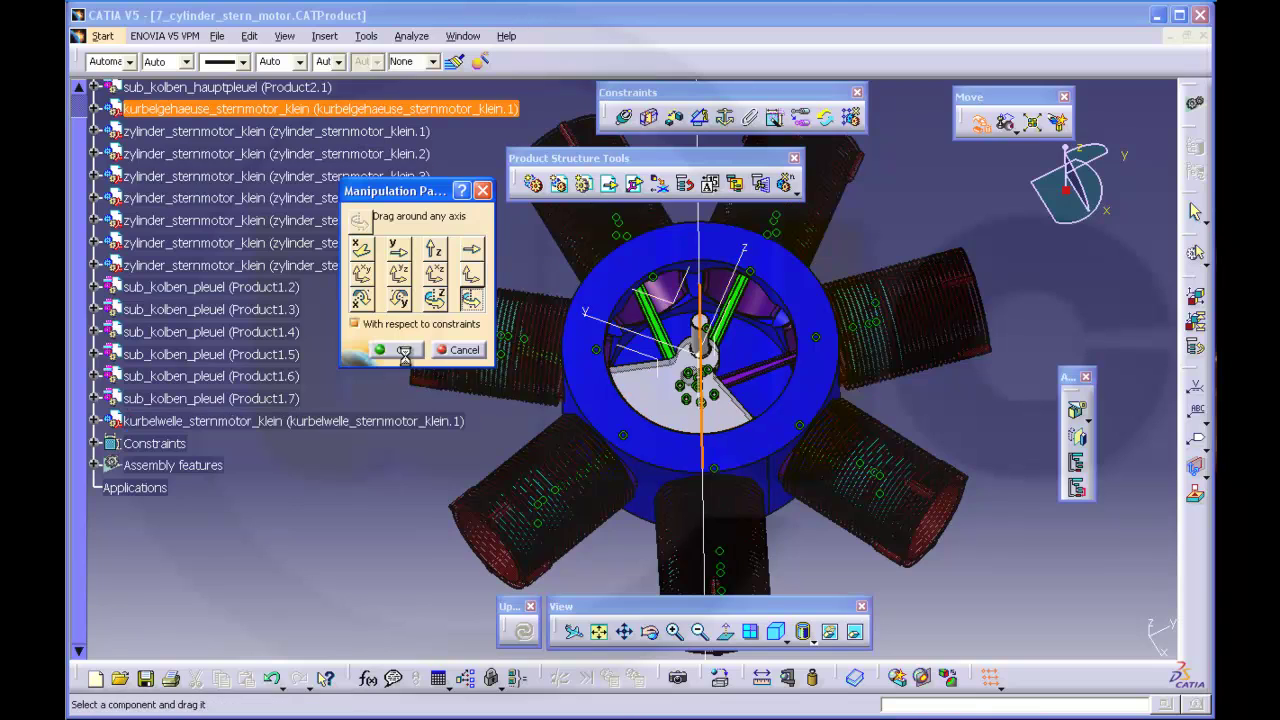
click(404, 351)
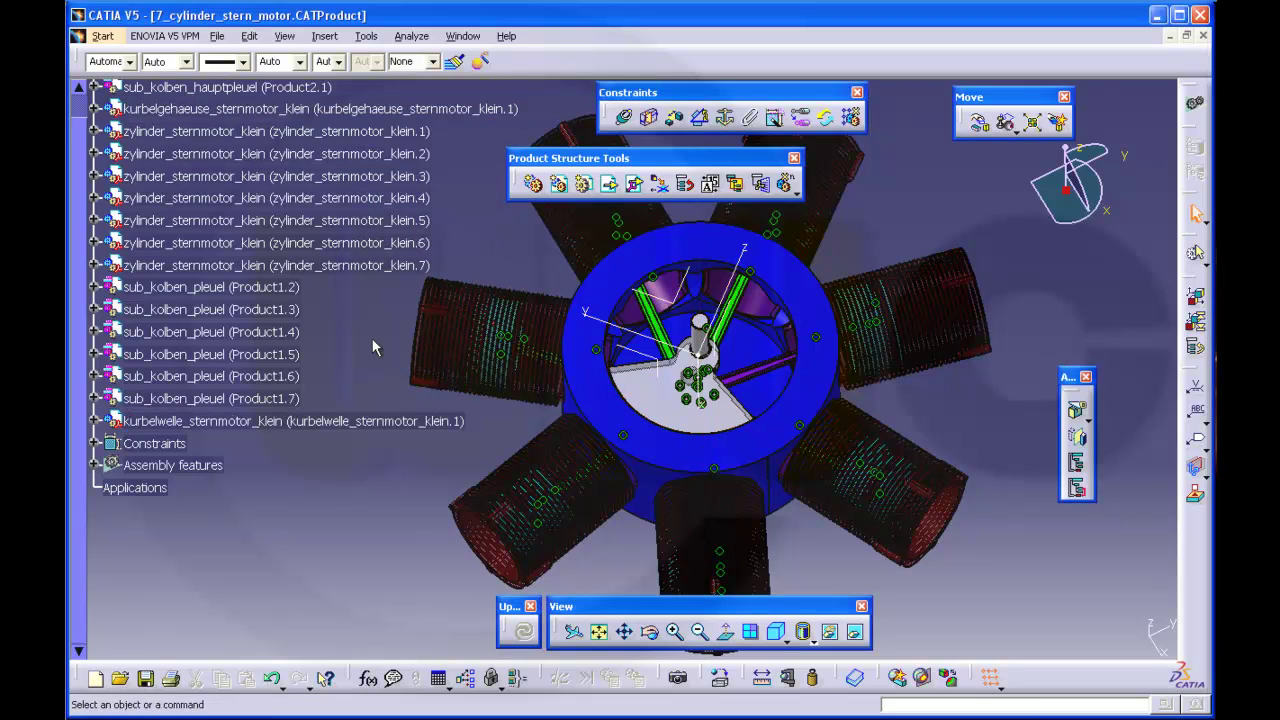
Step: Open the sub_kolben_hauptpleuel subassembly (Product2.1) in its own window
middle_drag(941, 439, 723, 422)
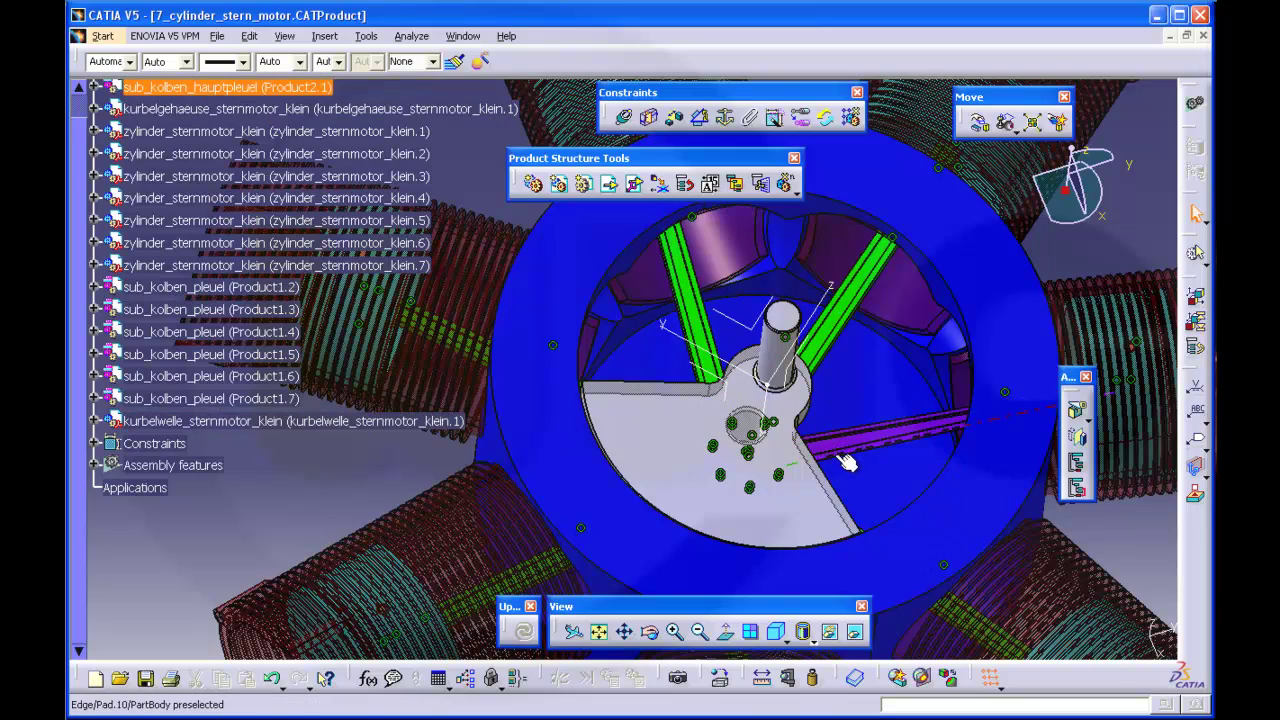
middle_drag(846, 460, 467, 274)
click(560, 275)
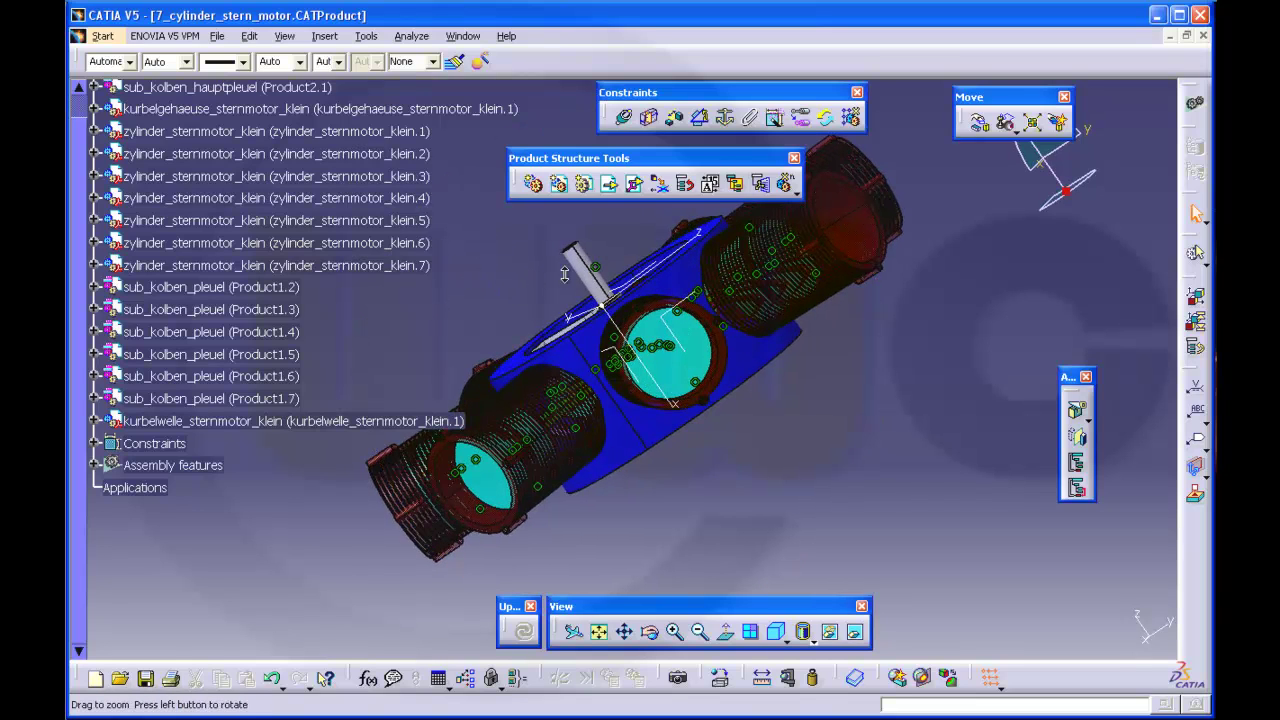
middle_drag(565, 275, 569, 278)
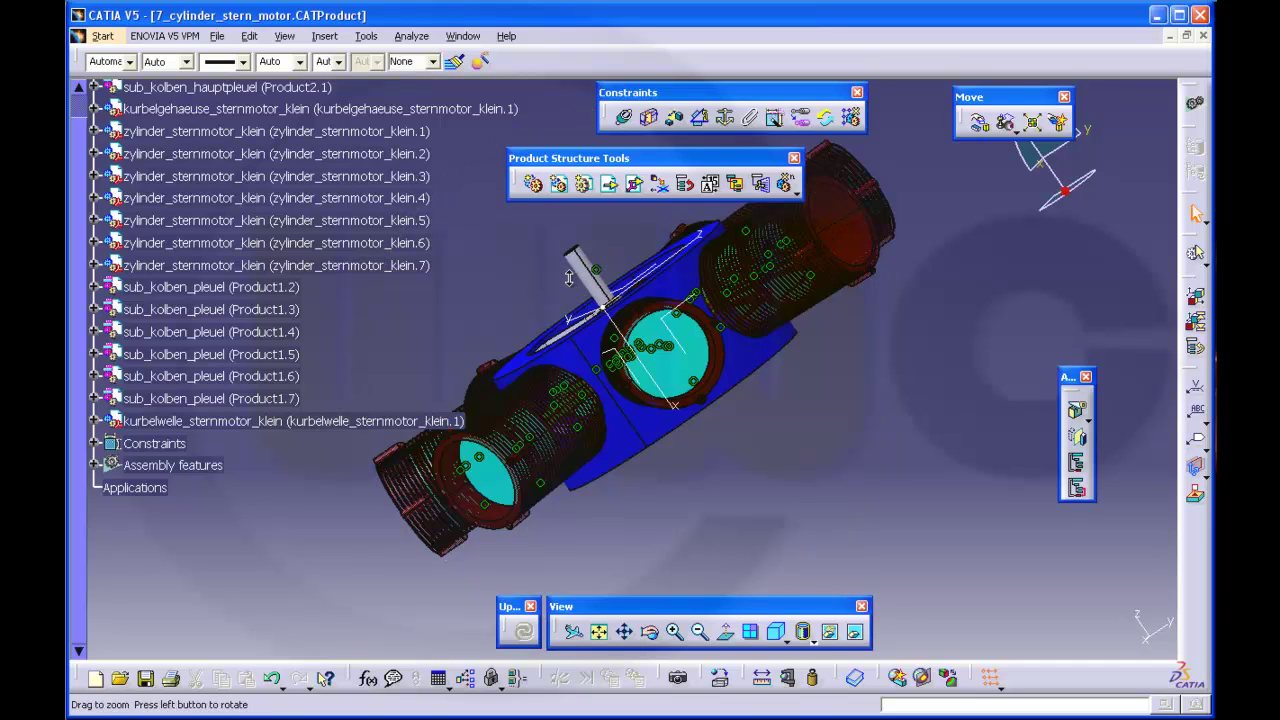
middle_drag(558, 278, 559, 305)
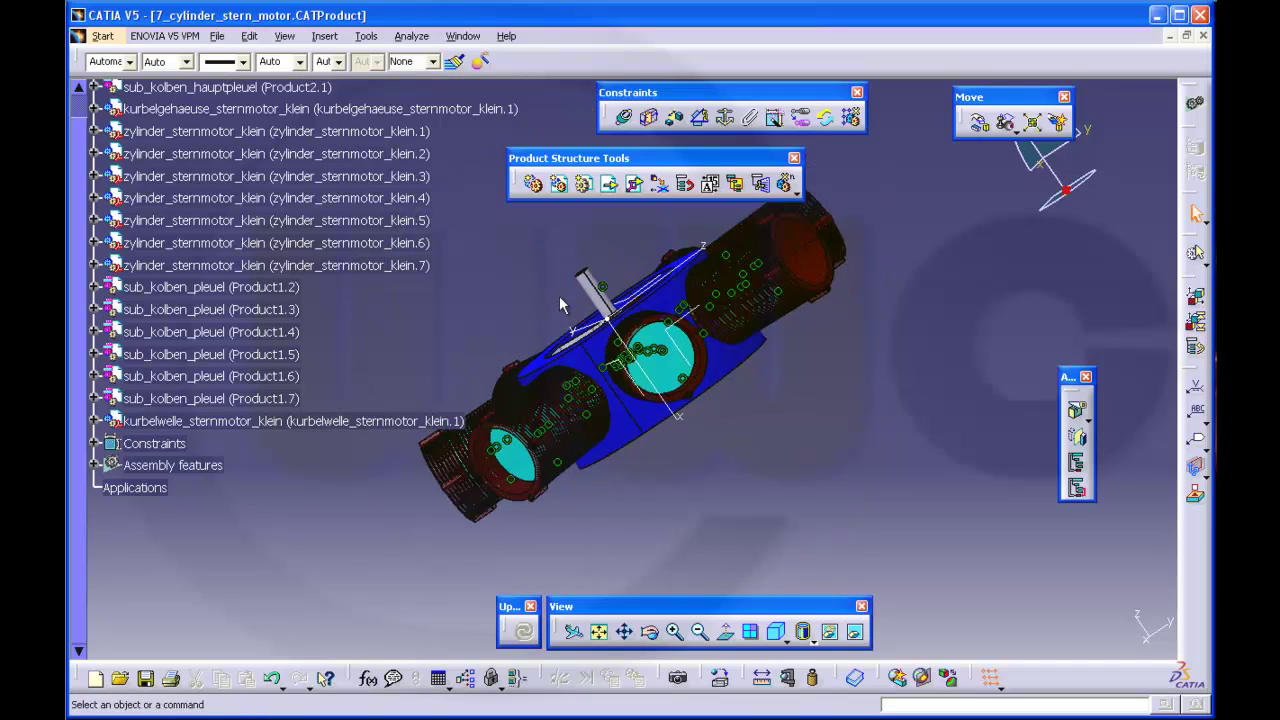
middle_drag(864, 341, 856, 346)
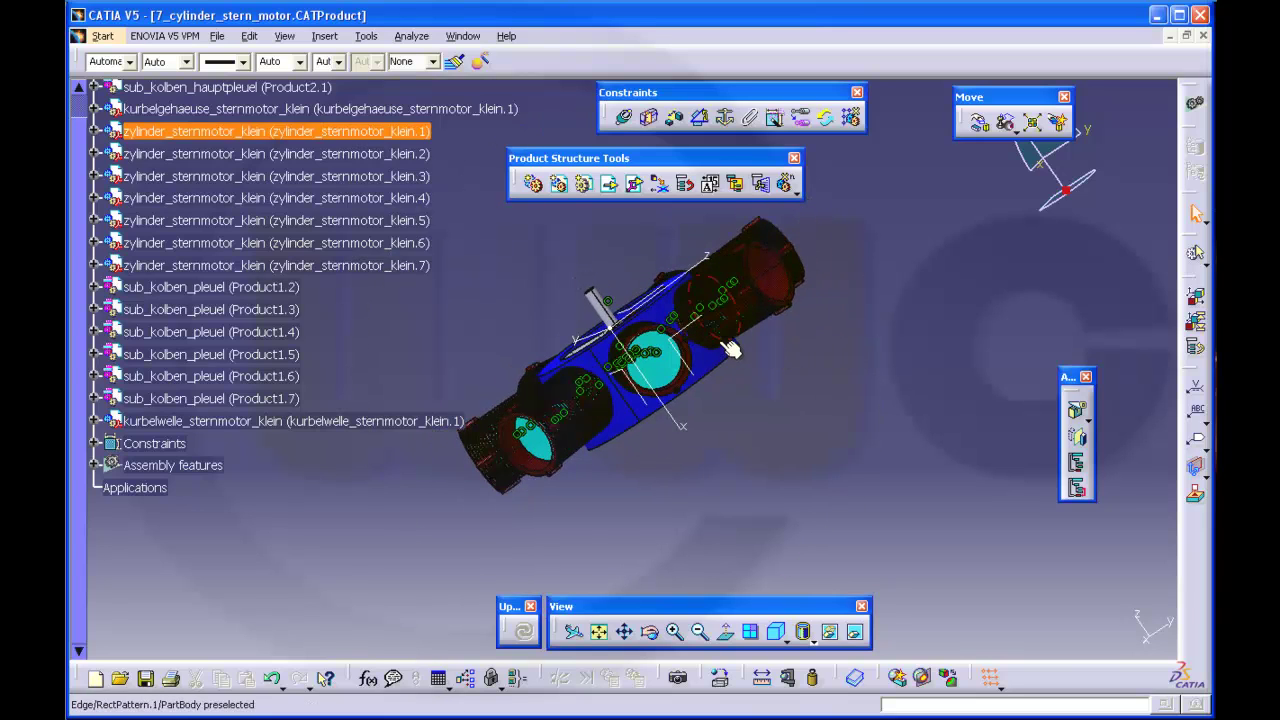
scroll(580, 300, up, 3)
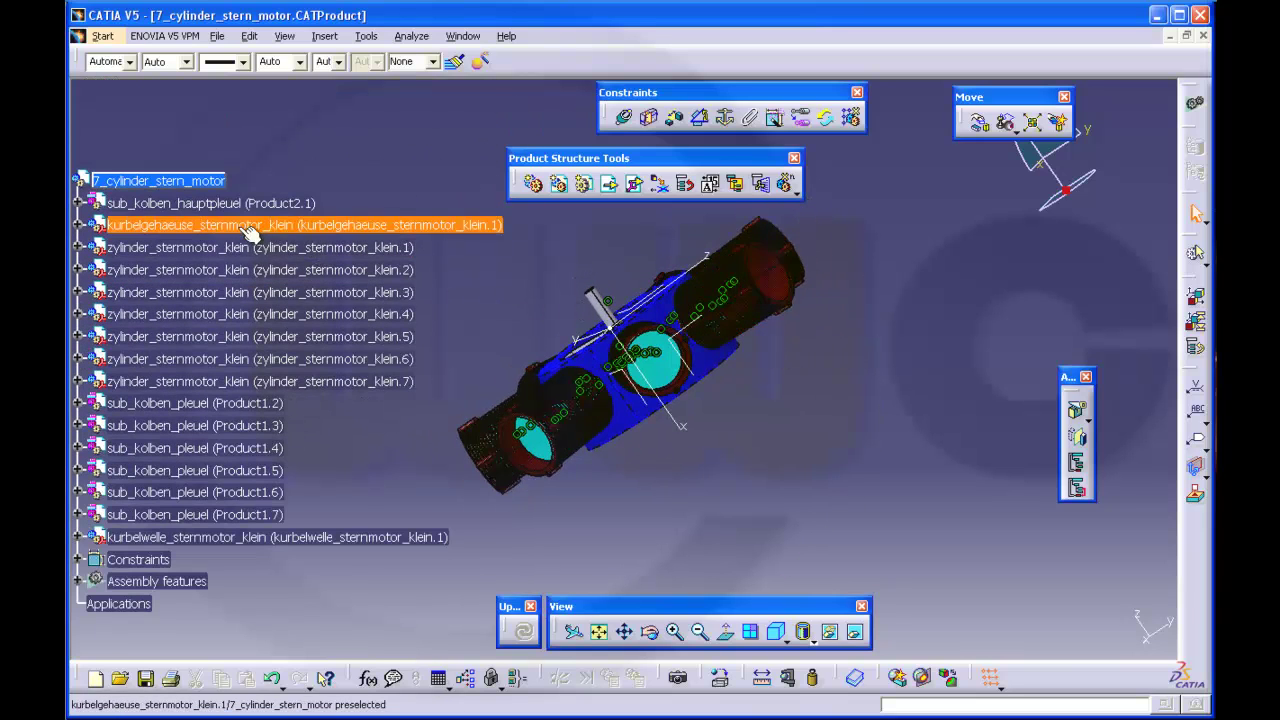
double_click(112, 205)
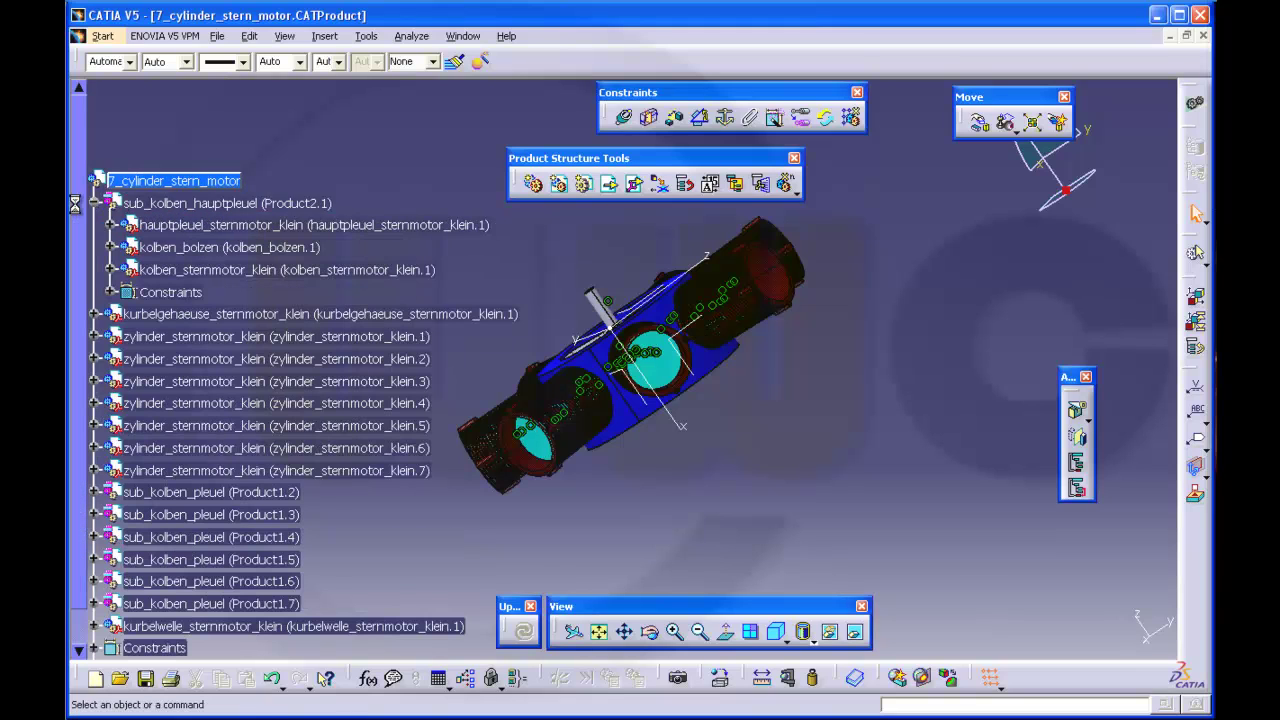
right_click(156, 203)
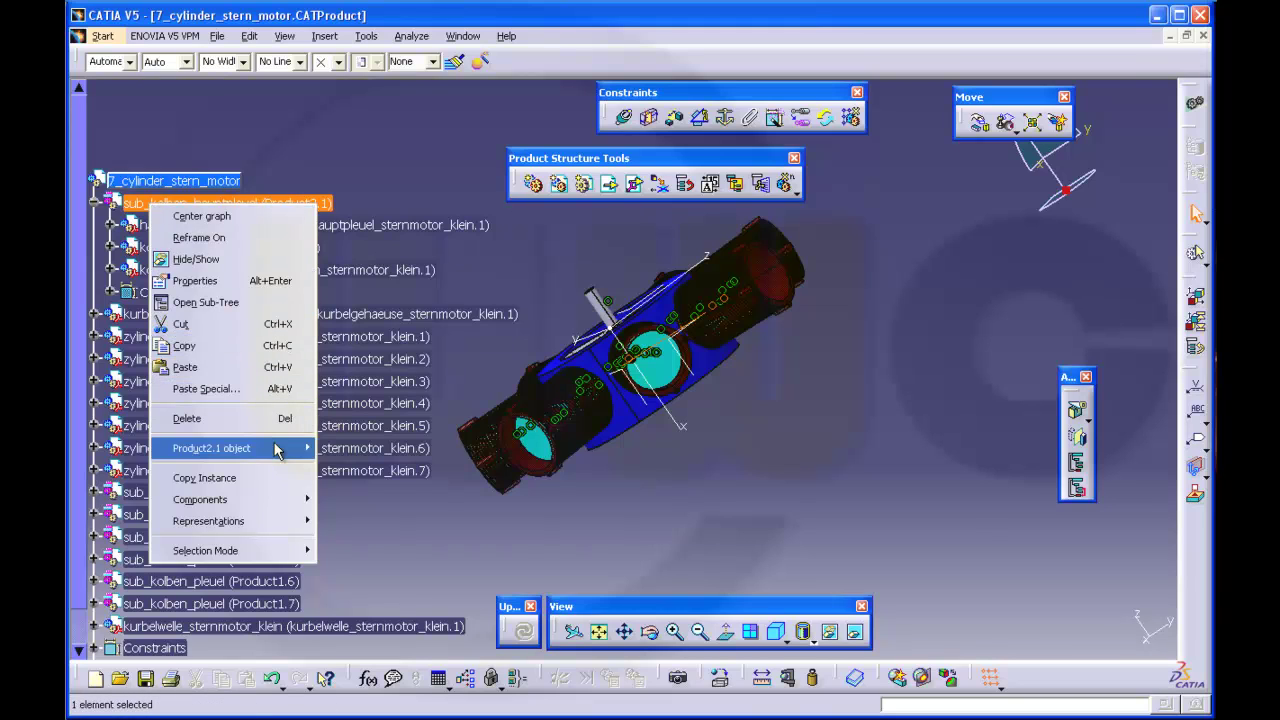
mouse_move(285, 447)
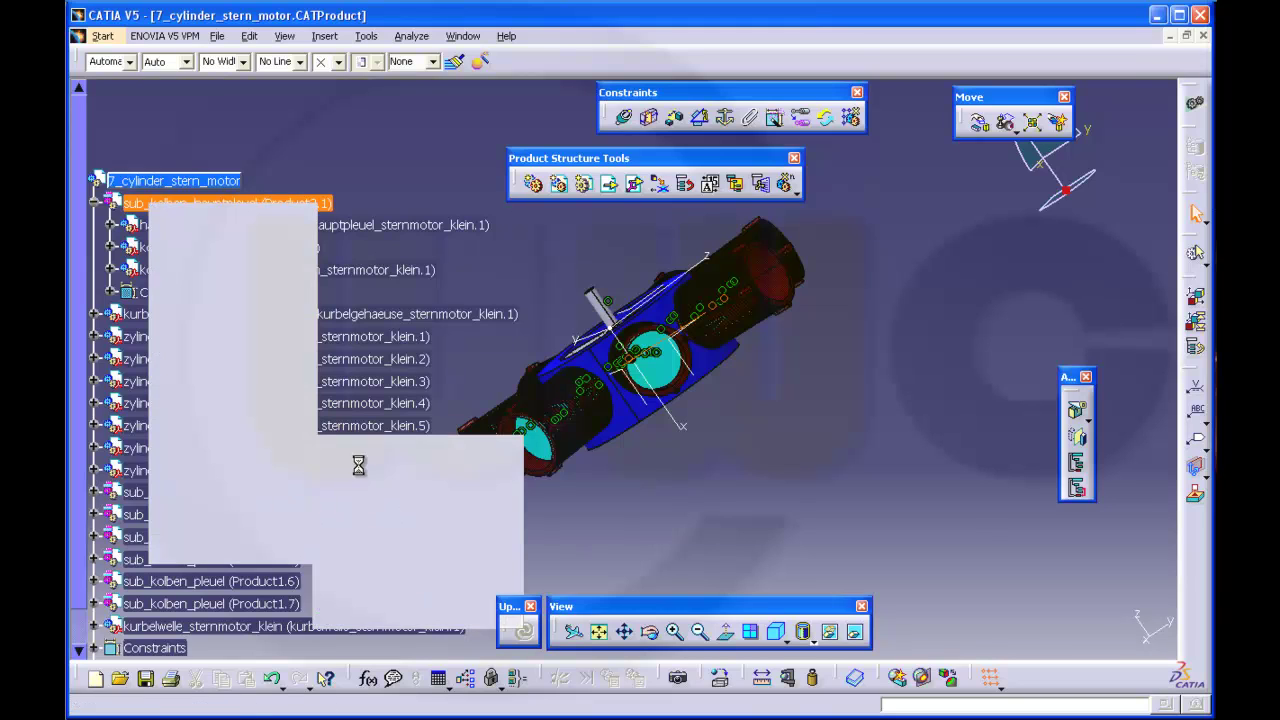
click(360, 470)
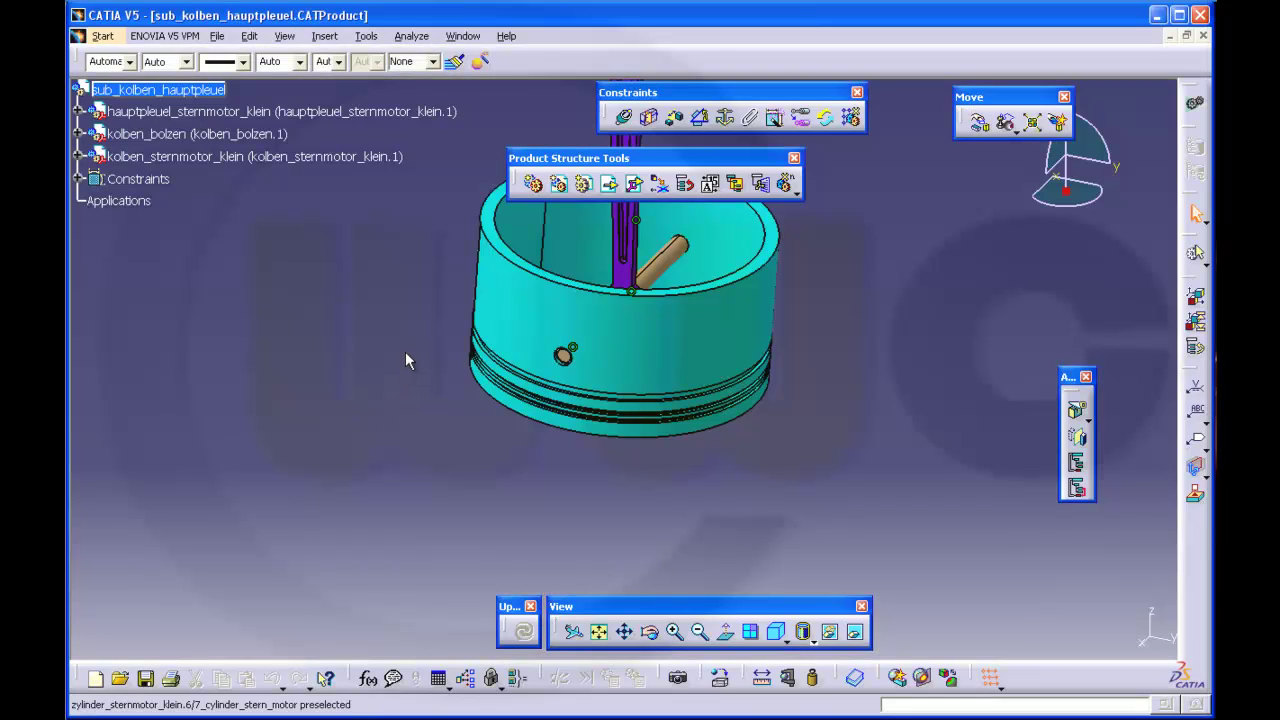
Step: Insert verbindungs_bolzen.CATPart into sub_kolben_hauptpleuel as an existing component with positioning
middle_drag(408, 340, 431, 281)
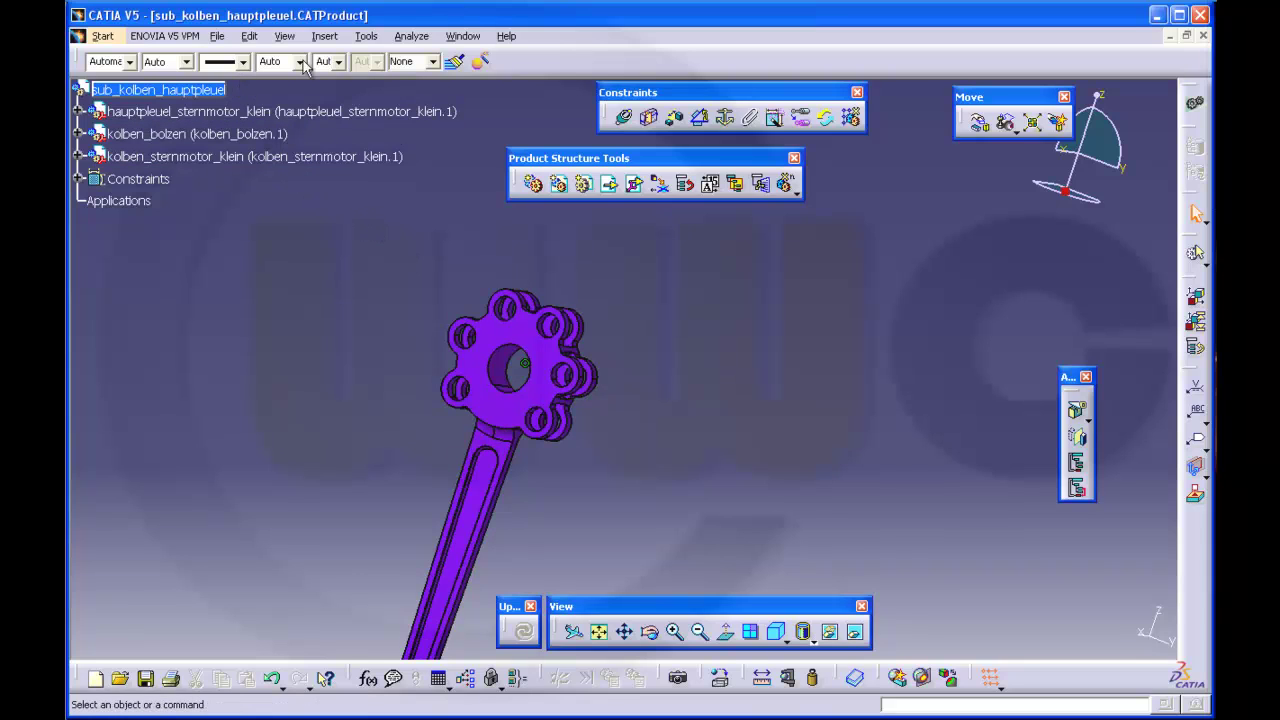
click(637, 190)
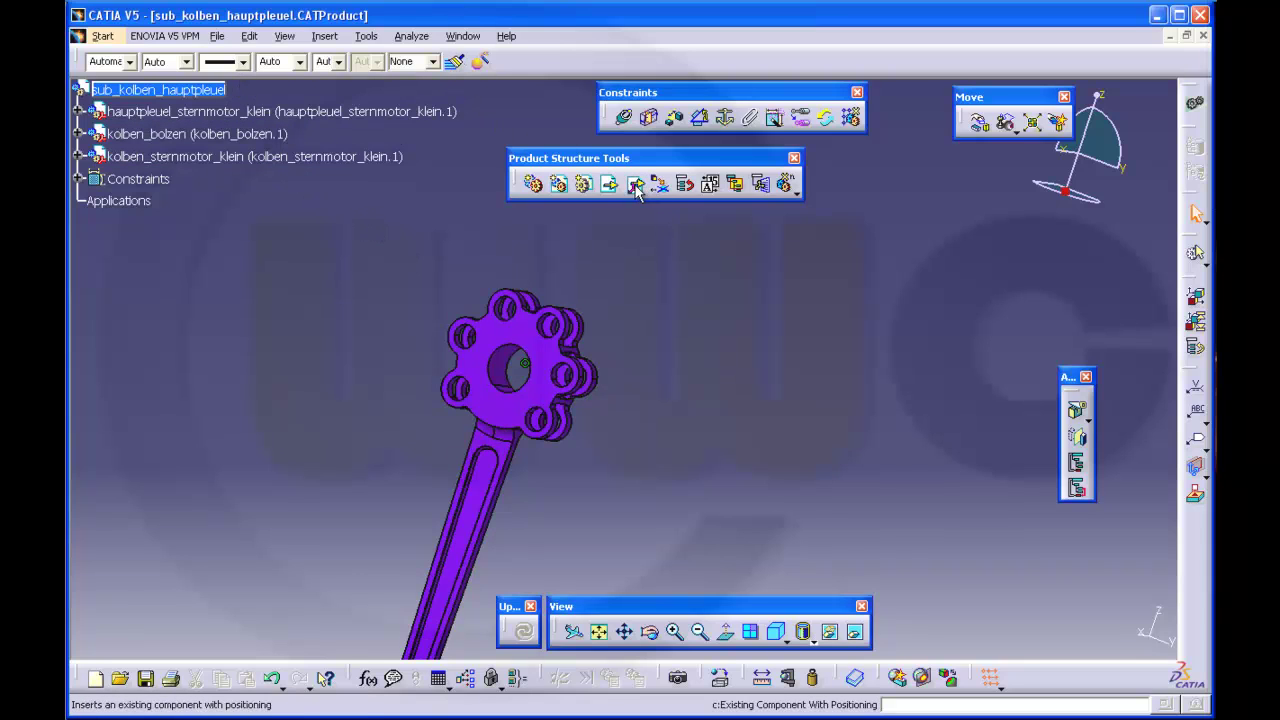
click(196, 90)
drag(500, 446, 879, 448)
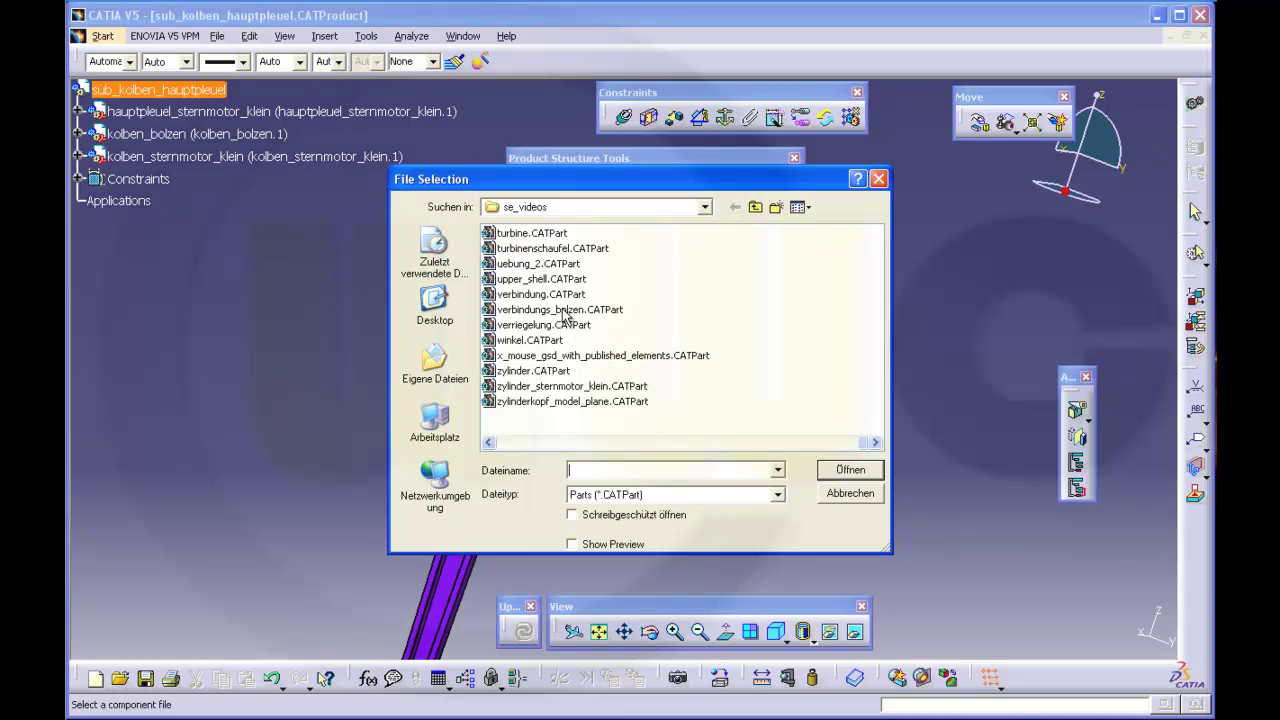
click(565, 311)
click(843, 467)
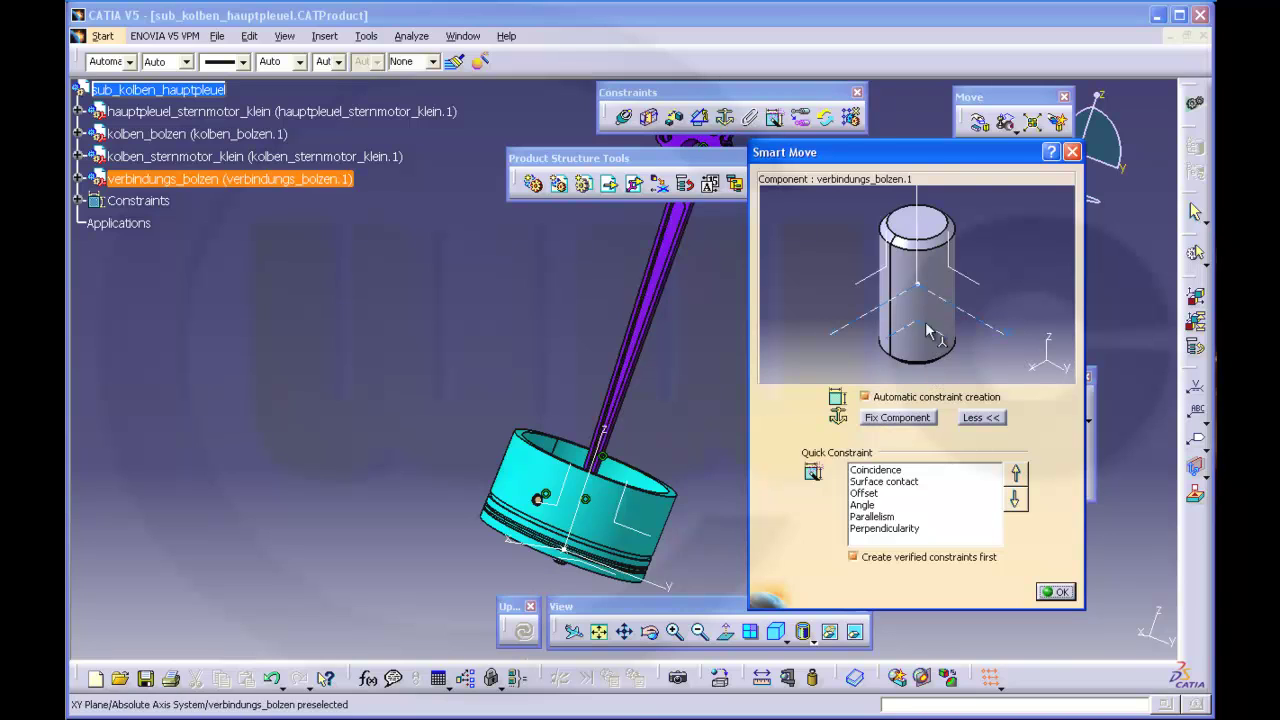
Step: Snap the connecting pin's axis to the small hub hole beside the main rod's shank with an automatic constraint and finish Smart Move
click(921, 316)
middle_drag(715, 283, 452, 357)
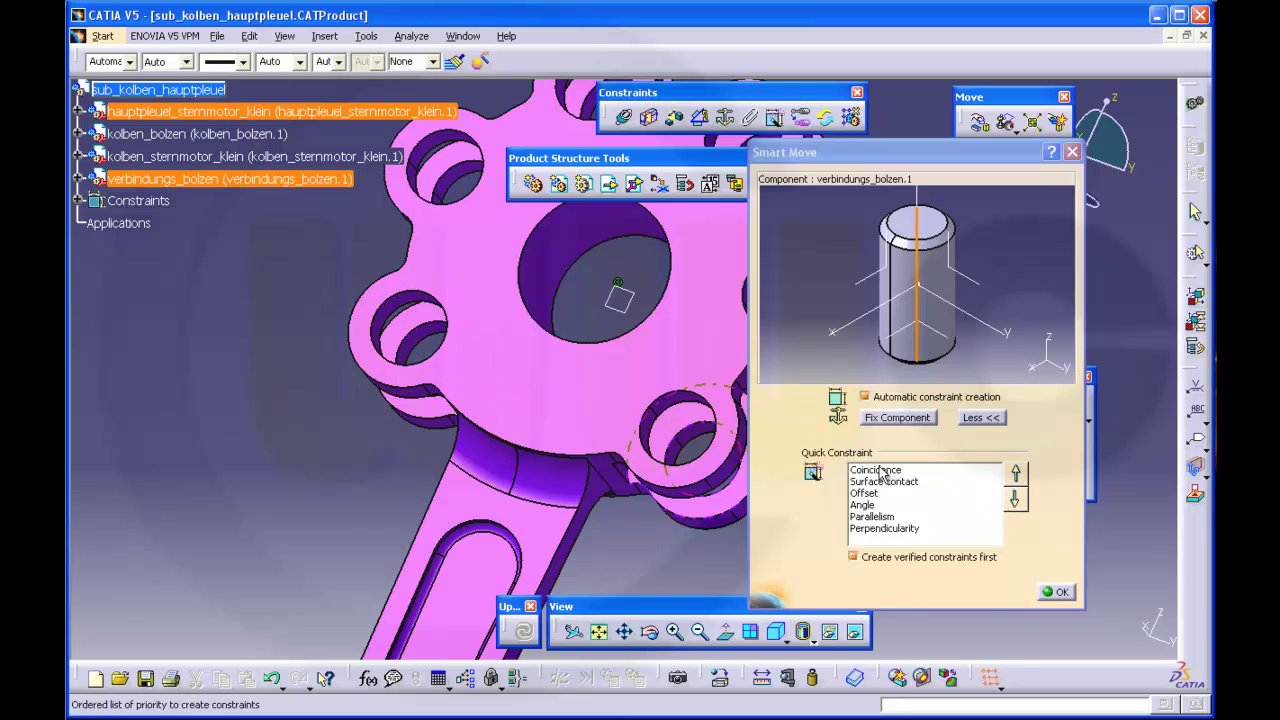
click(408, 308)
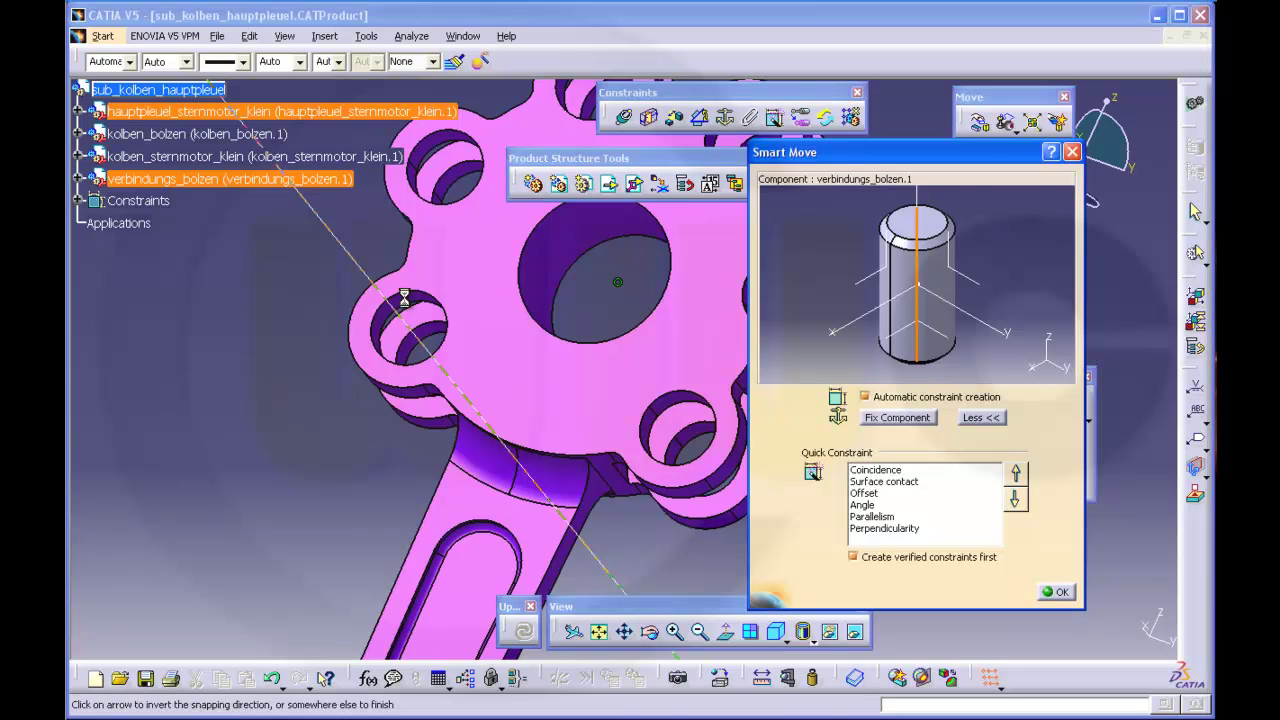
click(1064, 593)
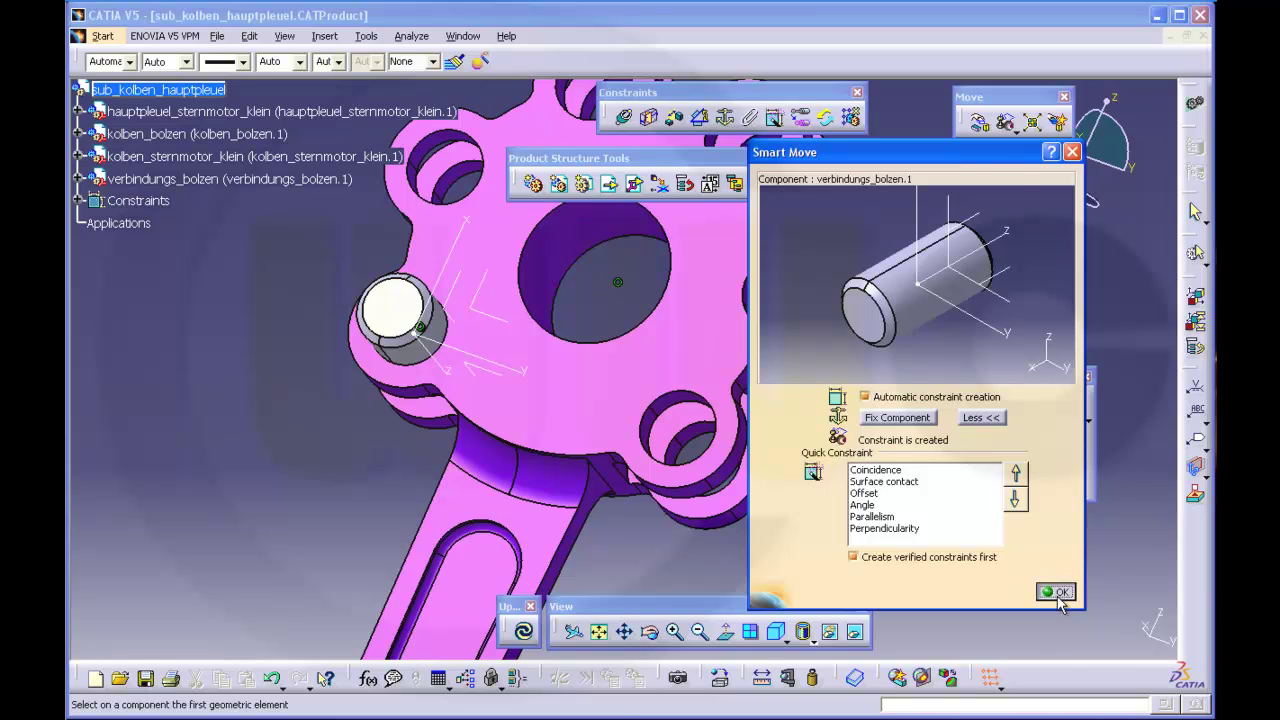
click(1058, 593)
Step: Start a coincidence constraint and show the hidden Absolute Axis System of hauptpleuel_sternmotor_klein for plane selection
click(622, 118)
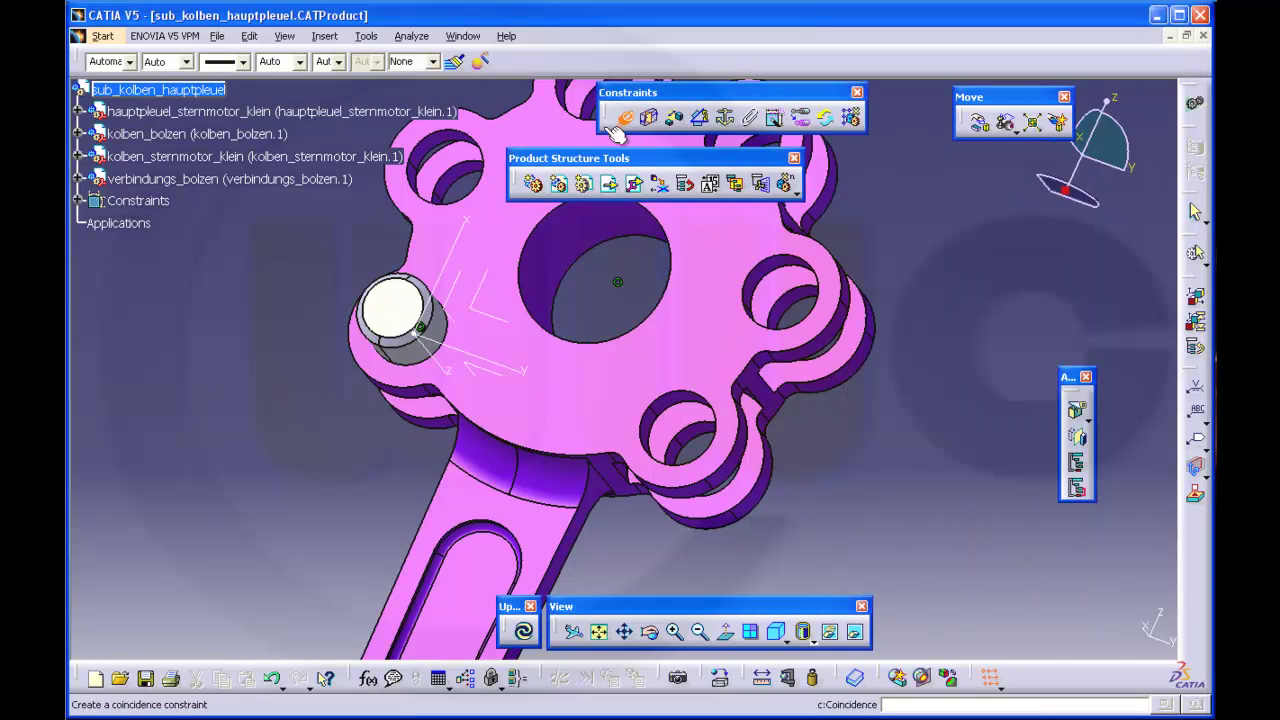
middle_drag(286, 380, 615, 386)
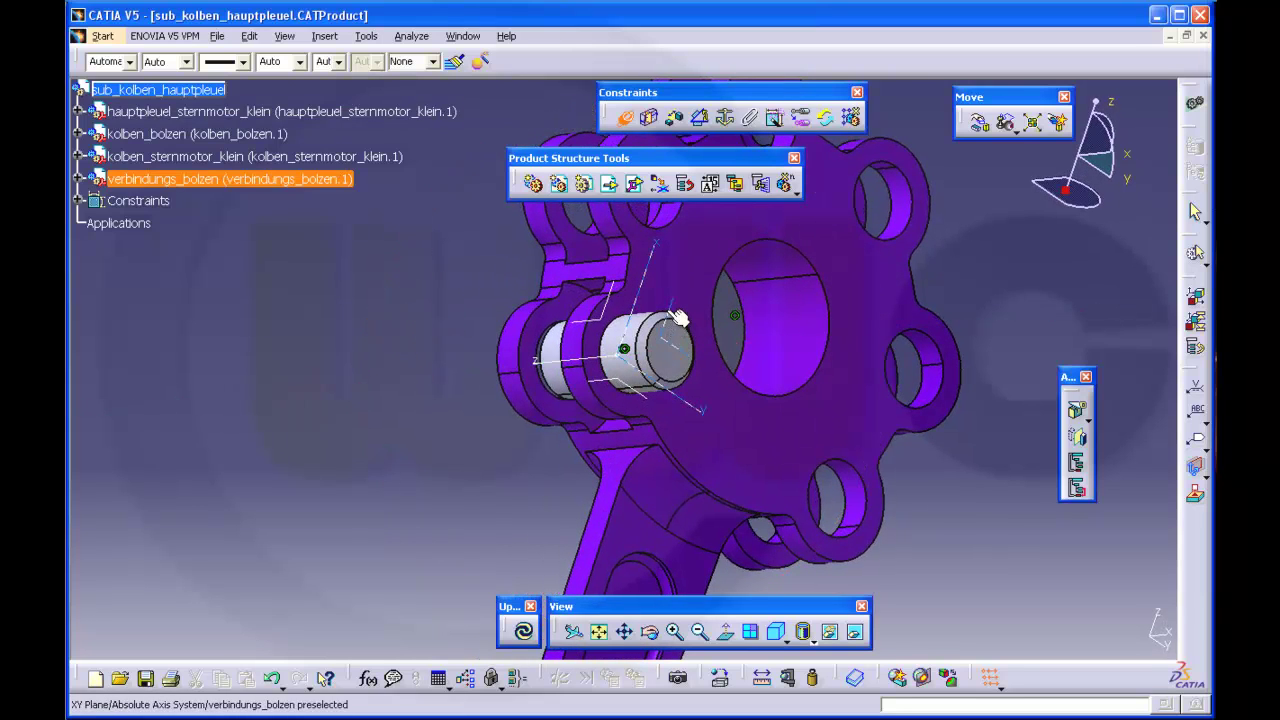
middle_drag(618, 320, 498, 446)
middle_drag(714, 480, 681, 410)
middle_drag(491, 343, 538, 358)
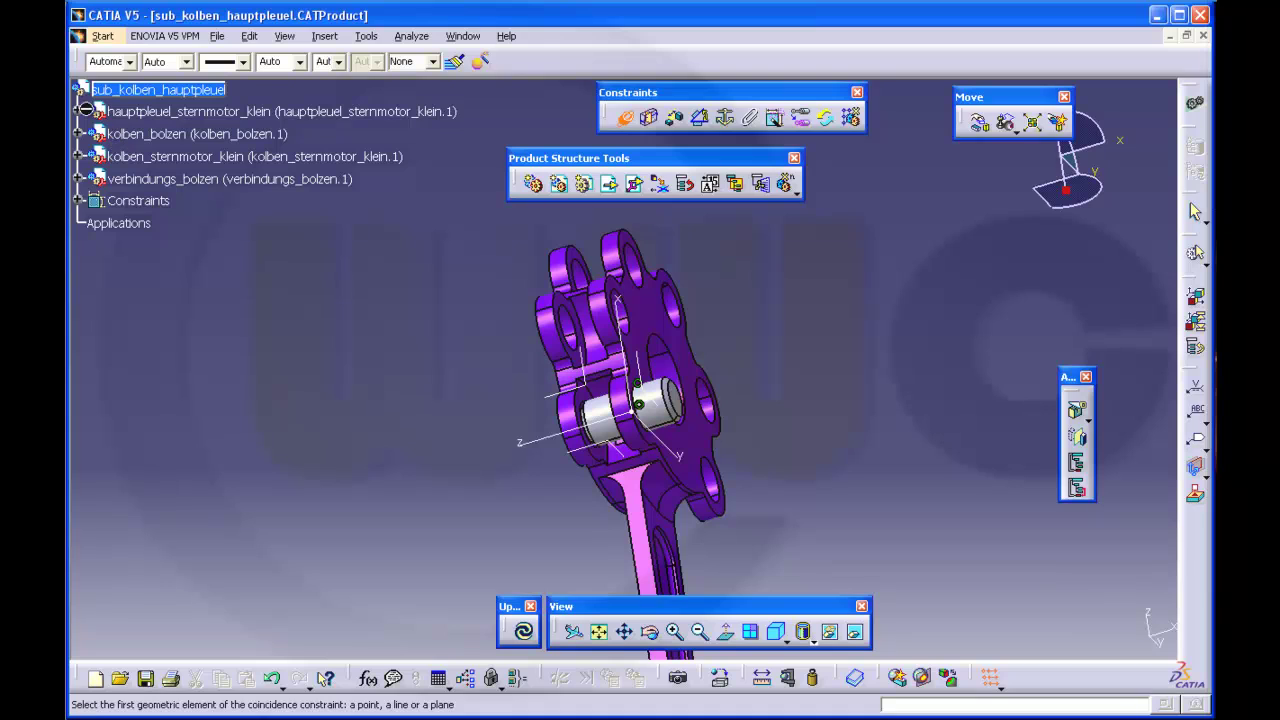
click(79, 111)
click(95, 133)
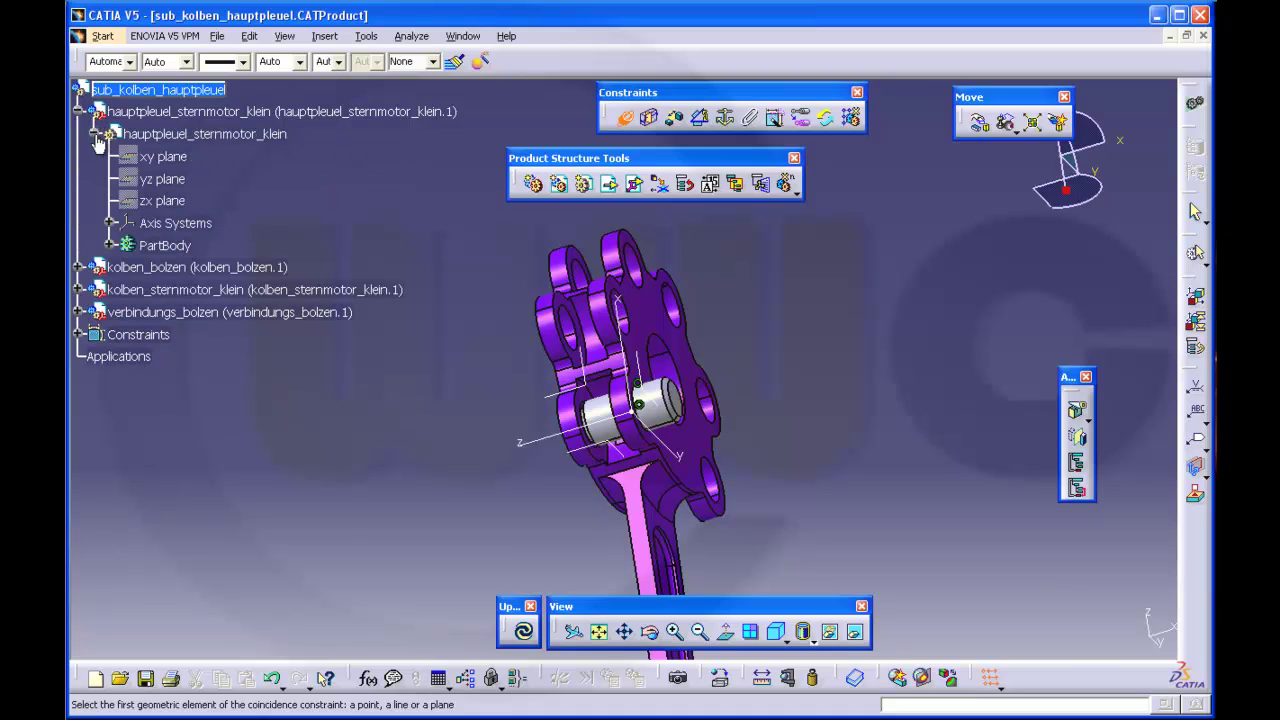
click(111, 223)
right_click(178, 249)
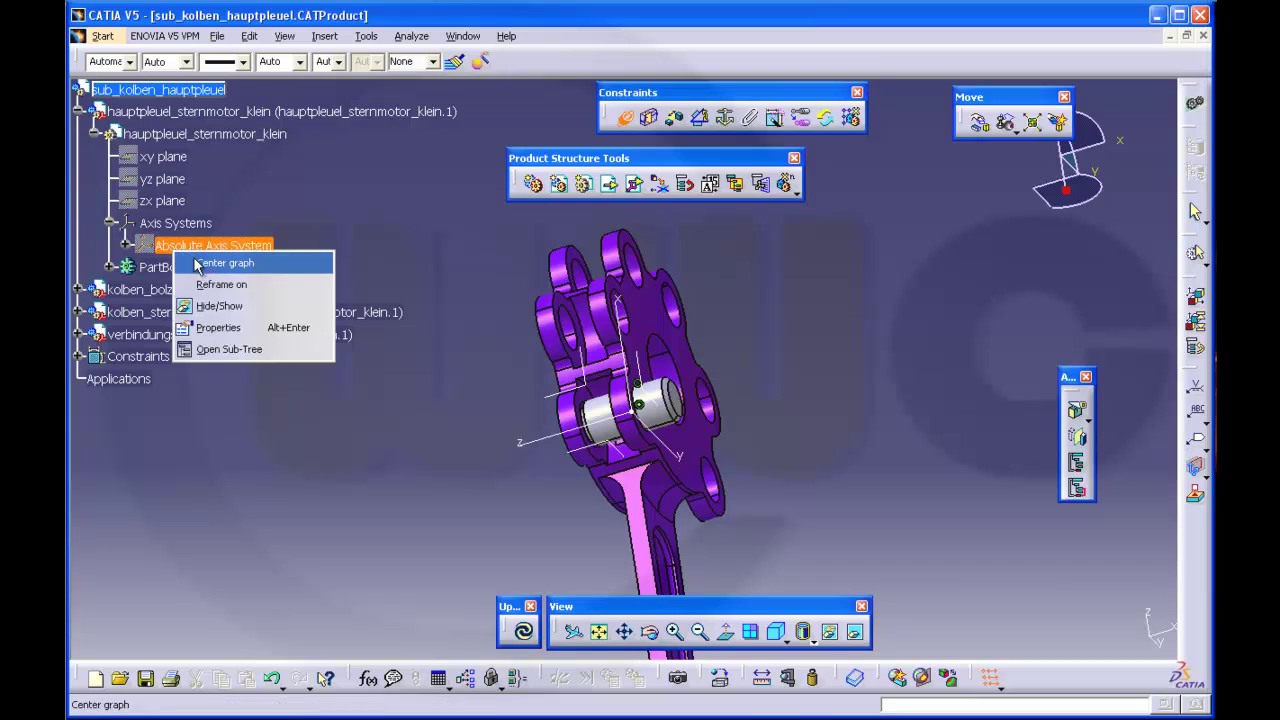
click(220, 306)
Step: Make the connecting pin's XY plane coincident with the main rod's axis system plane, with Opposite orientation, and update the subassembly
middle_drag(847, 410, 749, 389)
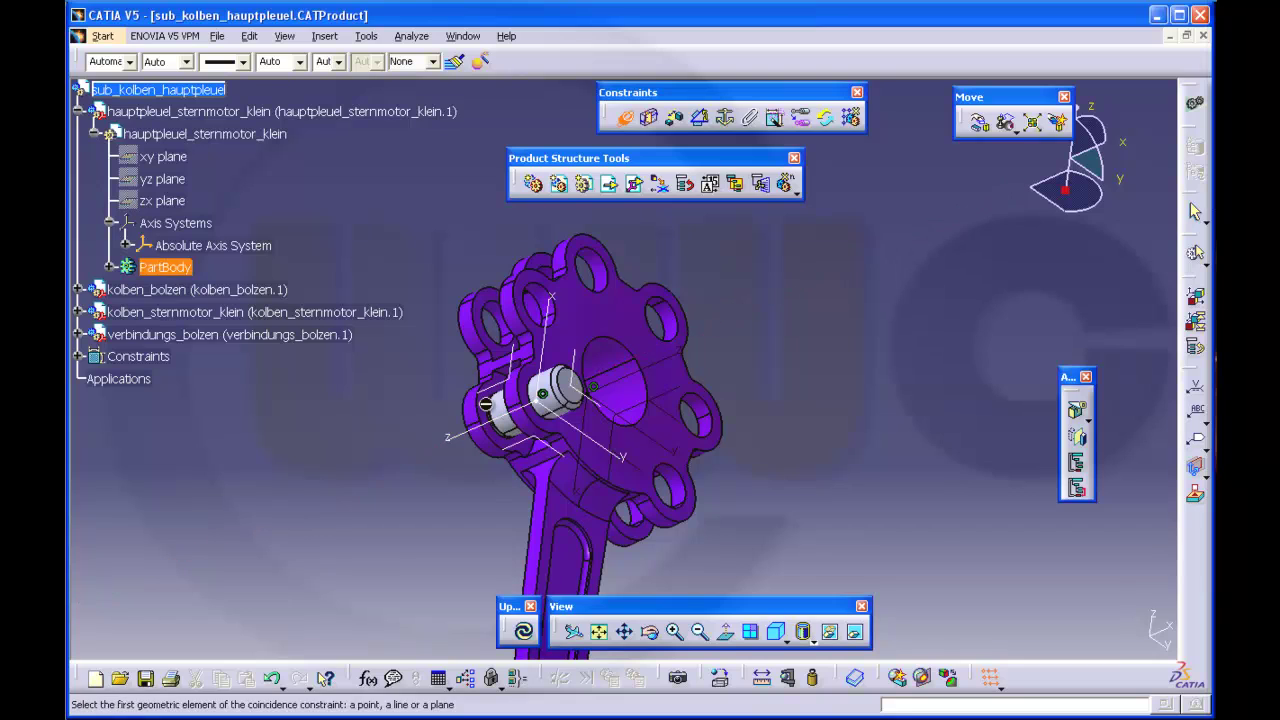
click(578, 366)
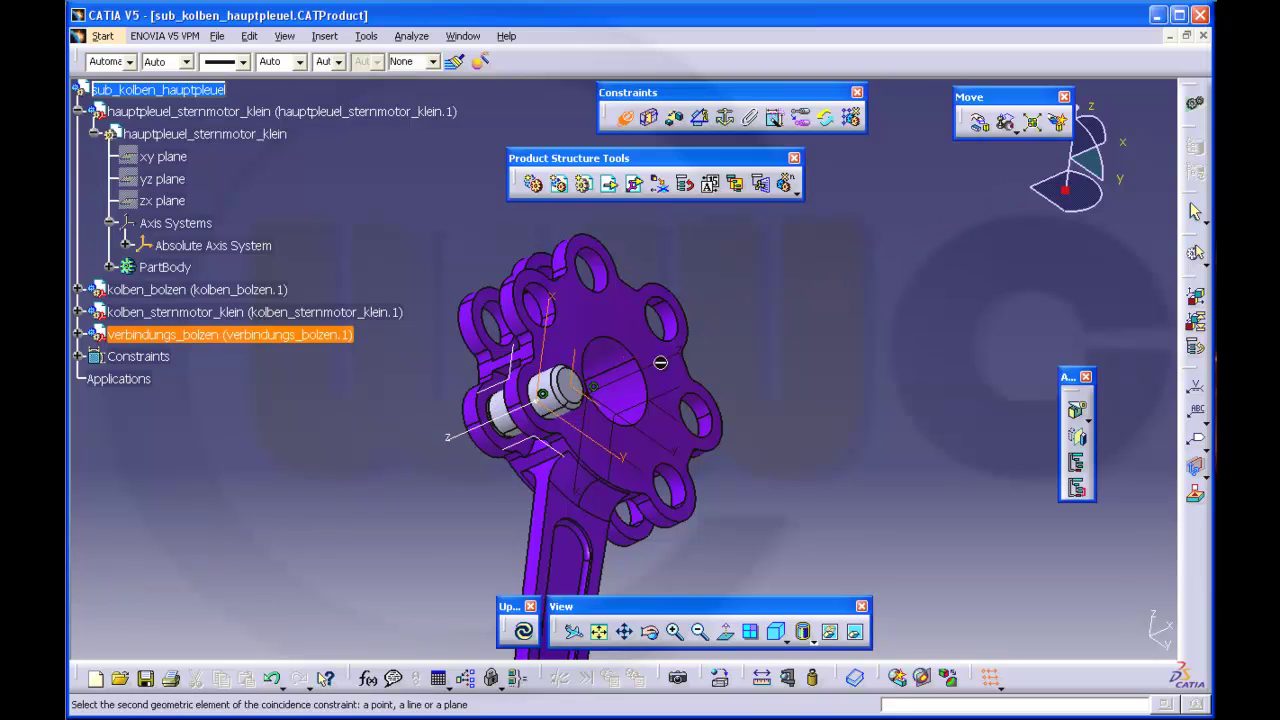
click(638, 468)
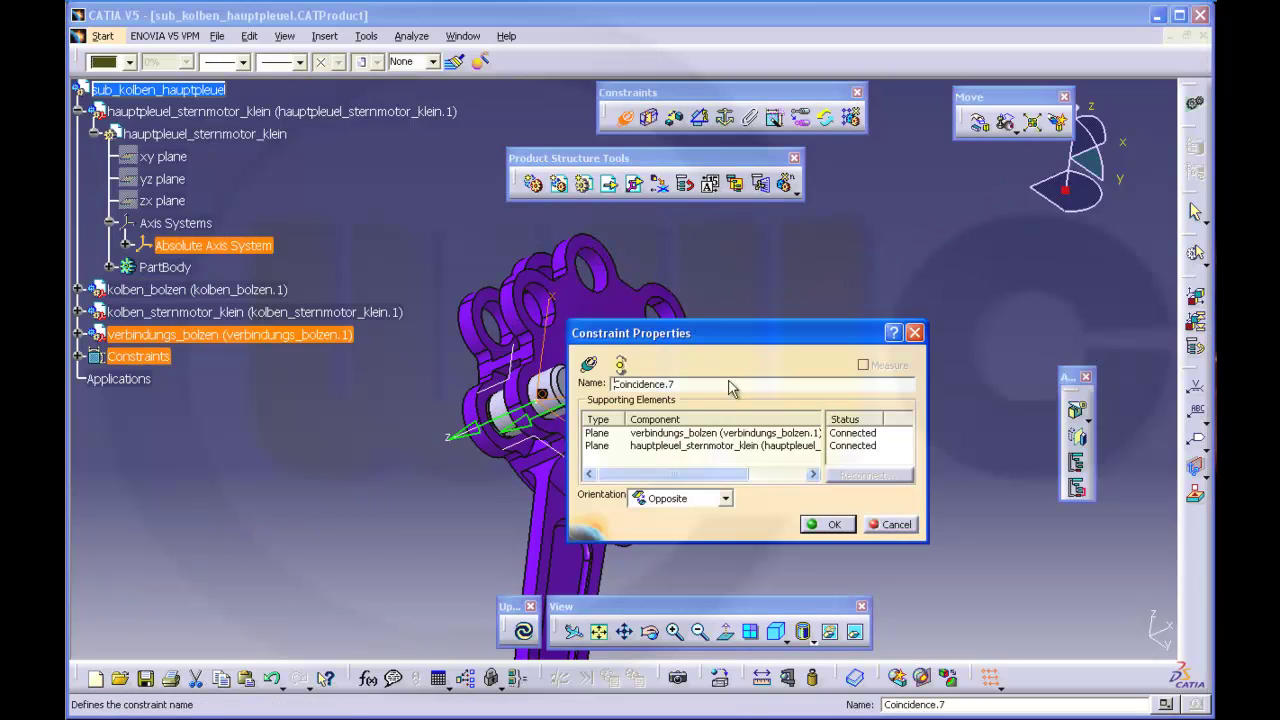
click(831, 523)
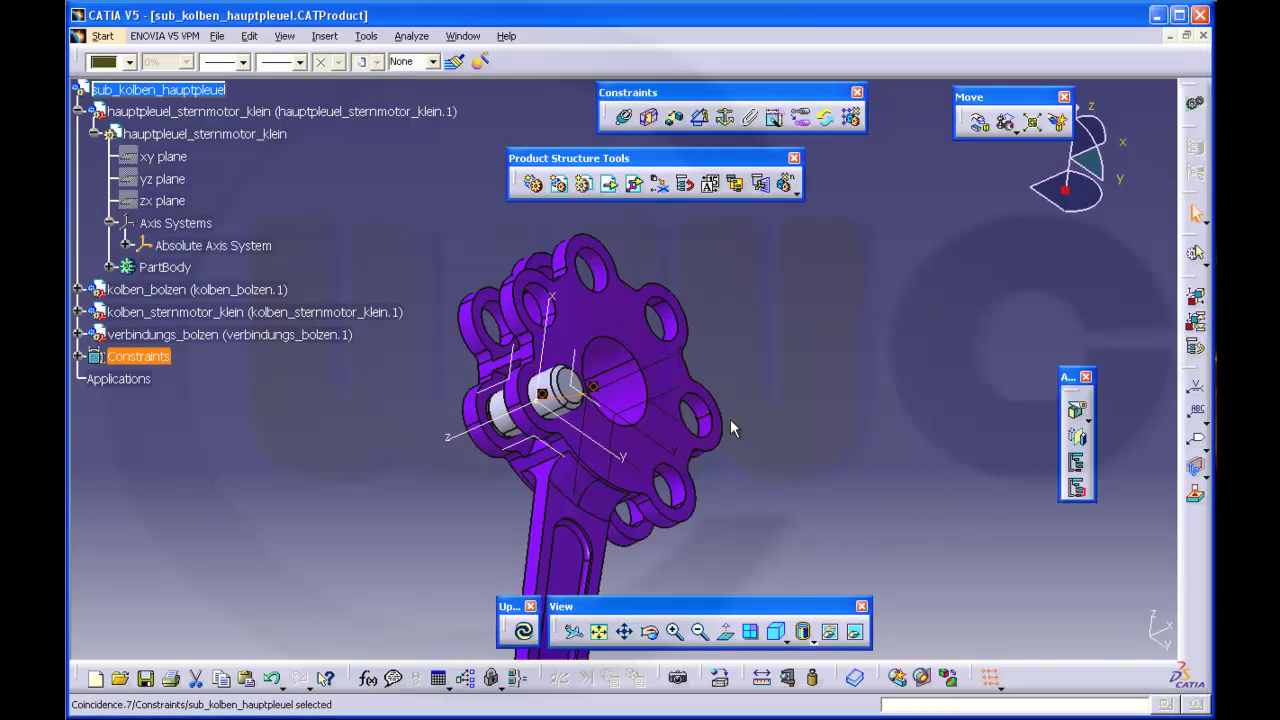
click(523, 631)
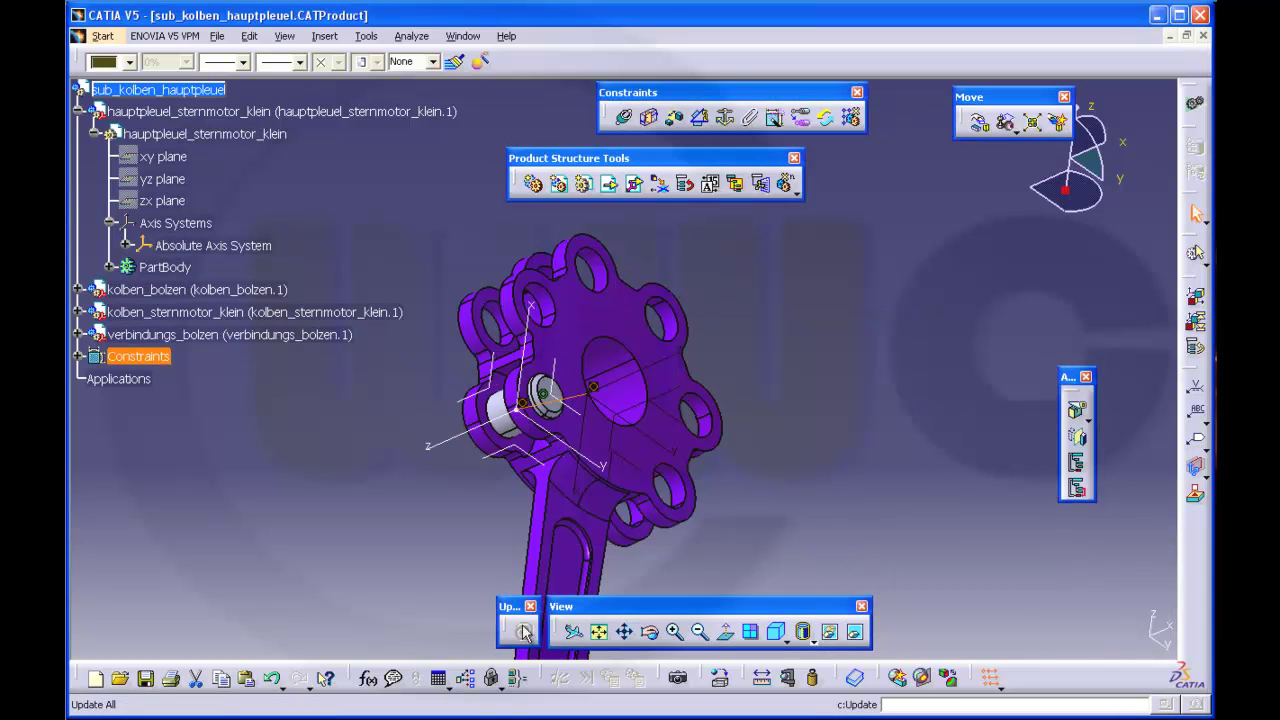
Step: Instantiate verbindungs_bolzen on the main rod's six-hole pattern CircPattern.3 using generated constraints, re-using the original component and both its coincidence constraints
middle_drag(714, 491, 781, 409)
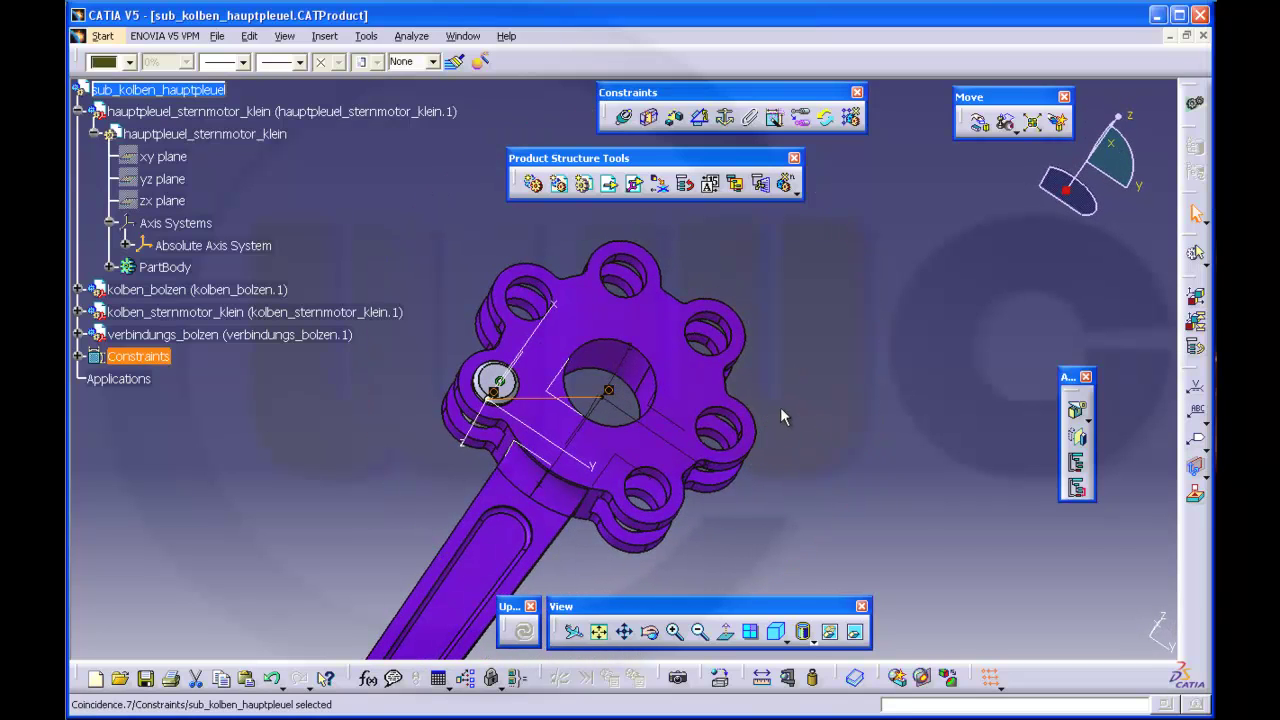
click(93, 133)
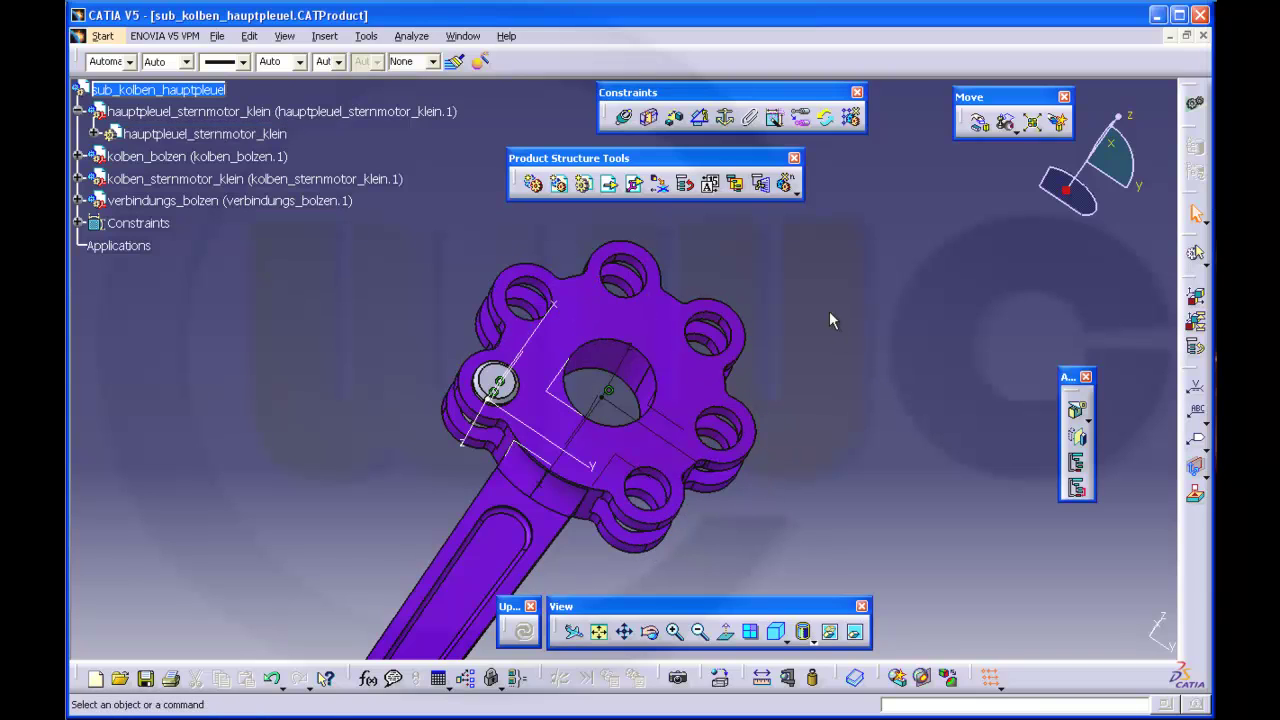
click(788, 185)
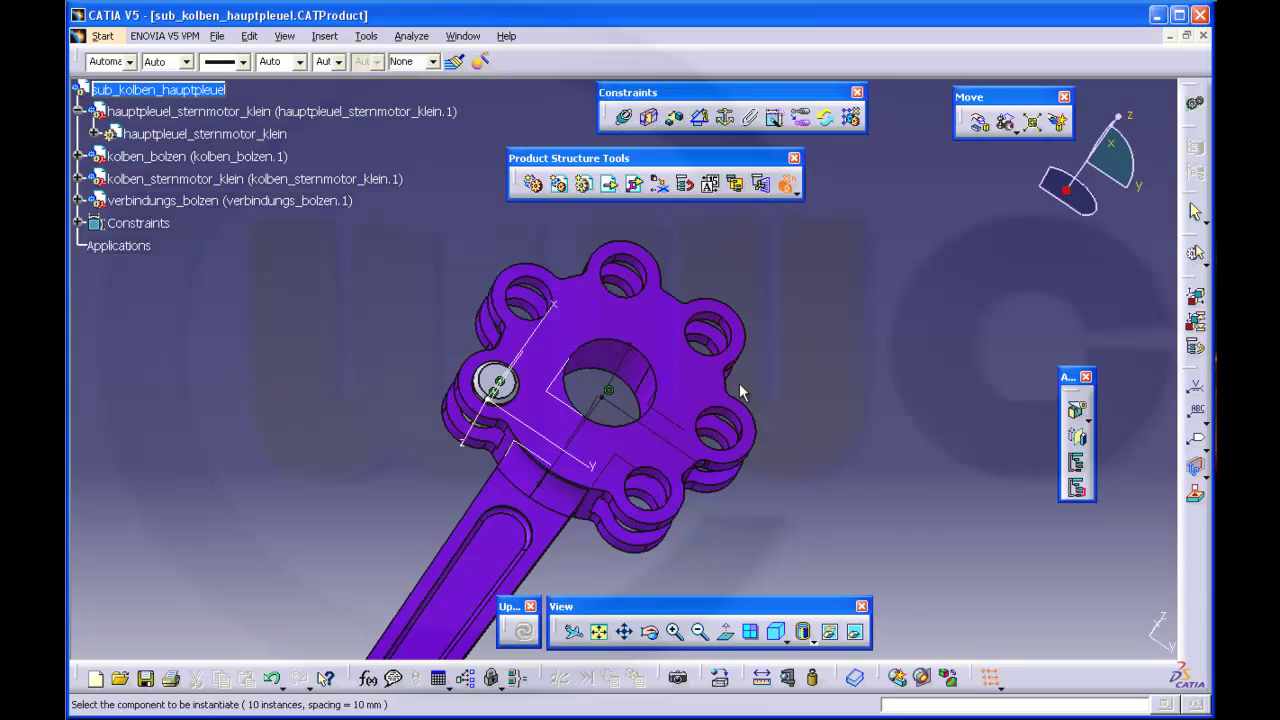
click(850, 117)
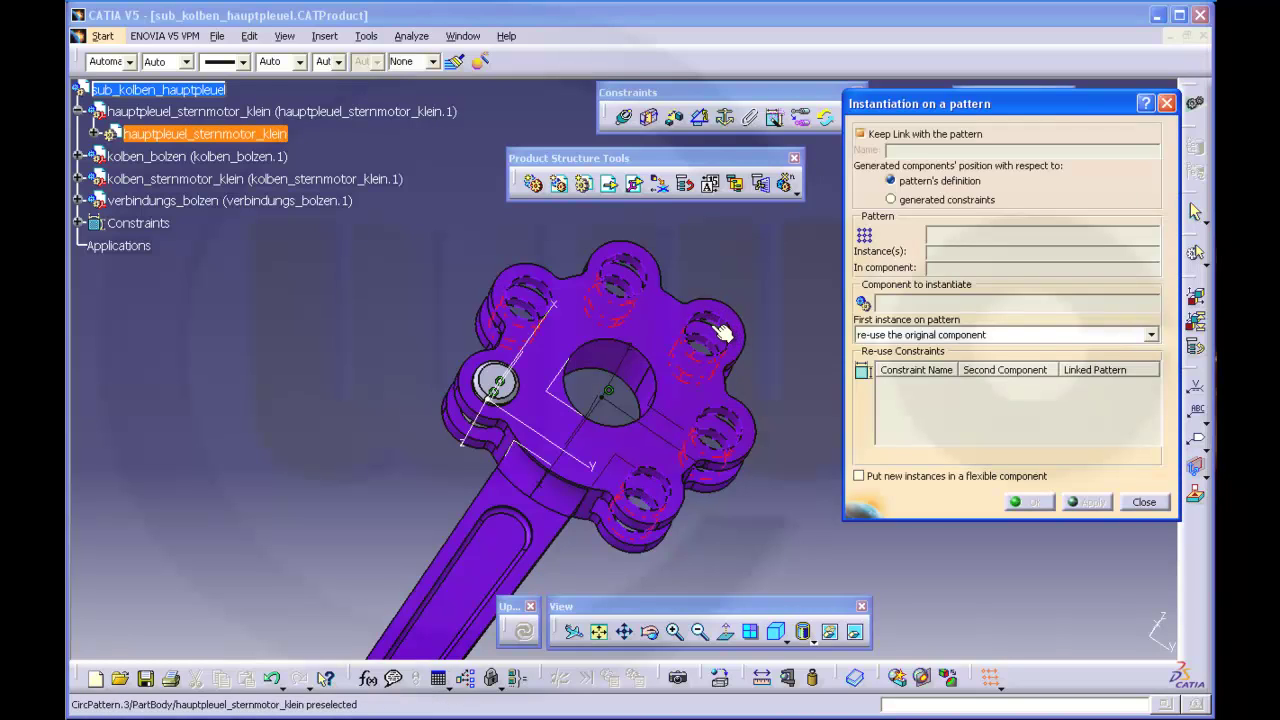
click(892, 200)
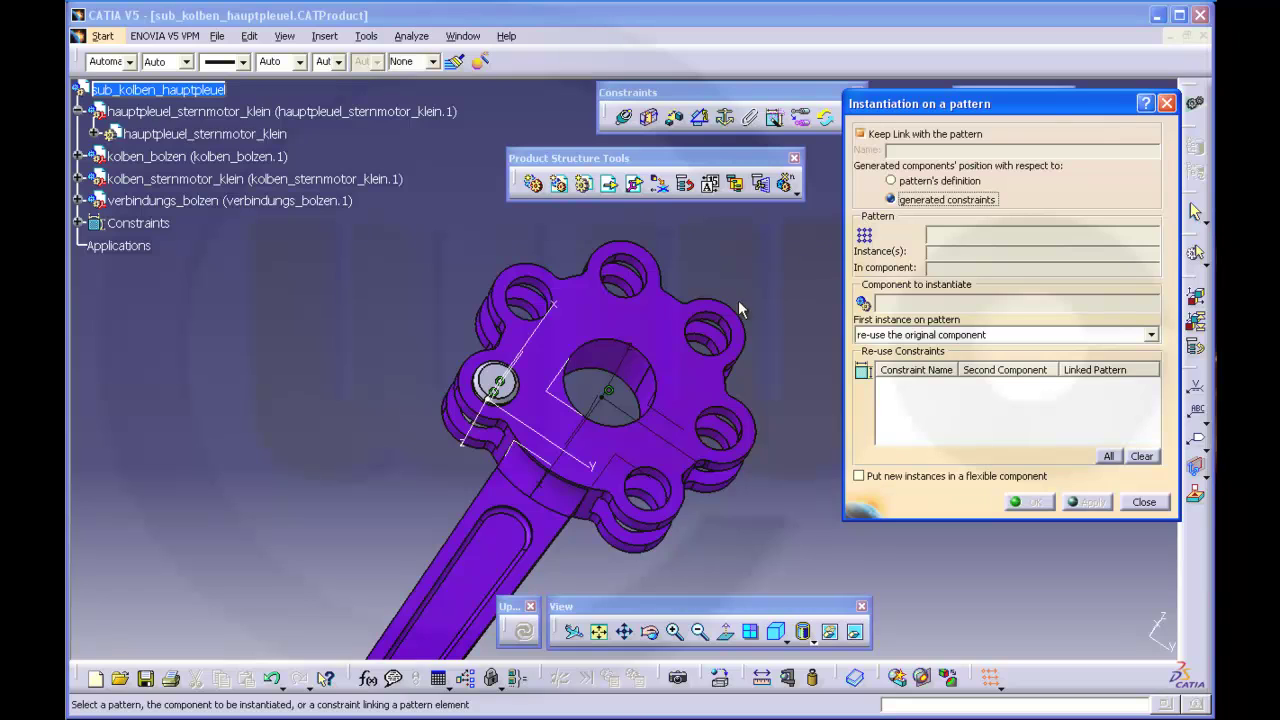
click(727, 330)
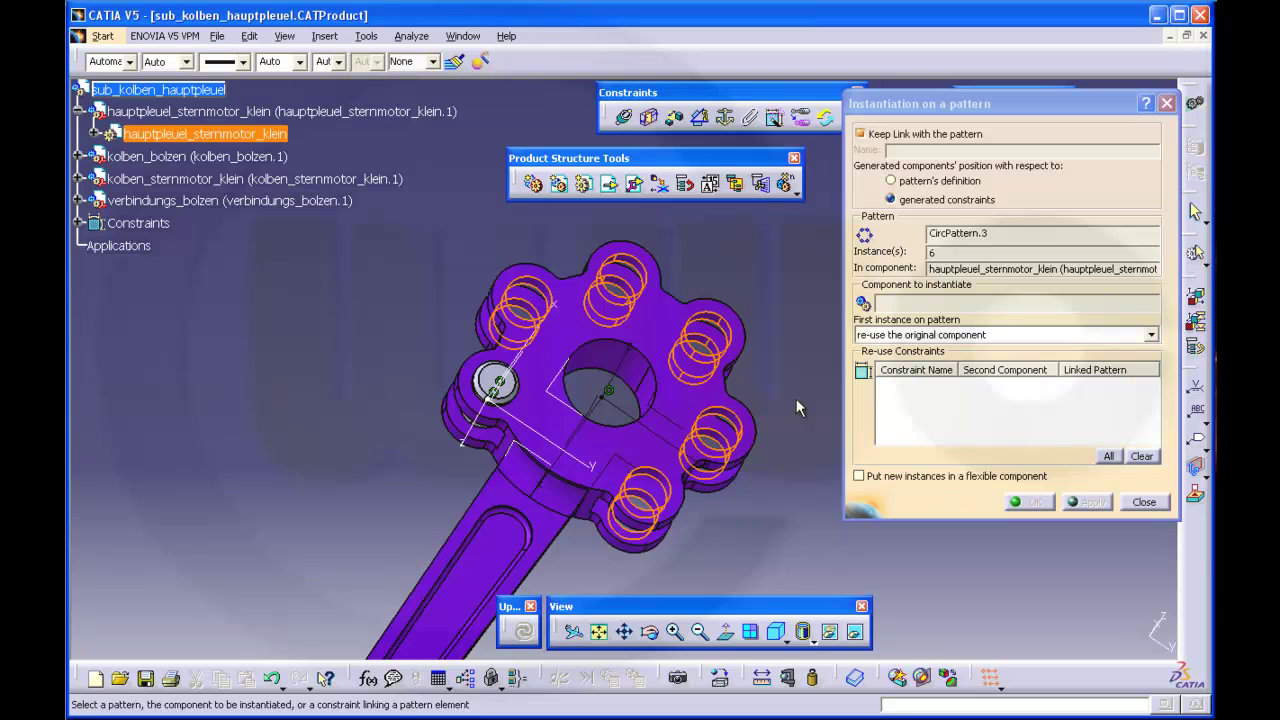
click(160, 201)
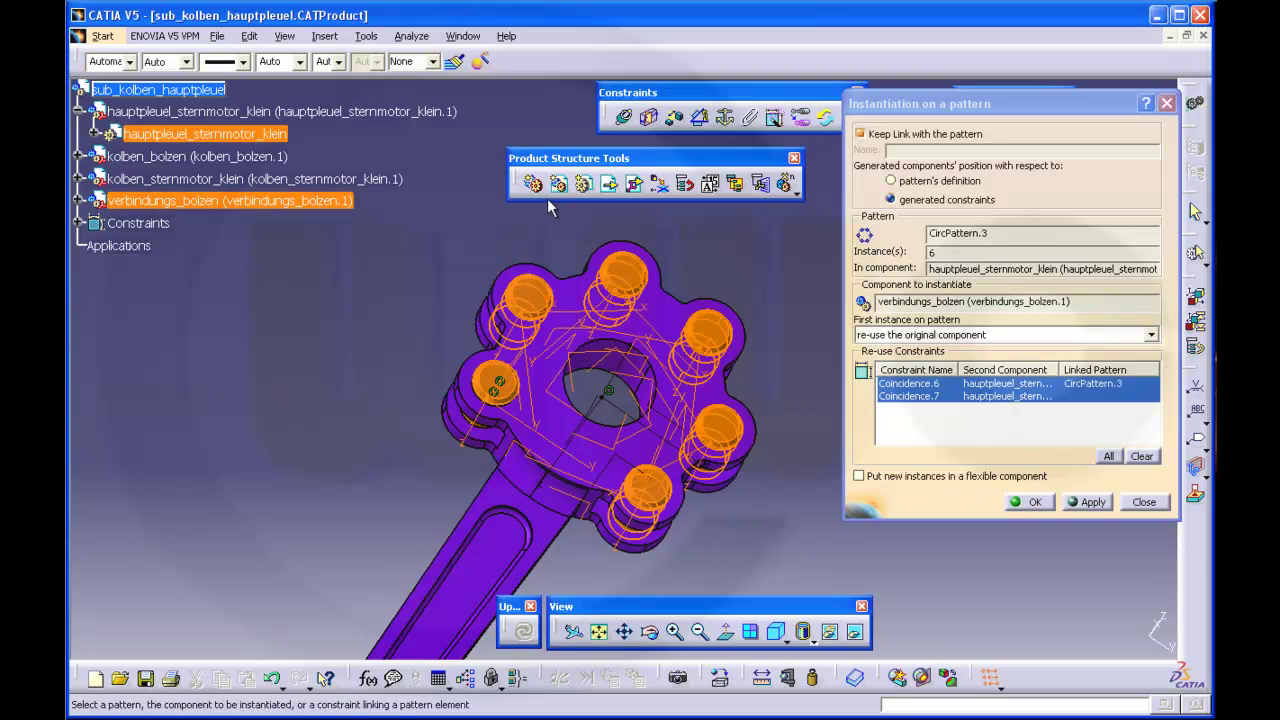
click(1032, 502)
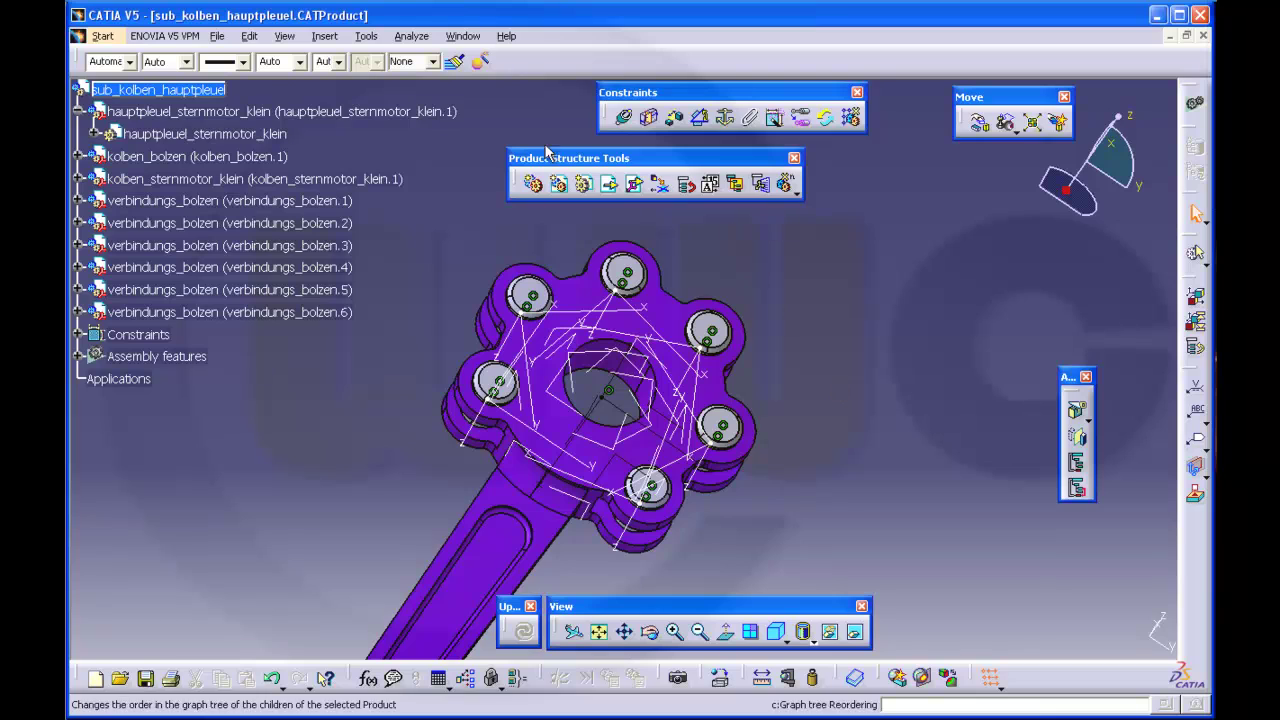
Step: Select all axis systems in the subassembly with the saved axis_hide_show search query and hide them
click(249, 36)
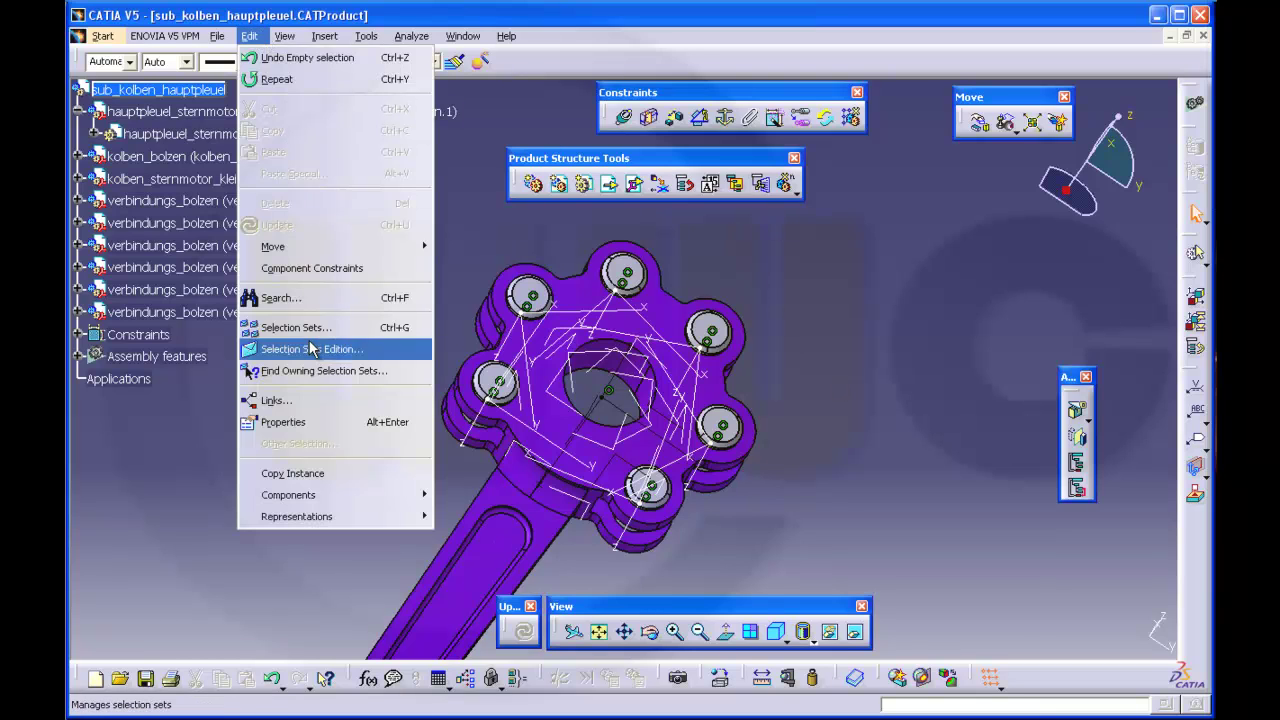
click(306, 302)
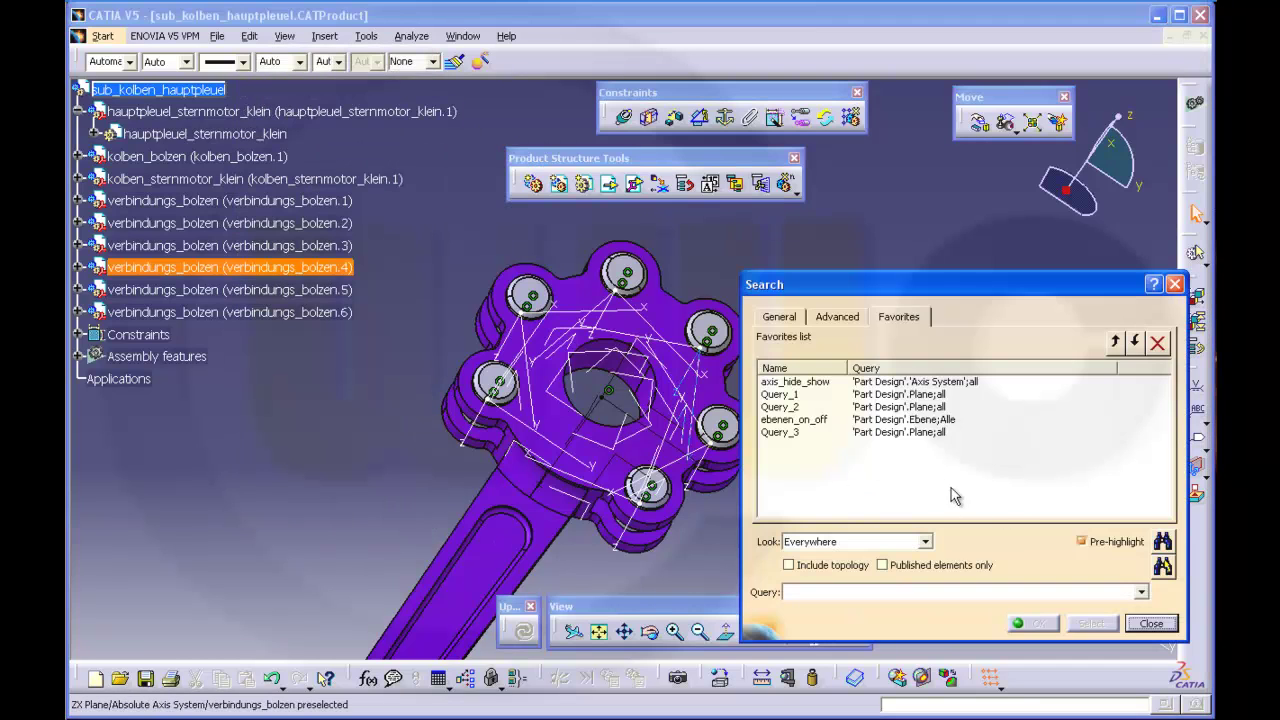
click(960, 382)
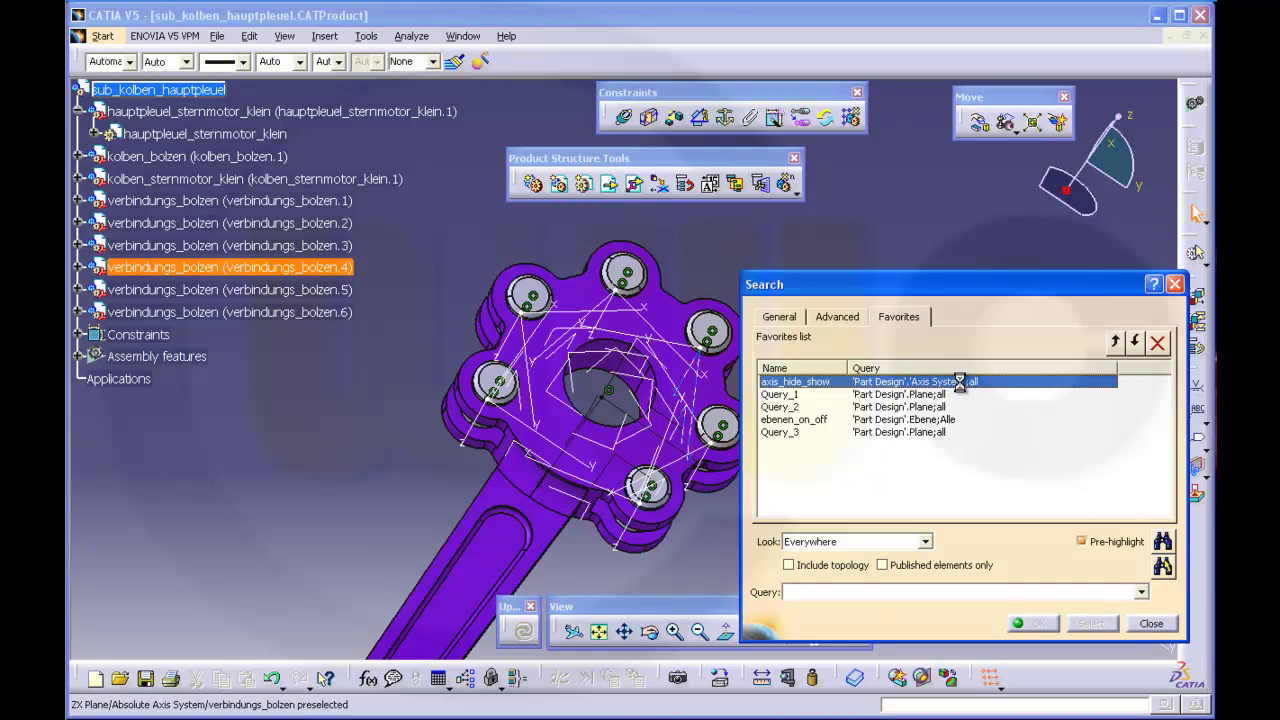
click(1162, 567)
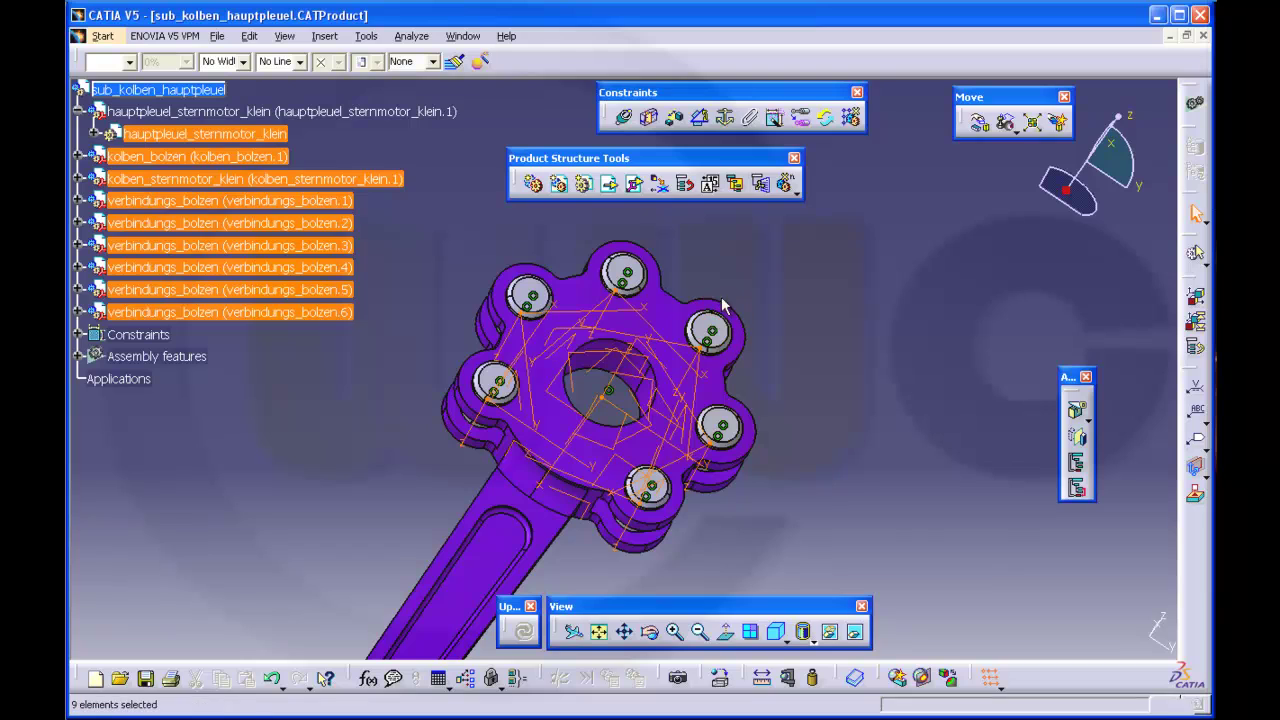
click(830, 633)
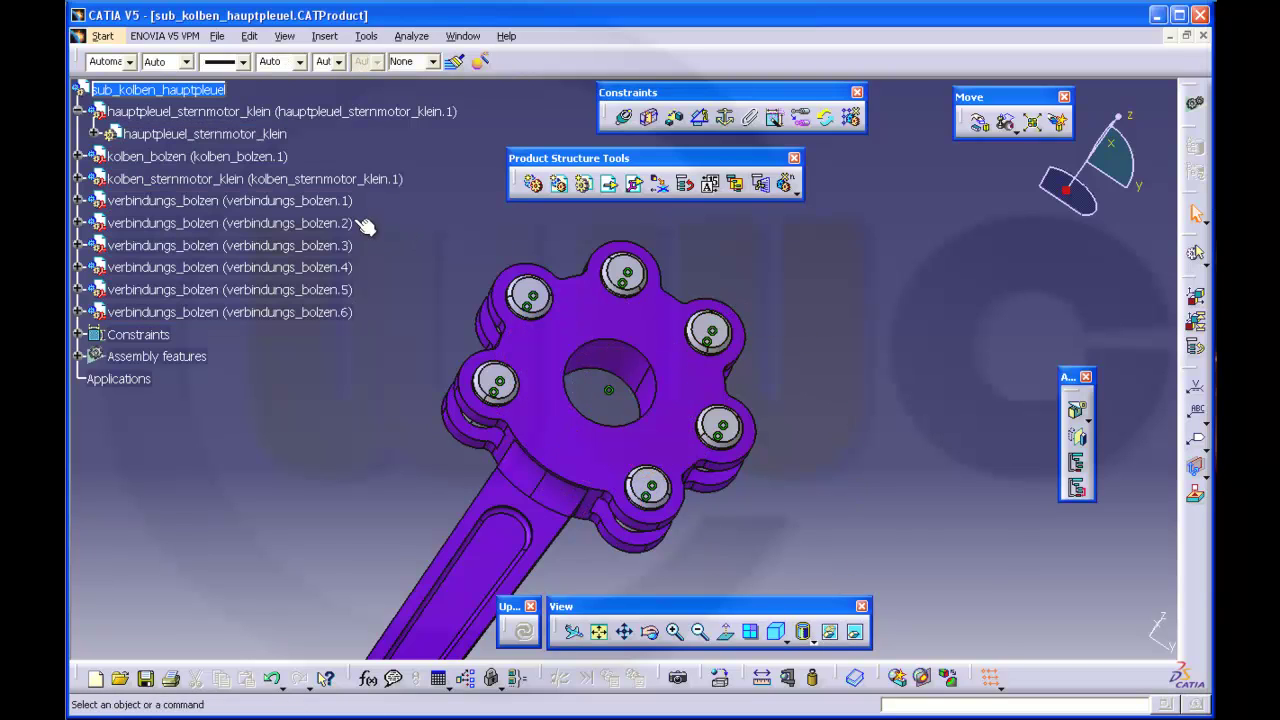
Step: Save sub_kolben_hauptpleuel.CATProduct and close it to return to the 7_cylinder_stern_motor assembly
click(216, 36)
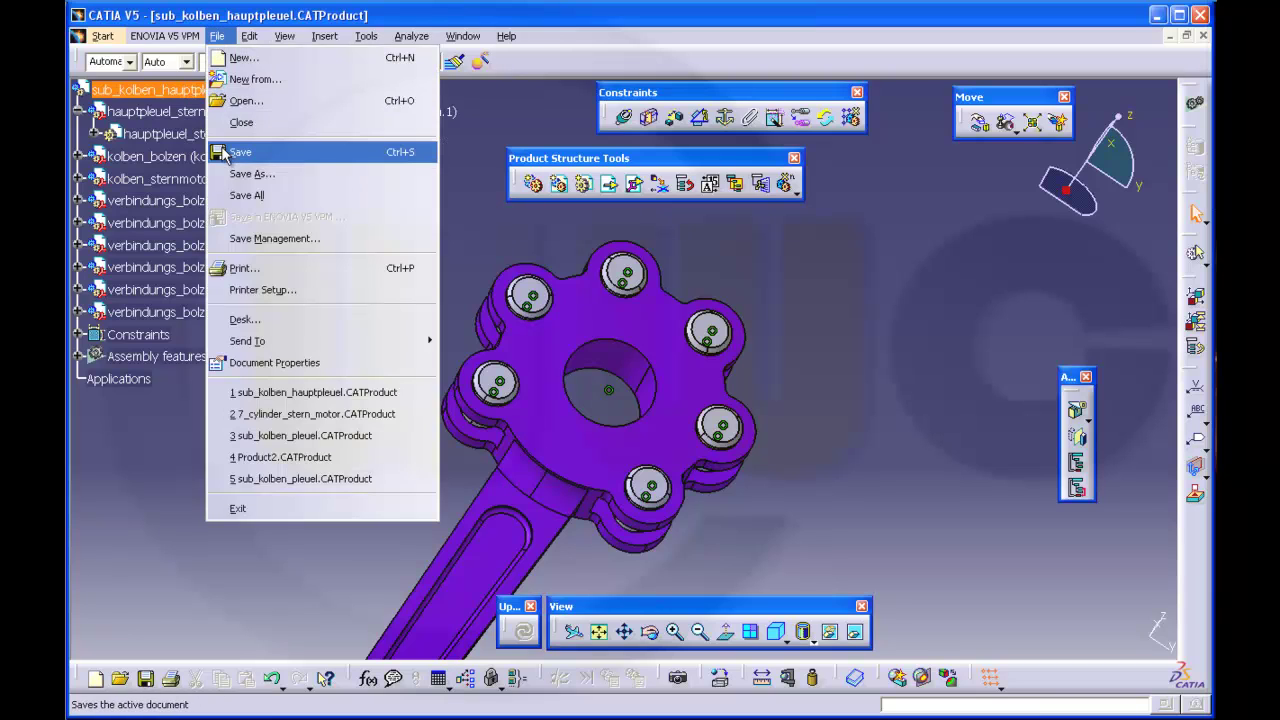
click(232, 152)
click(606, 401)
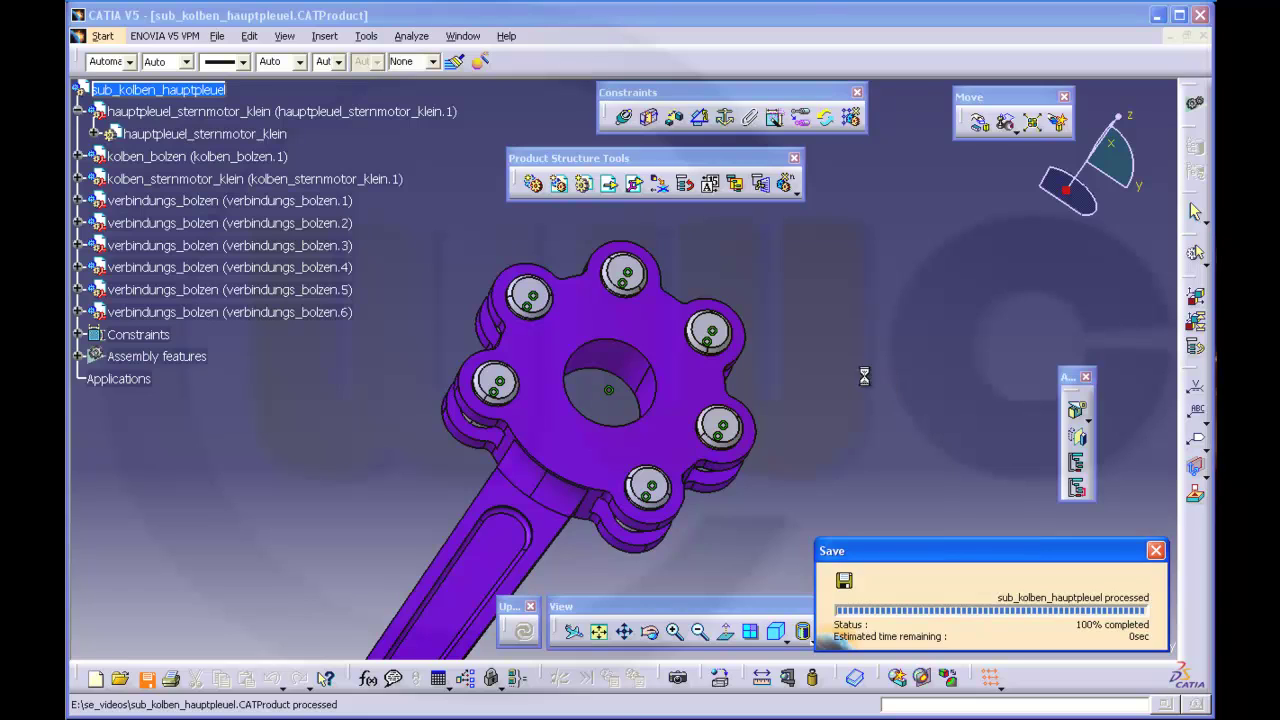
click(1203, 35)
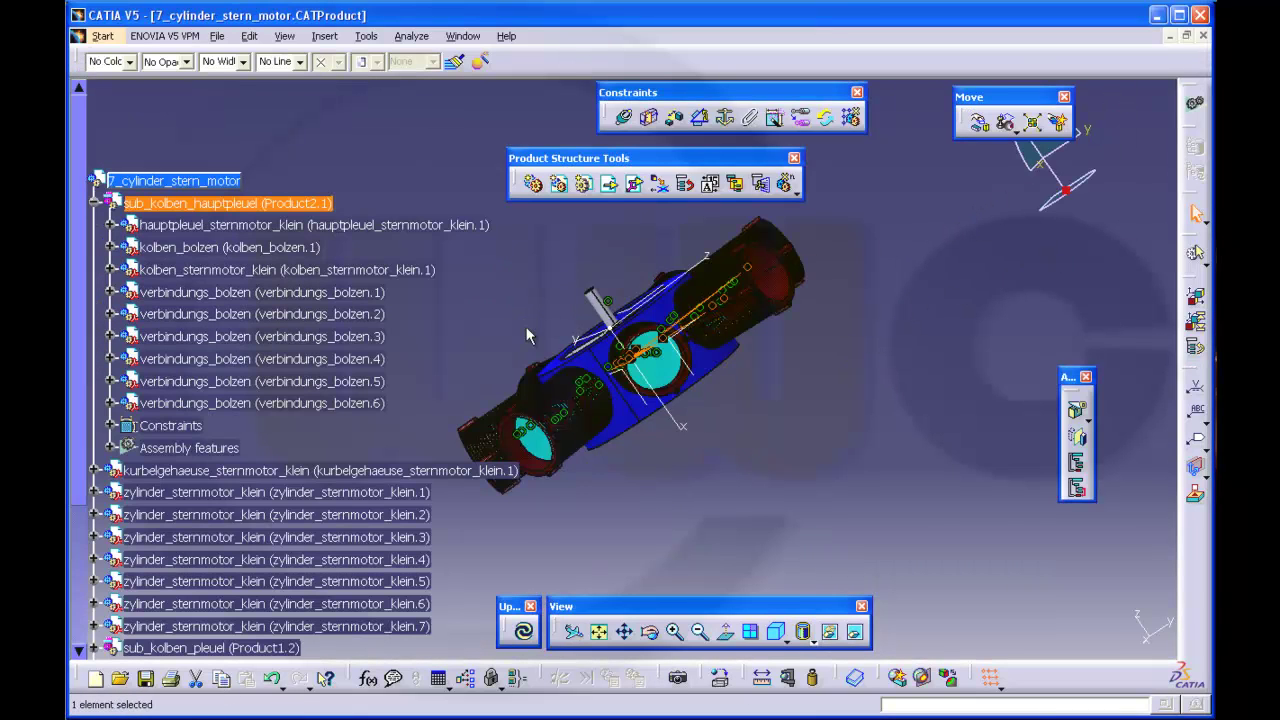
Step: Hide the specification tree and update the whole 7_cylinder_stern_motor assembly with the main rod subassembly's new pins
middle_drag(590, 361, 745, 300)
scroll(646, 394, down, 1)
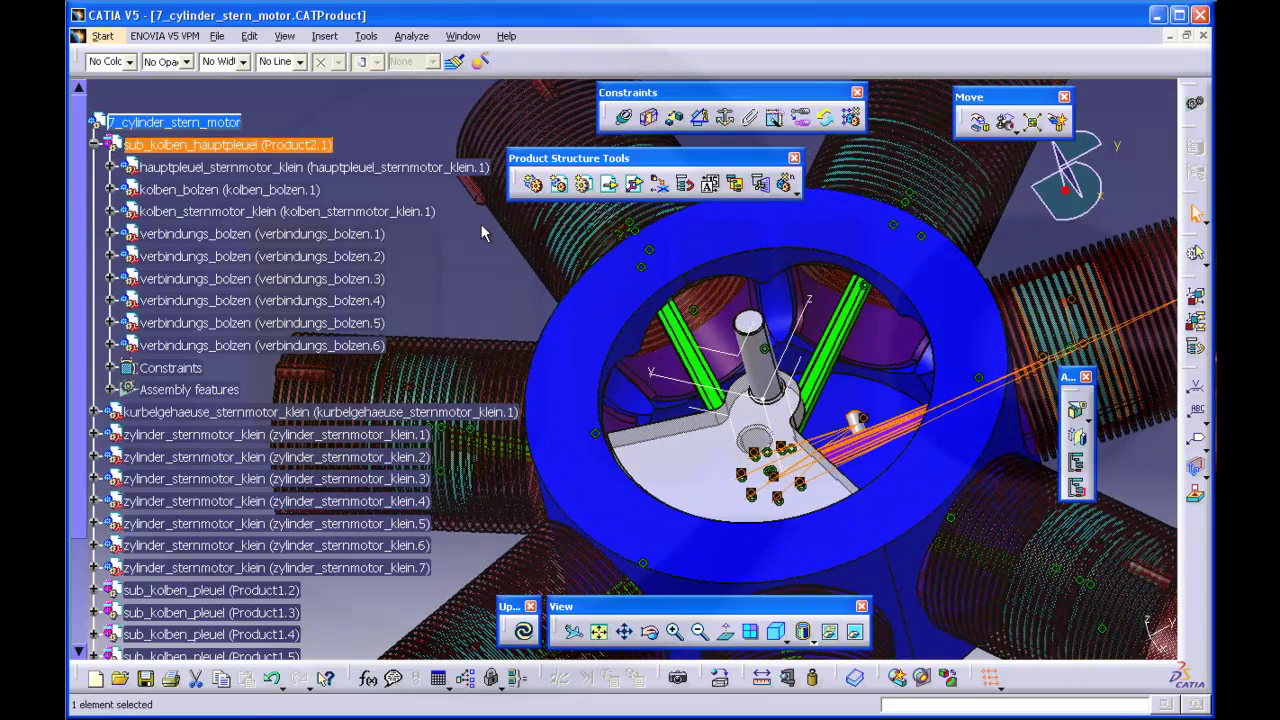
key(F3)
ctrl+middle_drag(510, 272, 972, 302)
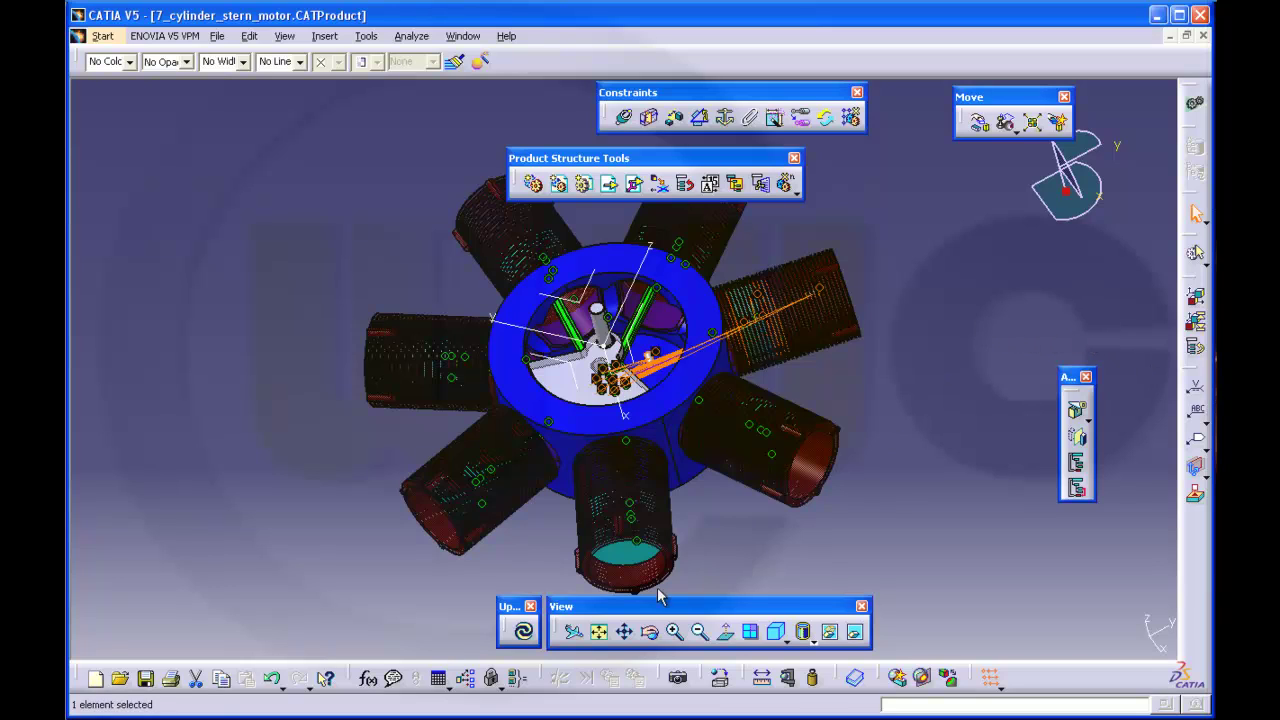
click(522, 628)
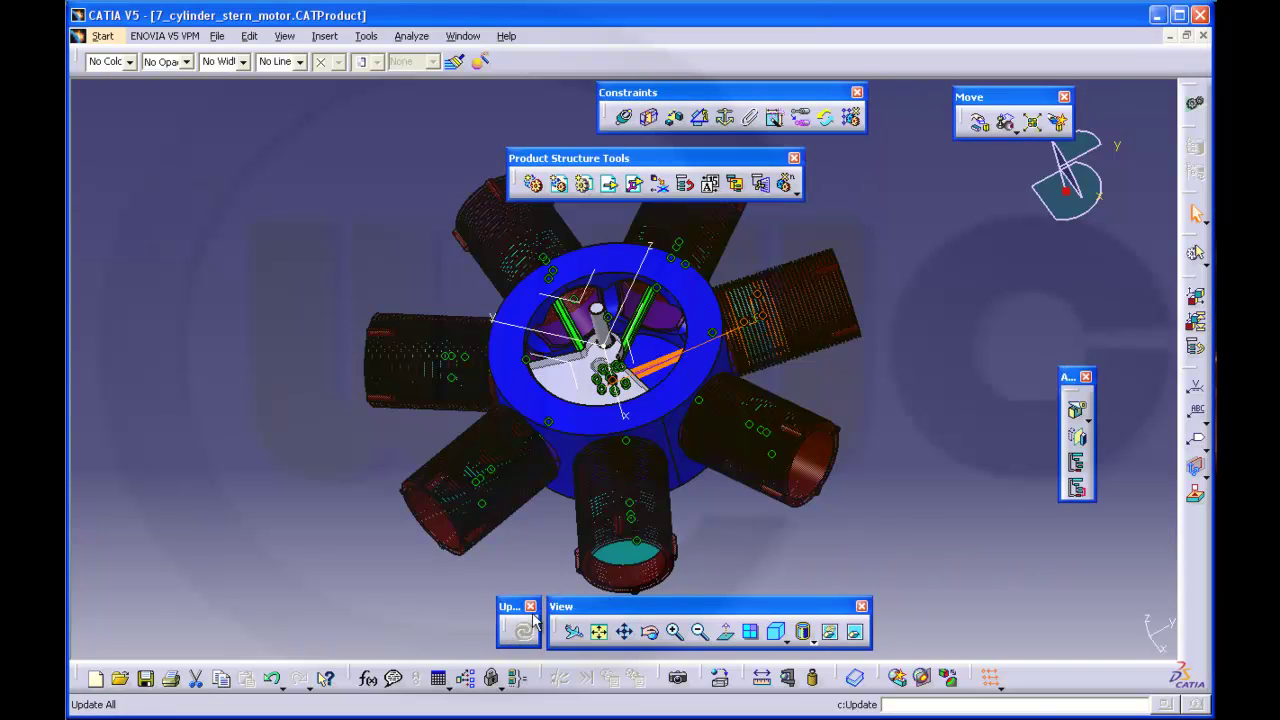
click(951, 379)
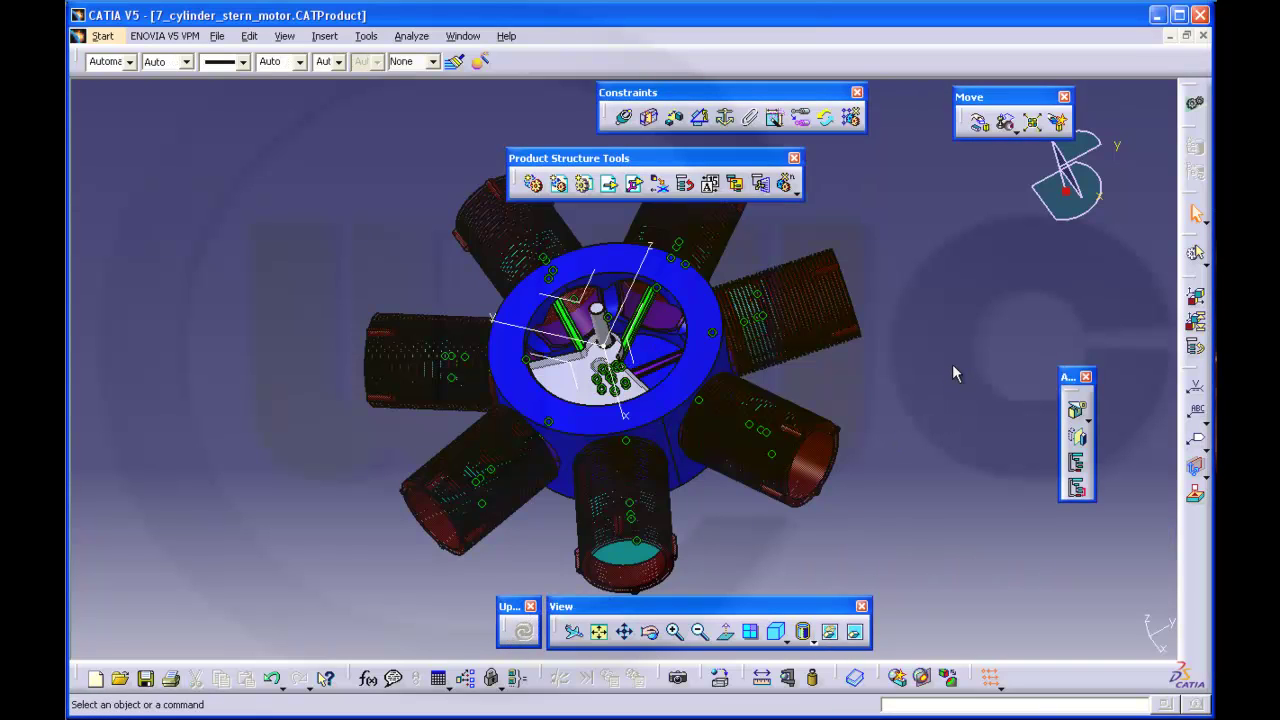